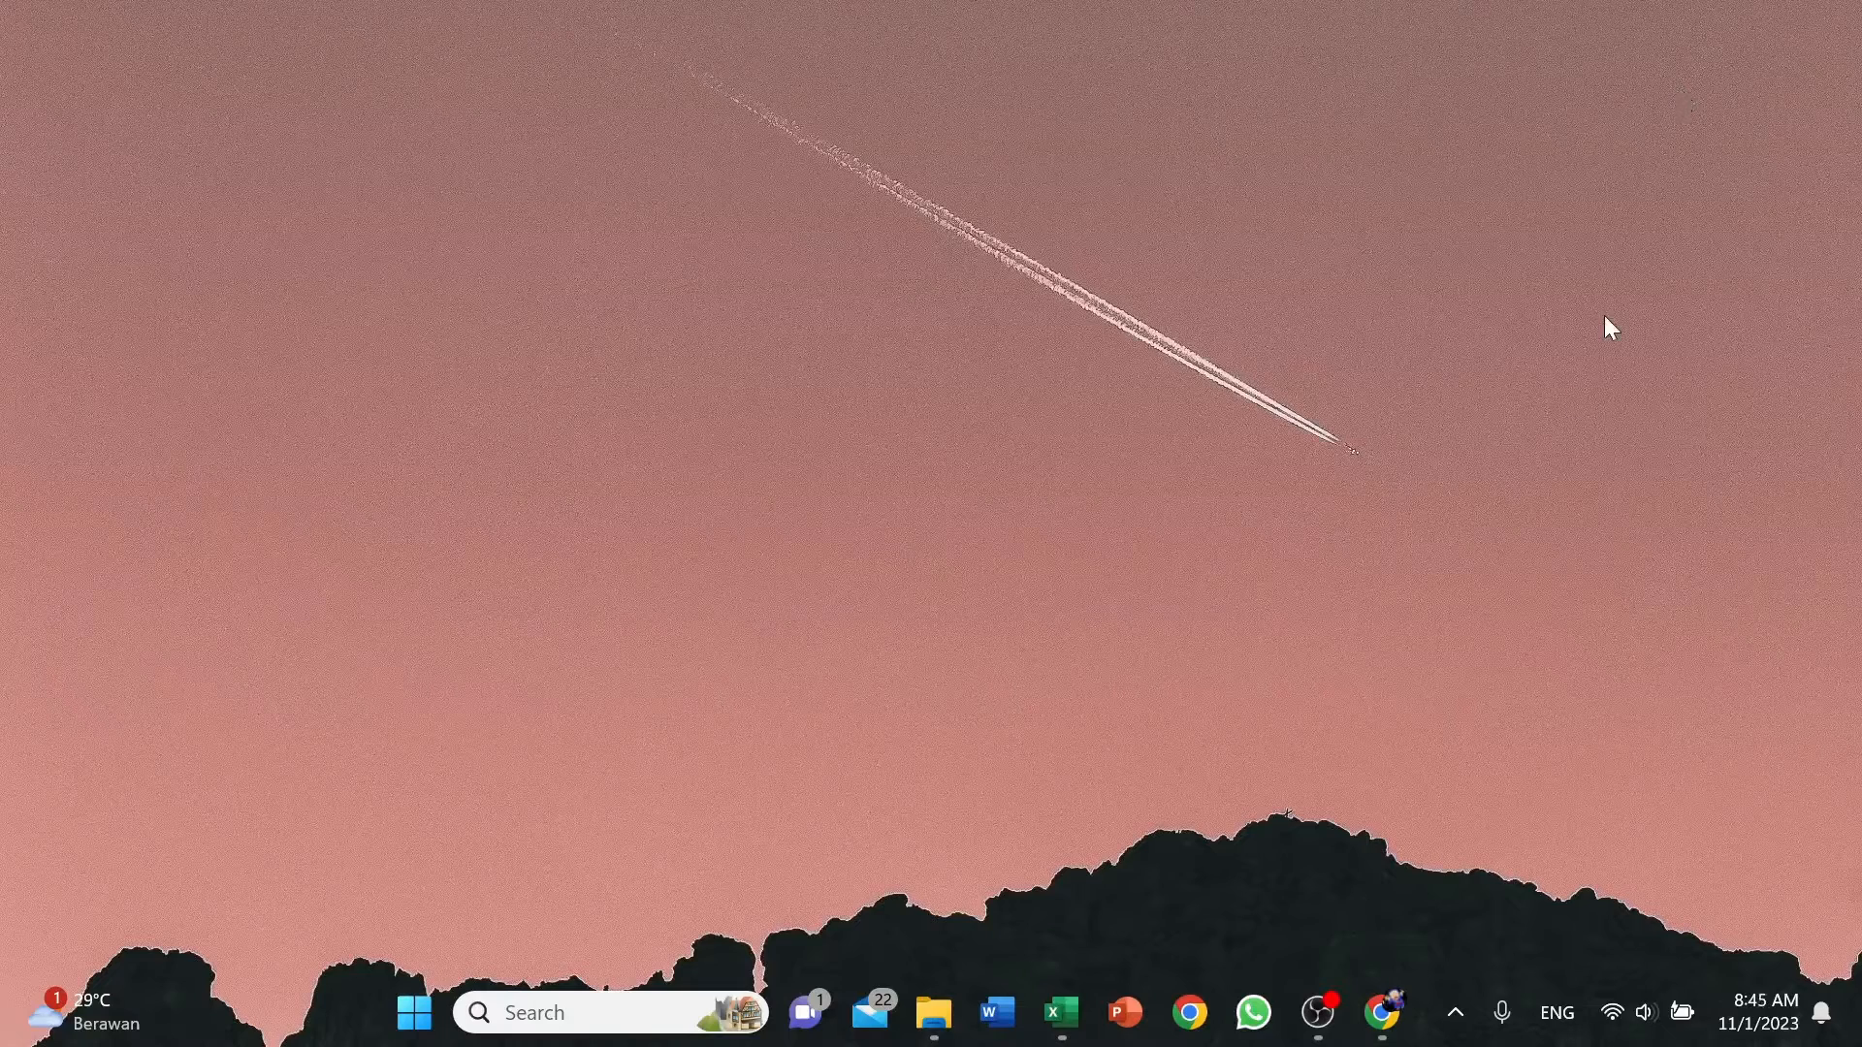
# Search the web in Chrome for the ETo calculator, view FAO's ETo Calculator download page, and close the browser.
pyautogui.click(1388, 1018)
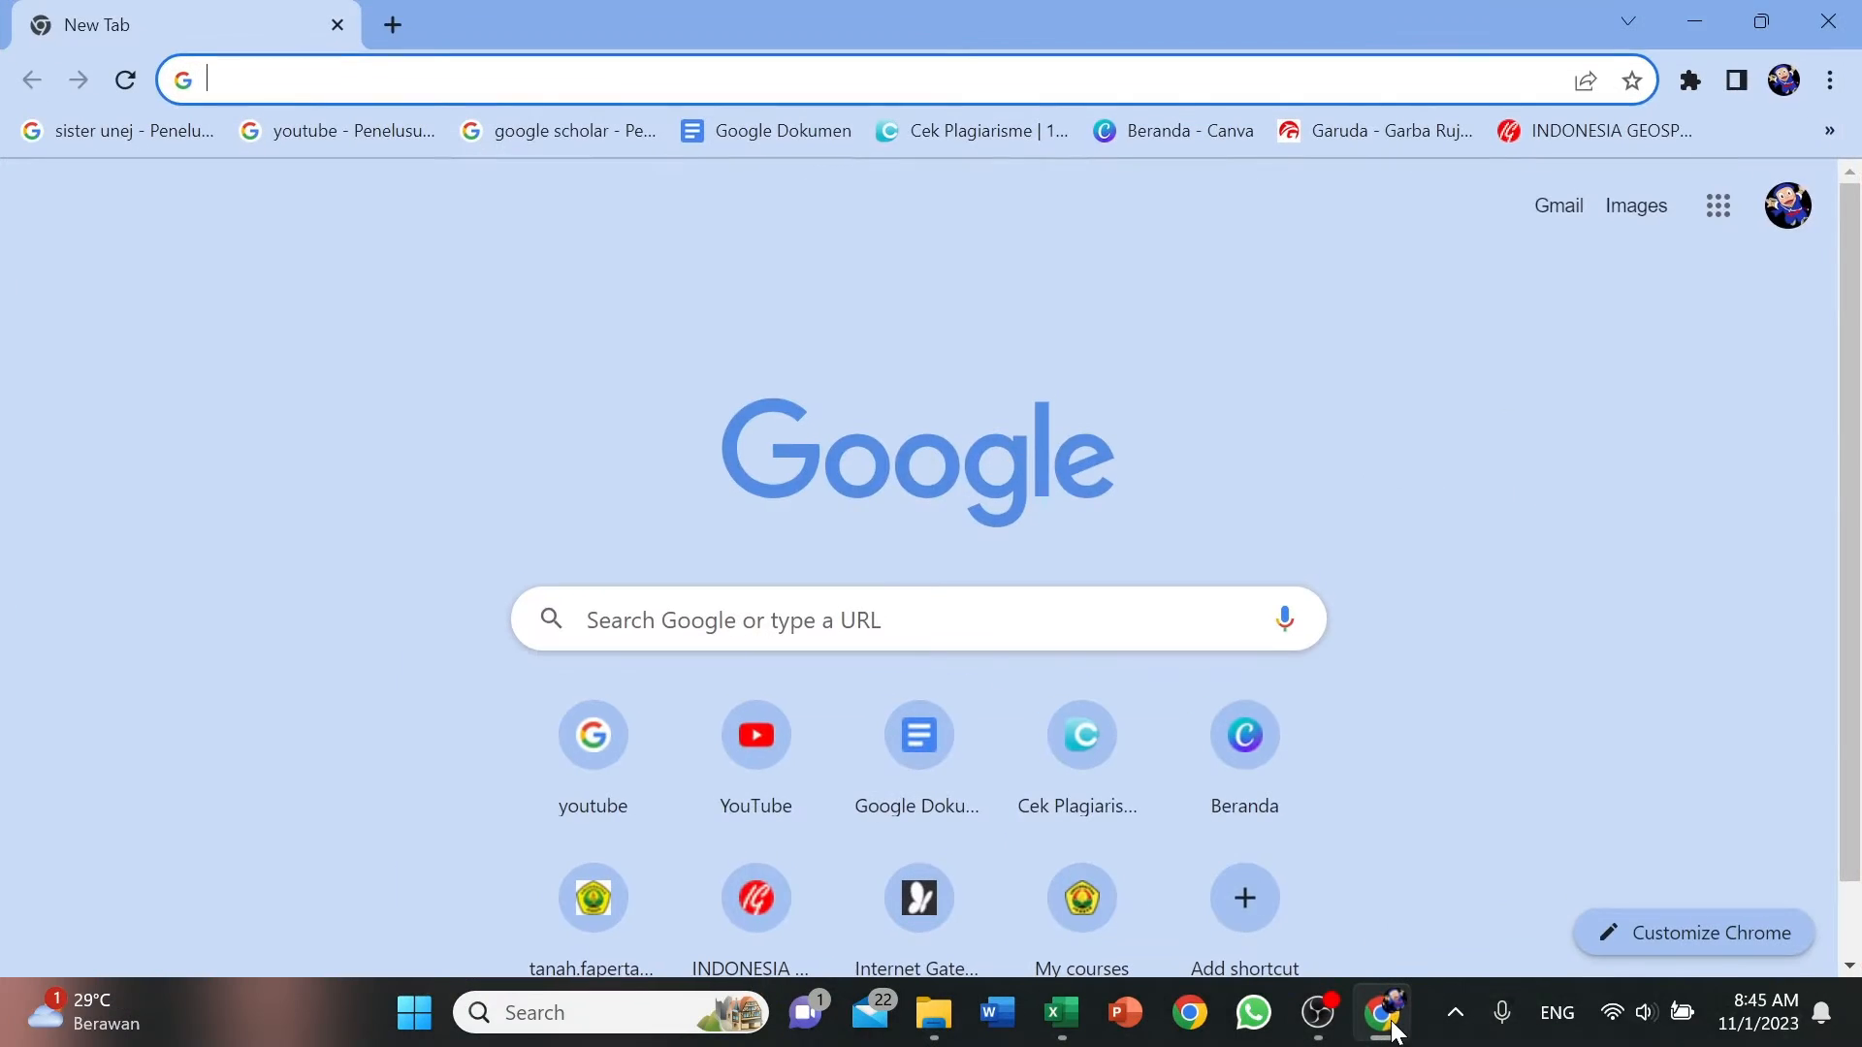
pyautogui.click(471, 76)
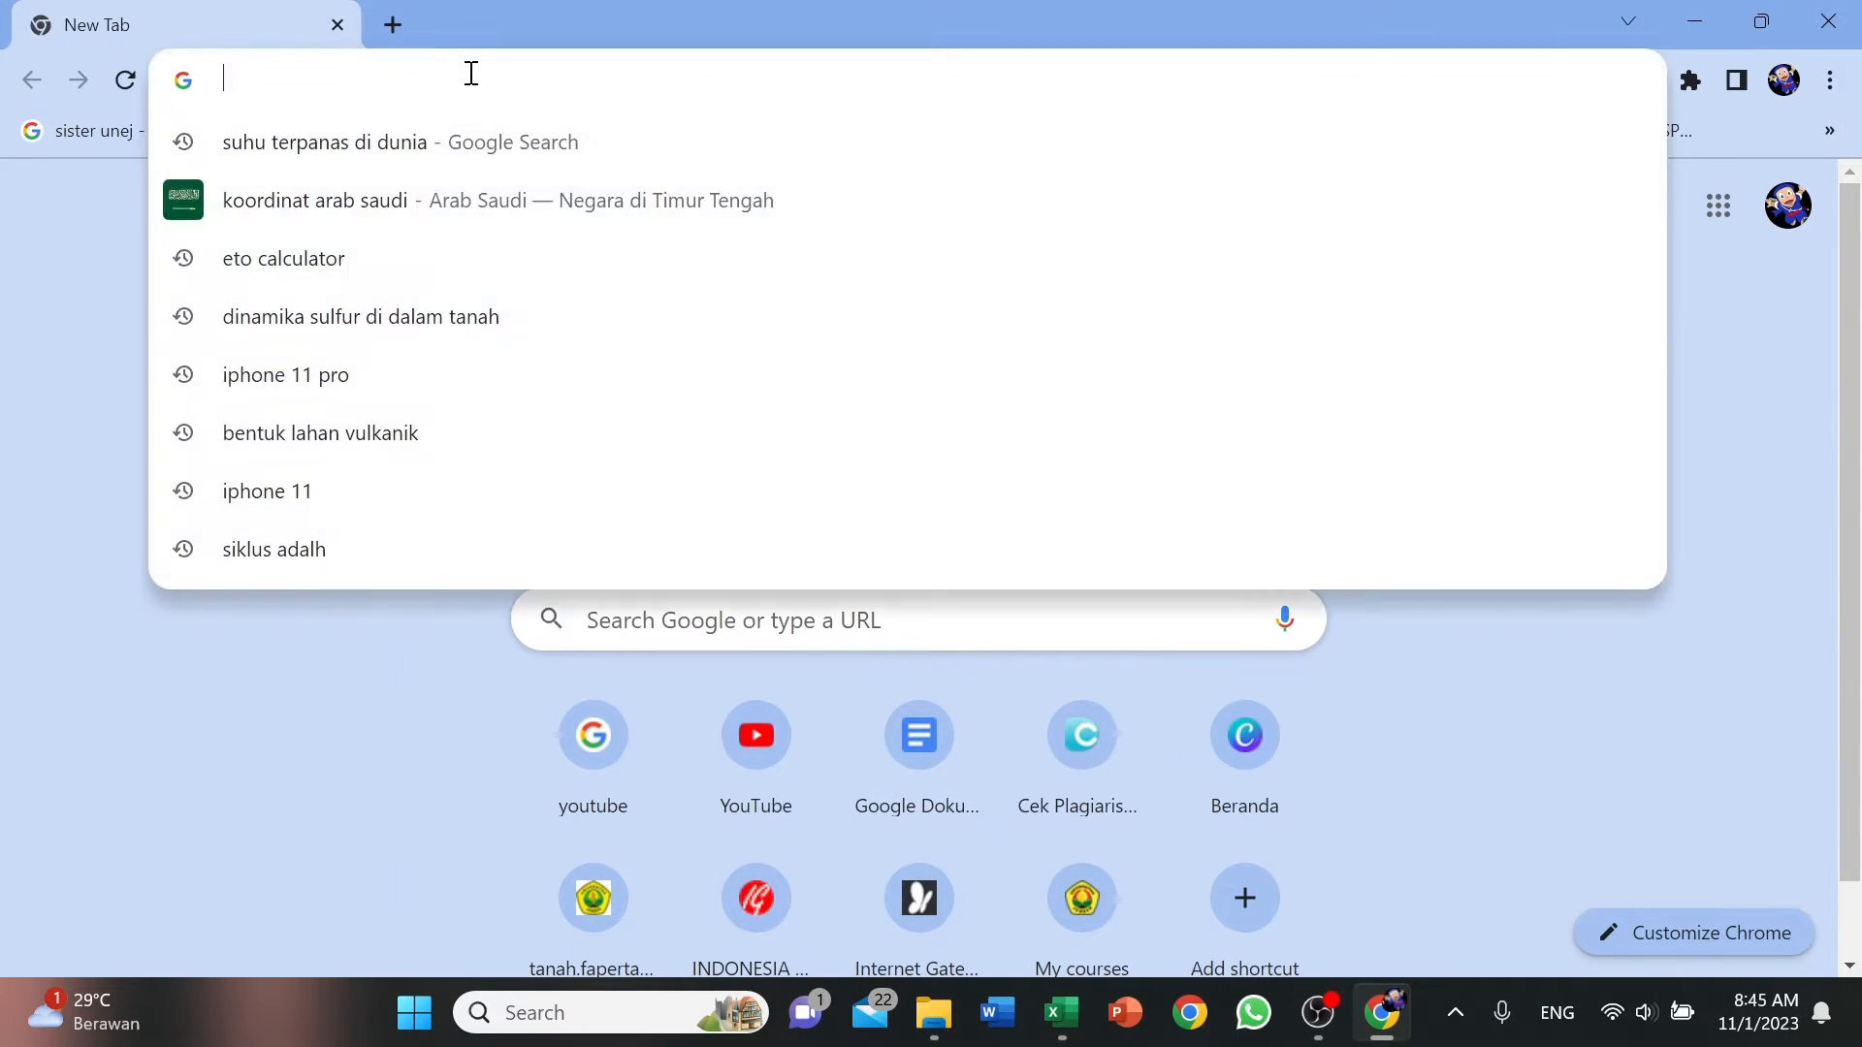
pyautogui.write('E')
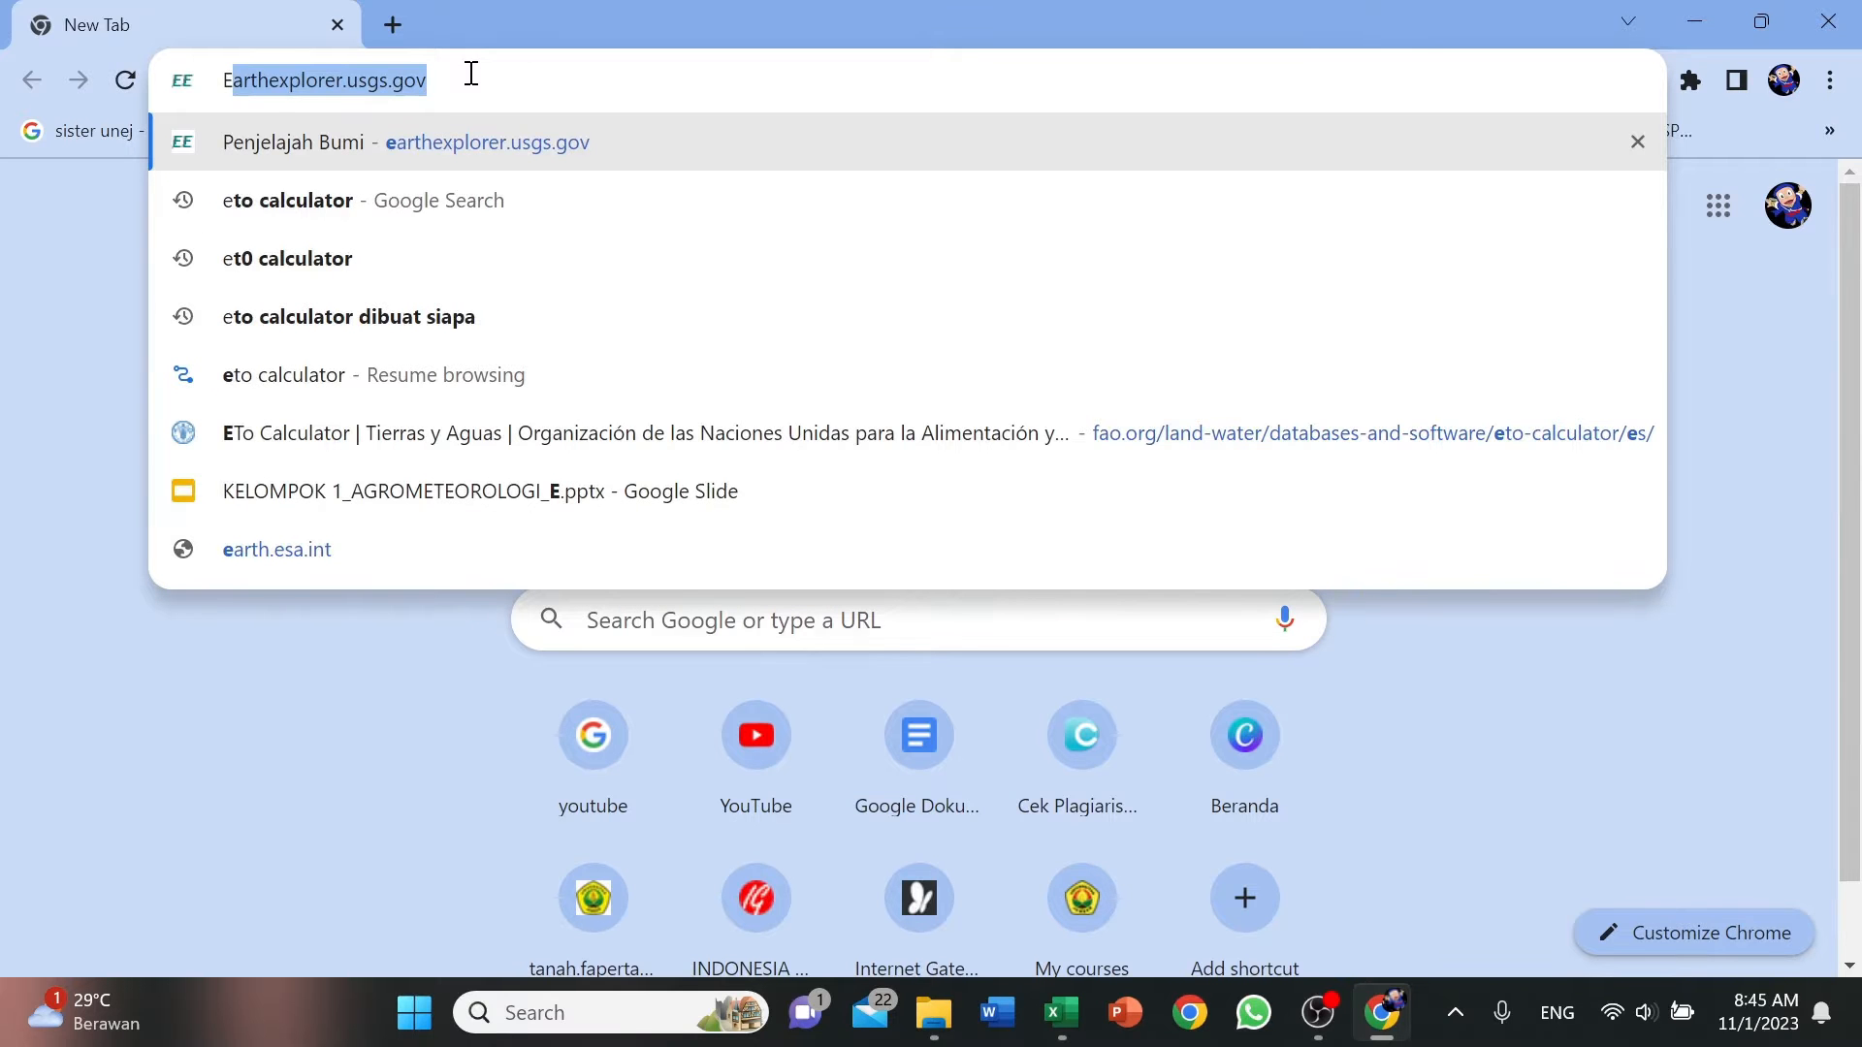
pyautogui.write('TO')
pyautogui.press('Return')
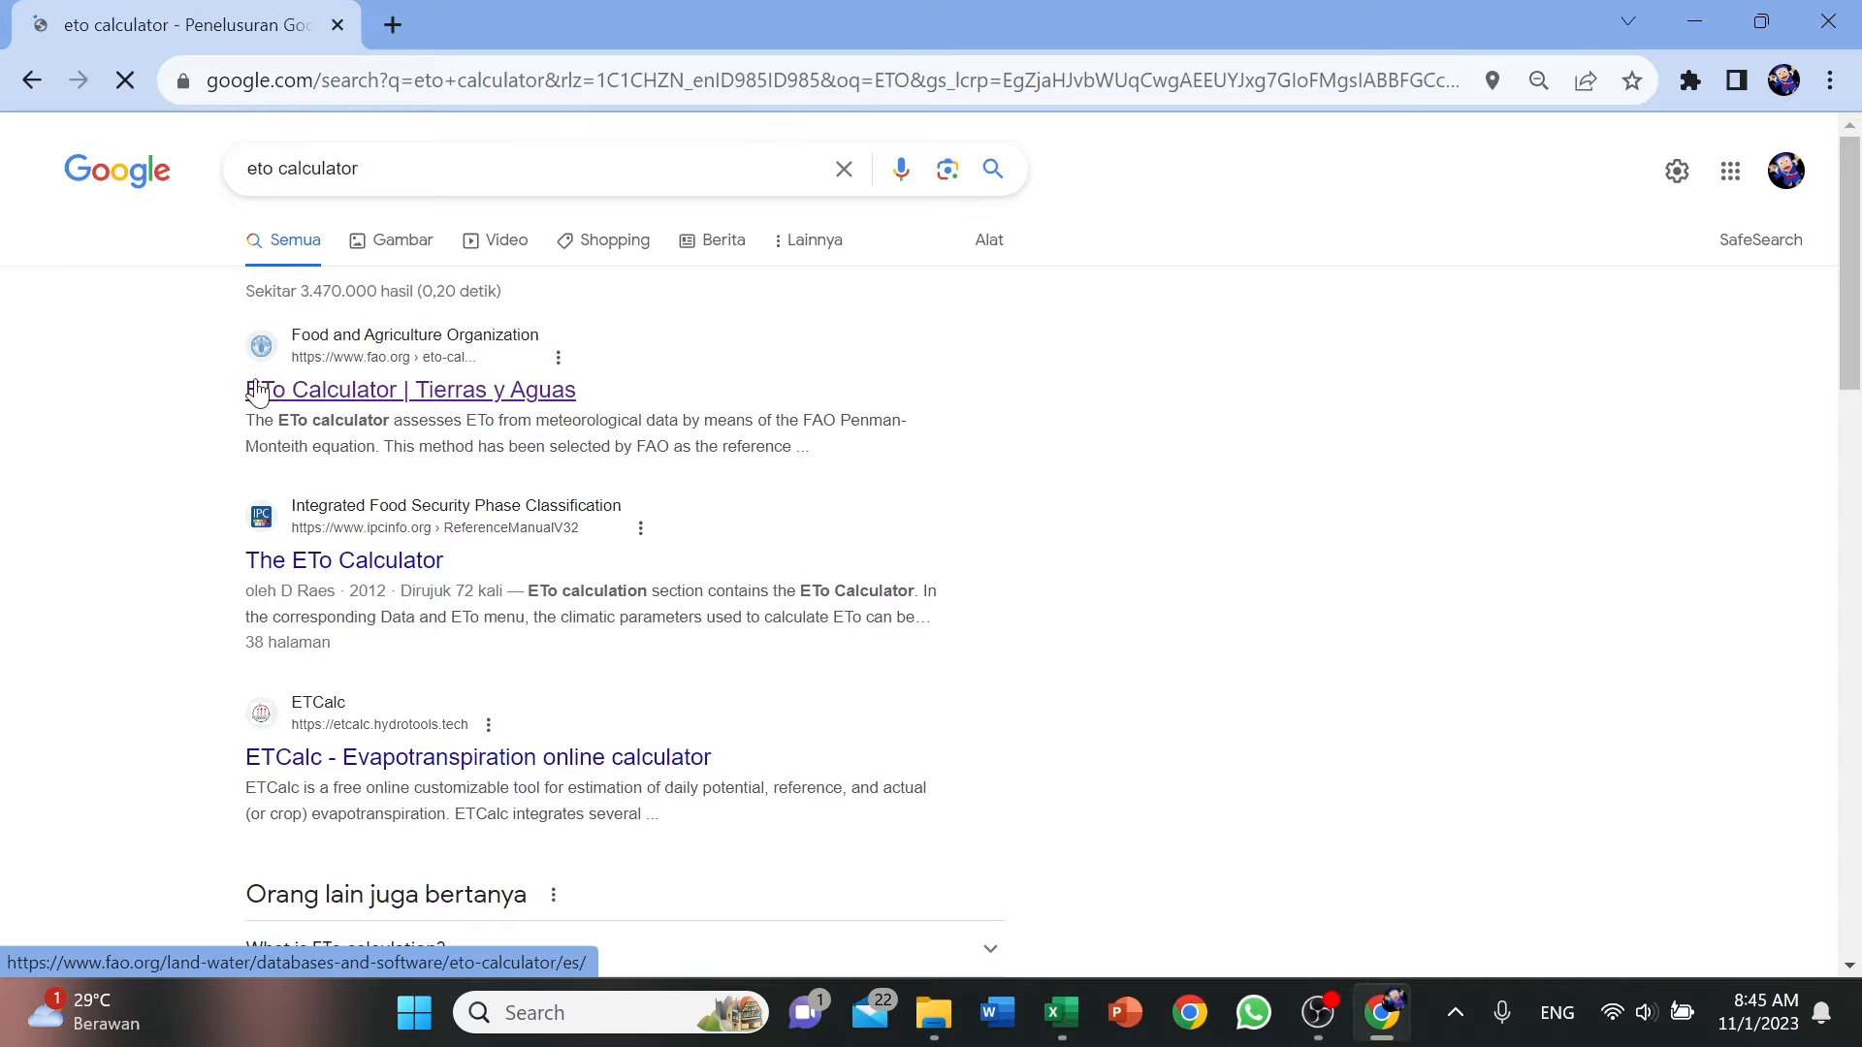
pyautogui.click(376, 398)
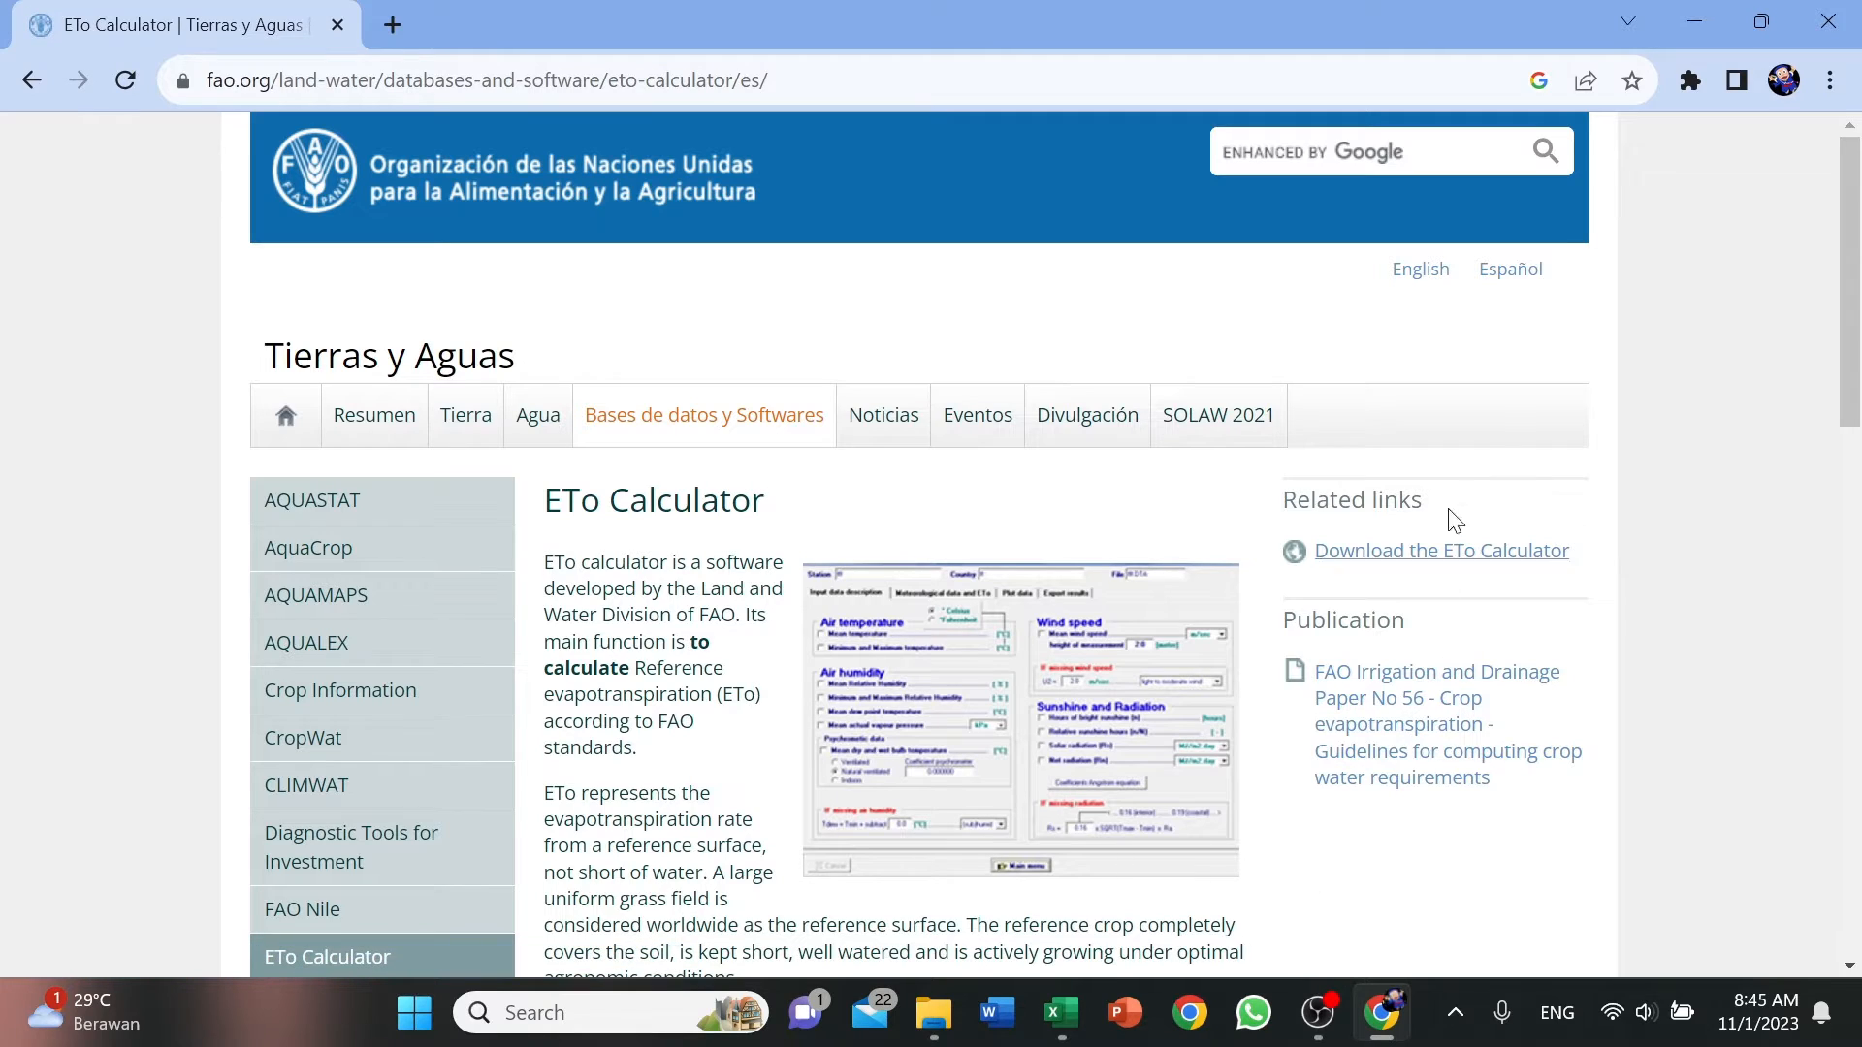
pyautogui.click(1828, 21)
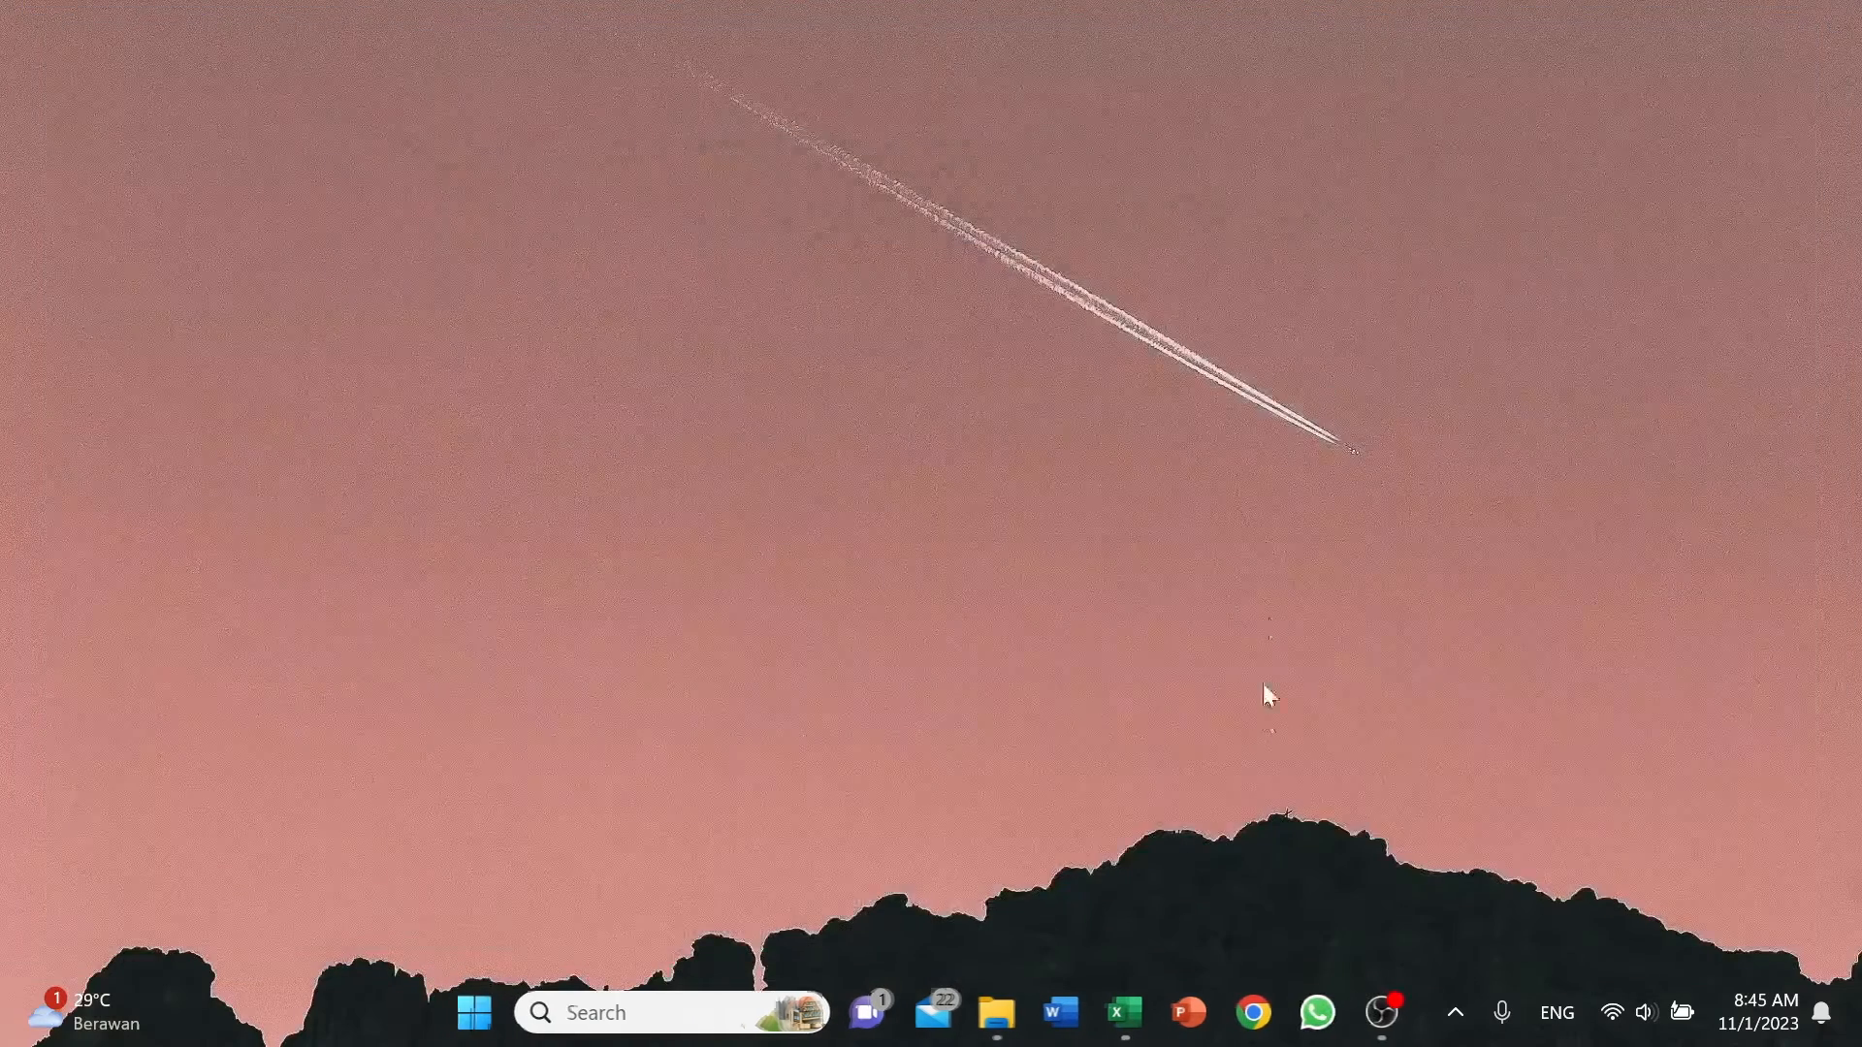
# Open the Software folder on drive D in File Explorer.
pyautogui.click(997, 1013)
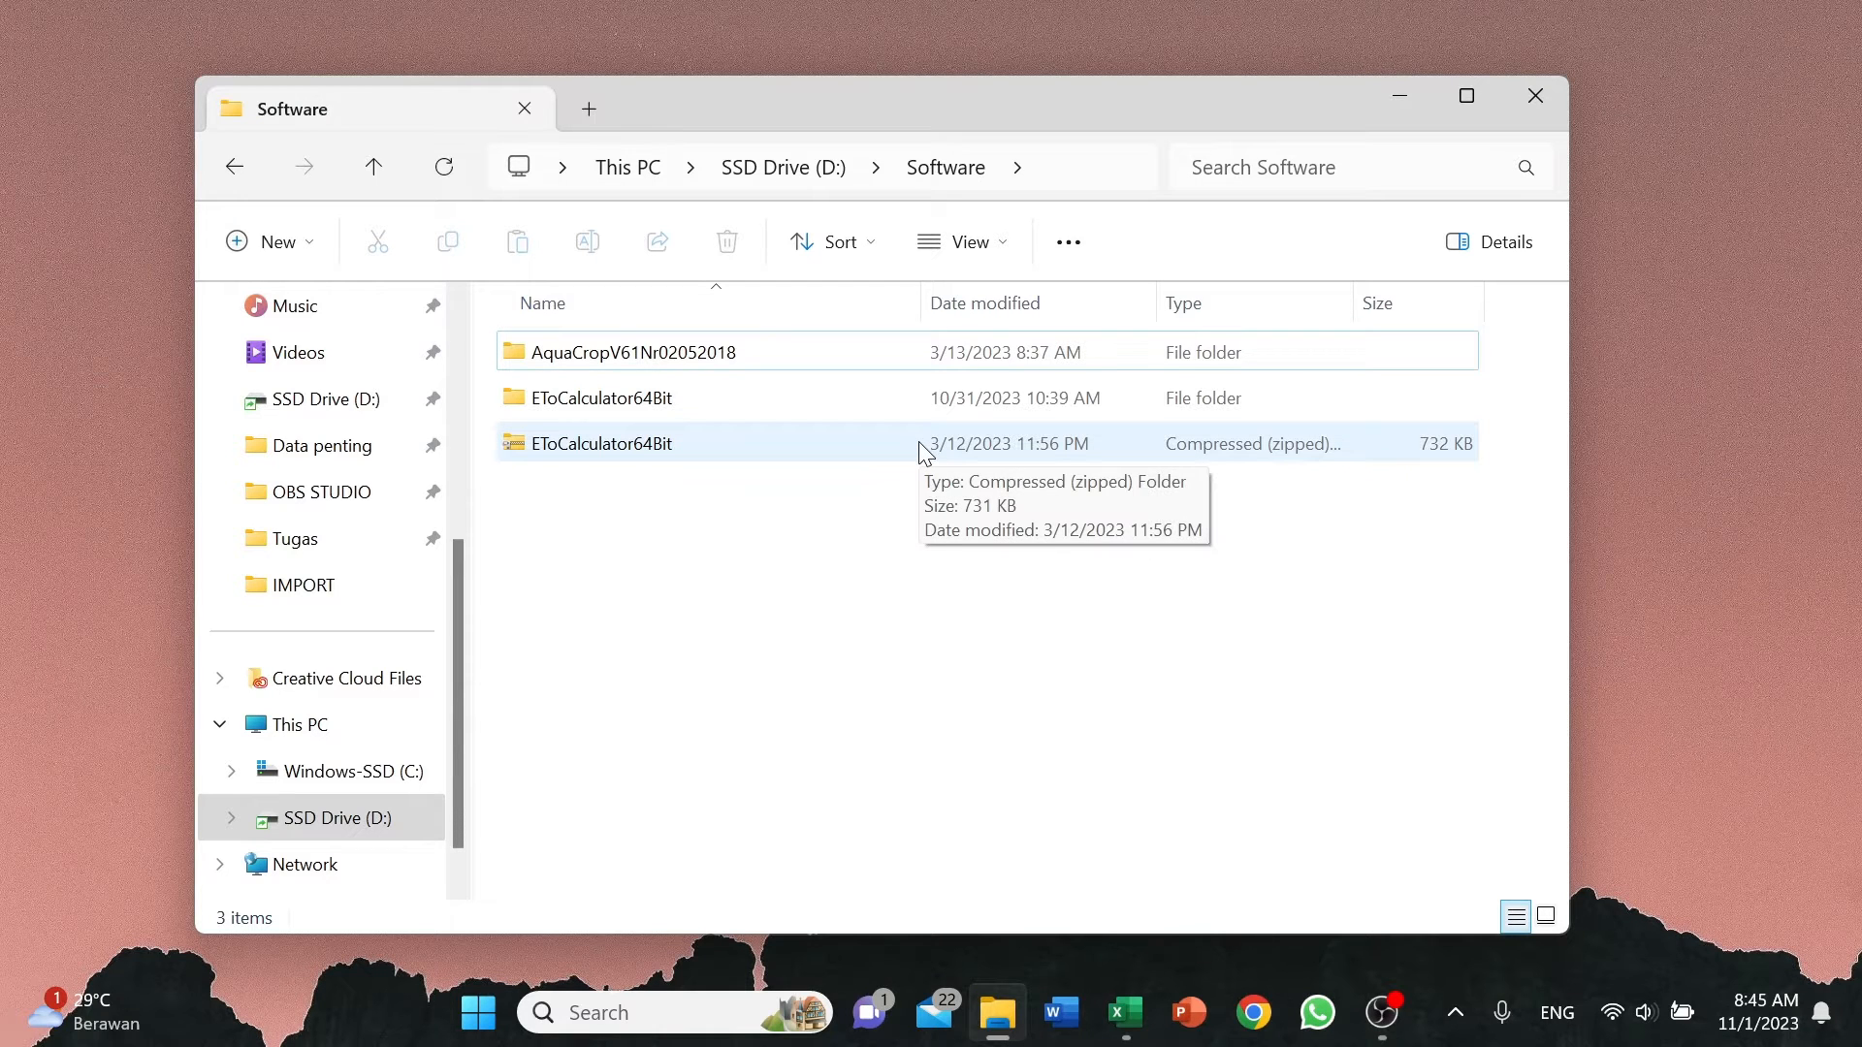
pyautogui.click(915, 440)
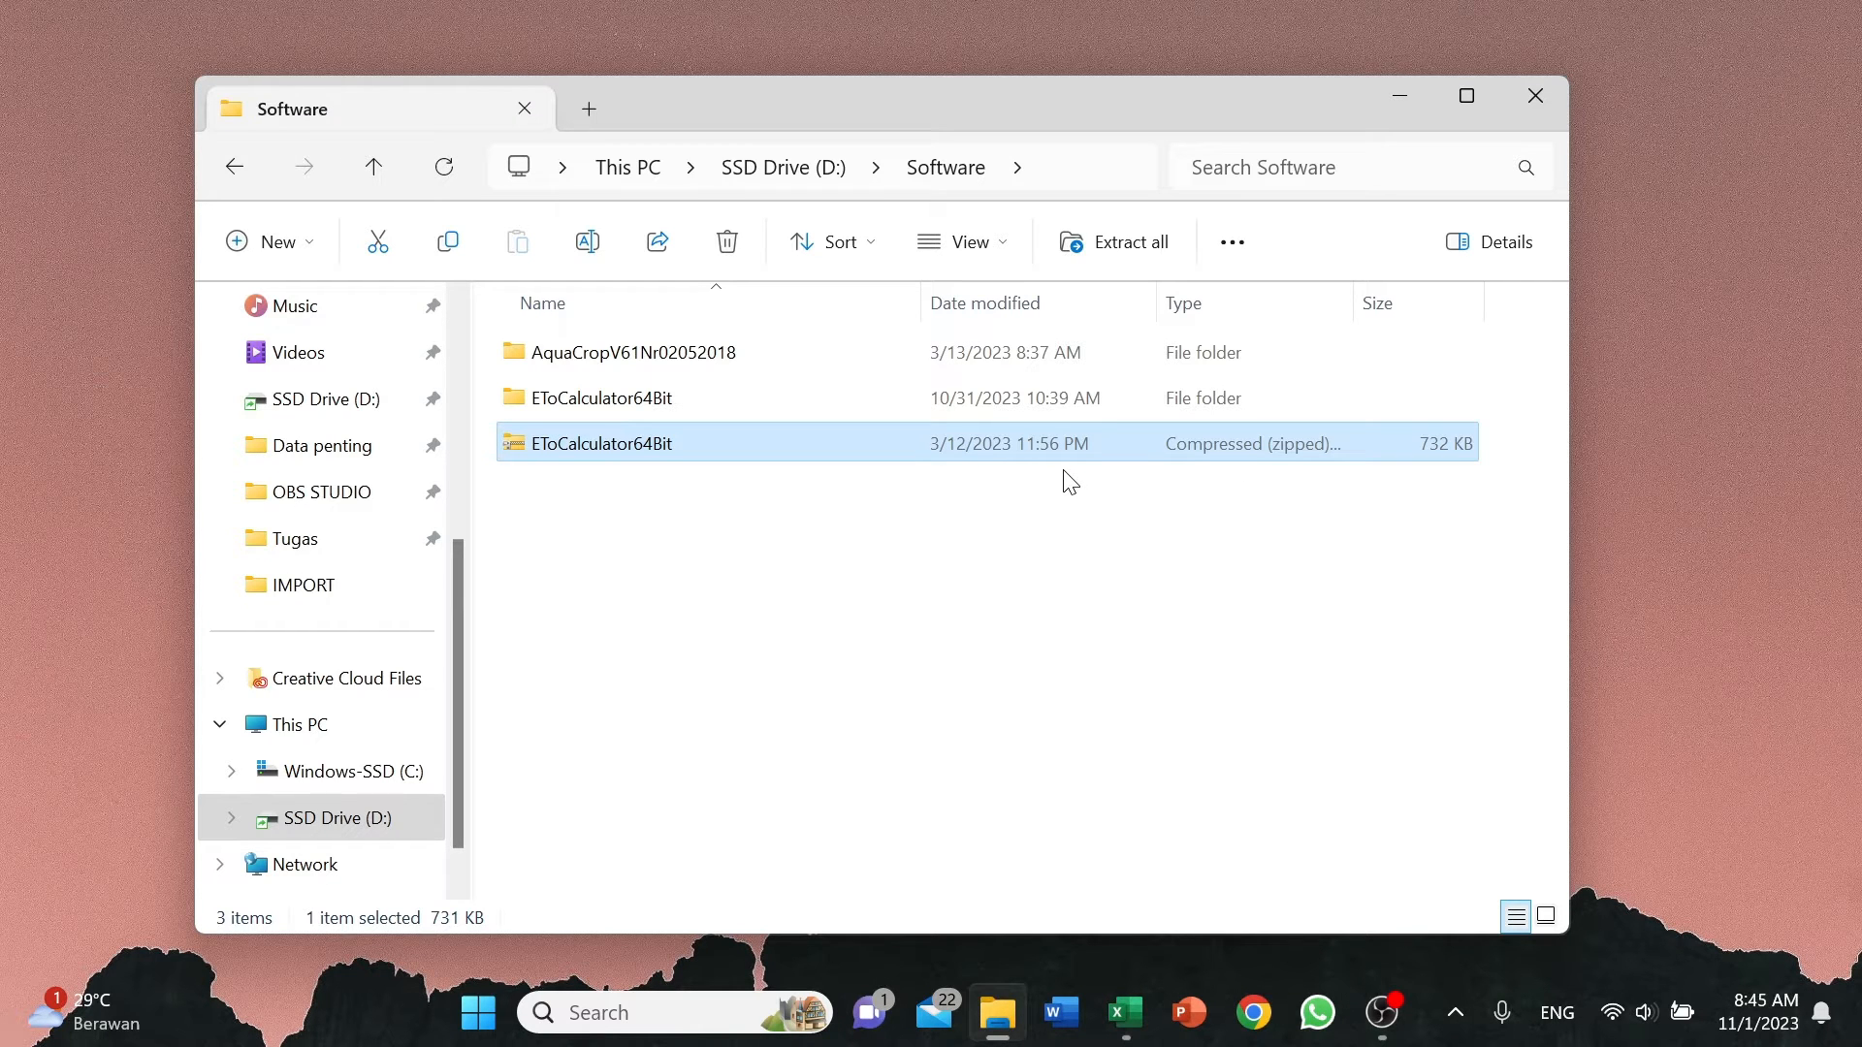
pyautogui.rightClick(785, 444)
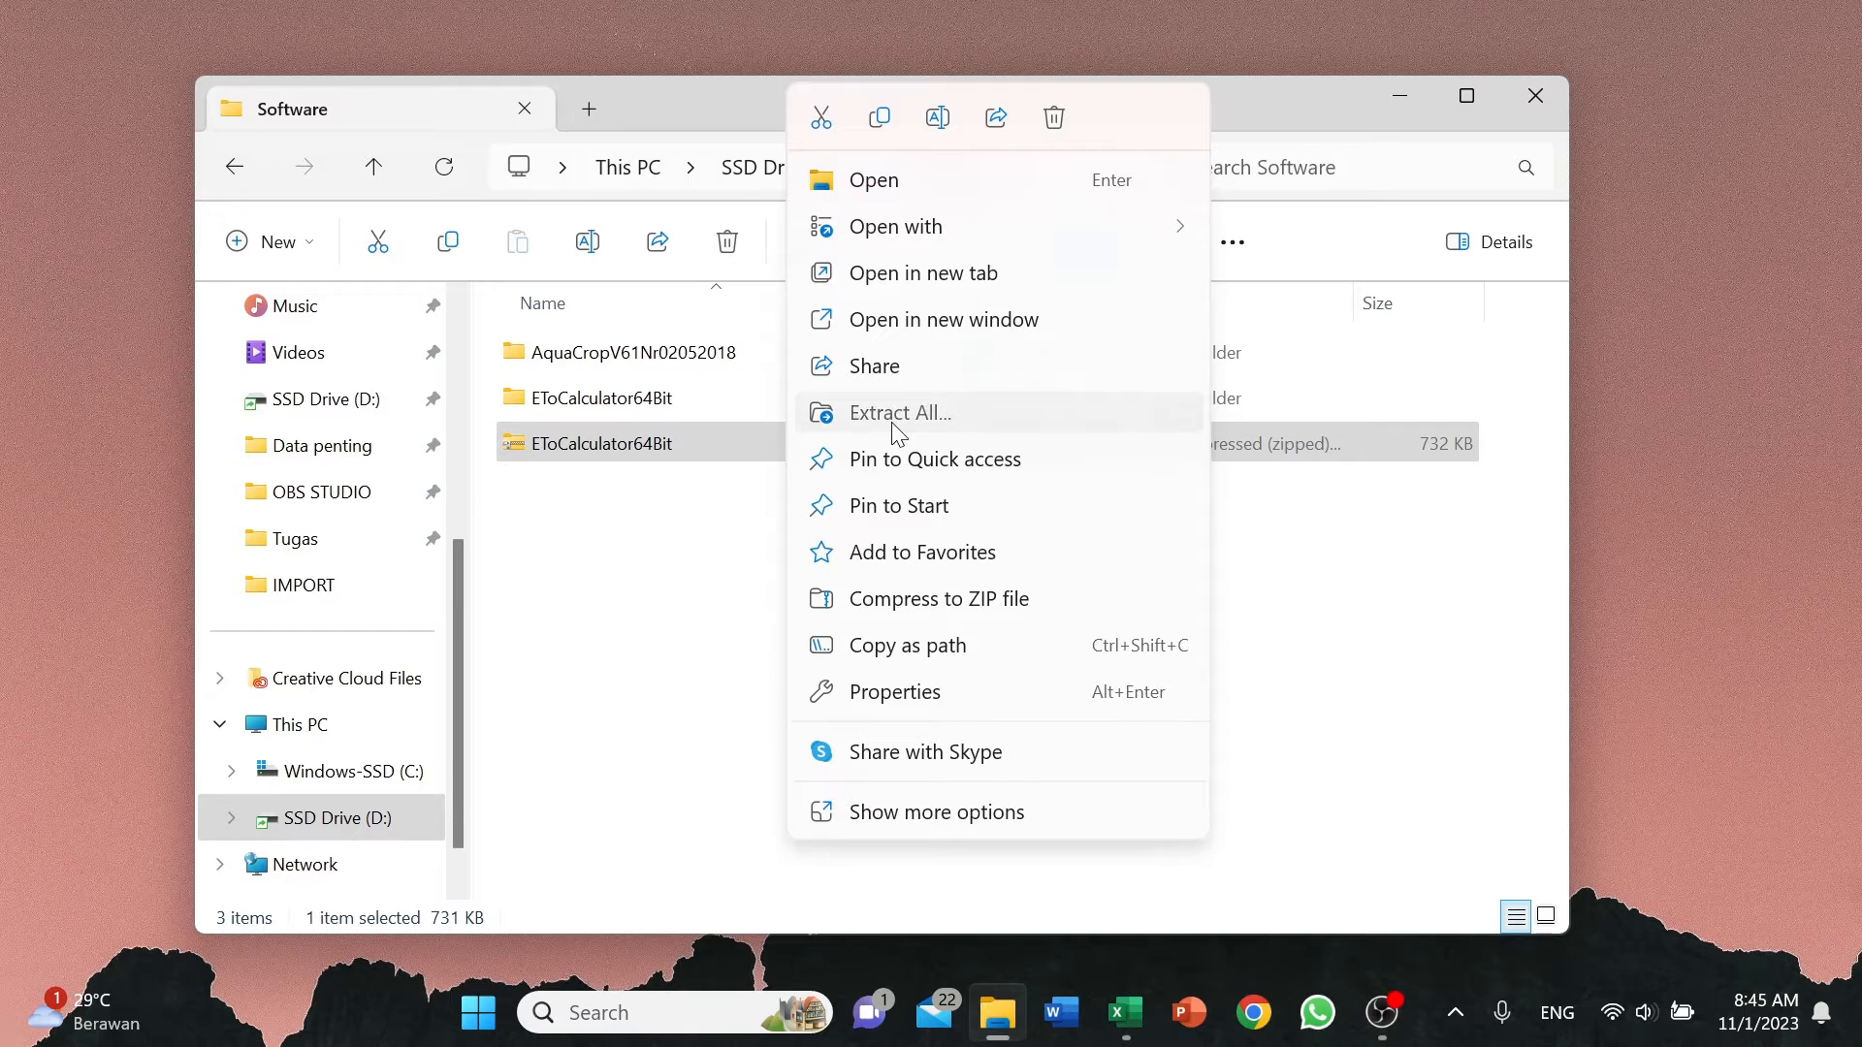
pyautogui.click(898, 413)
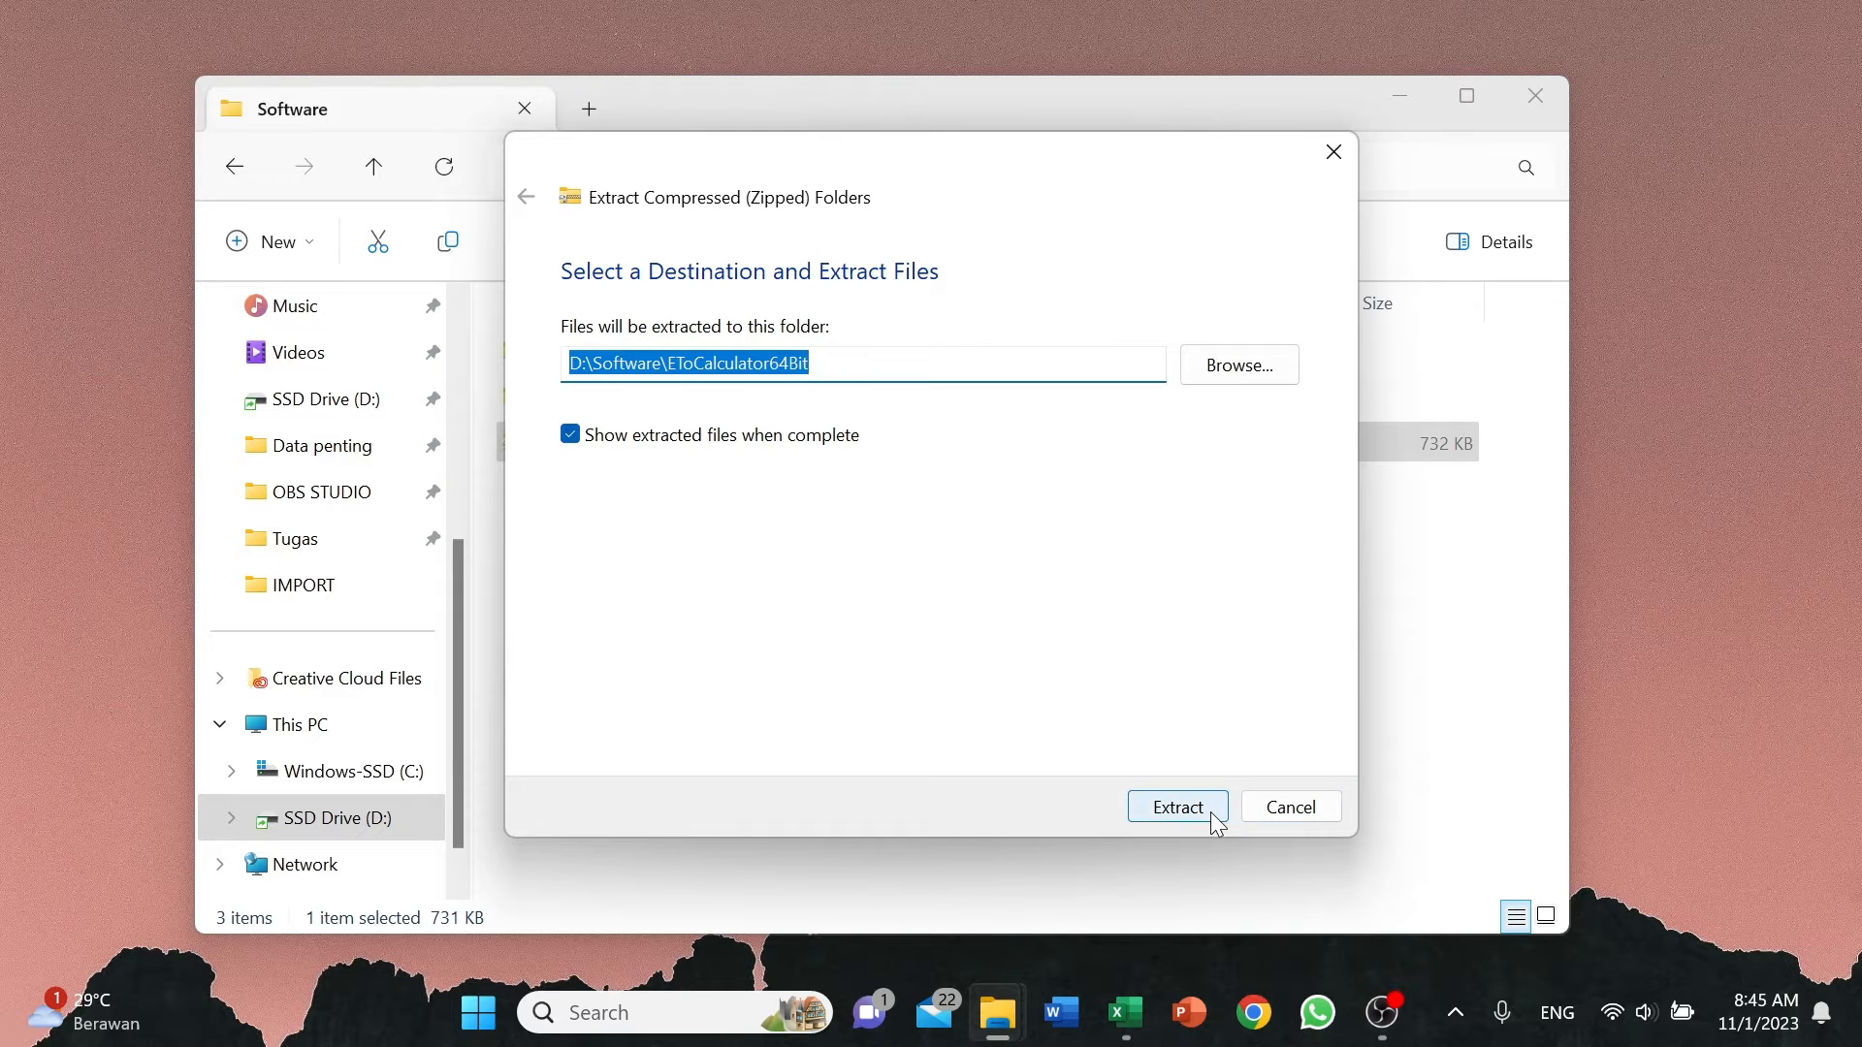
pyautogui.click(1278, 813)
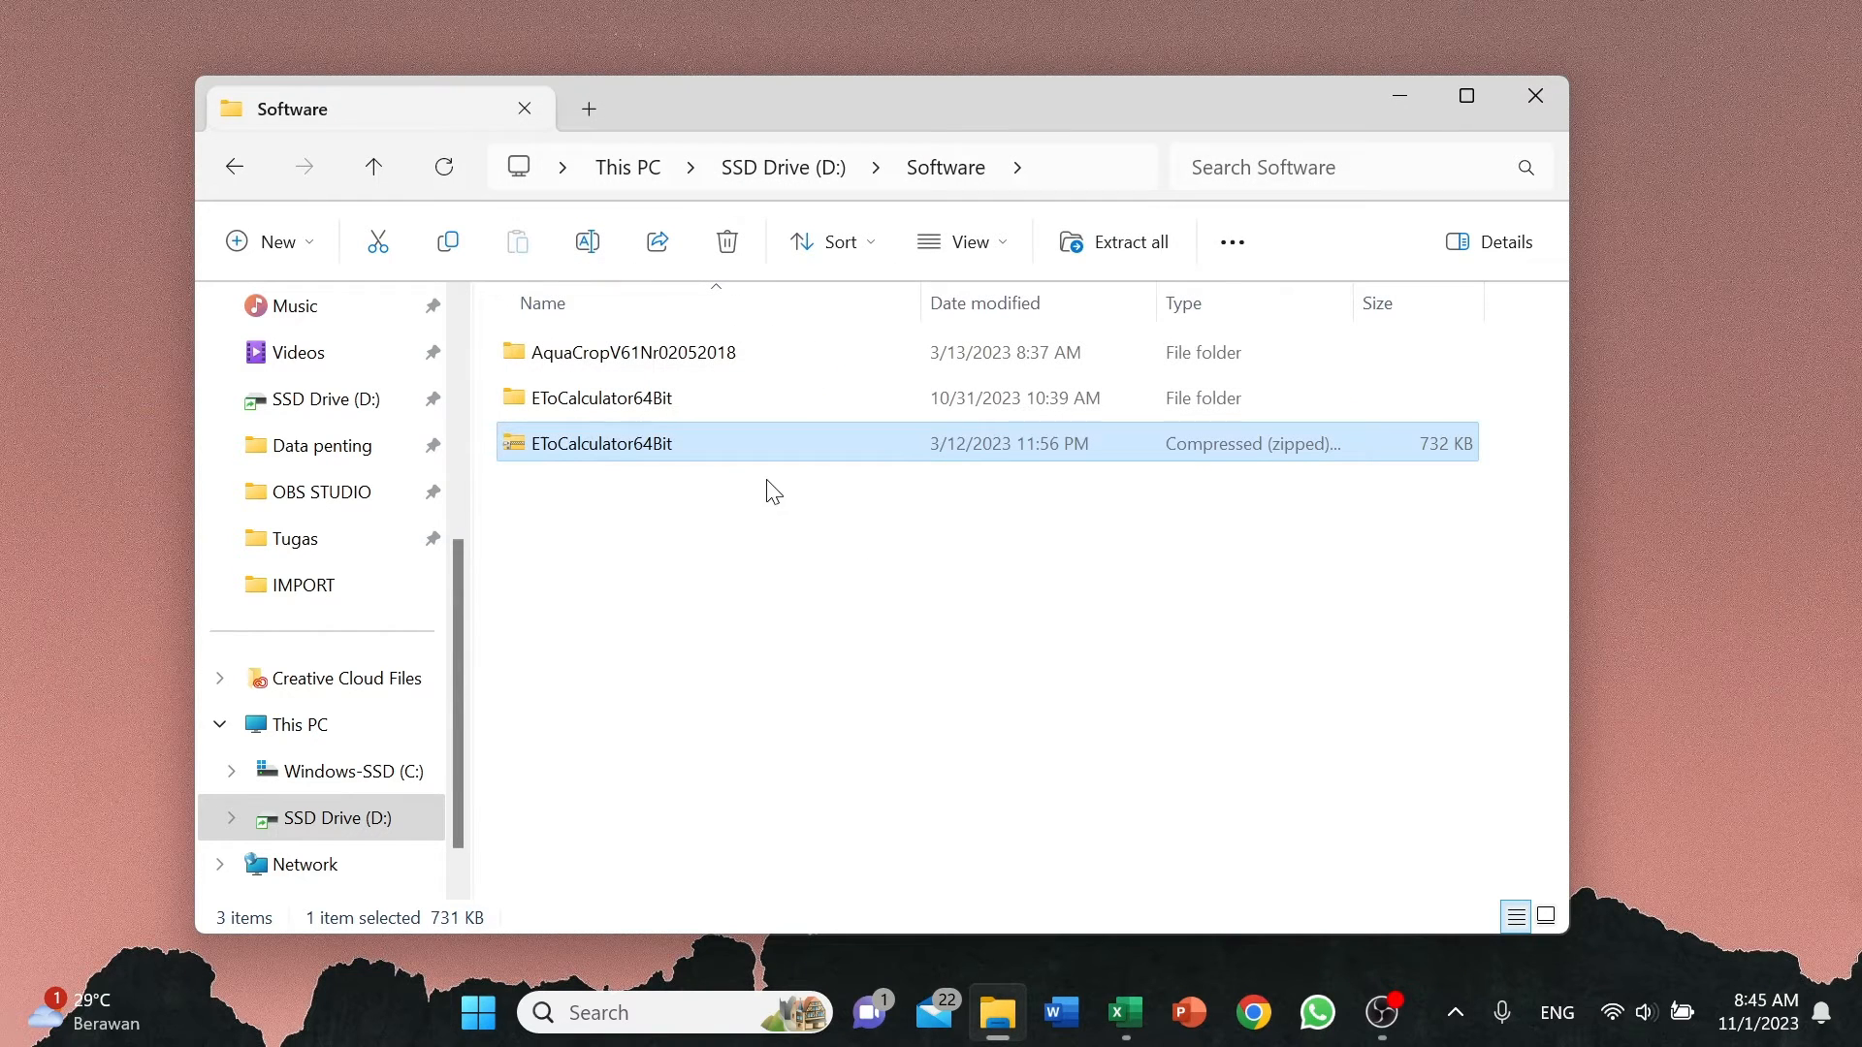
# Open the extracted EToCalculator64Bit folder and launch the EToCalc application.
pyautogui.click(761, 398)
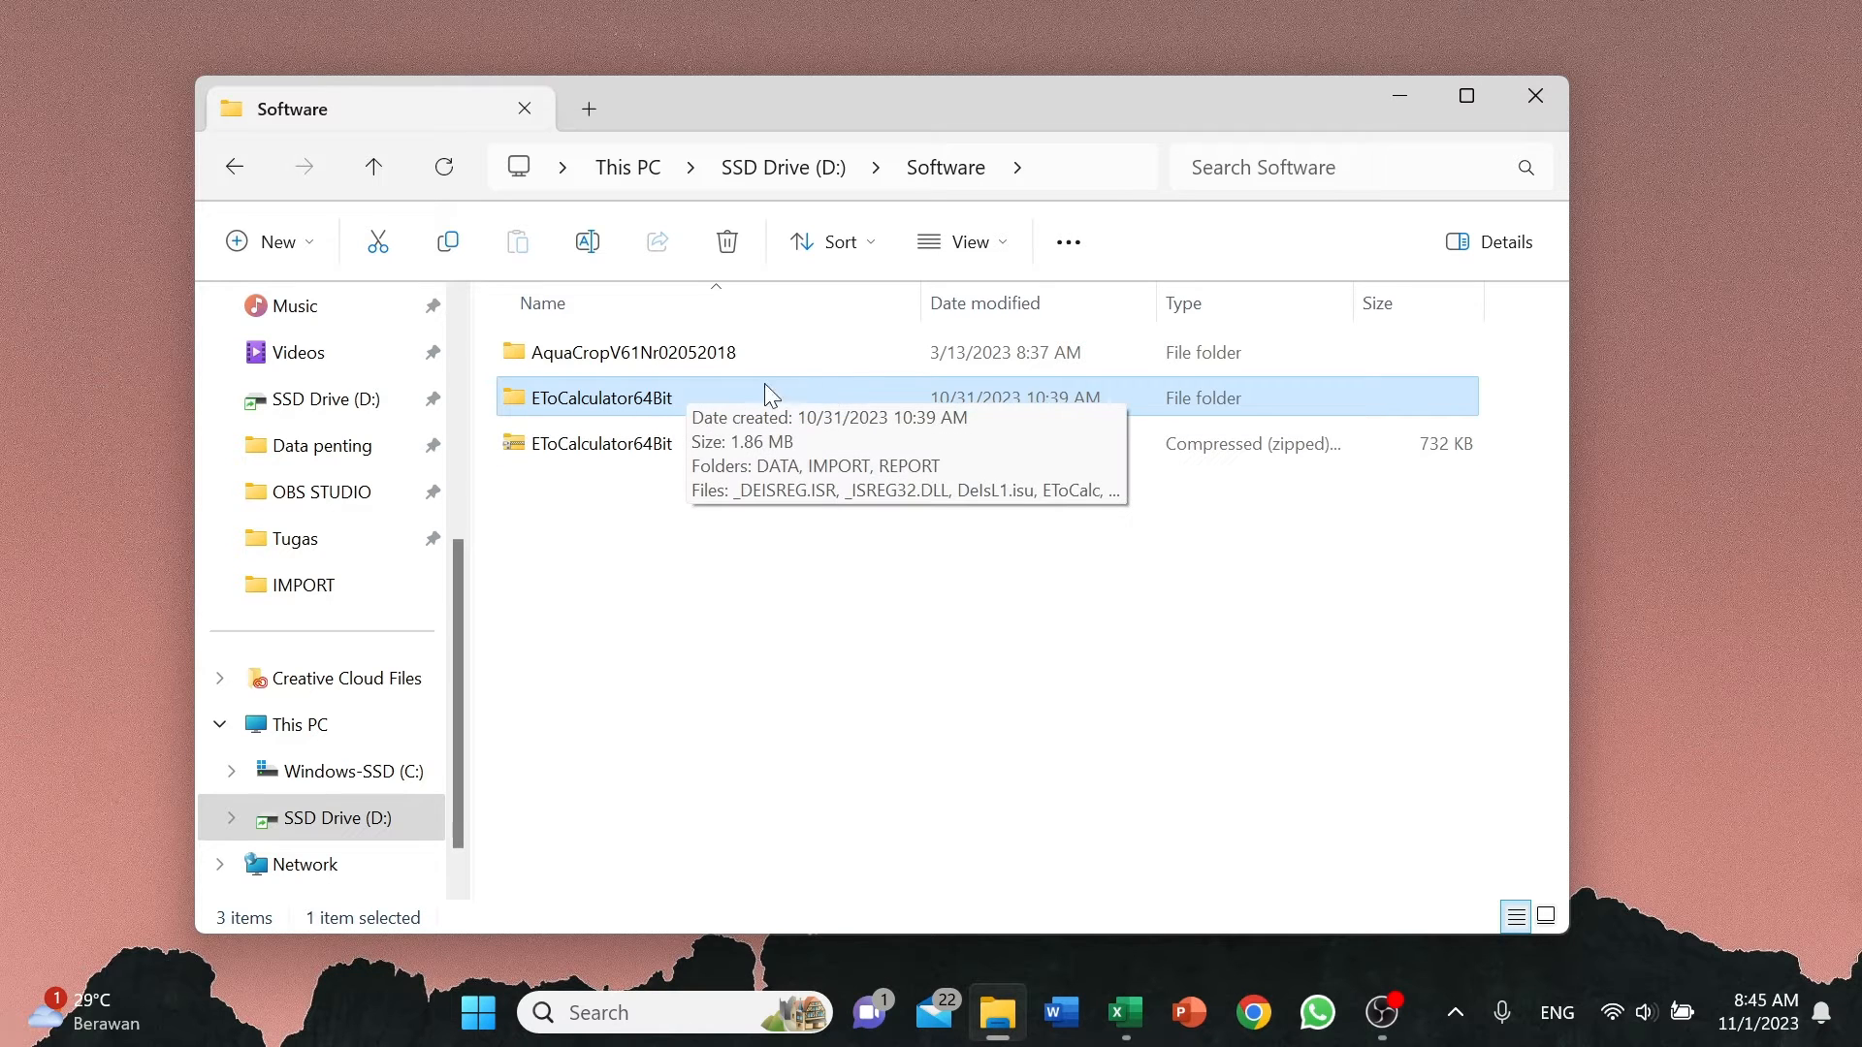
pyautogui.doubleClick(691, 396)
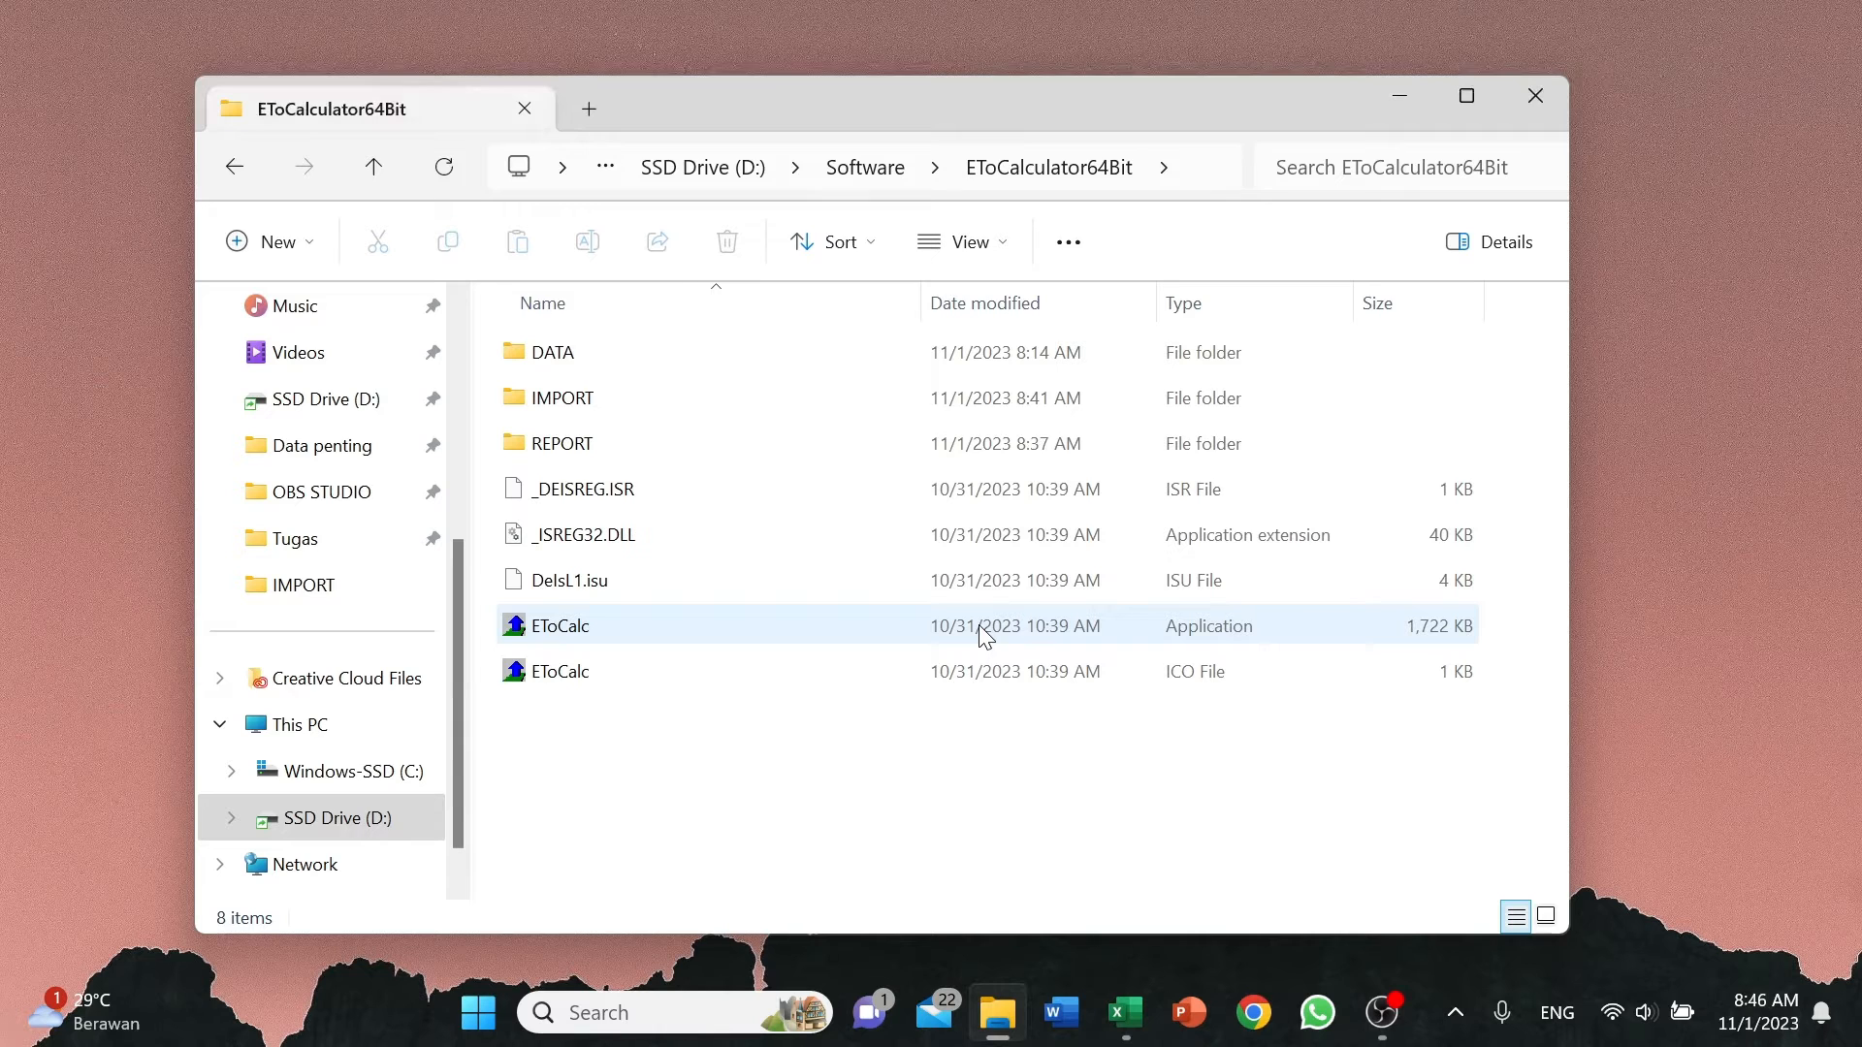
pyautogui.doubleClick(891, 628)
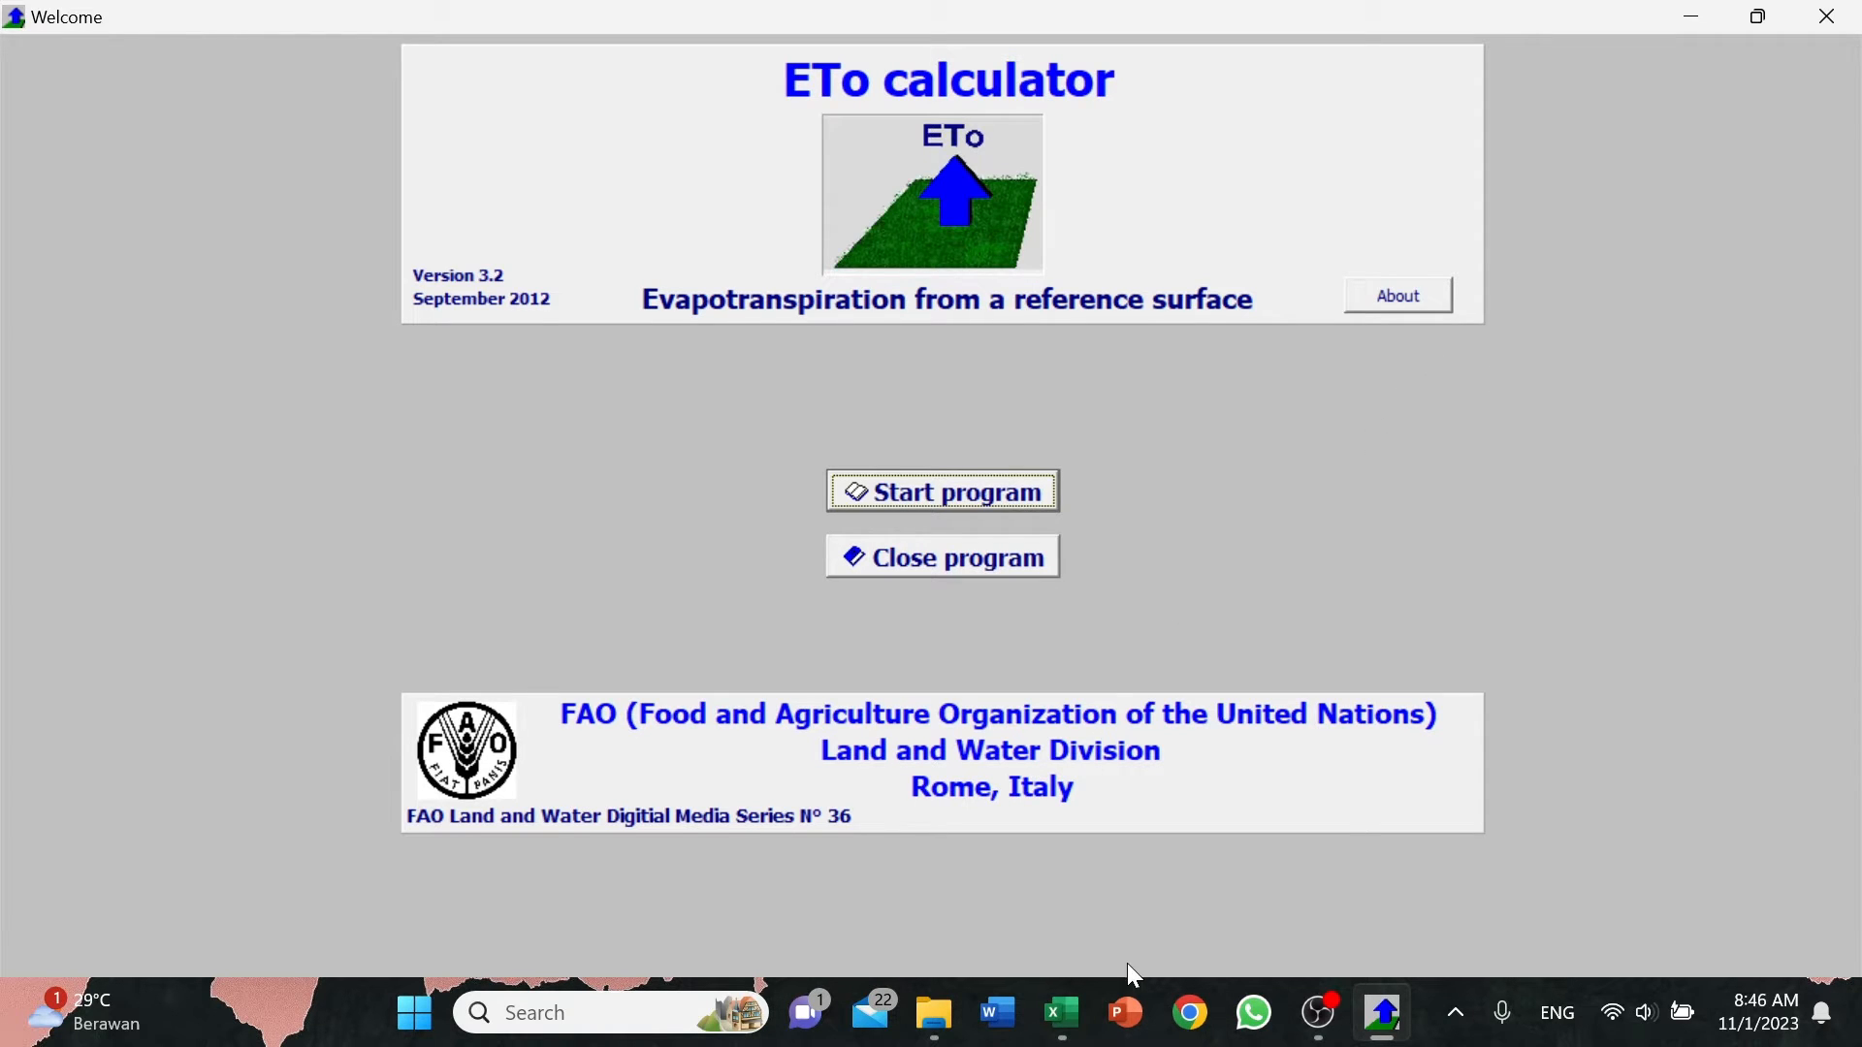
# Switch to the Excel workbook and examine the daily humidity, temperature, radiation and wind speed data on the Coba sheet.
pyautogui.click(1073, 1004)
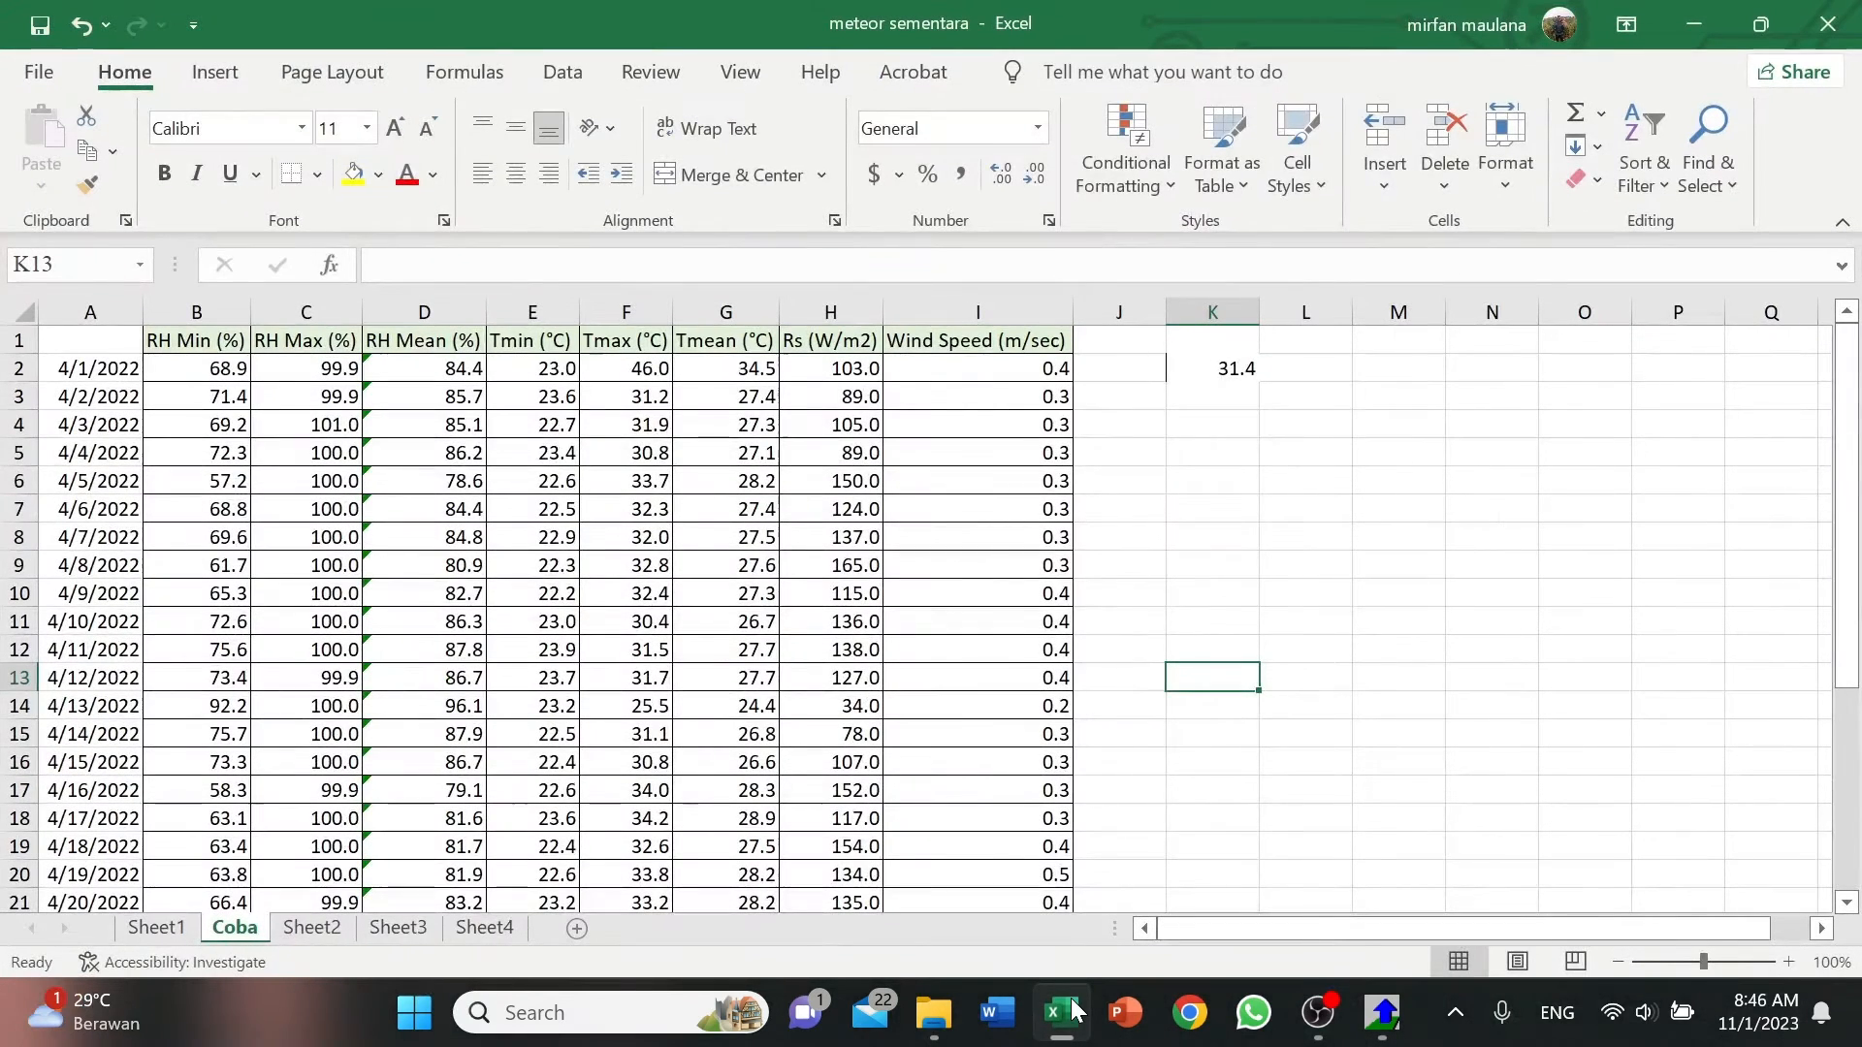
pyautogui.click(836, 791)
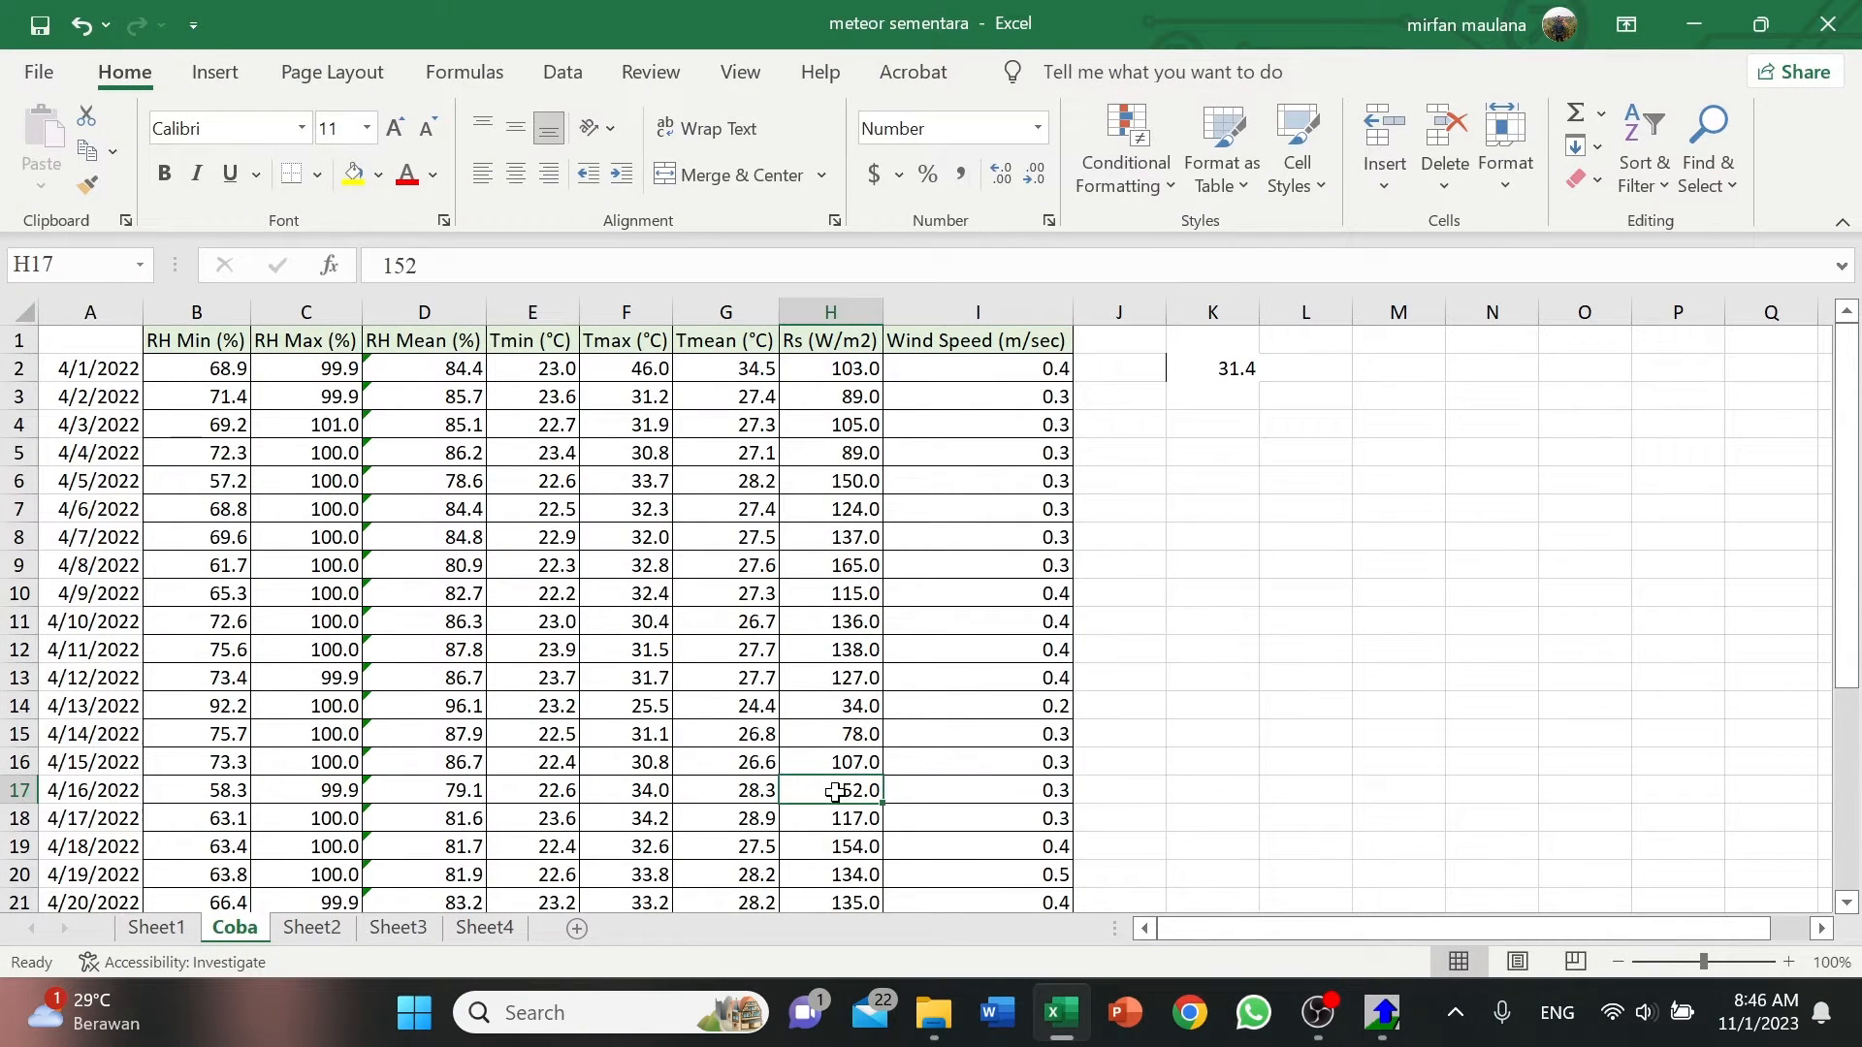
pyautogui.scroll(-2, 835, 792)
pyautogui.scroll(2, 835, 793)
pyautogui.scroll(-4, 198, 369)
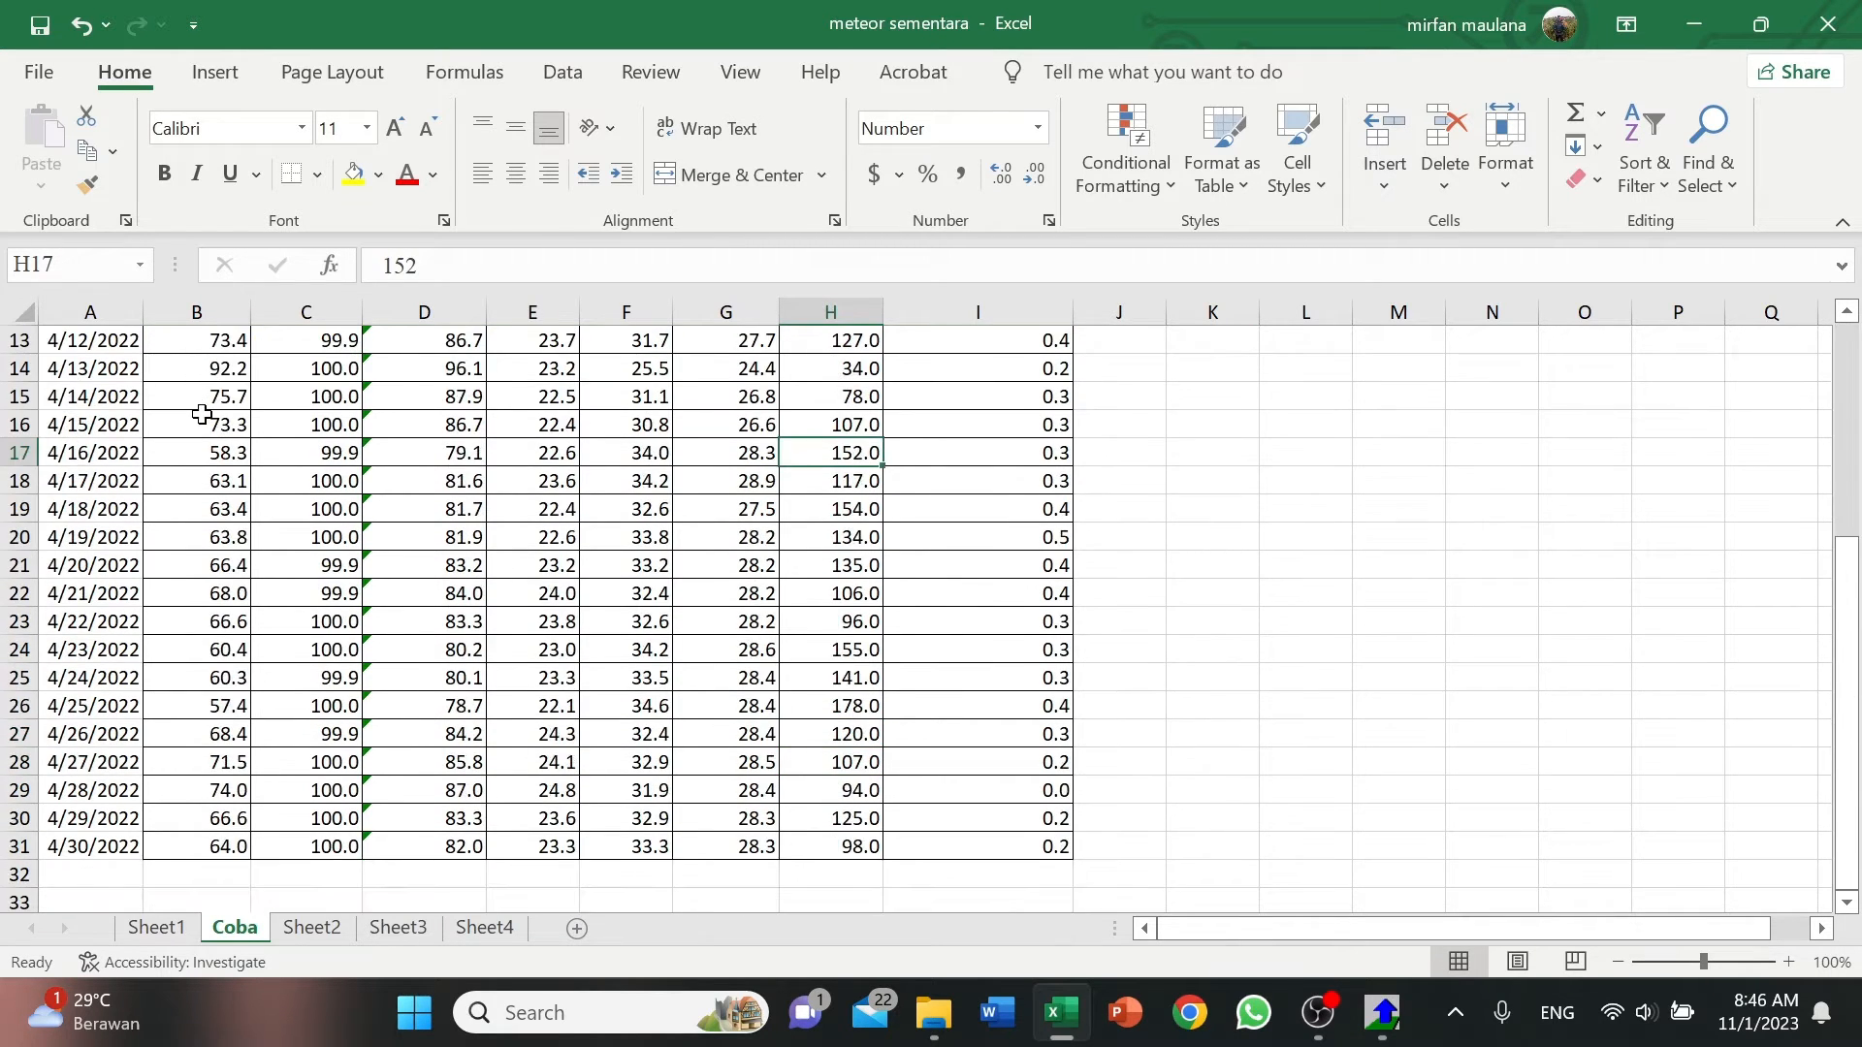
pyautogui.scroll(4, 201, 415)
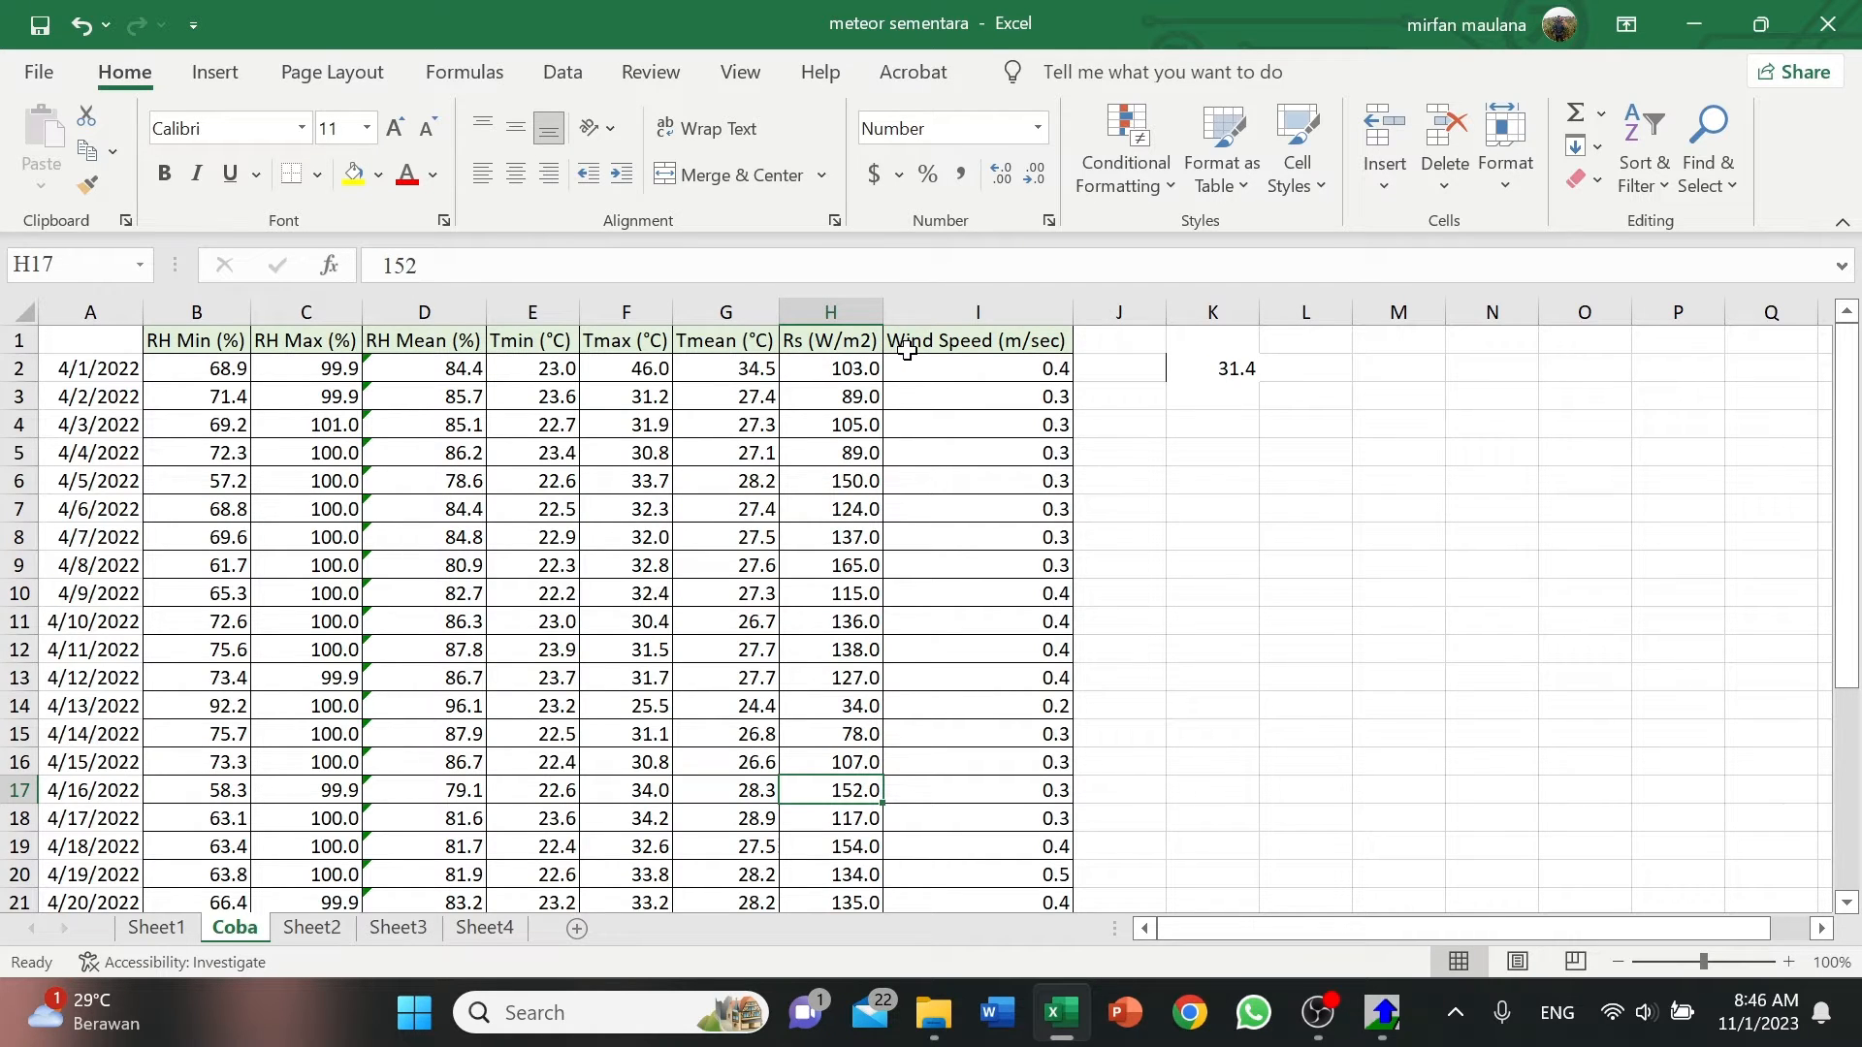
pyautogui.click(536, 423)
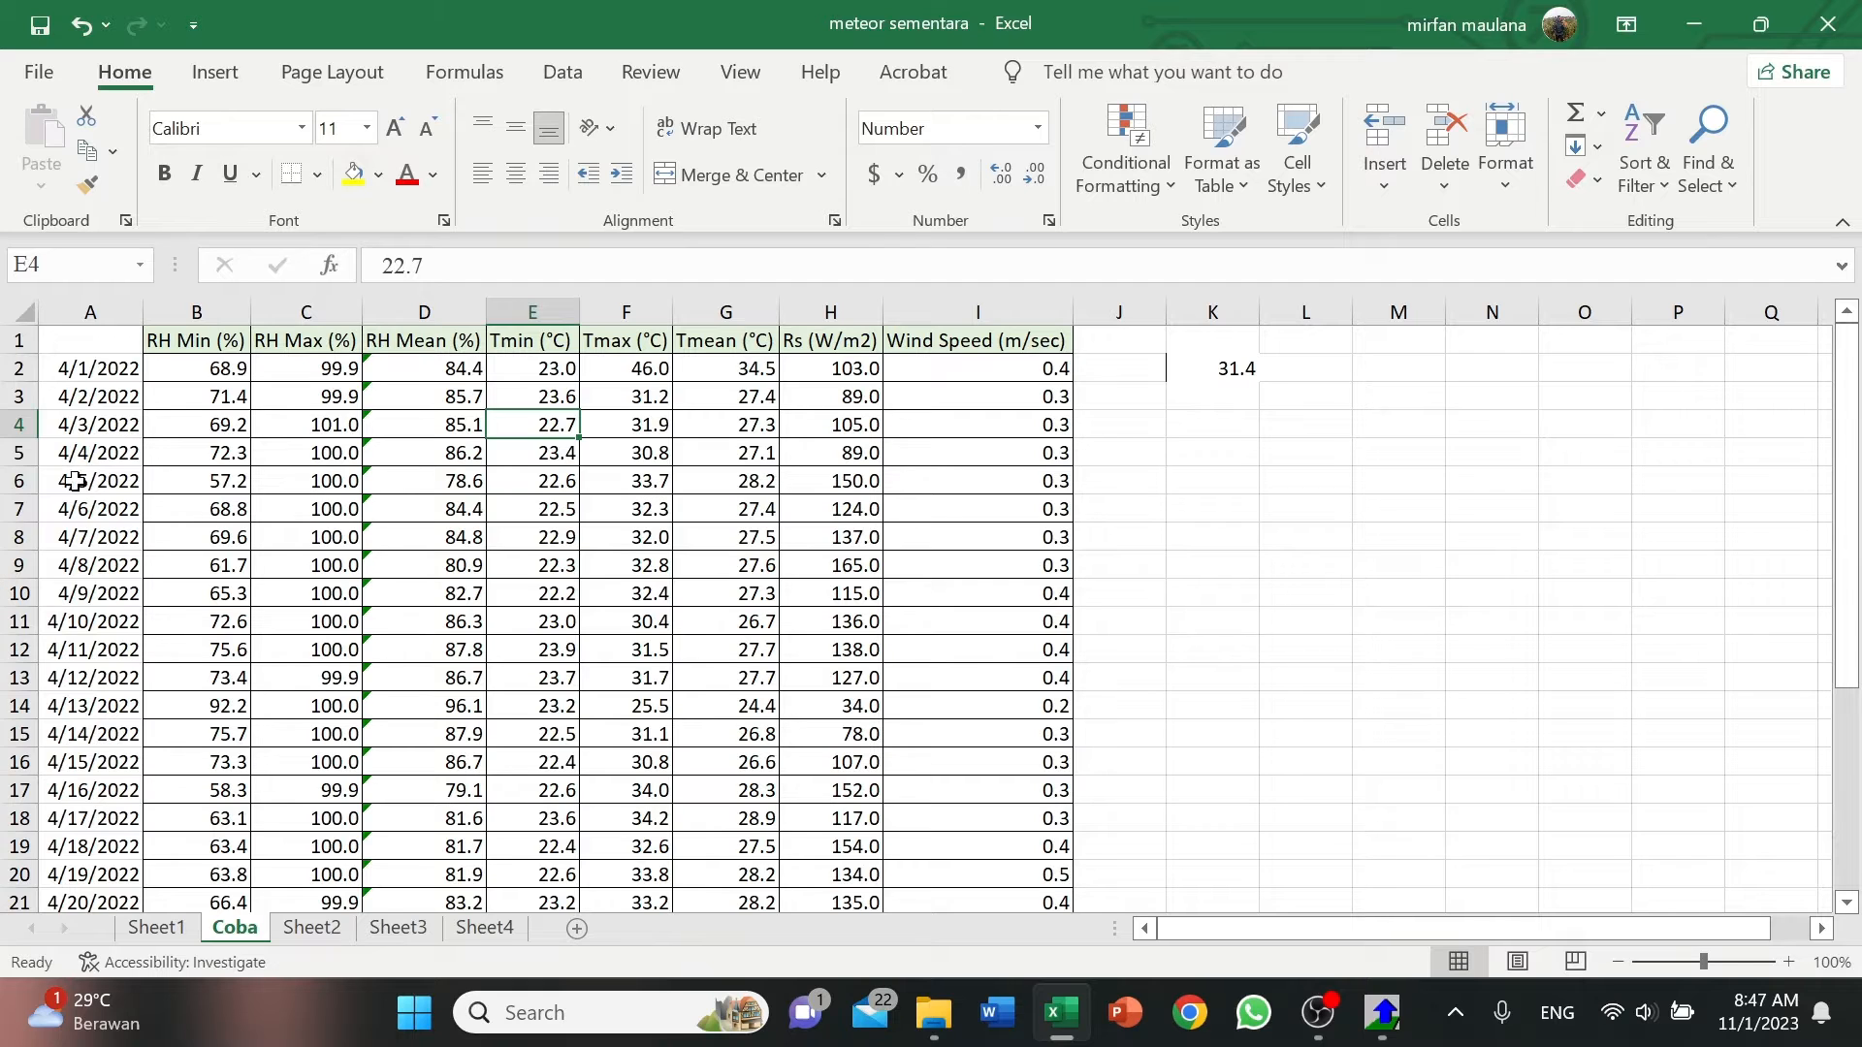
pyautogui.click(245, 368)
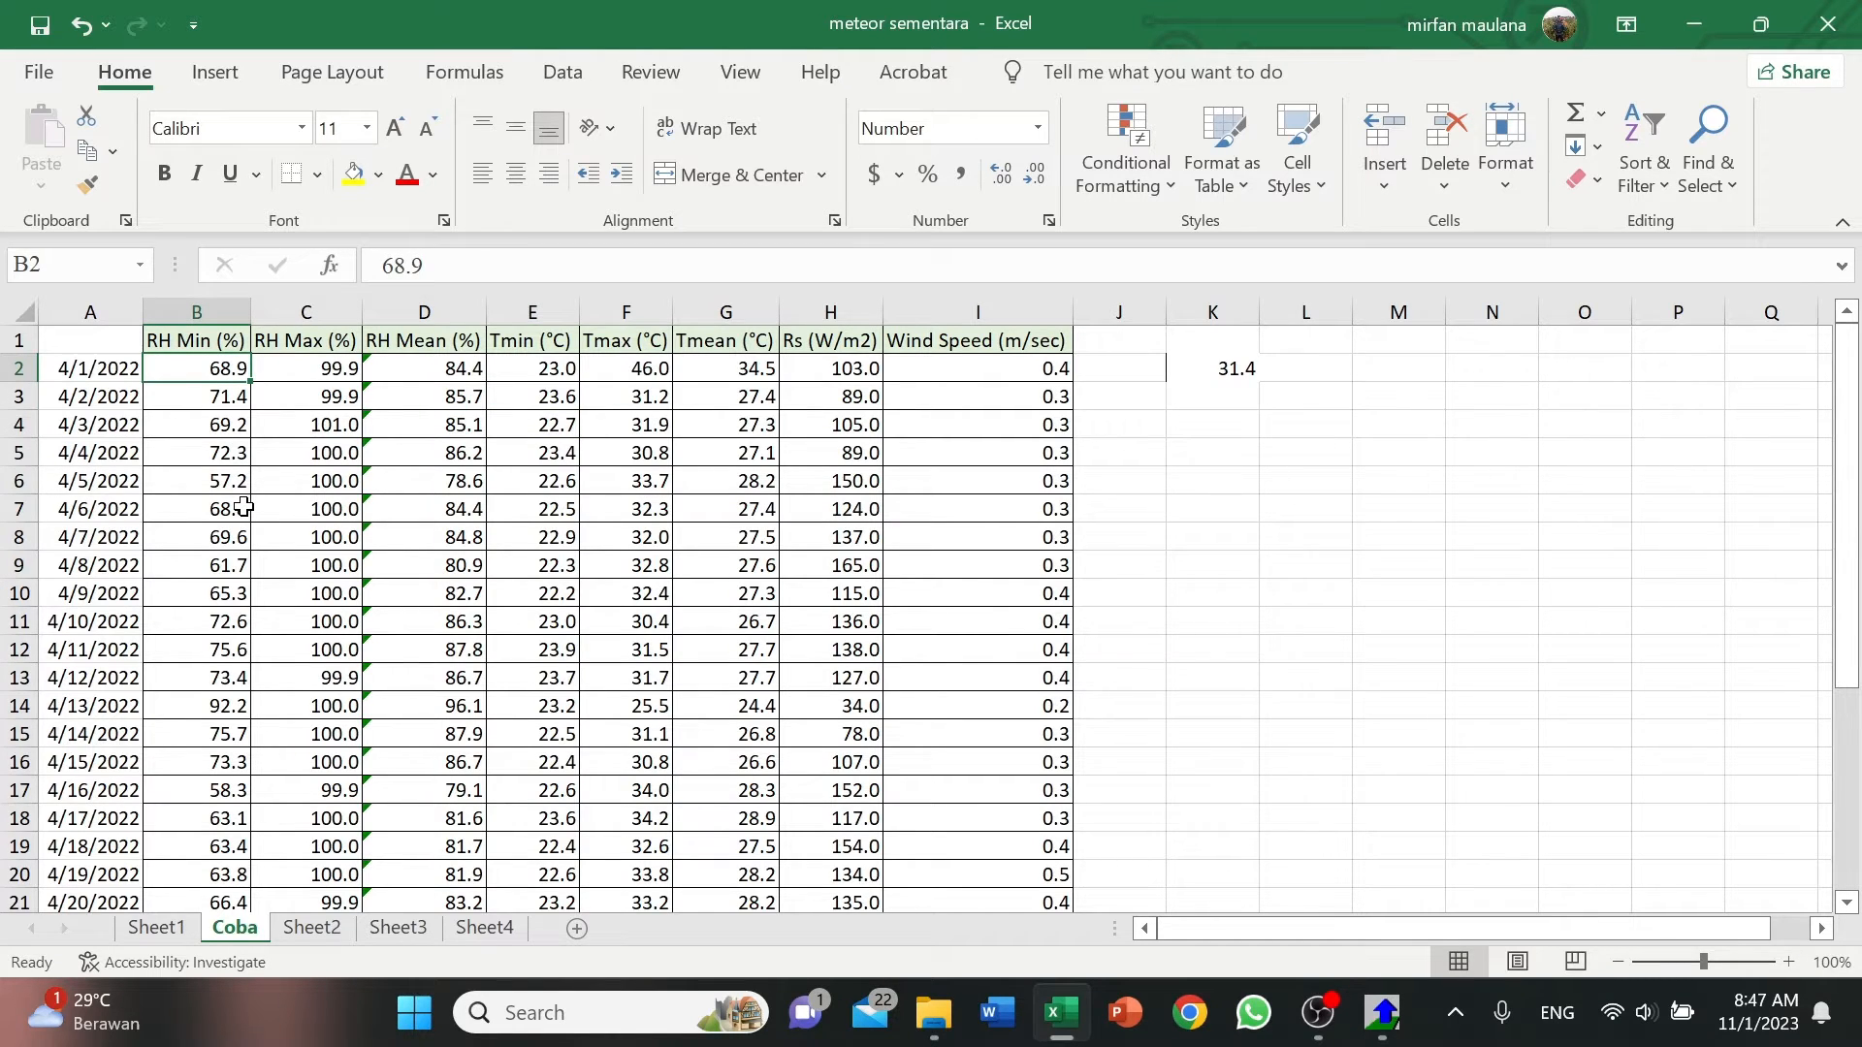
# Check the decimal and thousands separator settings in Excel's advanced editing options.
pyautogui.click(50, 89)
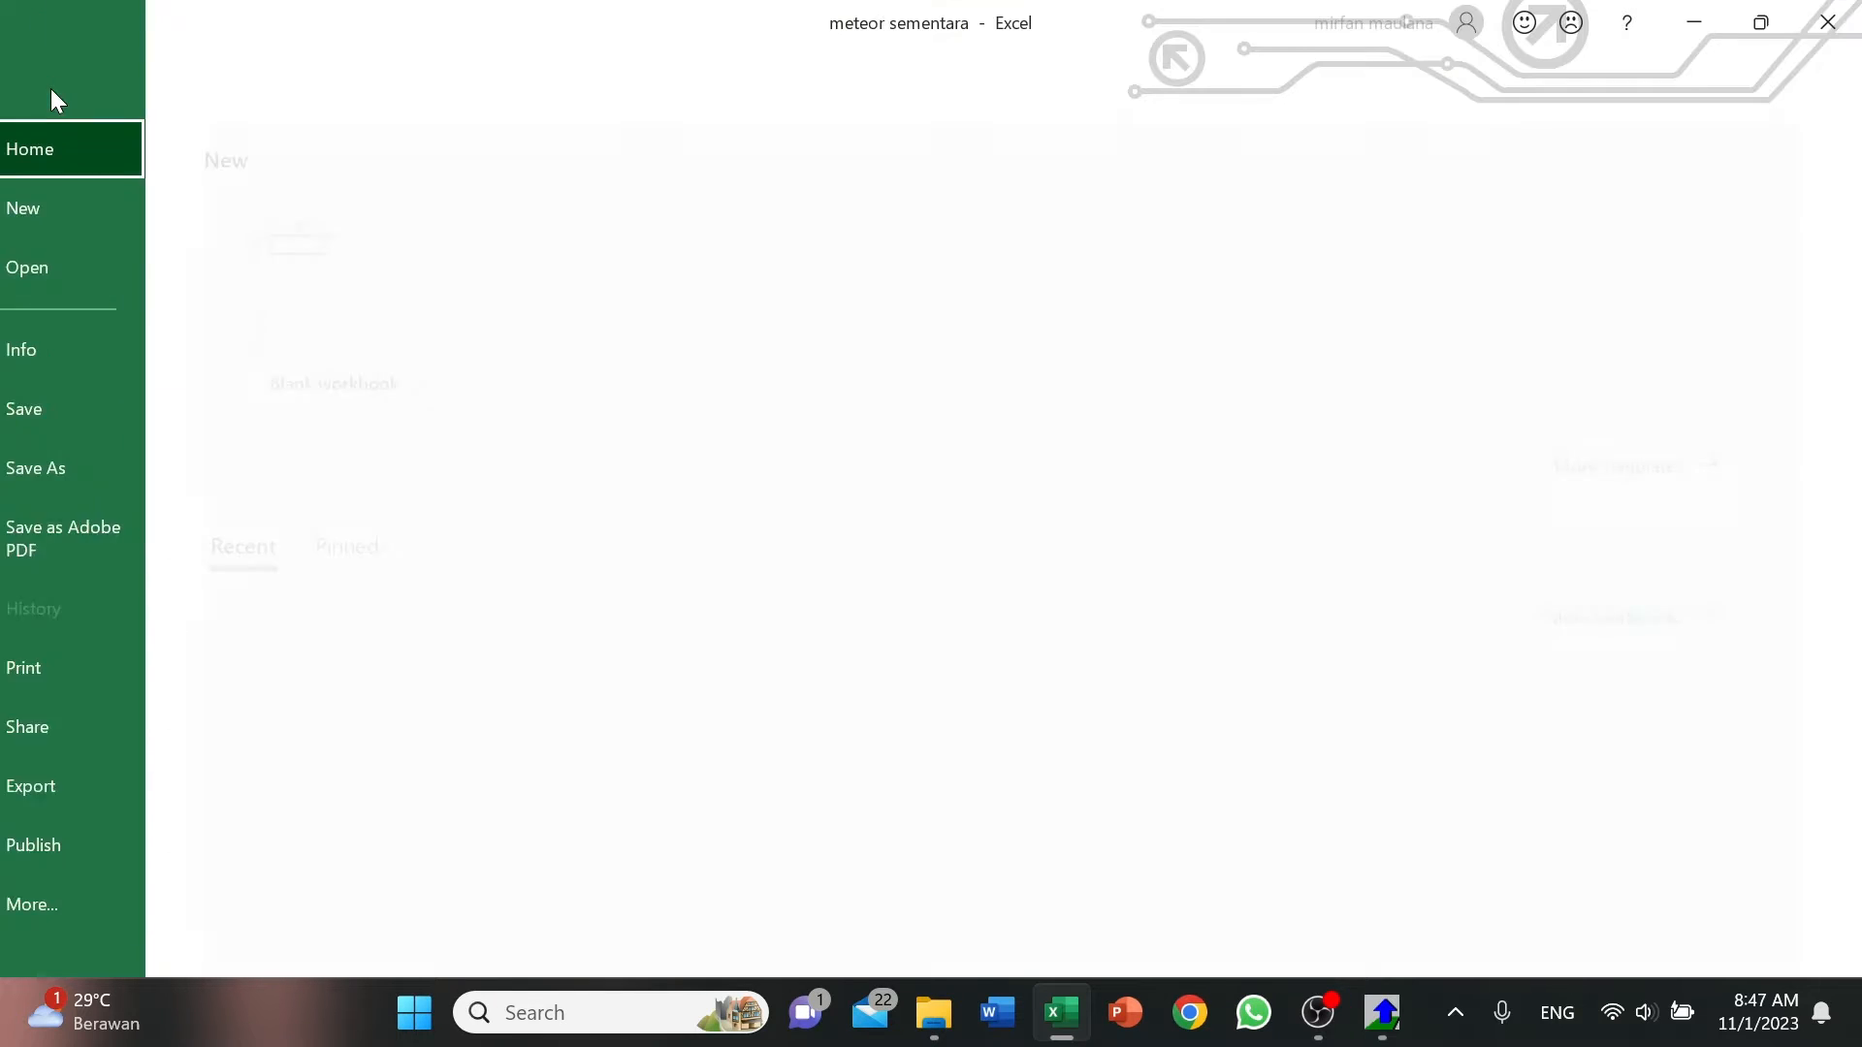
pyautogui.click(94, 902)
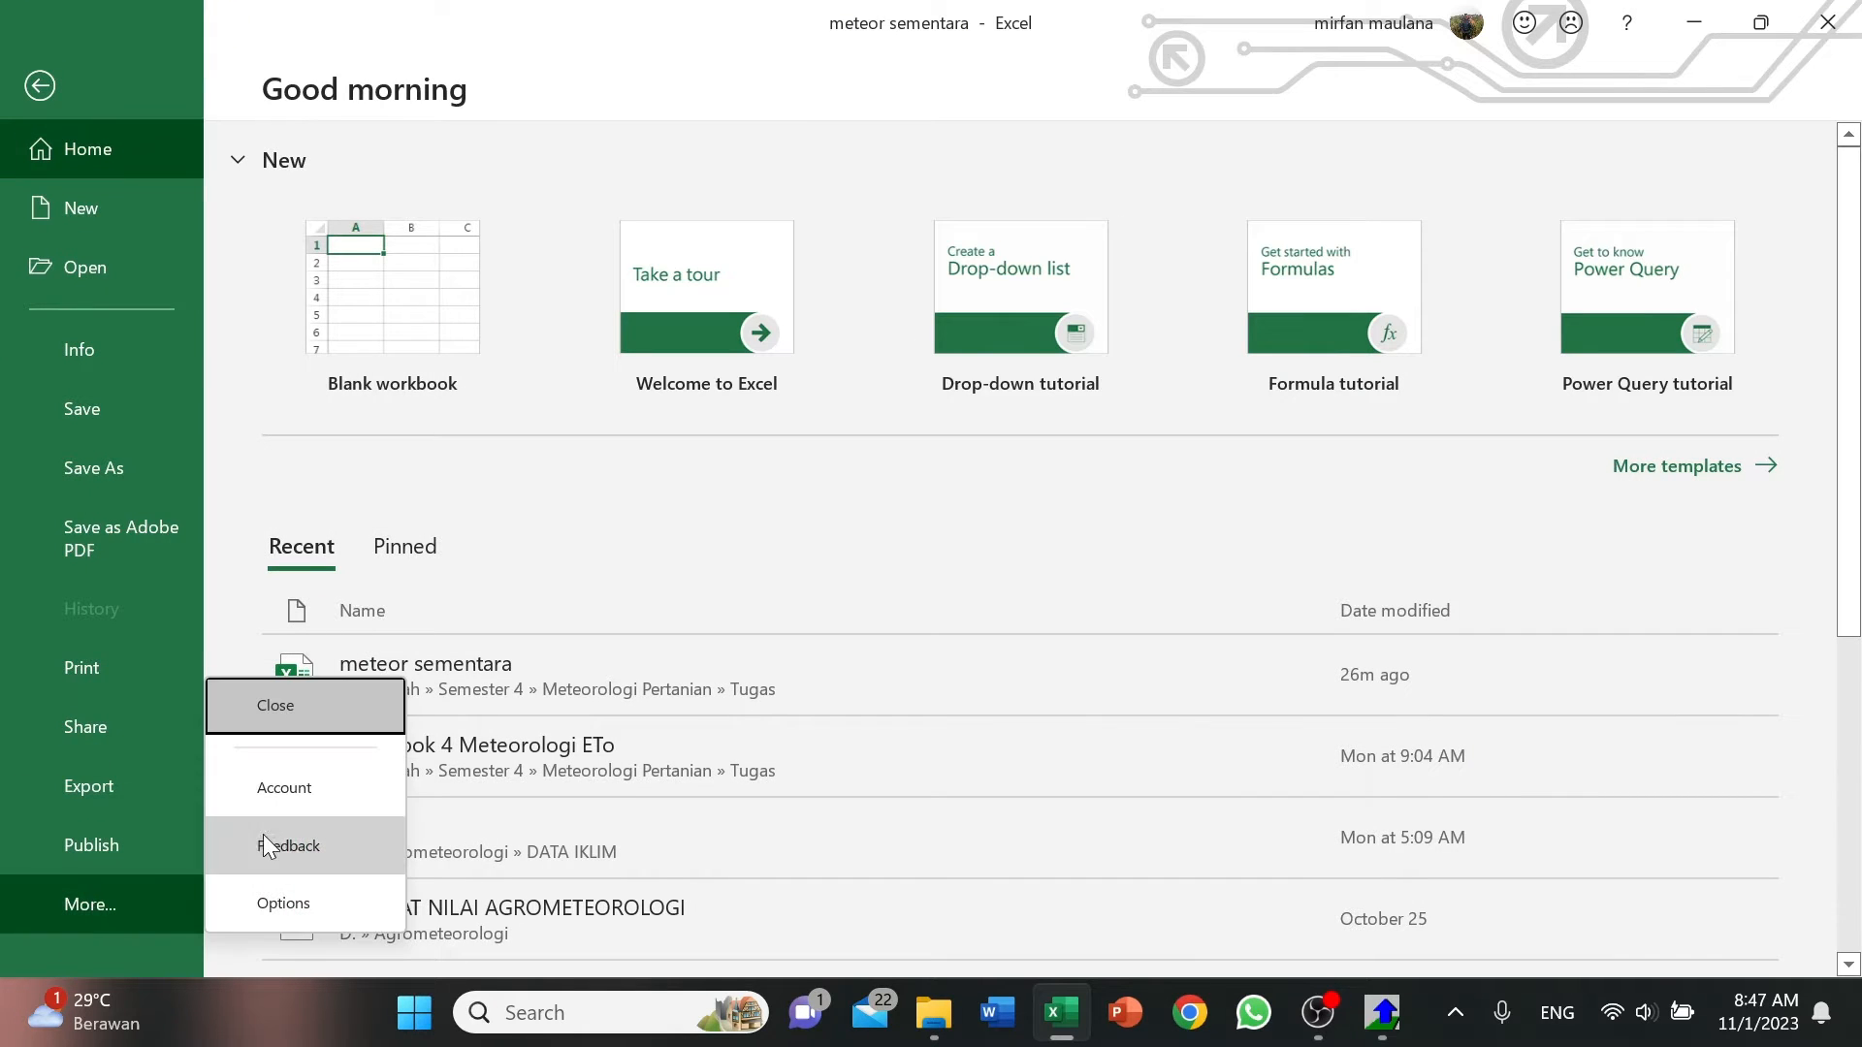
pyautogui.click(306, 897)
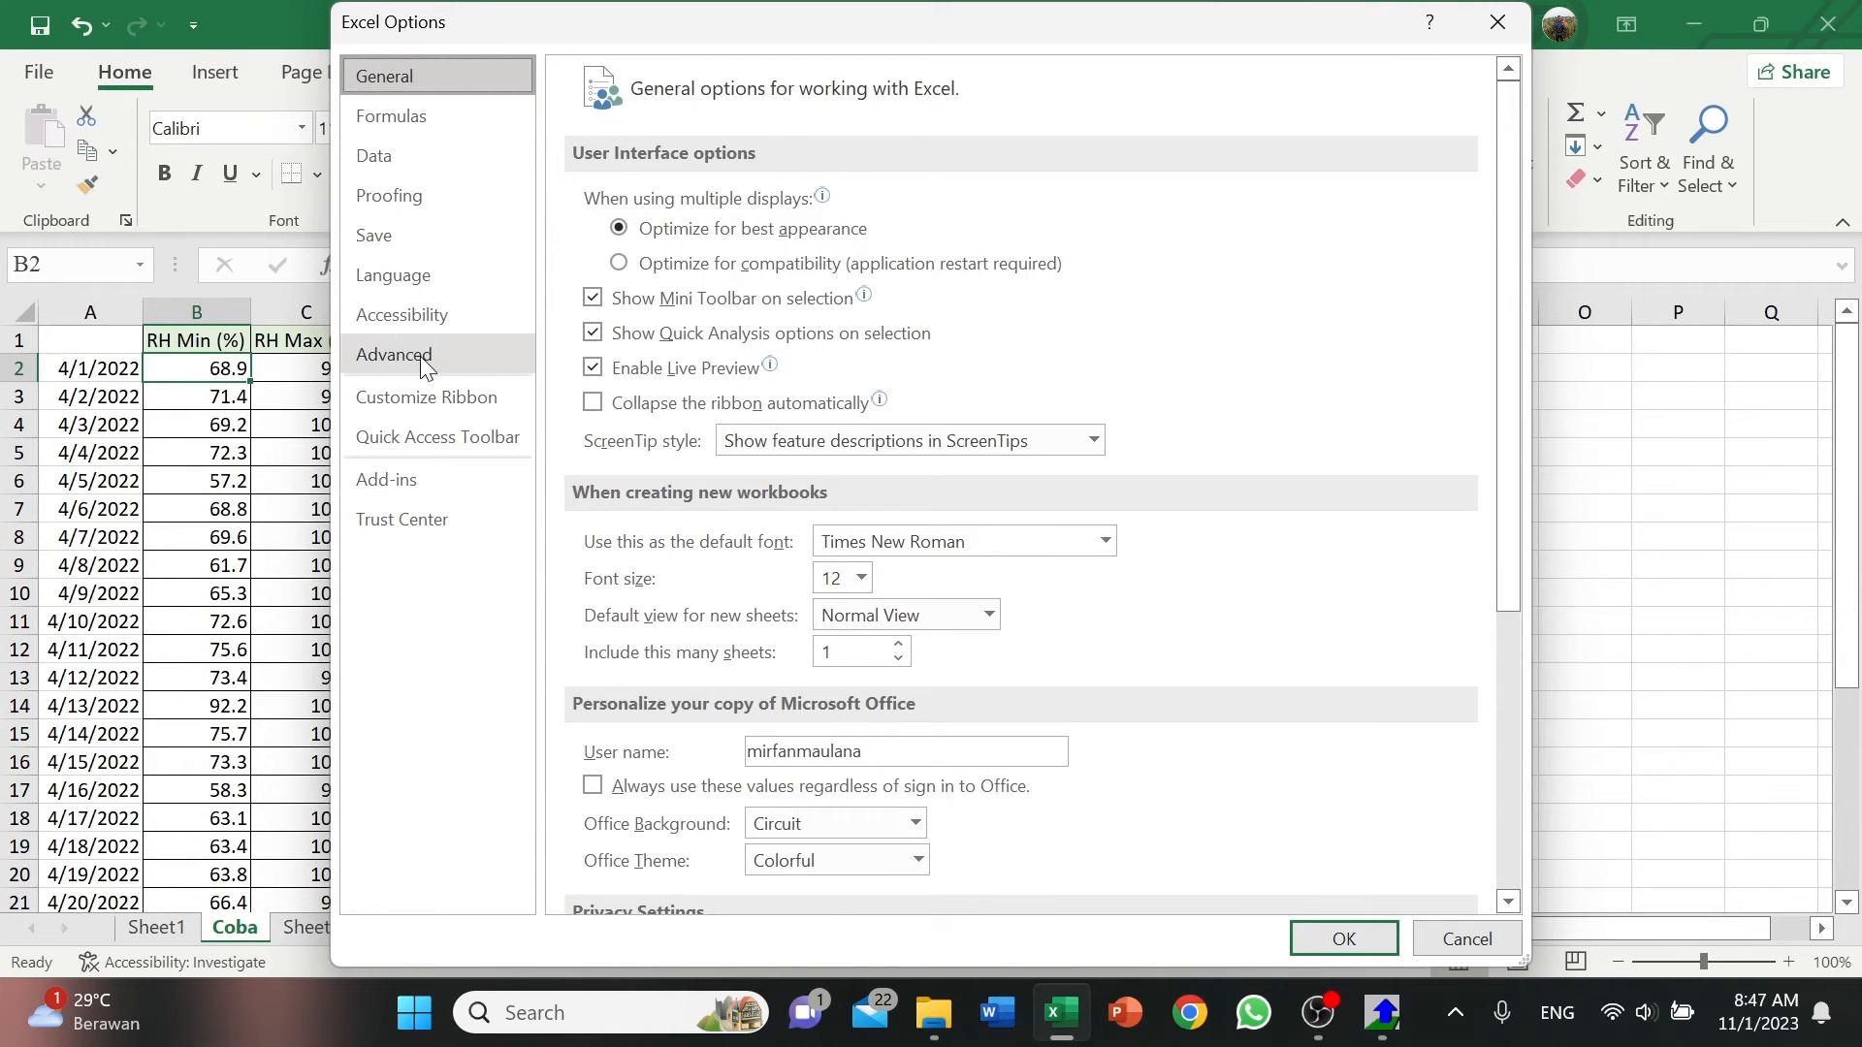
pyautogui.click(407, 357)
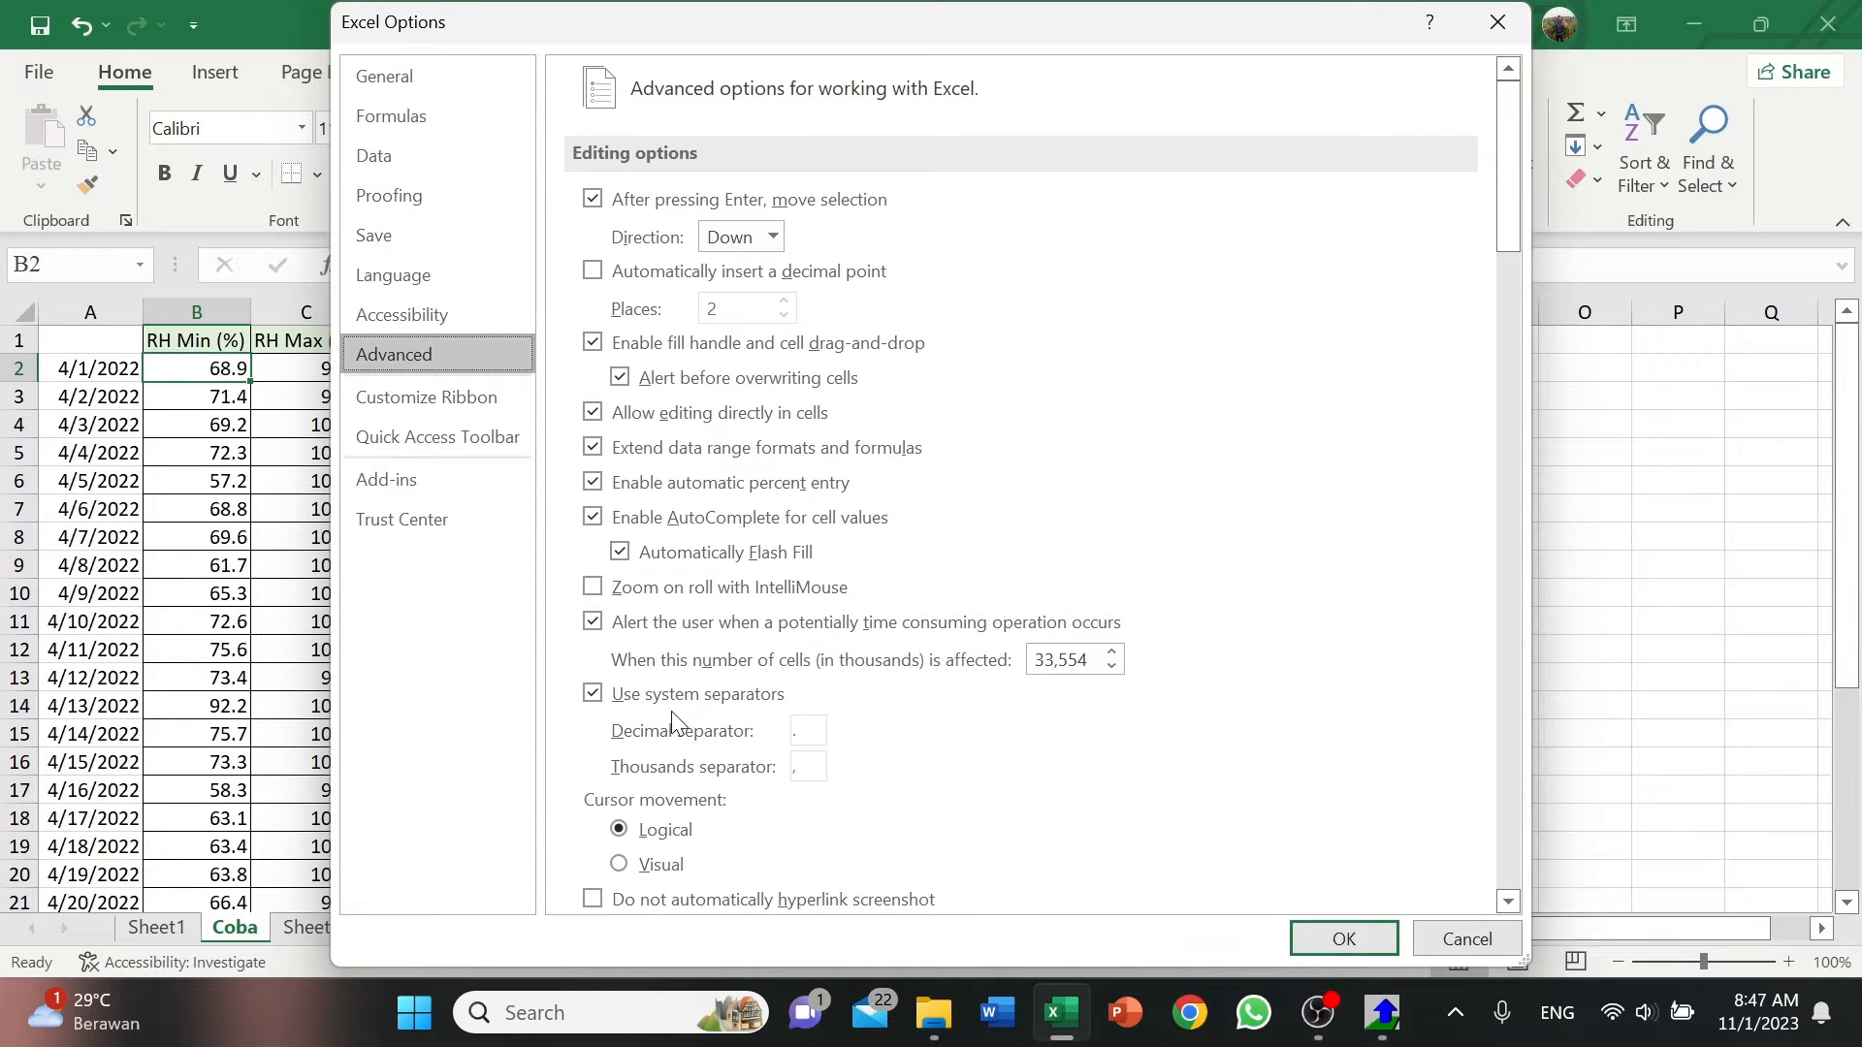
pyautogui.click(594, 698)
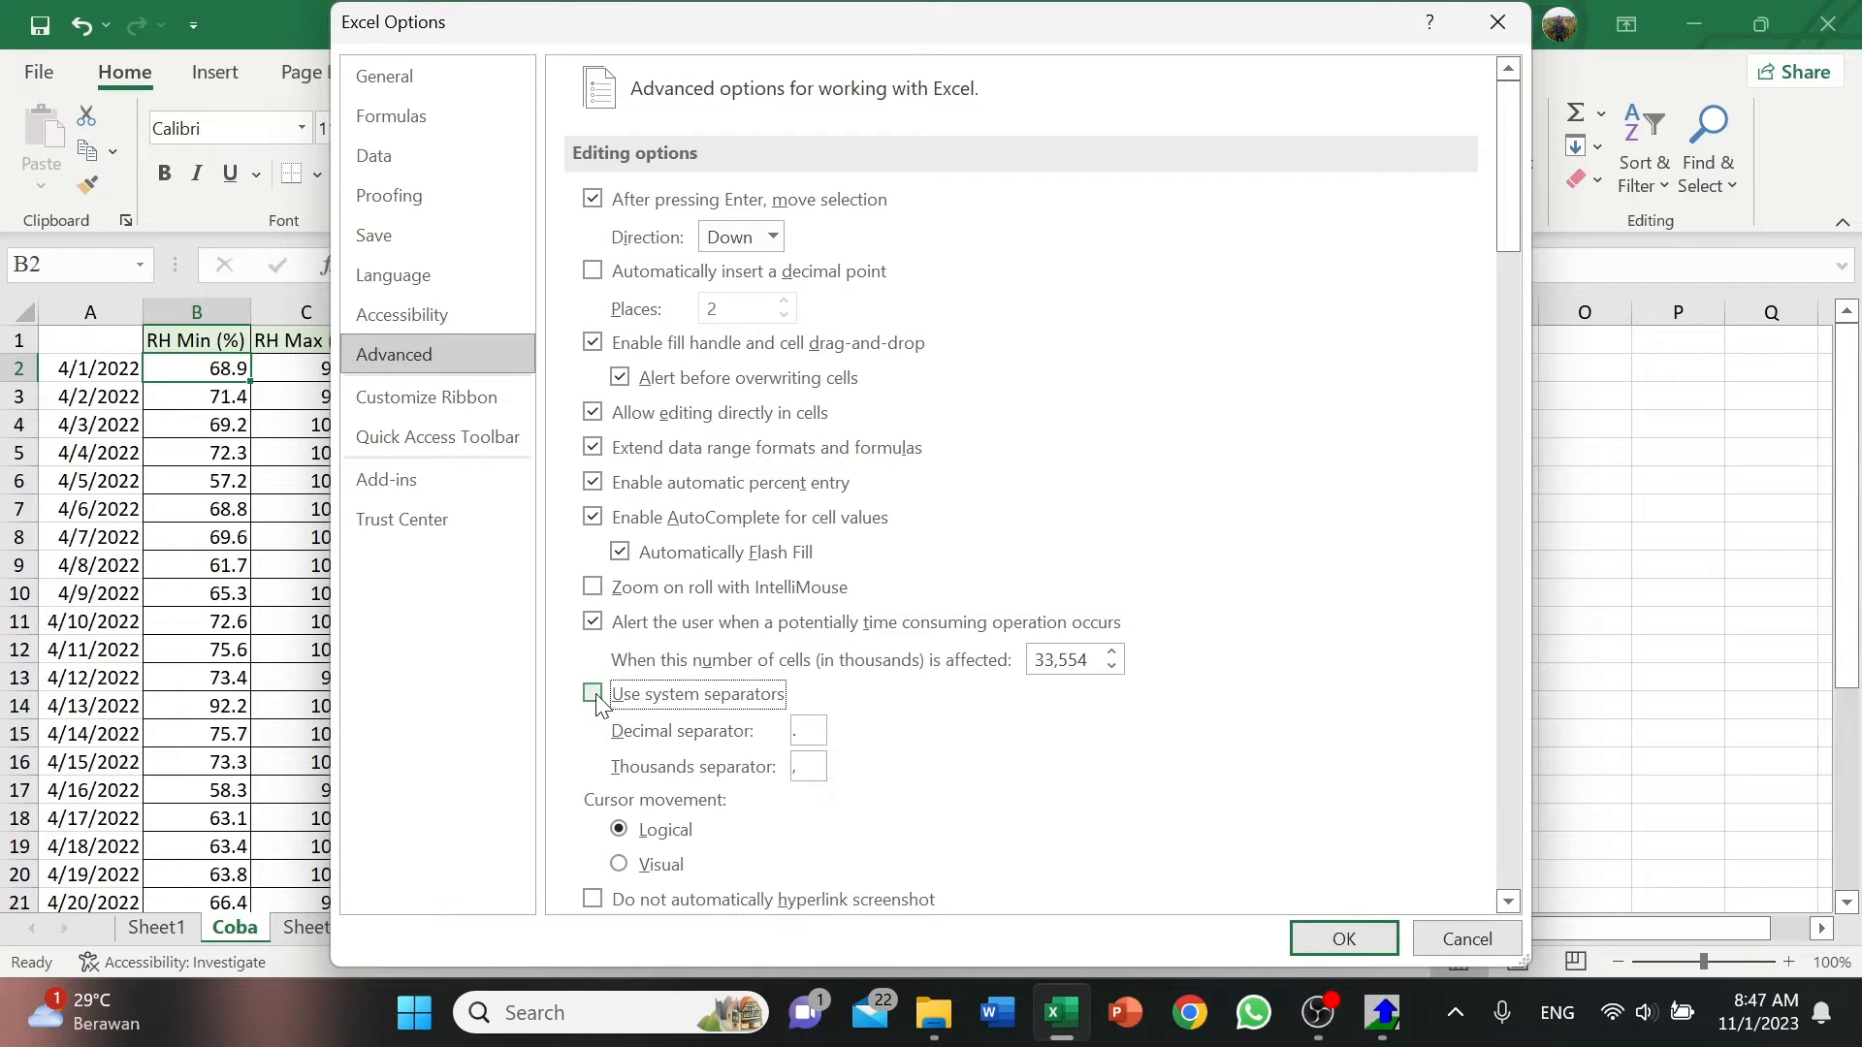
pyautogui.click(810, 740)
pyautogui.moveTo(806, 768); pyautogui.dragTo(791, 770)
pyautogui.click(592, 695)
pyautogui.click(1340, 940)
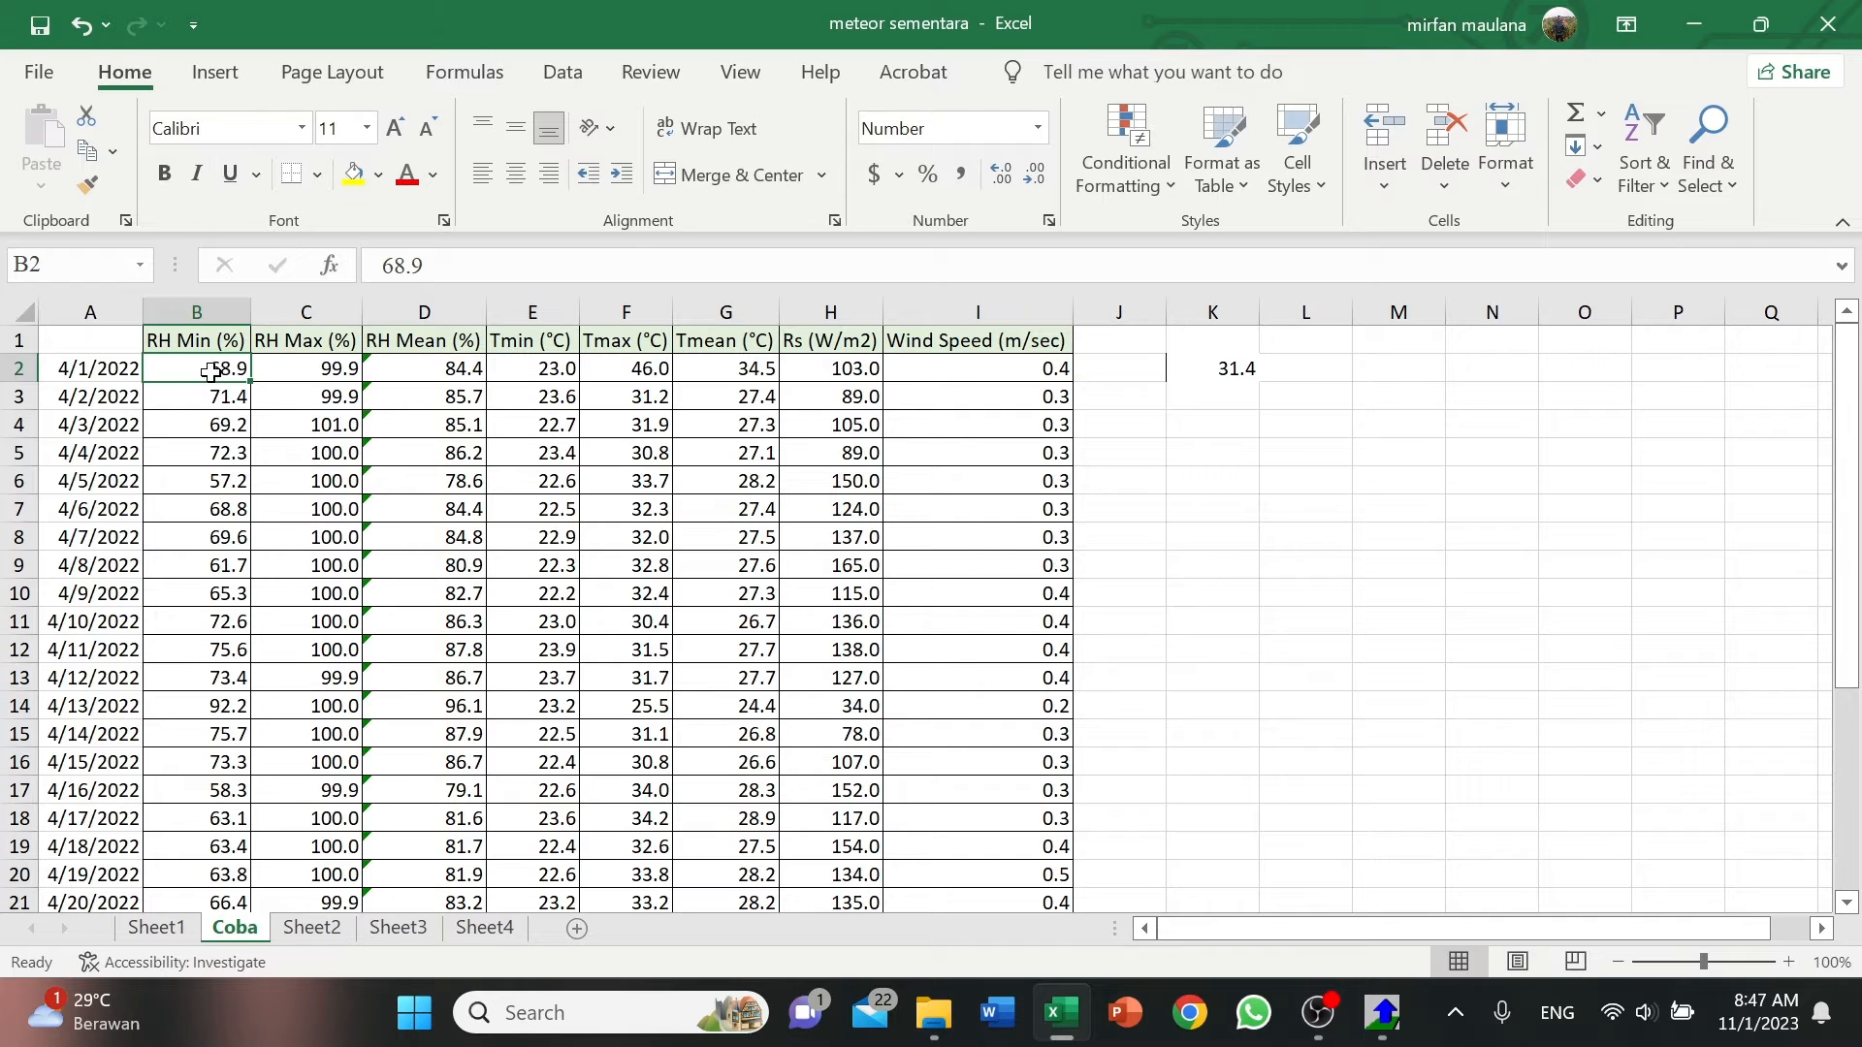
# Copy the weather values in B2:I31, without headers and dates, and paste them into a blank Notepad document.
pyautogui.moveTo(272, 376); pyautogui.dragTo(1047, 851)
pyautogui.scroll(4, 1043, 844)
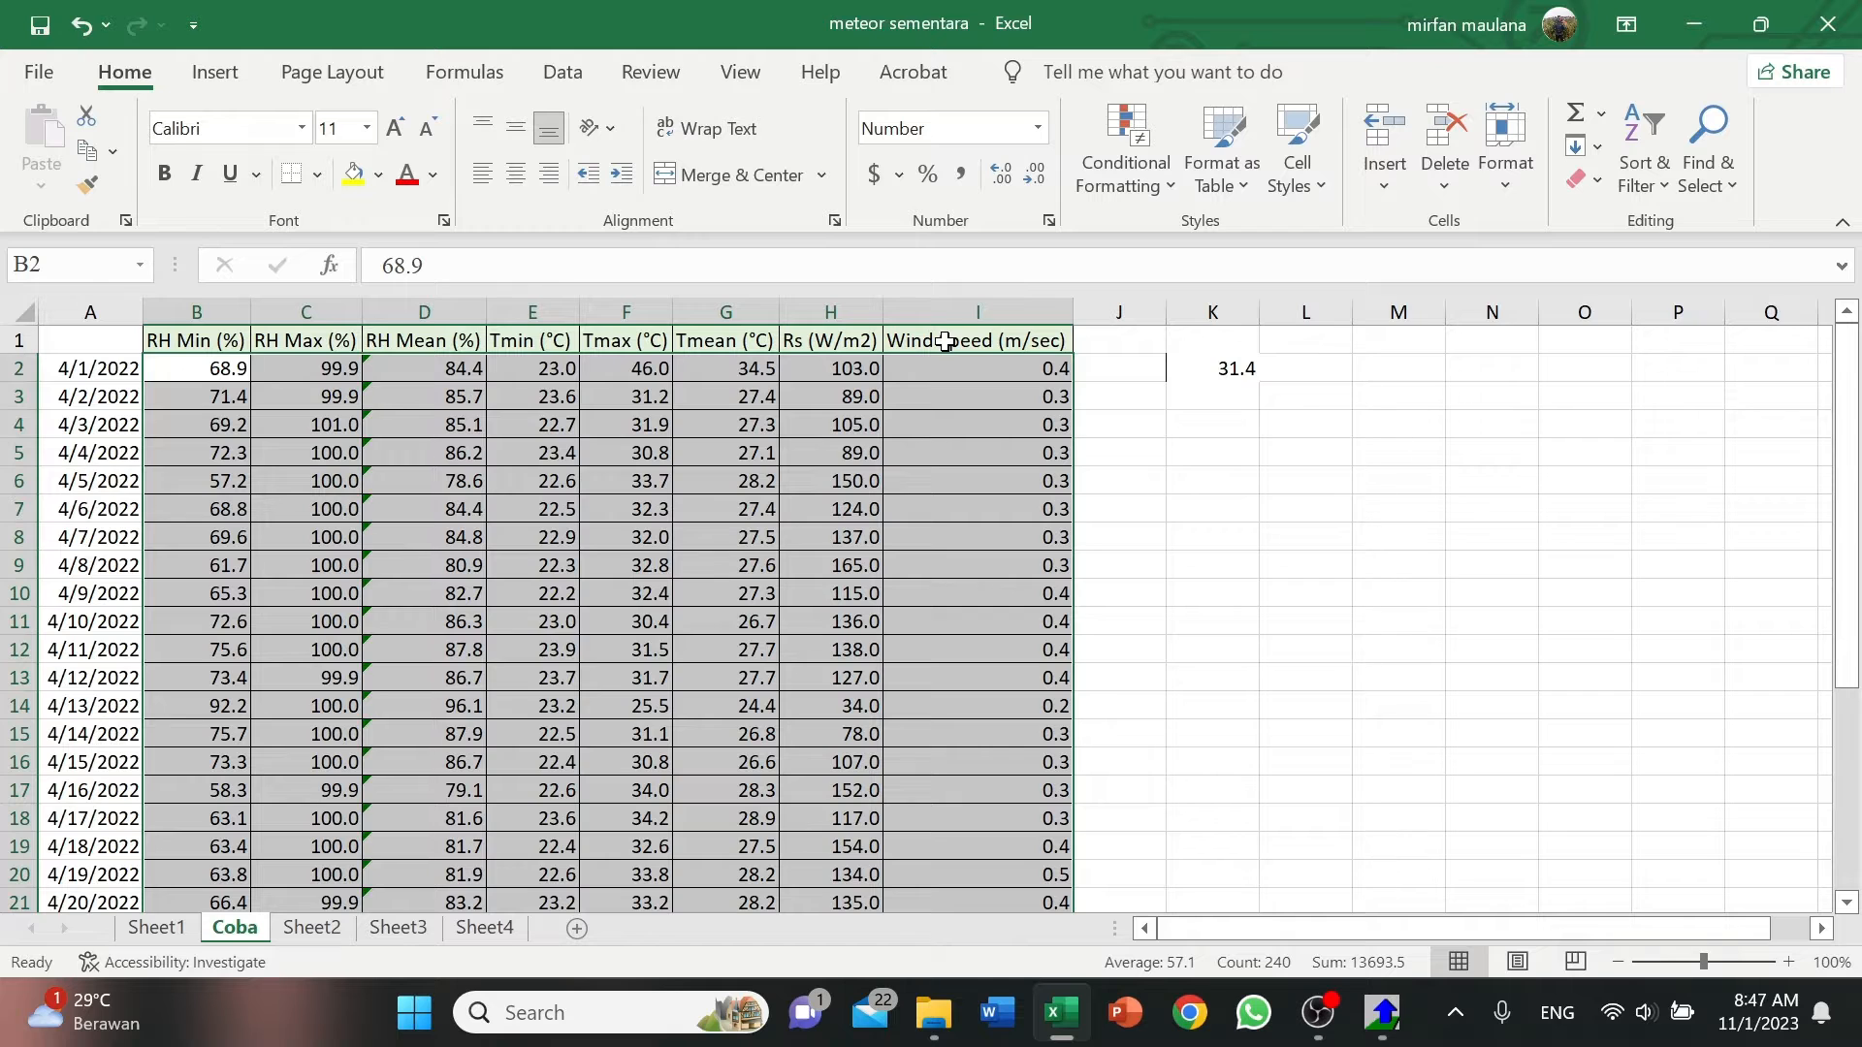
pyautogui.hotkey('ctrl', 'c')
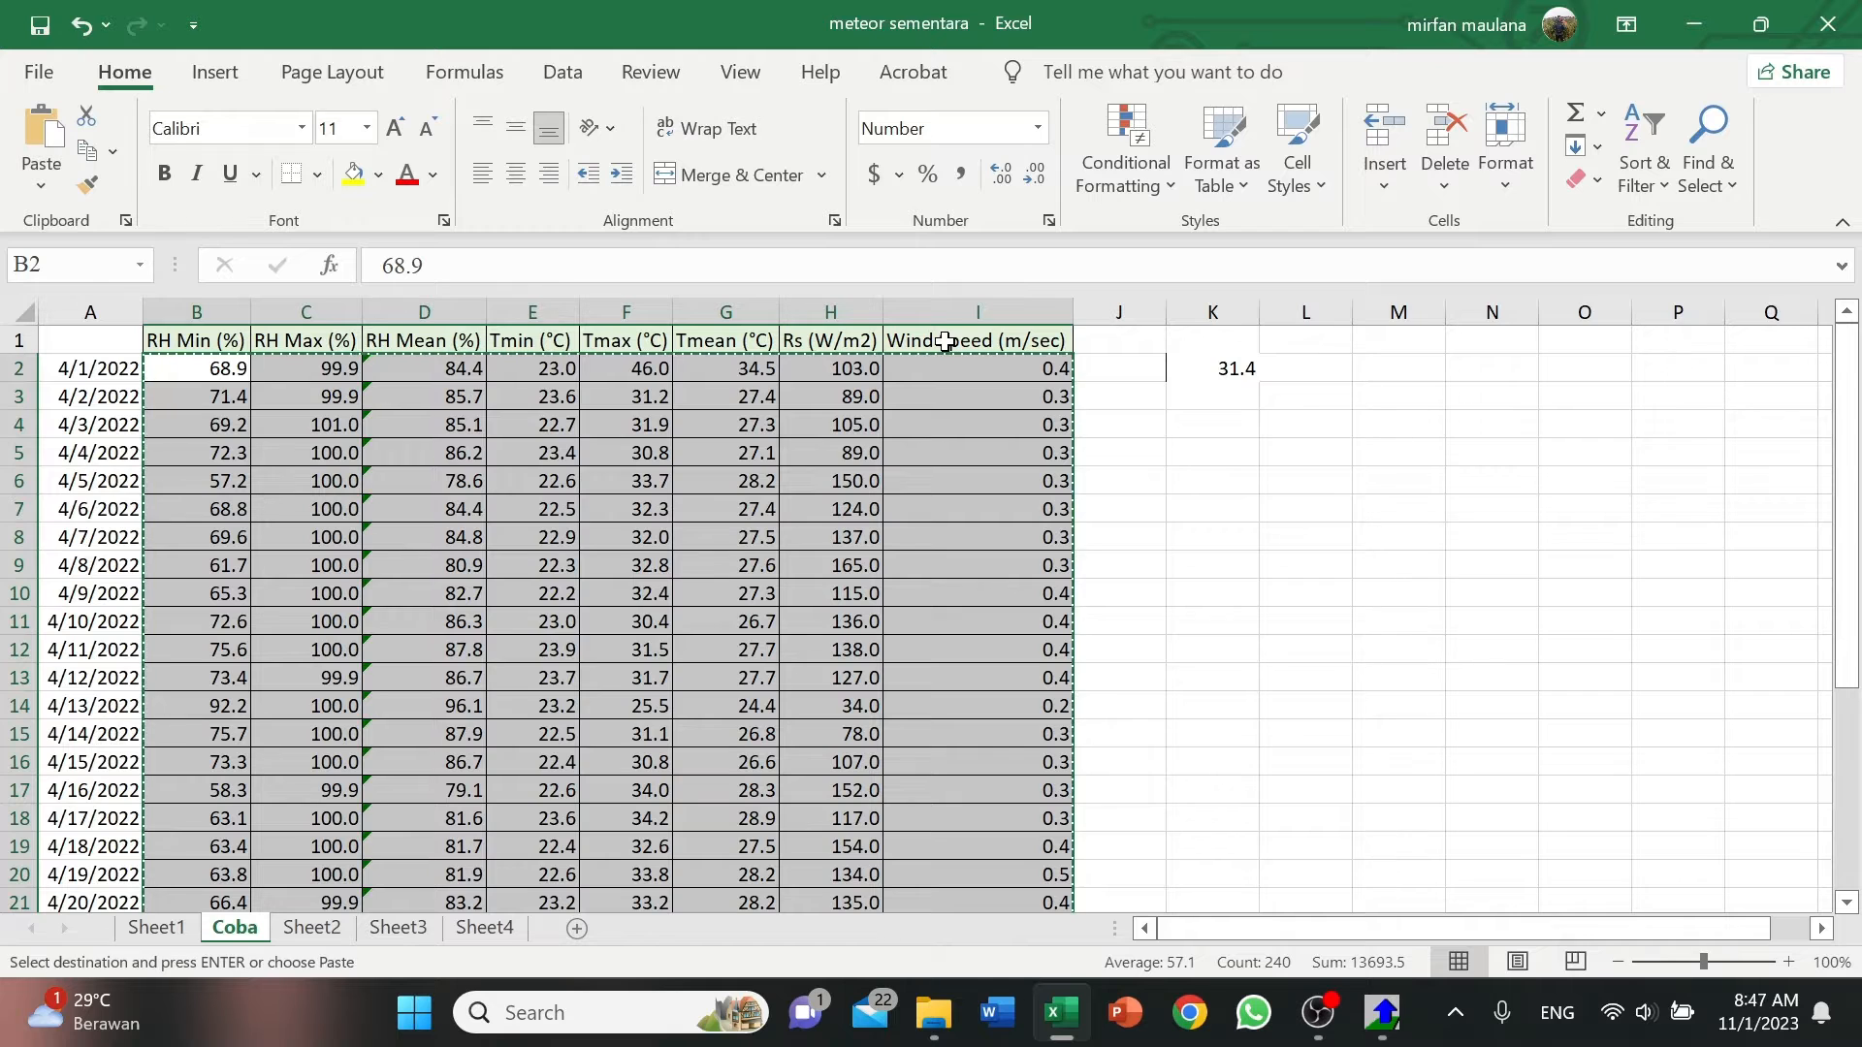
pyautogui.click(686, 1028)
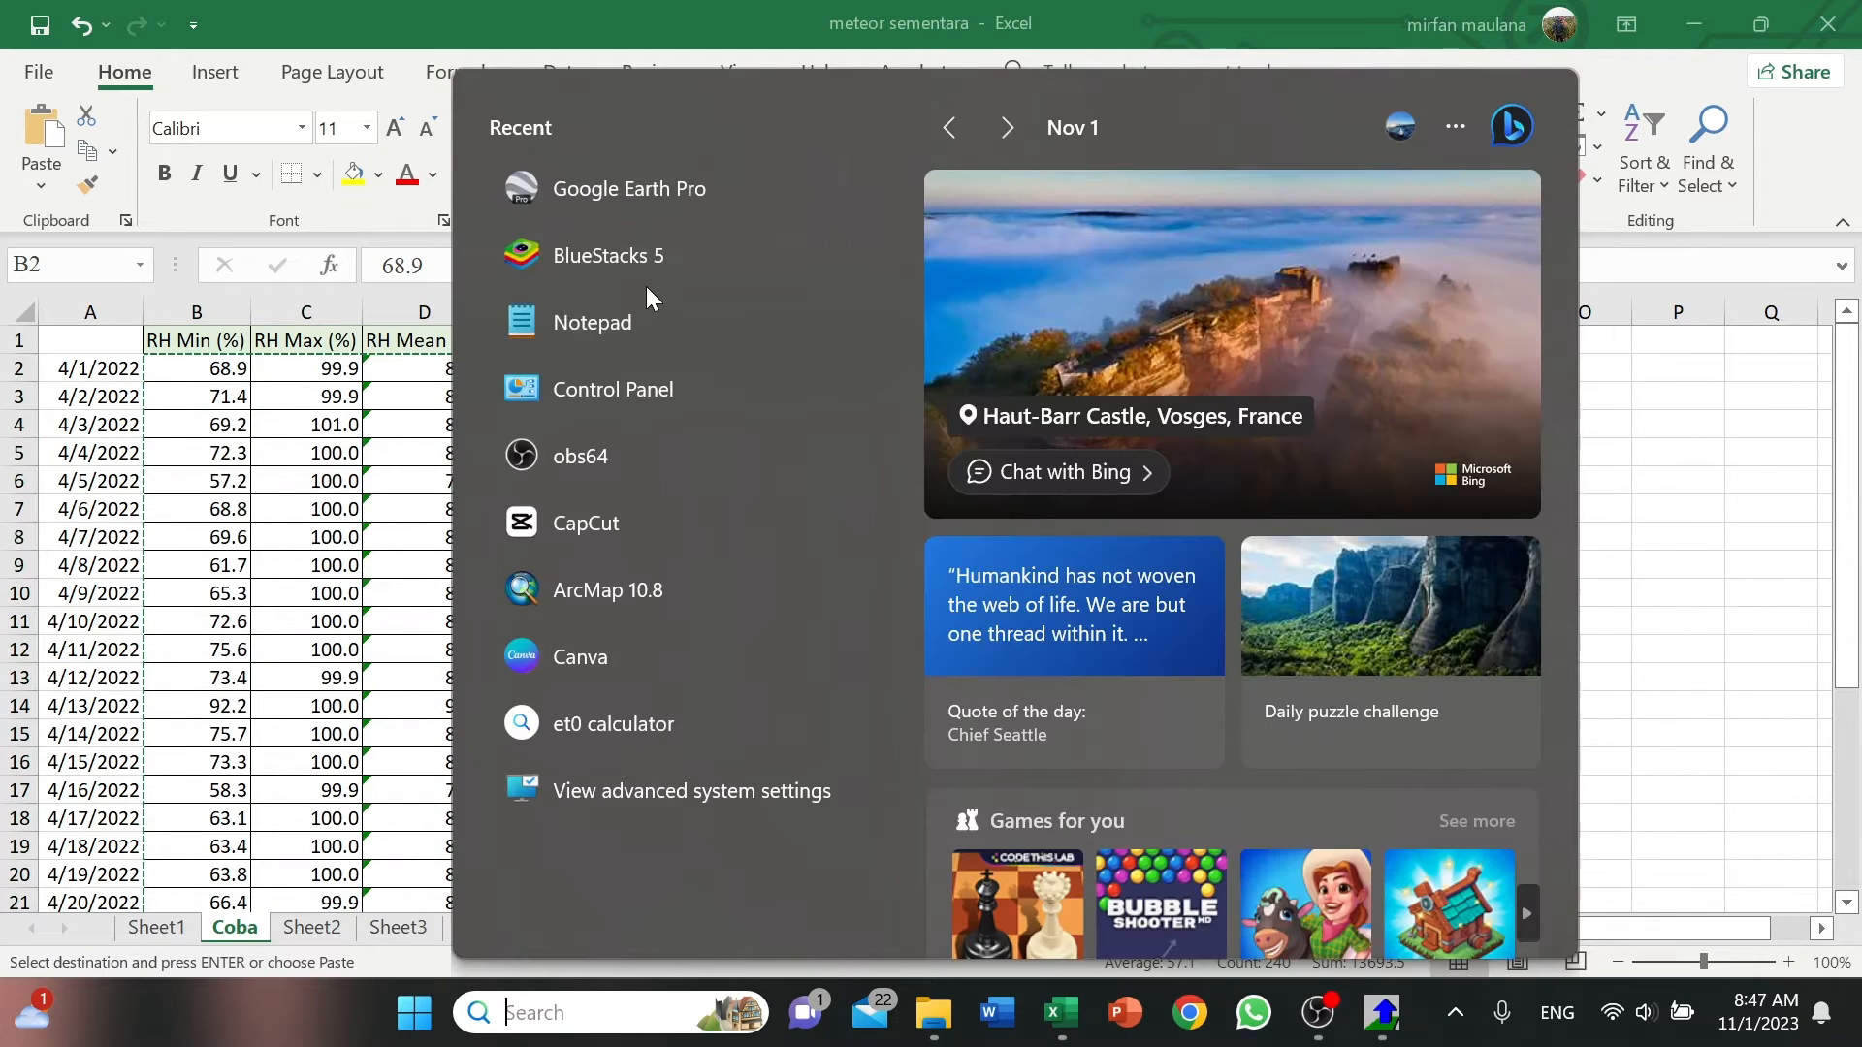
pyautogui.press('Escape')
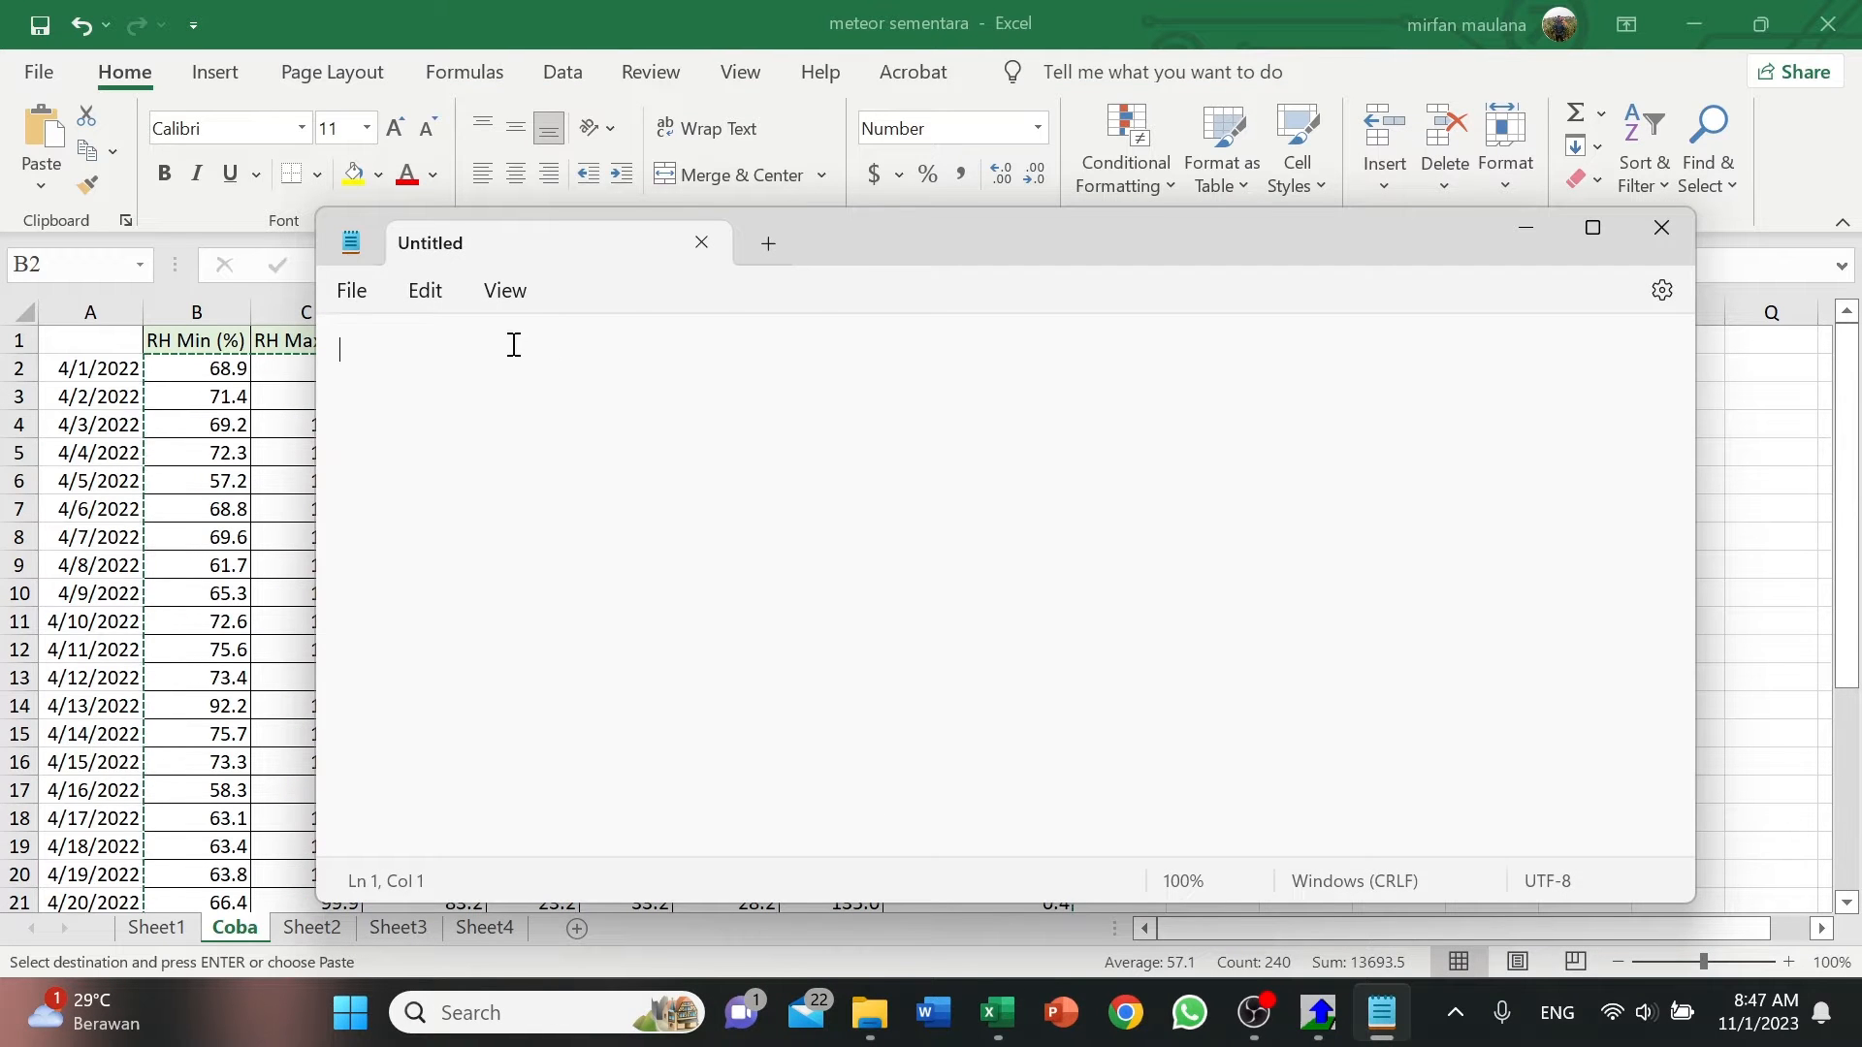
pyautogui.hotkey('ctrl', 'v')
pyautogui.scroll(3, 822, 481)
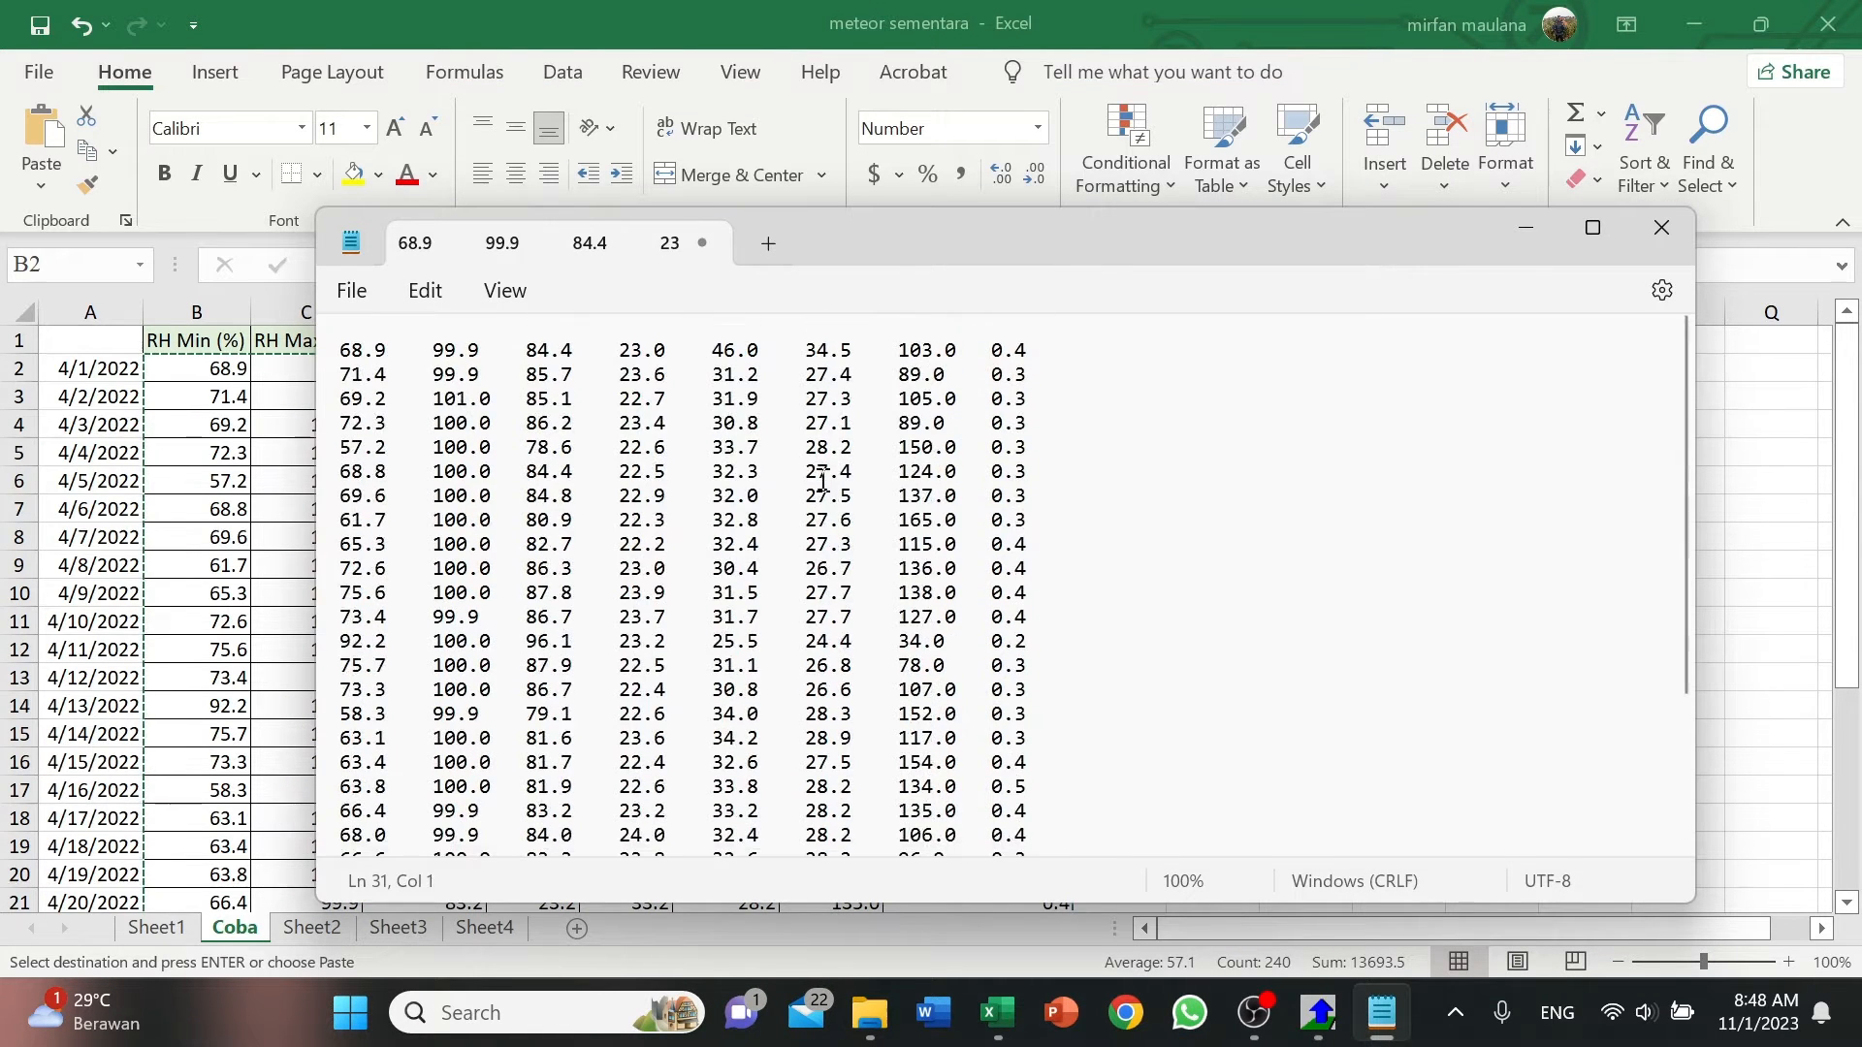
# Start saving the Notepad document under a new name, with the IMPORT folder inside EToCalculator64Bit as its location.
pyautogui.click(346, 300)
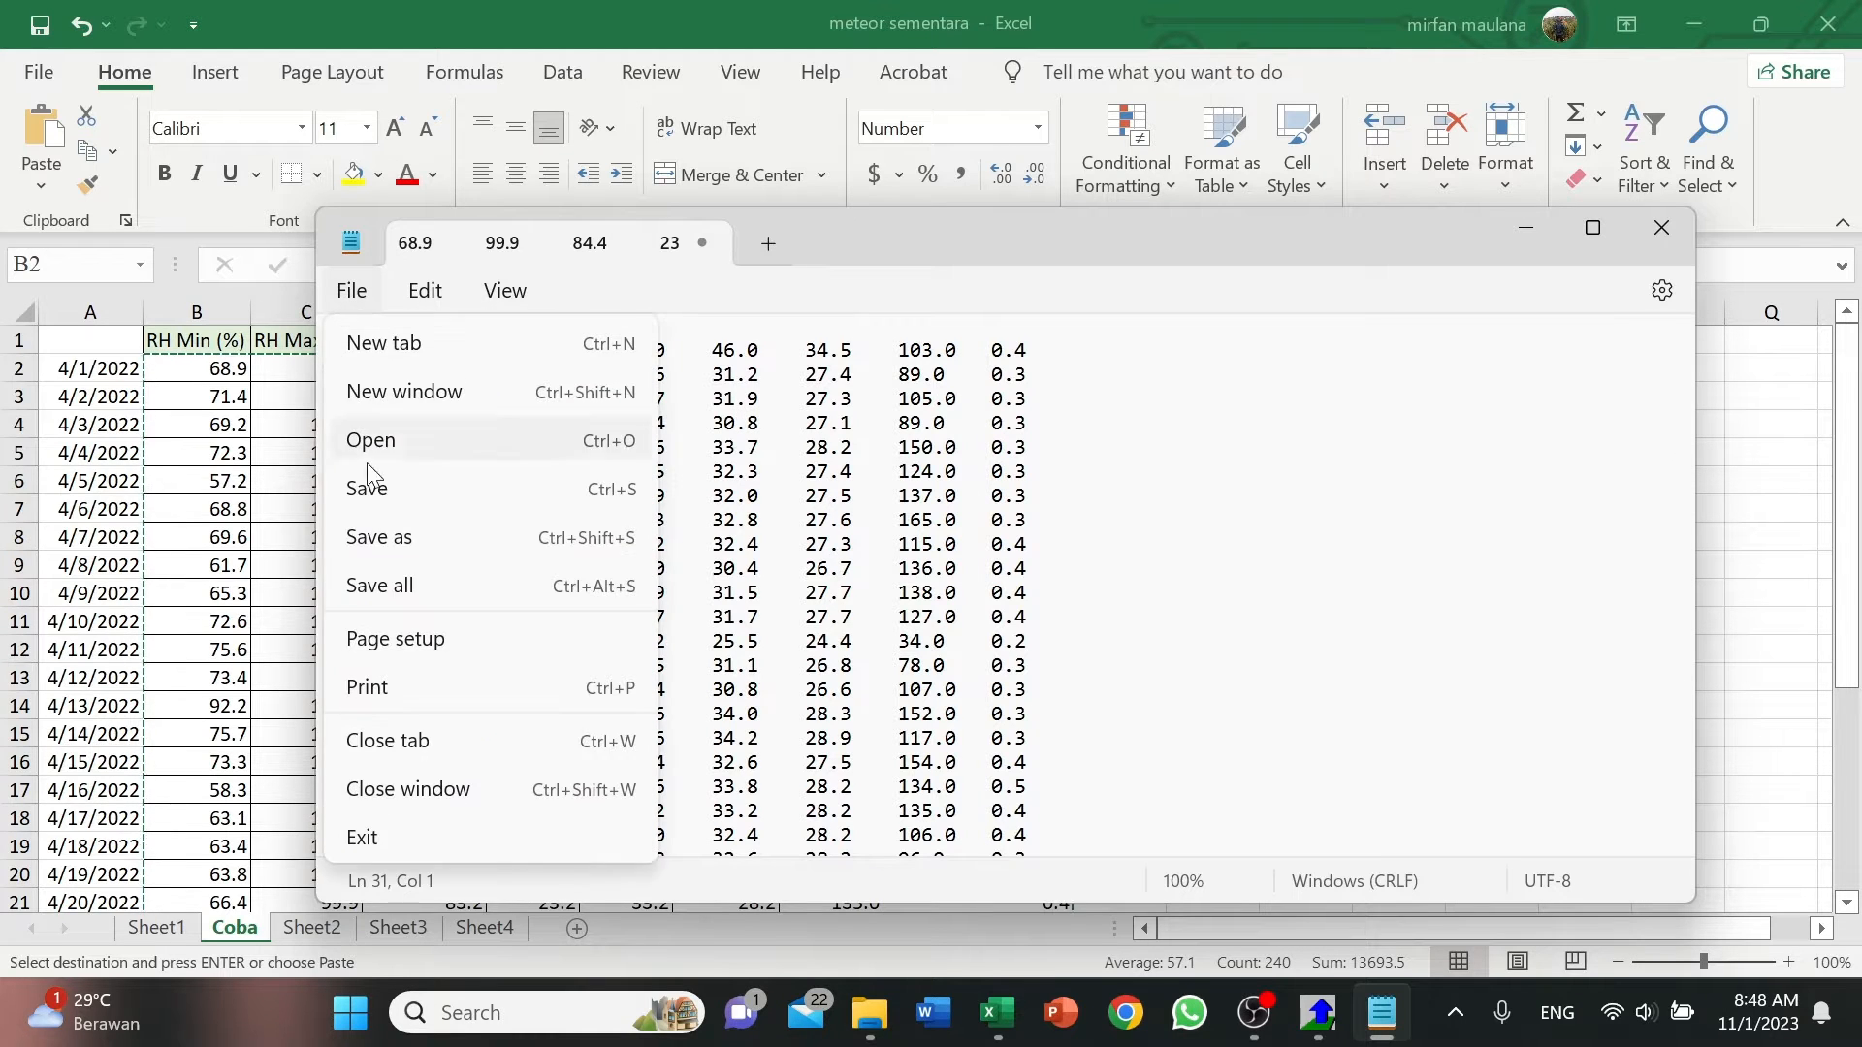
pyautogui.click(417, 532)
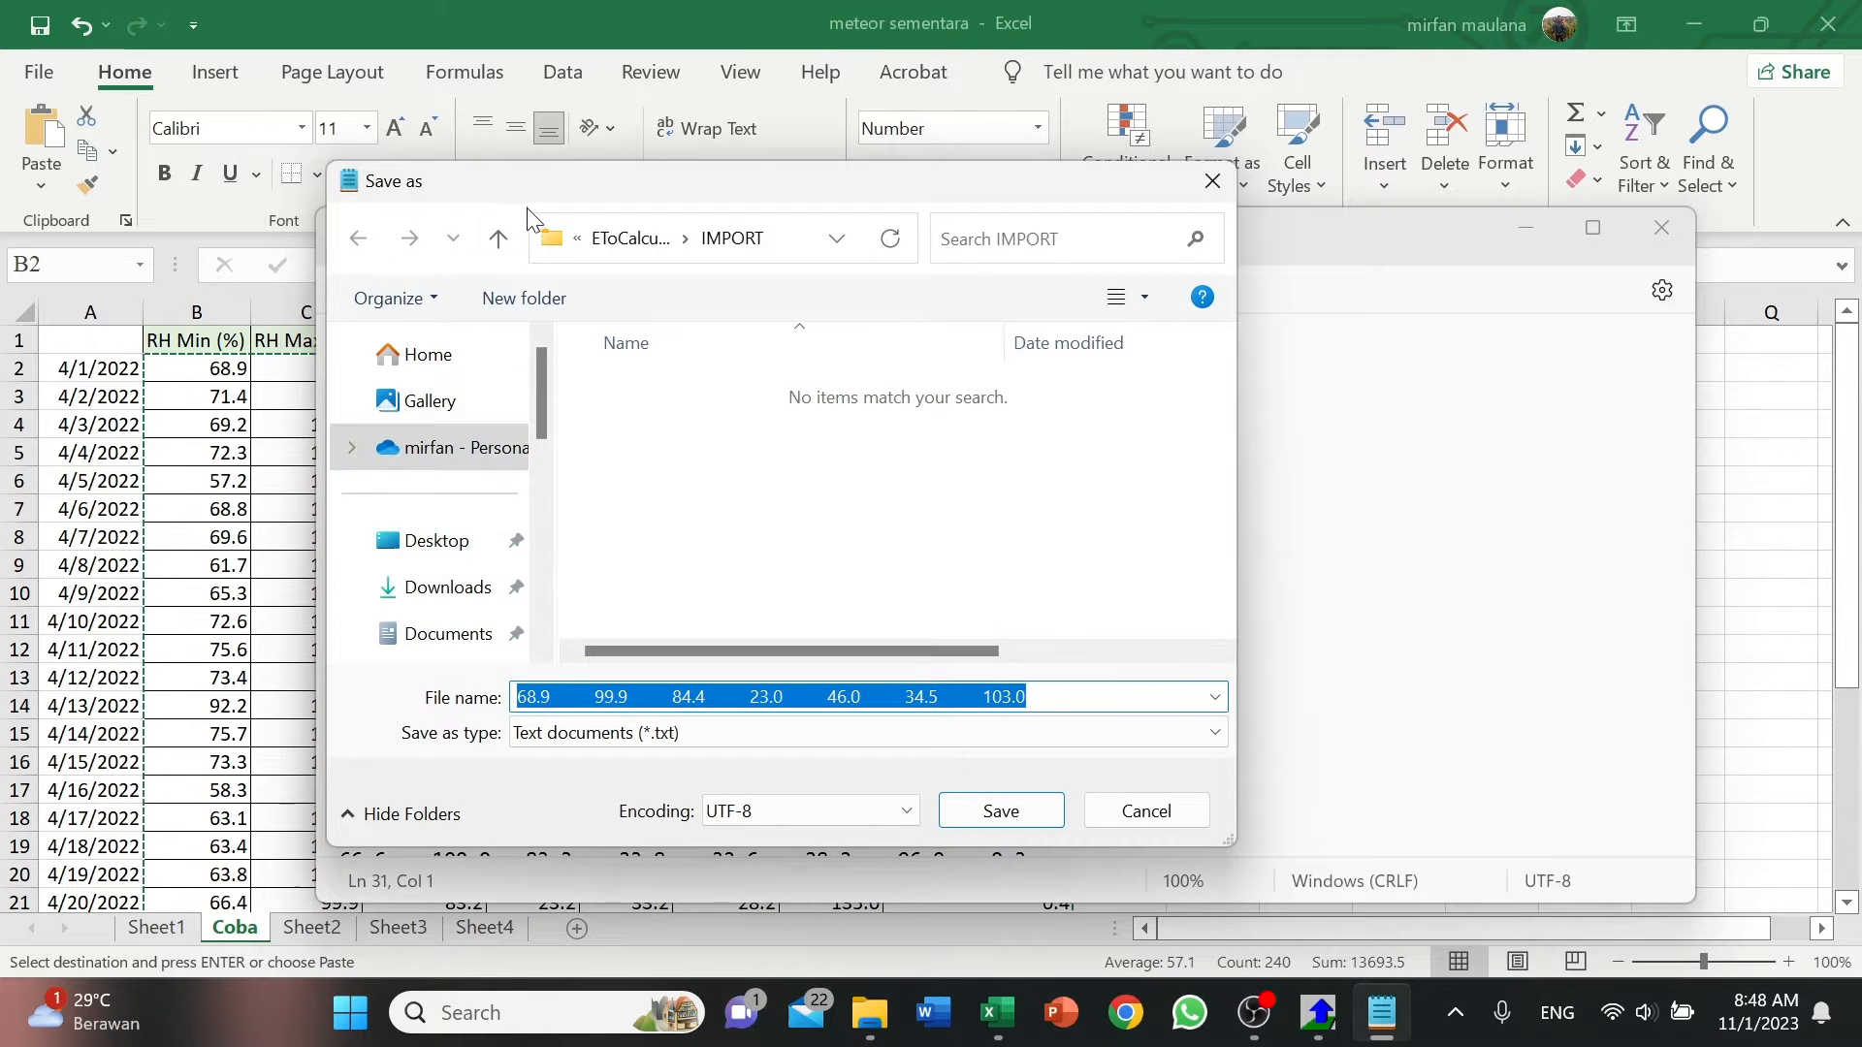
pyautogui.click(498, 238)
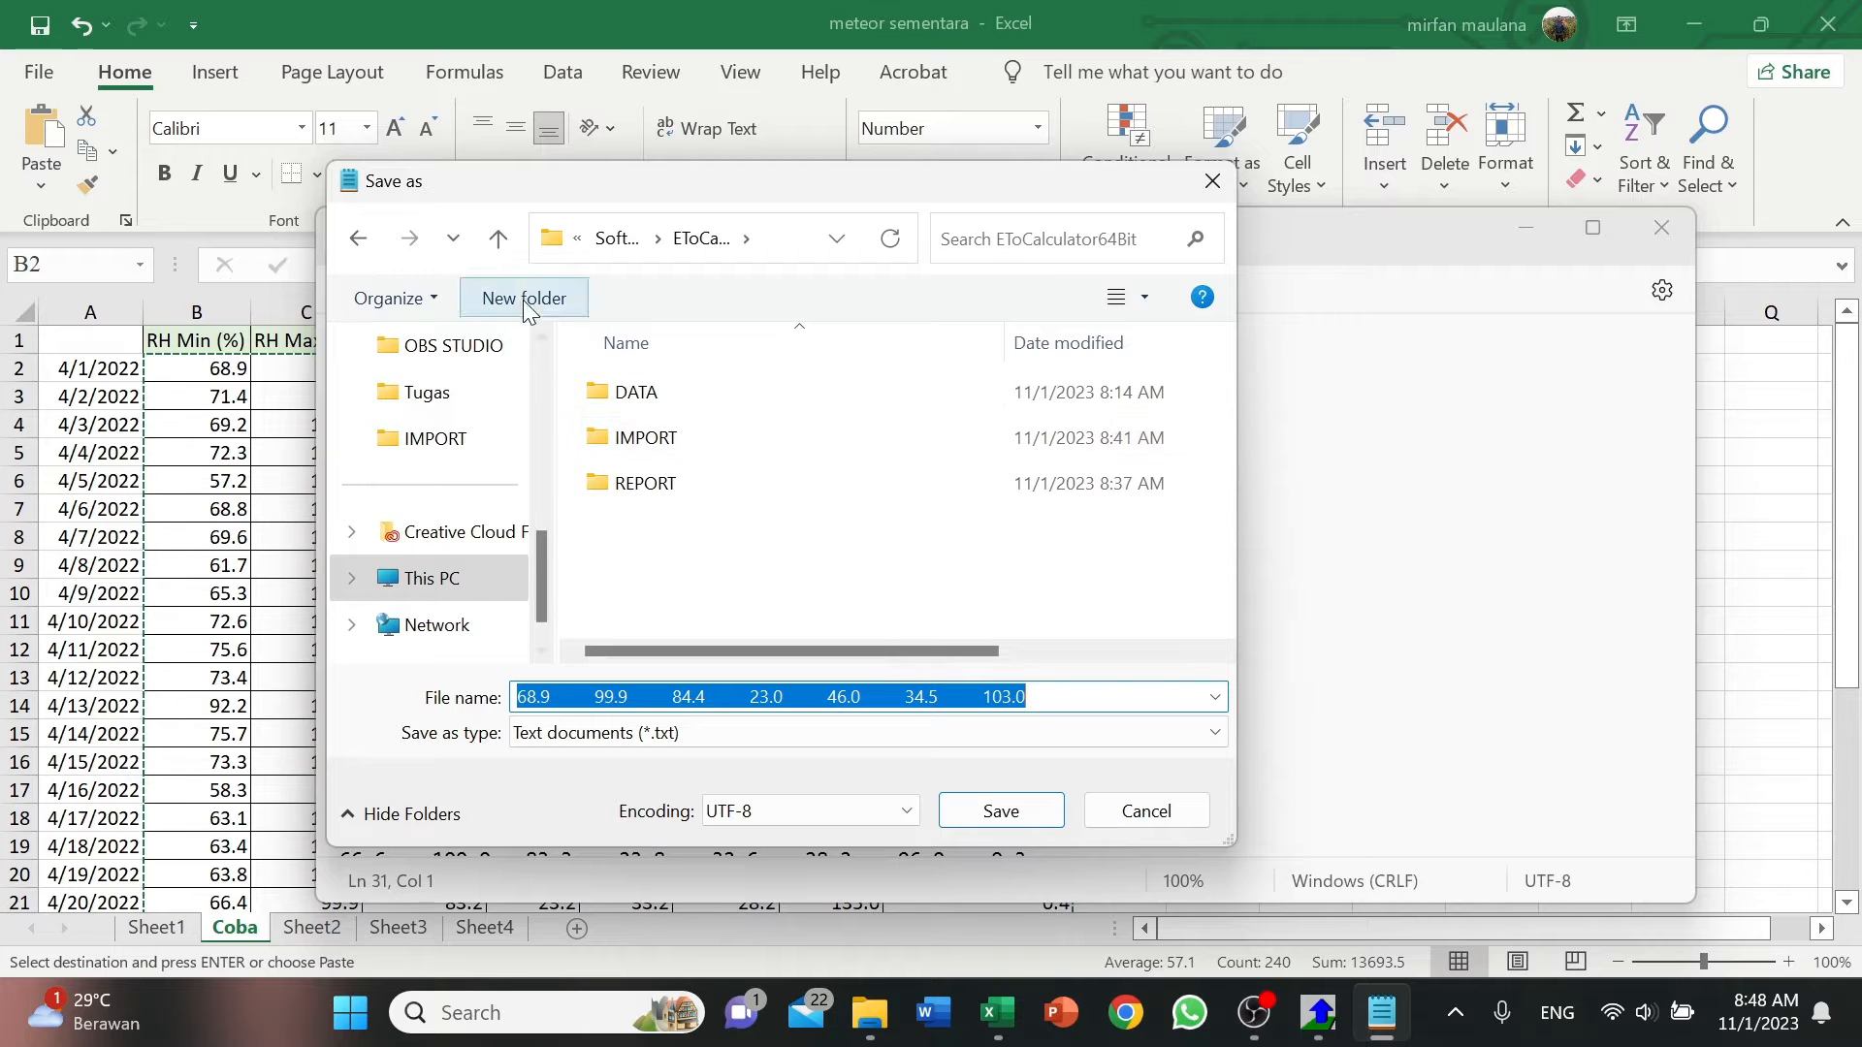
pyautogui.click(500, 238)
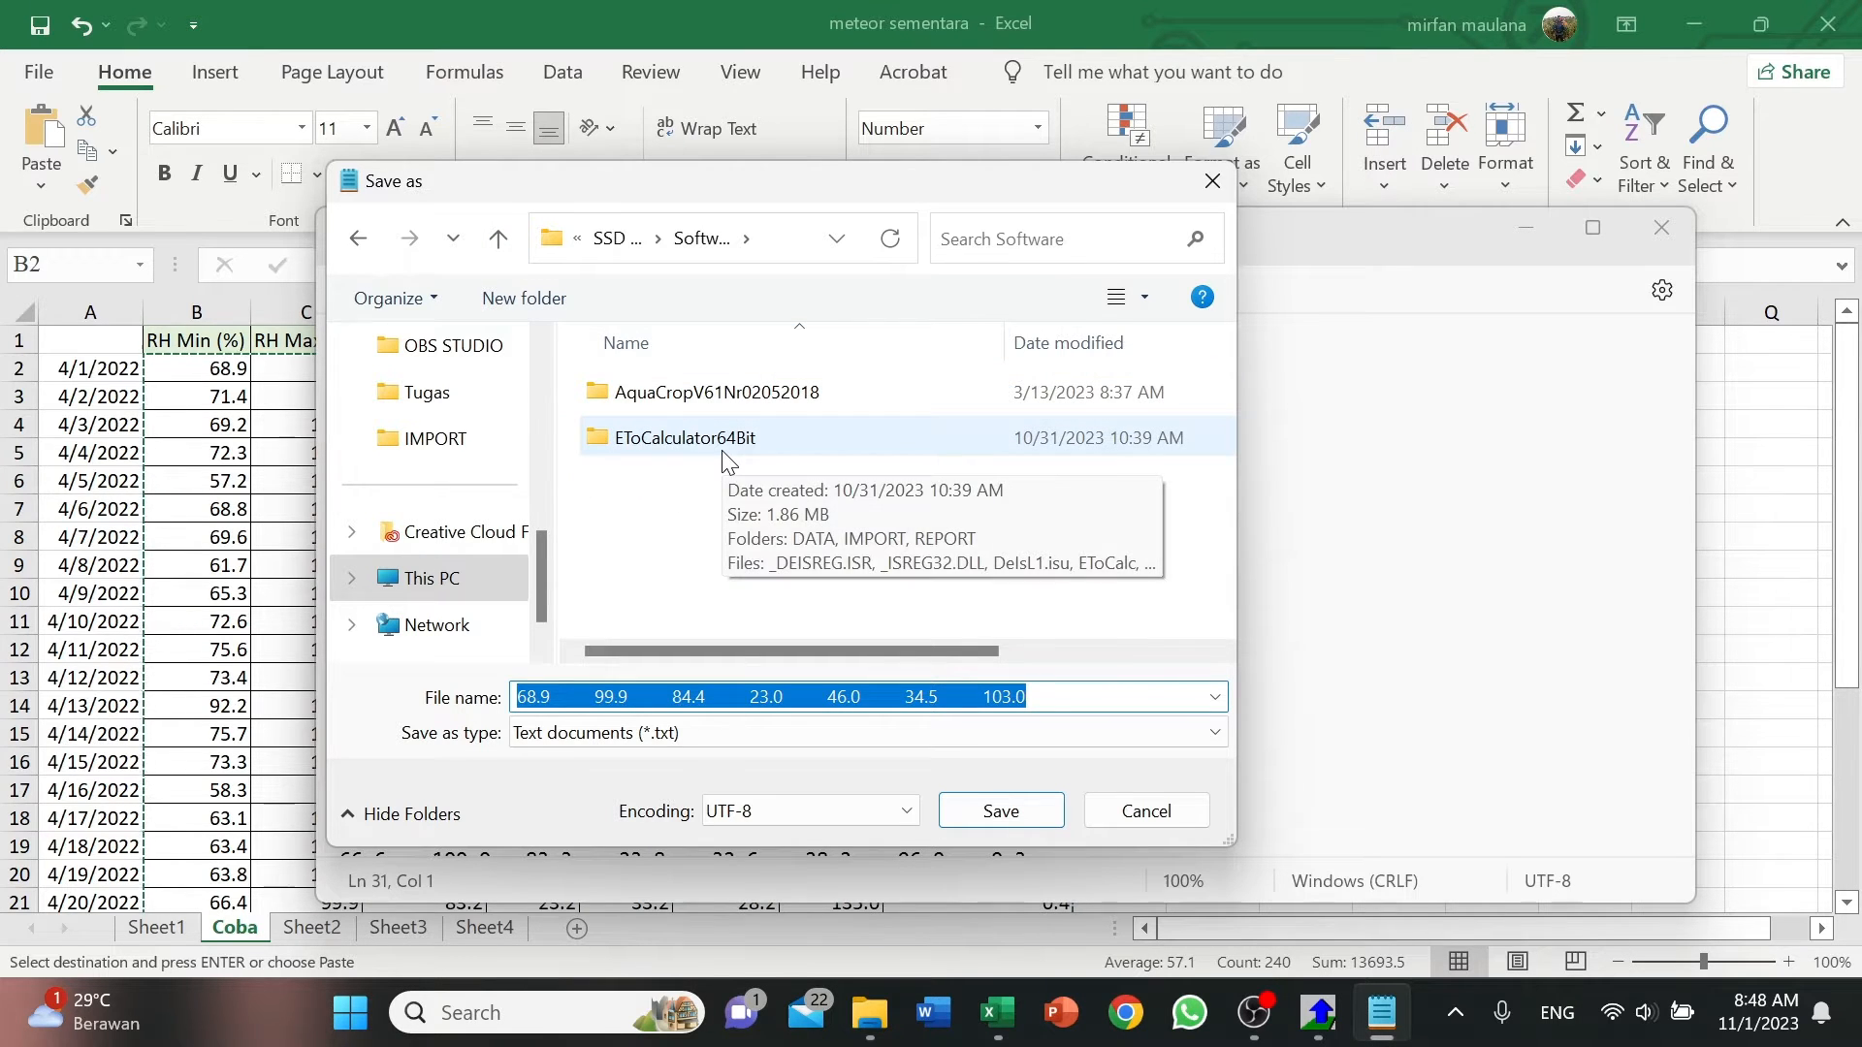
pyautogui.doubleClick(723, 446)
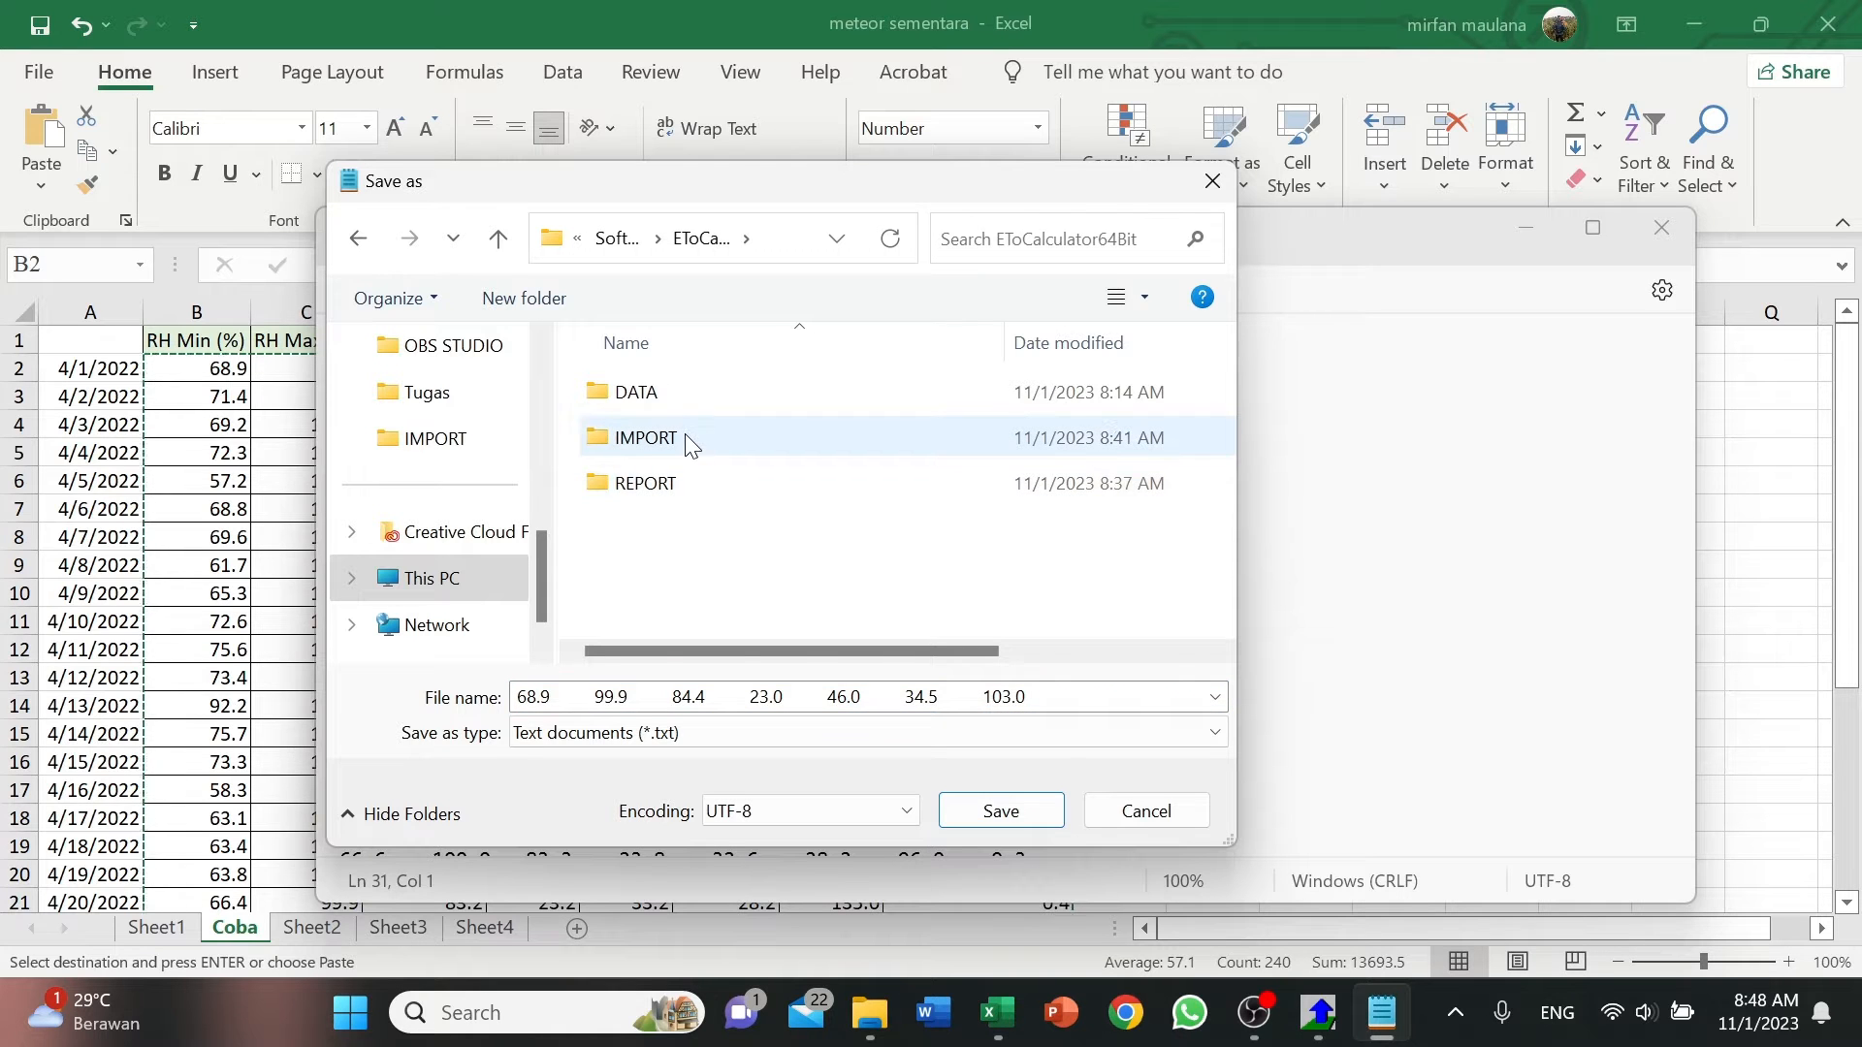
pyautogui.doubleClick(689, 443)
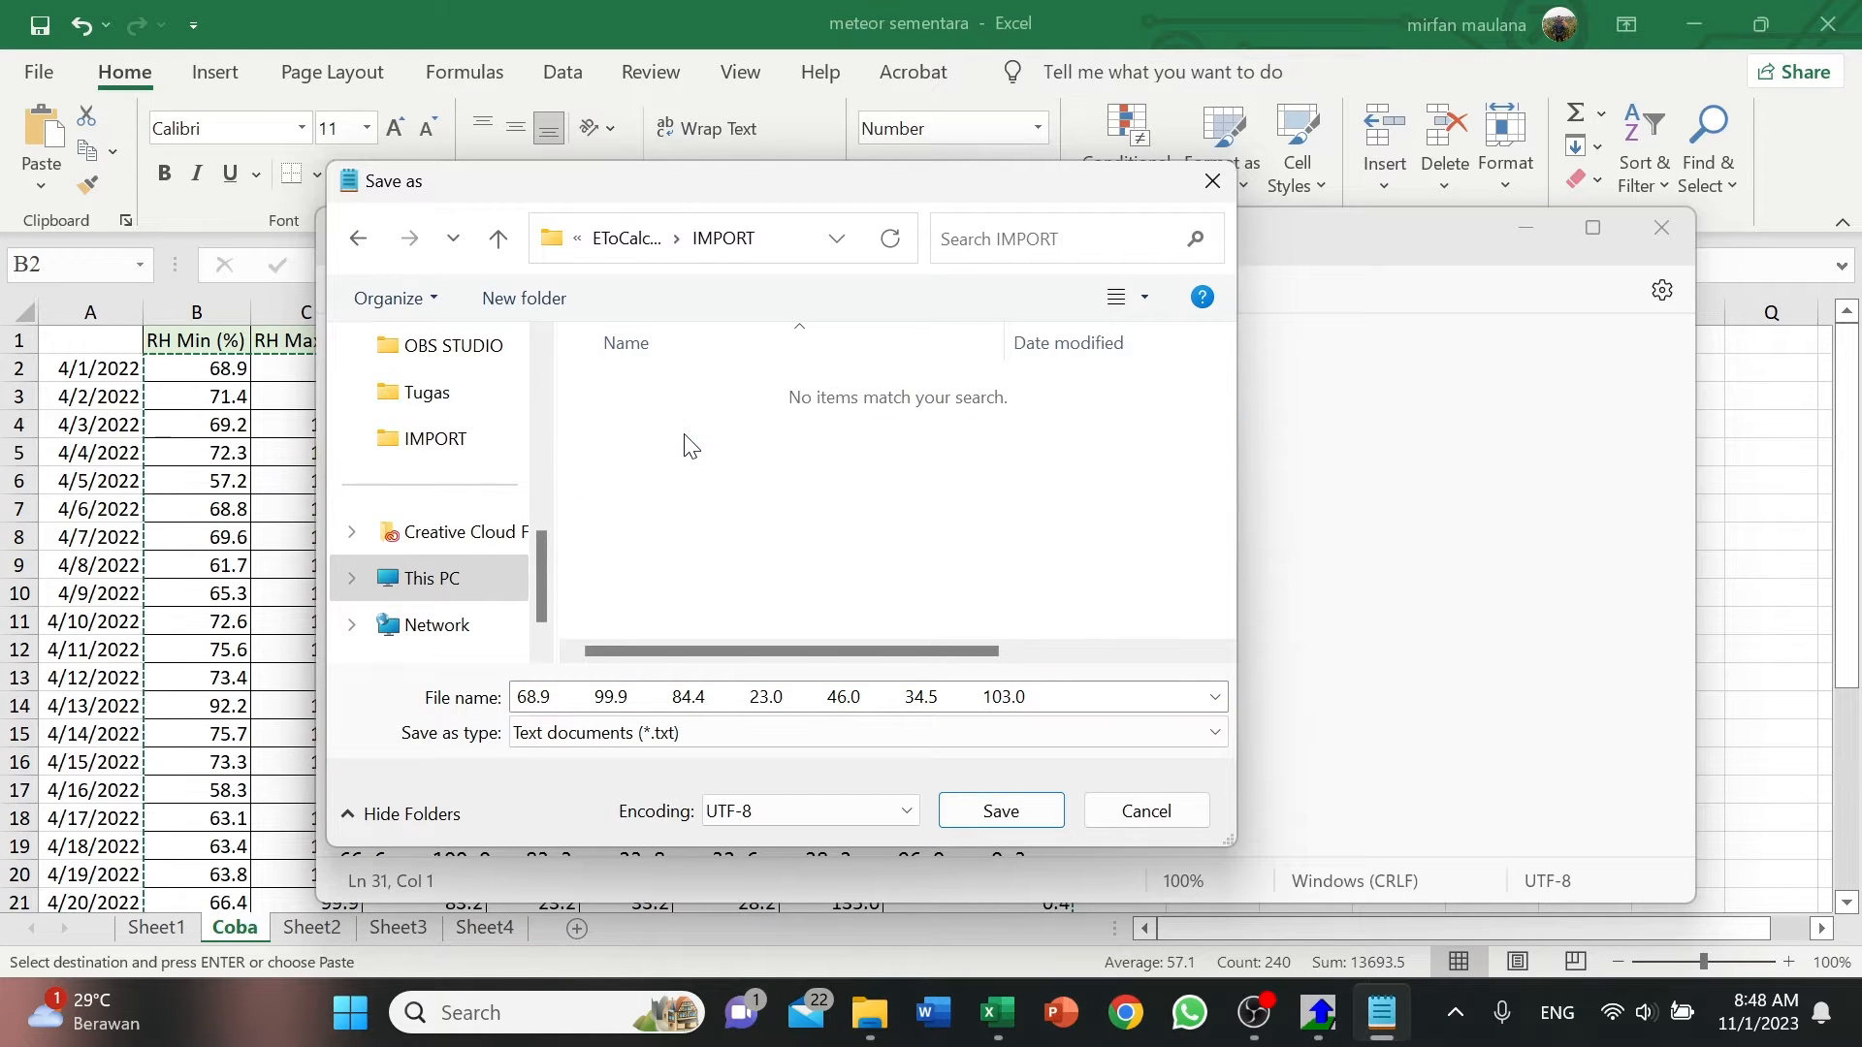
# Name the file Data April.CXT, set its type to All files, and save it with UTF-8 encoding.
pyautogui.click(1028, 691)
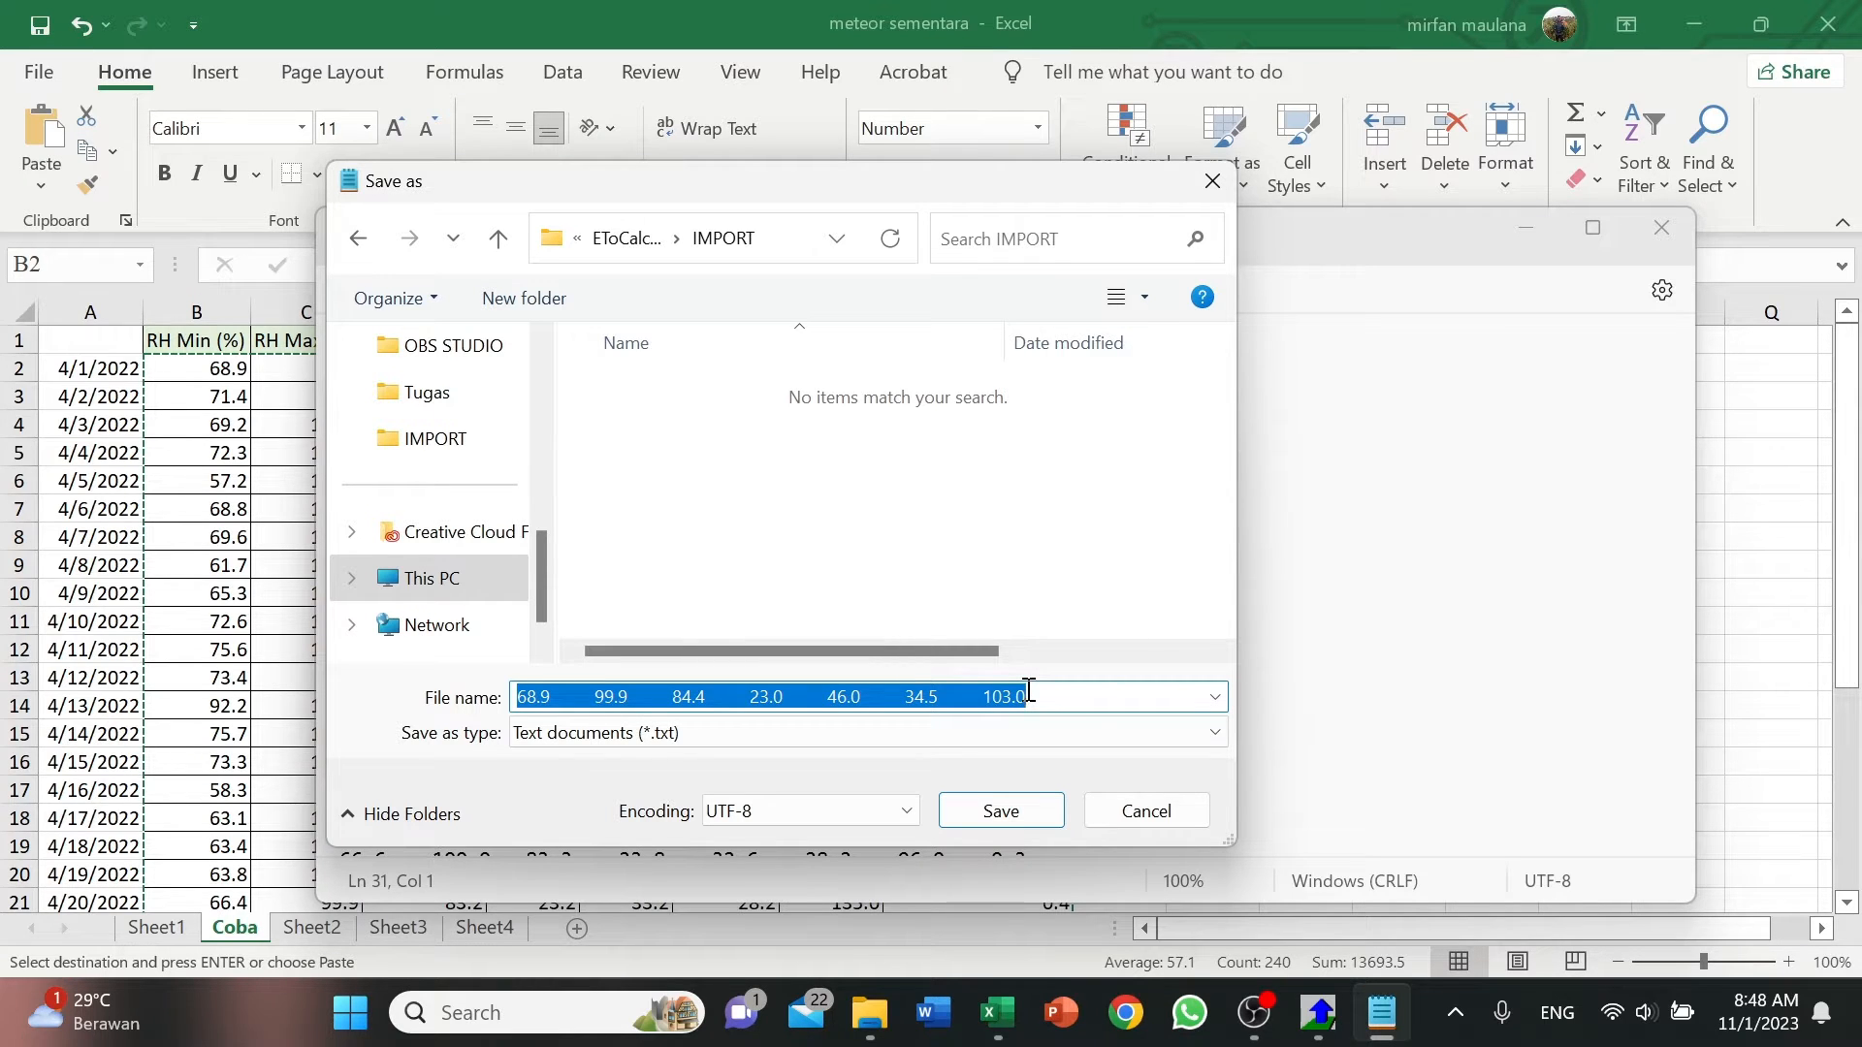
pyautogui.write('E')
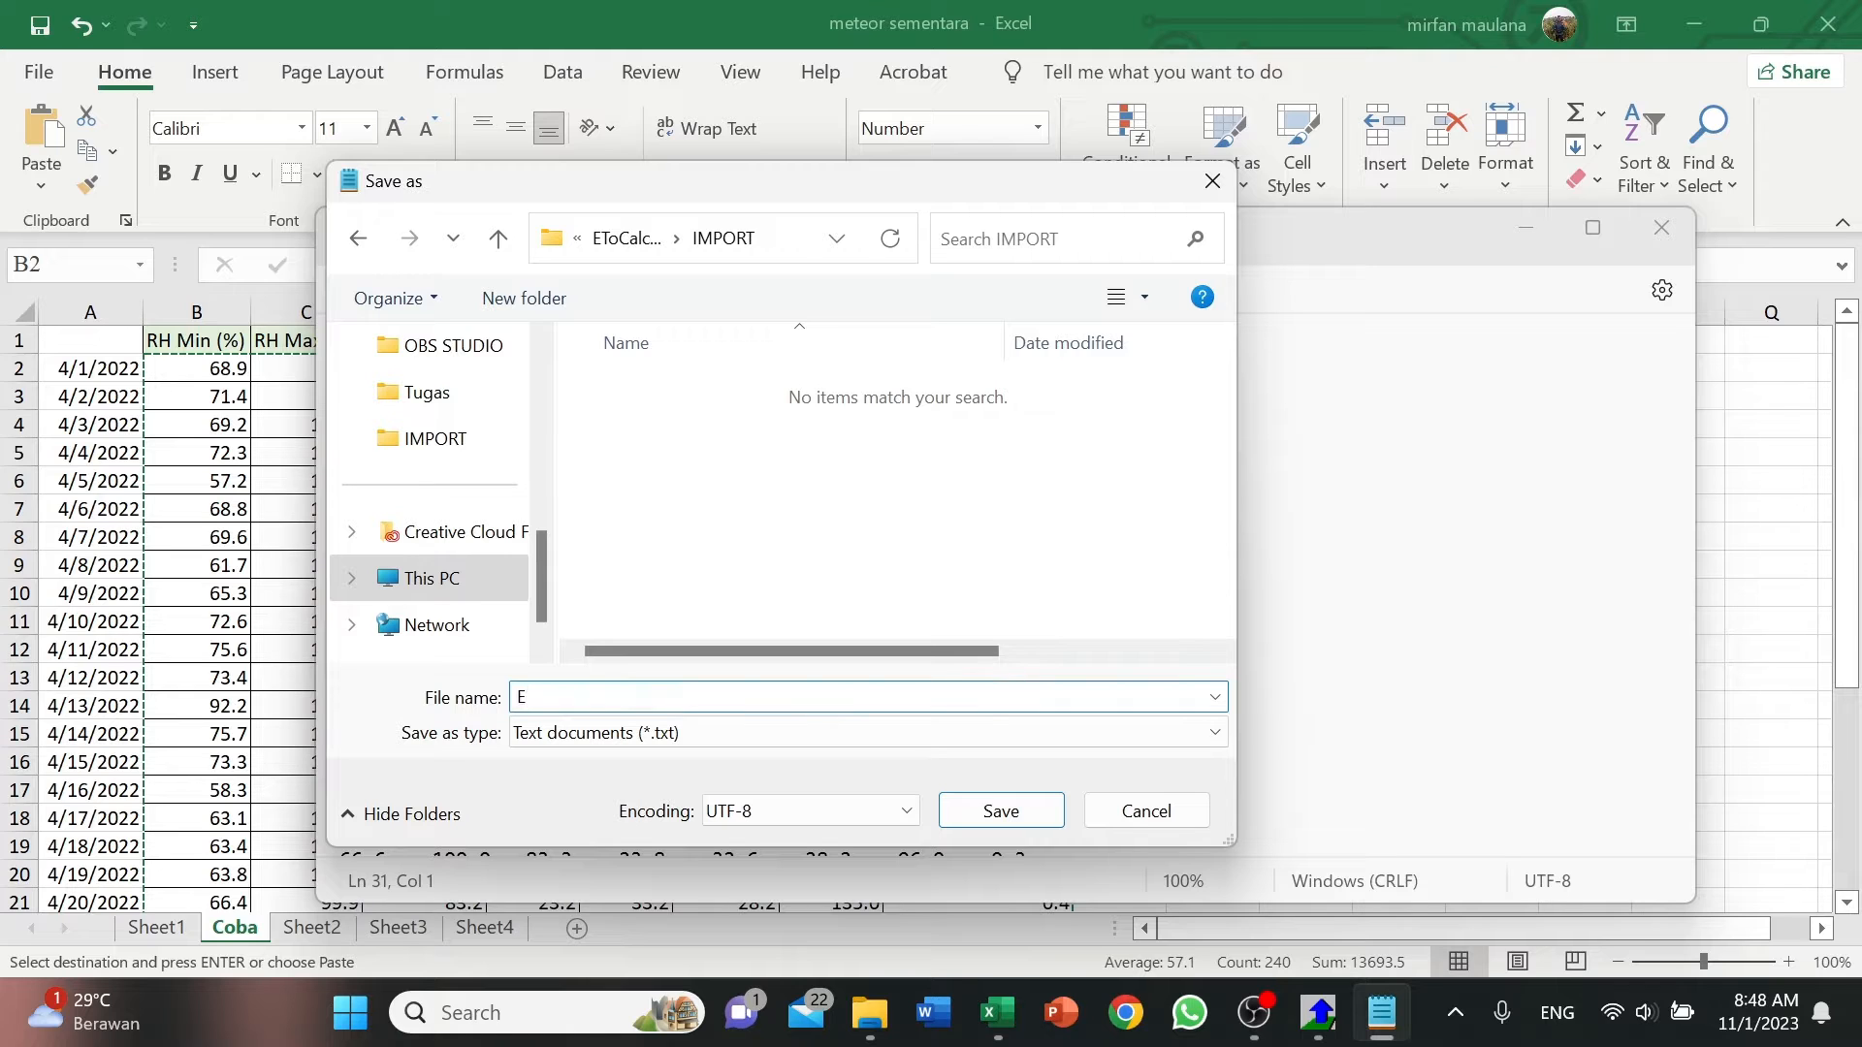
pyautogui.write('To')
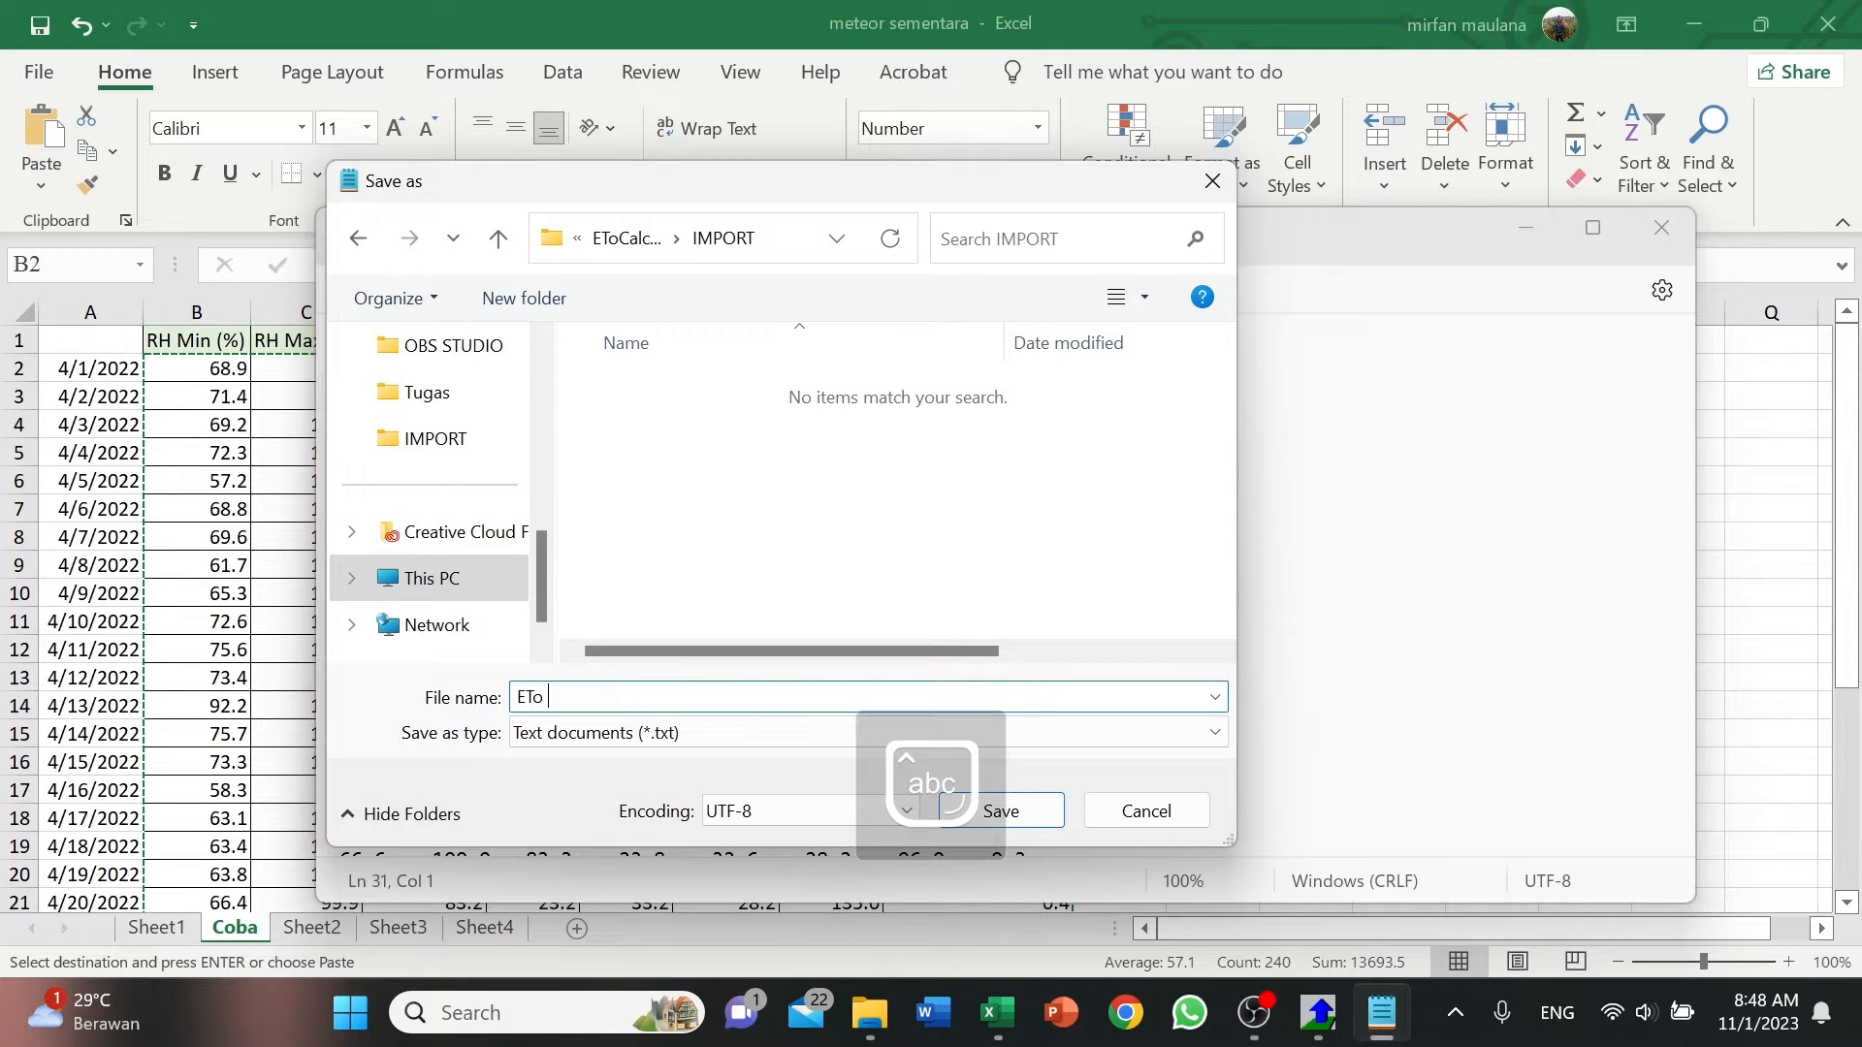
pyautogui.press('capslock')
pyautogui.press('BackSpace')
pyautogui.press('BackSpace')
pyautogui.press('BackSpace')
pyautogui.press('BackSpace')
pyautogui.write('D')
pyautogui.press('capslock')
pyautogui.write('ata April.')
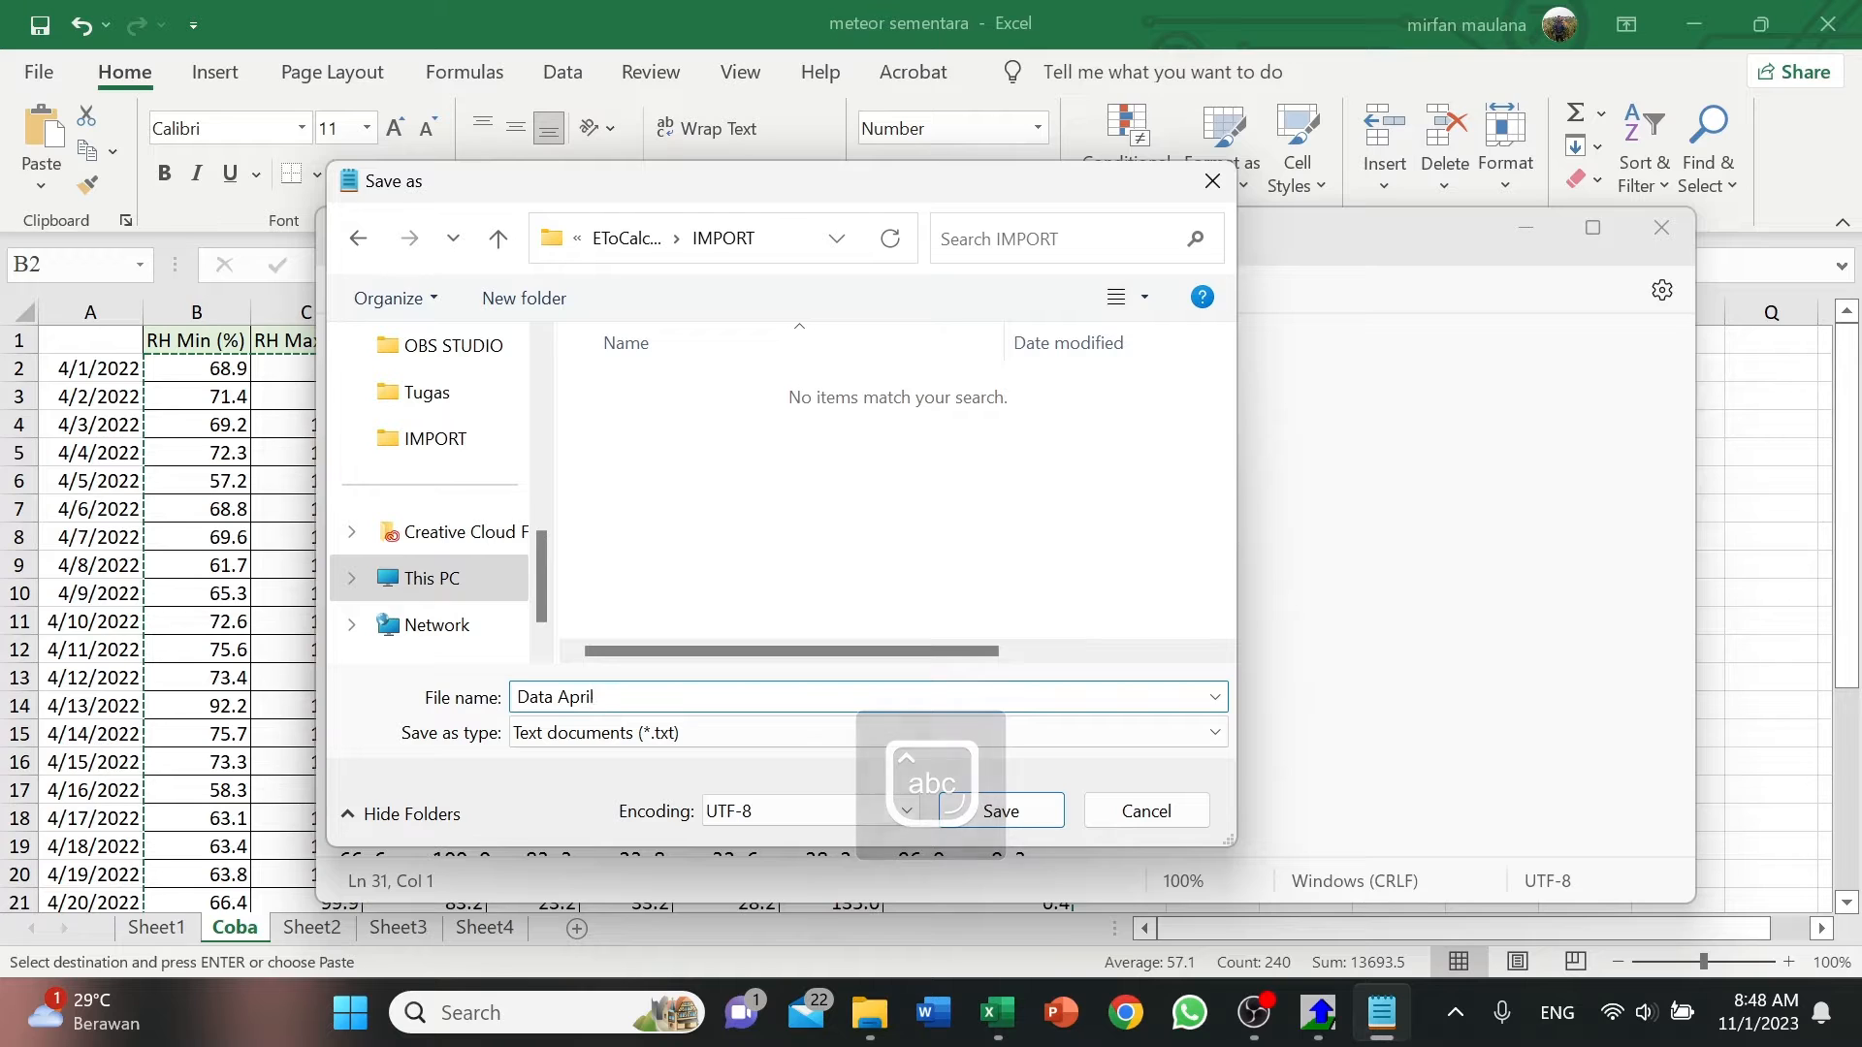
pyautogui.press('capslock')
pyautogui.write('CXT')
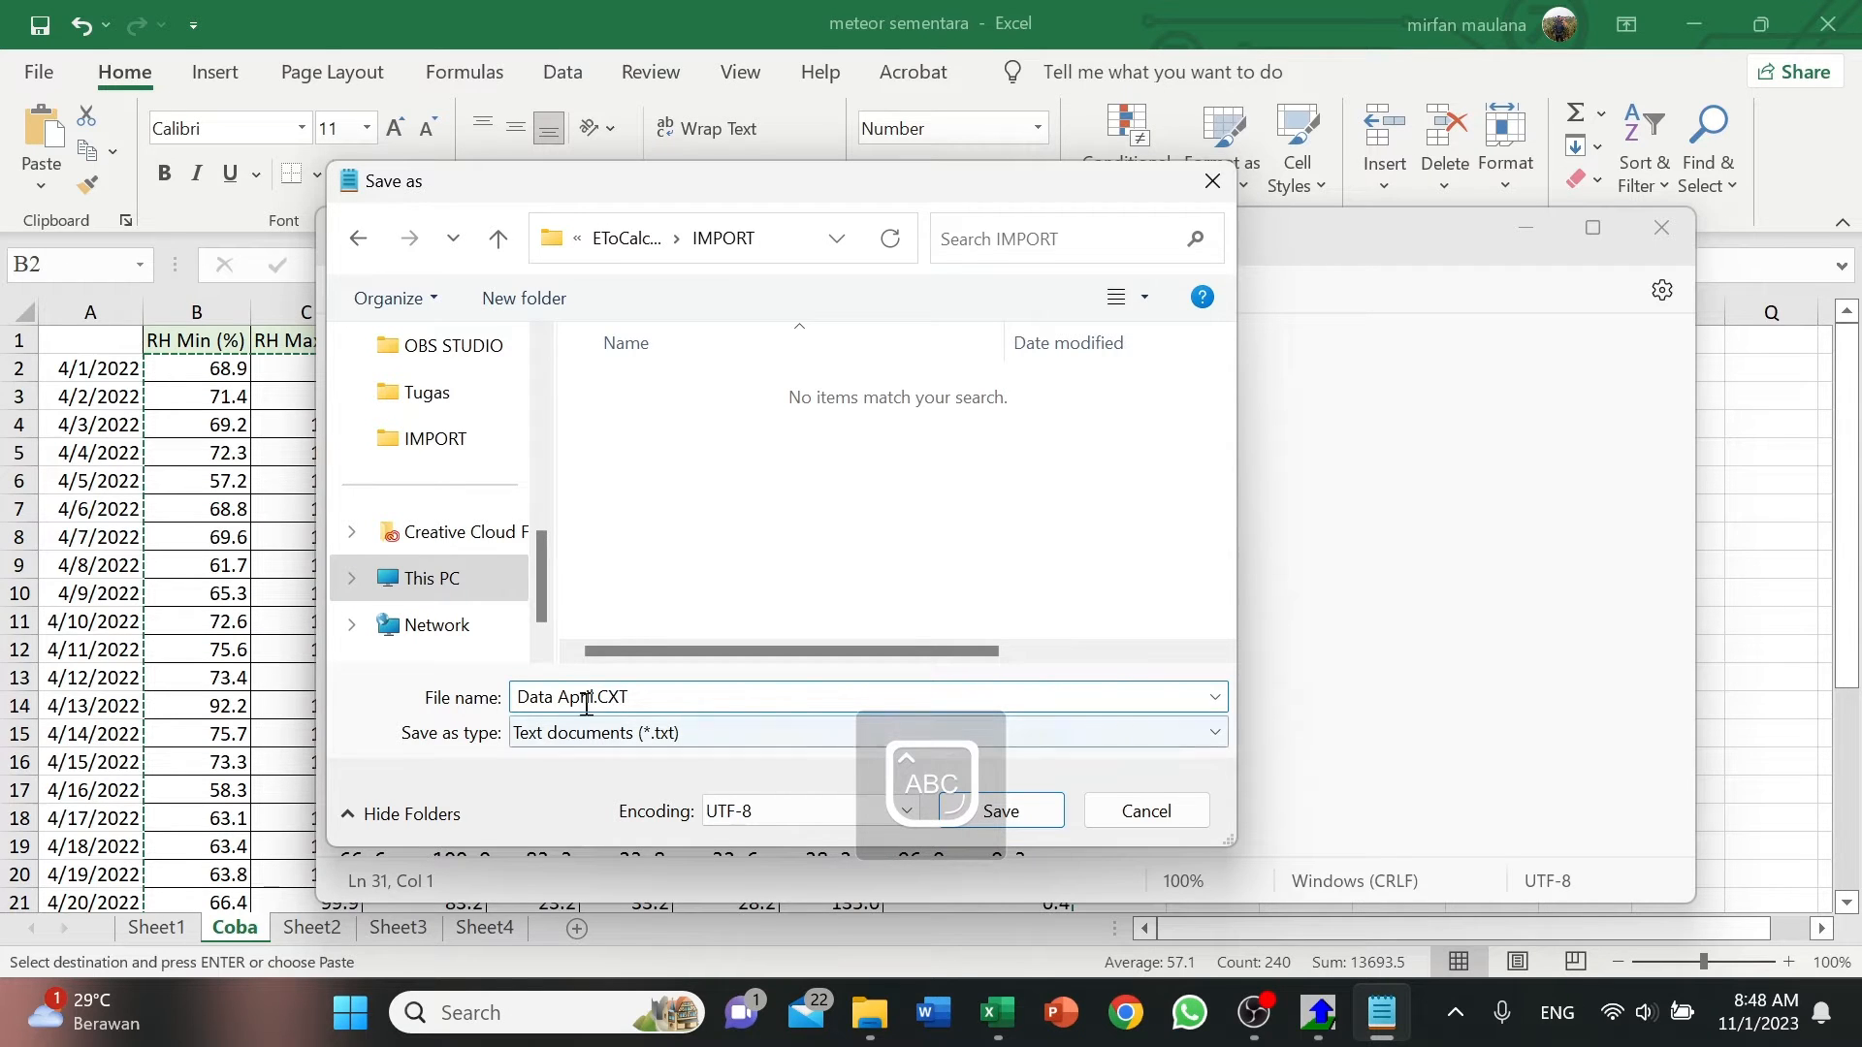
pyautogui.click(528, 742)
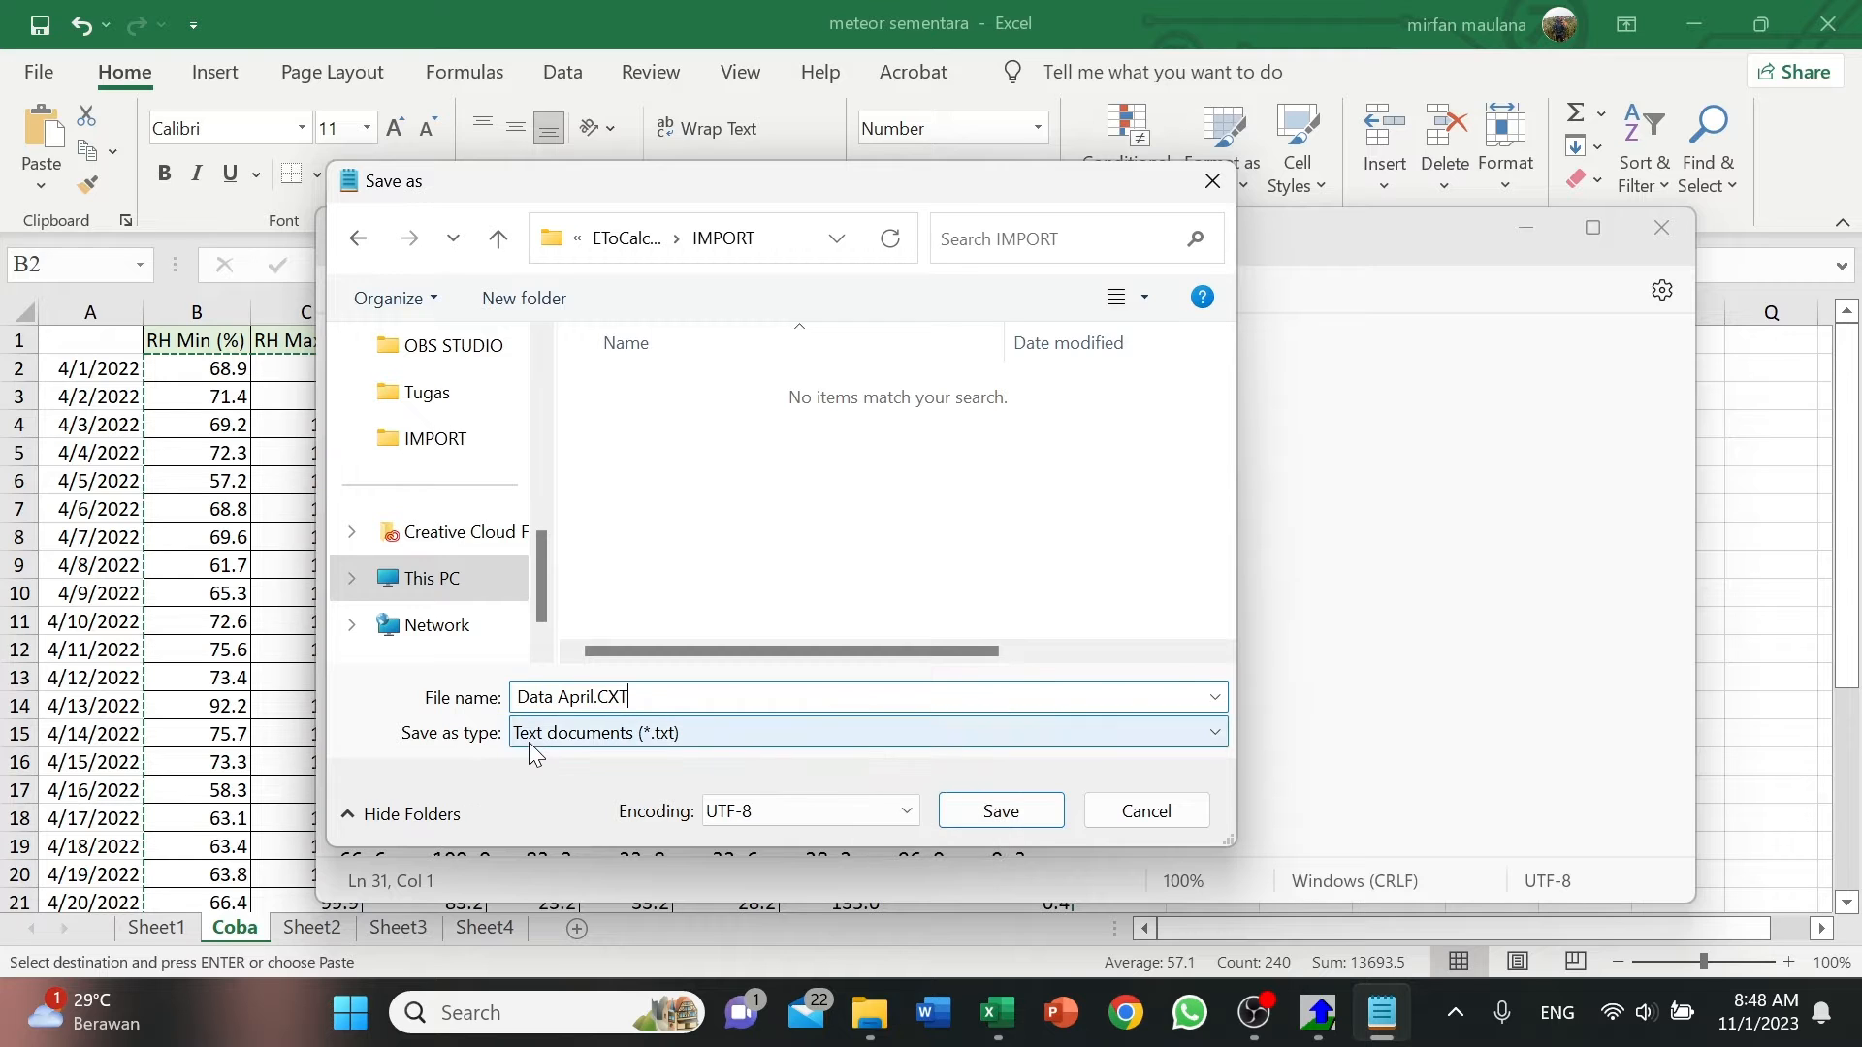
pyautogui.click(538, 782)
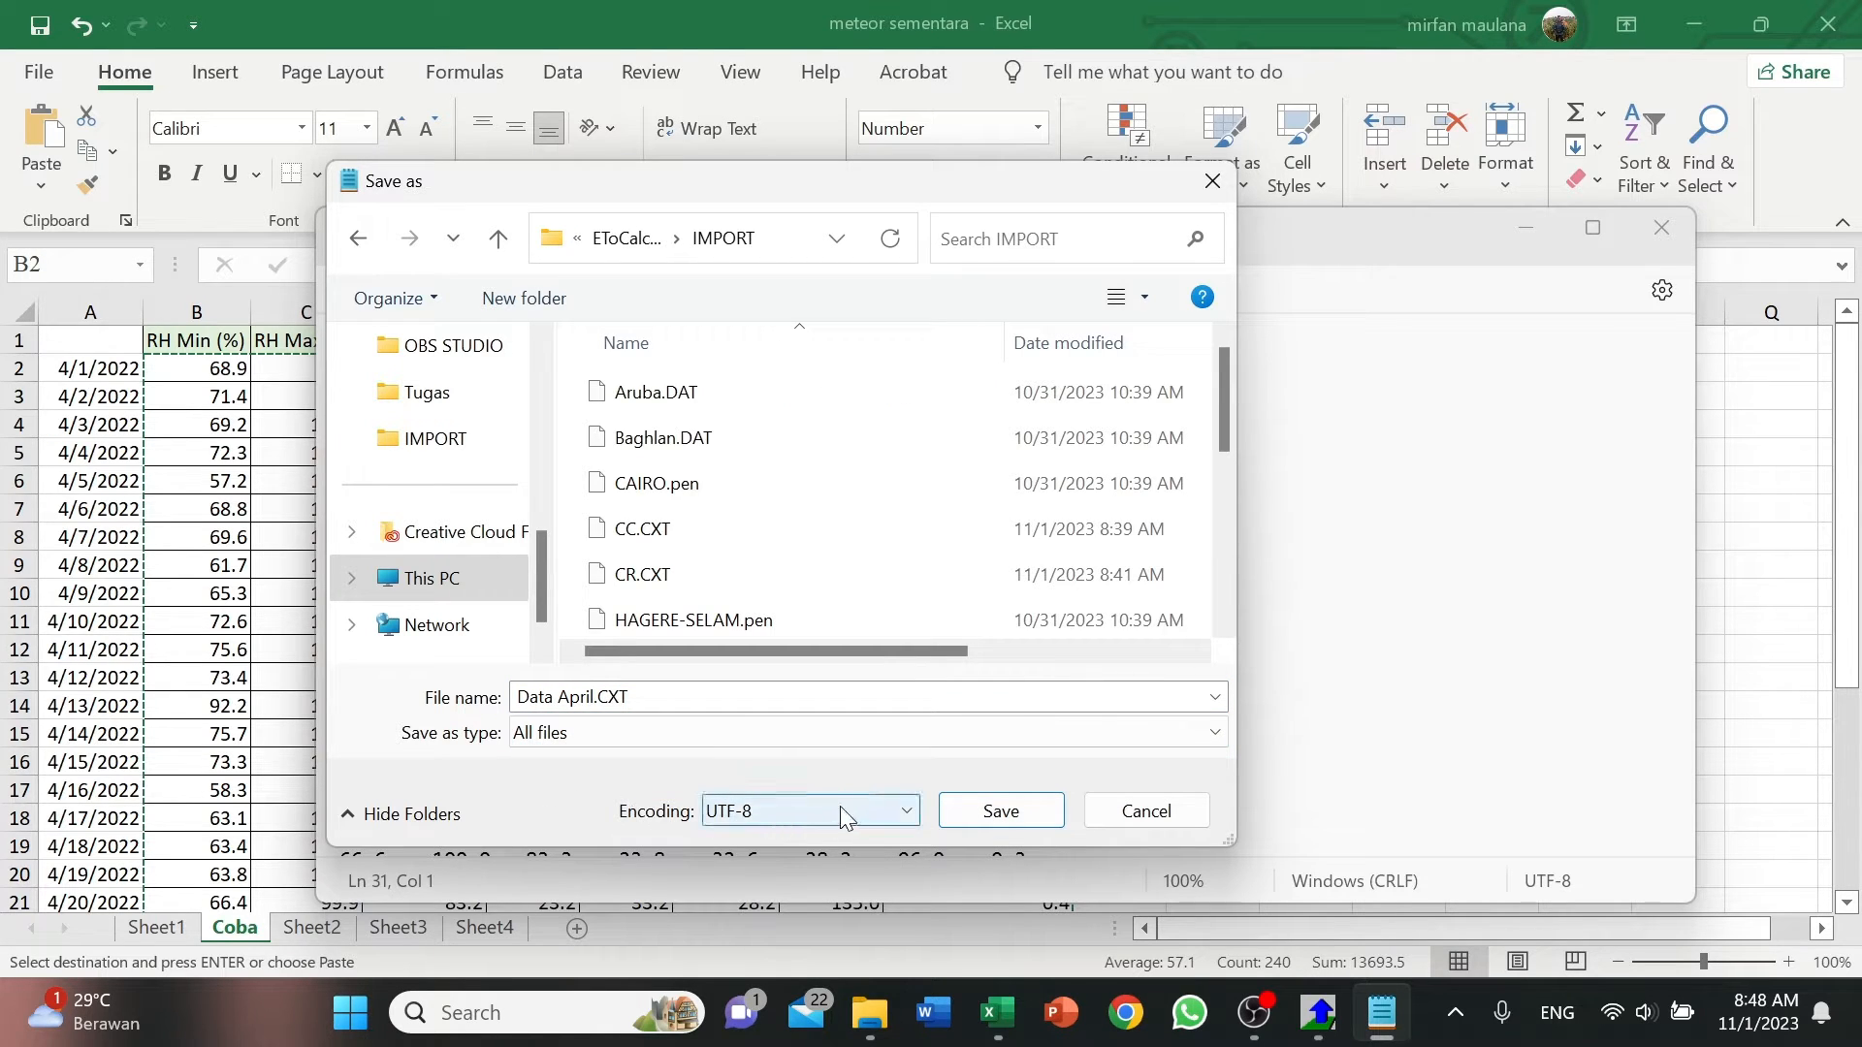
pyautogui.click(999, 815)
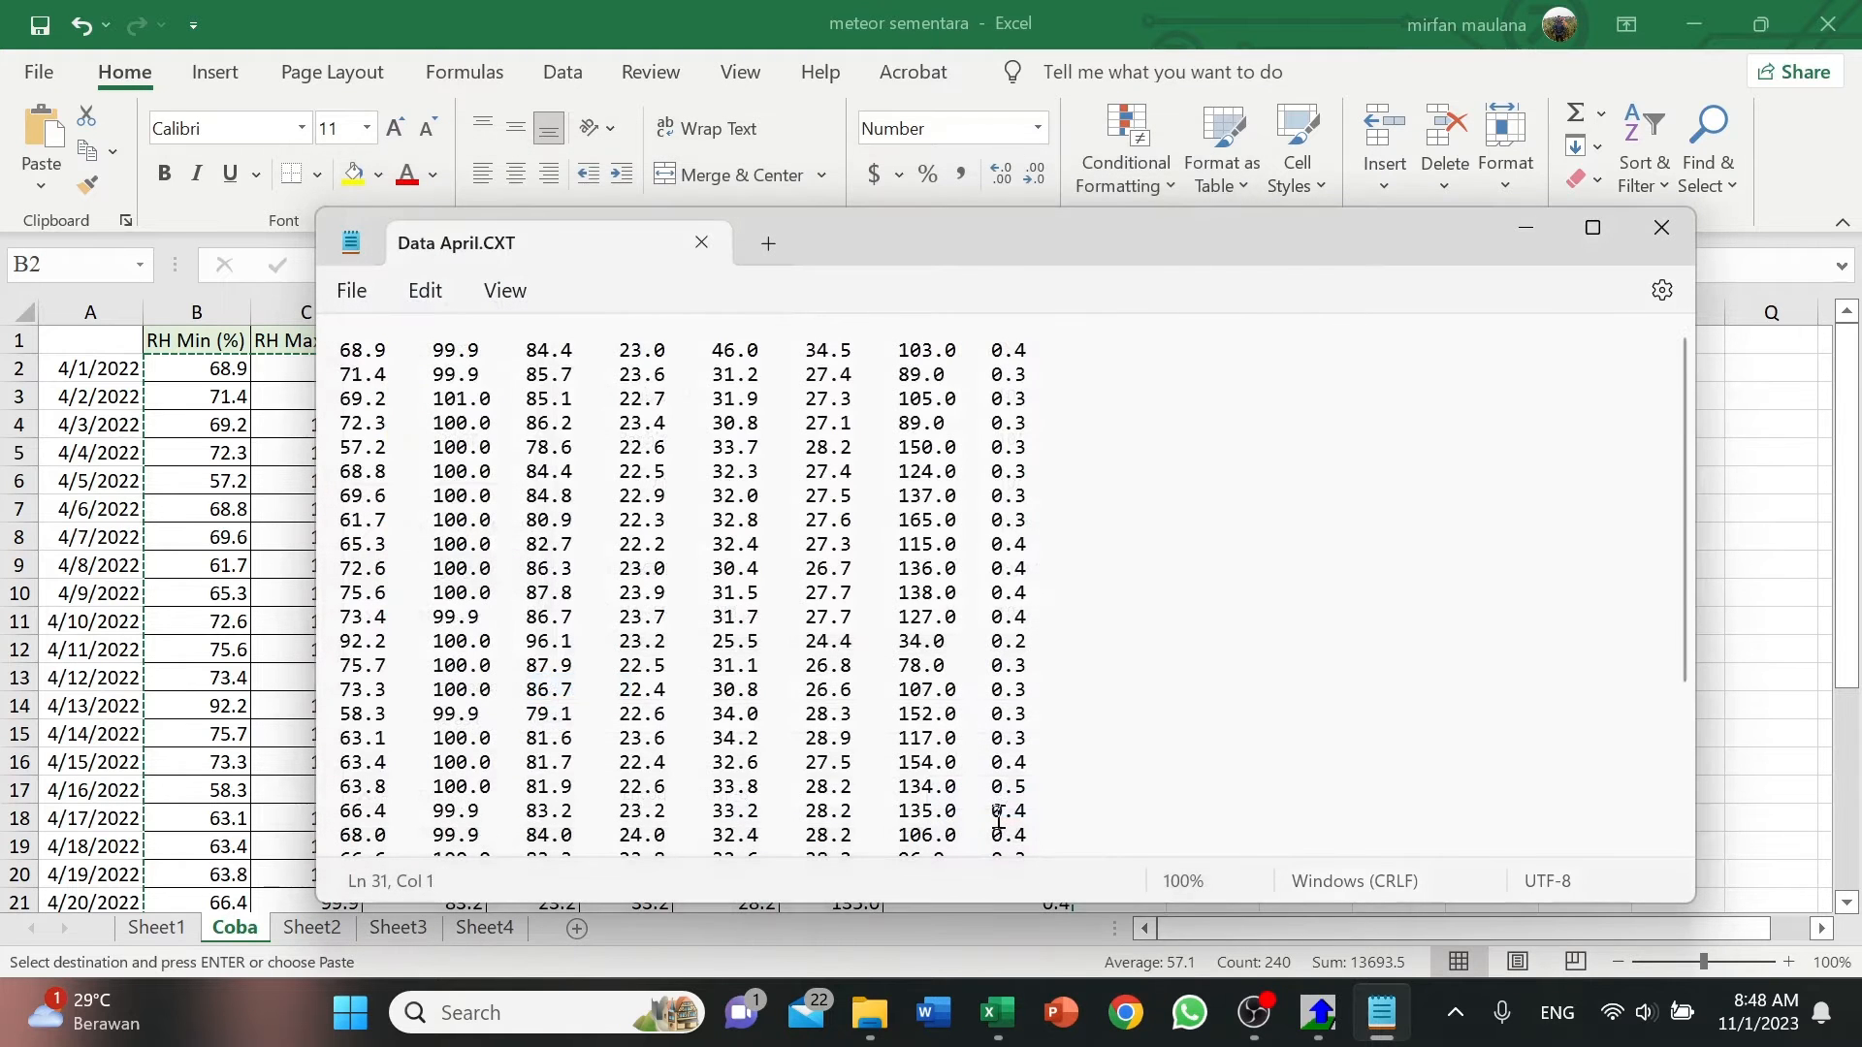
# Switch to ETo Calculator, start the program, and select Data April.CXT as the free format text file for climatic data import.
pyautogui.click(1524, 233)
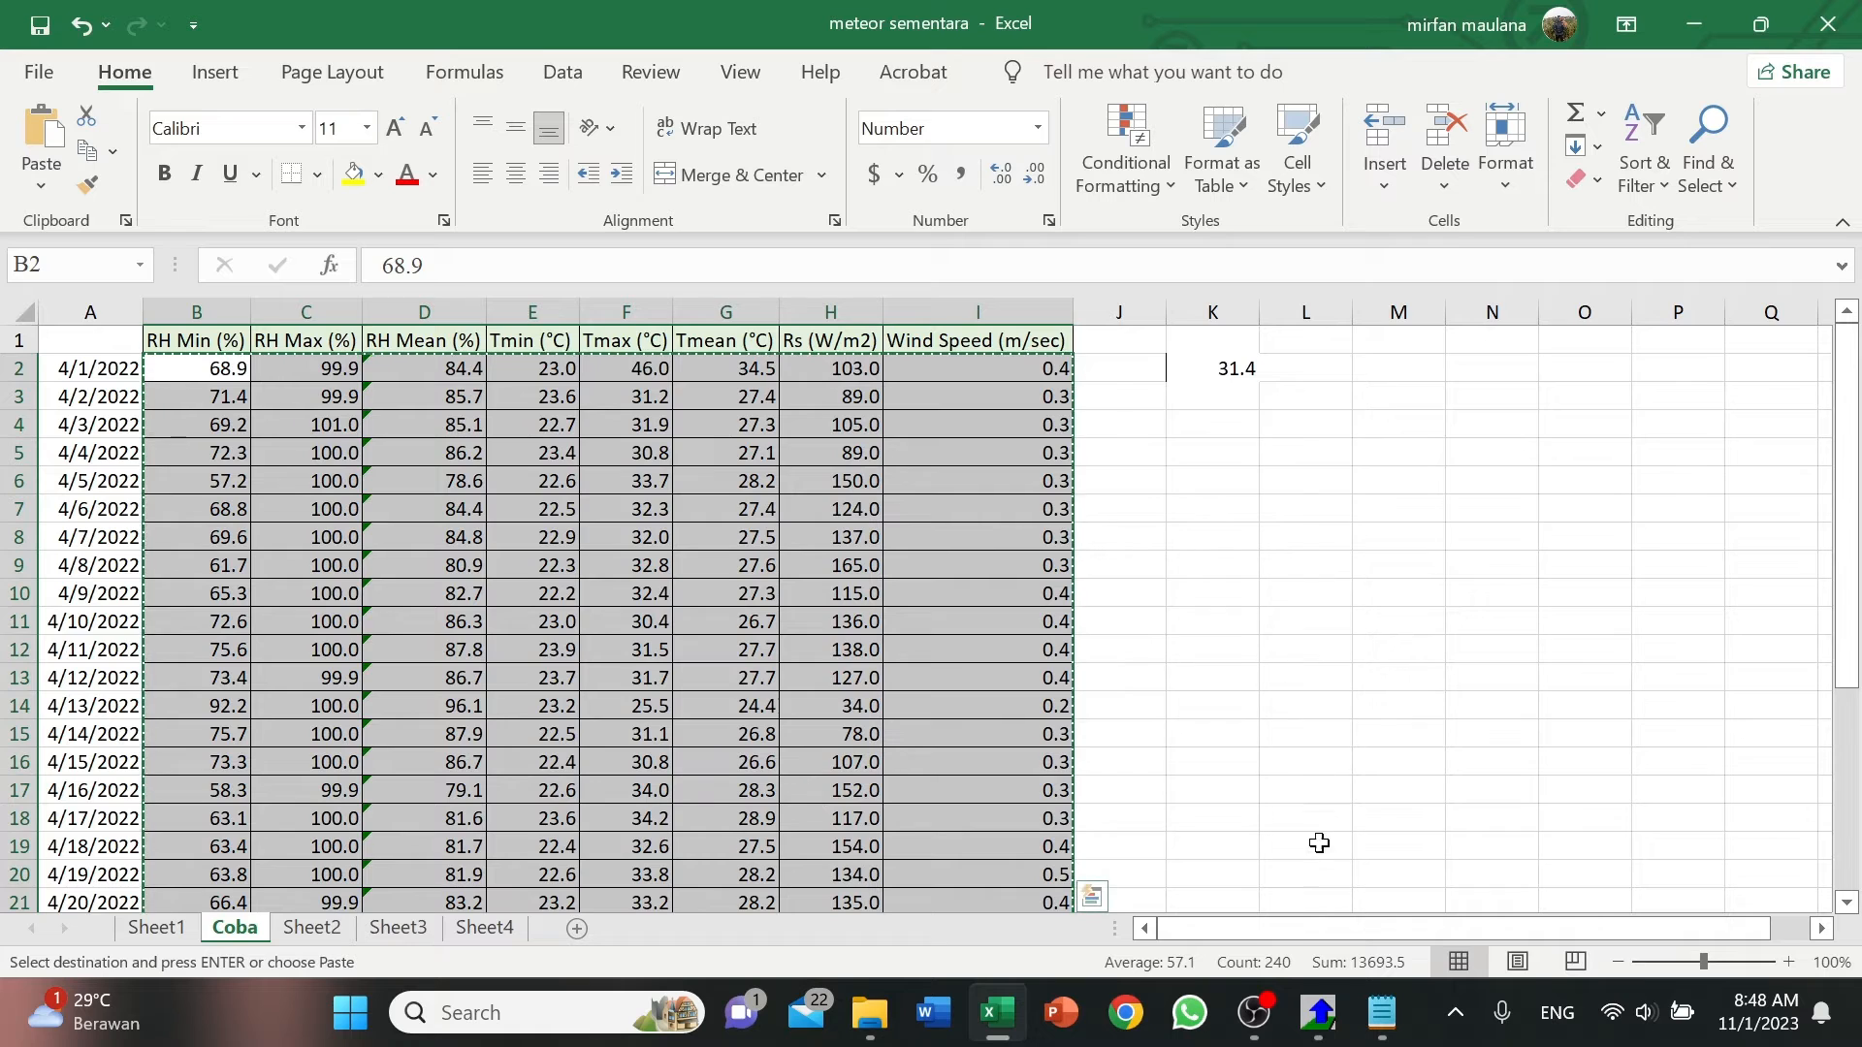
pyautogui.click(1325, 1033)
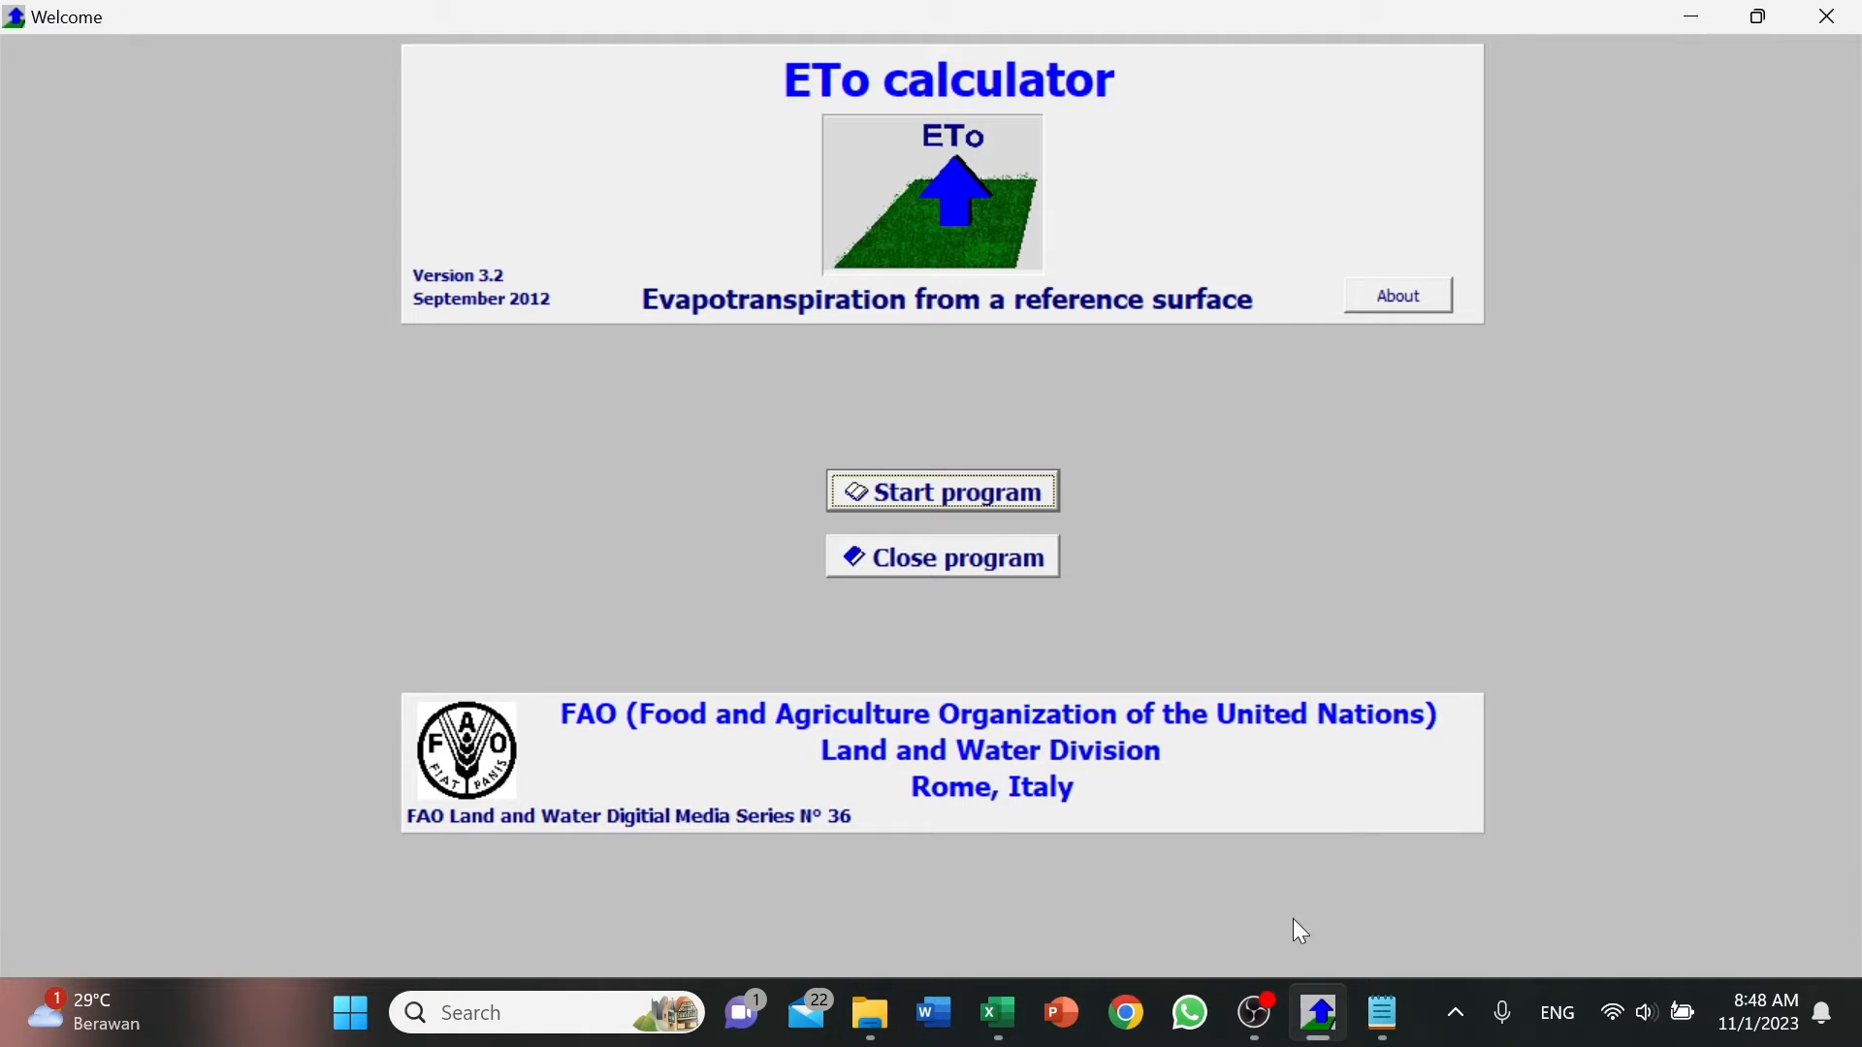
pyautogui.click(947, 495)
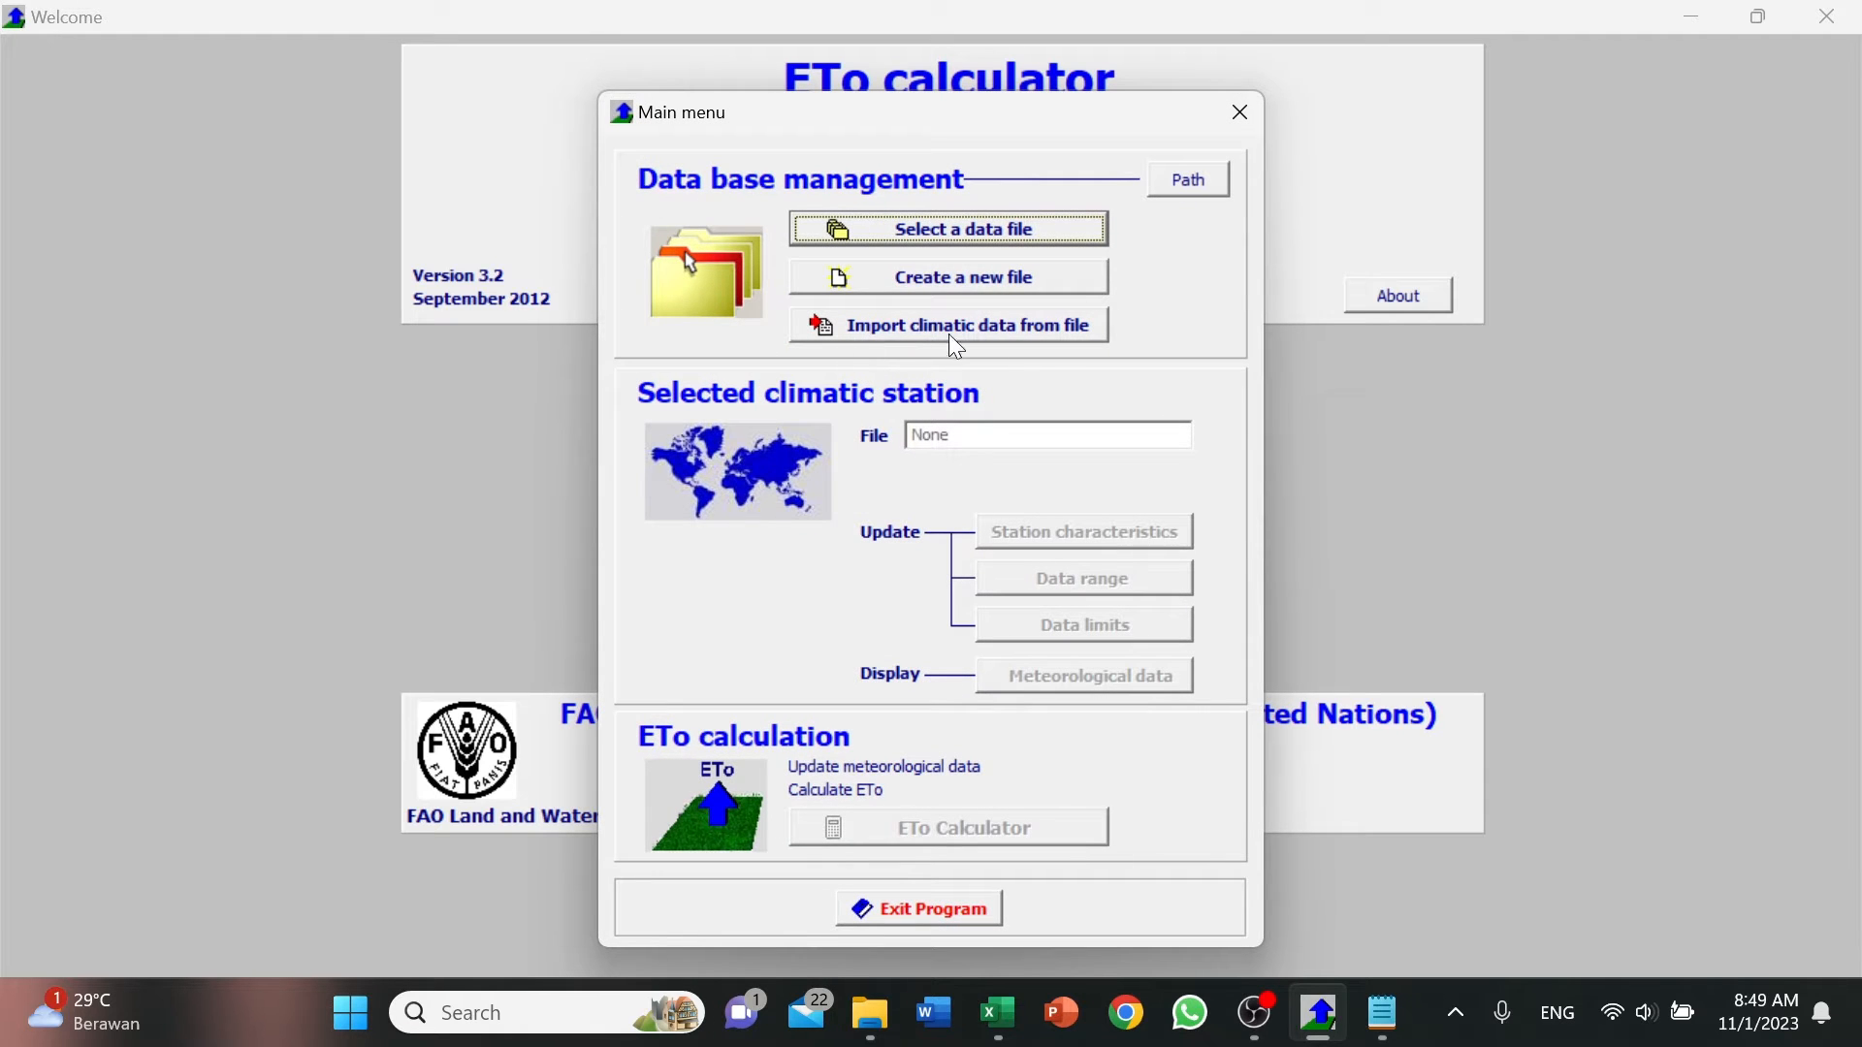
pyautogui.click(1028, 322)
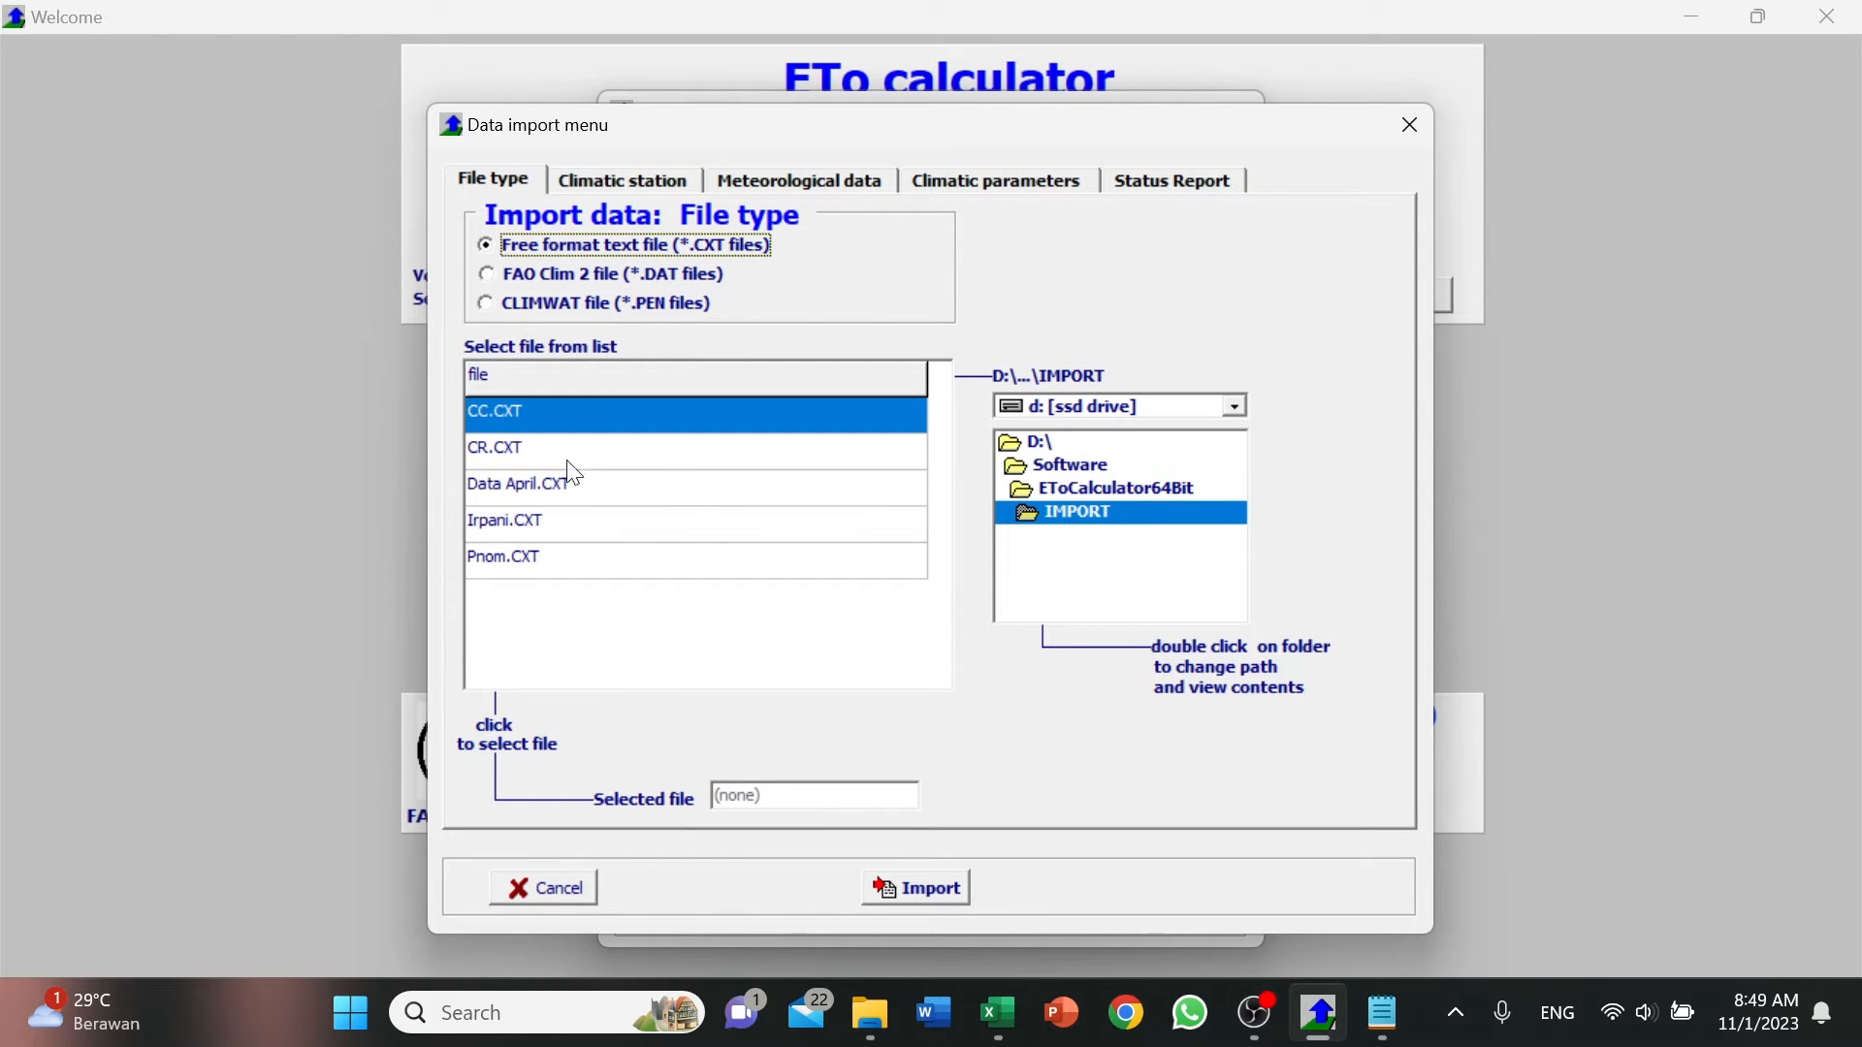
pyautogui.click(595, 490)
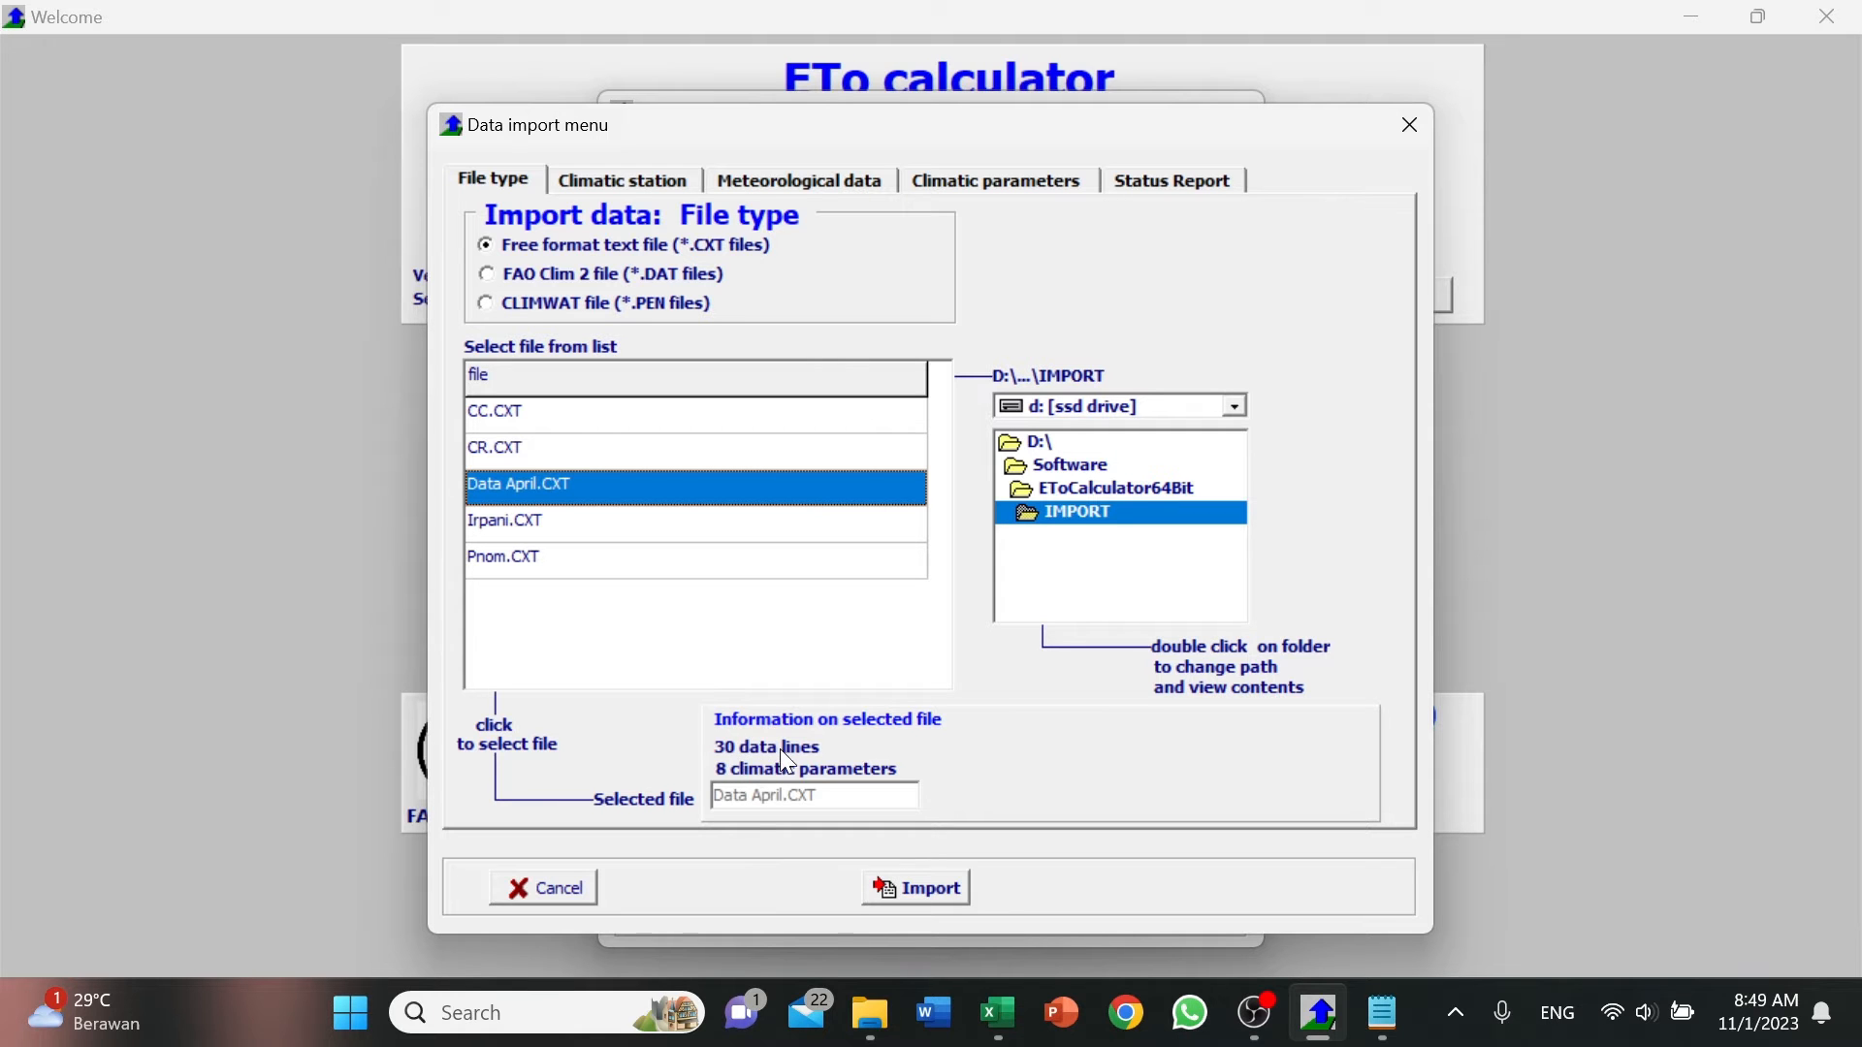
# Check the daily data rows on the Coba sheet in Excel against the import file information, and return to ETo Calculator.
pyautogui.click(999, 1013)
pyautogui.click(290, 506)
pyautogui.click(208, 372)
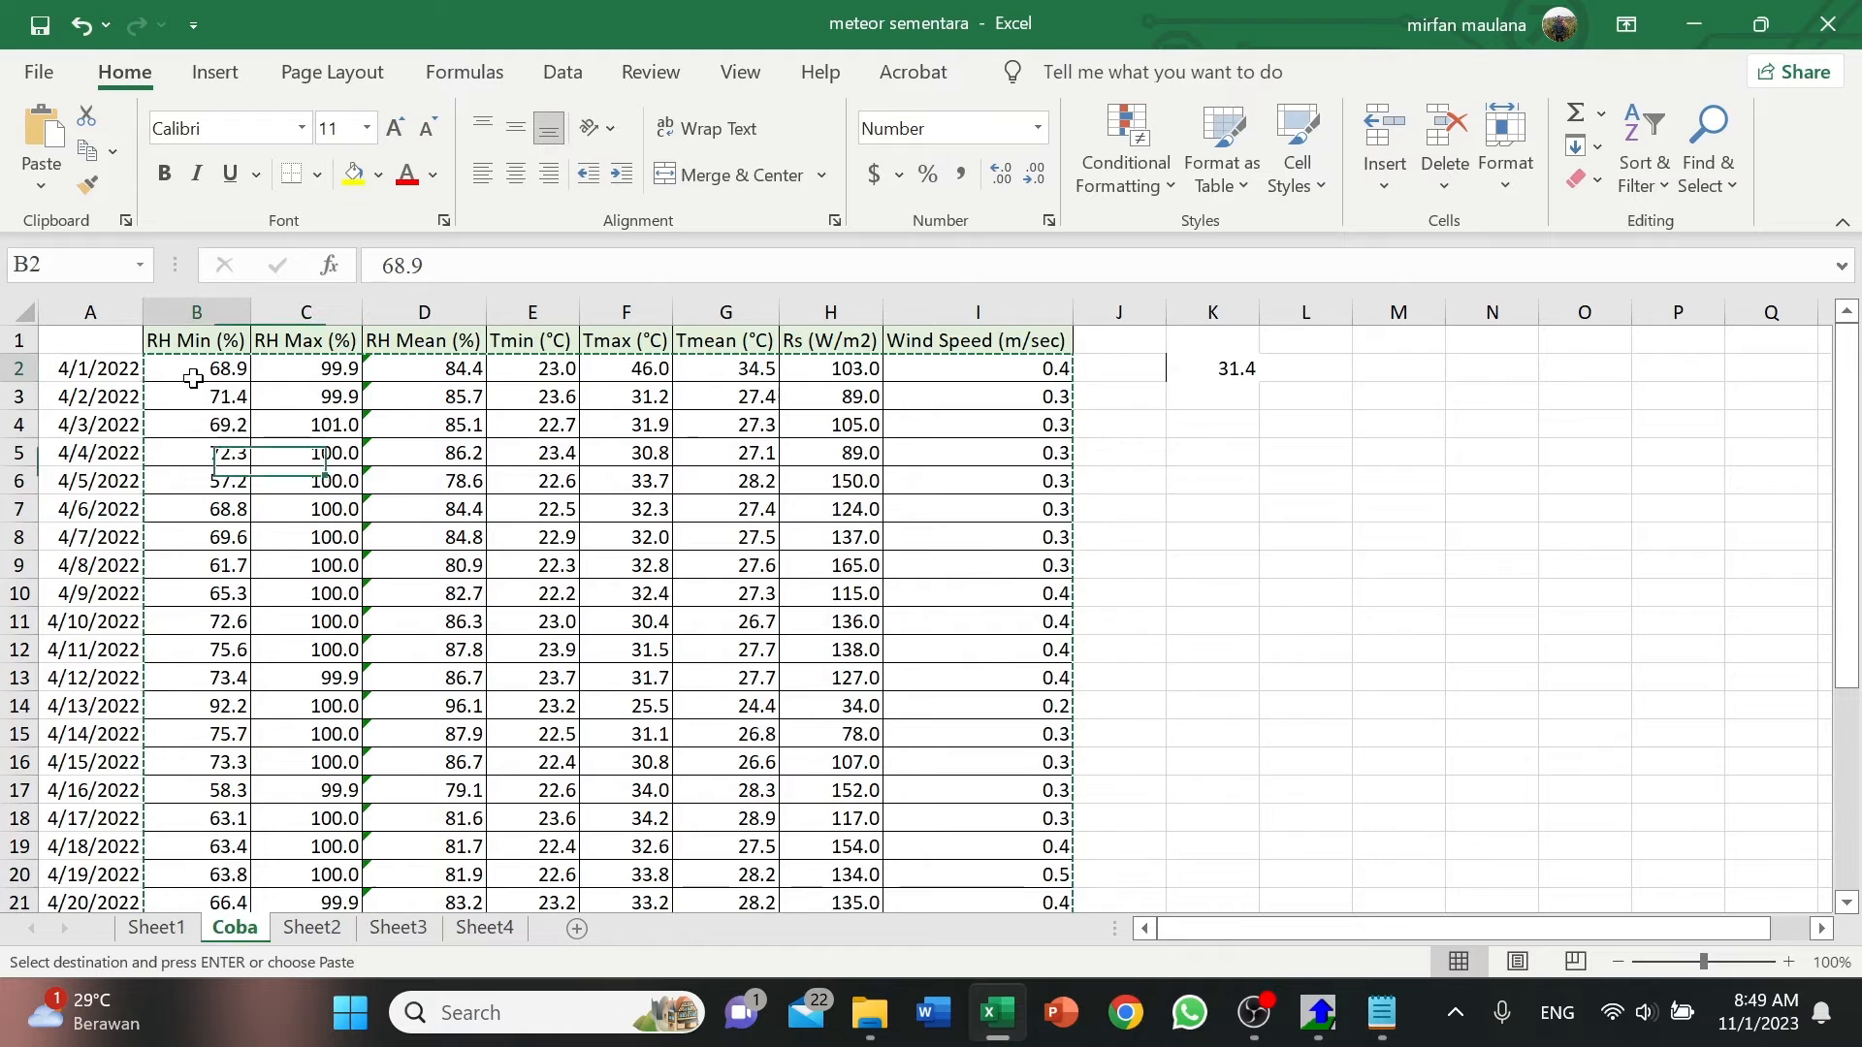
pyautogui.scroll(-5, 209, 621)
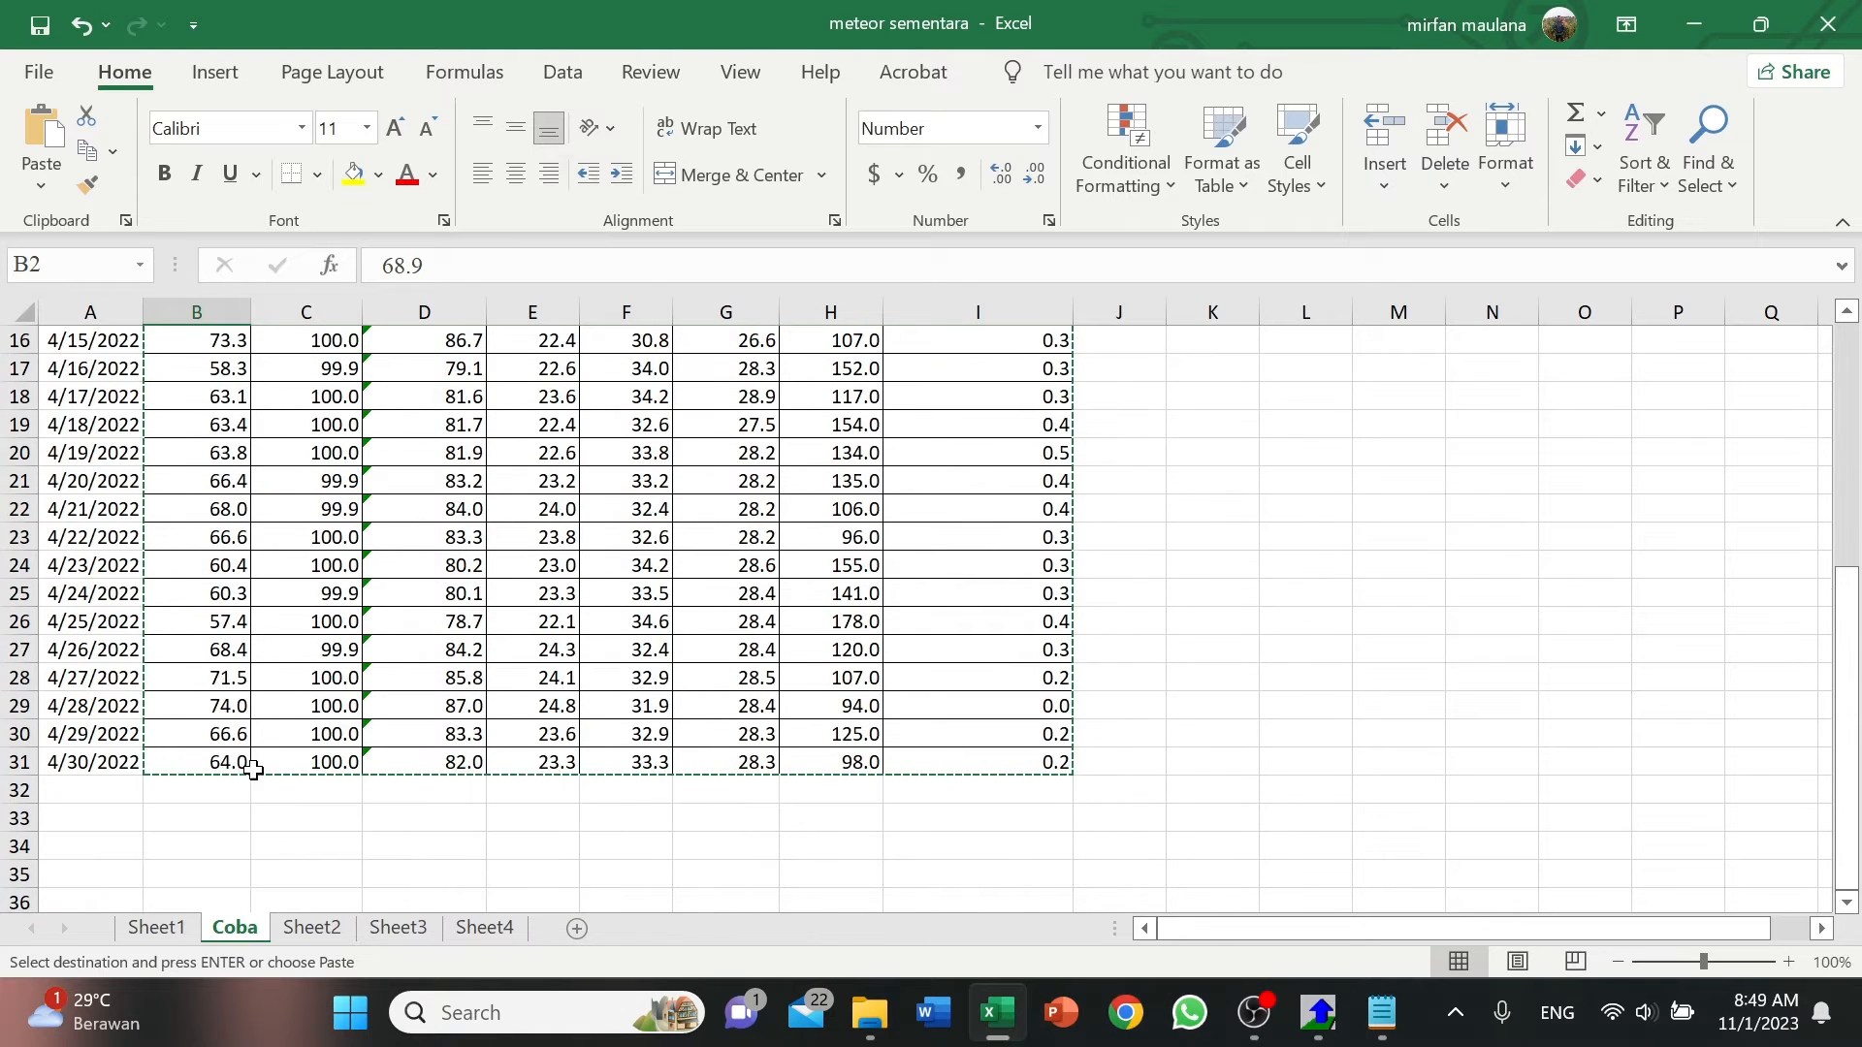
pyautogui.click(1321, 1014)
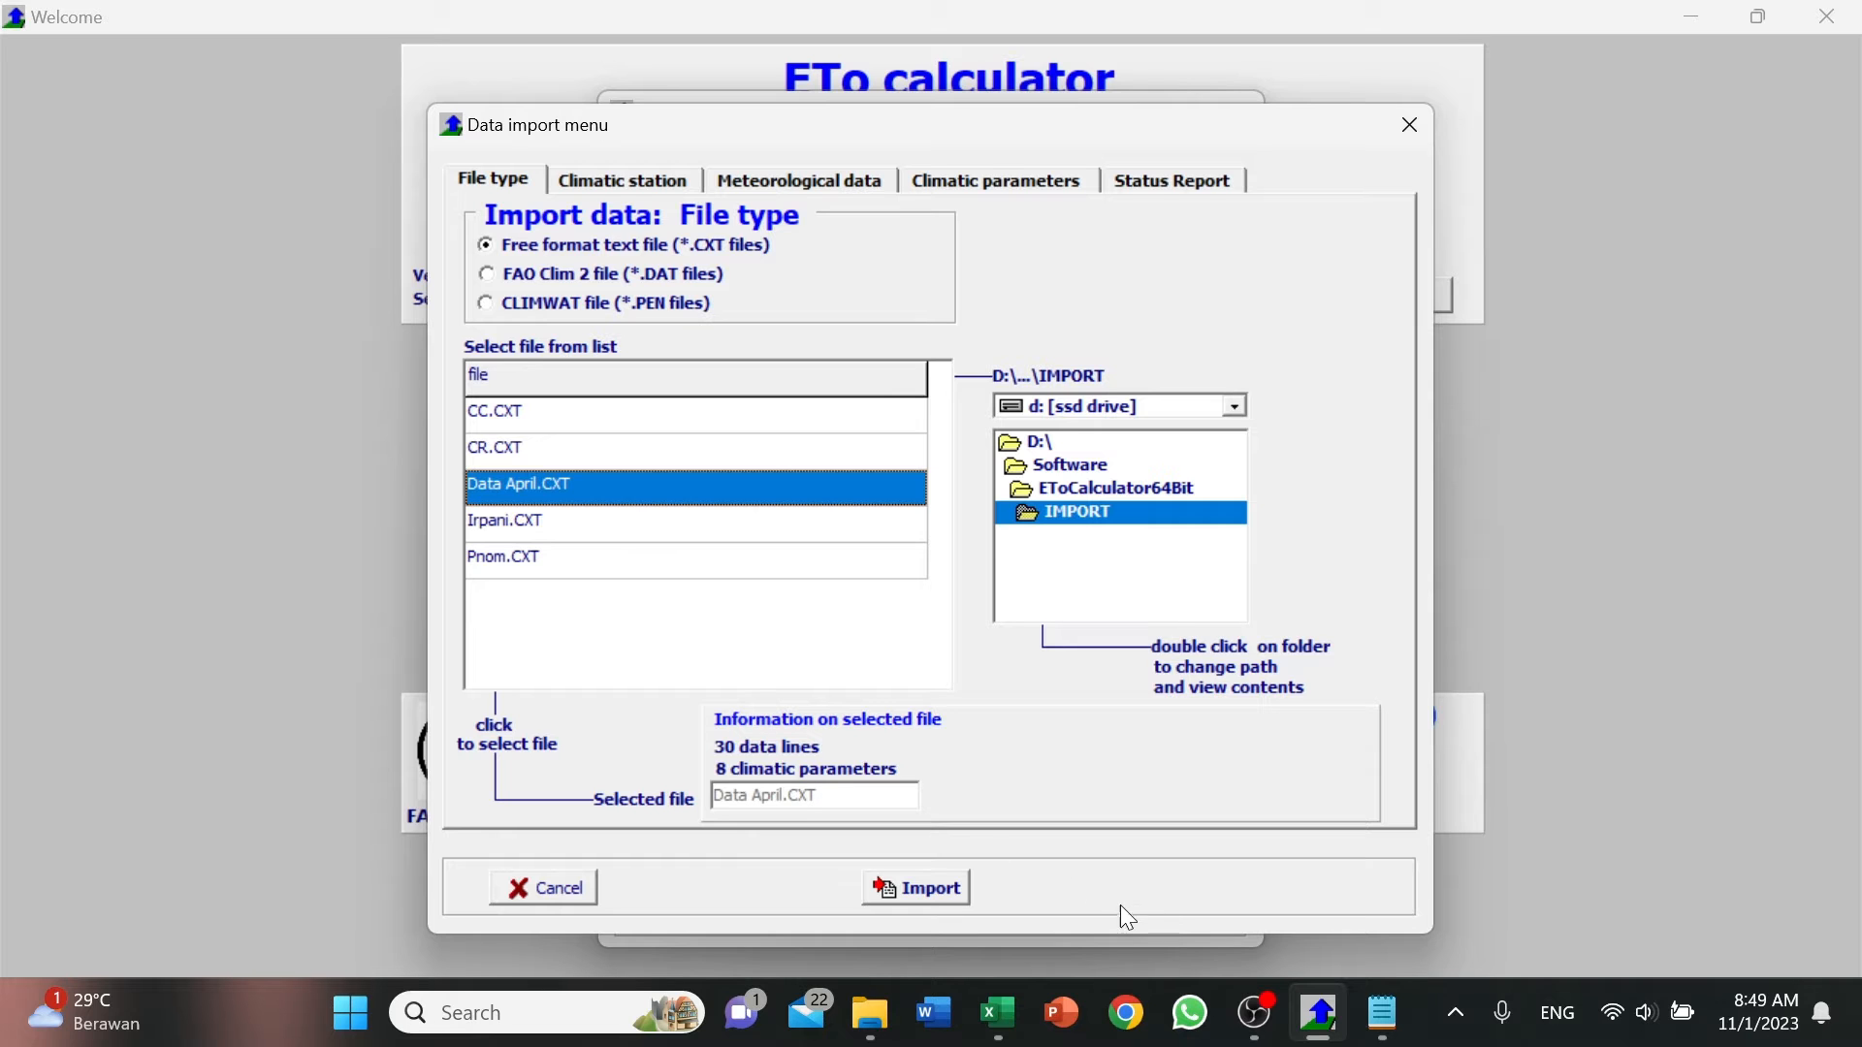
# Review the climatic parameter headers from RH Min to Wind Speed in the Excel sheet, and return to ETo Calculator.
pyautogui.click(977, 1007)
pyautogui.scroll(5, 679, 582)
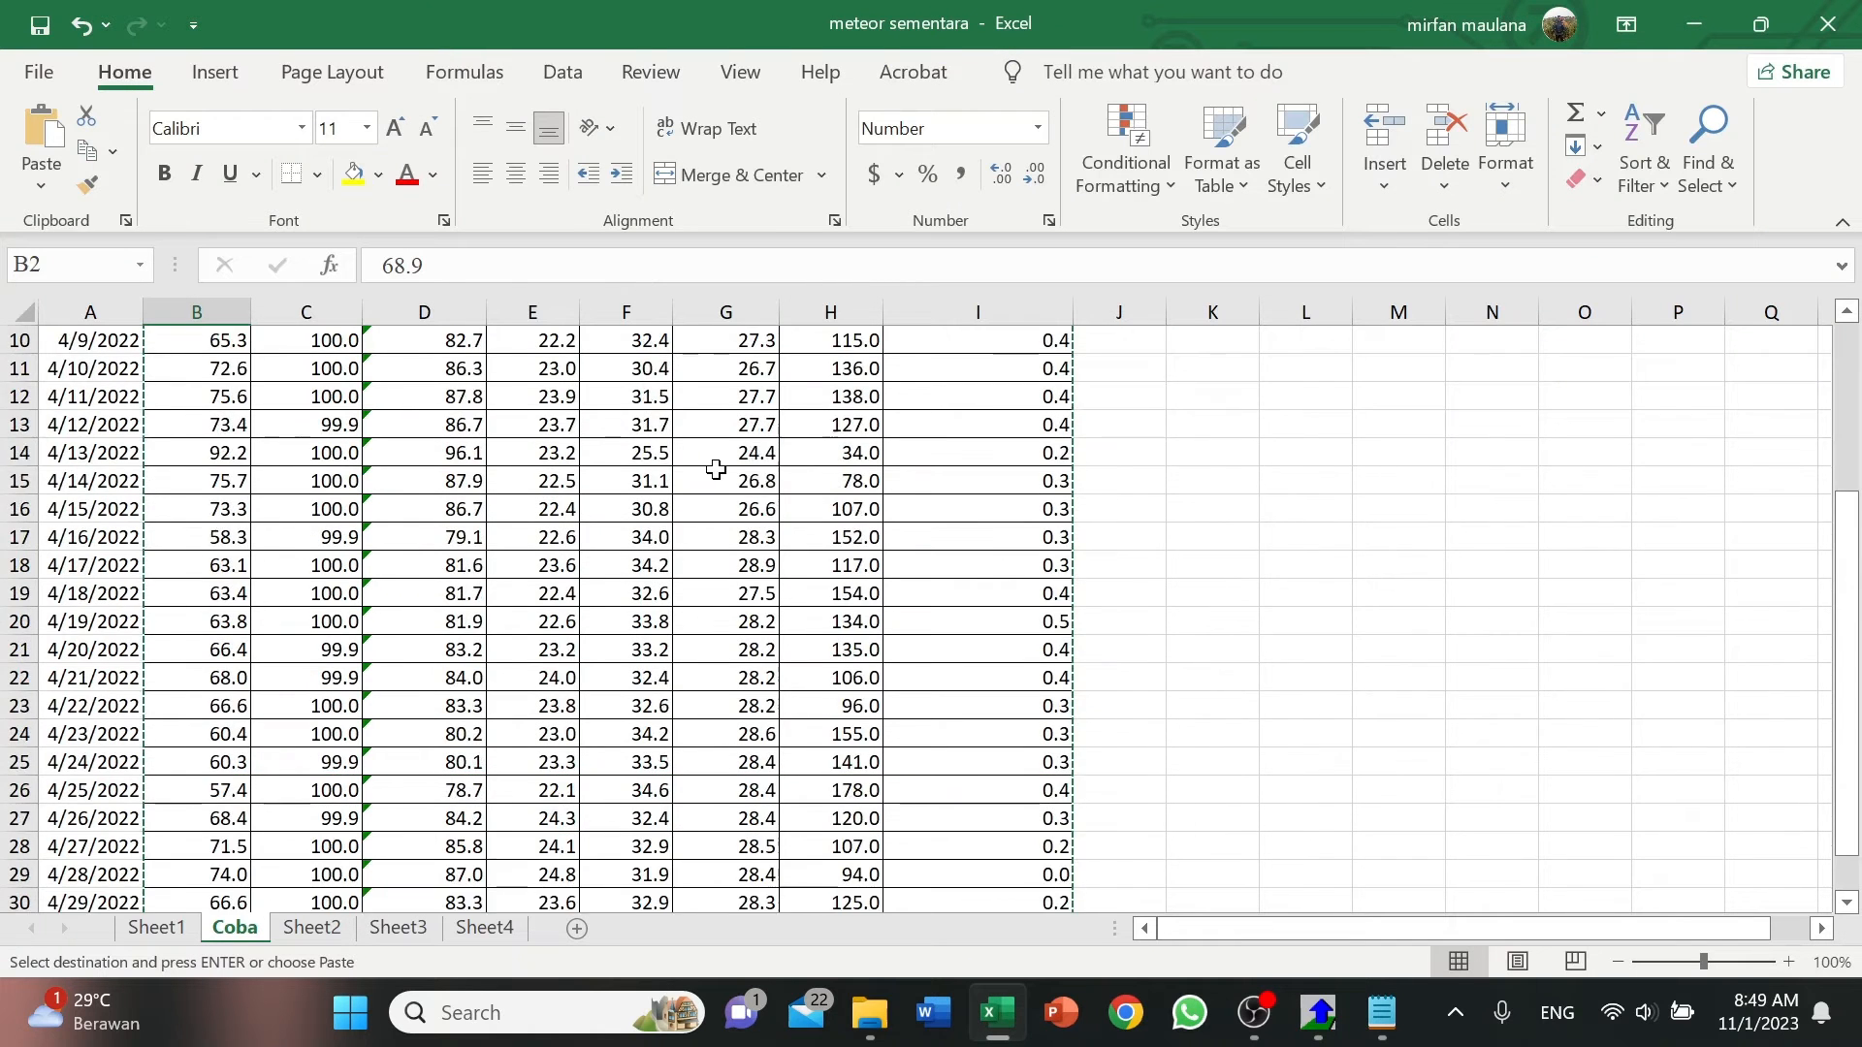
pyautogui.click(305, 340)
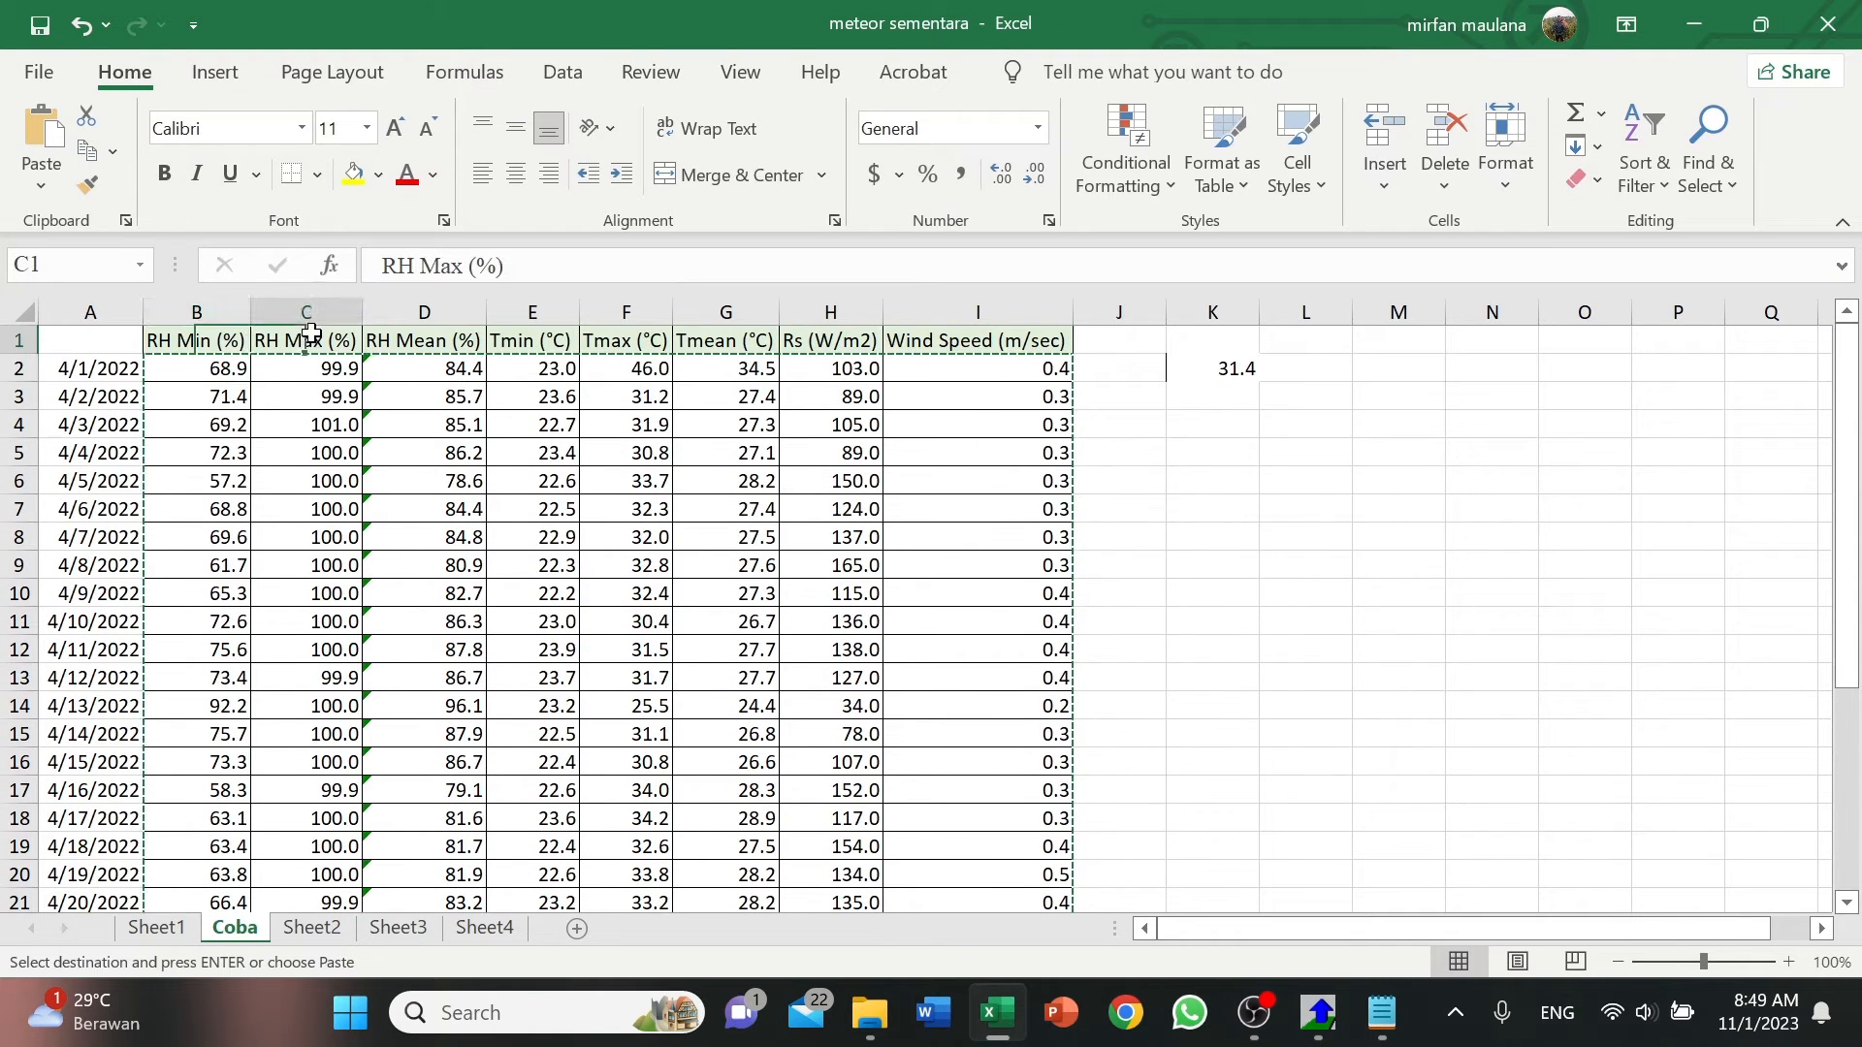
pyautogui.click(424, 340)
pyautogui.click(533, 339)
pyautogui.click(632, 343)
pyautogui.click(718, 344)
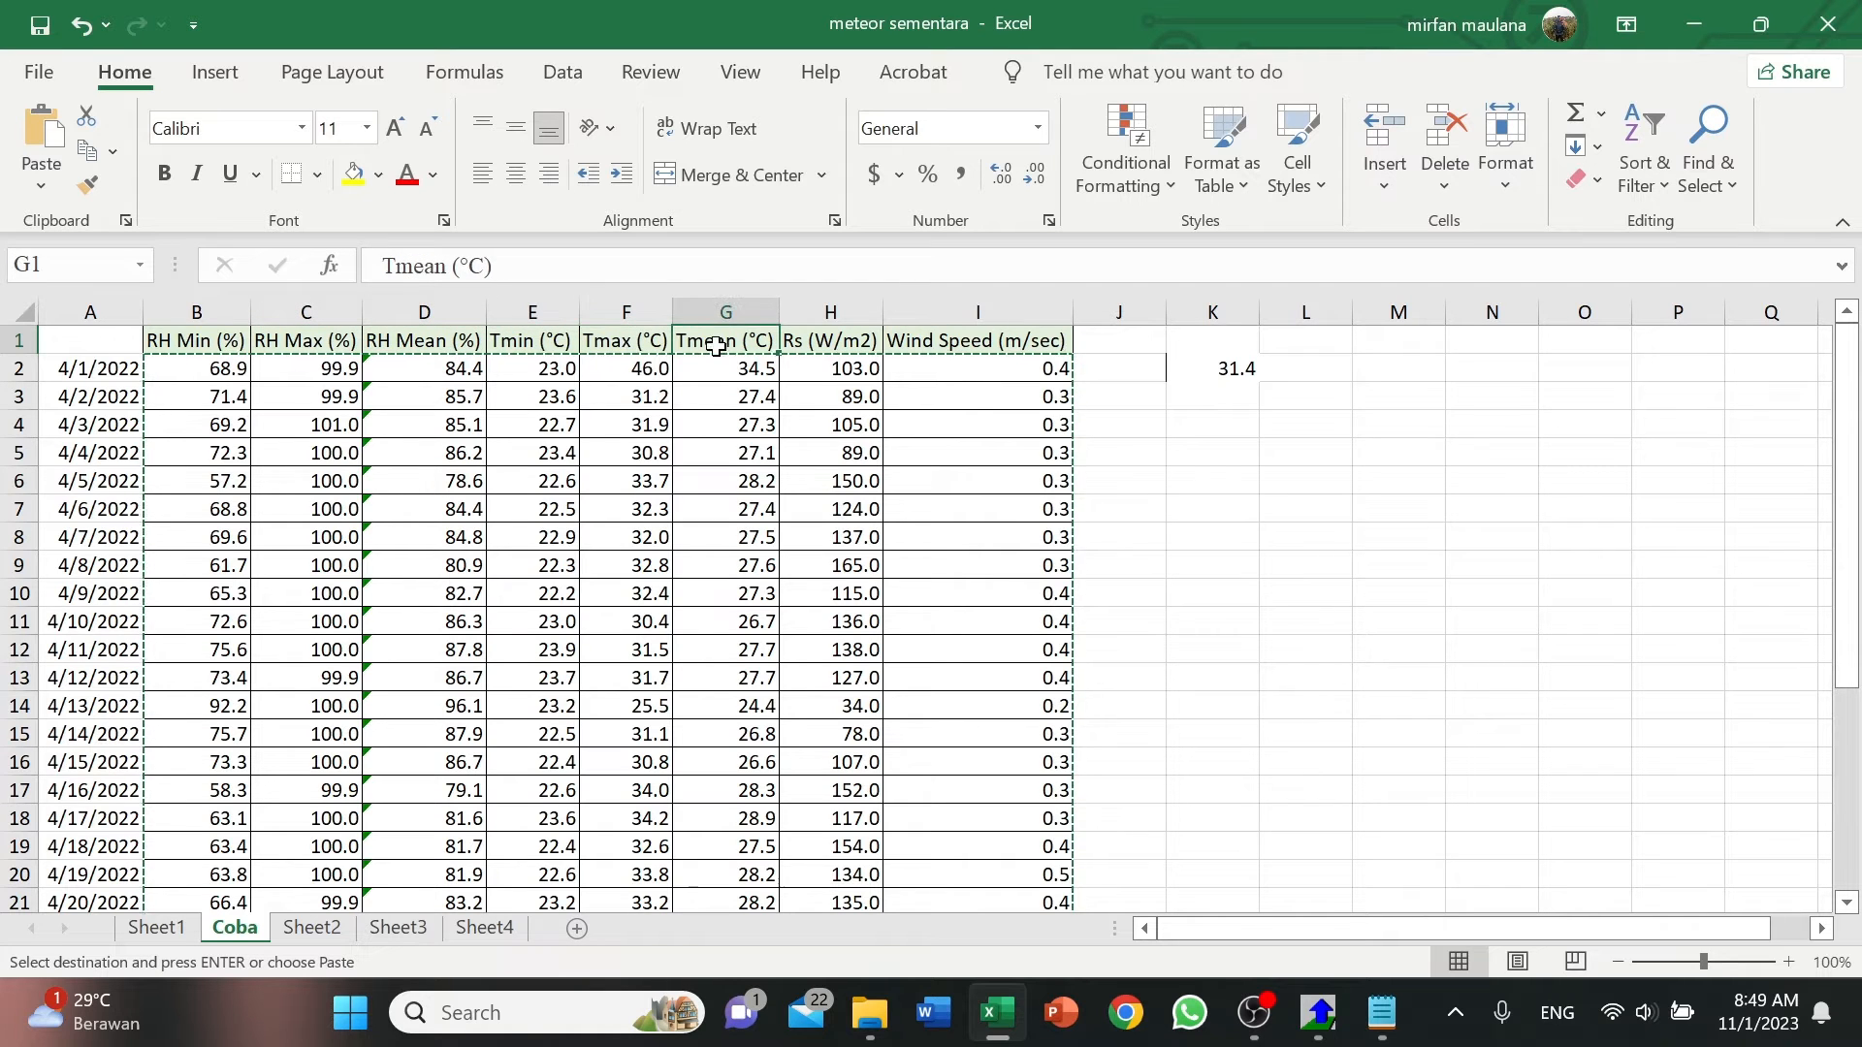
pyautogui.click(806, 344)
pyautogui.click(961, 344)
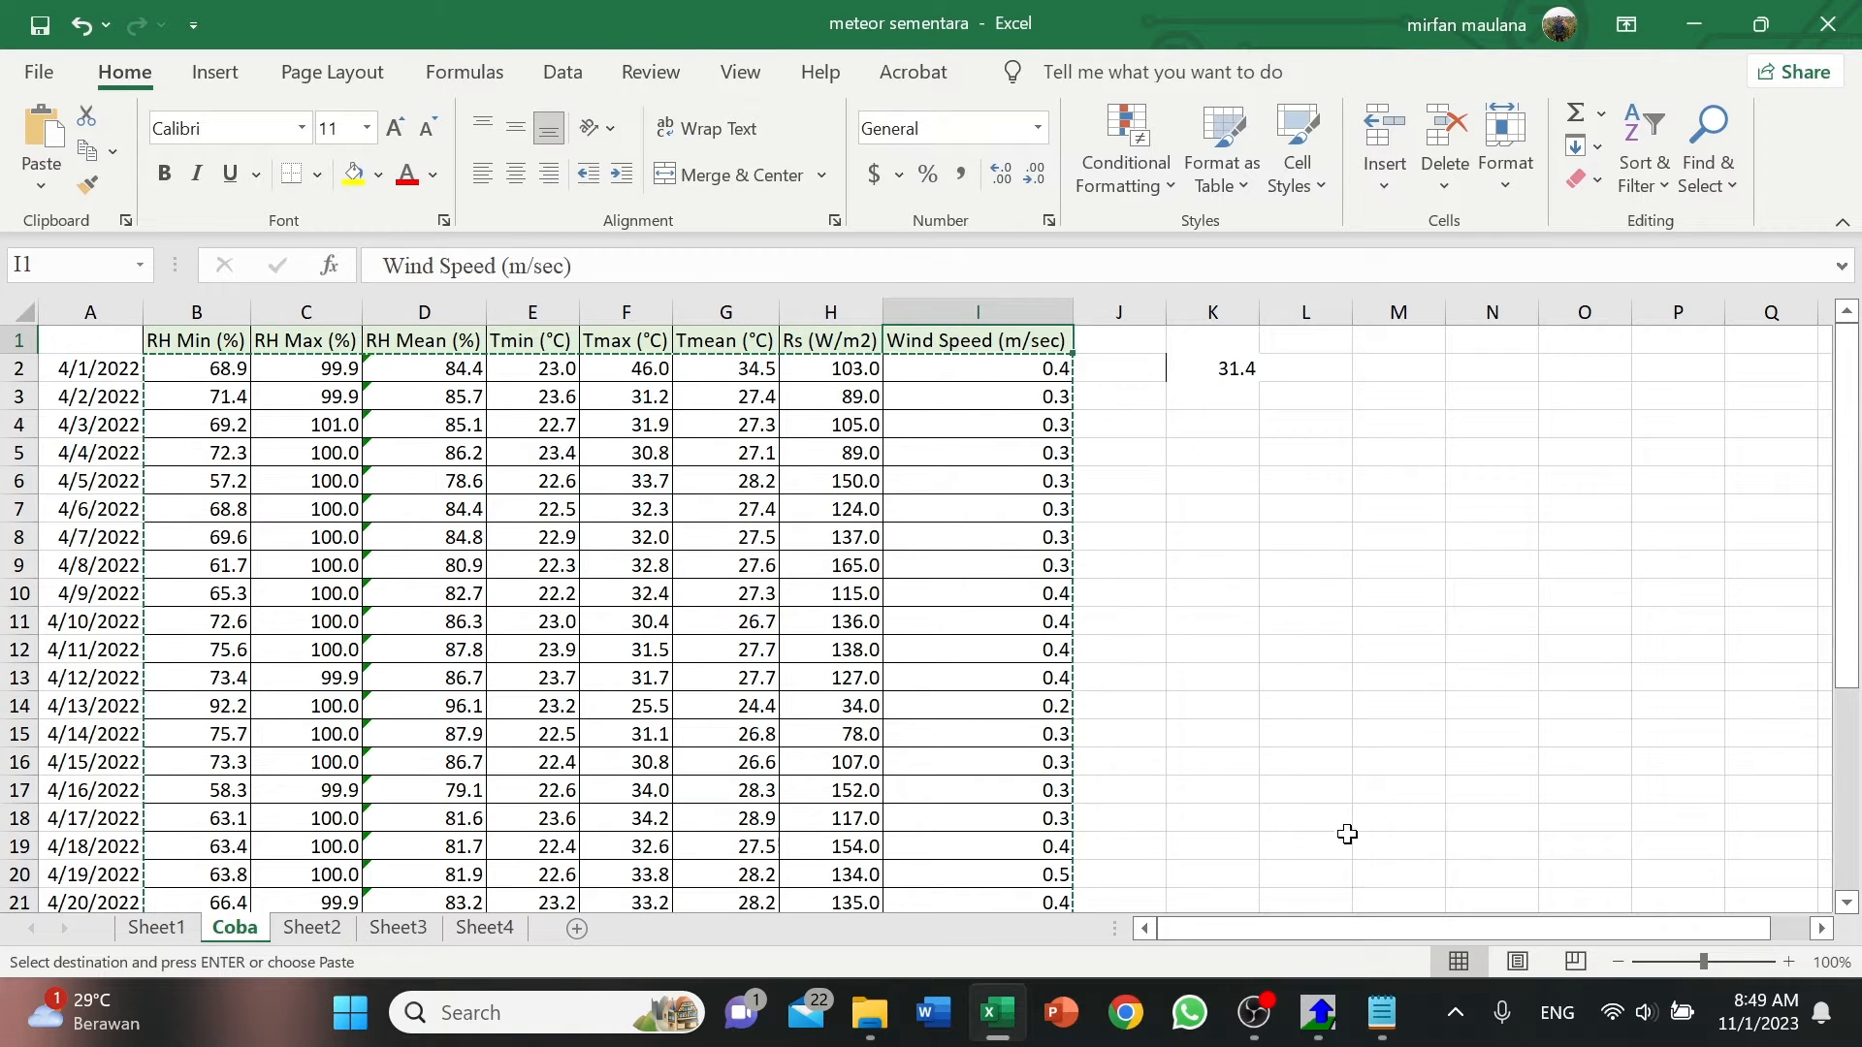
pyautogui.click(1319, 1013)
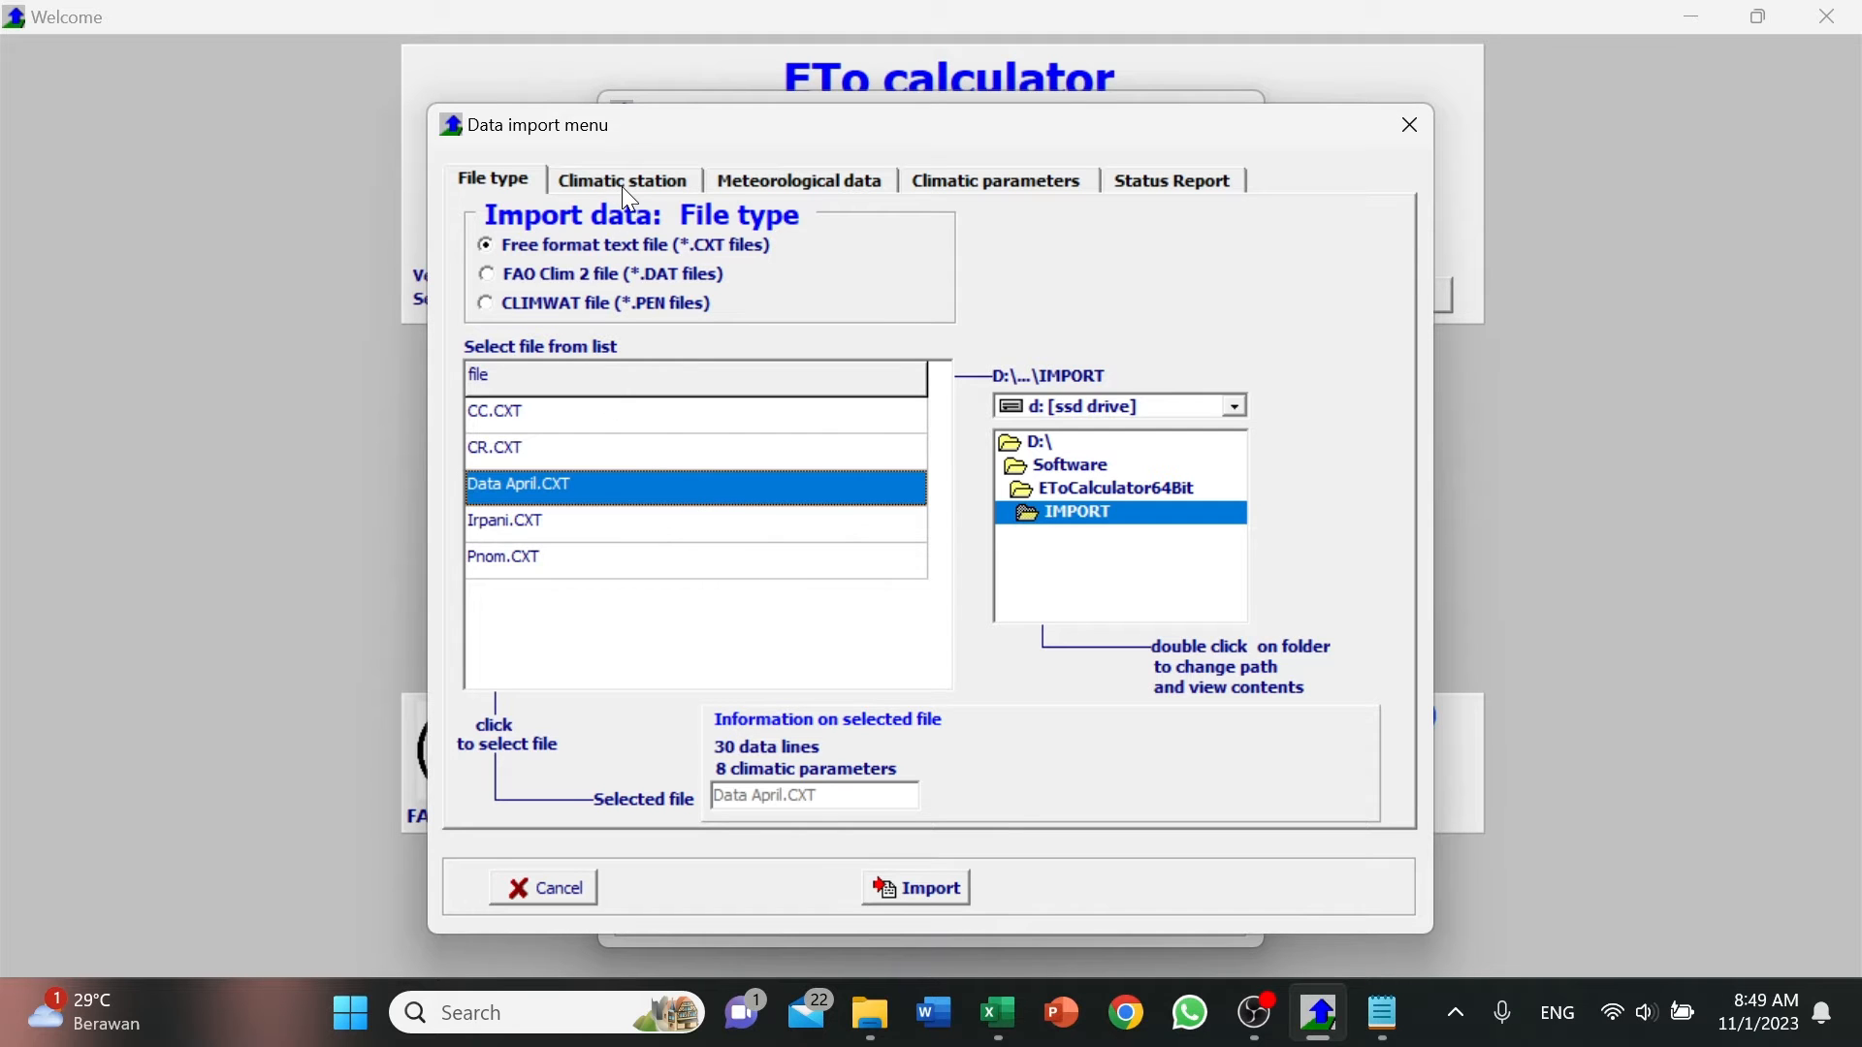
# In the climatic station description, enter Universitas Jember as the station and Indonesia as the country.
pyautogui.click(661, 180)
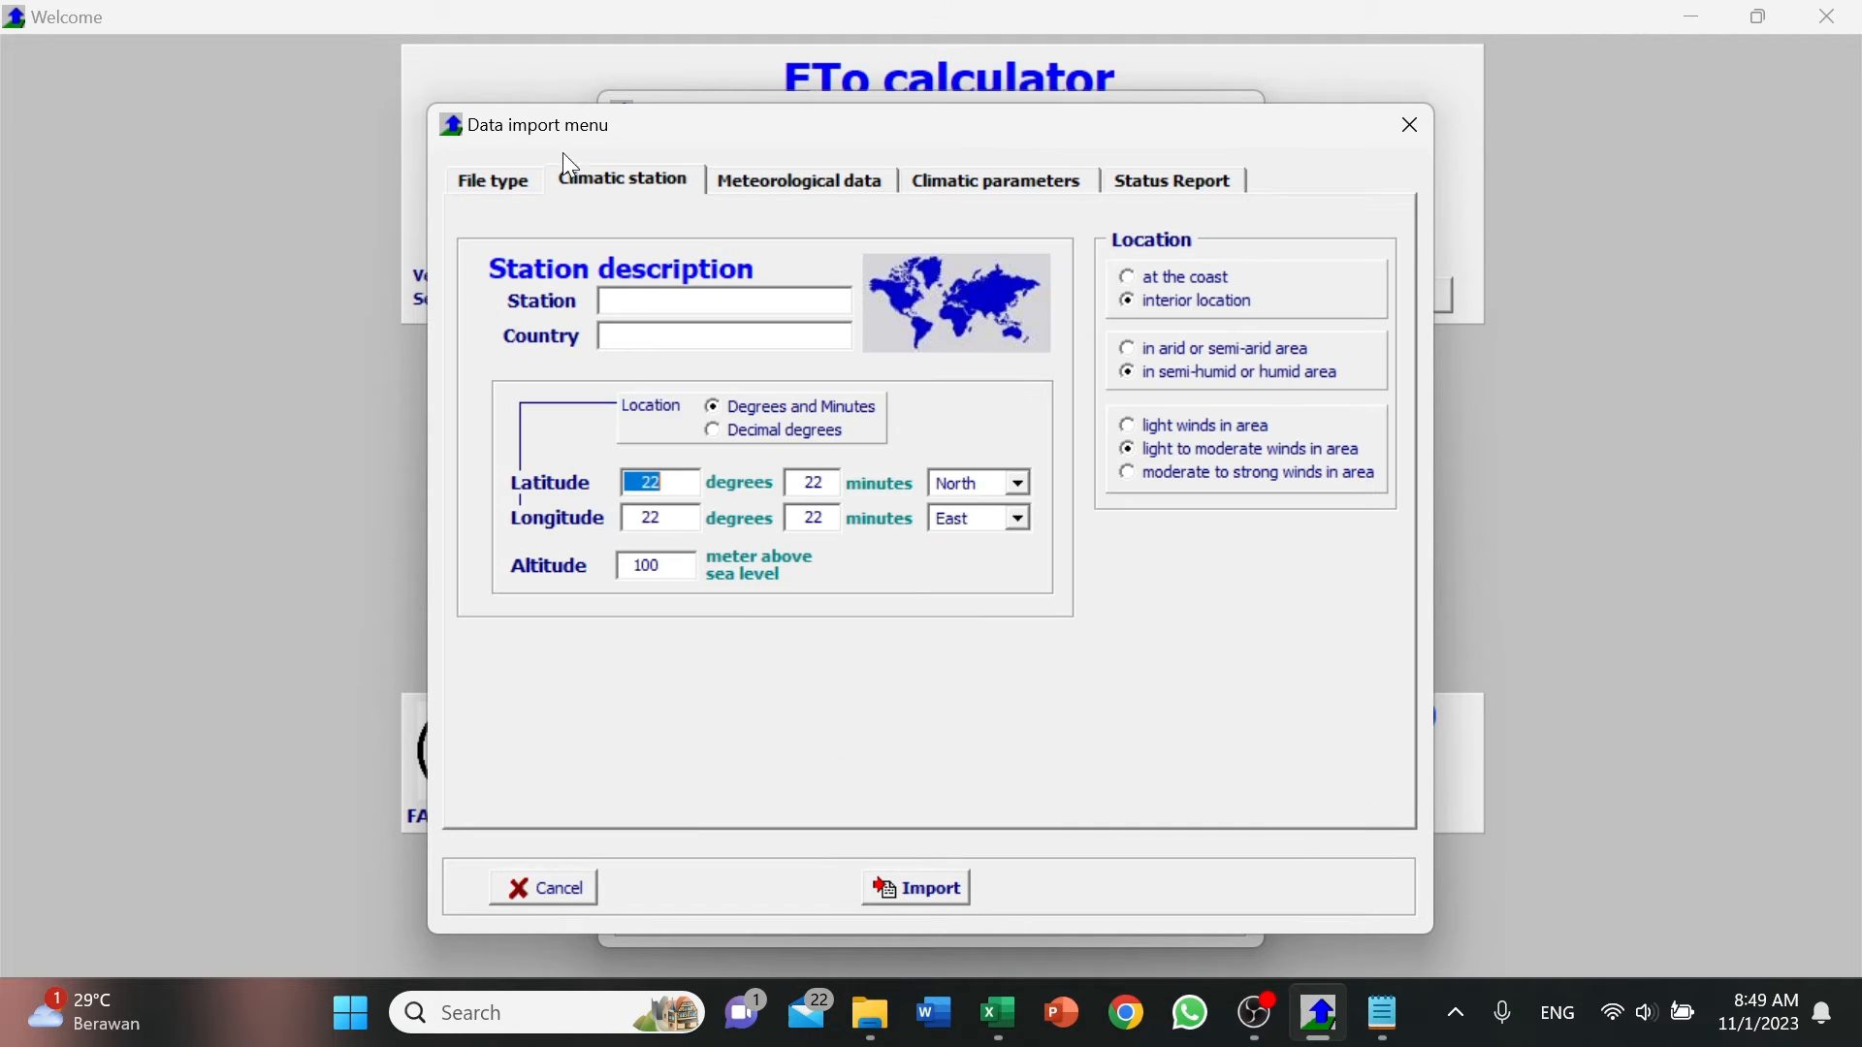
pyautogui.click(712, 309)
pyautogui.write('Universitas')
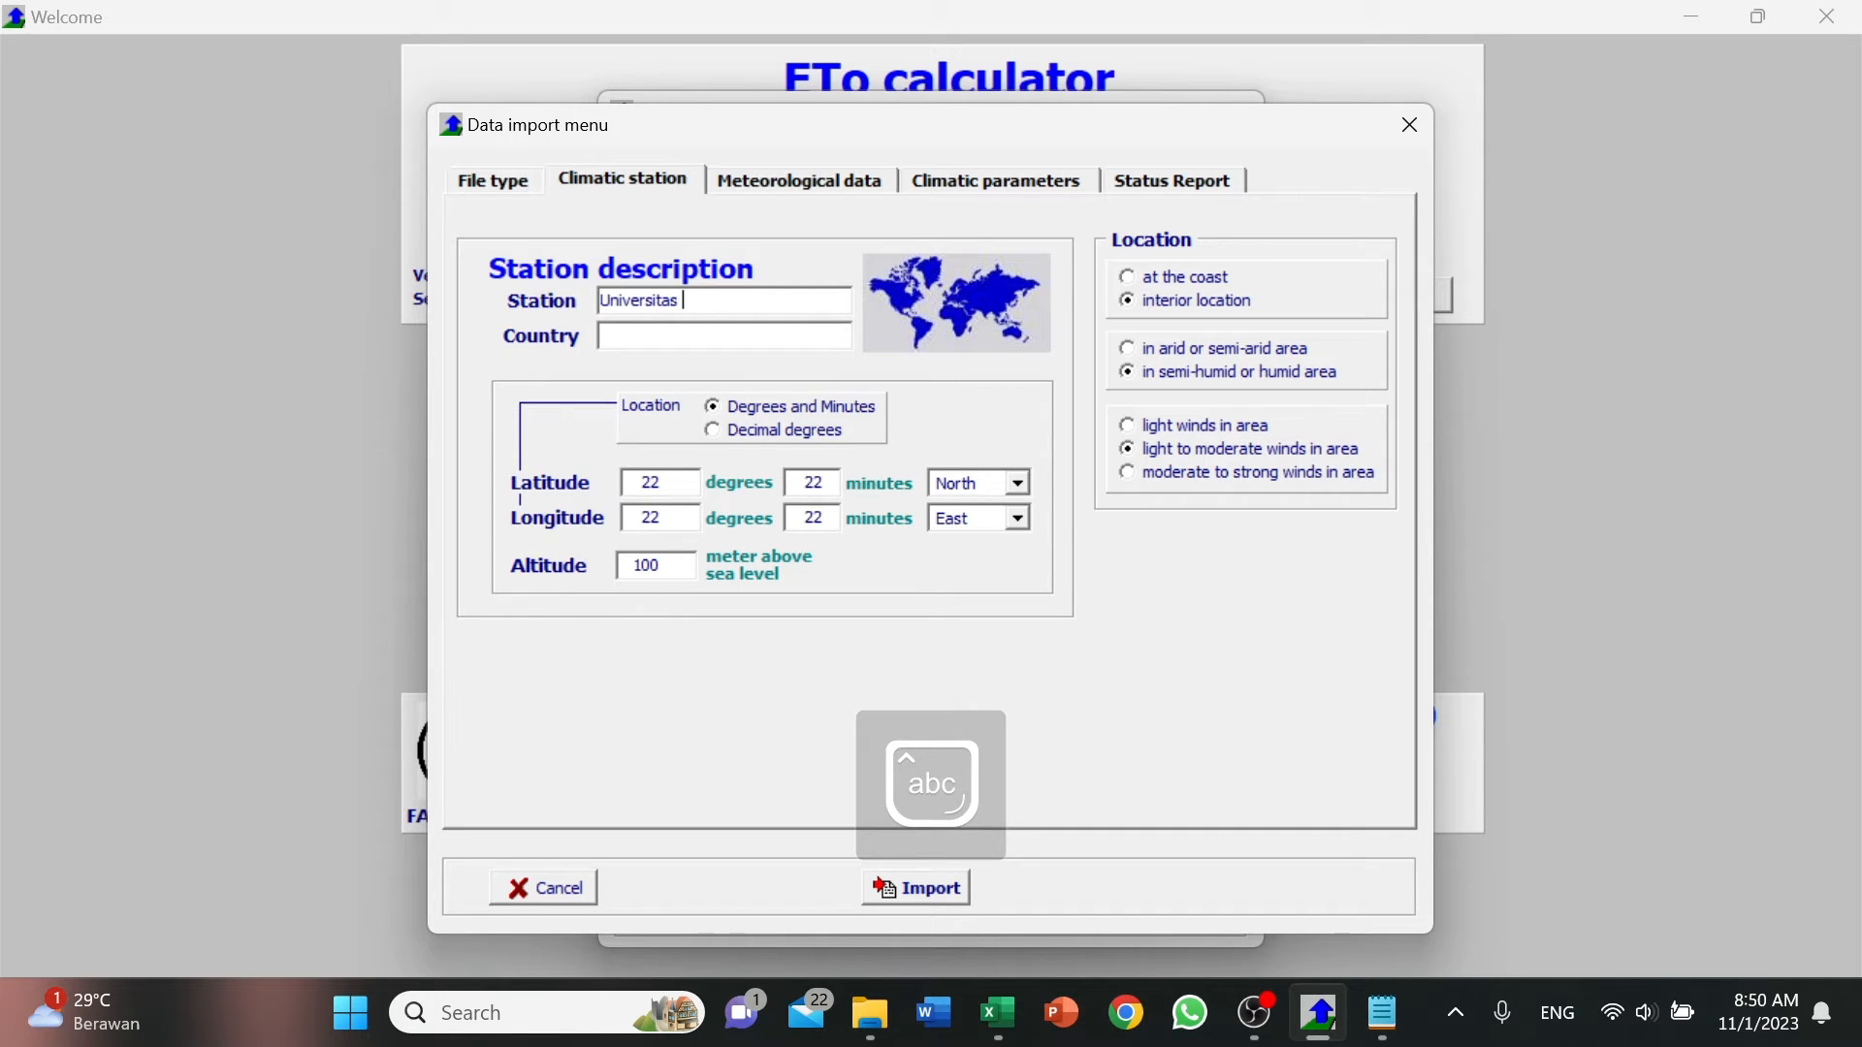
pyautogui.press('capslock')
pyautogui.write('J')
pyautogui.press('capslock')
pyautogui.write('ember')
pyautogui.click(669, 342)
pyautogui.write('Indonesia')
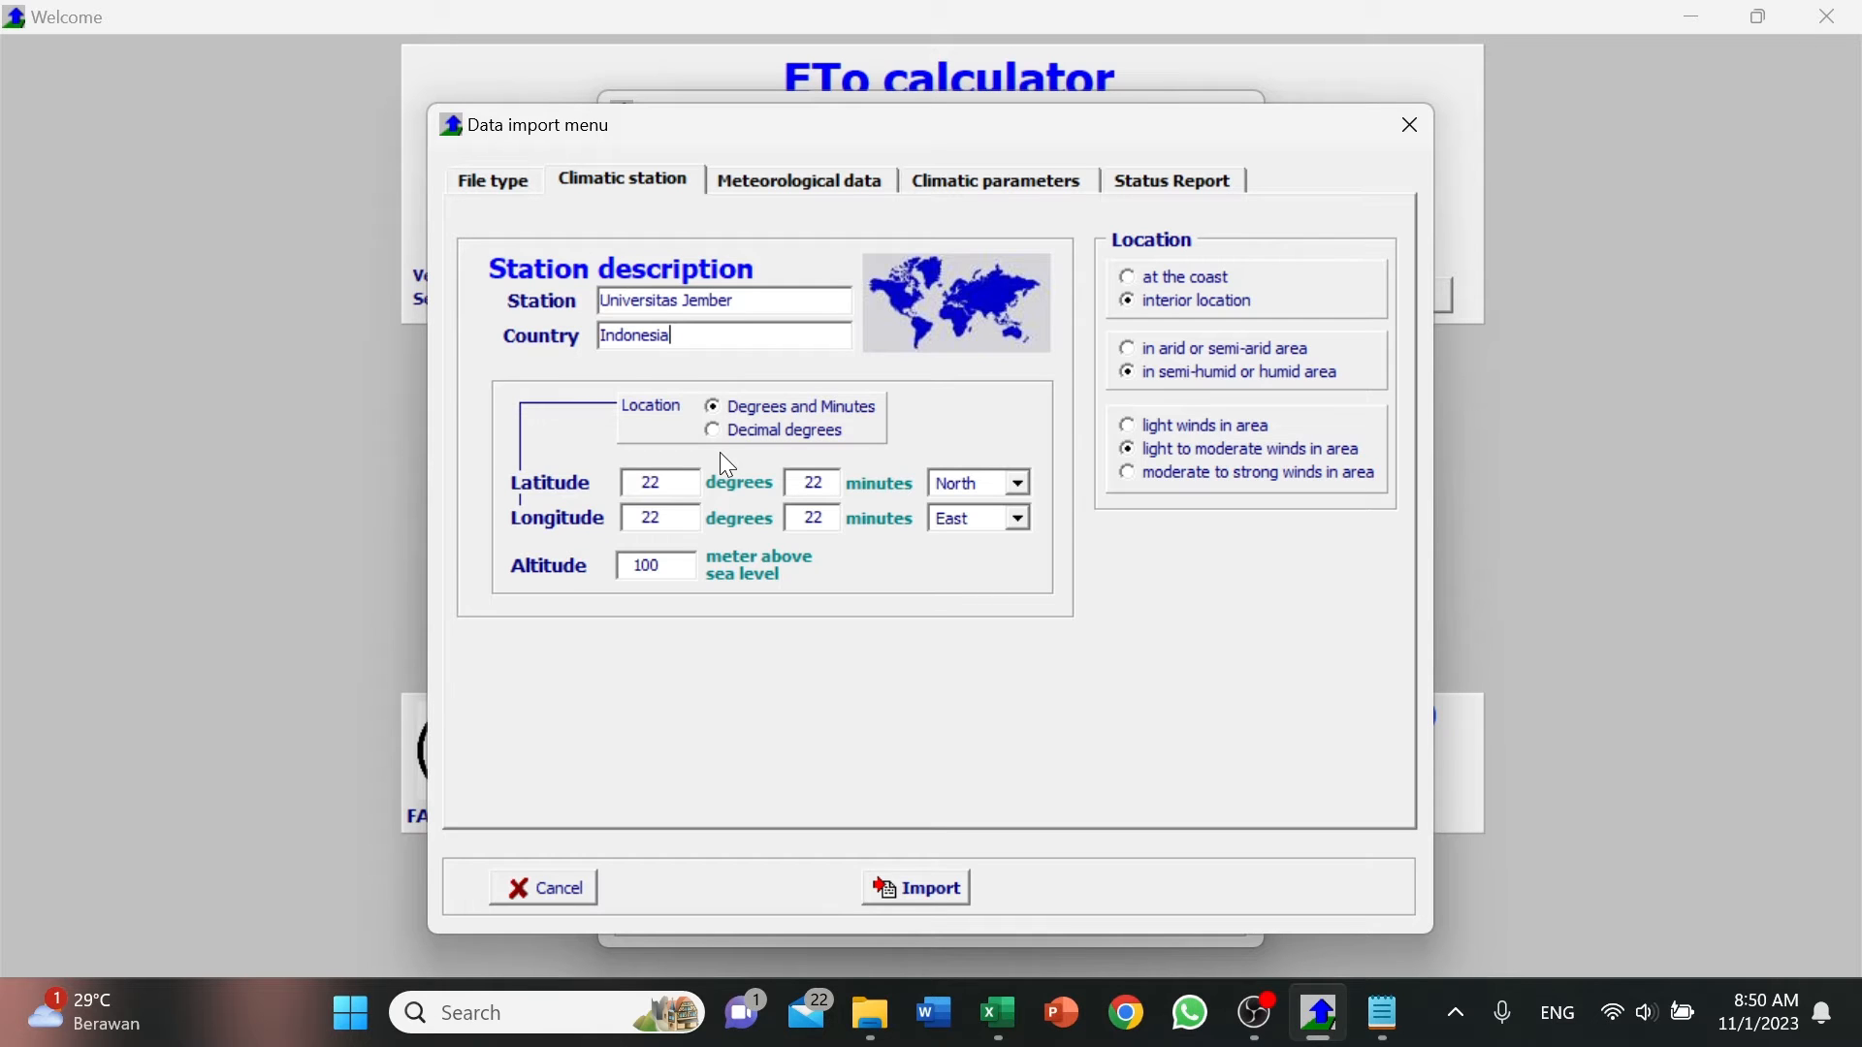
# Set the station's latitude to 8 degrees 9 minutes South.
pyautogui.doubleClick(685, 487)
pyautogui.write('8')
pyautogui.doubleClick(820, 485)
pyautogui.write('9')
pyautogui.click(1016, 481)
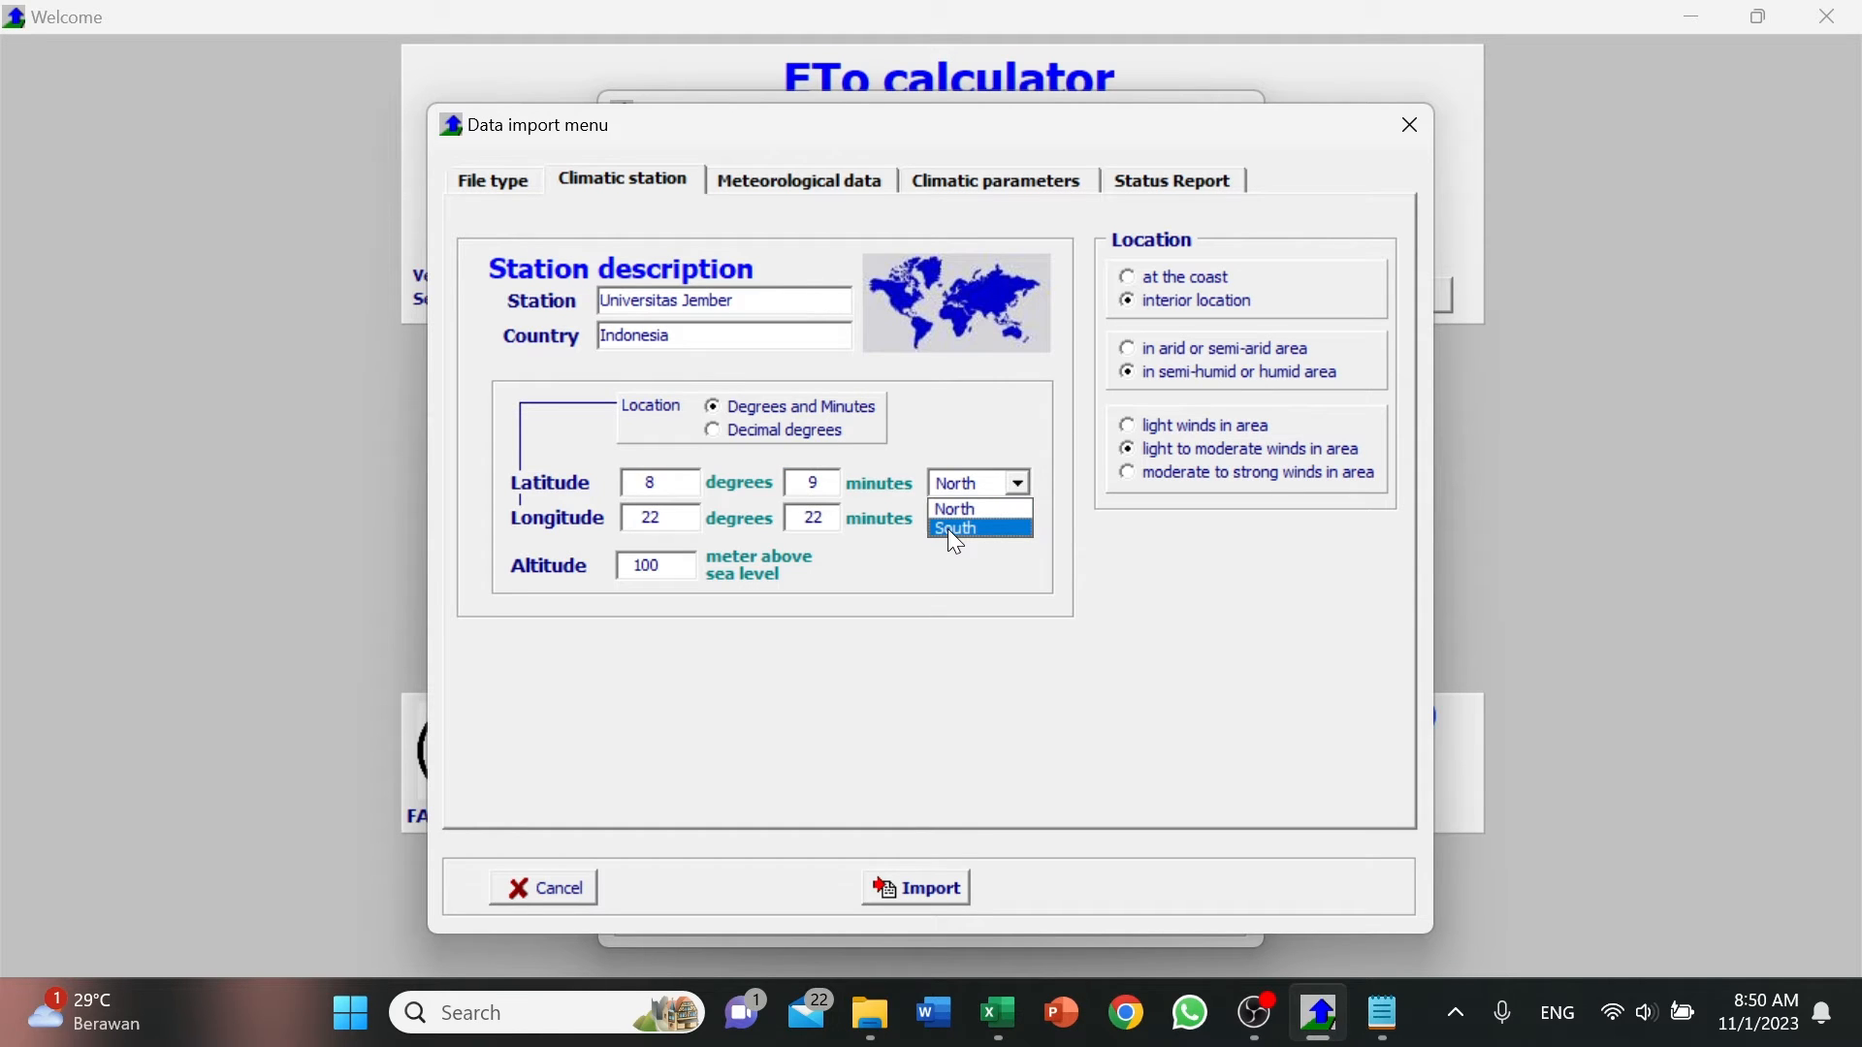
pyautogui.click(949, 530)
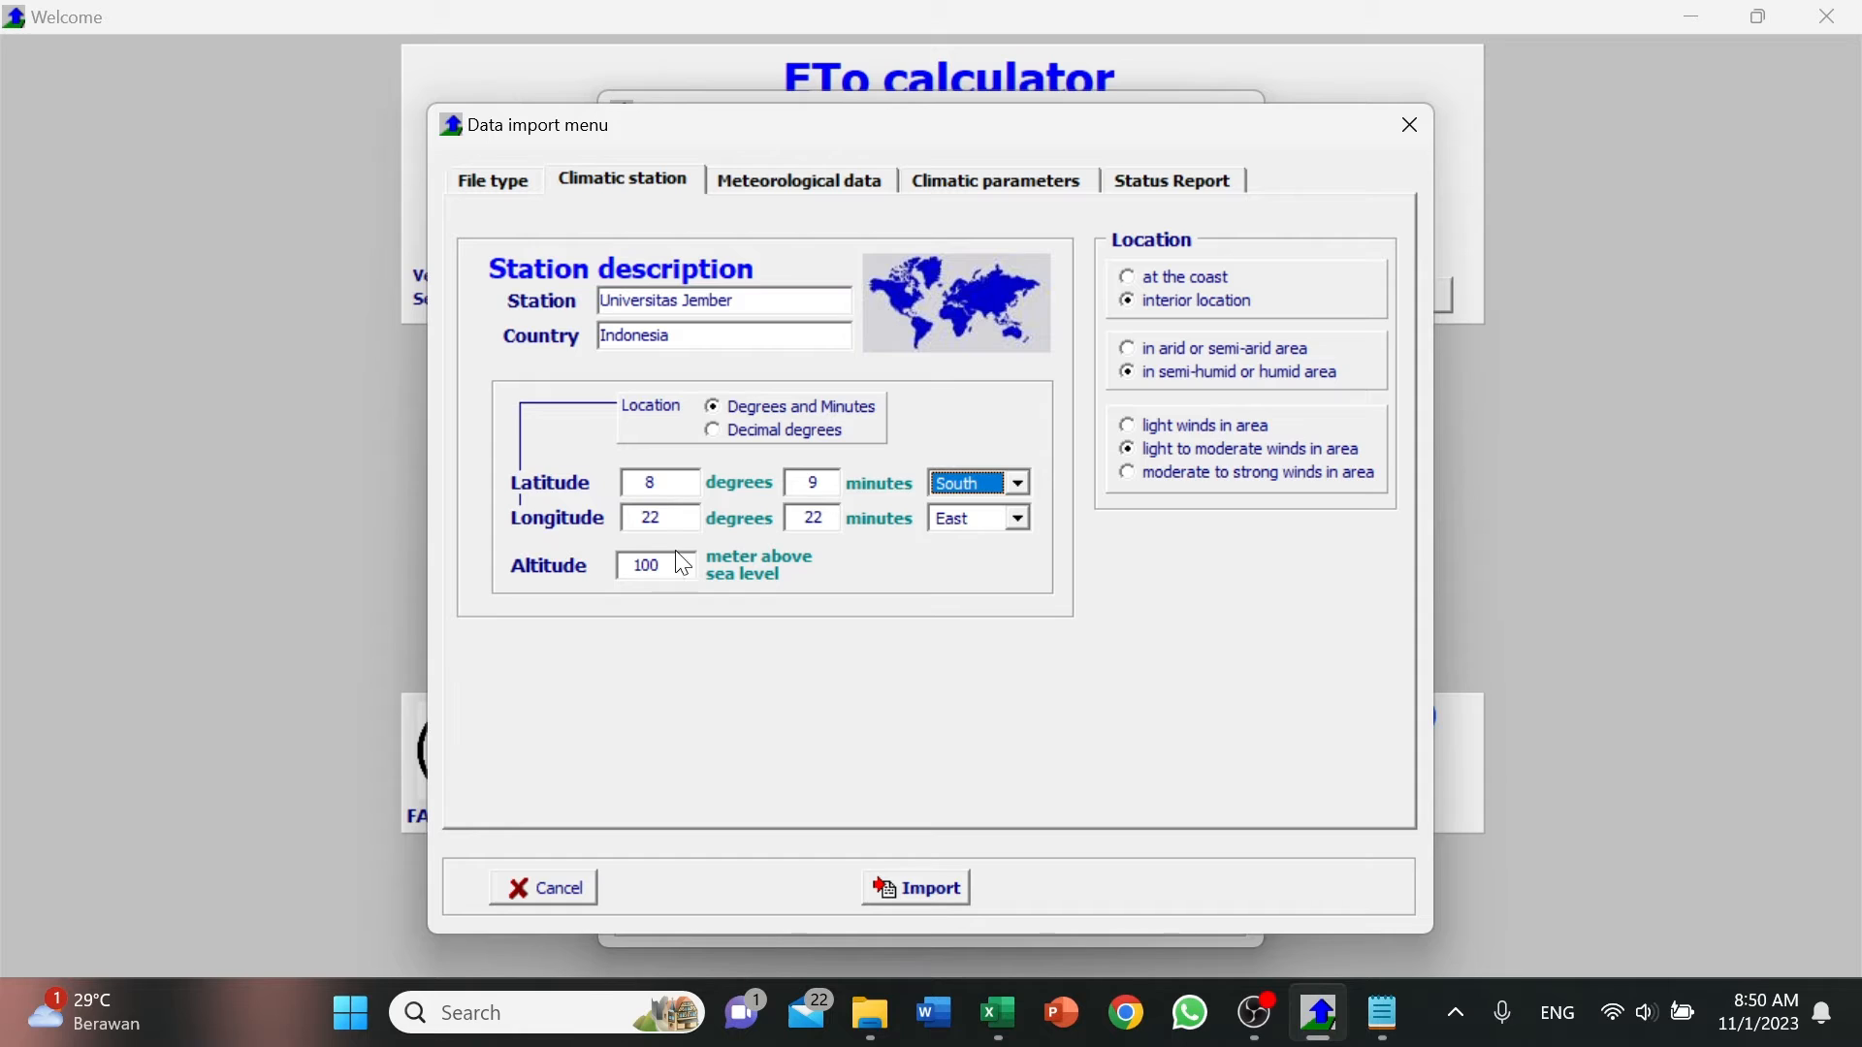
# Set the station's longitude to 113 degrees 42 minutes East and its altitude to 135 meters above sea level.
pyautogui.doubleClick(678, 516)
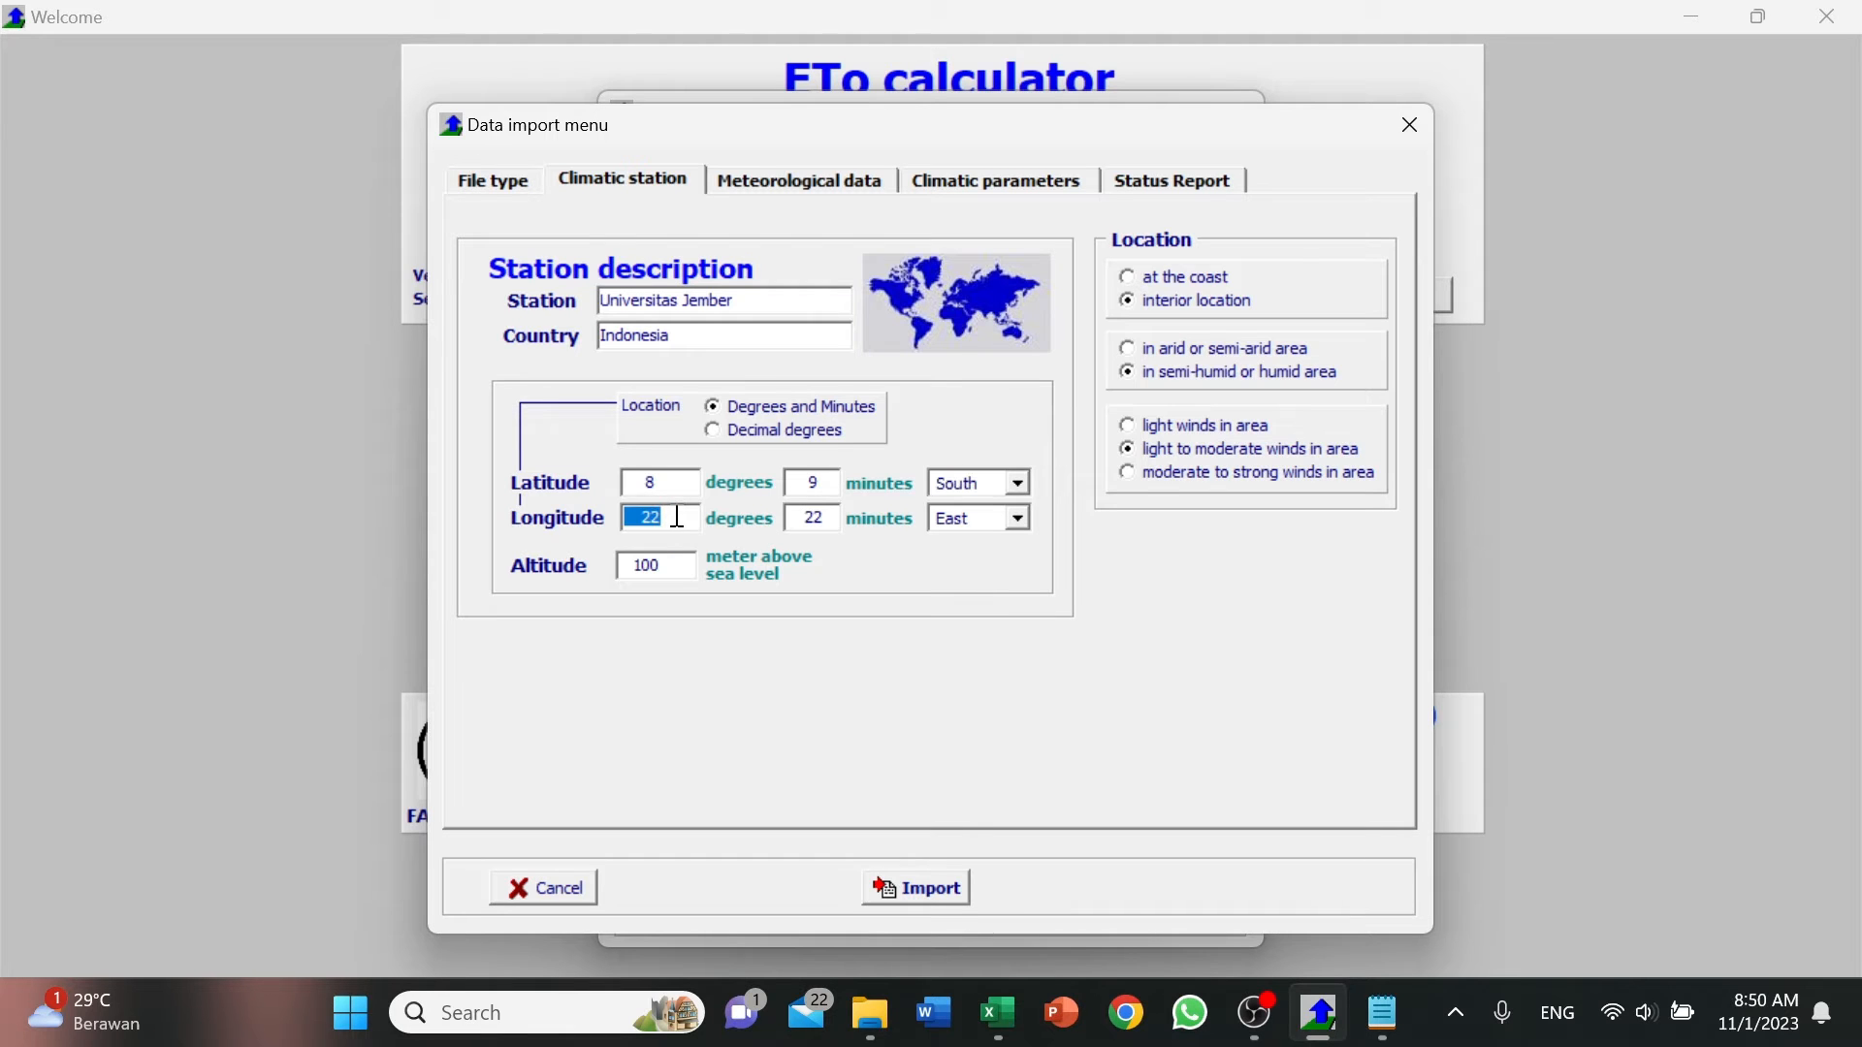
pyautogui.write('113')
pyautogui.doubleClick(830, 522)
pyautogui.write('42')
pyautogui.doubleClick(676, 567)
pyautogui.write('135')
# Open the meteorological data settings, check the dates of the daily records in the Excel sheet, and return to ETo Calculator.
pyautogui.click(740, 182)
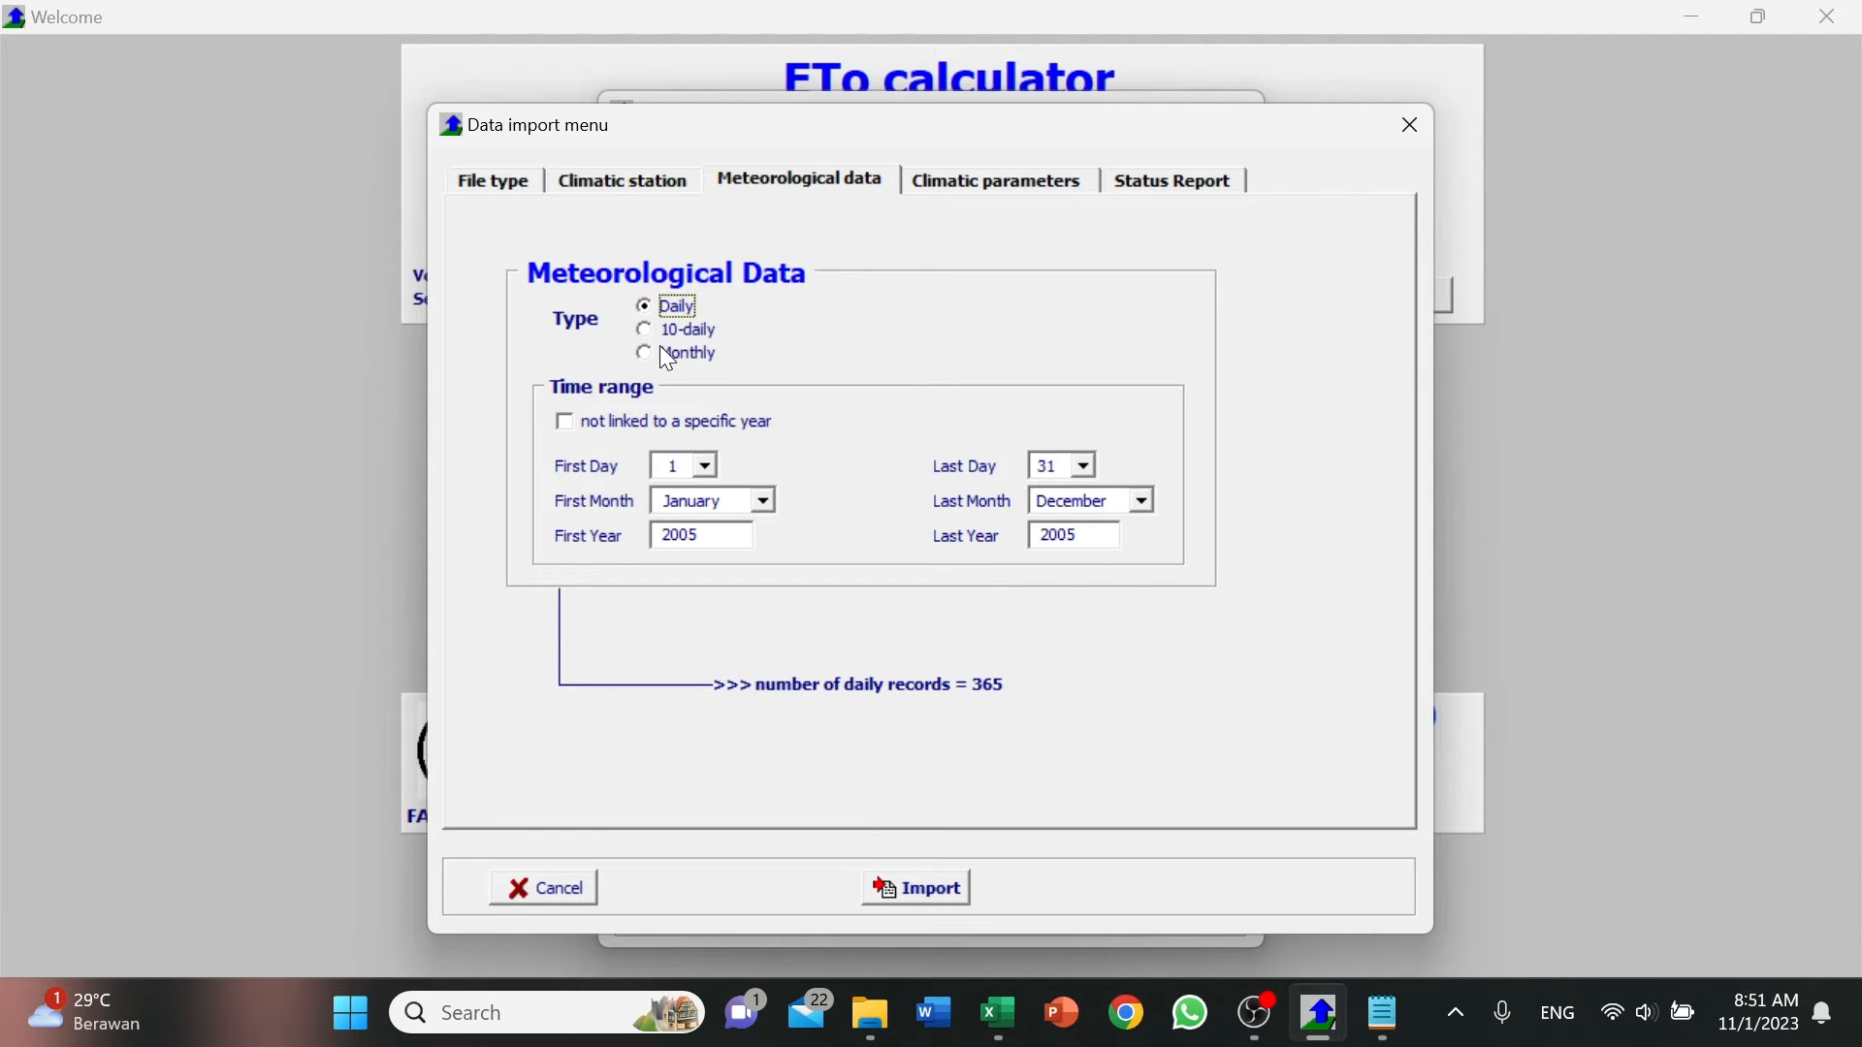
pyautogui.click(999, 1013)
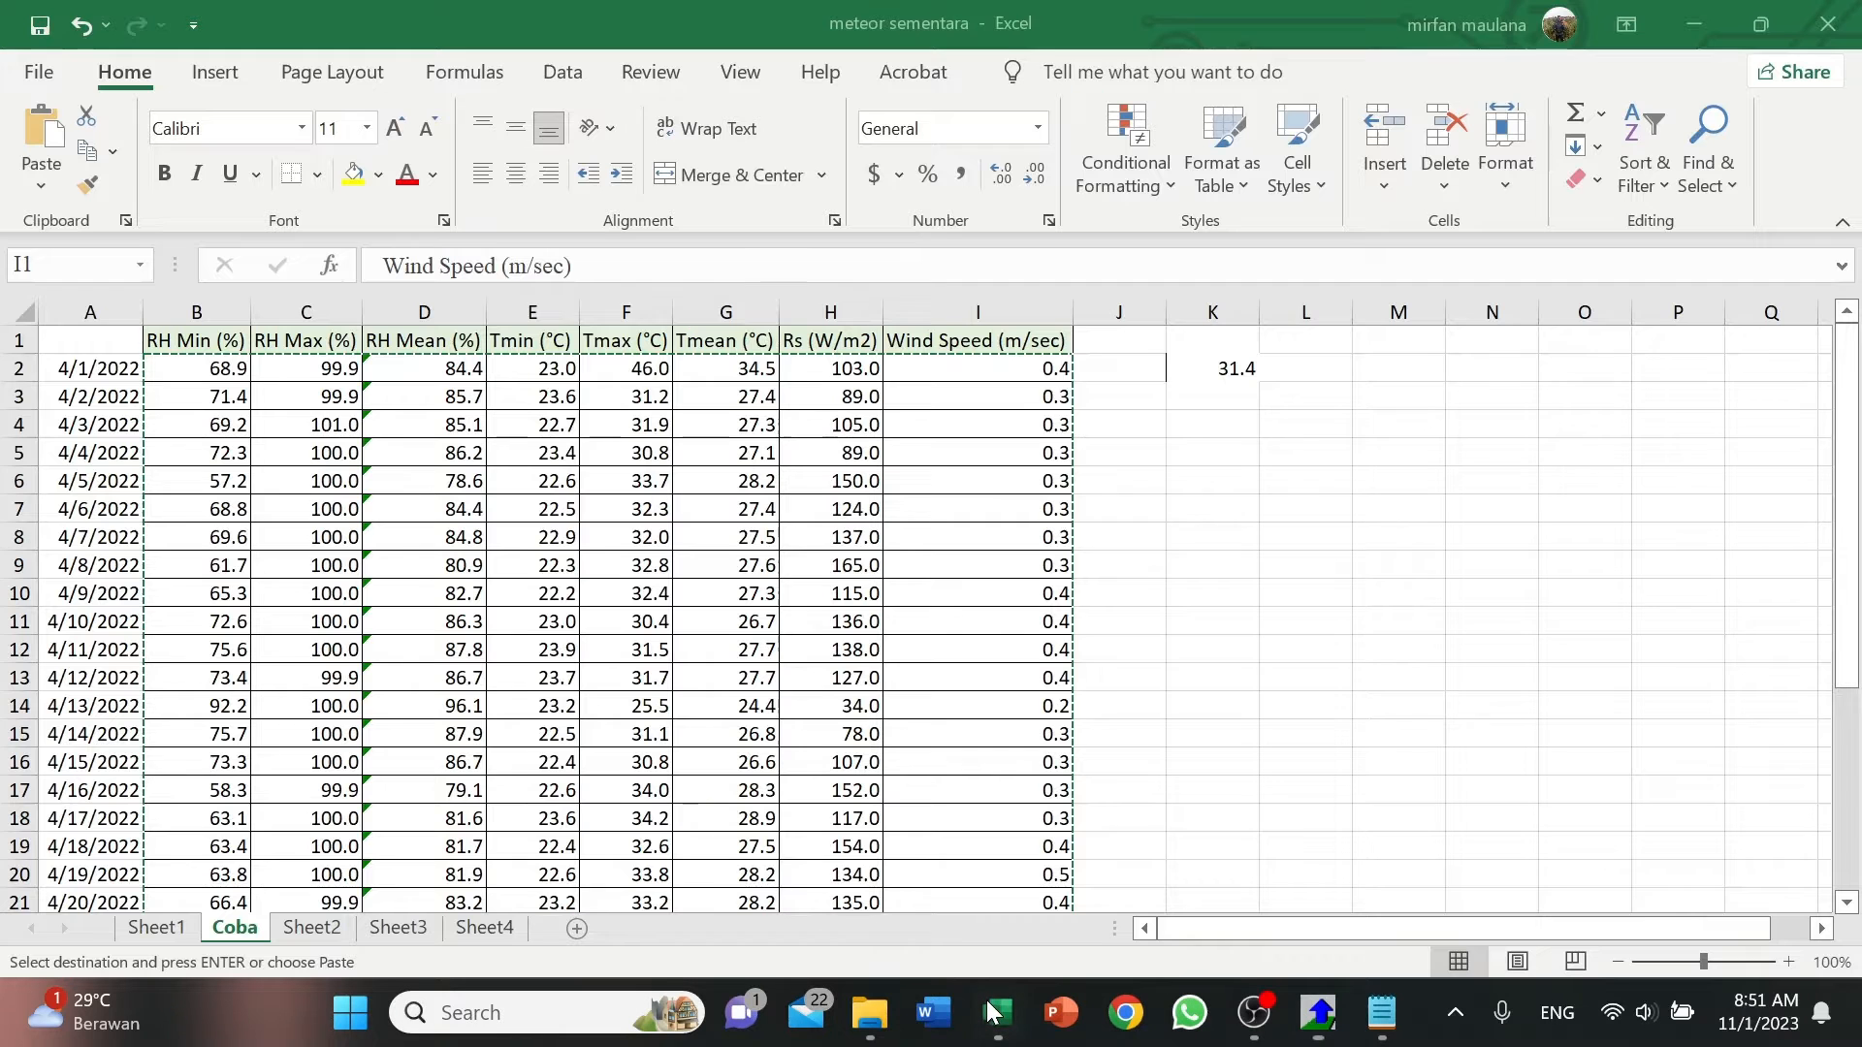
pyautogui.click(117, 370)
pyautogui.click(112, 399)
pyautogui.click(120, 453)
pyautogui.scroll(-4, 145, 630)
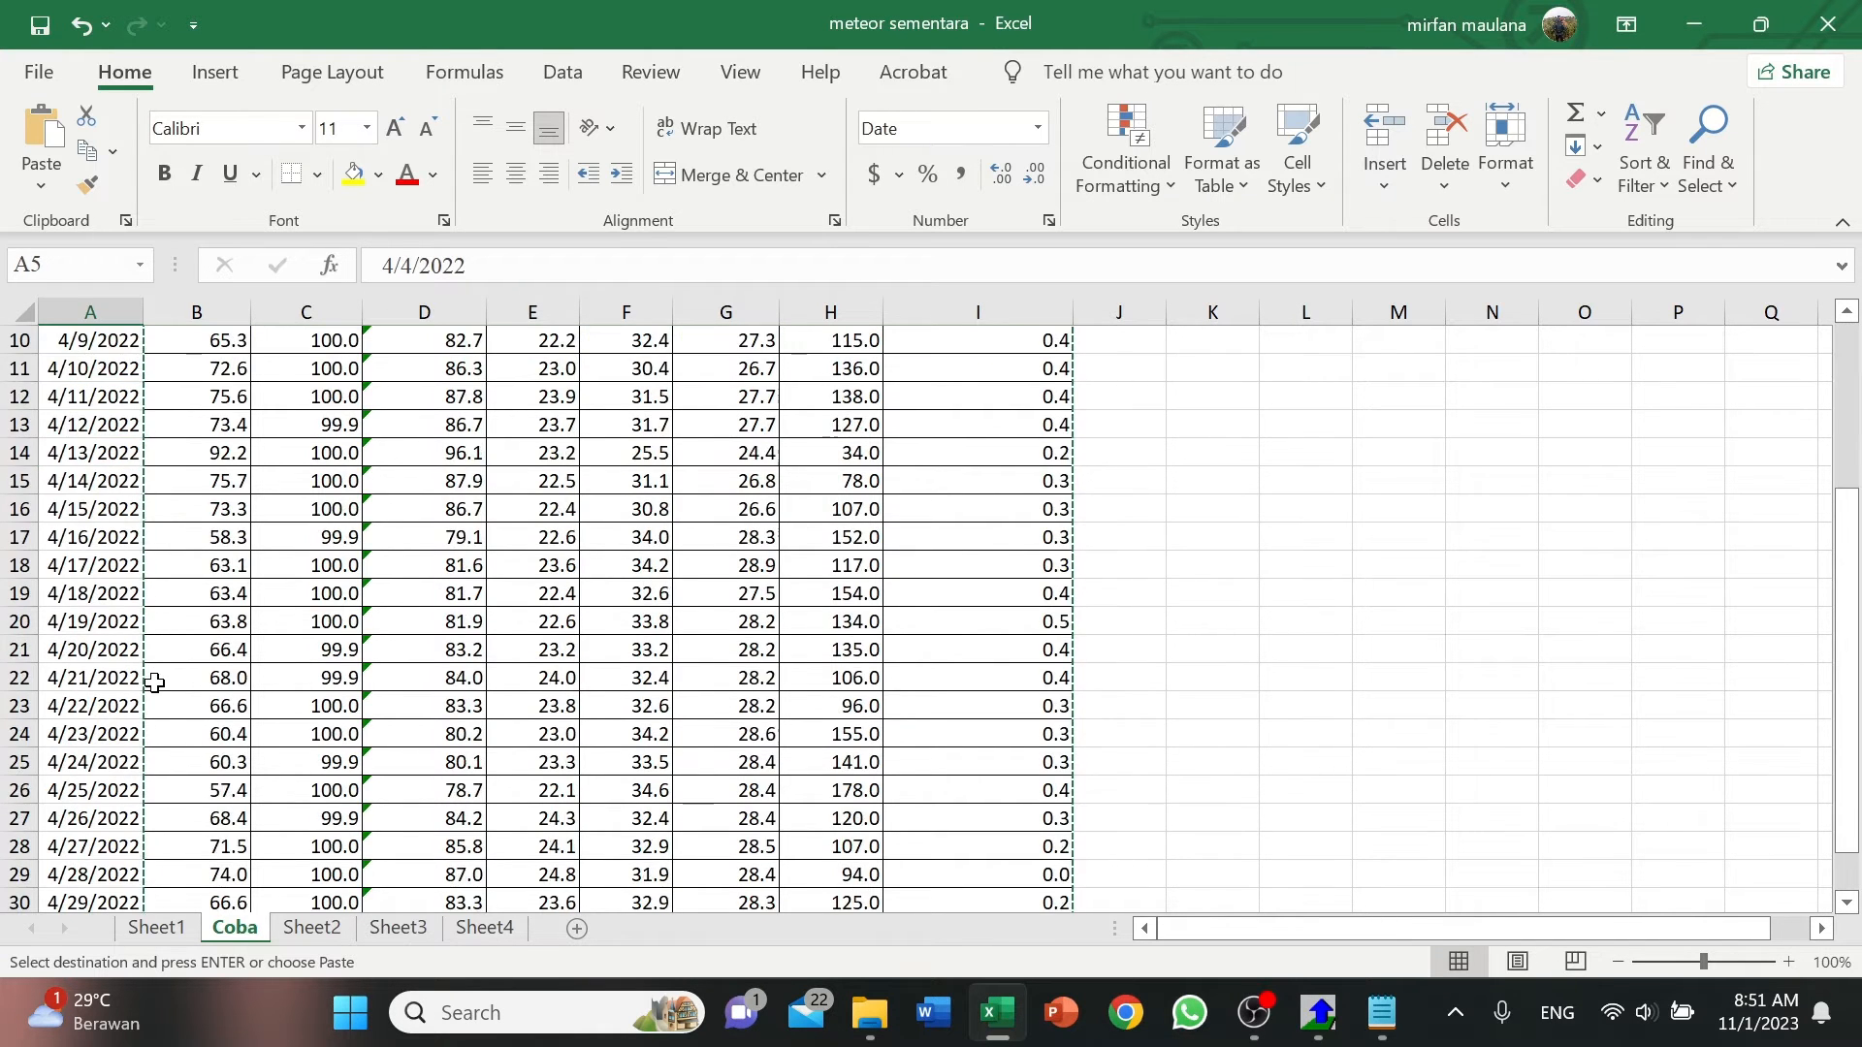
pyautogui.scroll(4, 463, 763)
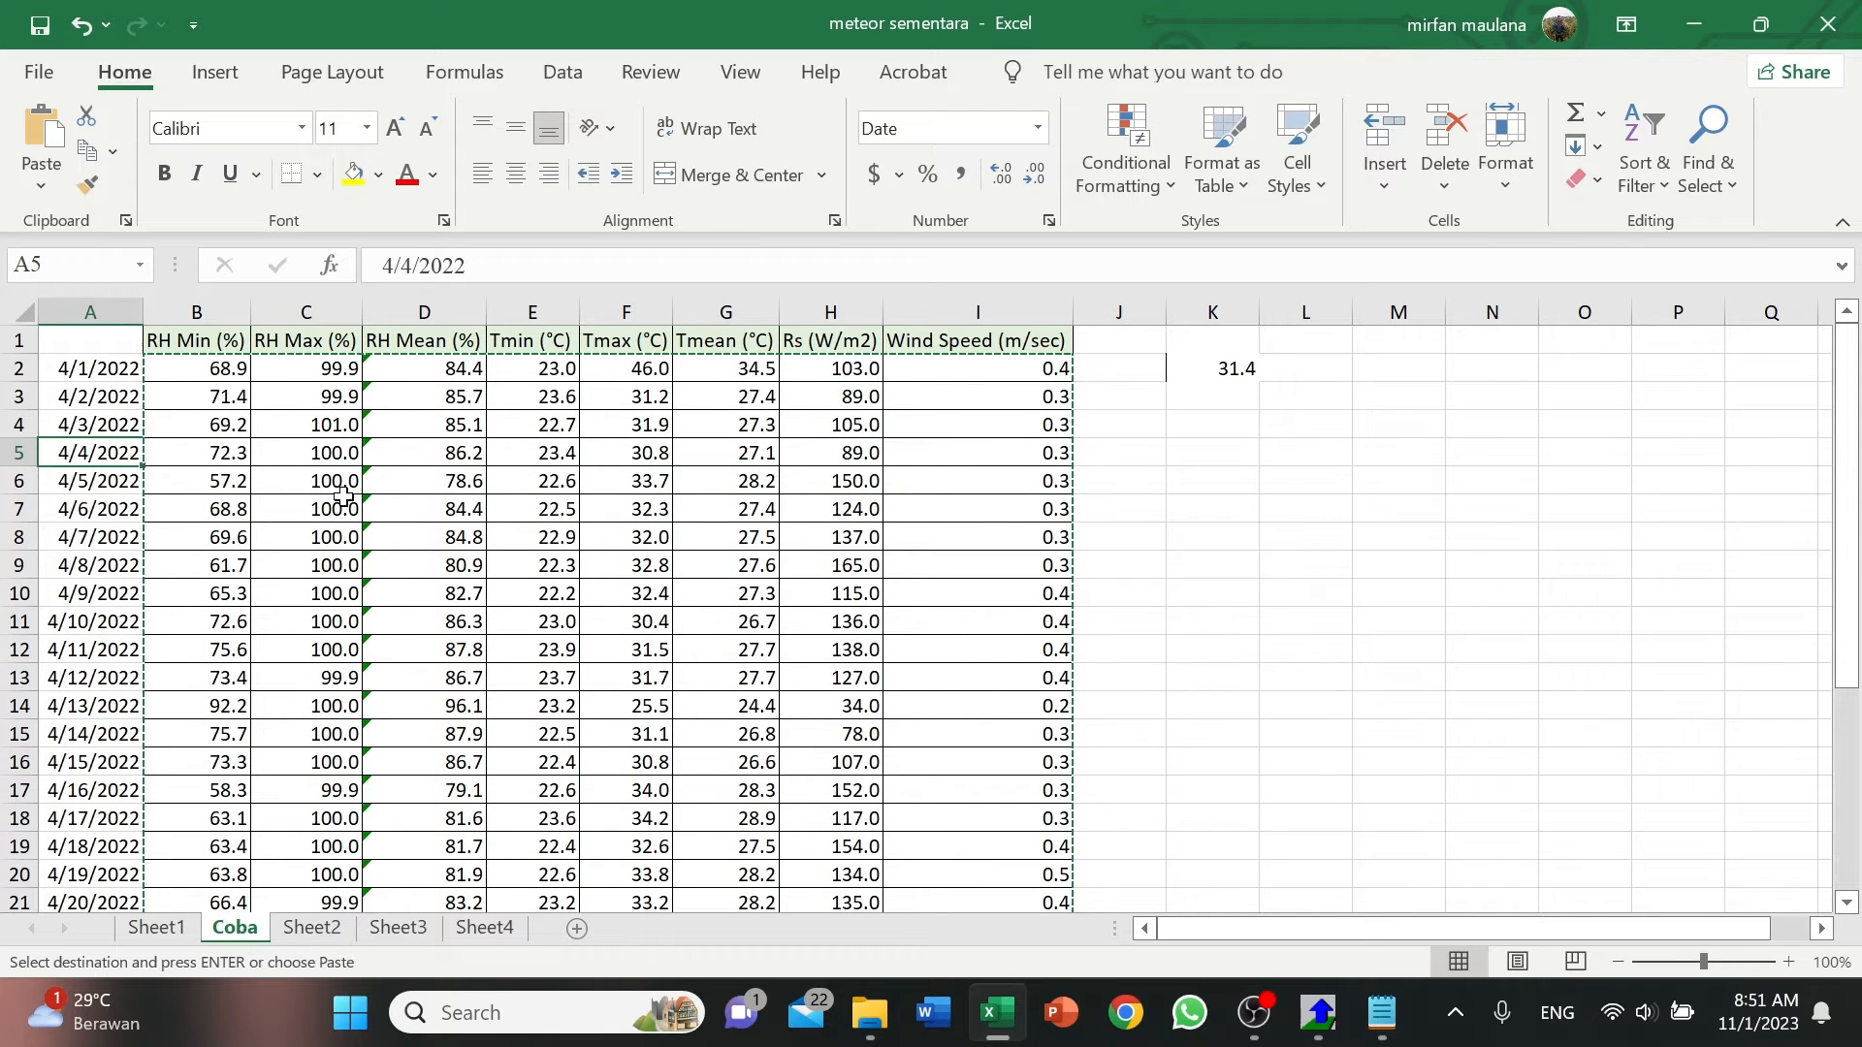
pyautogui.click(1320, 1014)
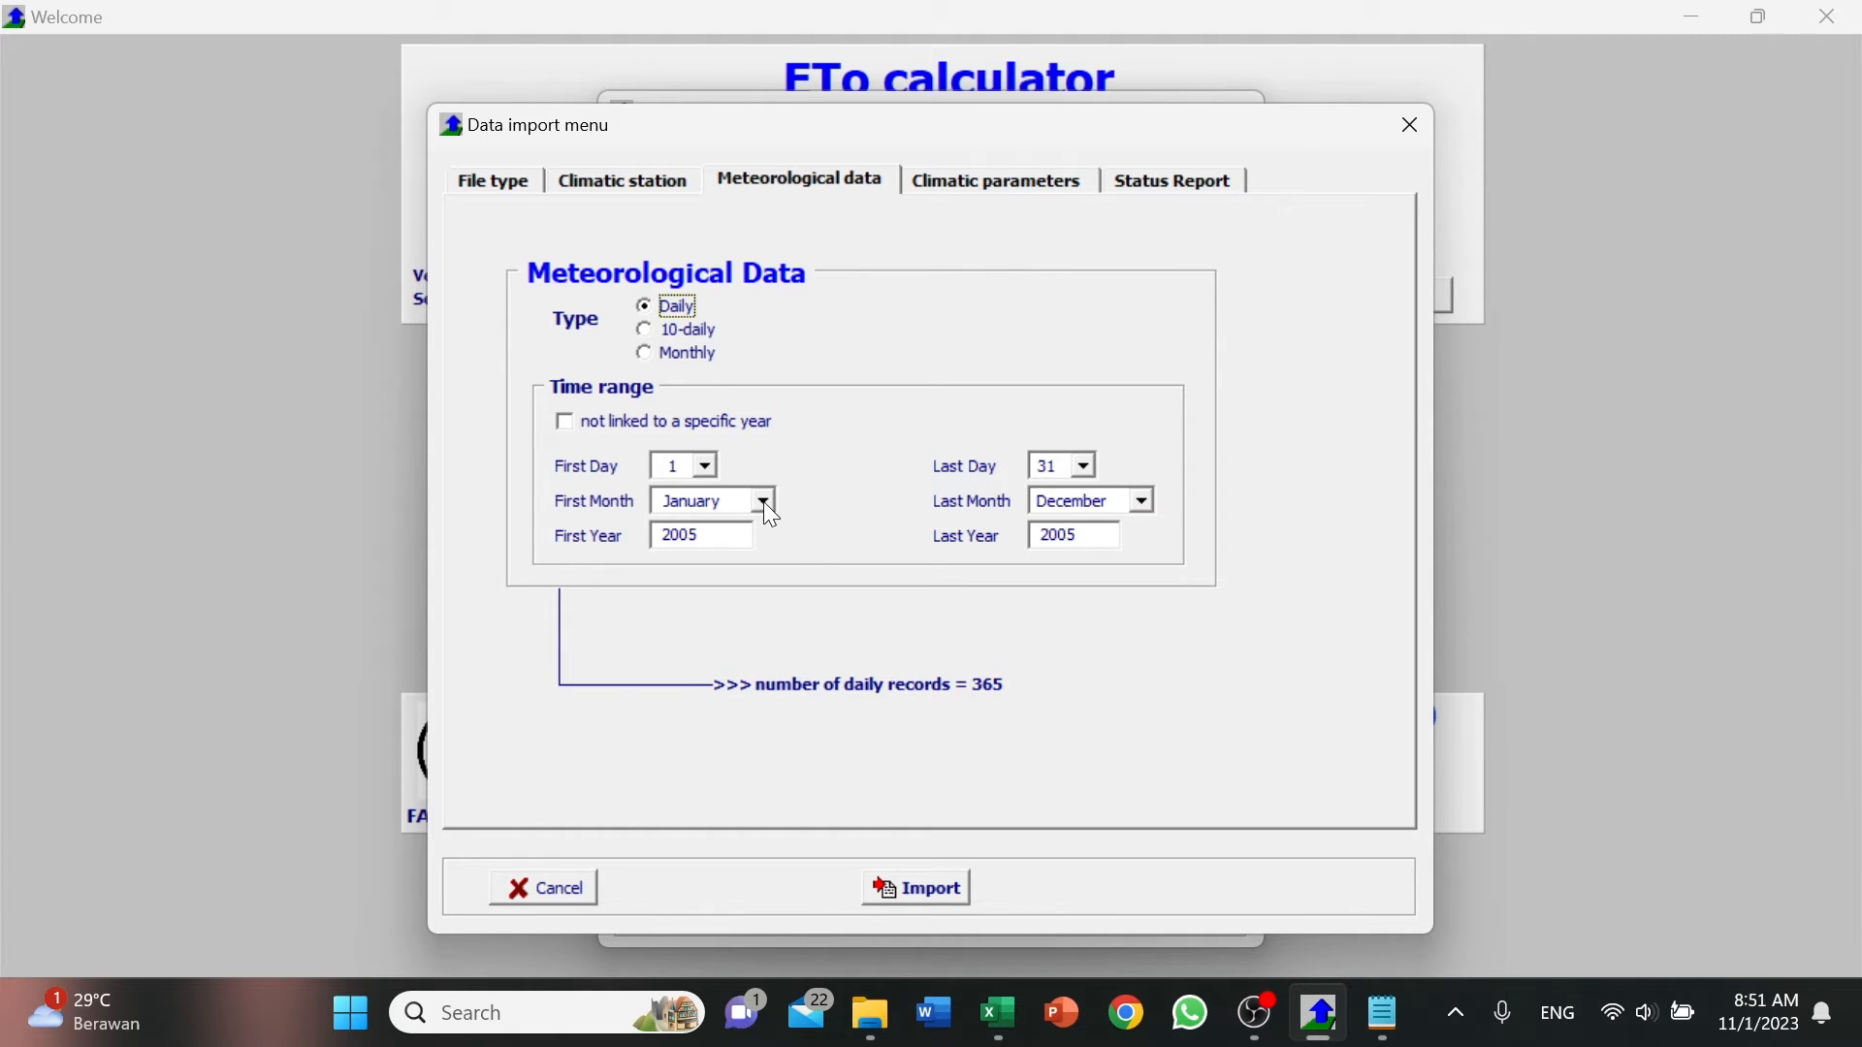
# Set the meteorological data's time range as not linked to a specific year.
pyautogui.click(566, 425)
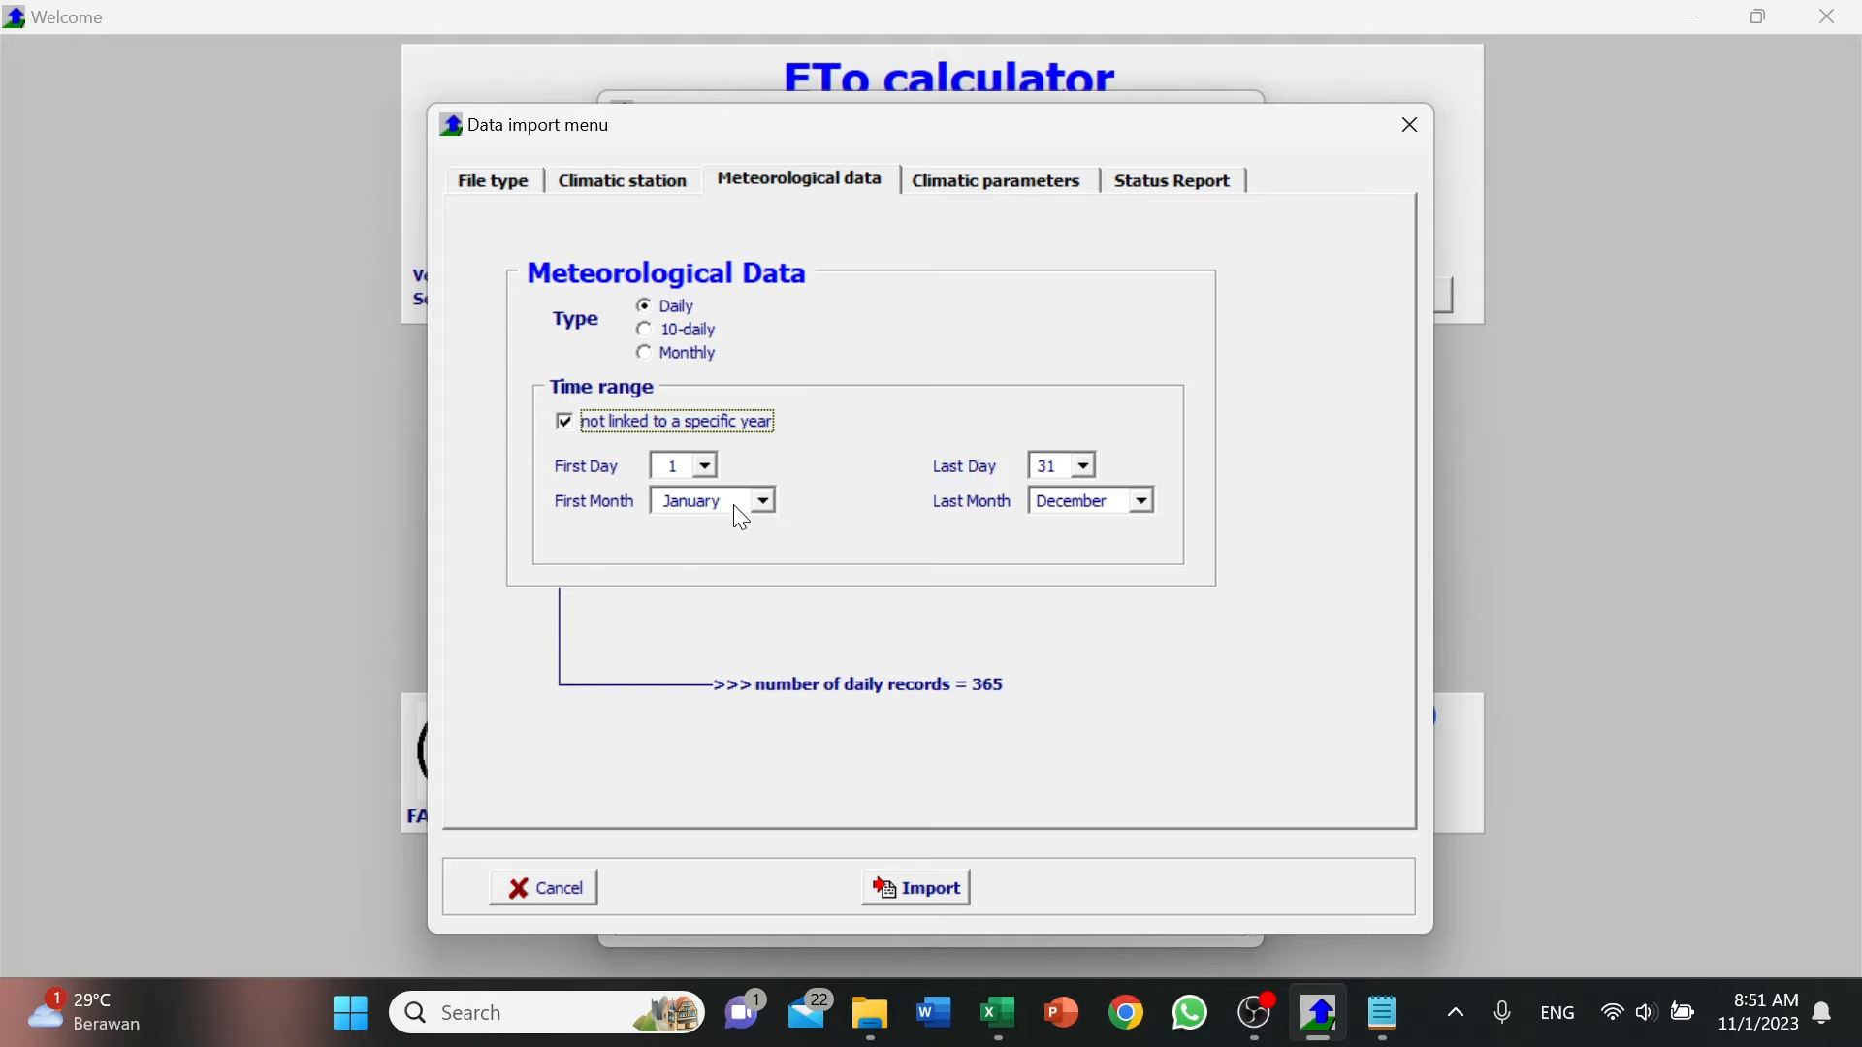
pyautogui.click(567, 424)
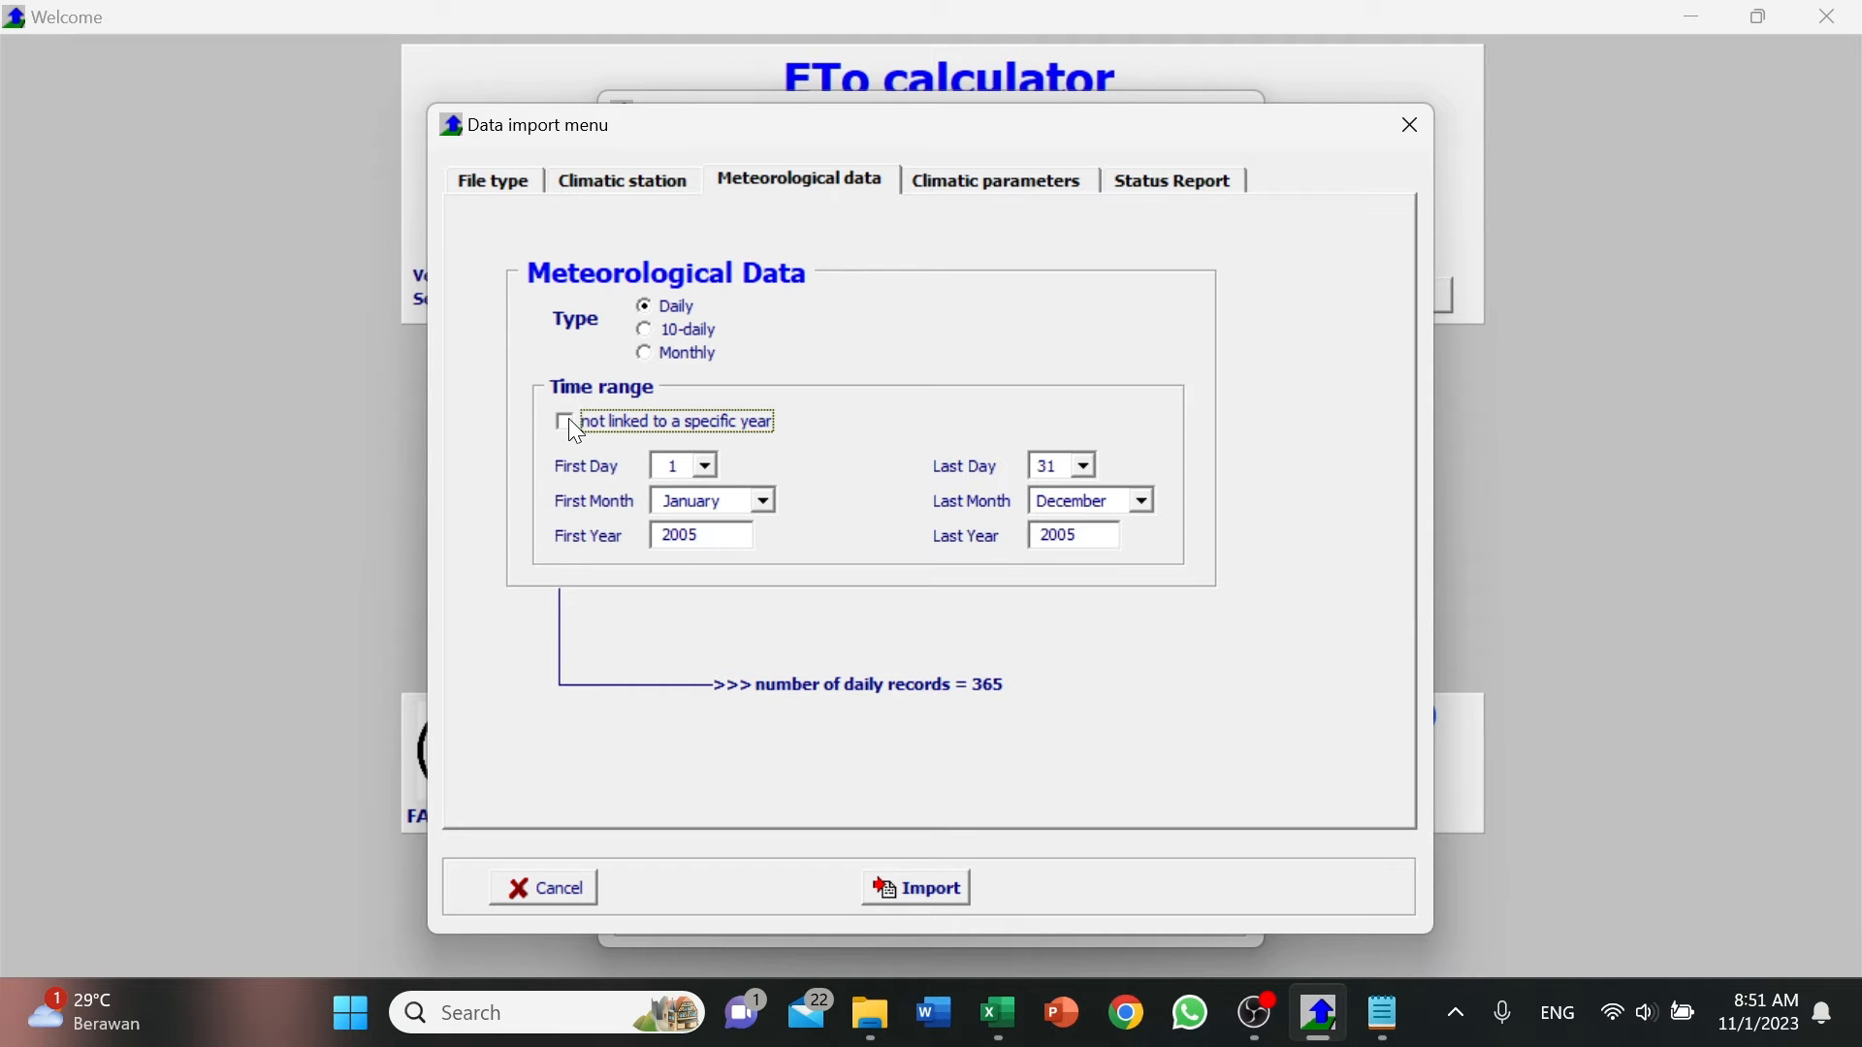
pyautogui.doubleClick(711, 536)
pyautogui.click(1091, 535)
pyautogui.doubleClick(1091, 535)
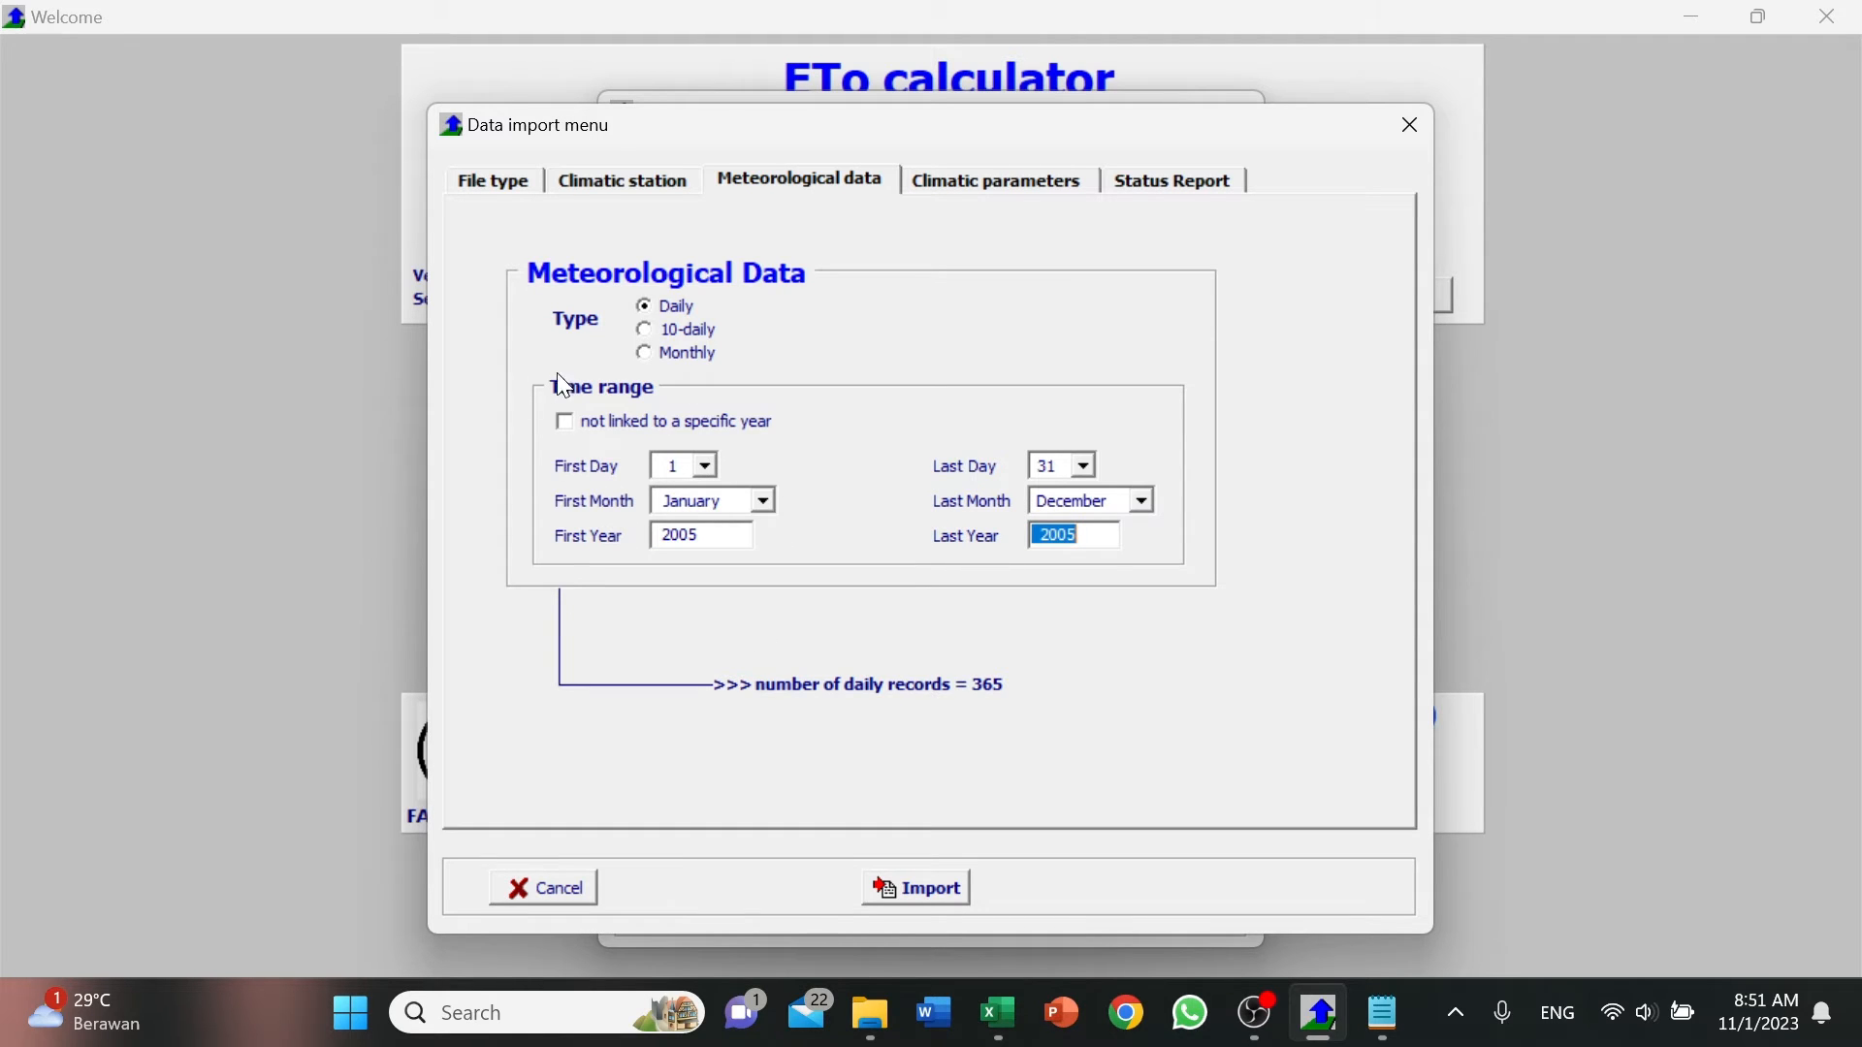
pyautogui.click(566, 421)
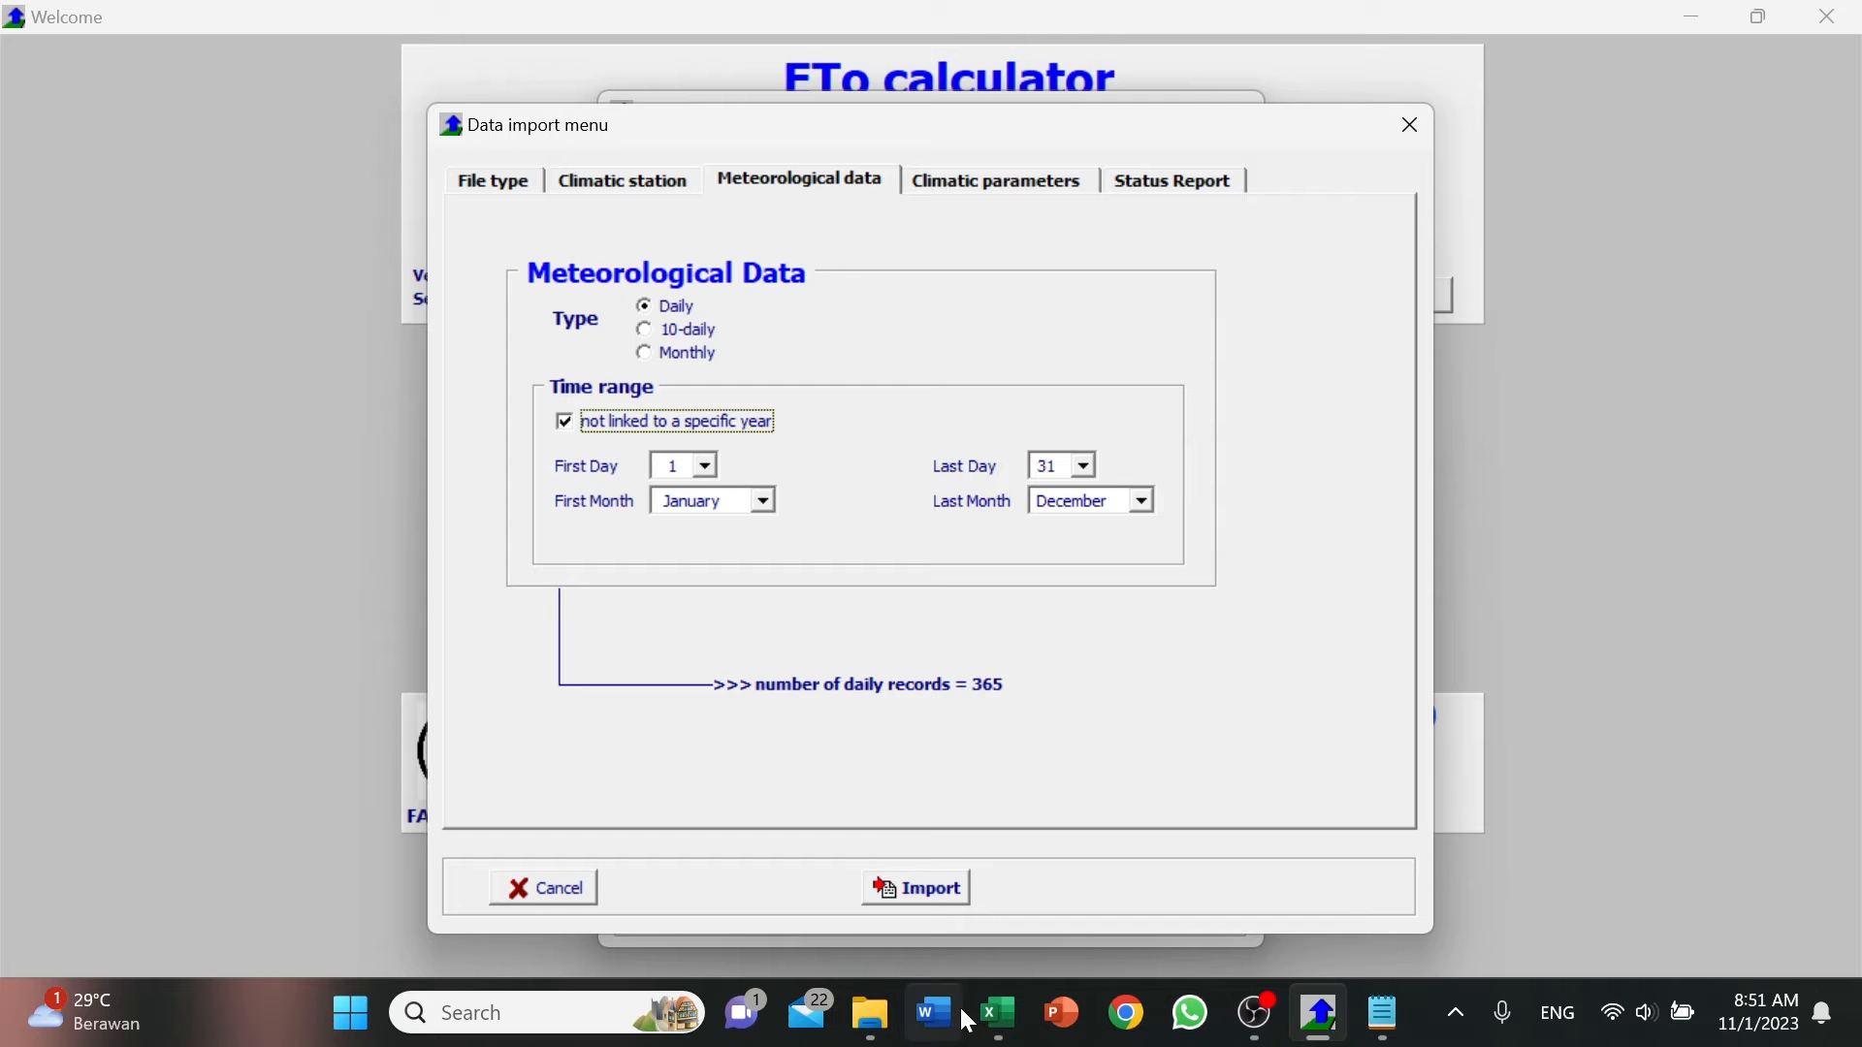
# Review the daily records down to the last date in the Excel sheet, and return to ETo Calculator.
pyautogui.click(996, 1031)
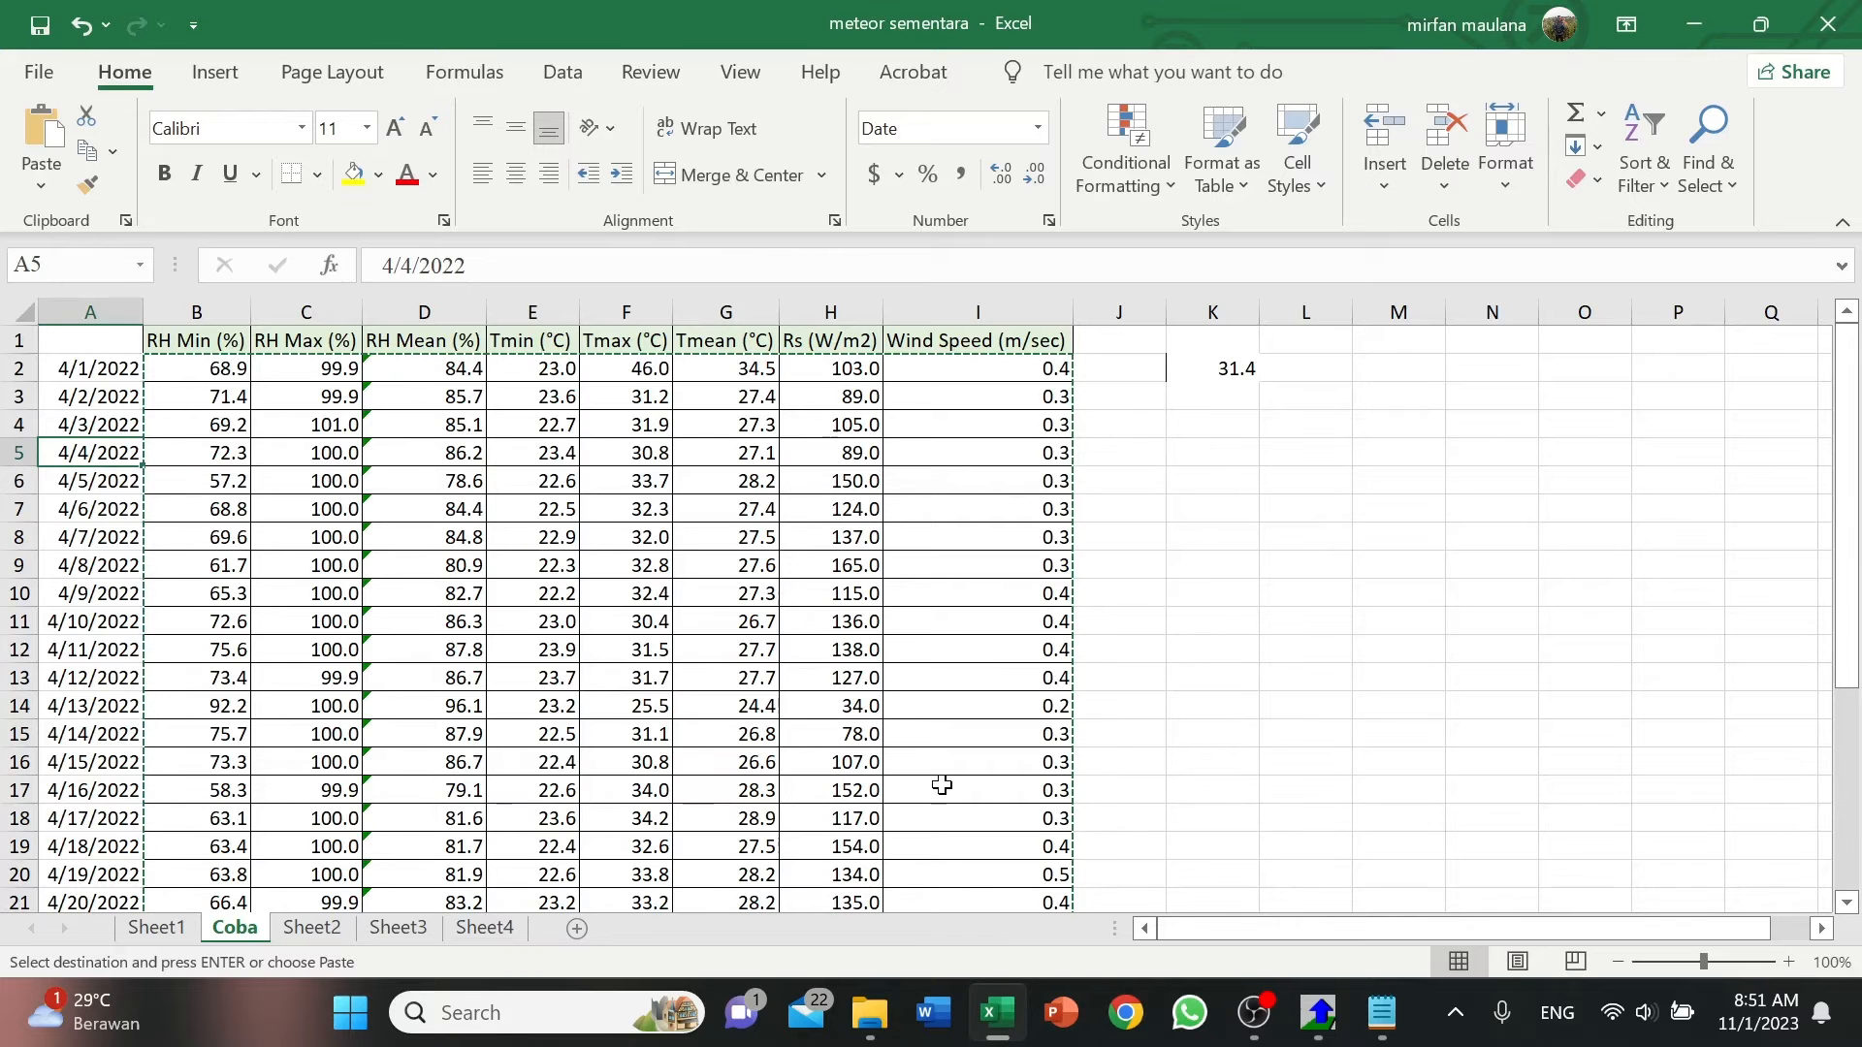
pyautogui.click(359, 433)
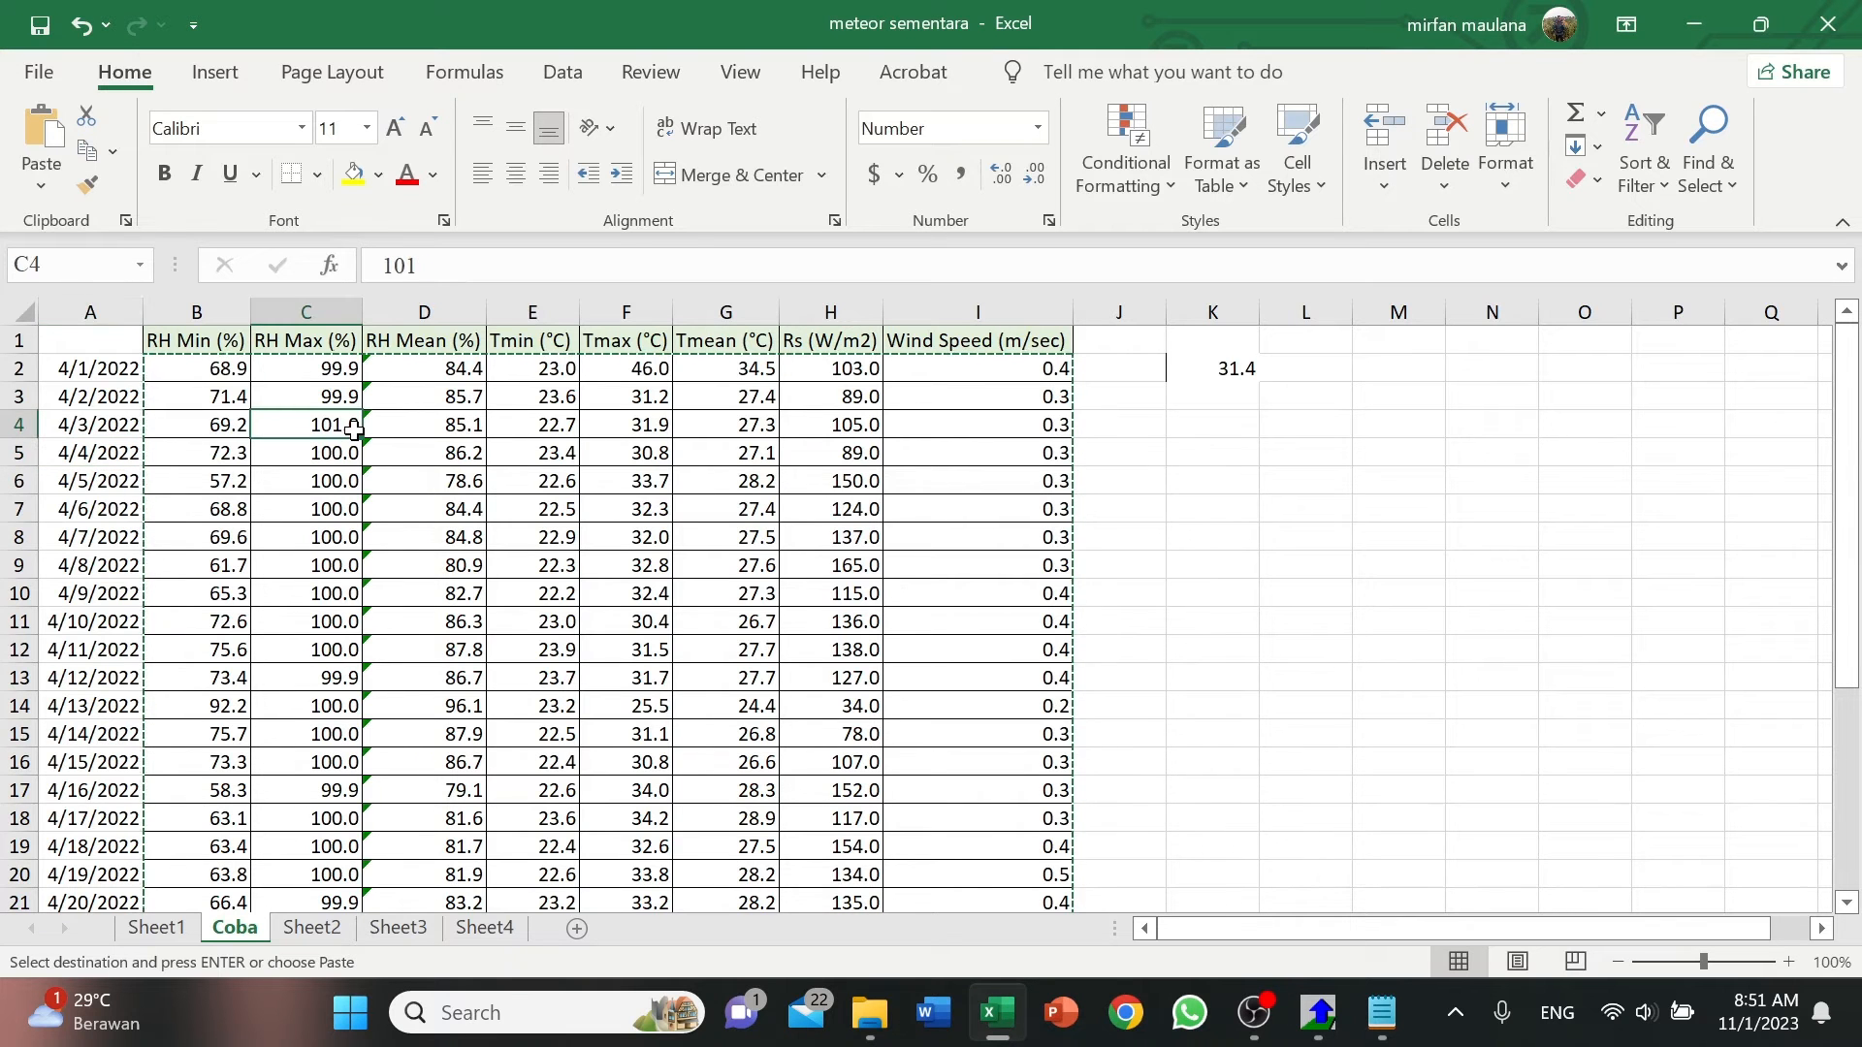
pyautogui.click(229, 374)
pyautogui.scroll(-4, 262, 679)
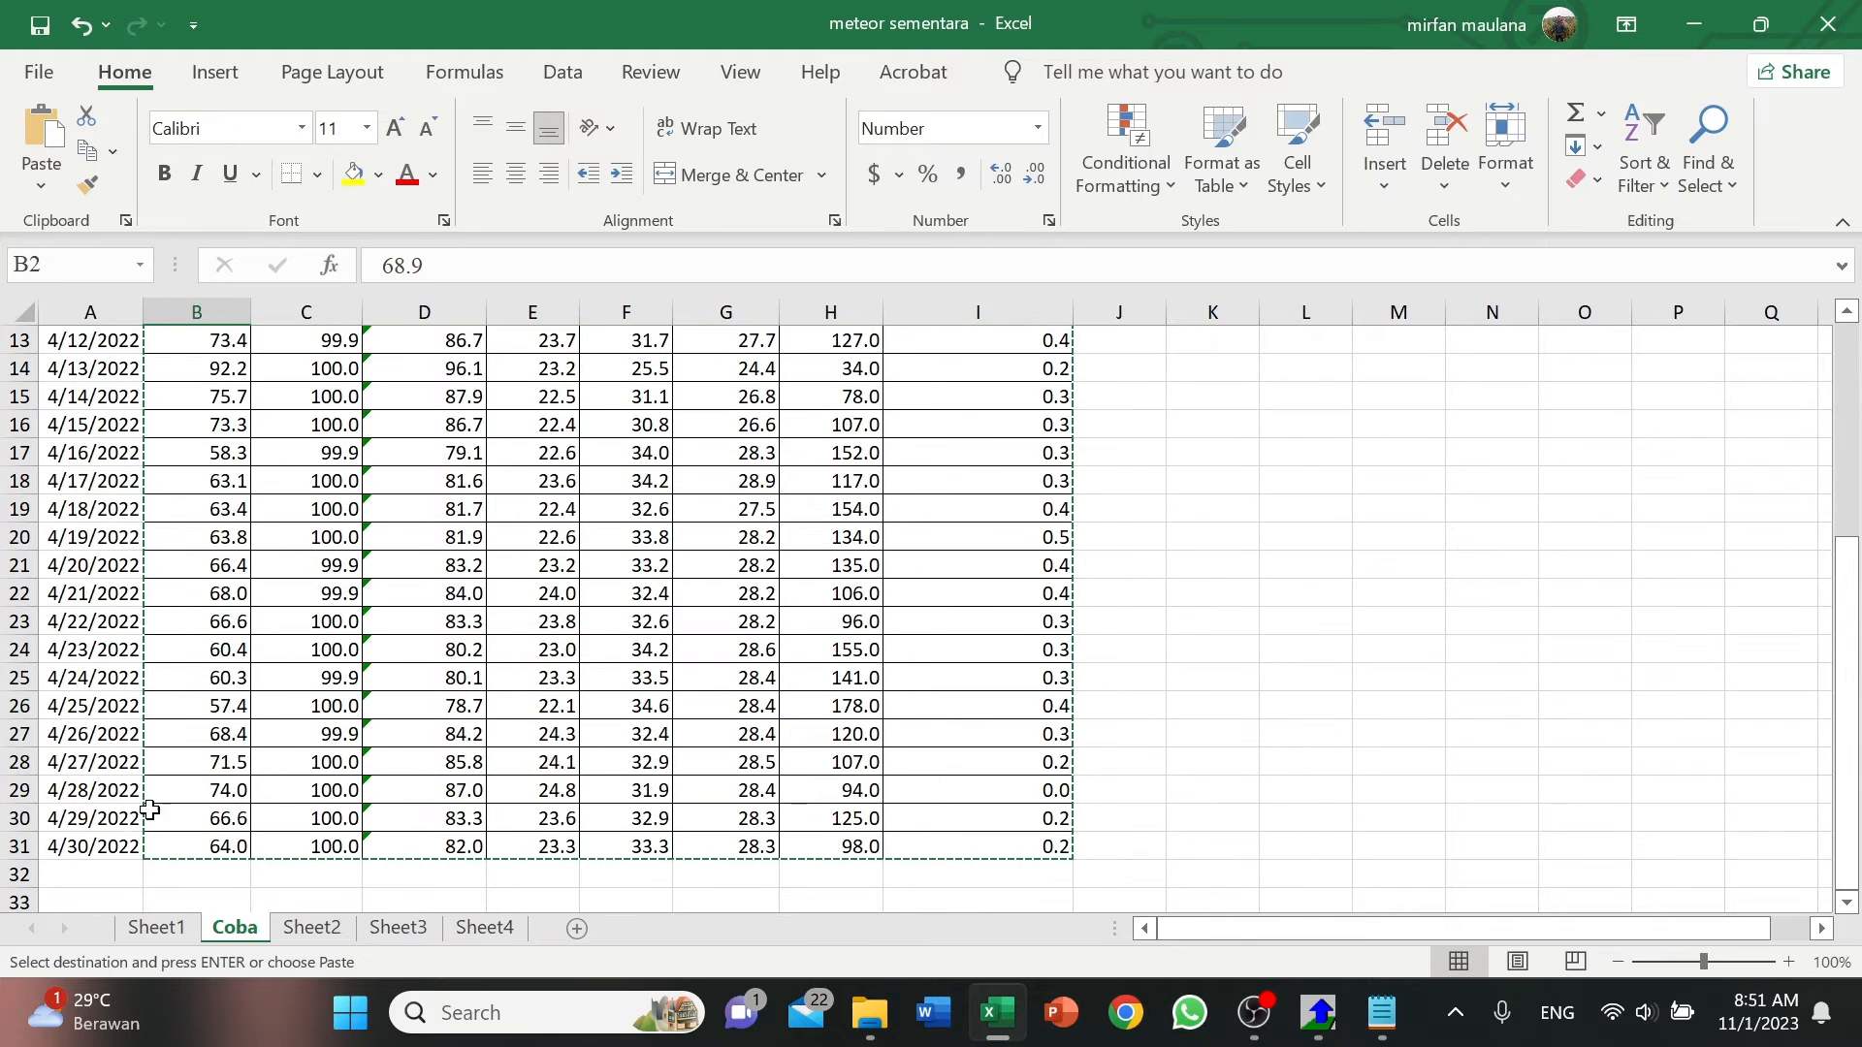
pyautogui.click(1320, 1013)
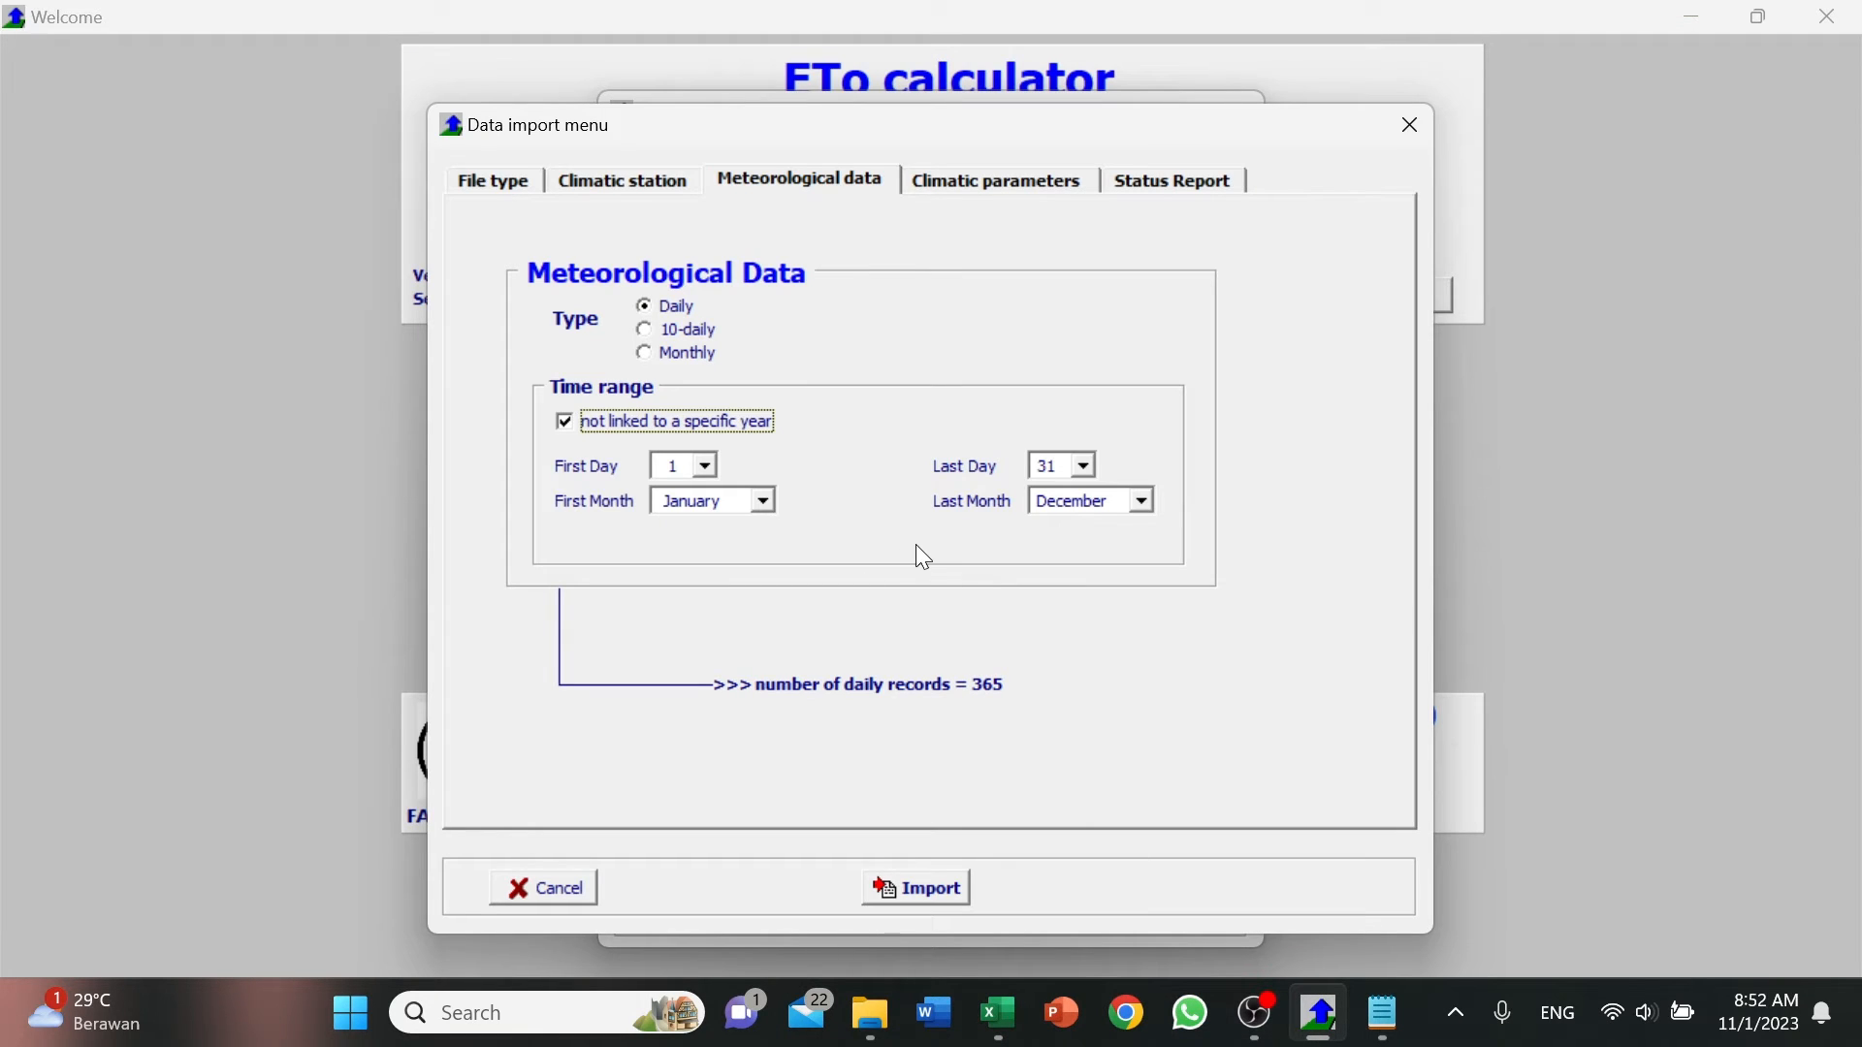
# Set the first month of the time range to April and its end to 30 April.
pyautogui.click(747, 503)
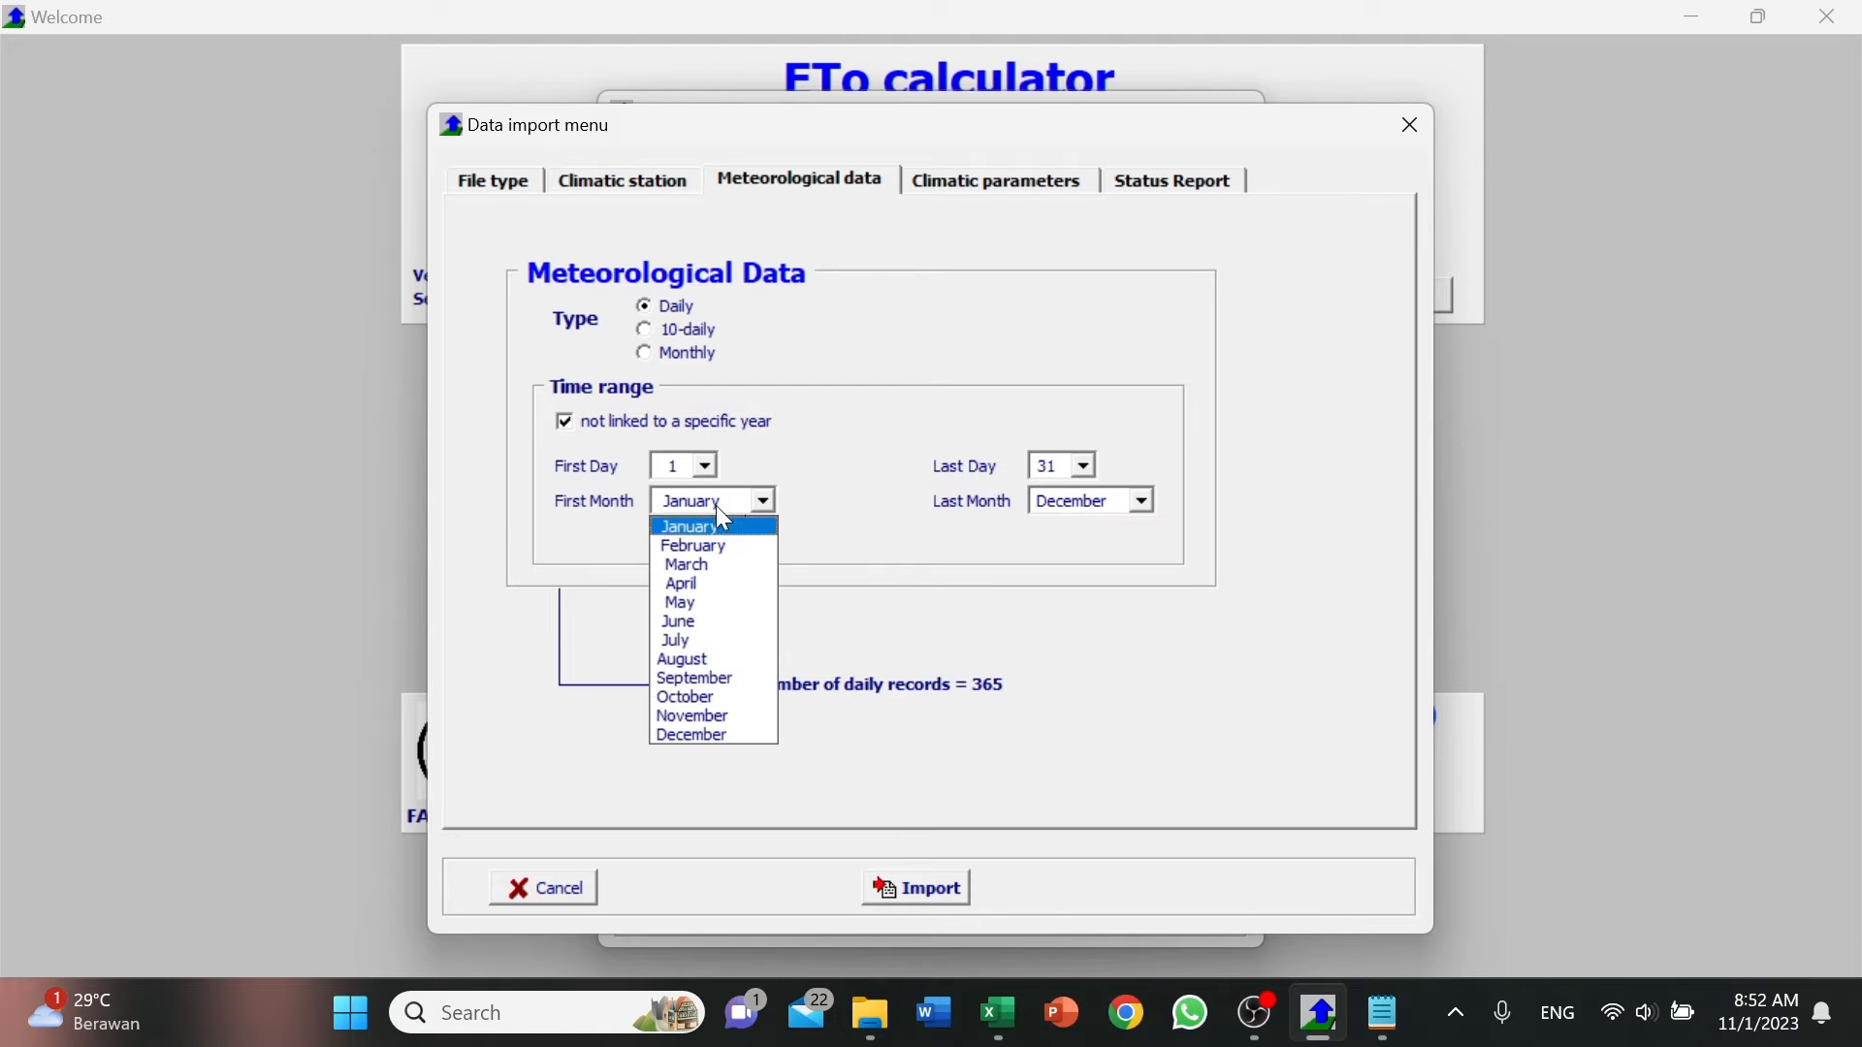
pyautogui.click(692, 585)
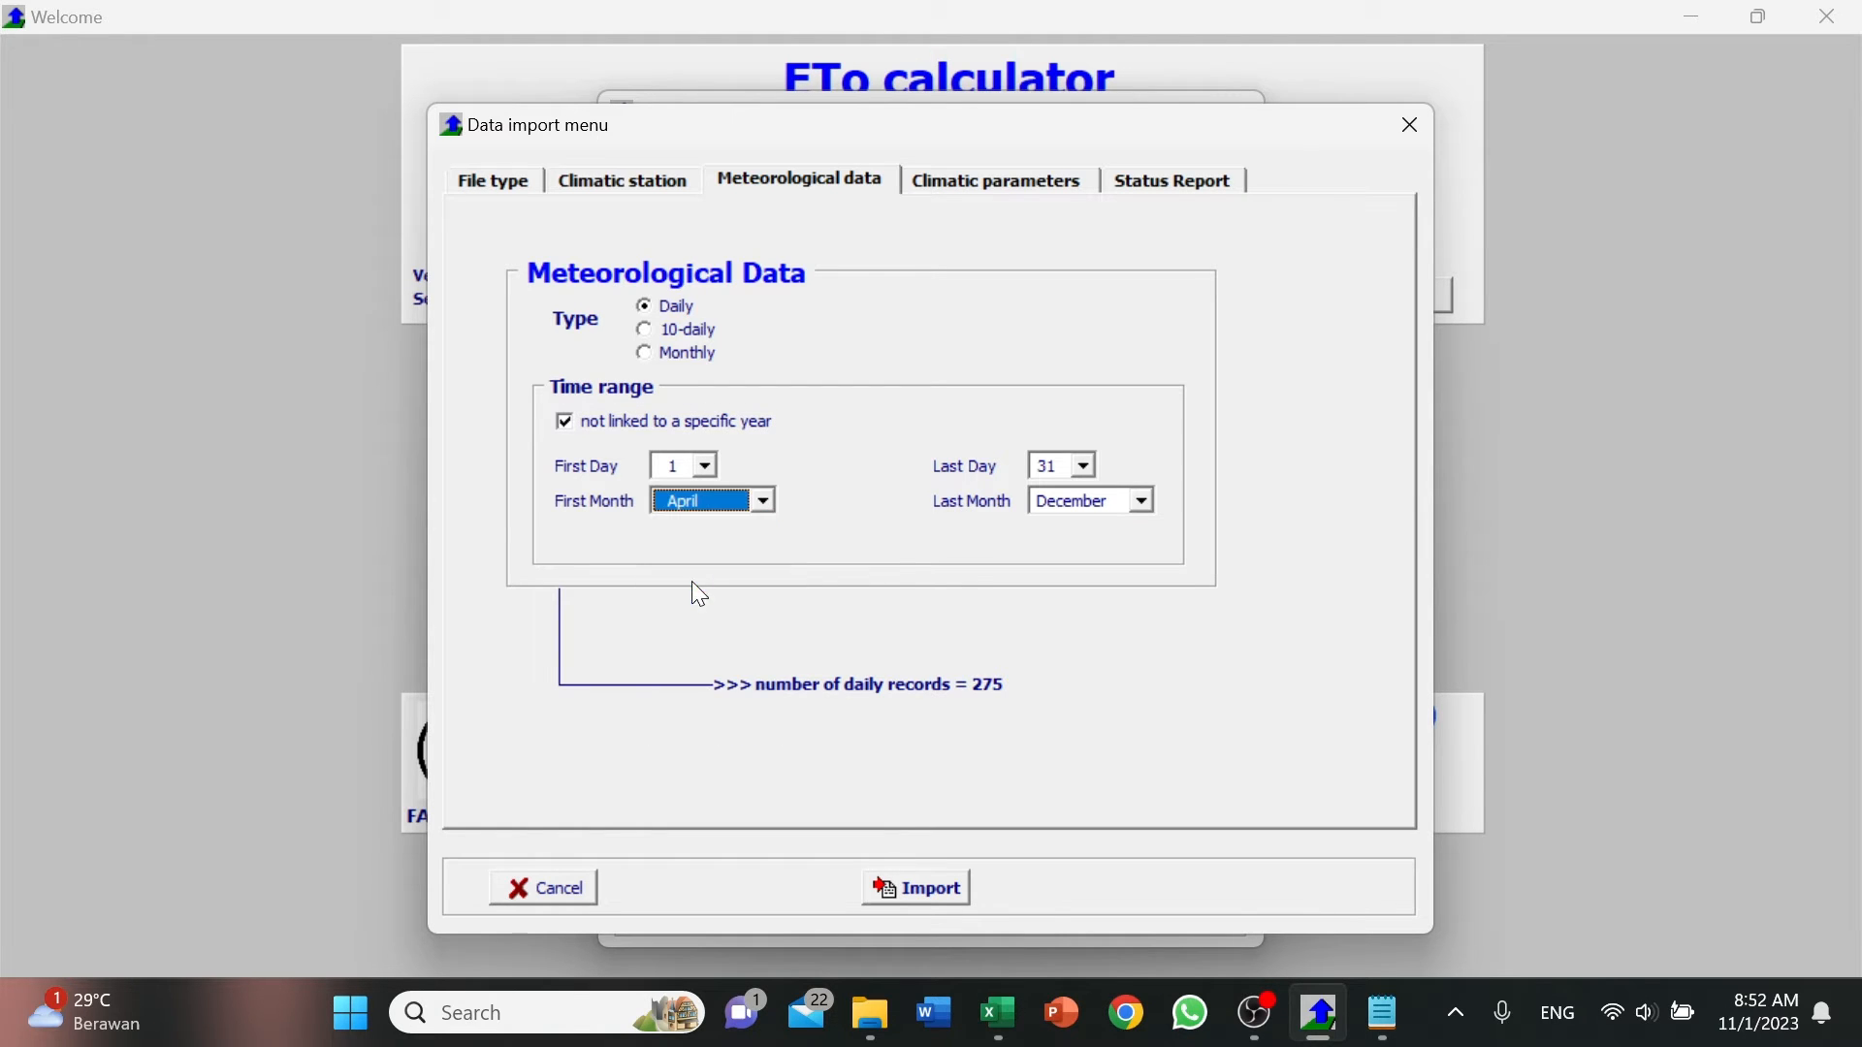
pyautogui.click(1084, 467)
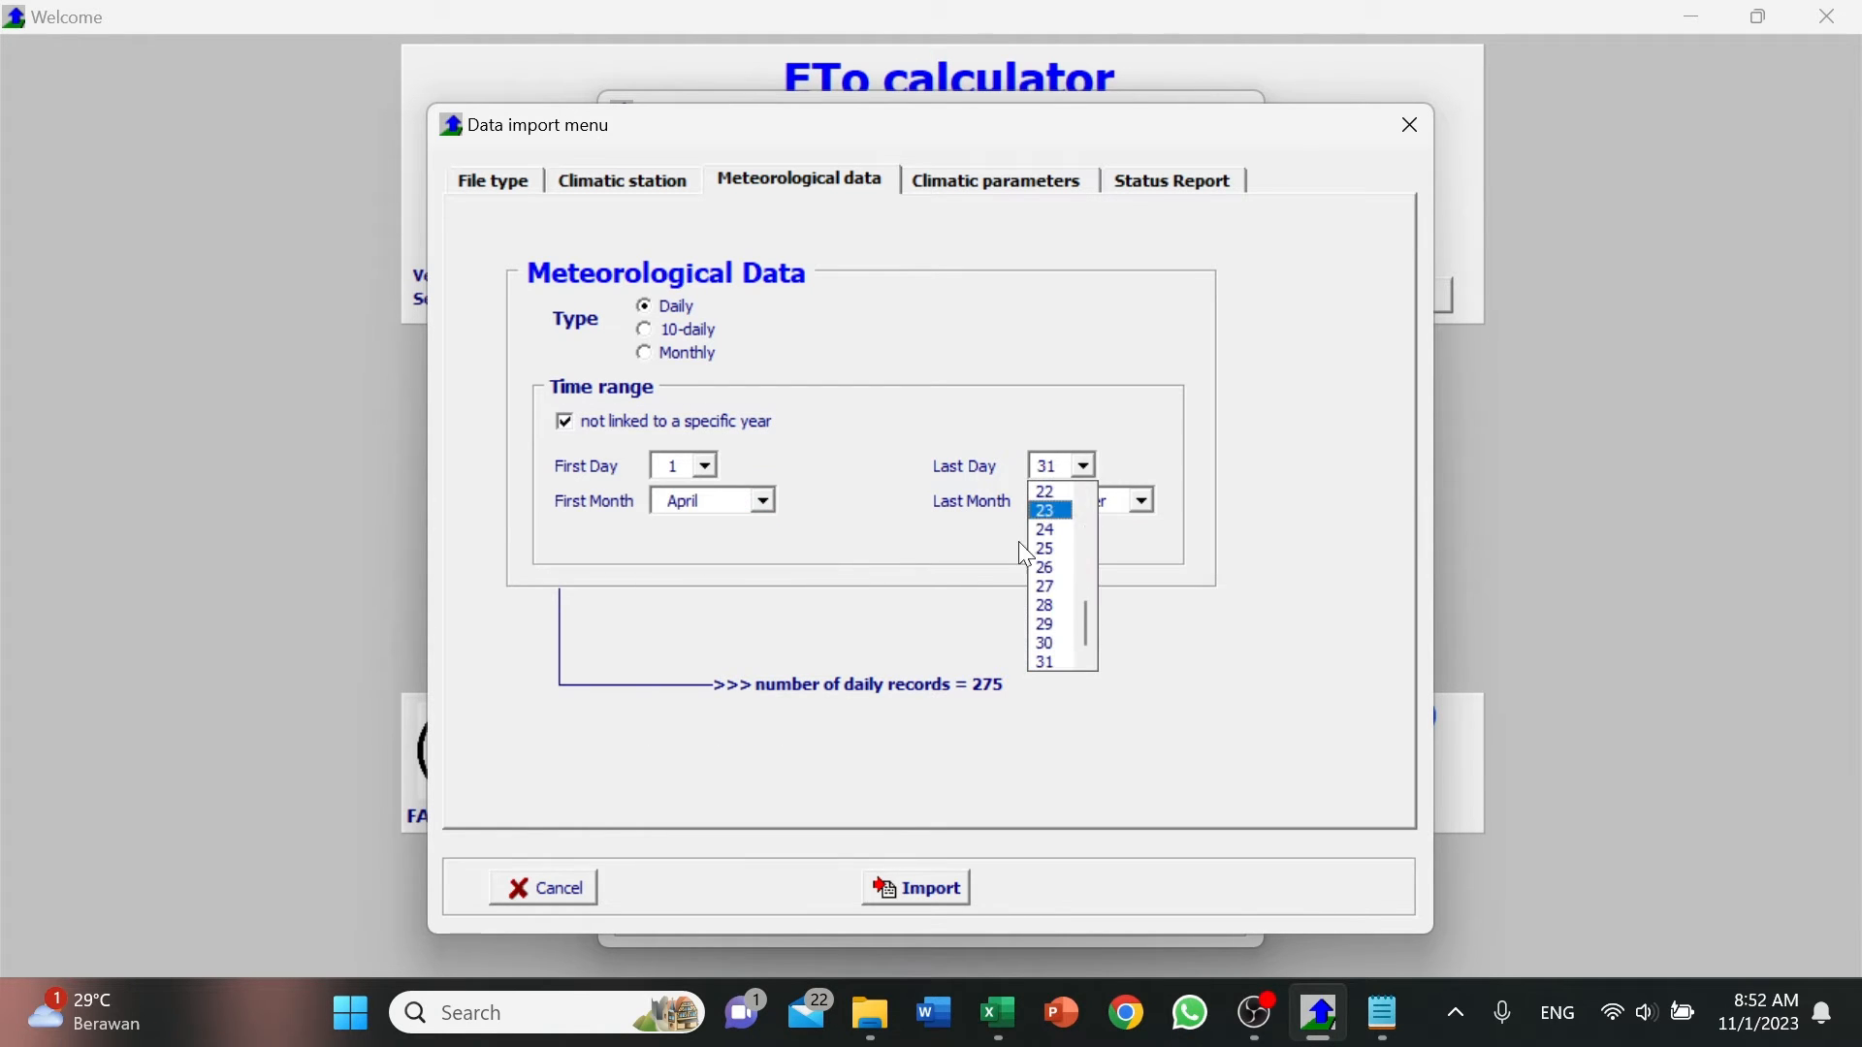
pyautogui.click(1052, 646)
pyautogui.click(1095, 502)
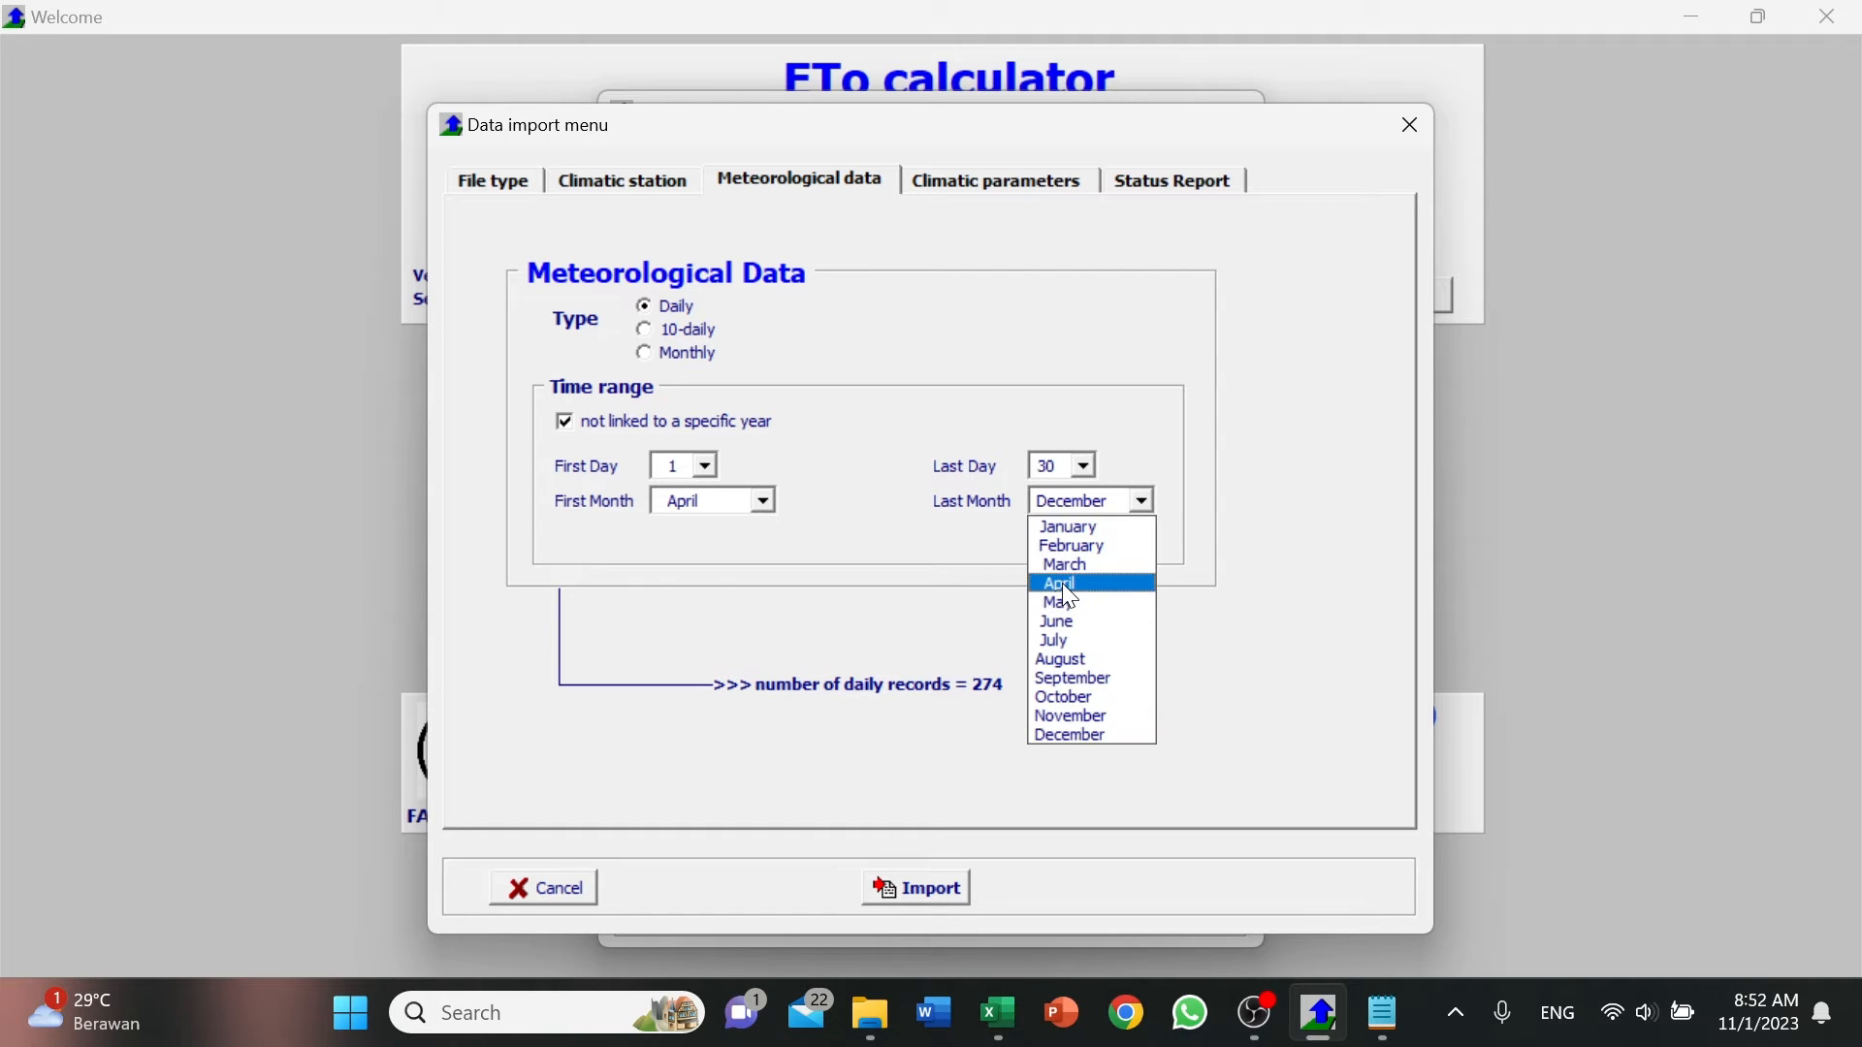
pyautogui.click(1063, 586)
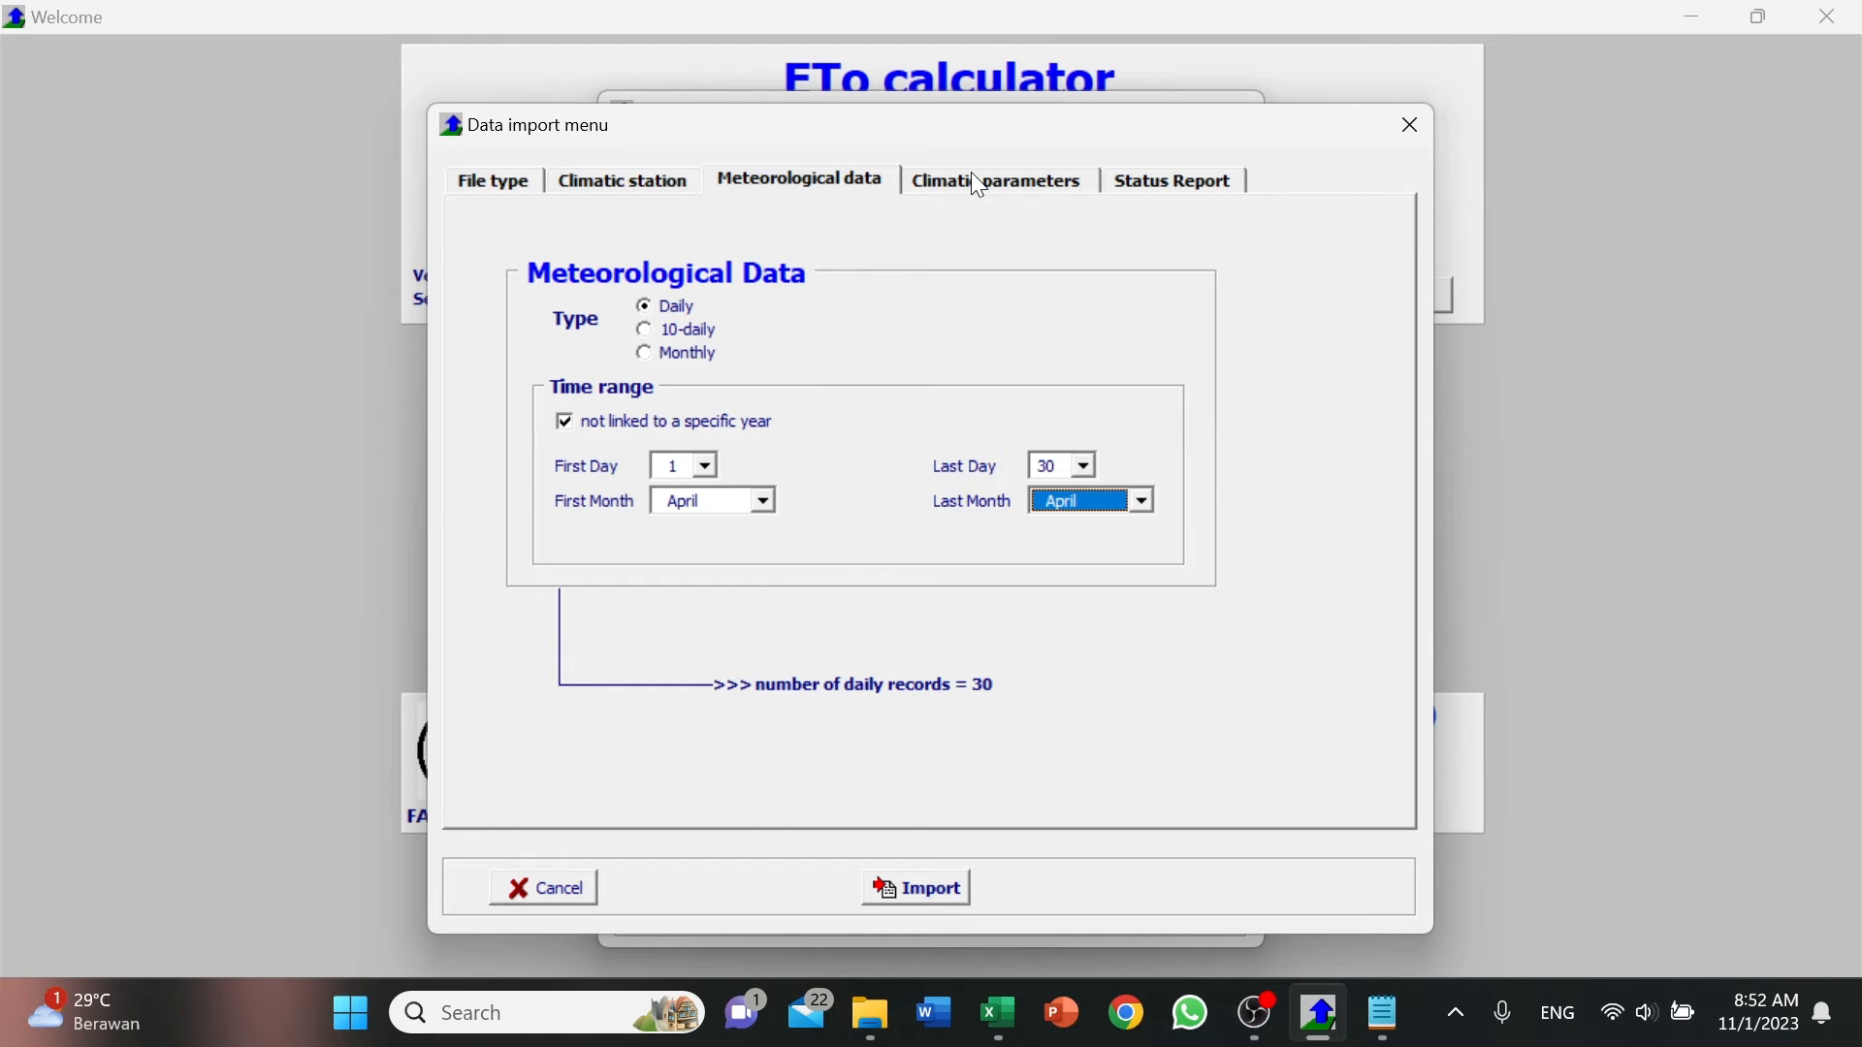
# Open the climatic parameters settings, review the order of the parameter headers in the Excel sheet, and return to ETo Calculator.
pyautogui.click(991, 192)
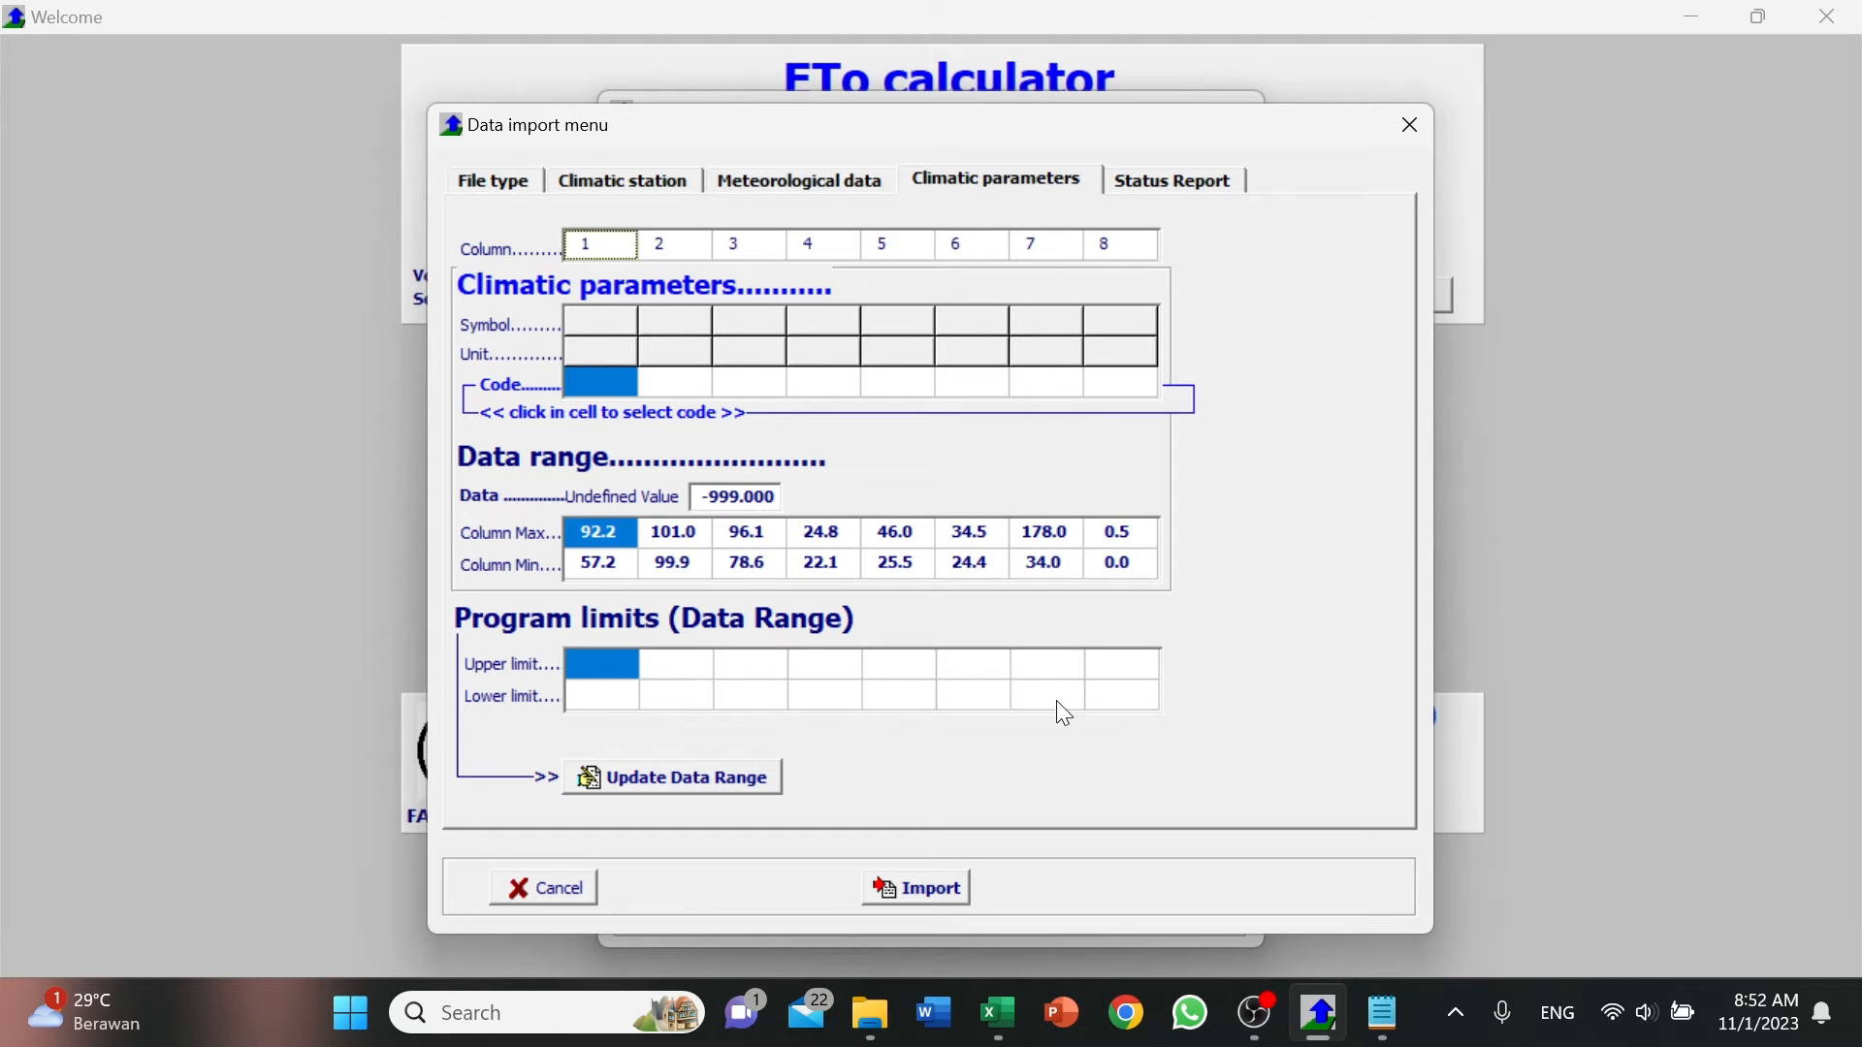
pyautogui.click(991, 1020)
pyautogui.scroll(4, 582, 582)
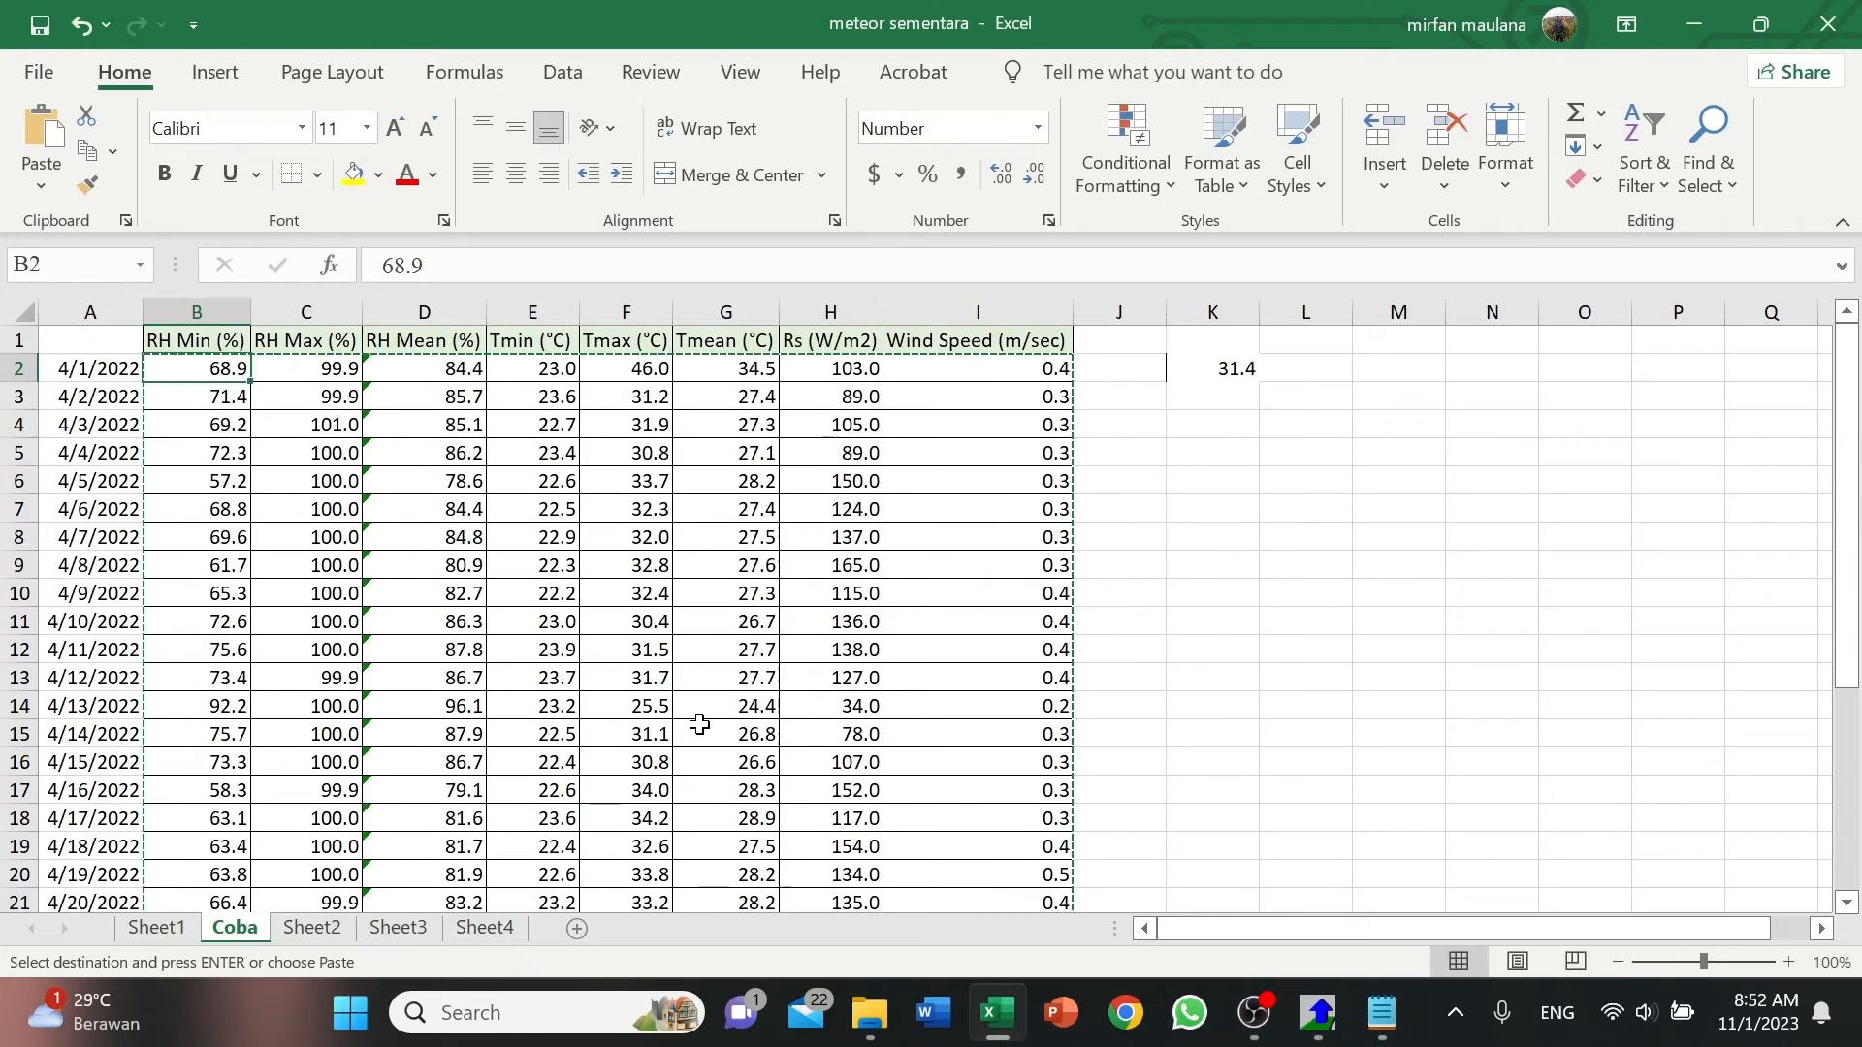
pyautogui.click(224, 341)
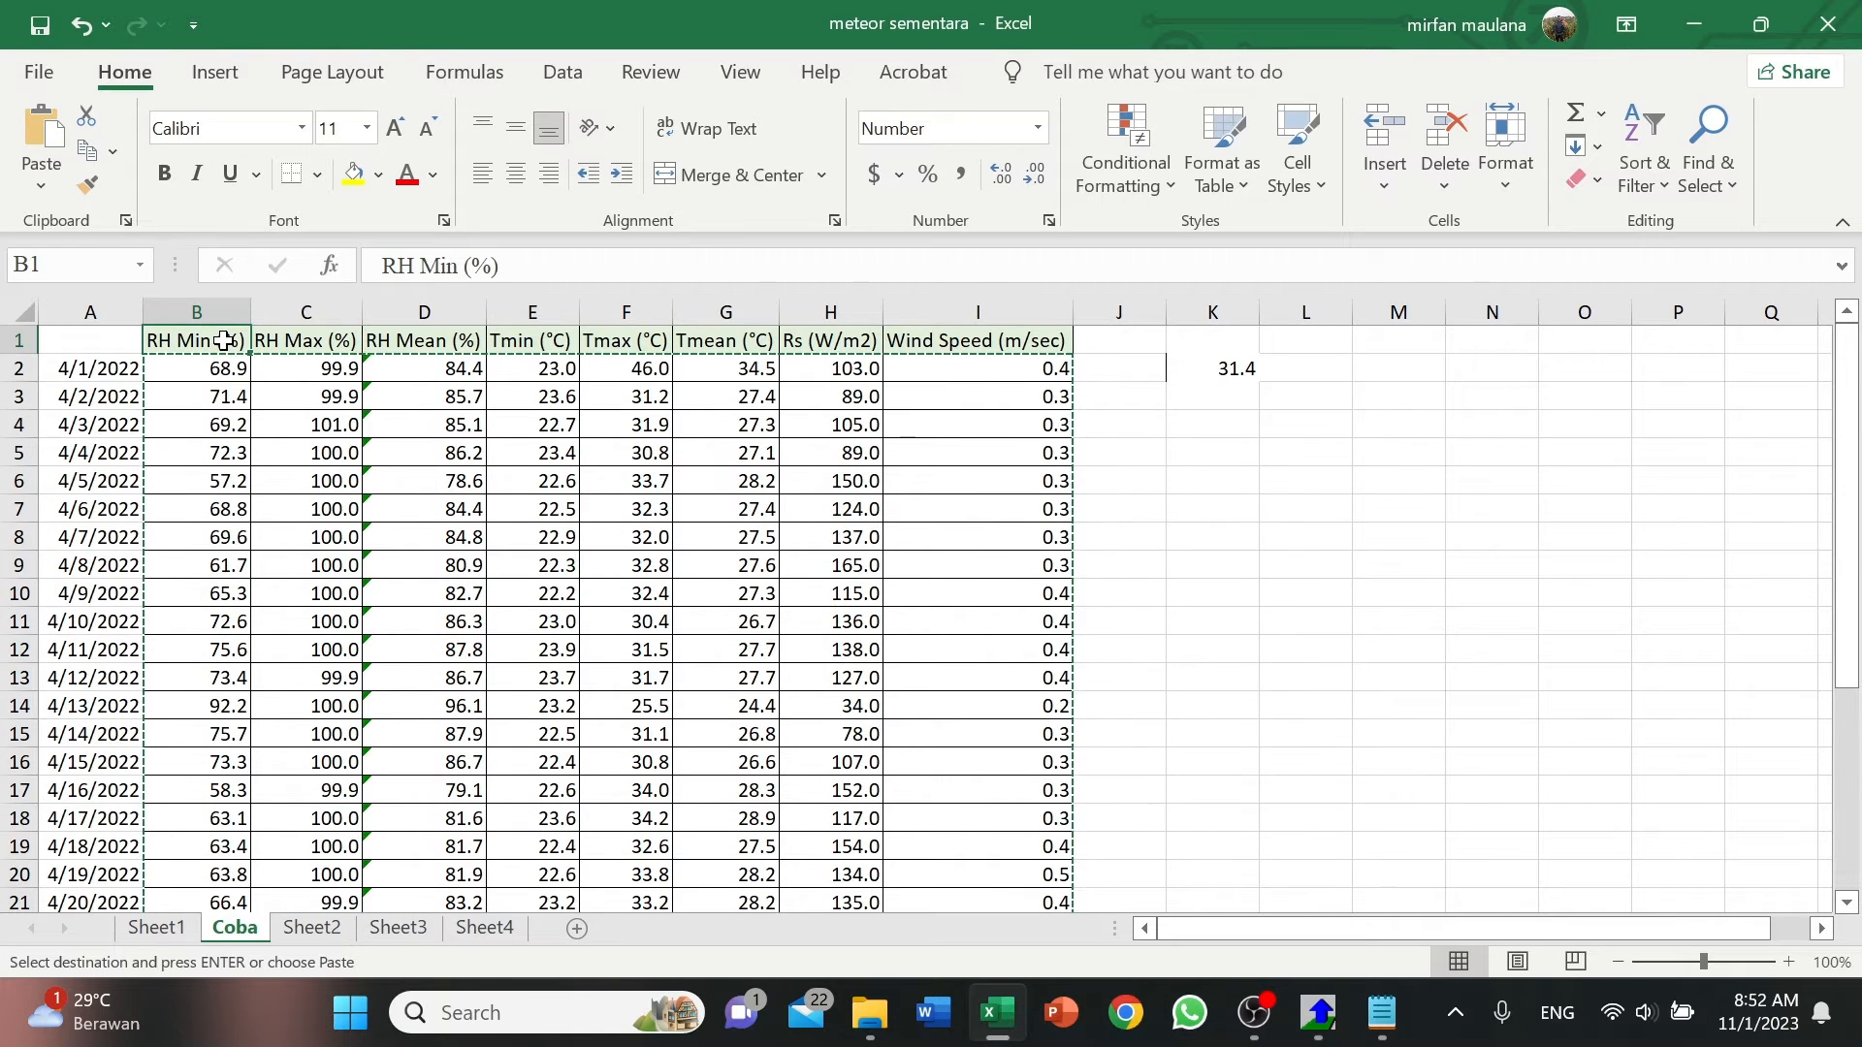
pyautogui.click(330, 341)
pyautogui.click(402, 340)
pyautogui.click(509, 341)
pyautogui.click(725, 340)
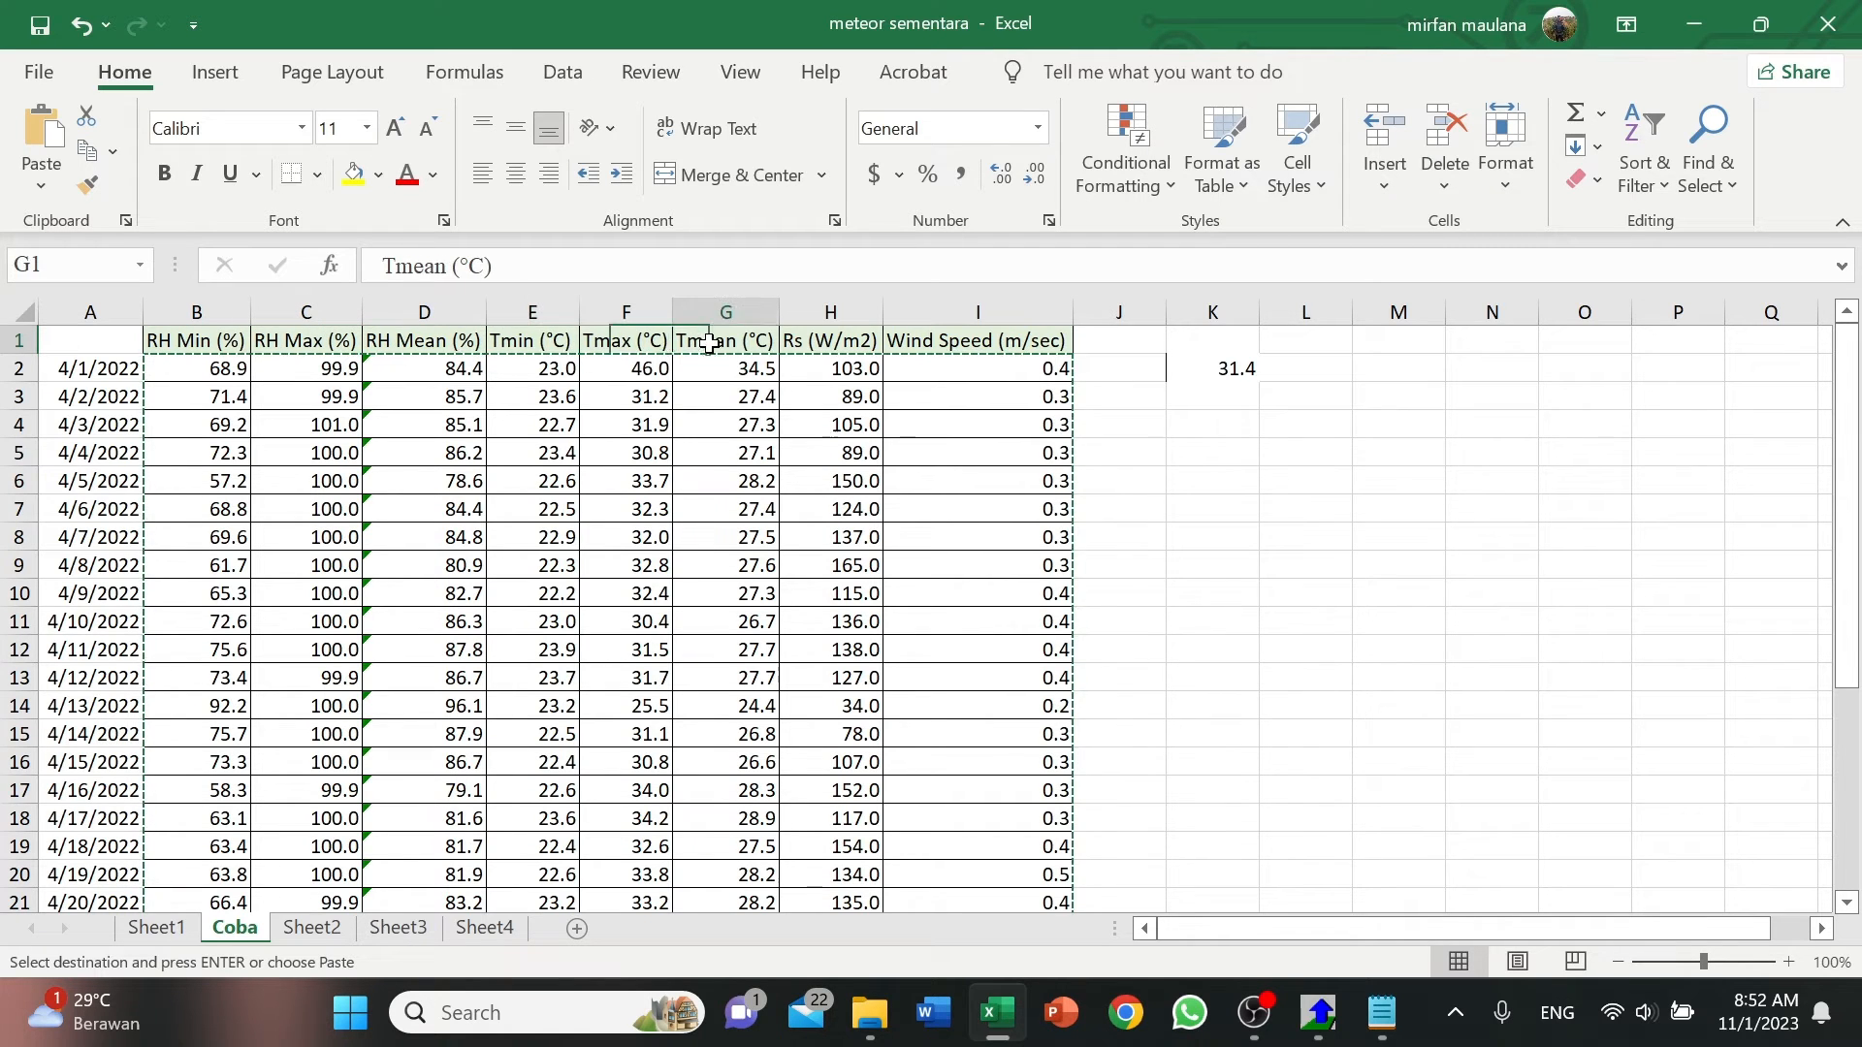
pyautogui.click(830, 341)
pyautogui.click(1028, 344)
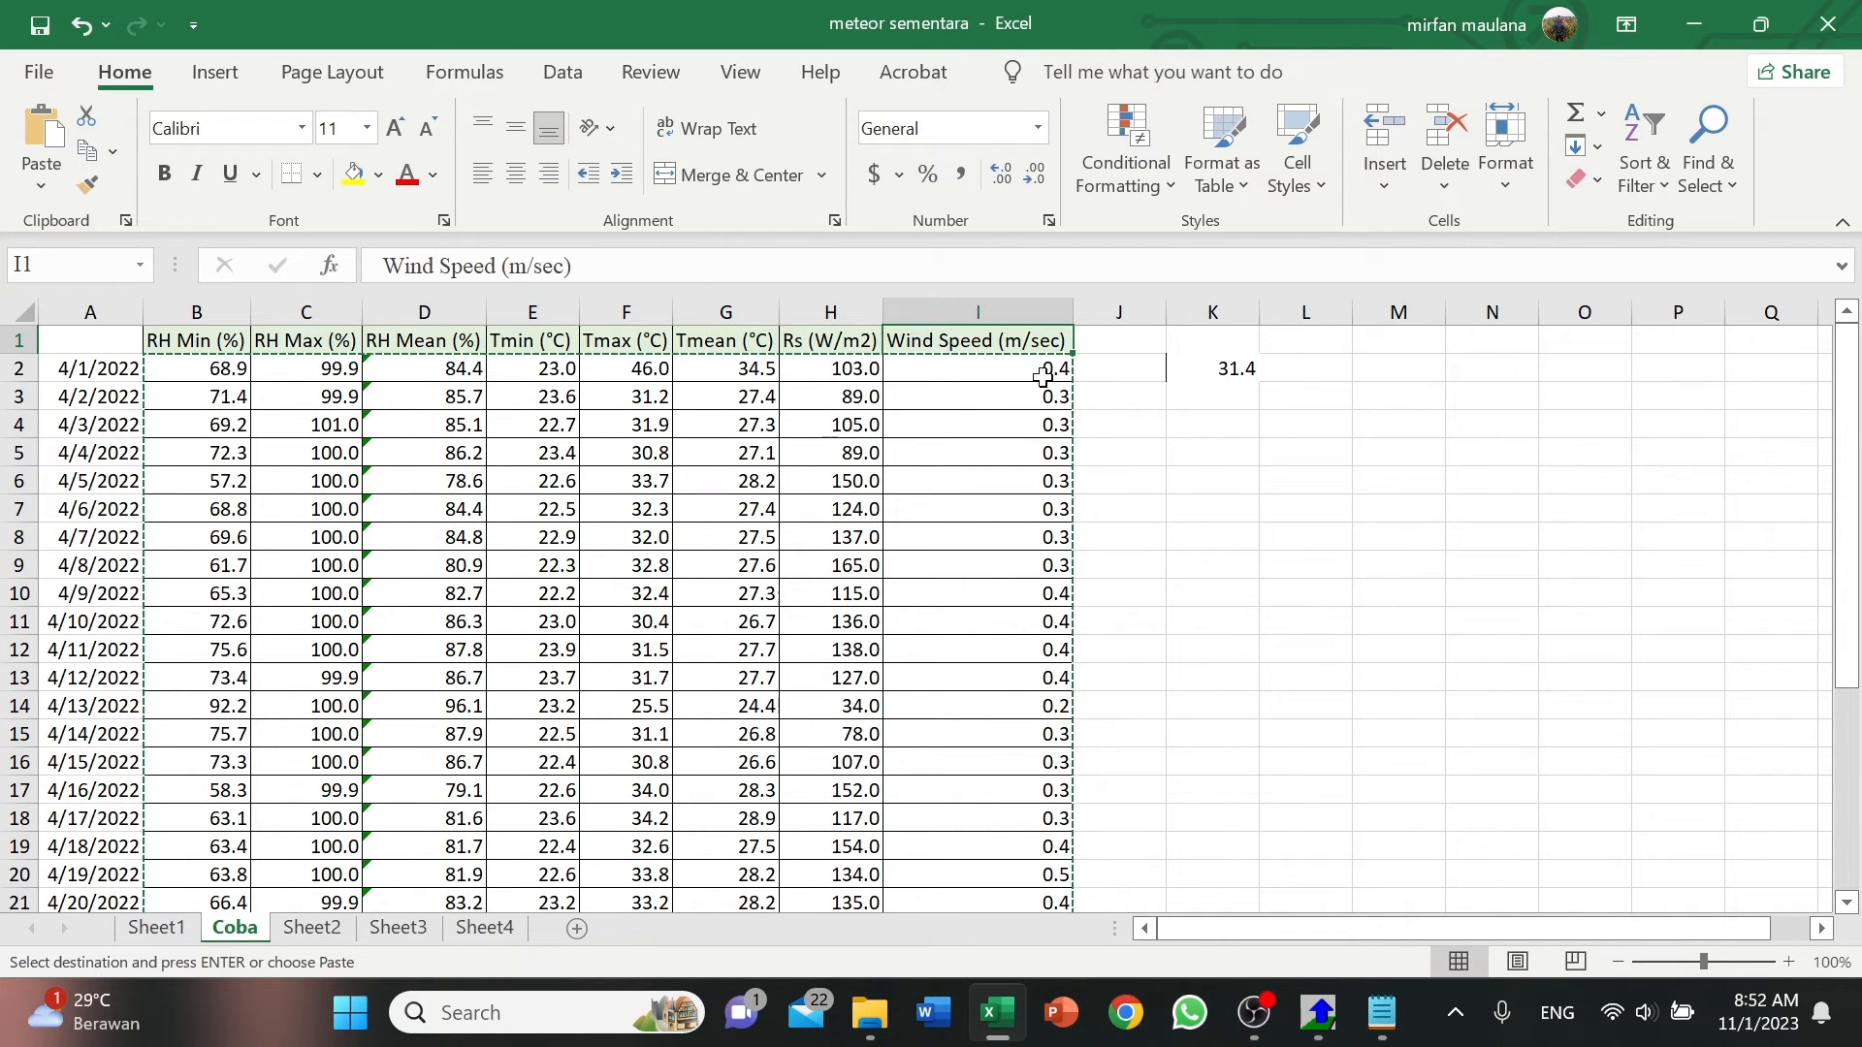
pyautogui.click(1321, 1013)
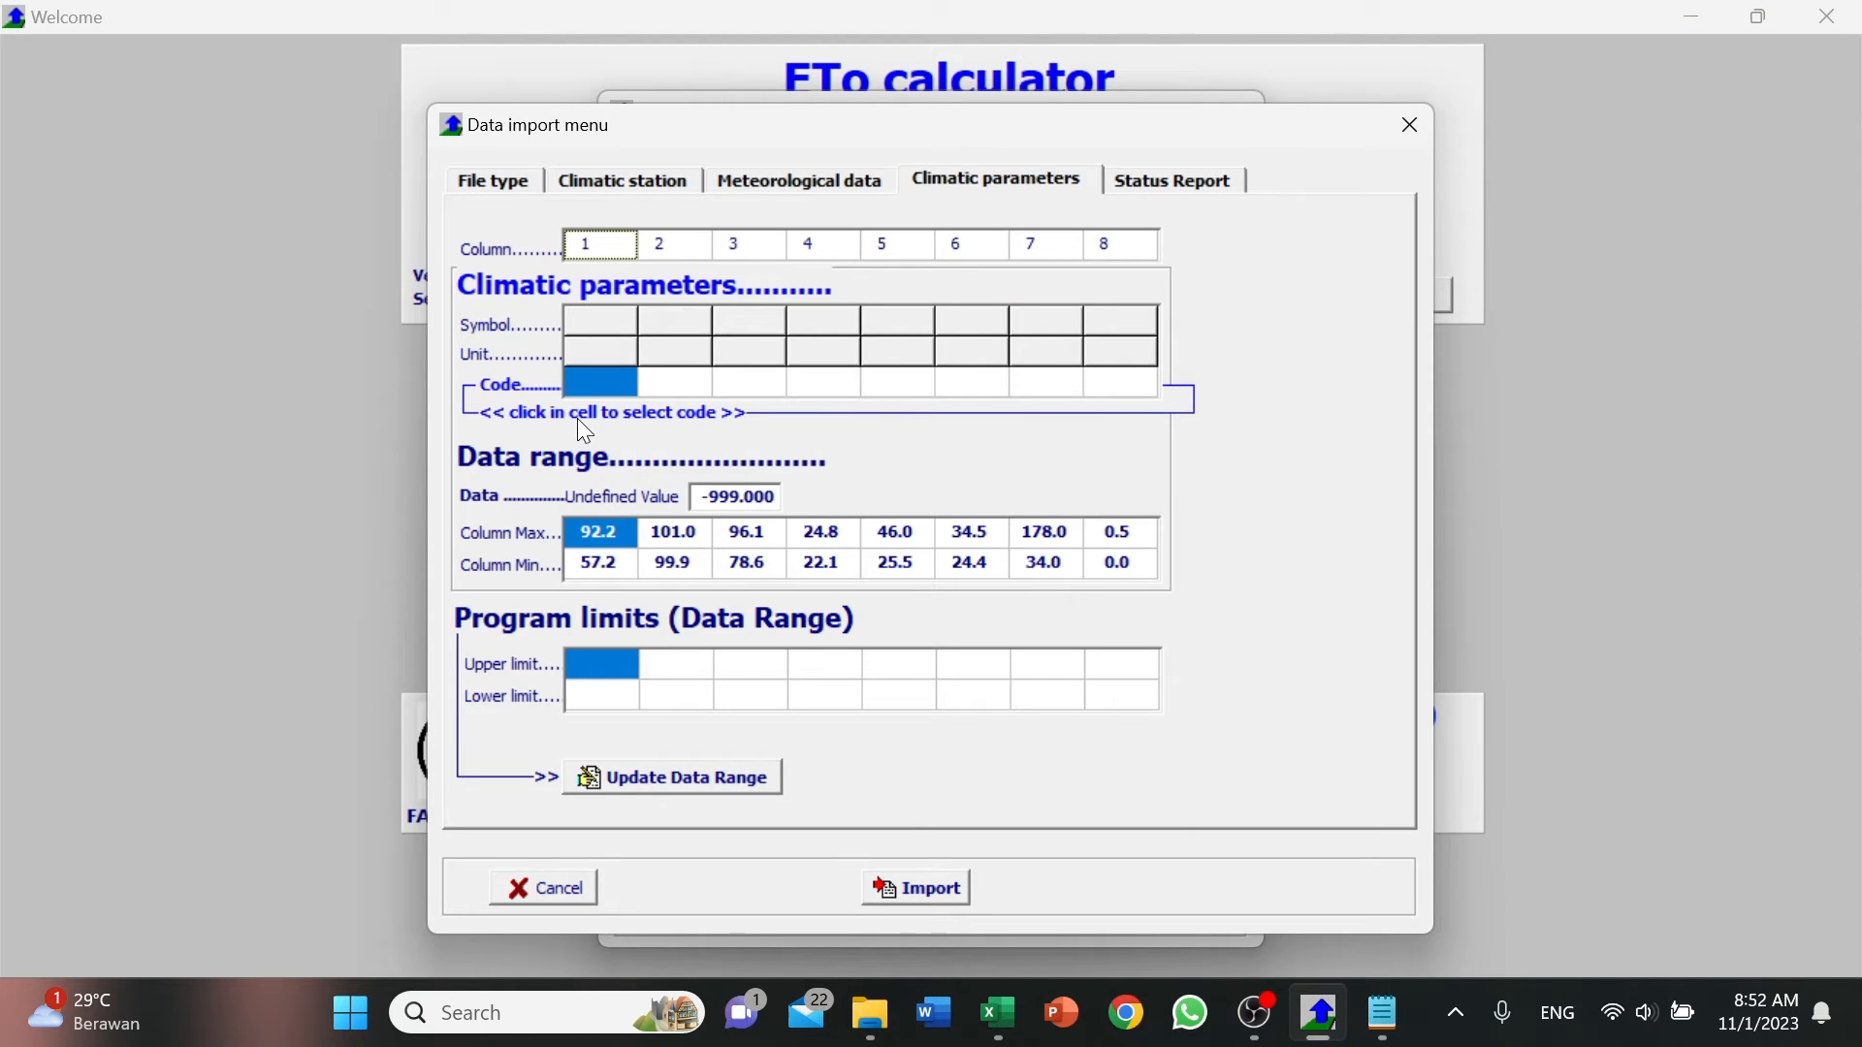
# Assign humidity code 203, minimum relative humidity (RHmin), to data column 1, checking the parameter order in Excel.
pyautogui.click(611, 244)
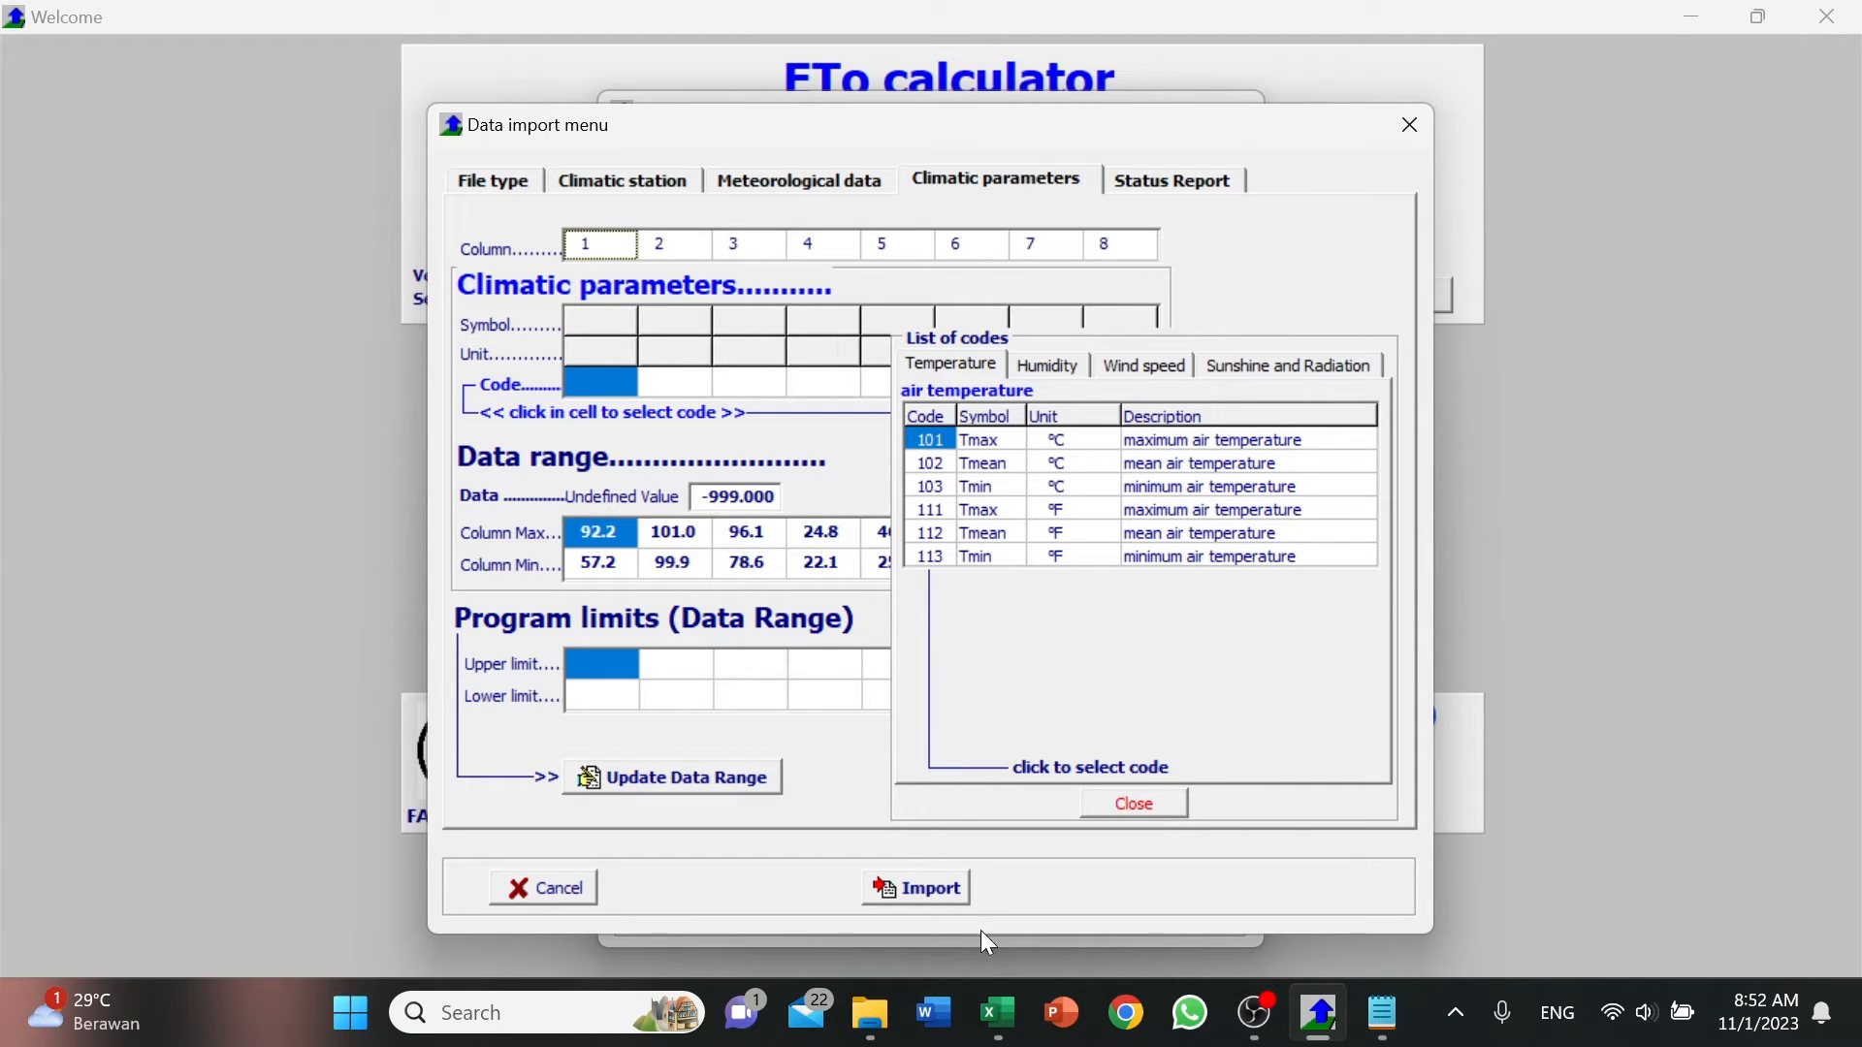
pyautogui.click(999, 992)
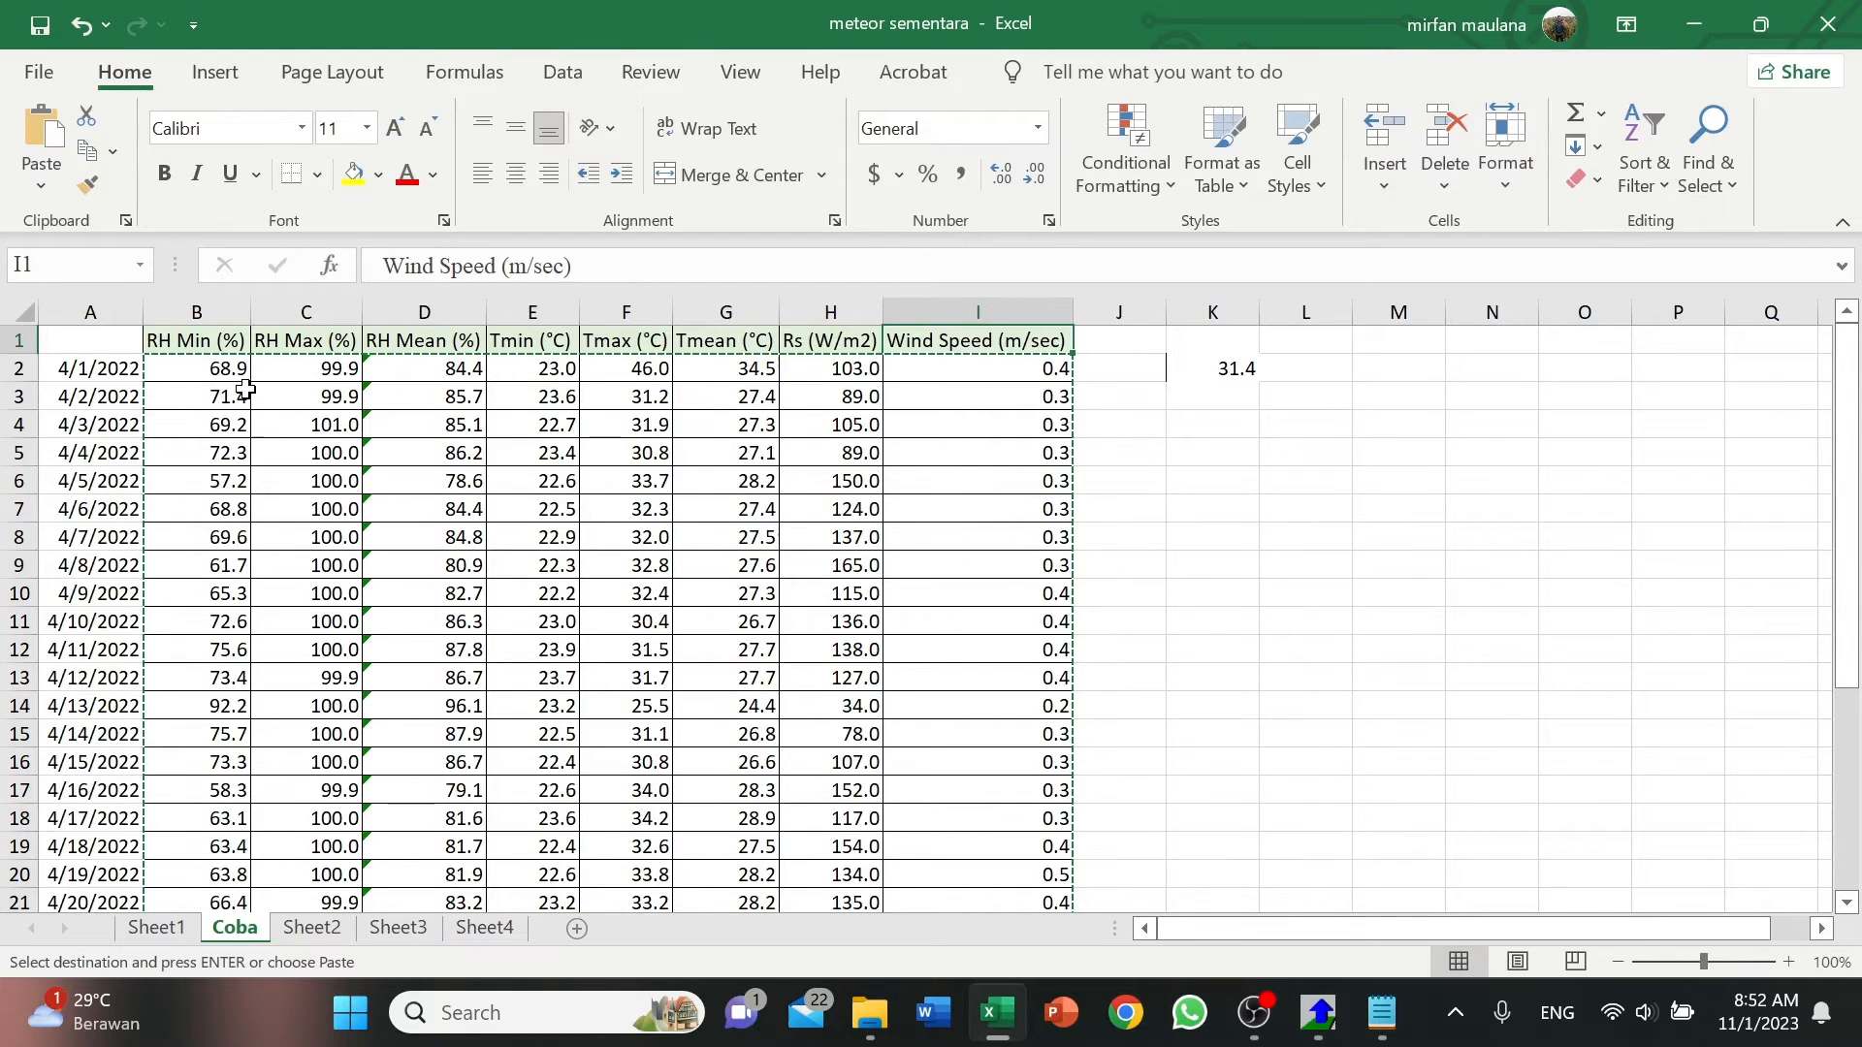
pyautogui.click(1306, 1028)
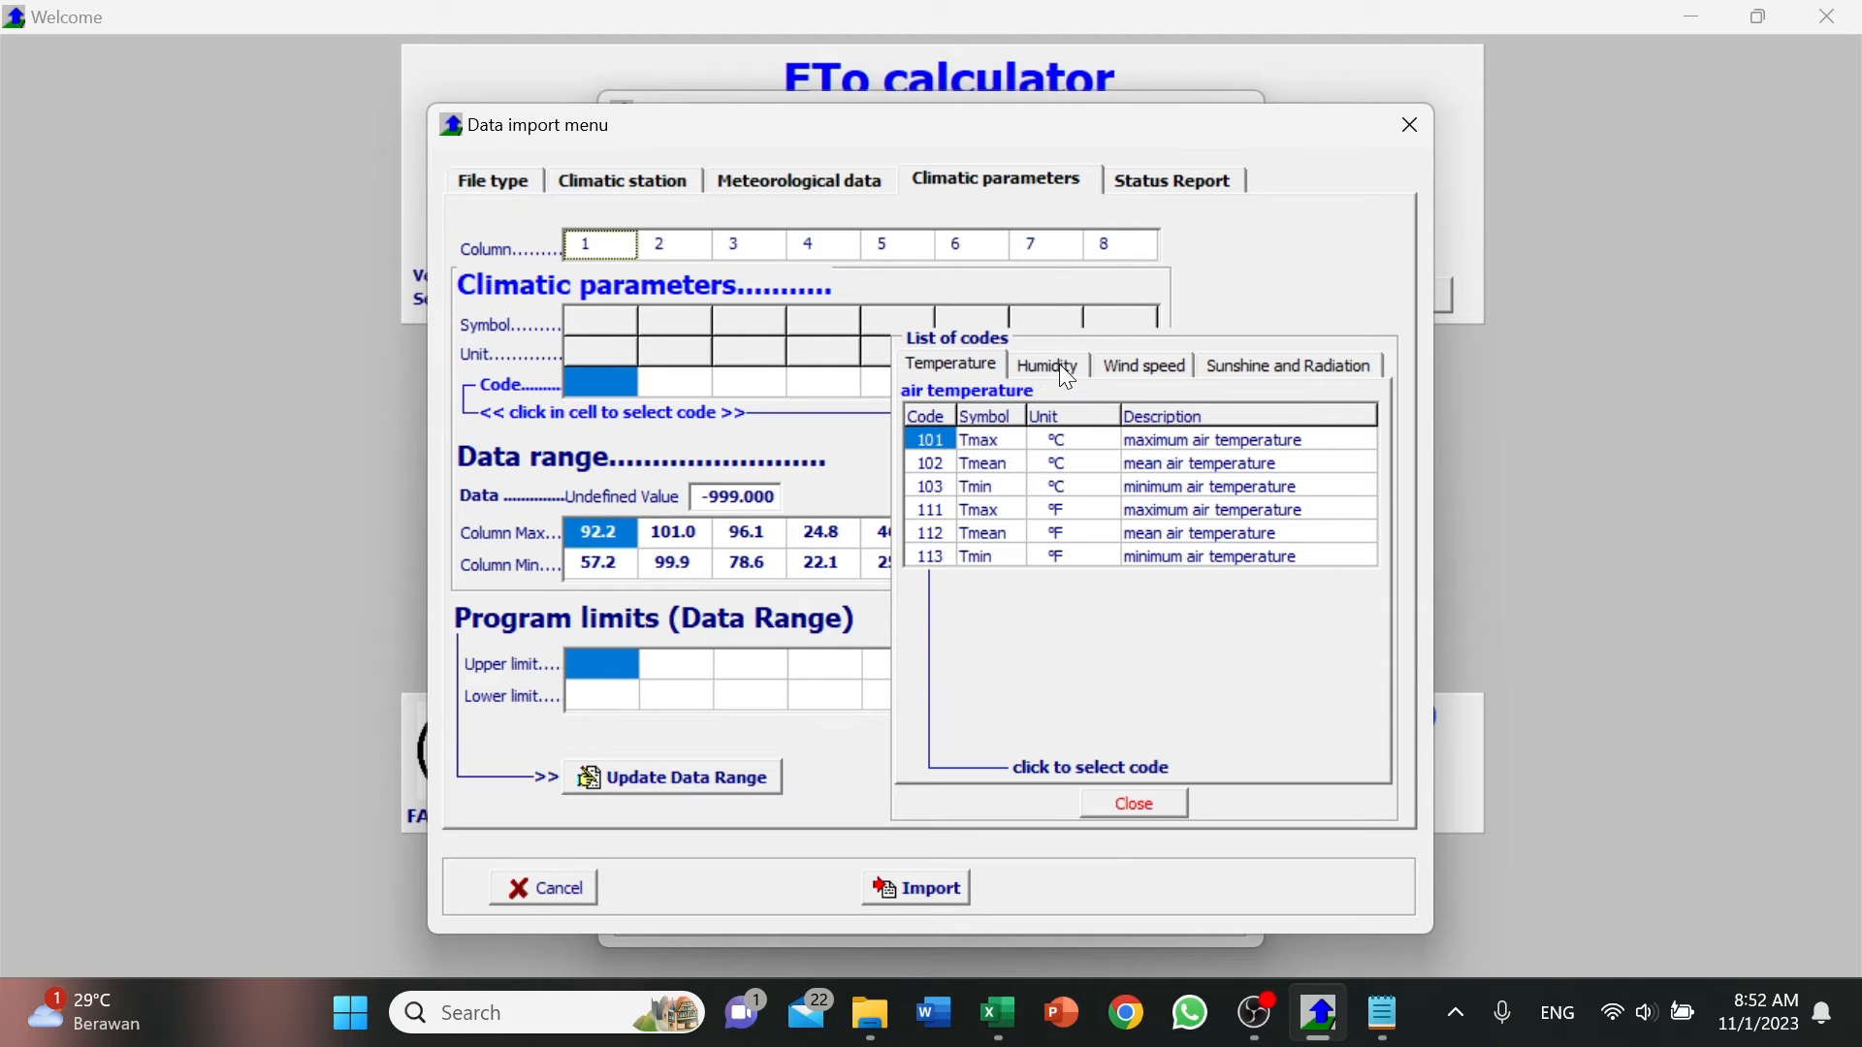
pyautogui.click(1059, 367)
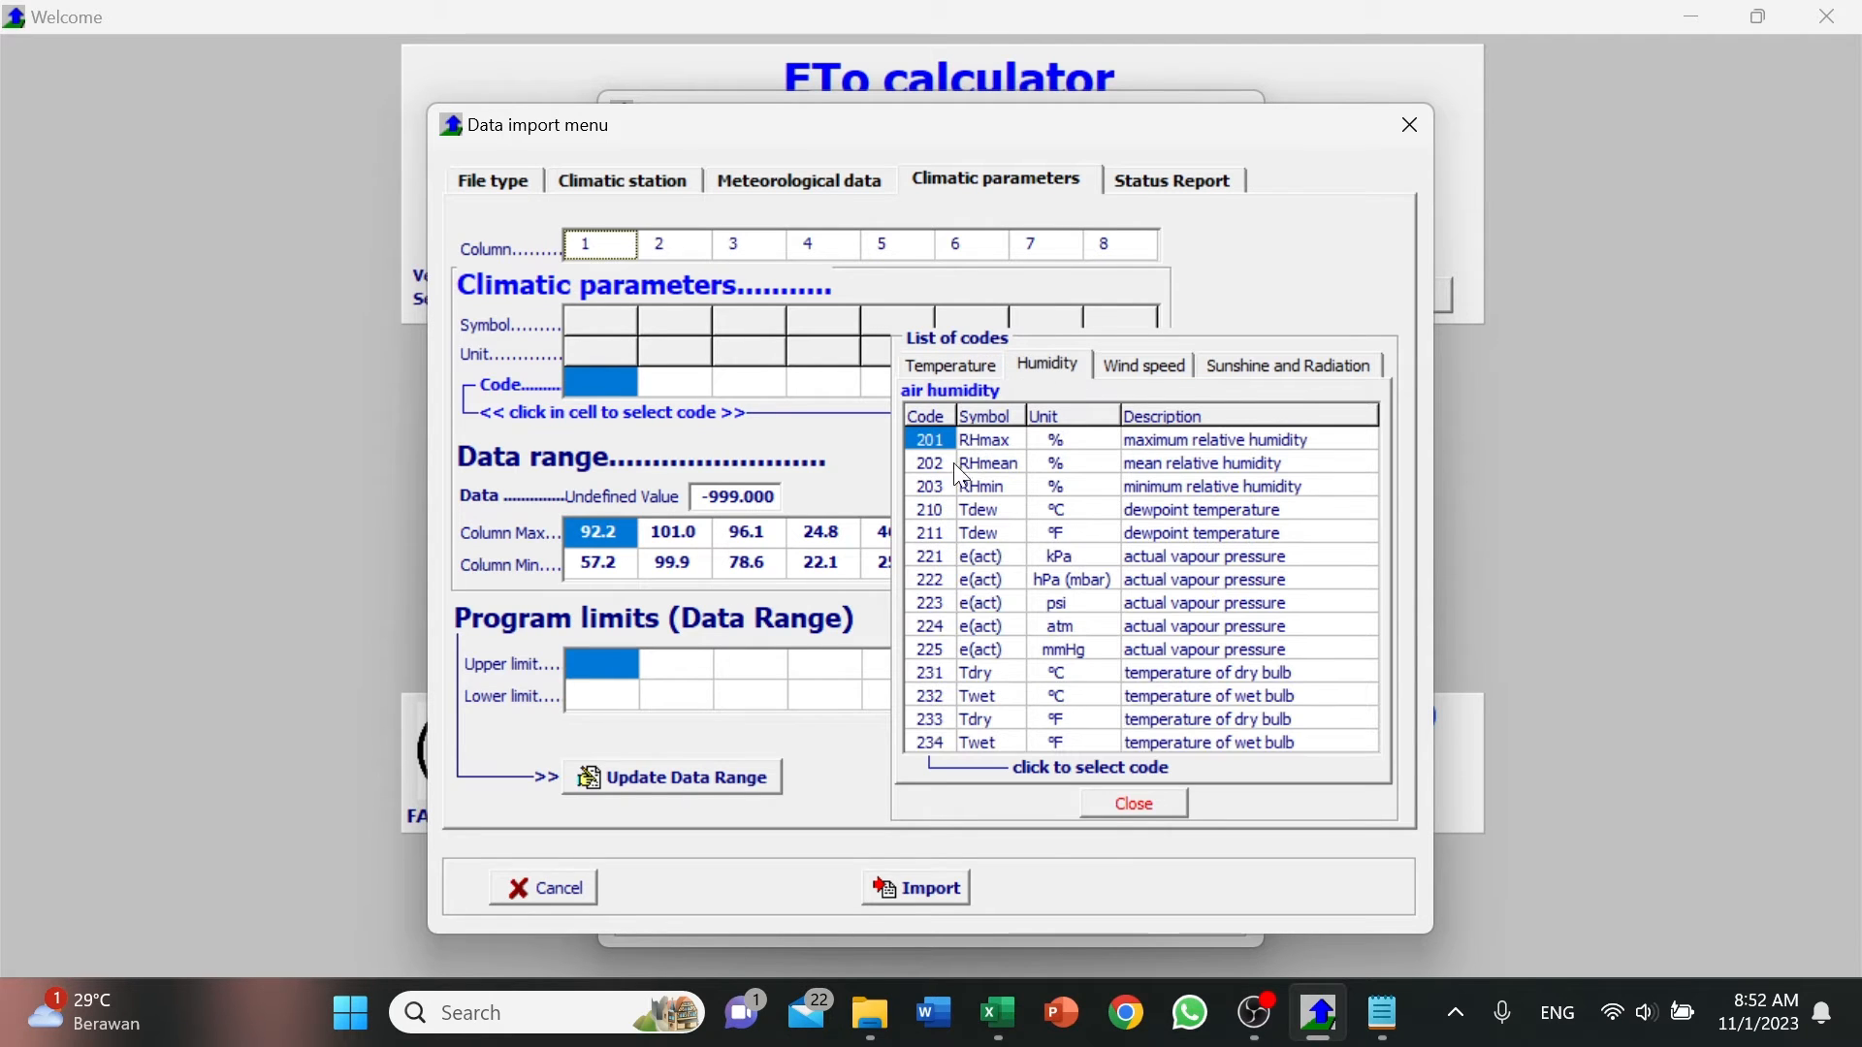
pyautogui.click(931, 487)
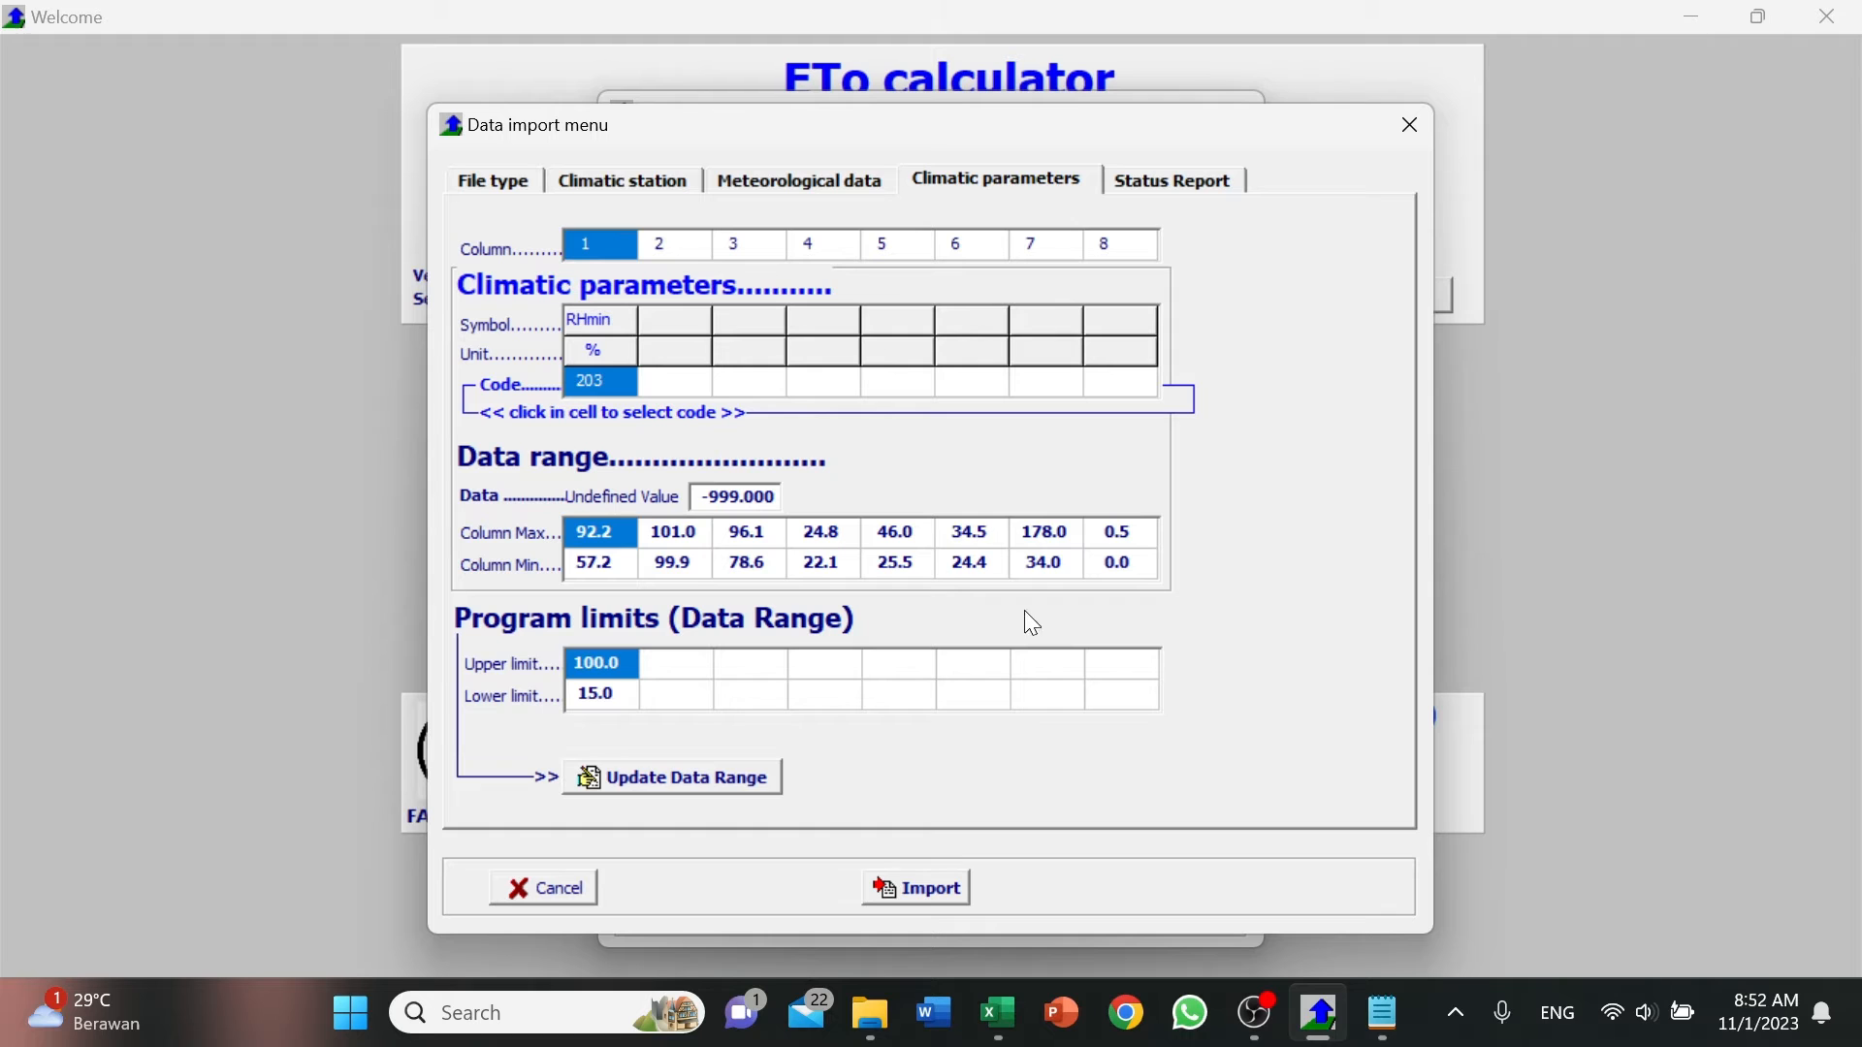
# Check the second header in Excel and assign code 201, maximum relative humidity (RHmax), to data column 2.
pyautogui.click(1009, 994)
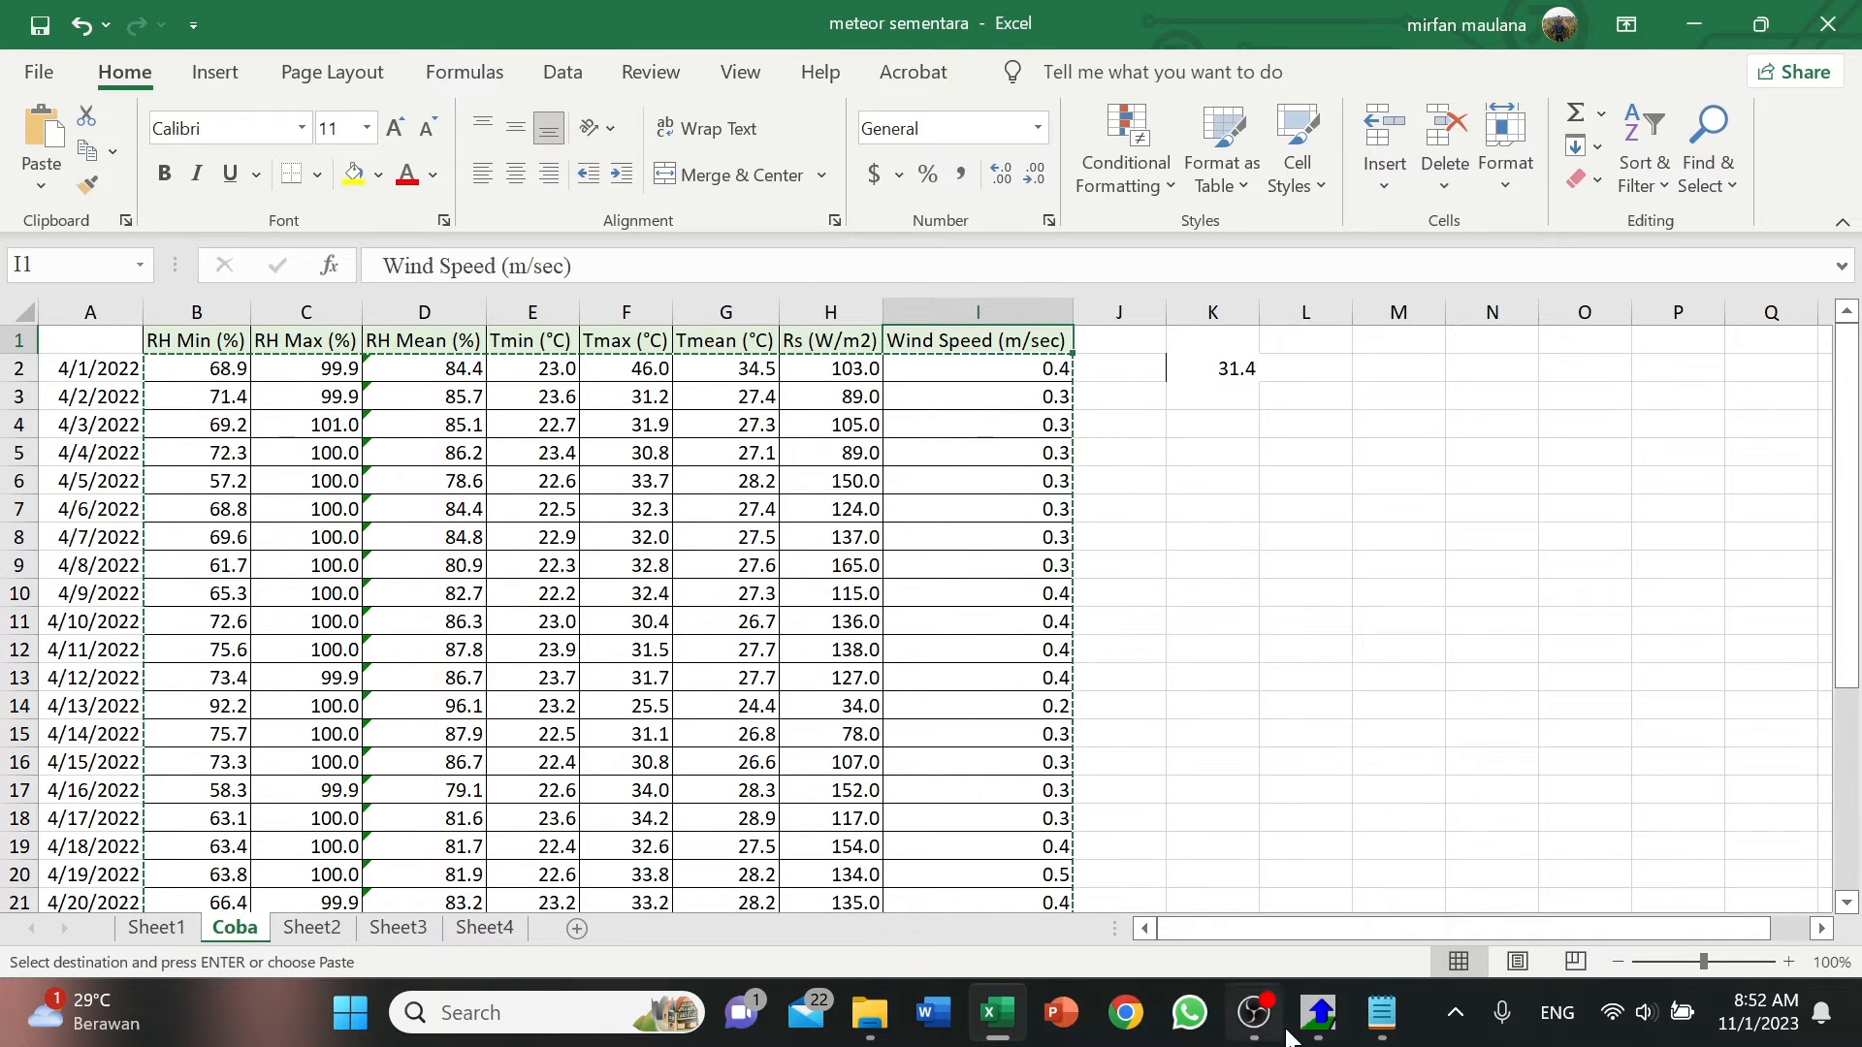
pyautogui.click(1317, 1014)
pyautogui.click(690, 254)
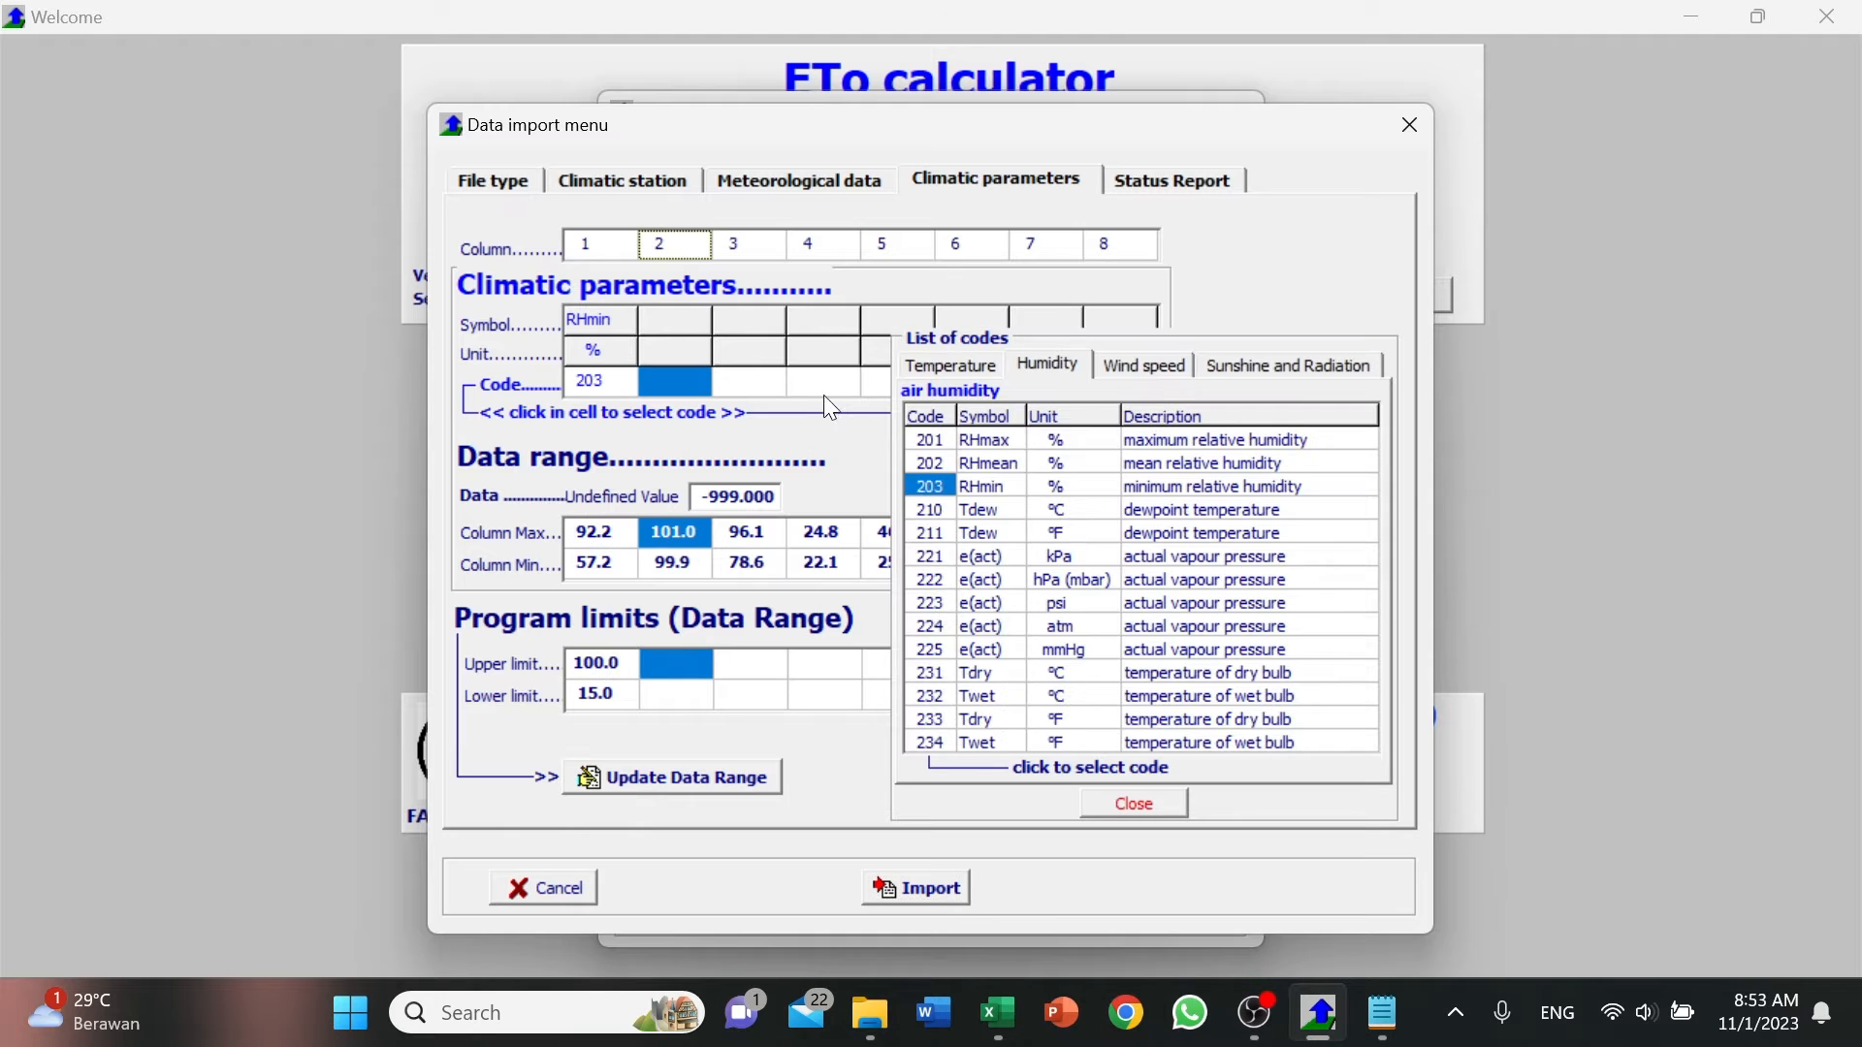
pyautogui.click(933, 441)
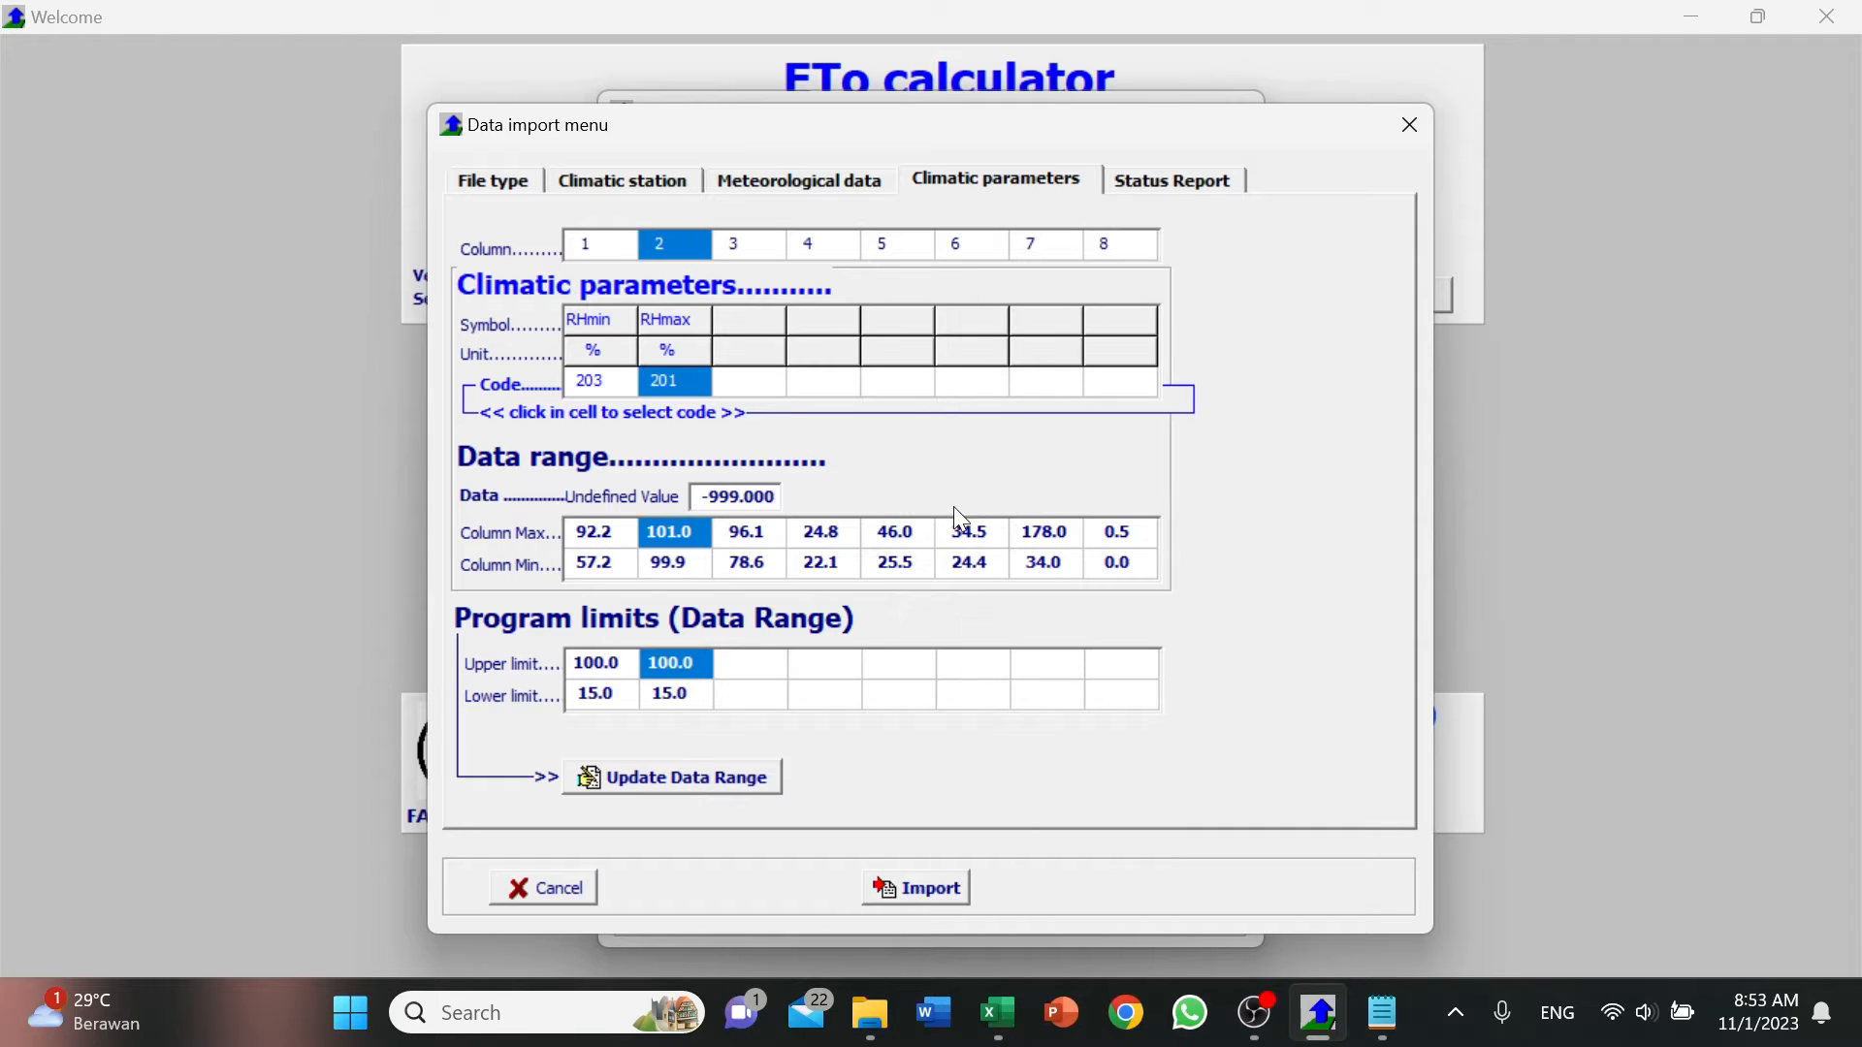
# Check the third header in Excel and assign code 202, mean relative humidity (RHmean), to data column 3.
pyautogui.click(1018, 1016)
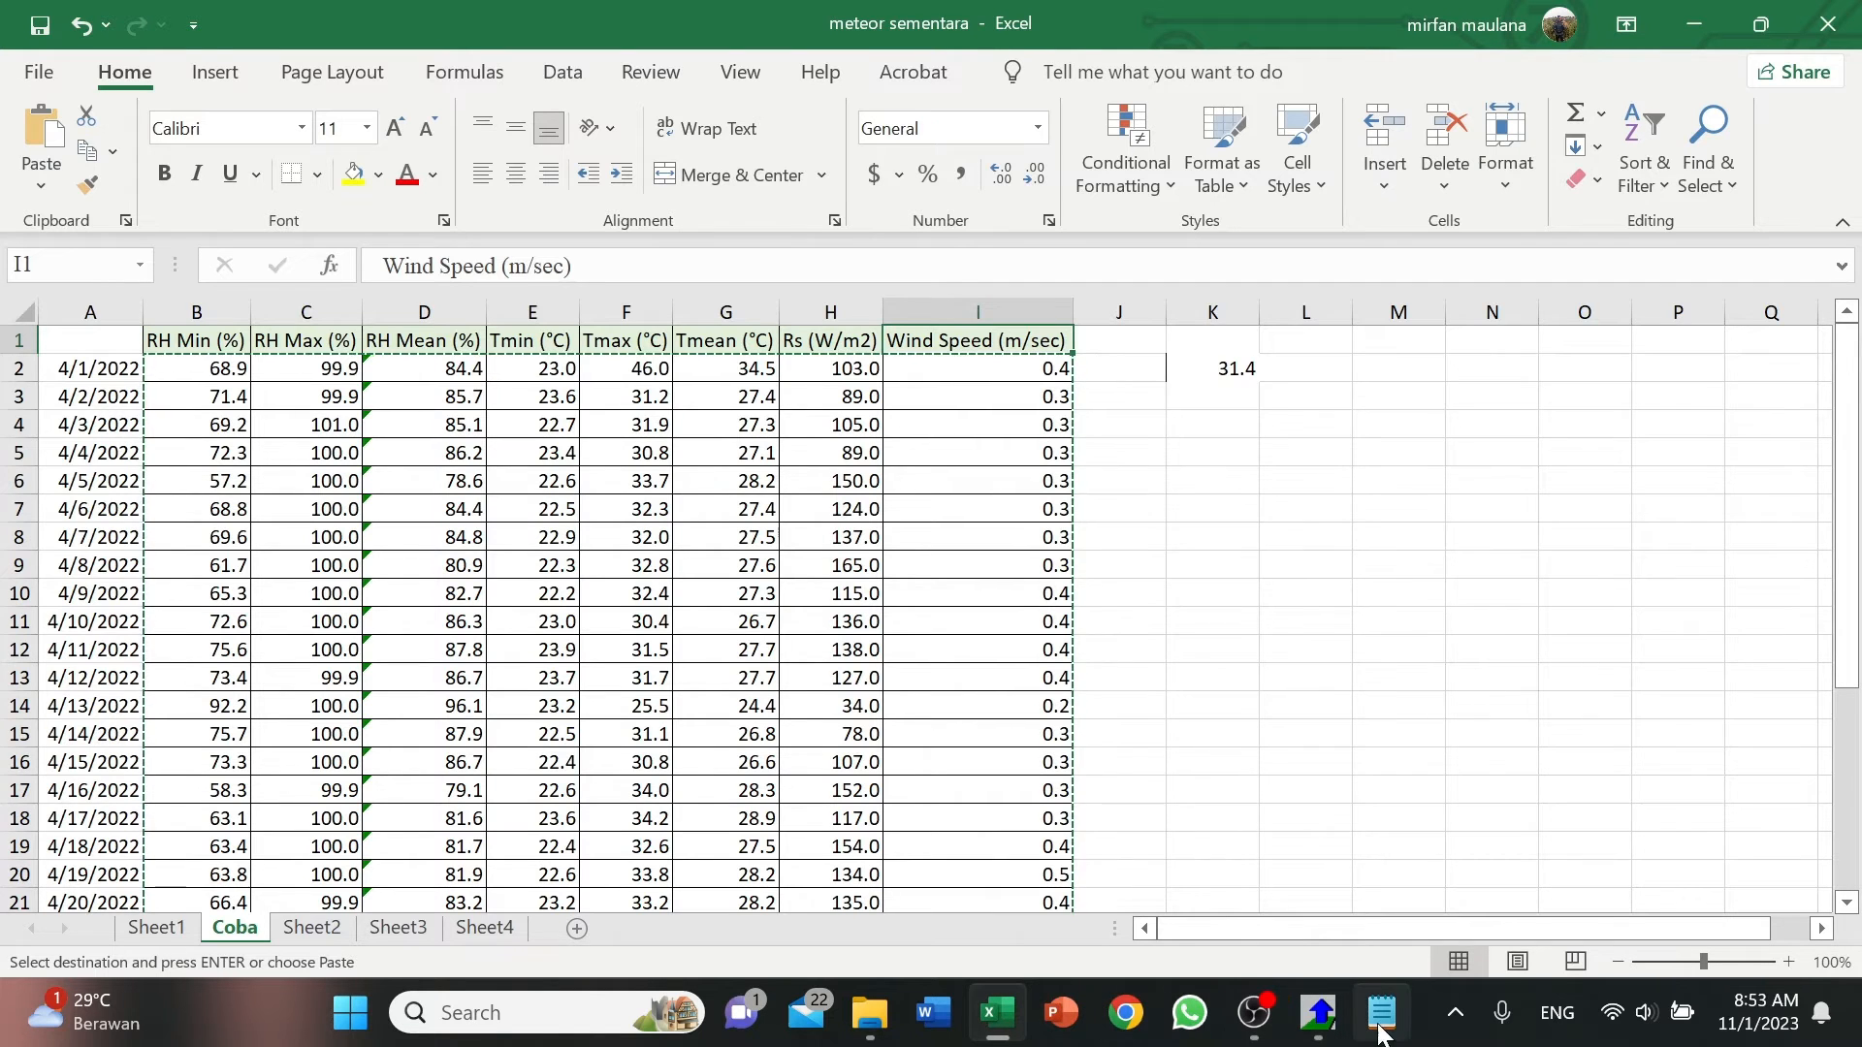
pyautogui.click(1320, 1014)
pyautogui.click(753, 247)
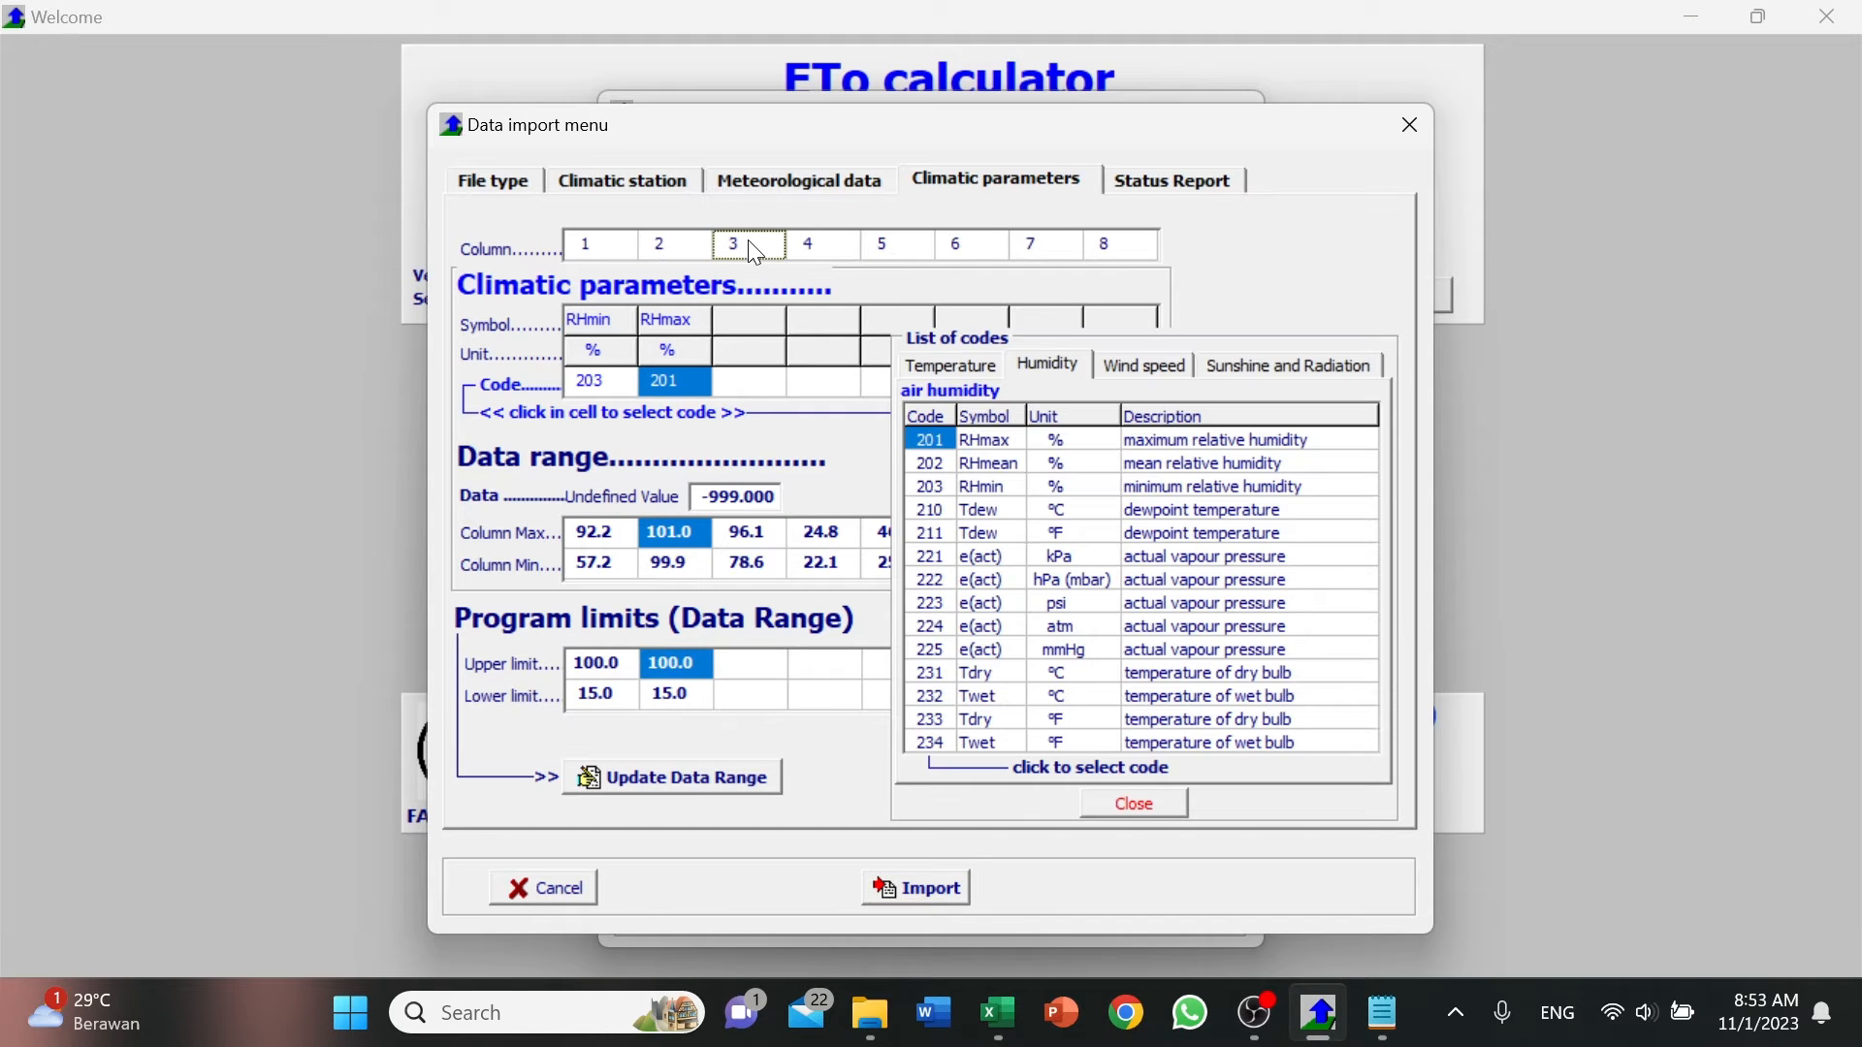
pyautogui.click(941, 464)
# Check the fourth header in Excel and assign code 103, minimum air temperature (Tmin, °C), to data column 4.
pyautogui.click(797, 243)
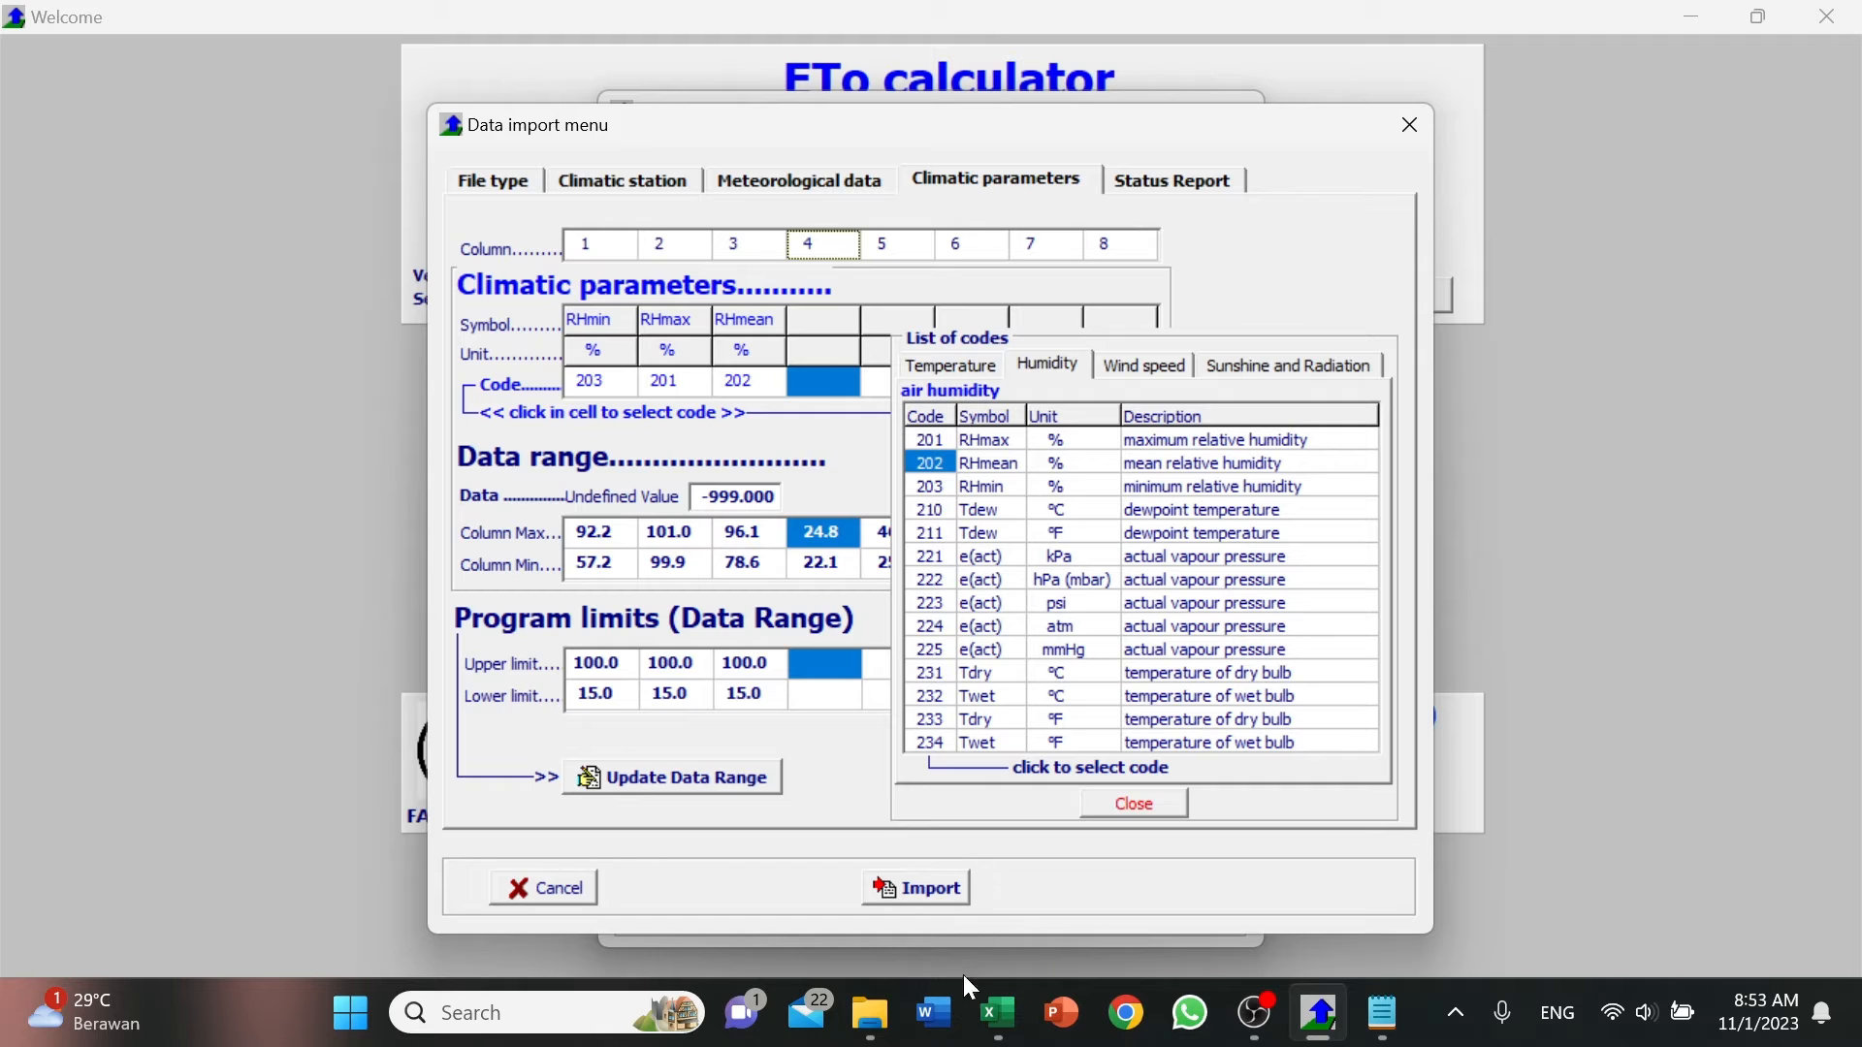
pyautogui.click(998, 1013)
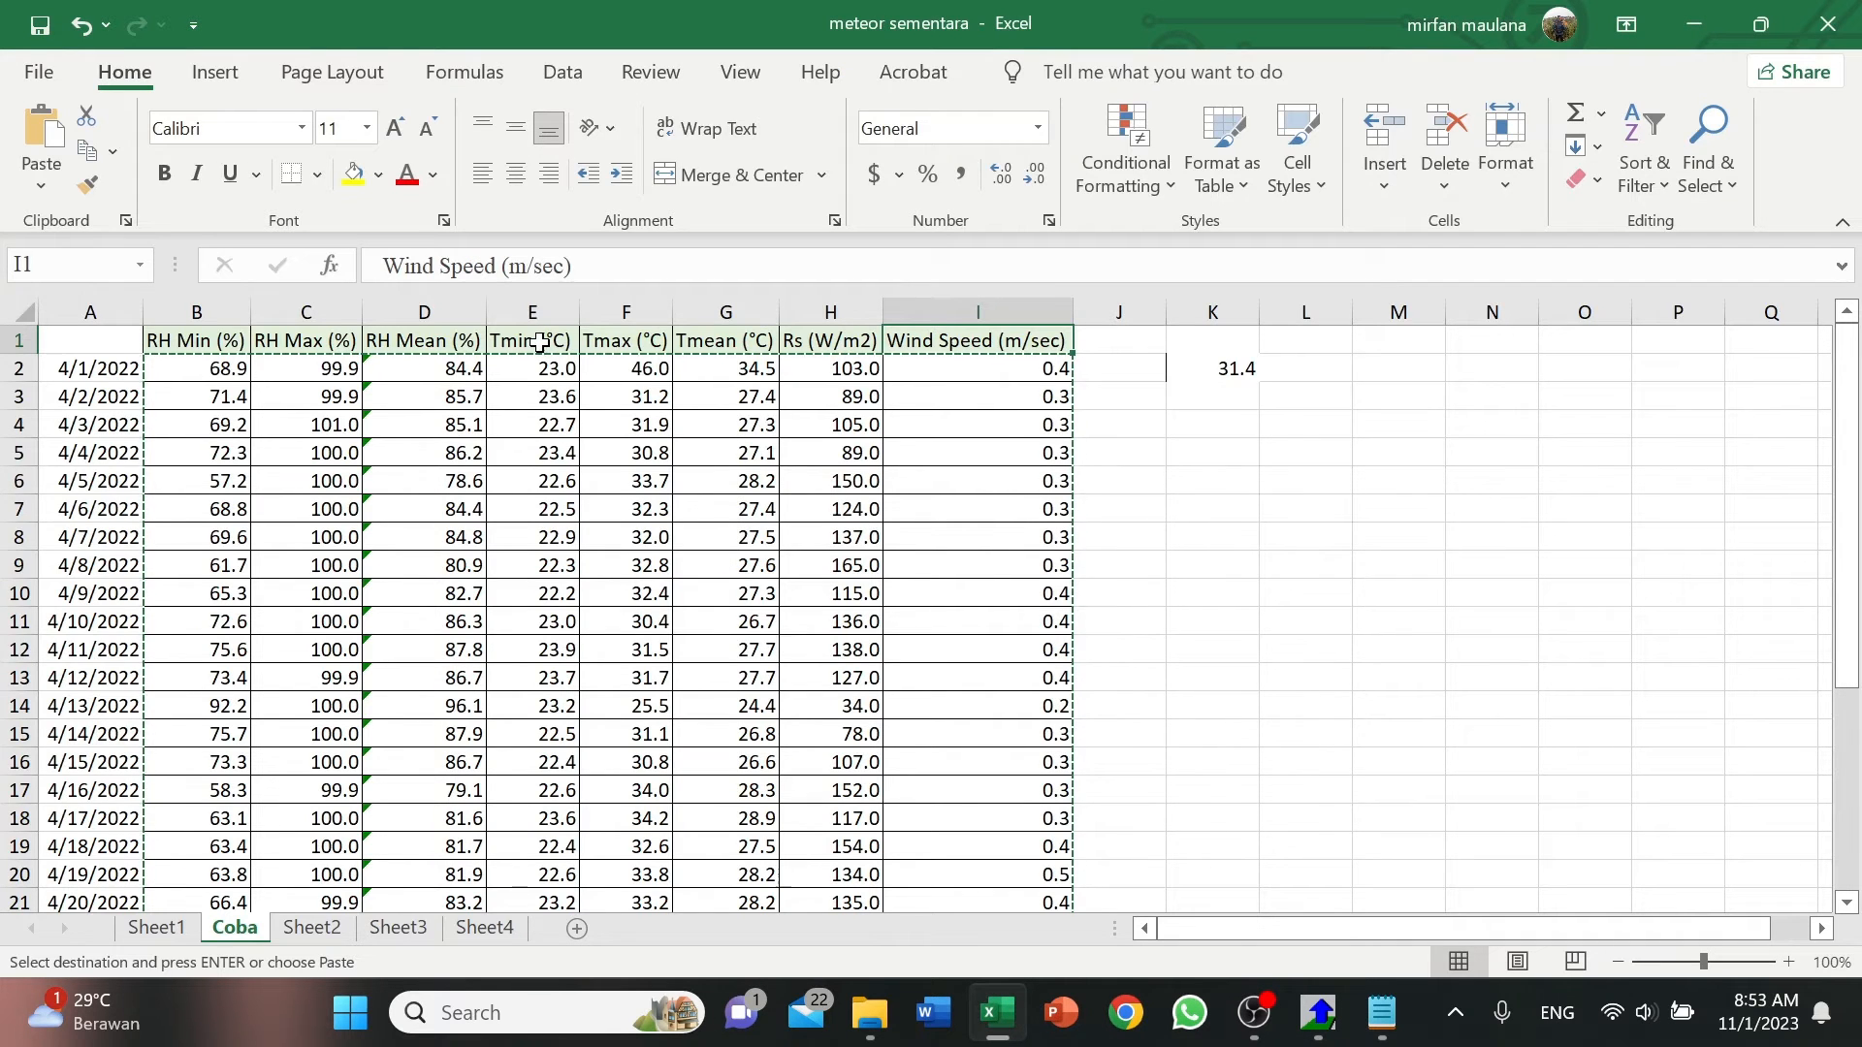
pyautogui.click(1321, 1016)
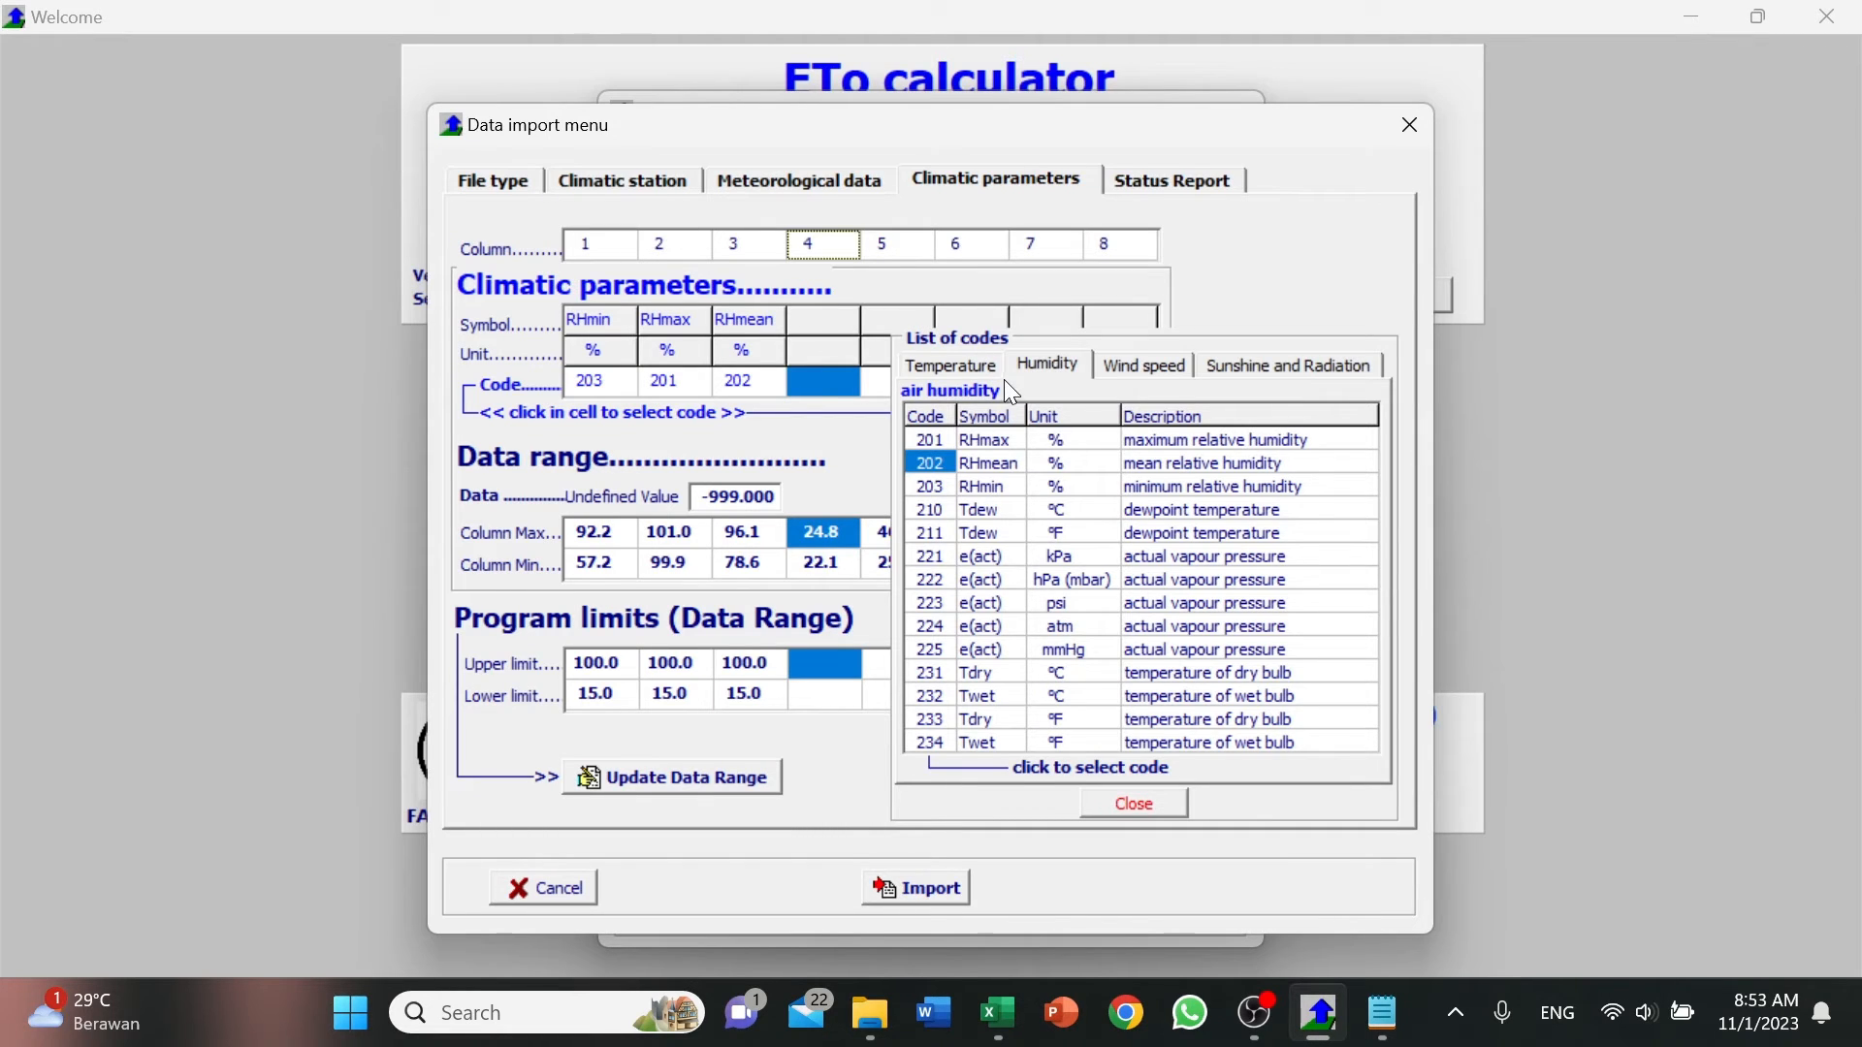
pyautogui.click(950, 366)
pyautogui.click(928, 484)
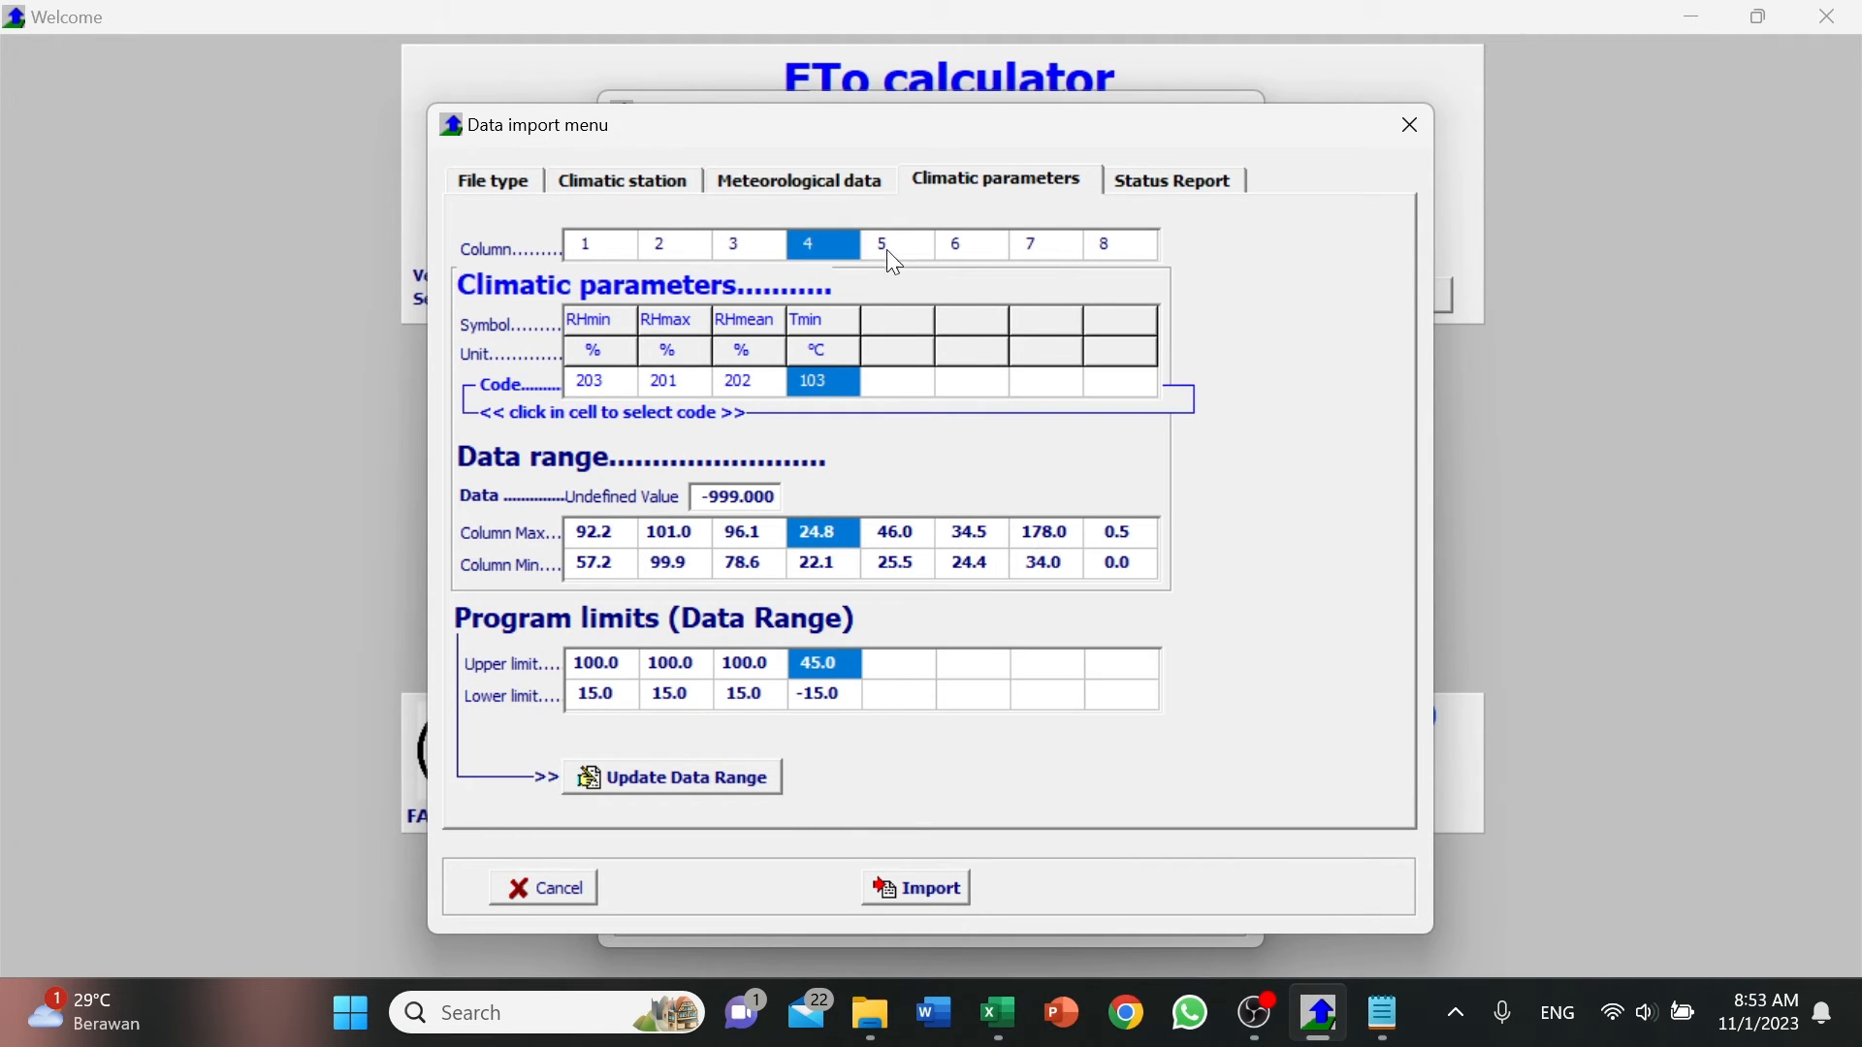
# Assign code 101, maximum air temperature (Tmax), to data column 5 and code 102, mean air temperature (Tmean), to column 6.
pyautogui.click(889, 250)
pyautogui.click(938, 441)
pyautogui.click(966, 248)
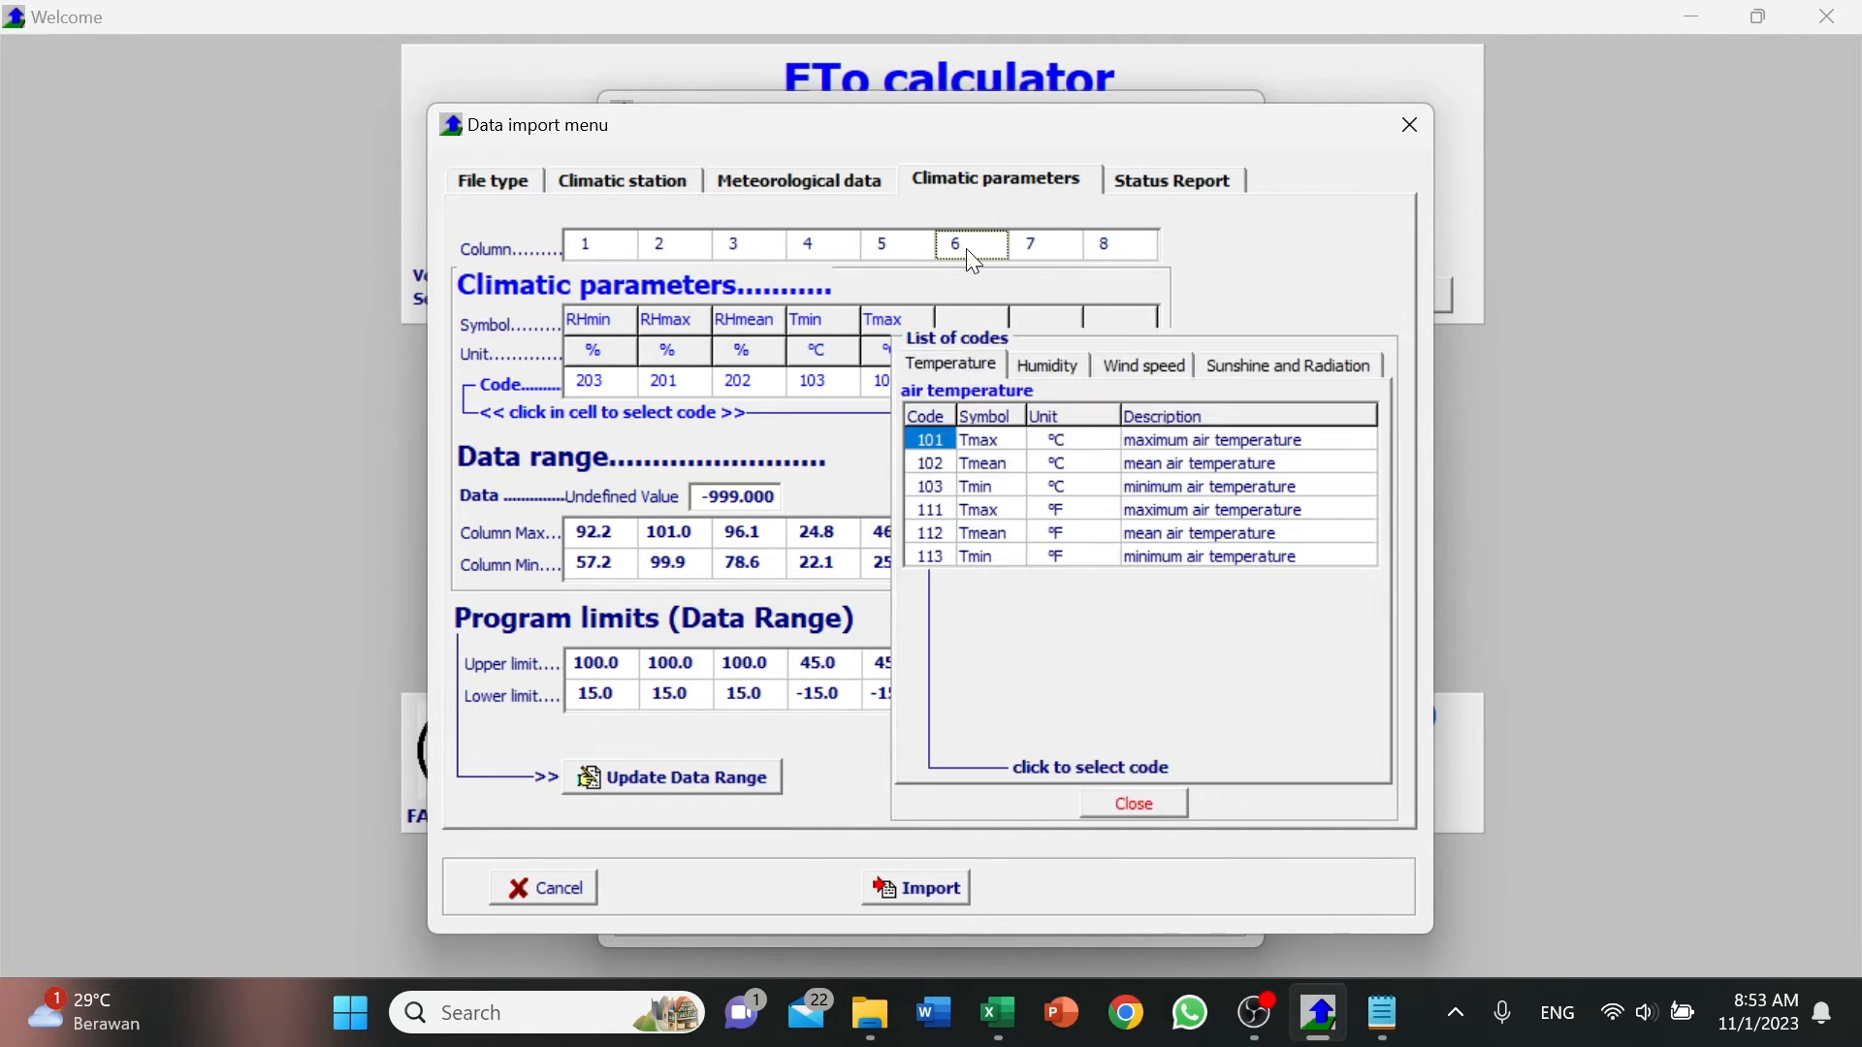
pyautogui.click(939, 464)
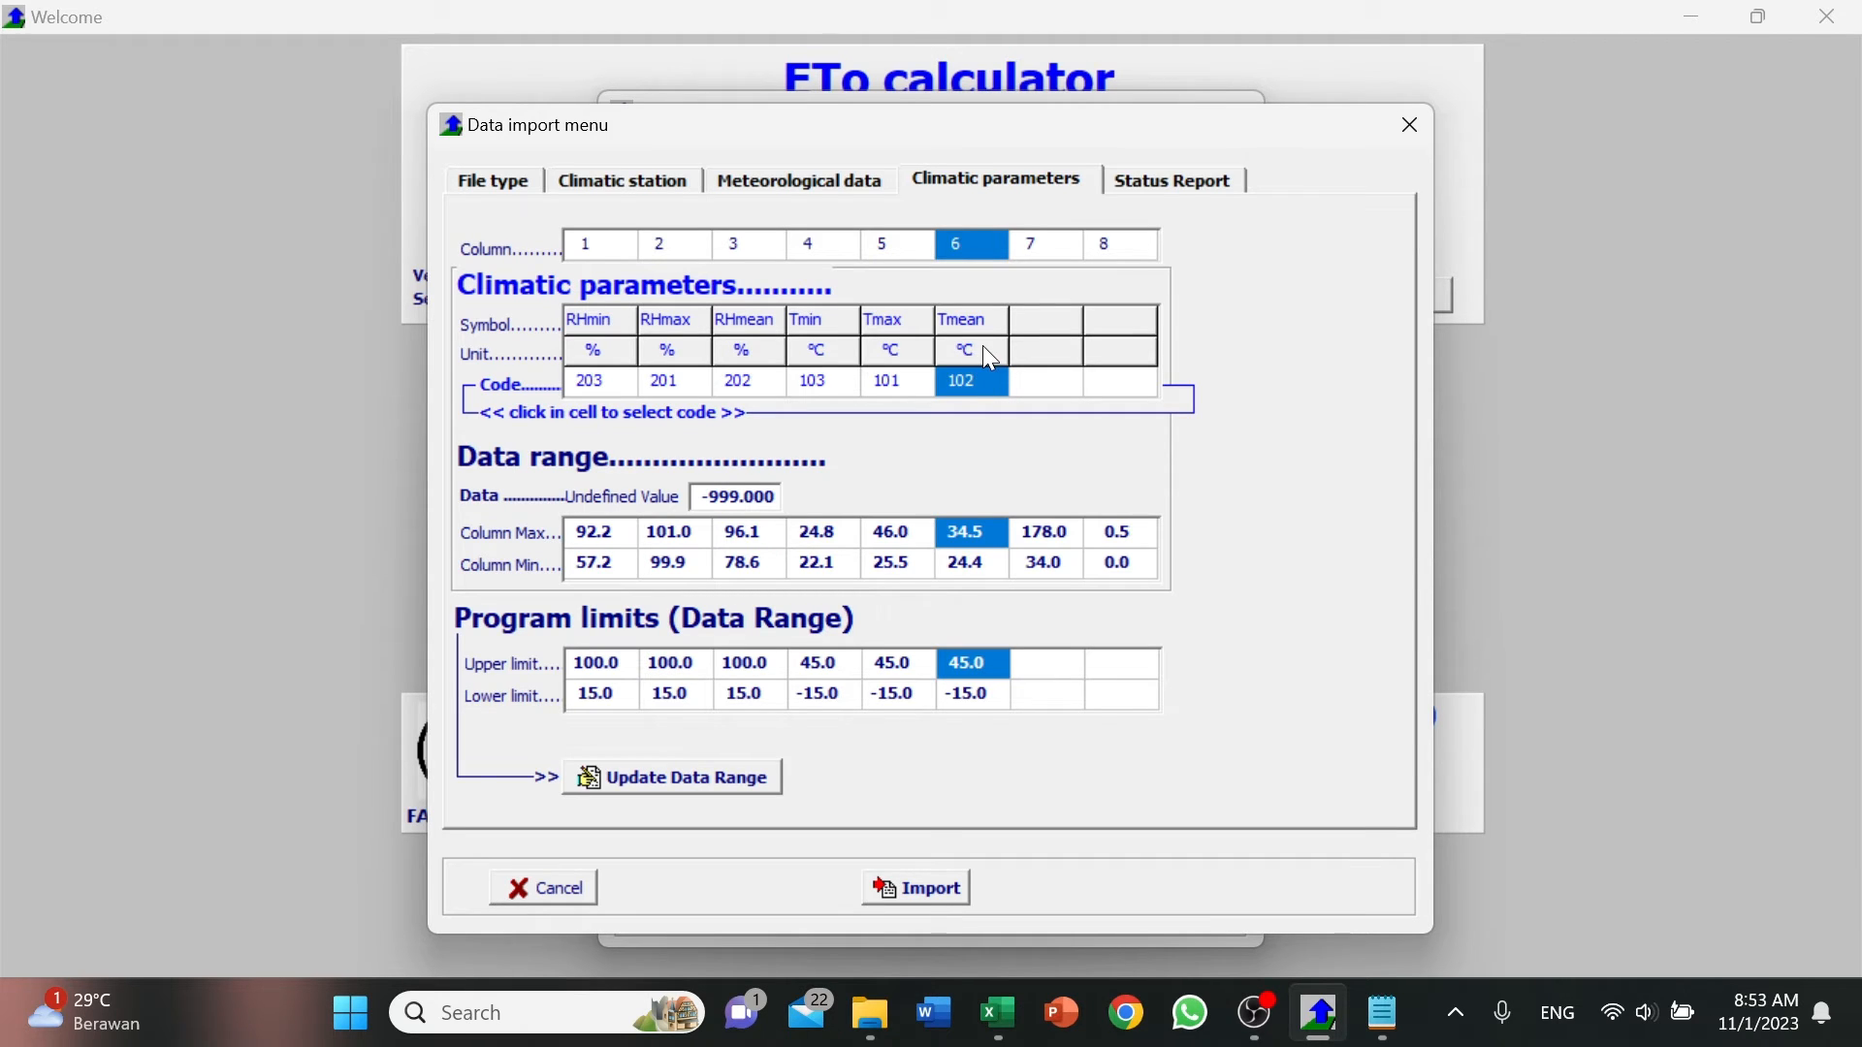
# Check the seventh header in Excel and assign code 422, solar radiation (Rs) in W/m2, to data column 7.
pyautogui.click(986, 246)
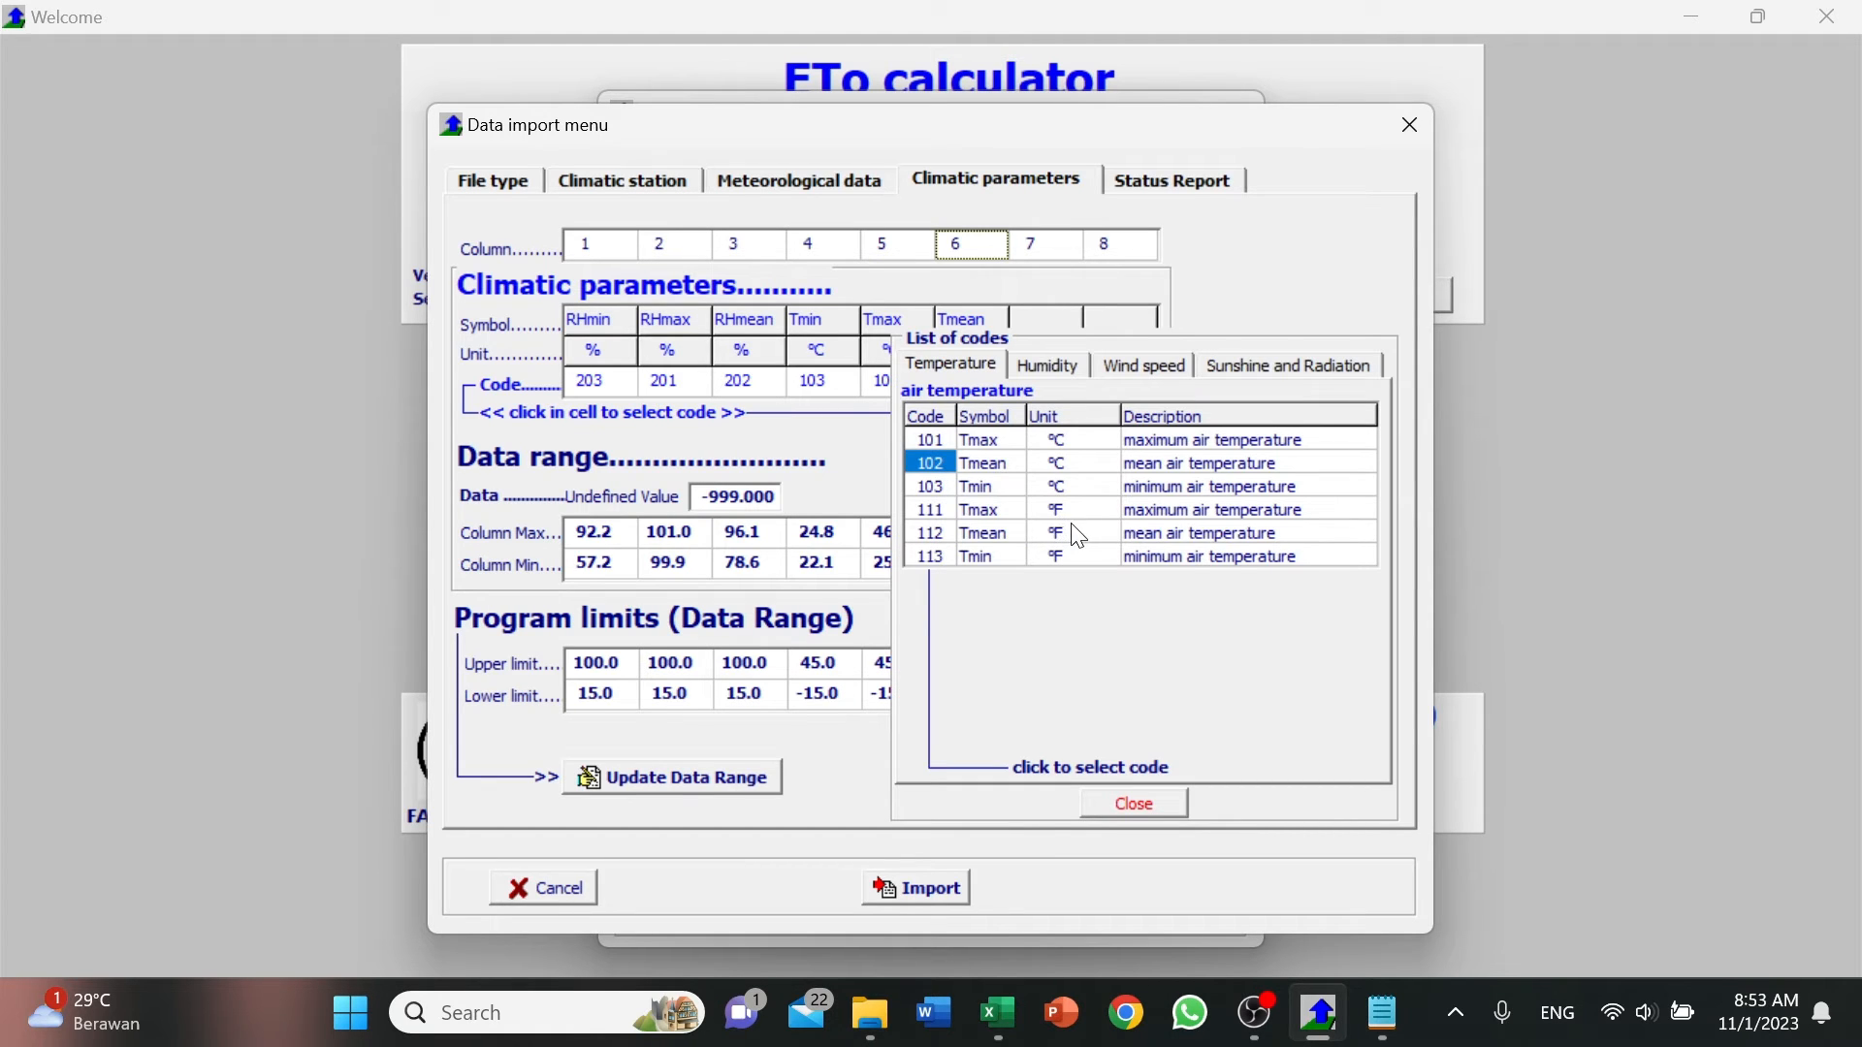
pyautogui.click(1047, 254)
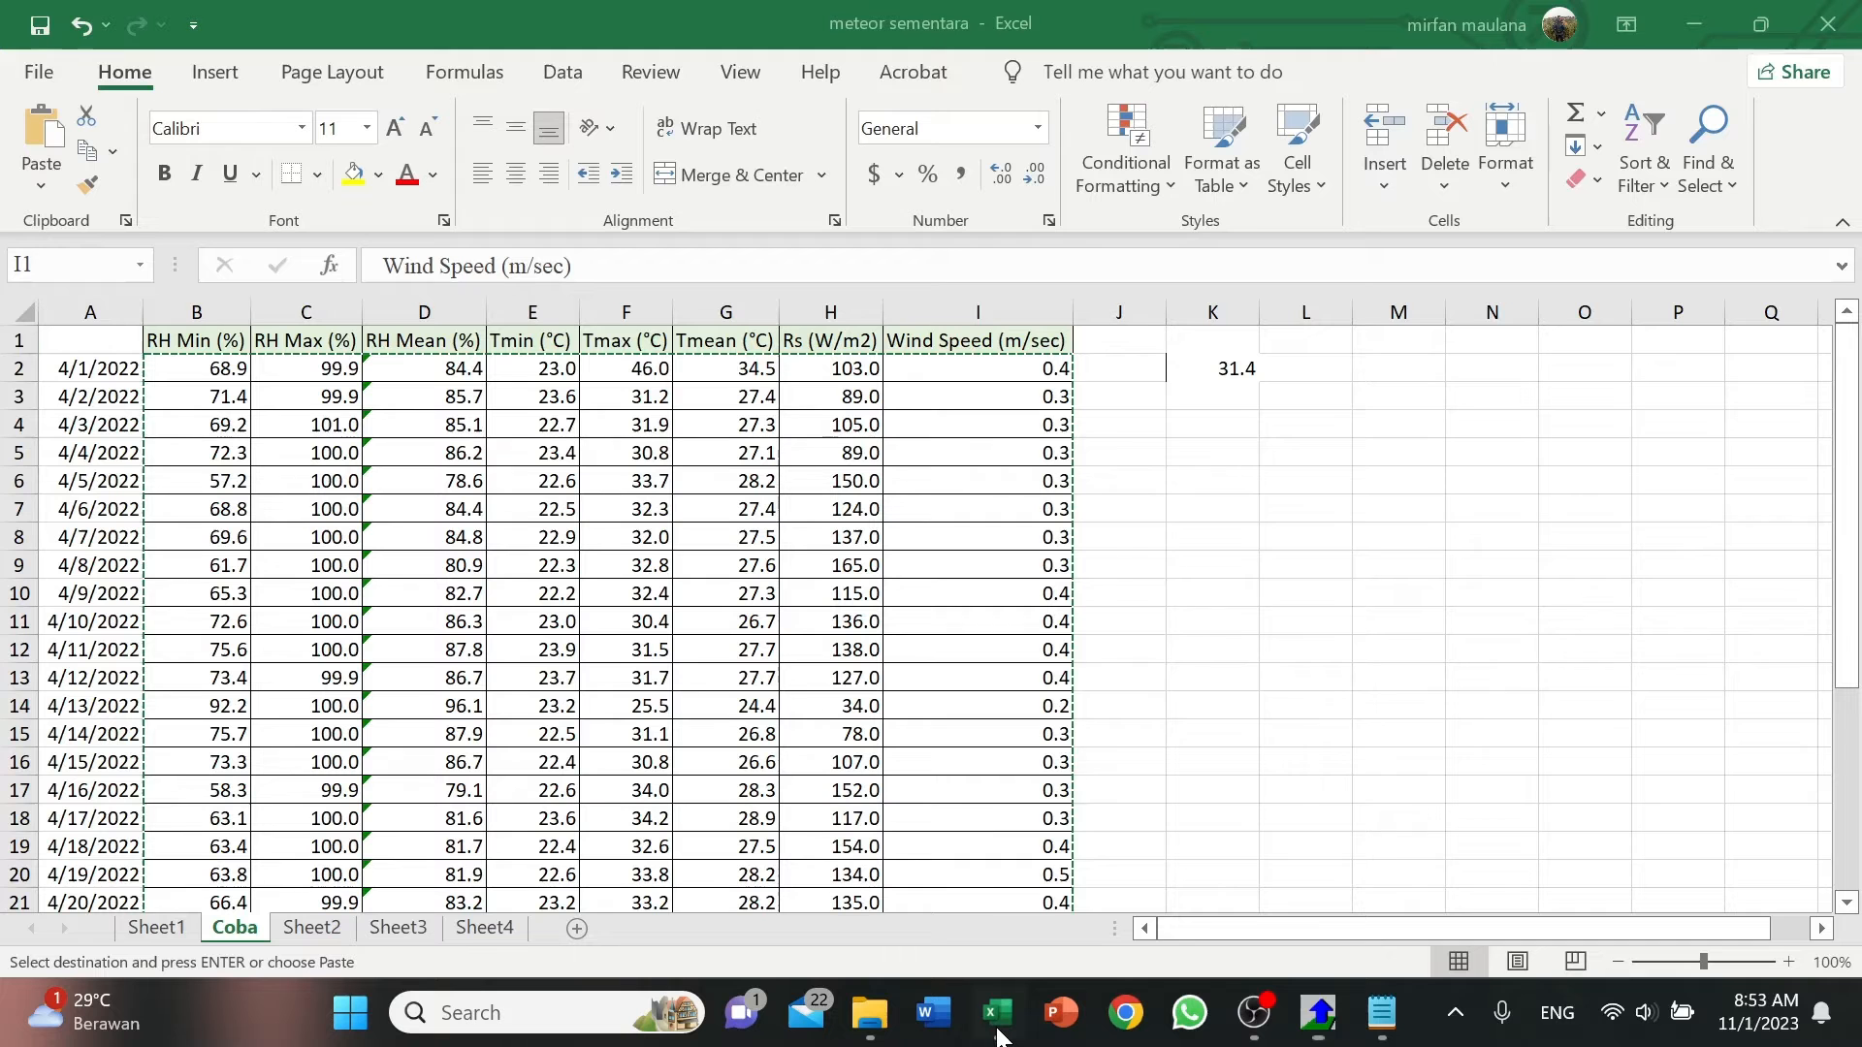
pyautogui.click(998, 1030)
pyautogui.click(998, 1030)
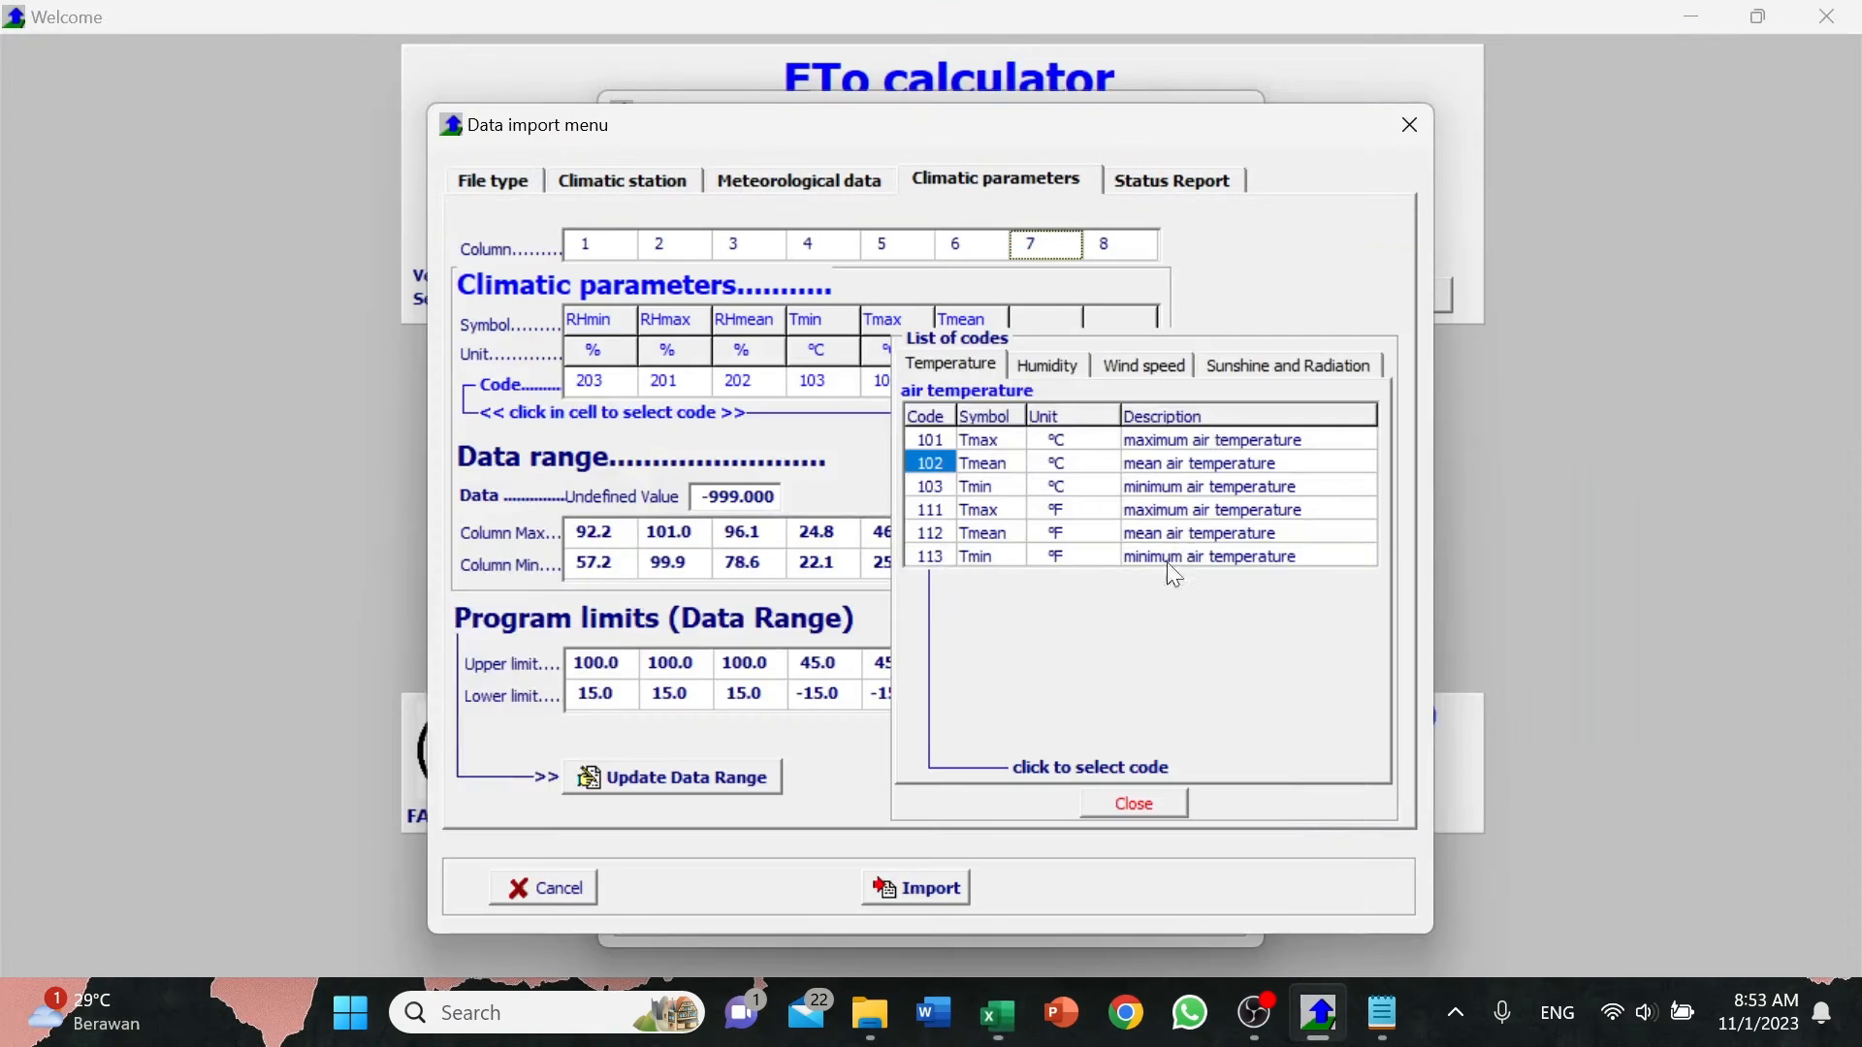
pyautogui.click(1285, 371)
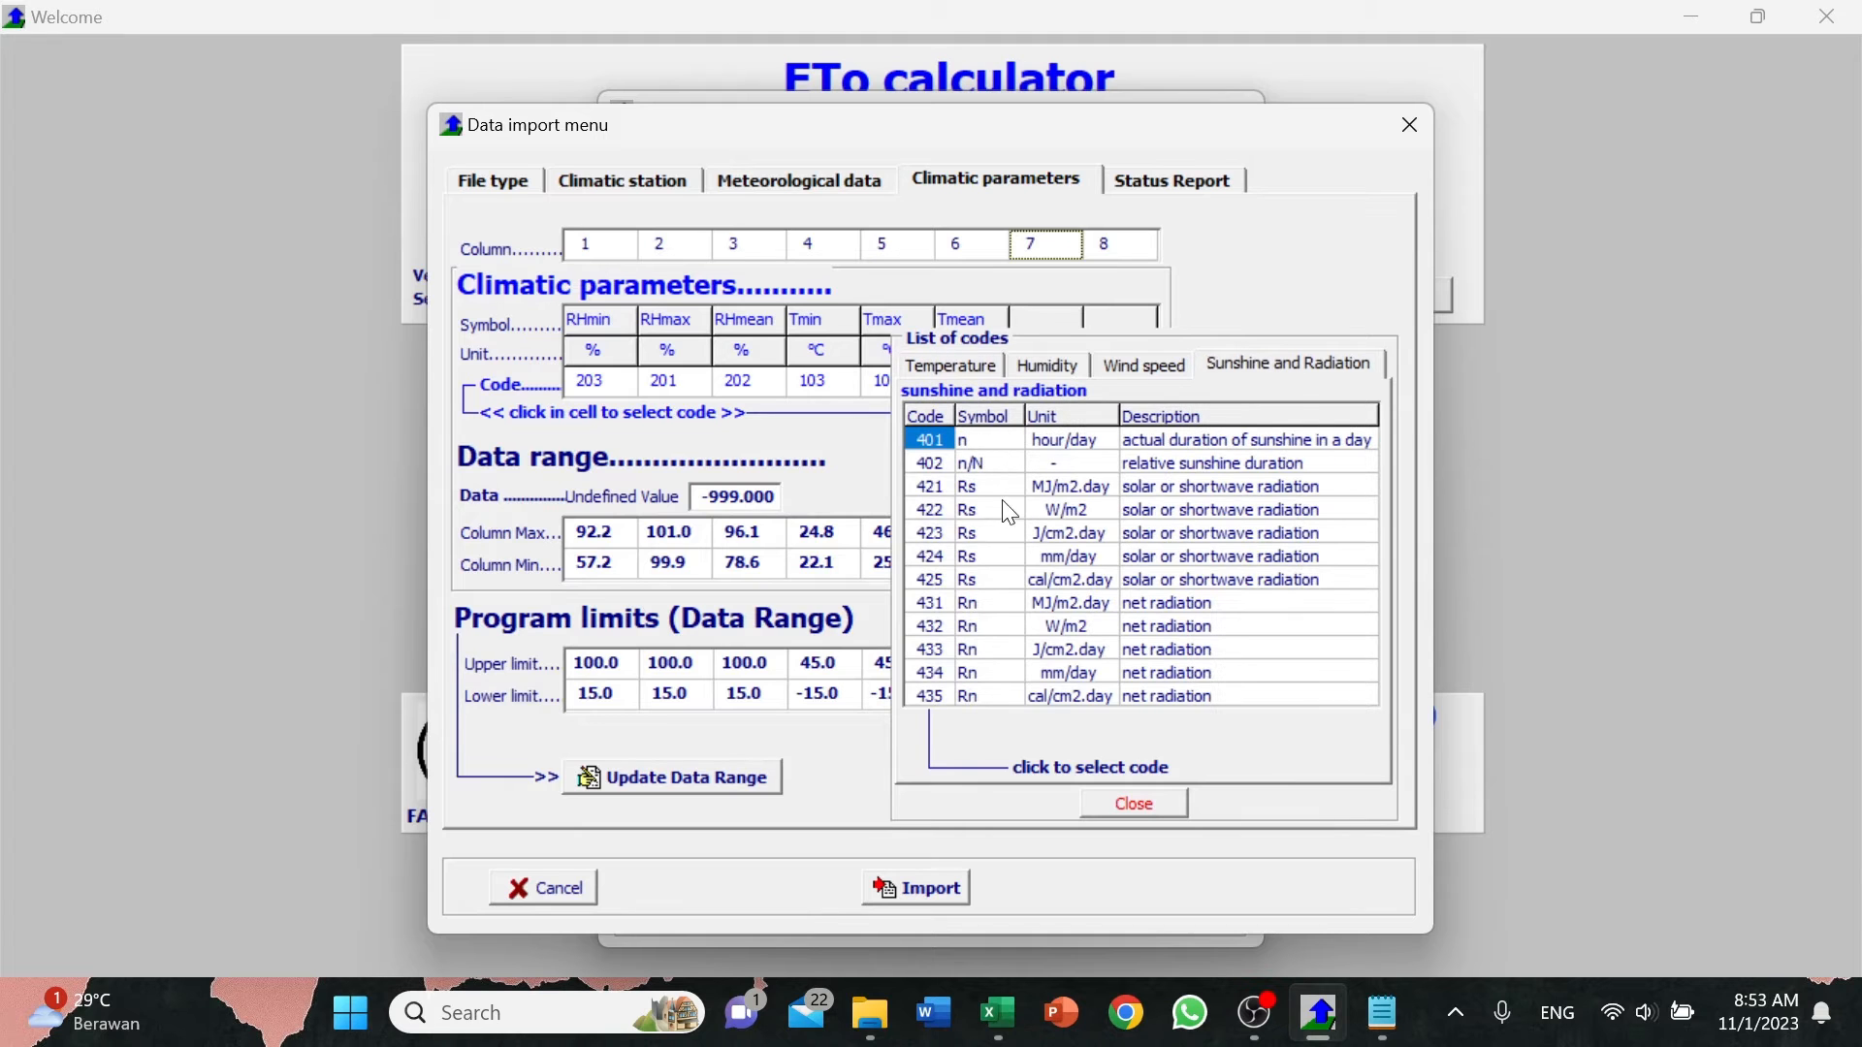
pyautogui.click(965, 511)
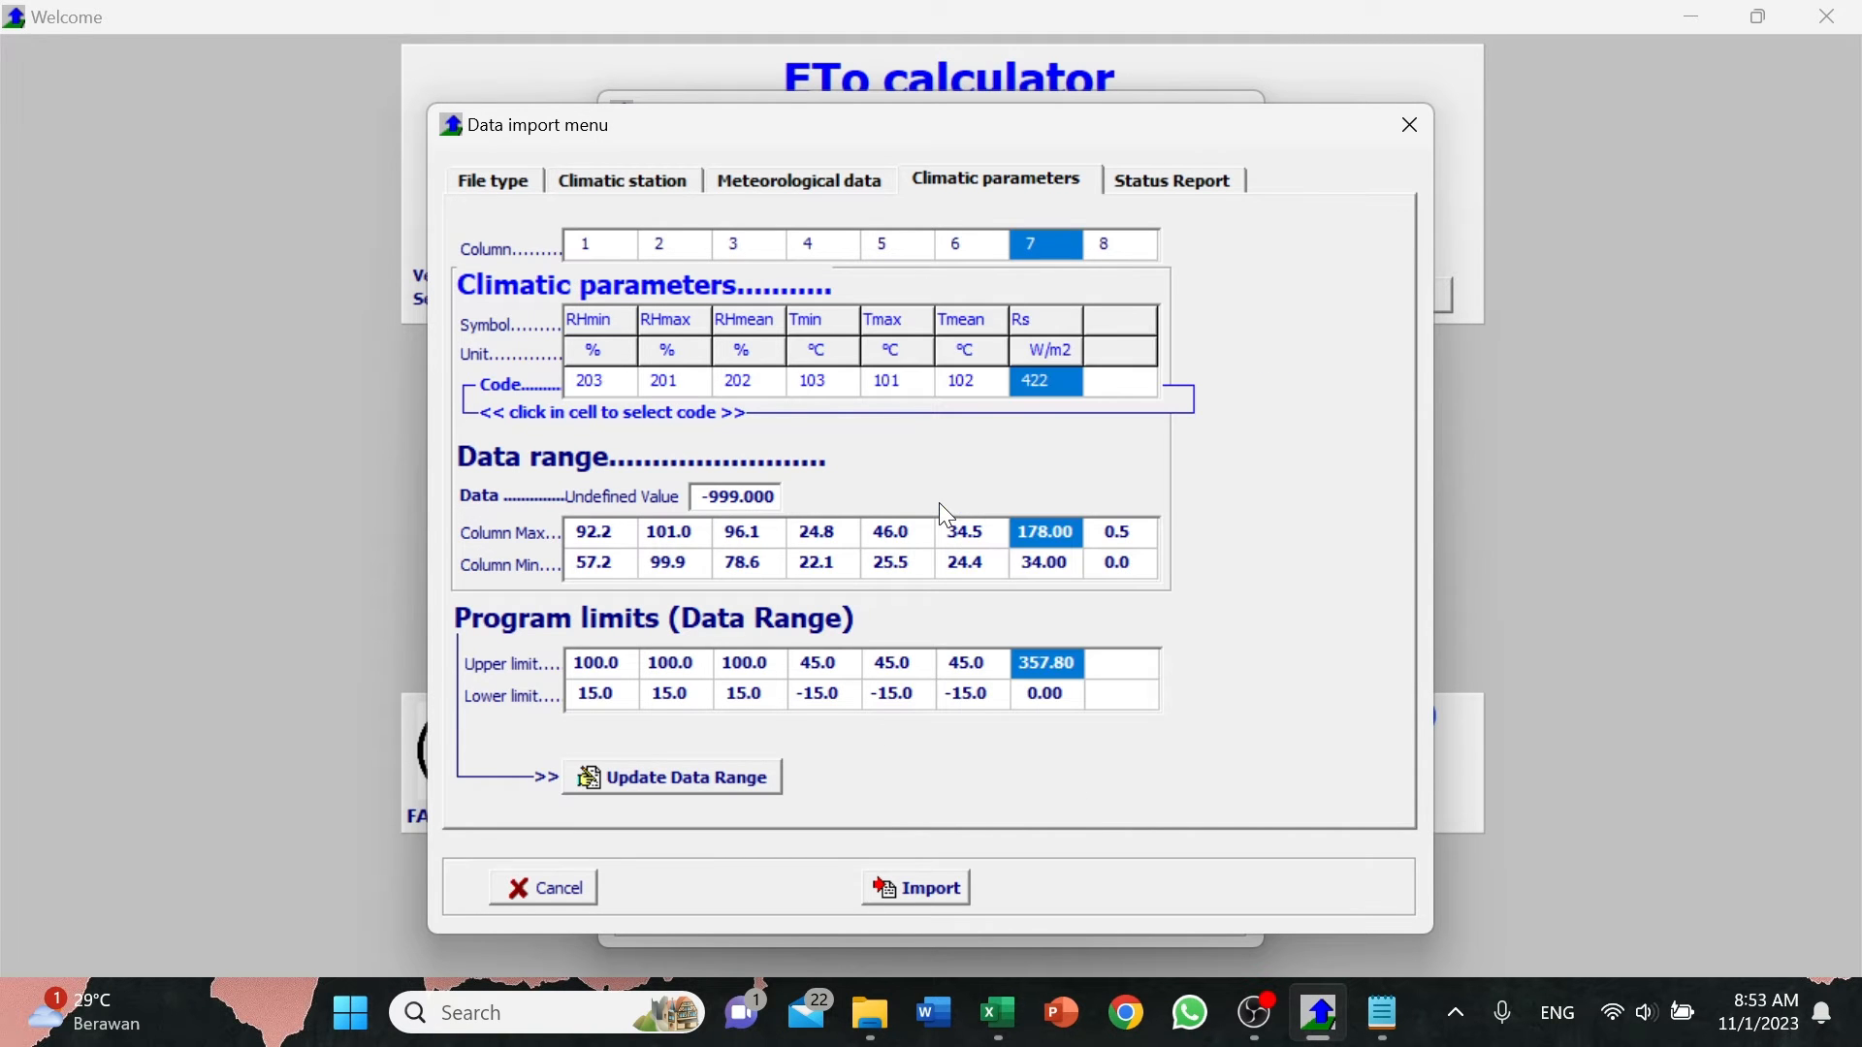
# Check the eighth header in Excel and assign code 301, wind speed u(x) in m/sec, to data column 8.
pyautogui.click(1130, 248)
pyautogui.click(999, 1014)
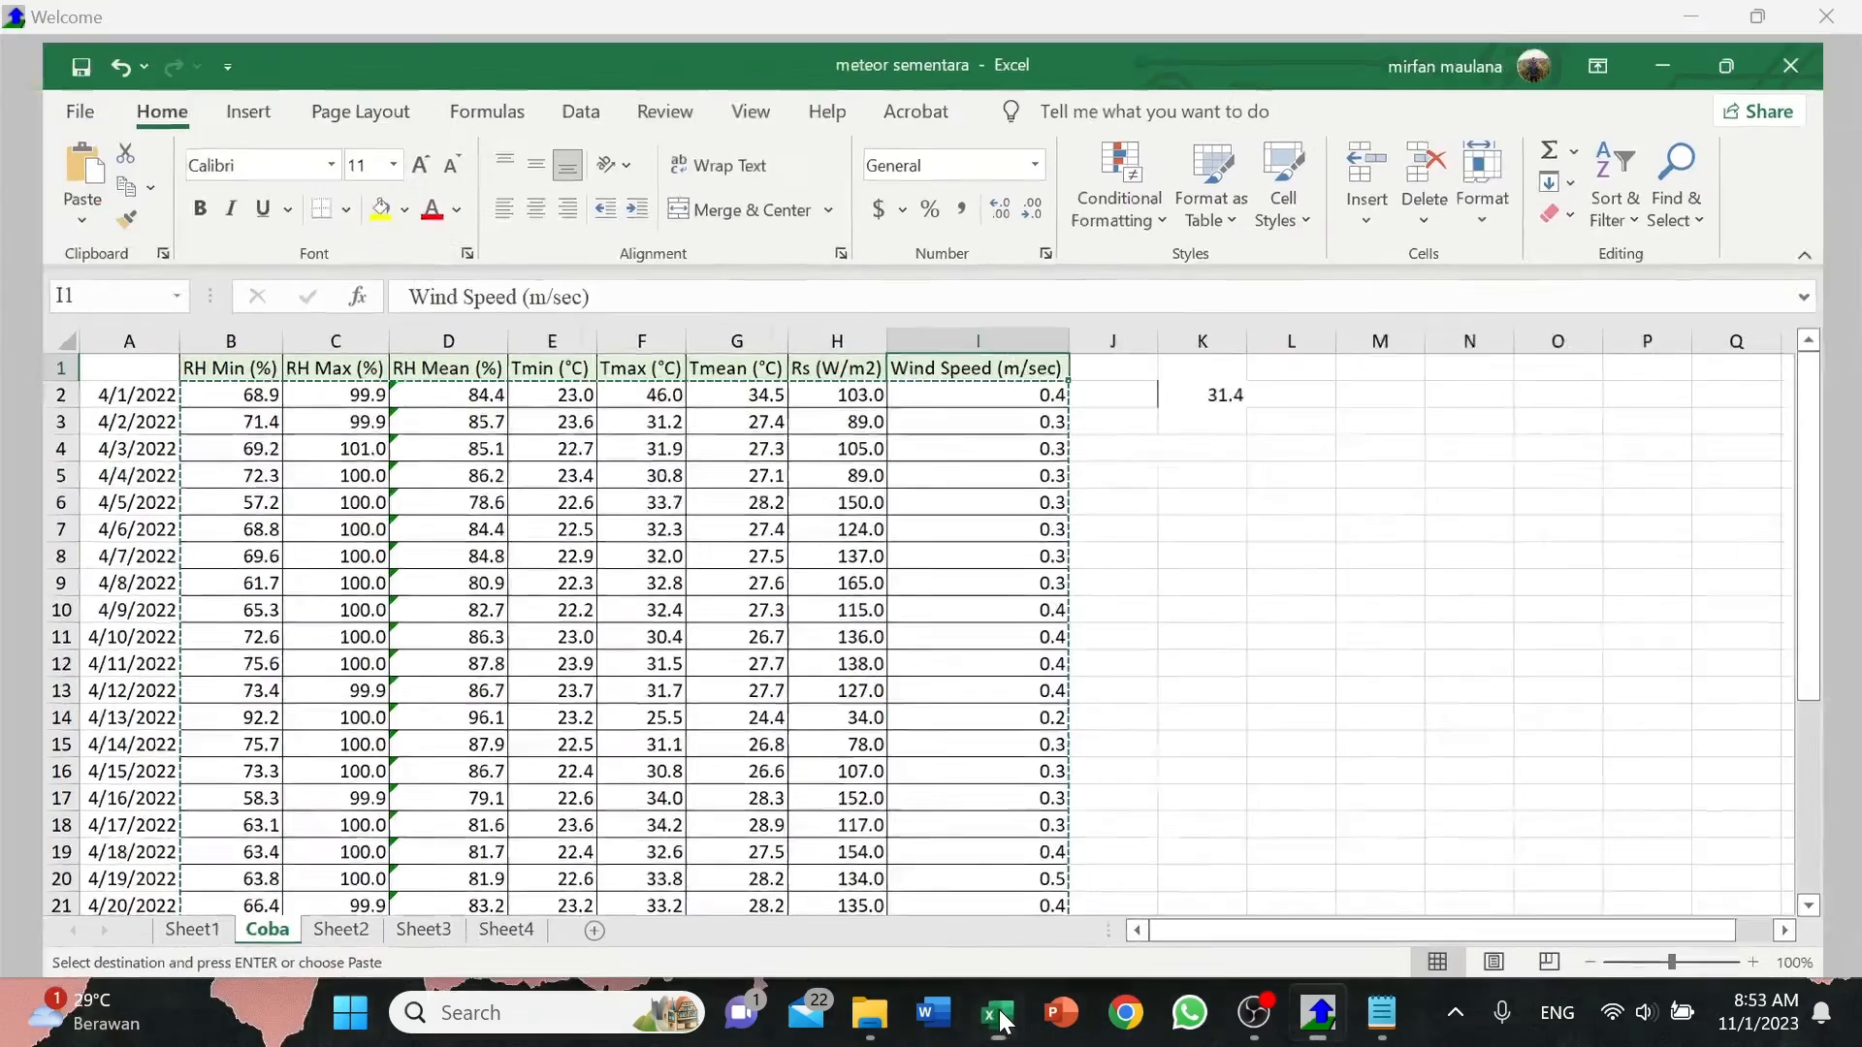
pyautogui.click(999, 1014)
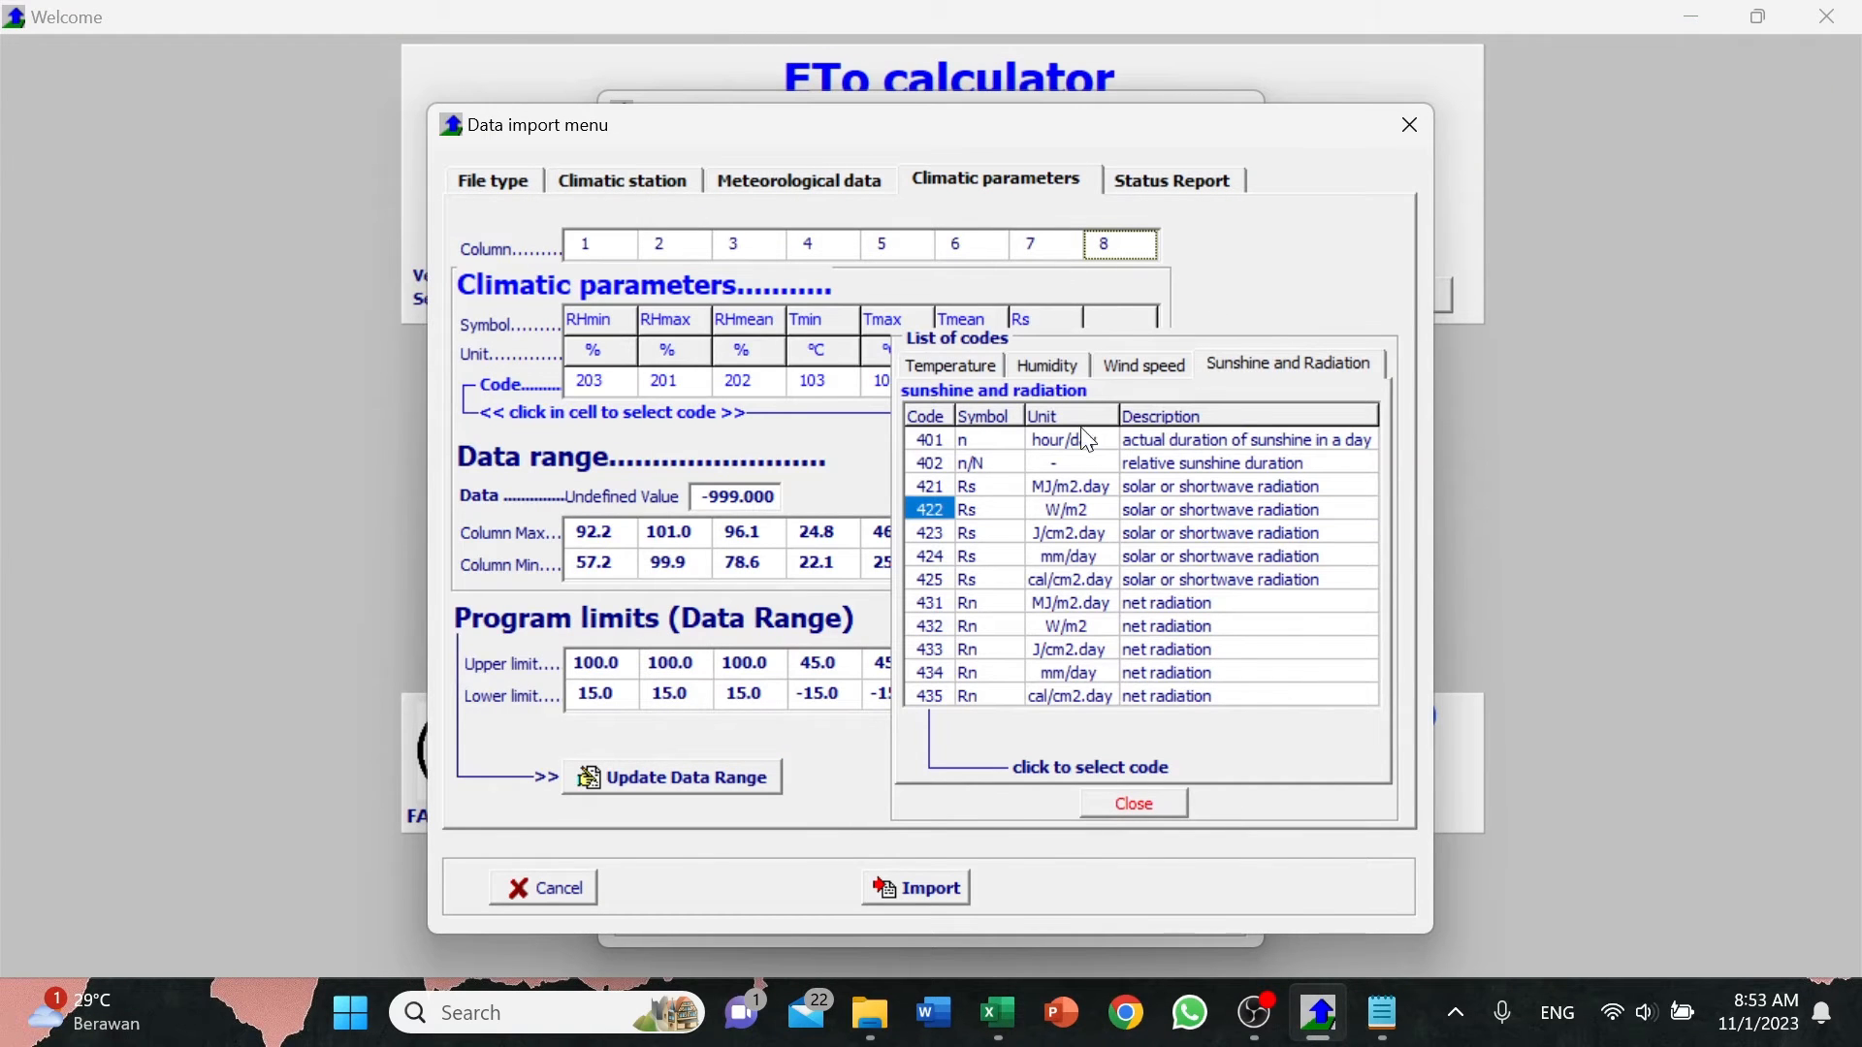
pyautogui.click(1156, 363)
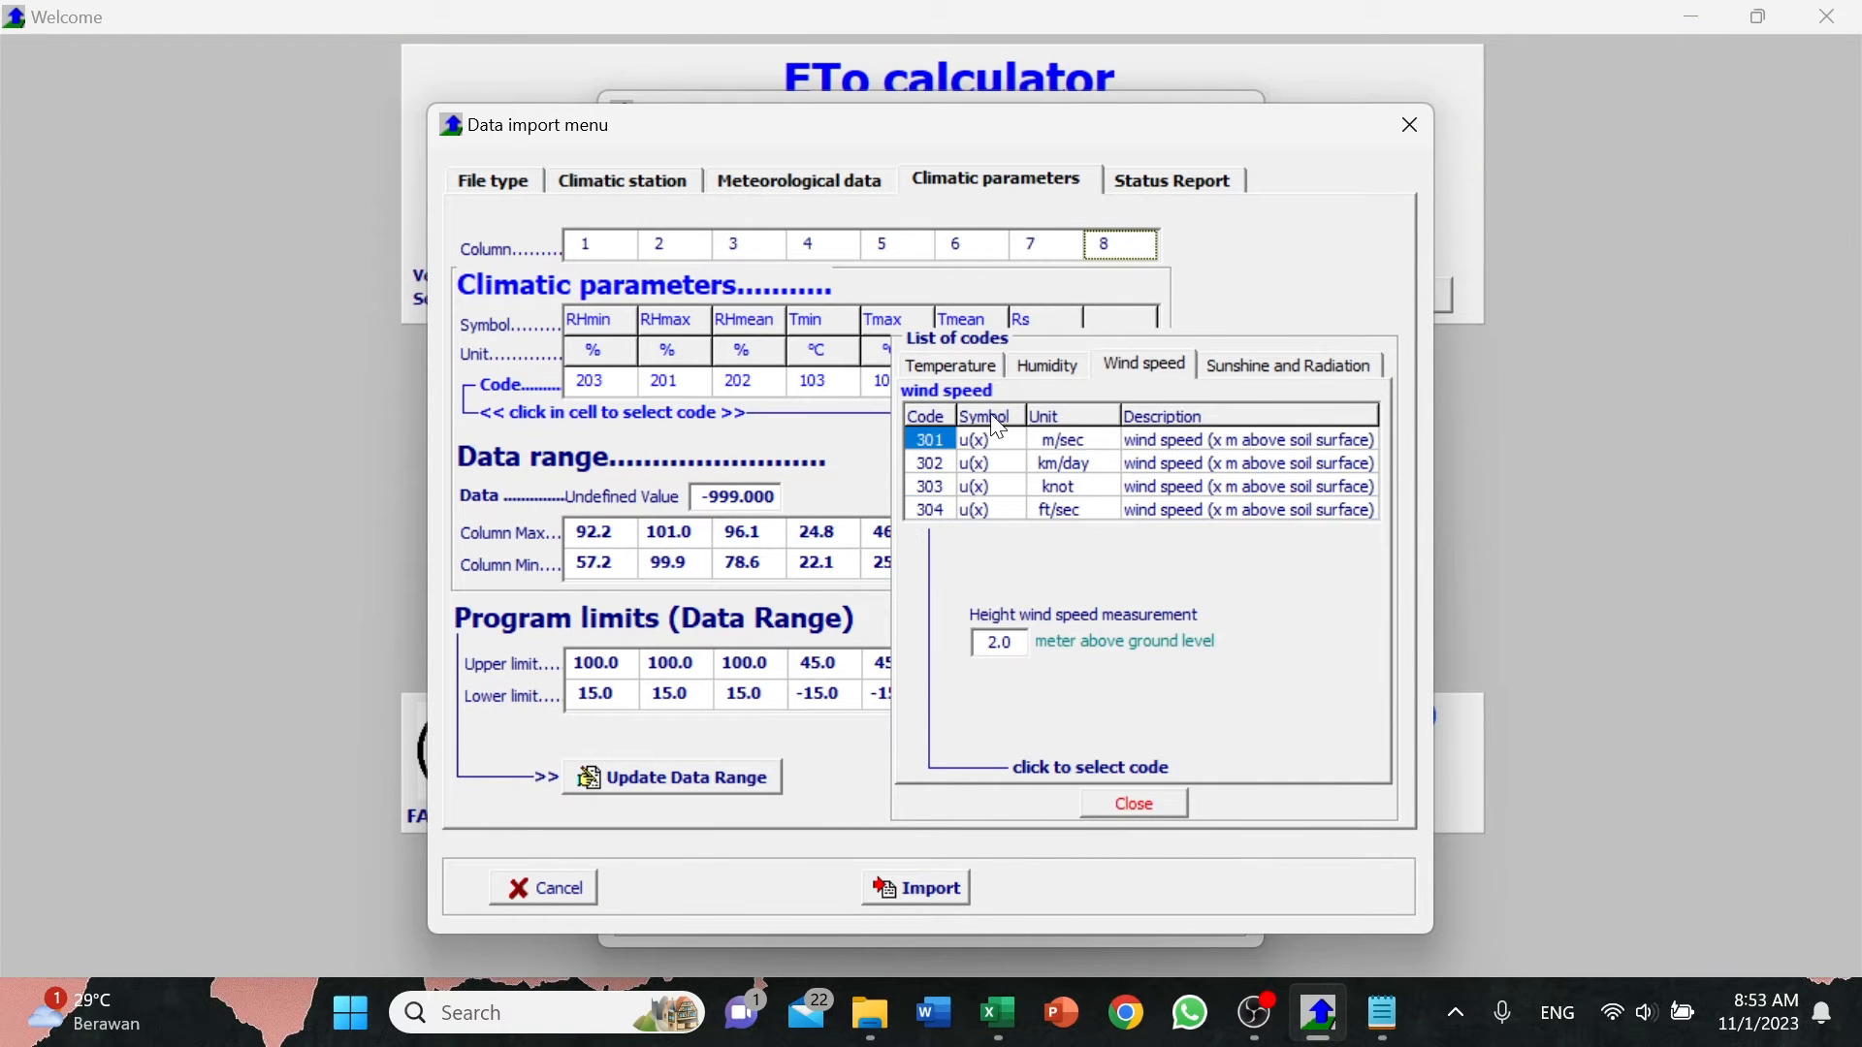
pyautogui.click(931, 441)
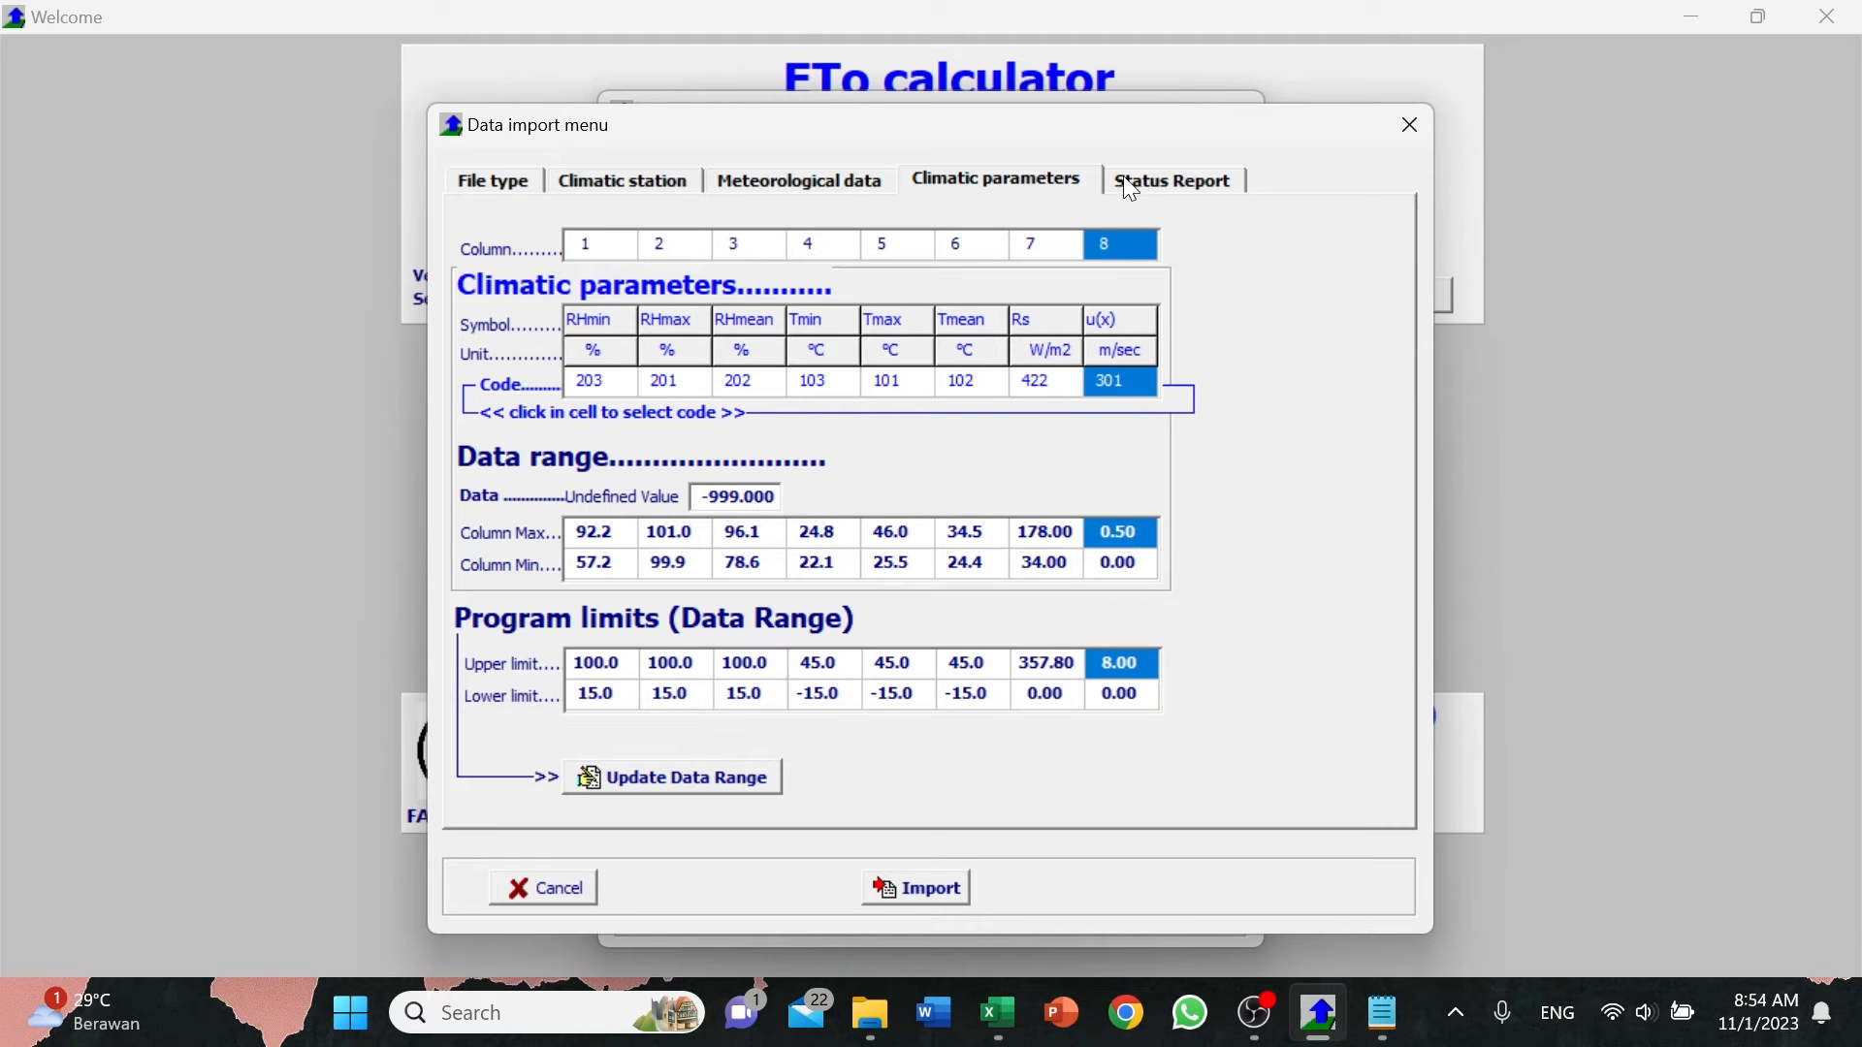
# Review the import status report's error messages, and inspect the RHmax column's data range against the program limits.
pyautogui.click(1181, 178)
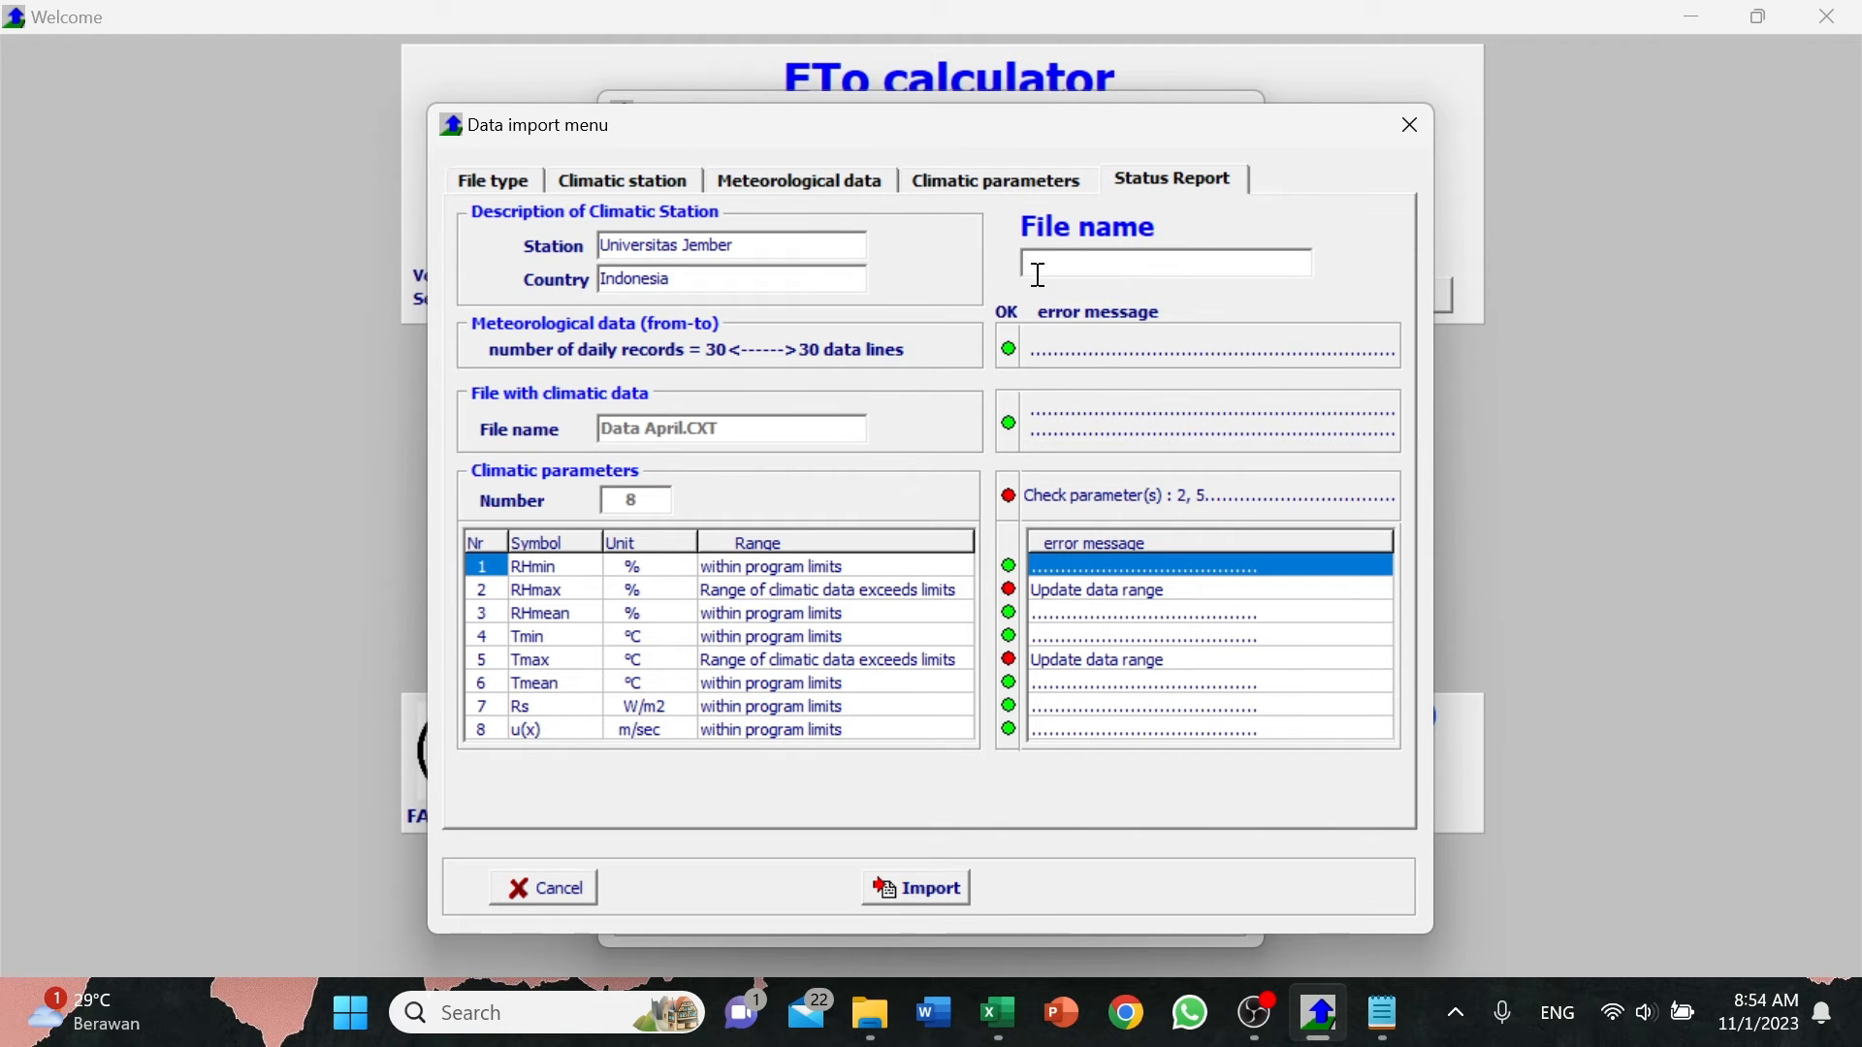
pyautogui.click(1019, 179)
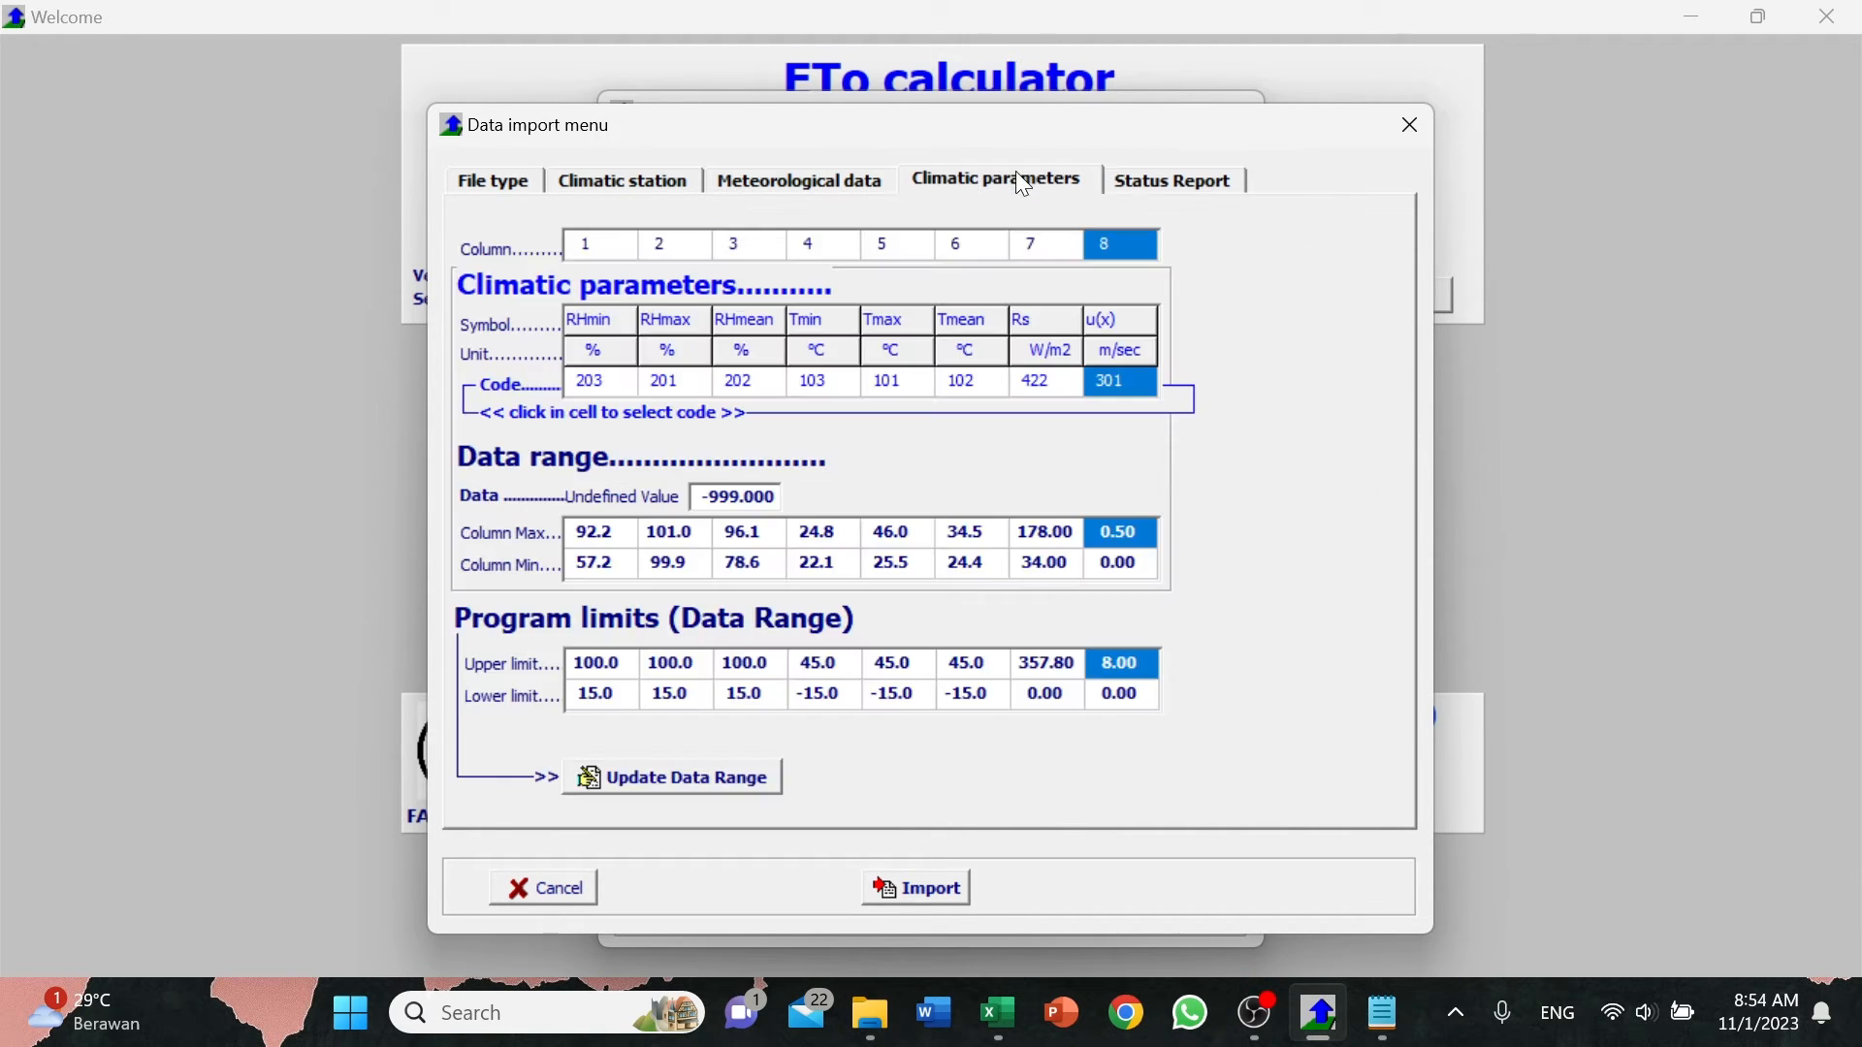
pyautogui.click(1136, 190)
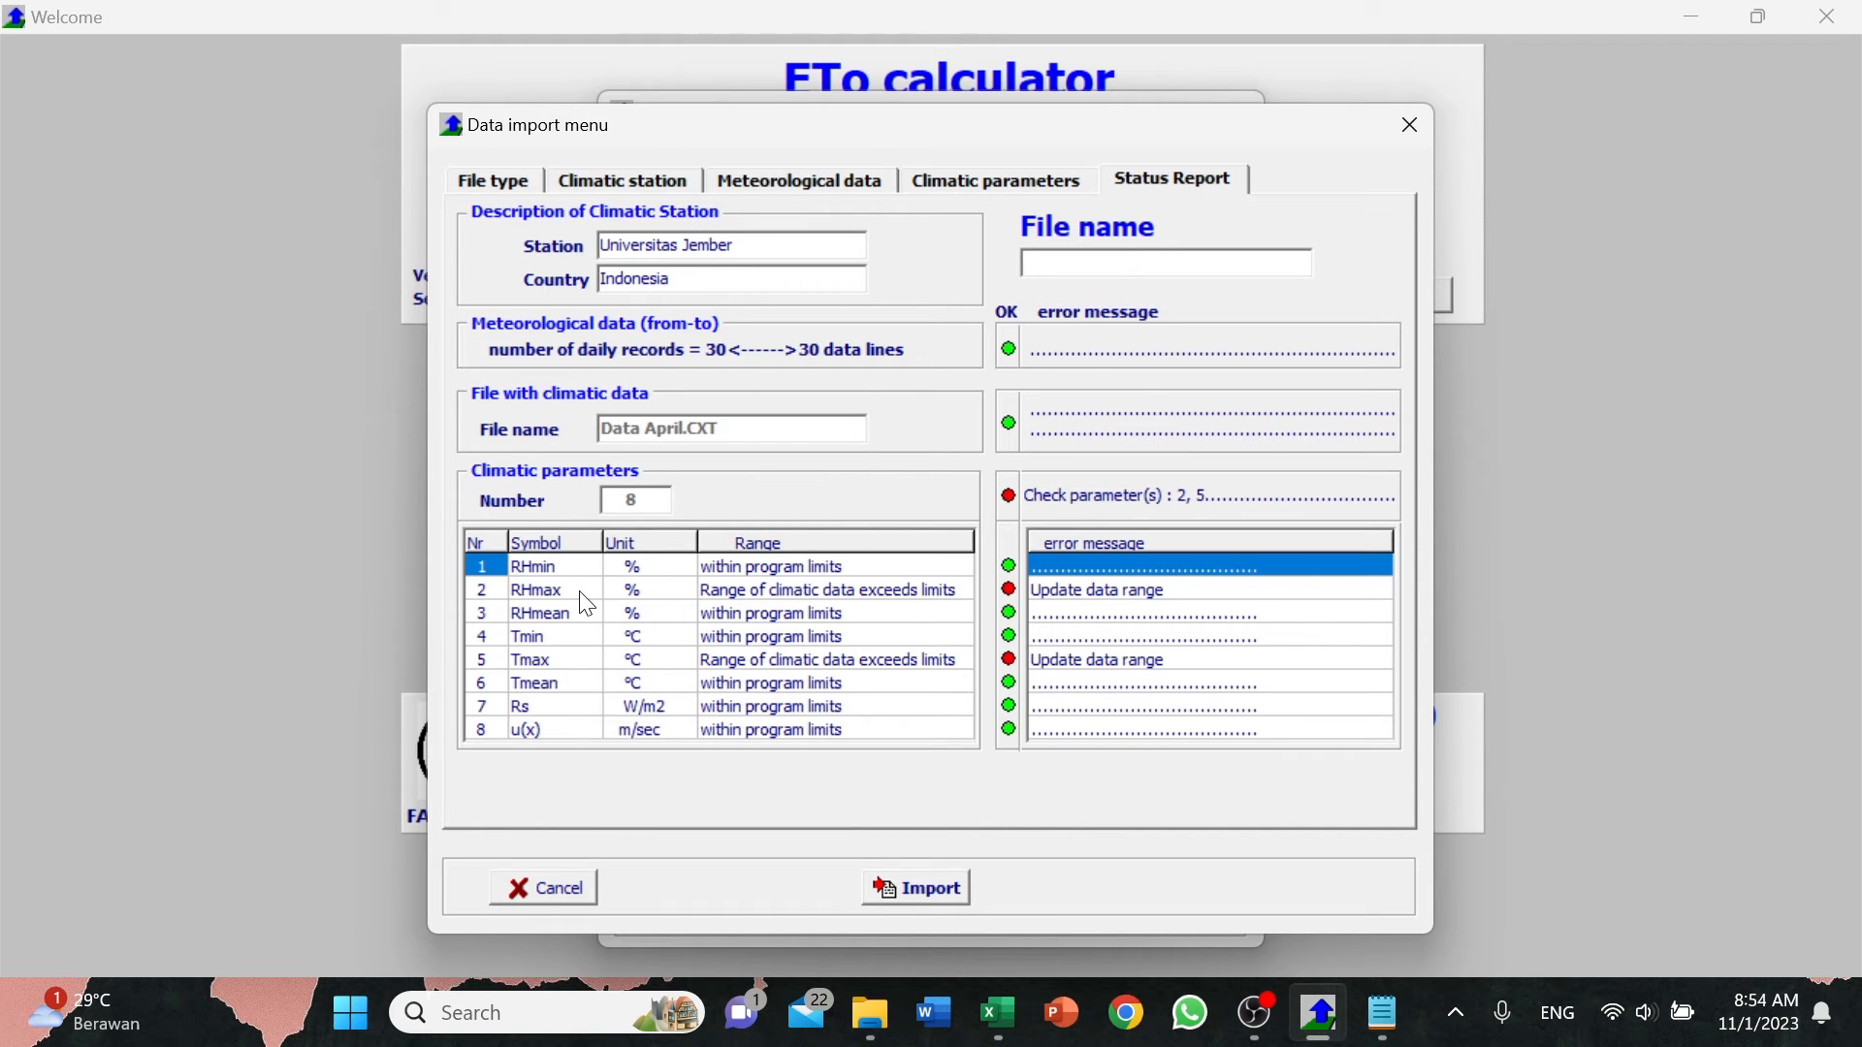
pyautogui.click(790, 181)
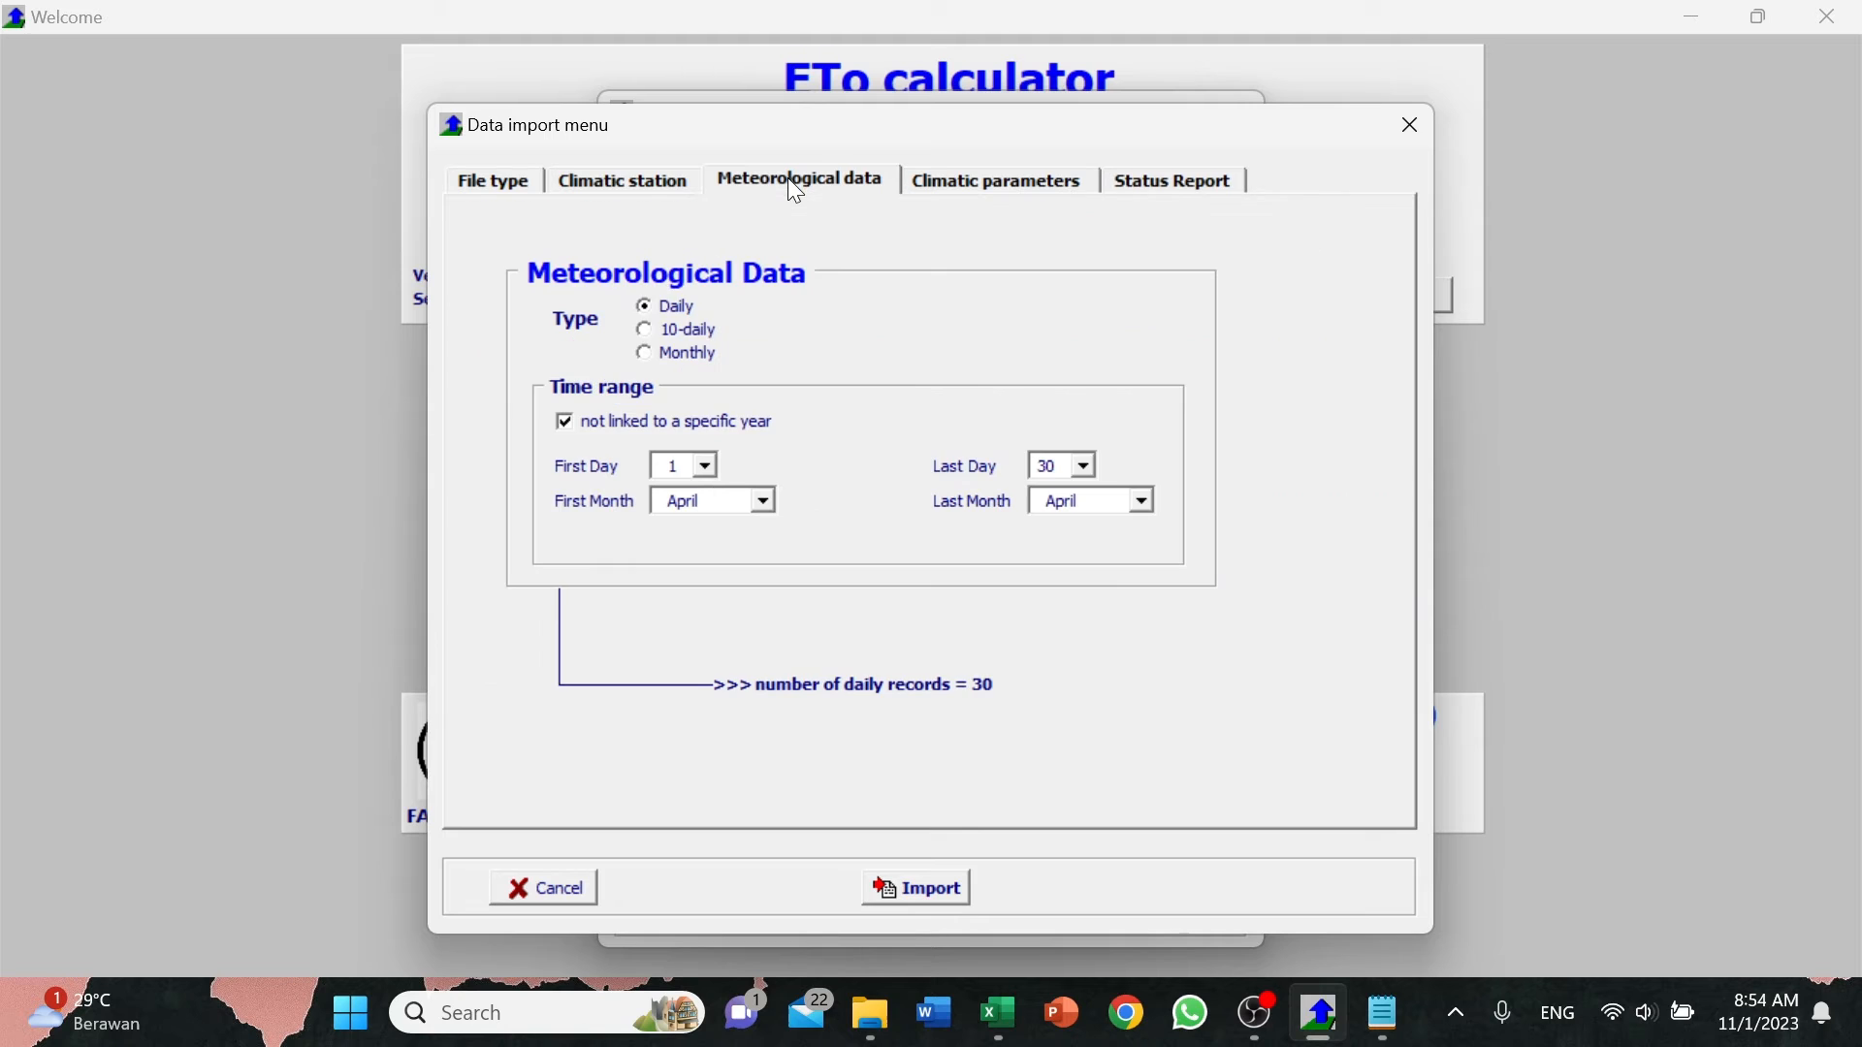
pyautogui.click(928, 187)
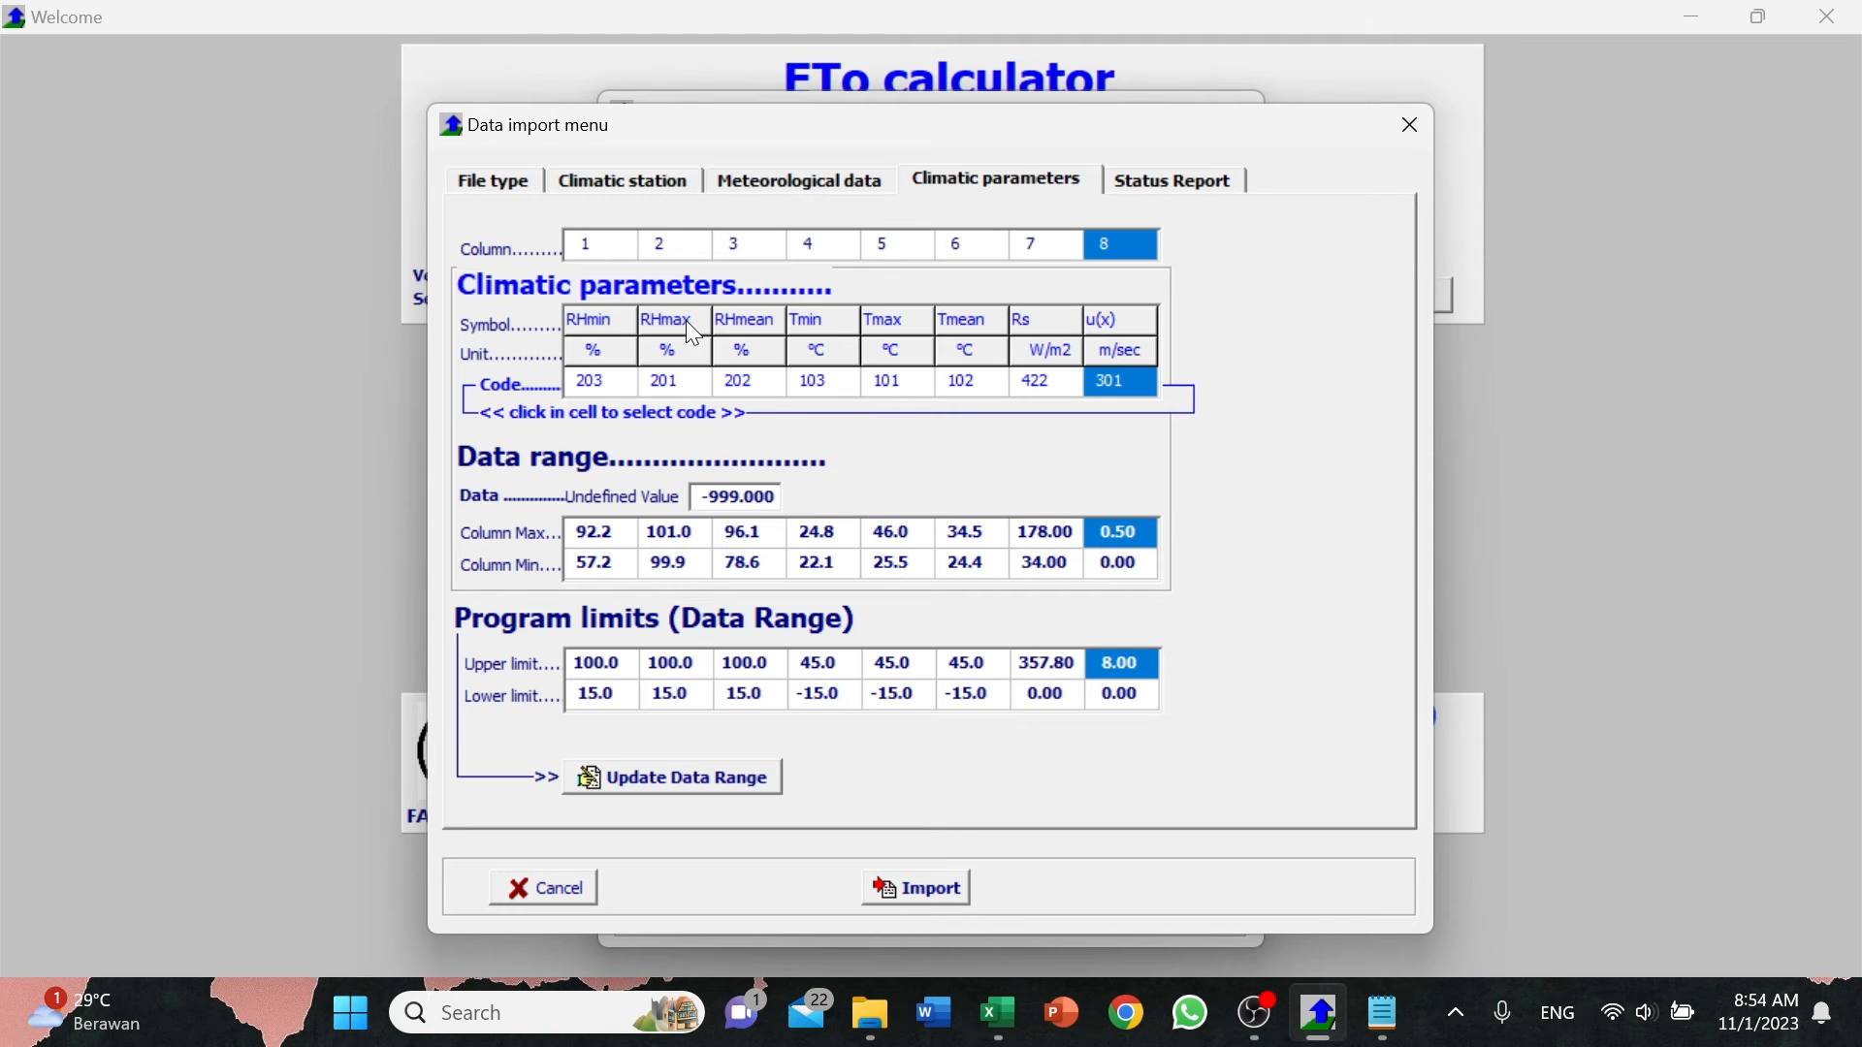
pyautogui.click(676, 564)
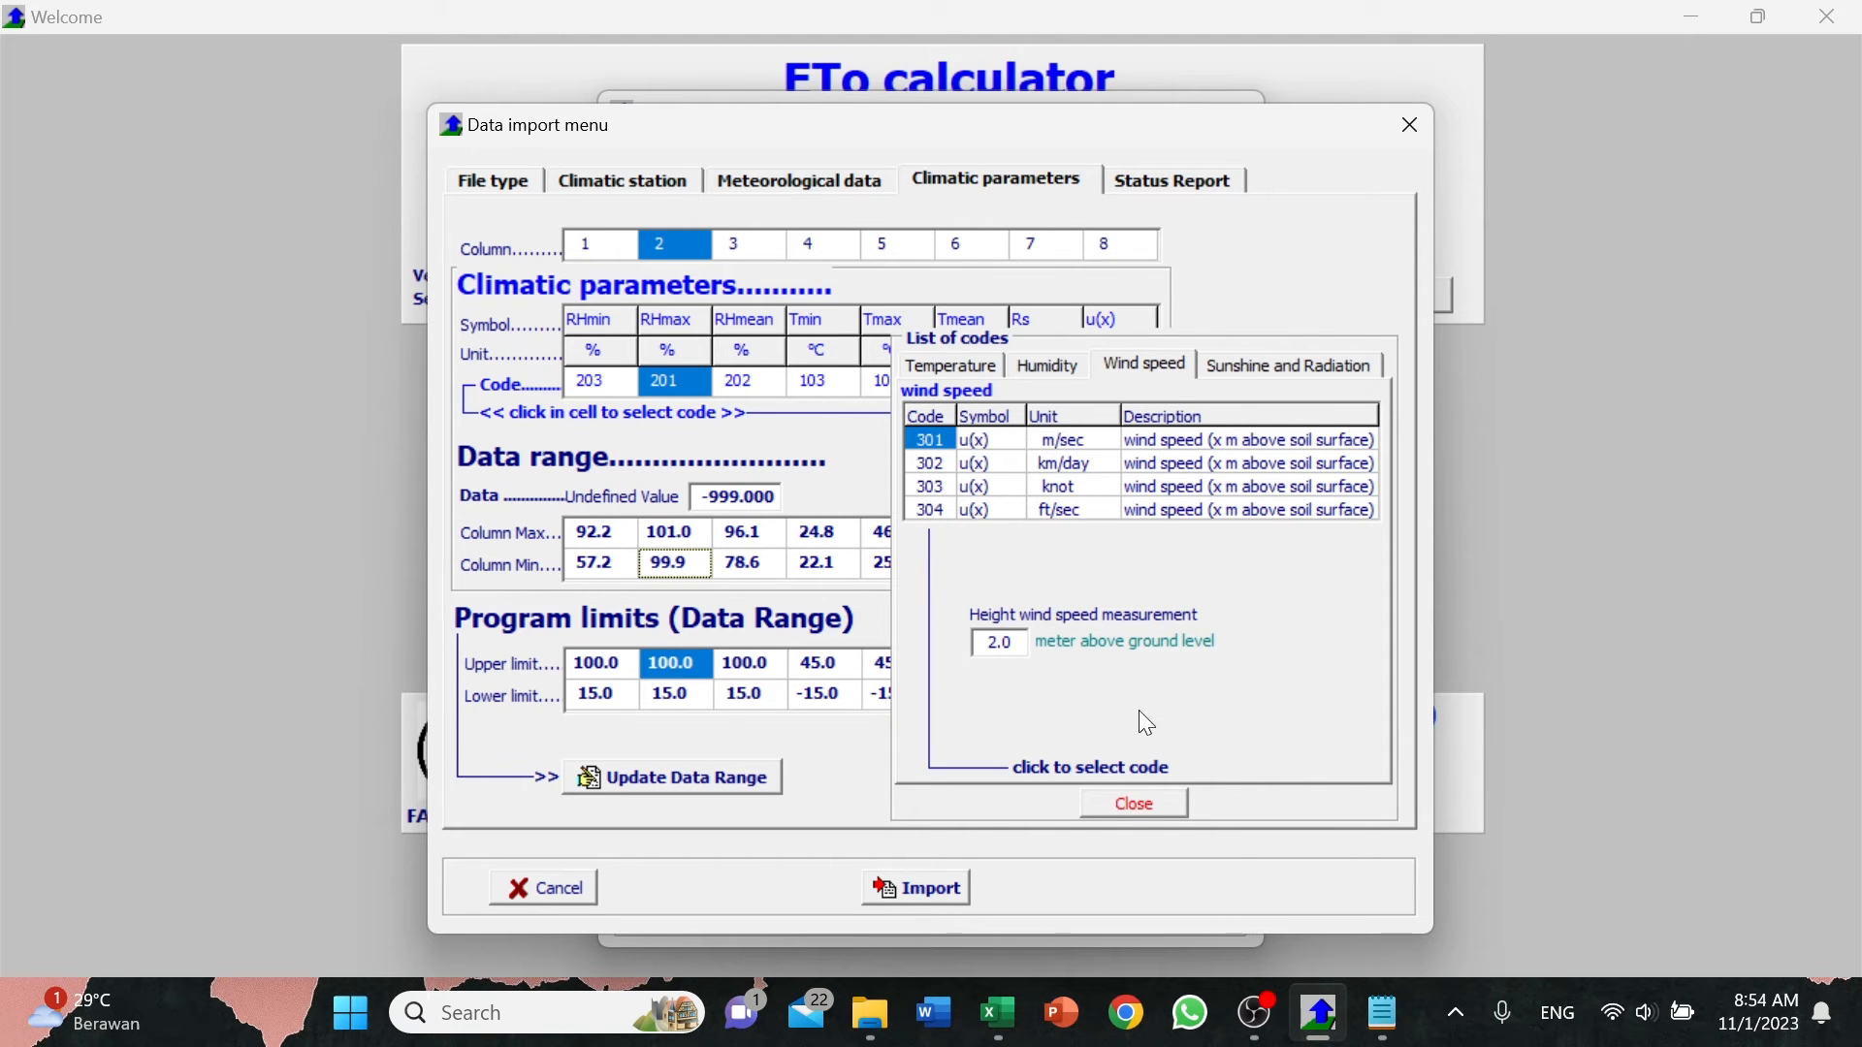
pyautogui.click(1133, 807)
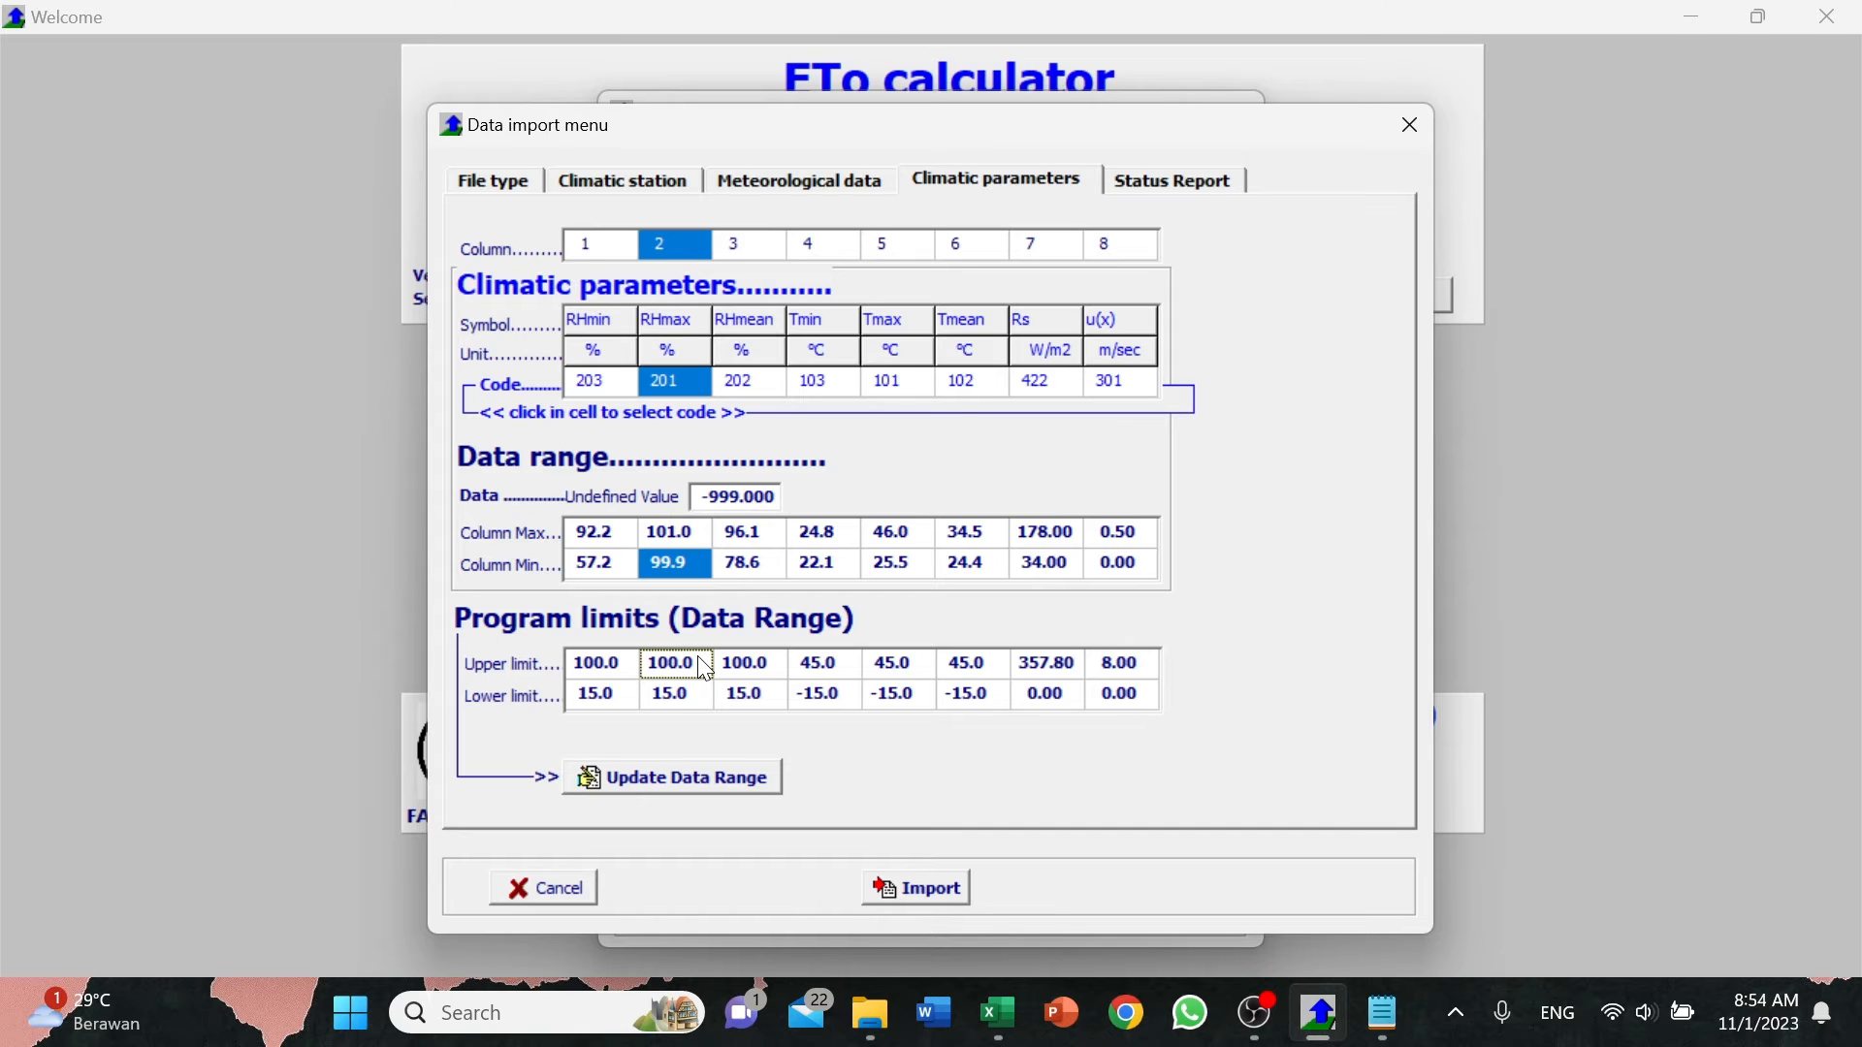
pyautogui.click(694, 541)
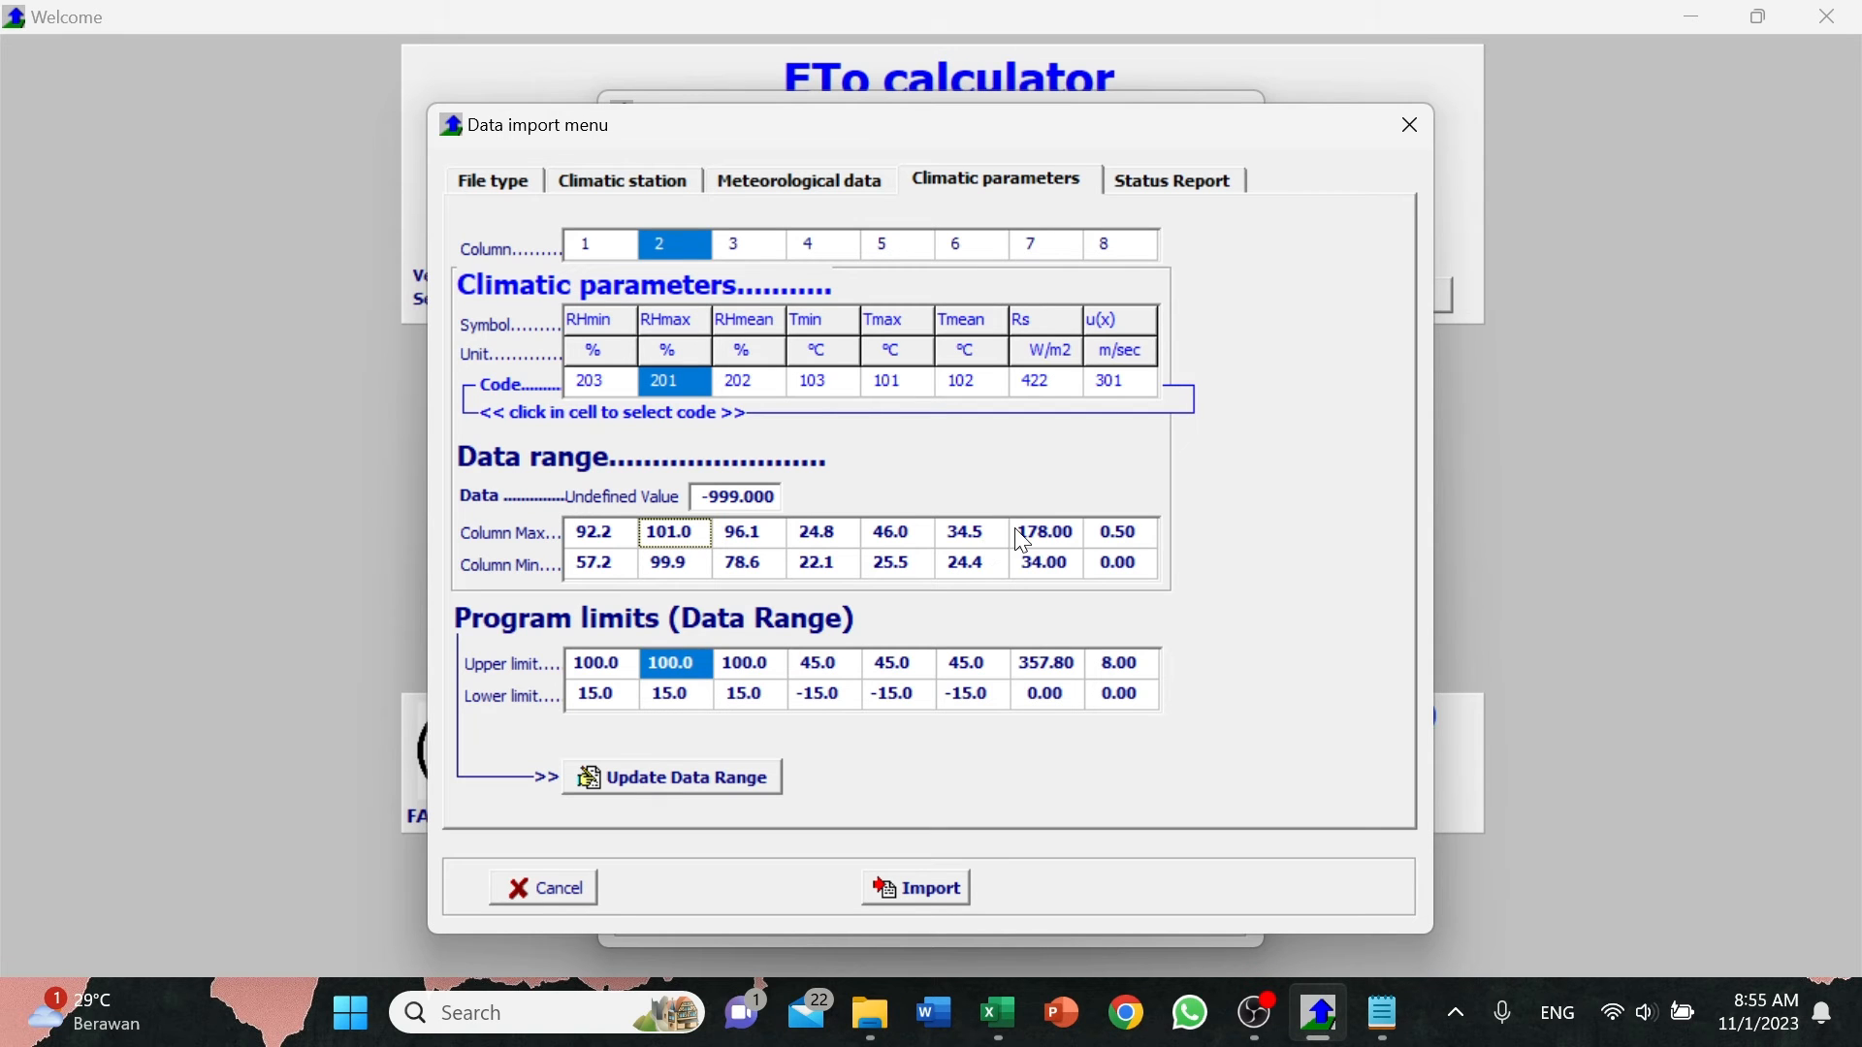
# Recheck the status report against the station description and the climatic parameter ranges.
pyautogui.click(1193, 185)
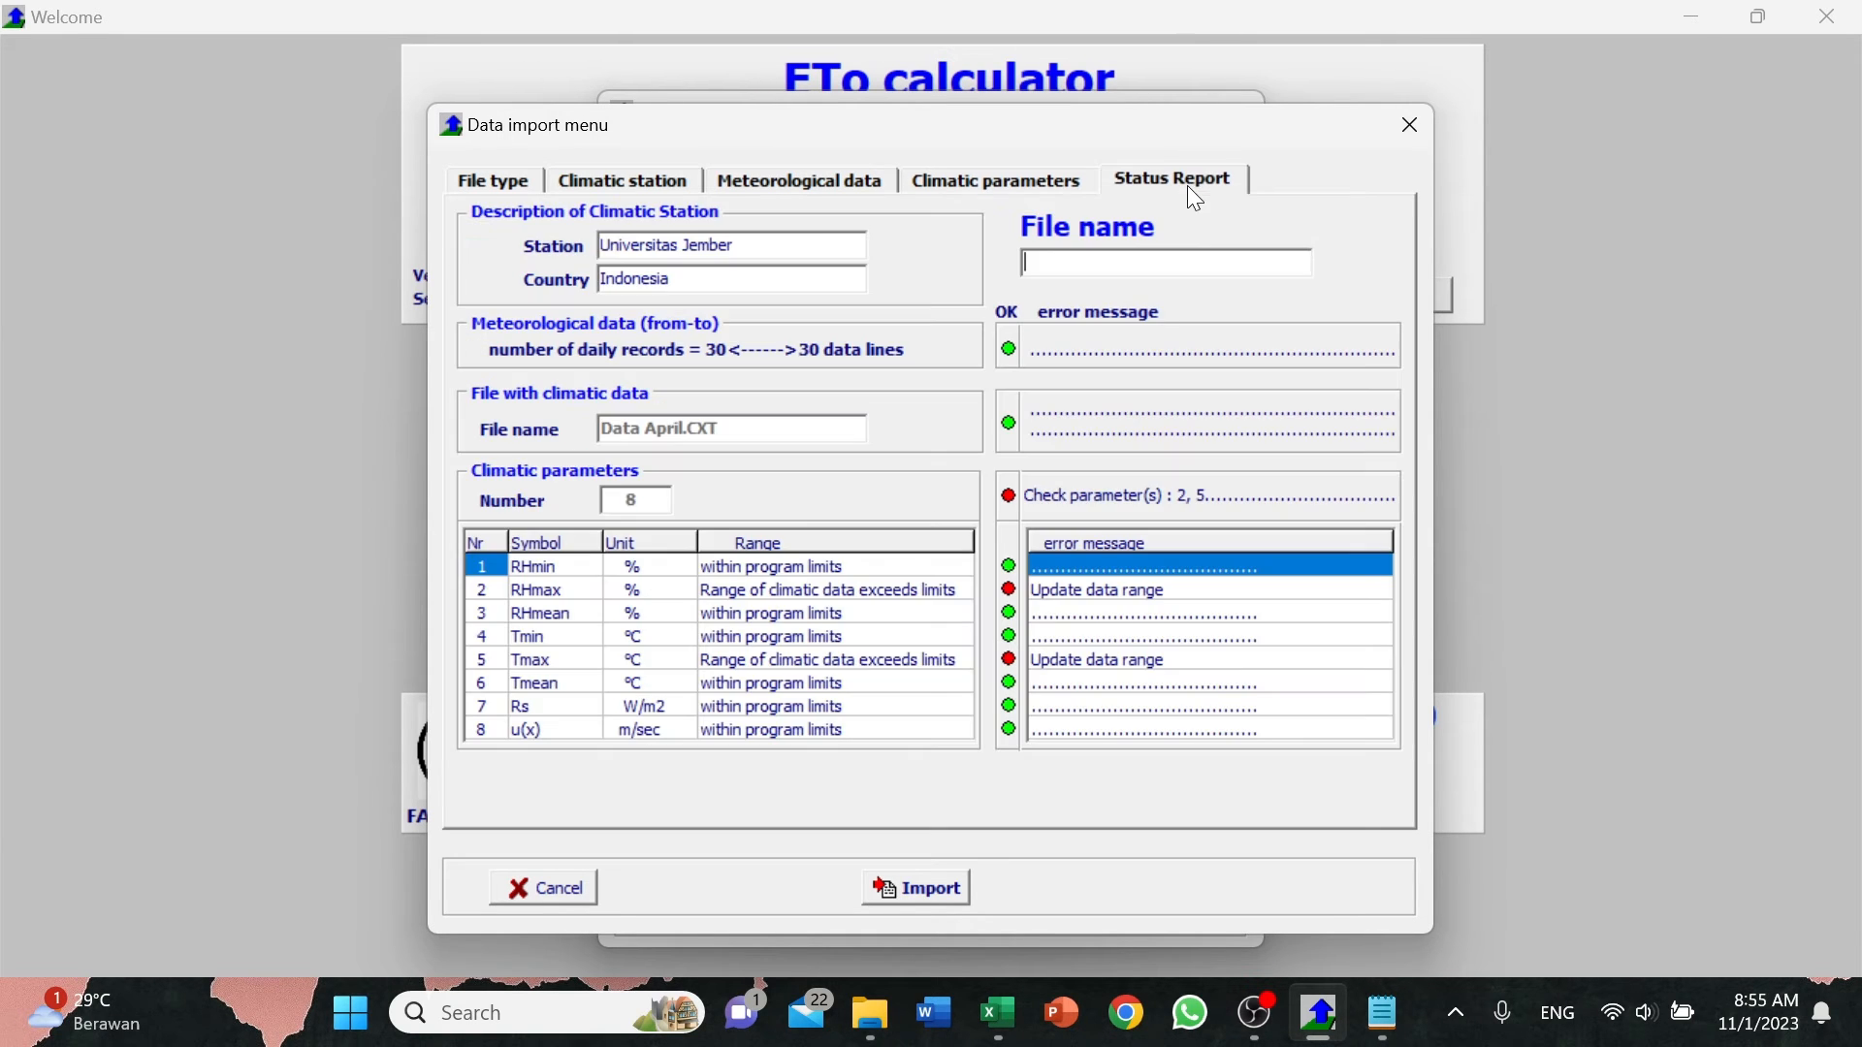
pyautogui.click(578, 186)
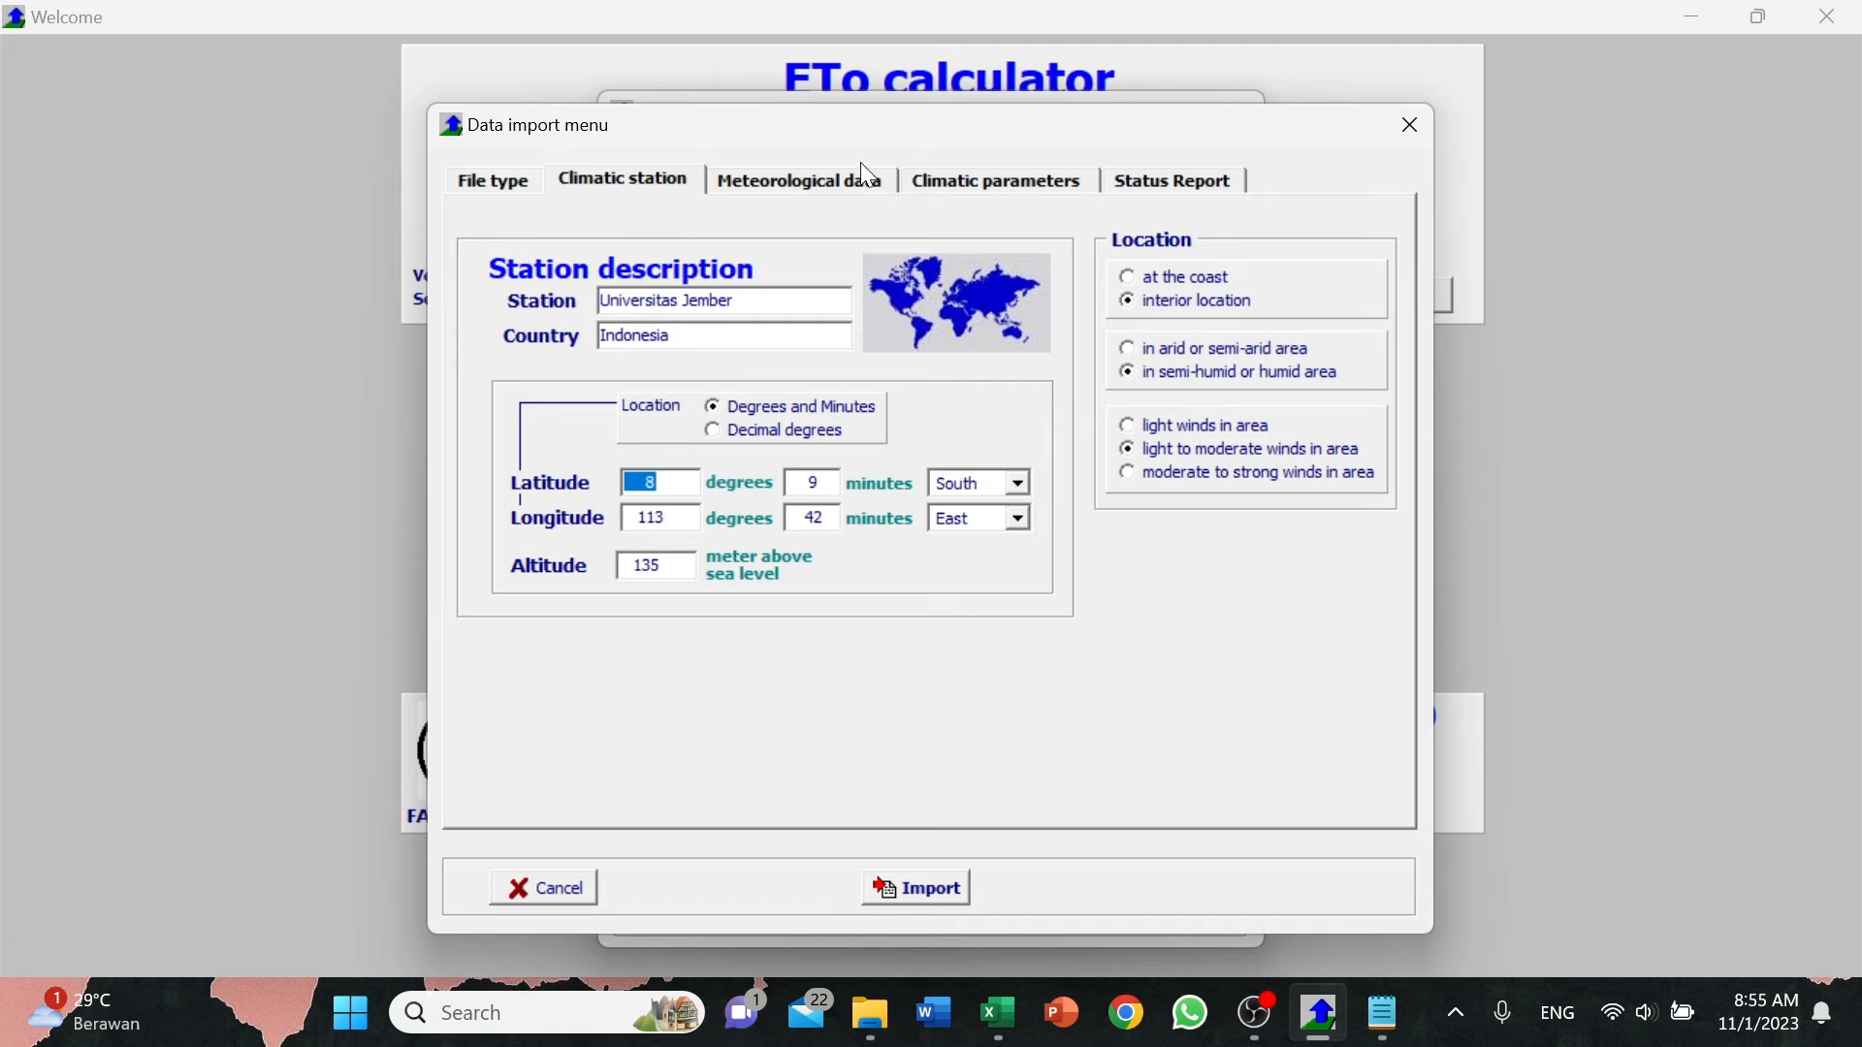
pyautogui.click(970, 185)
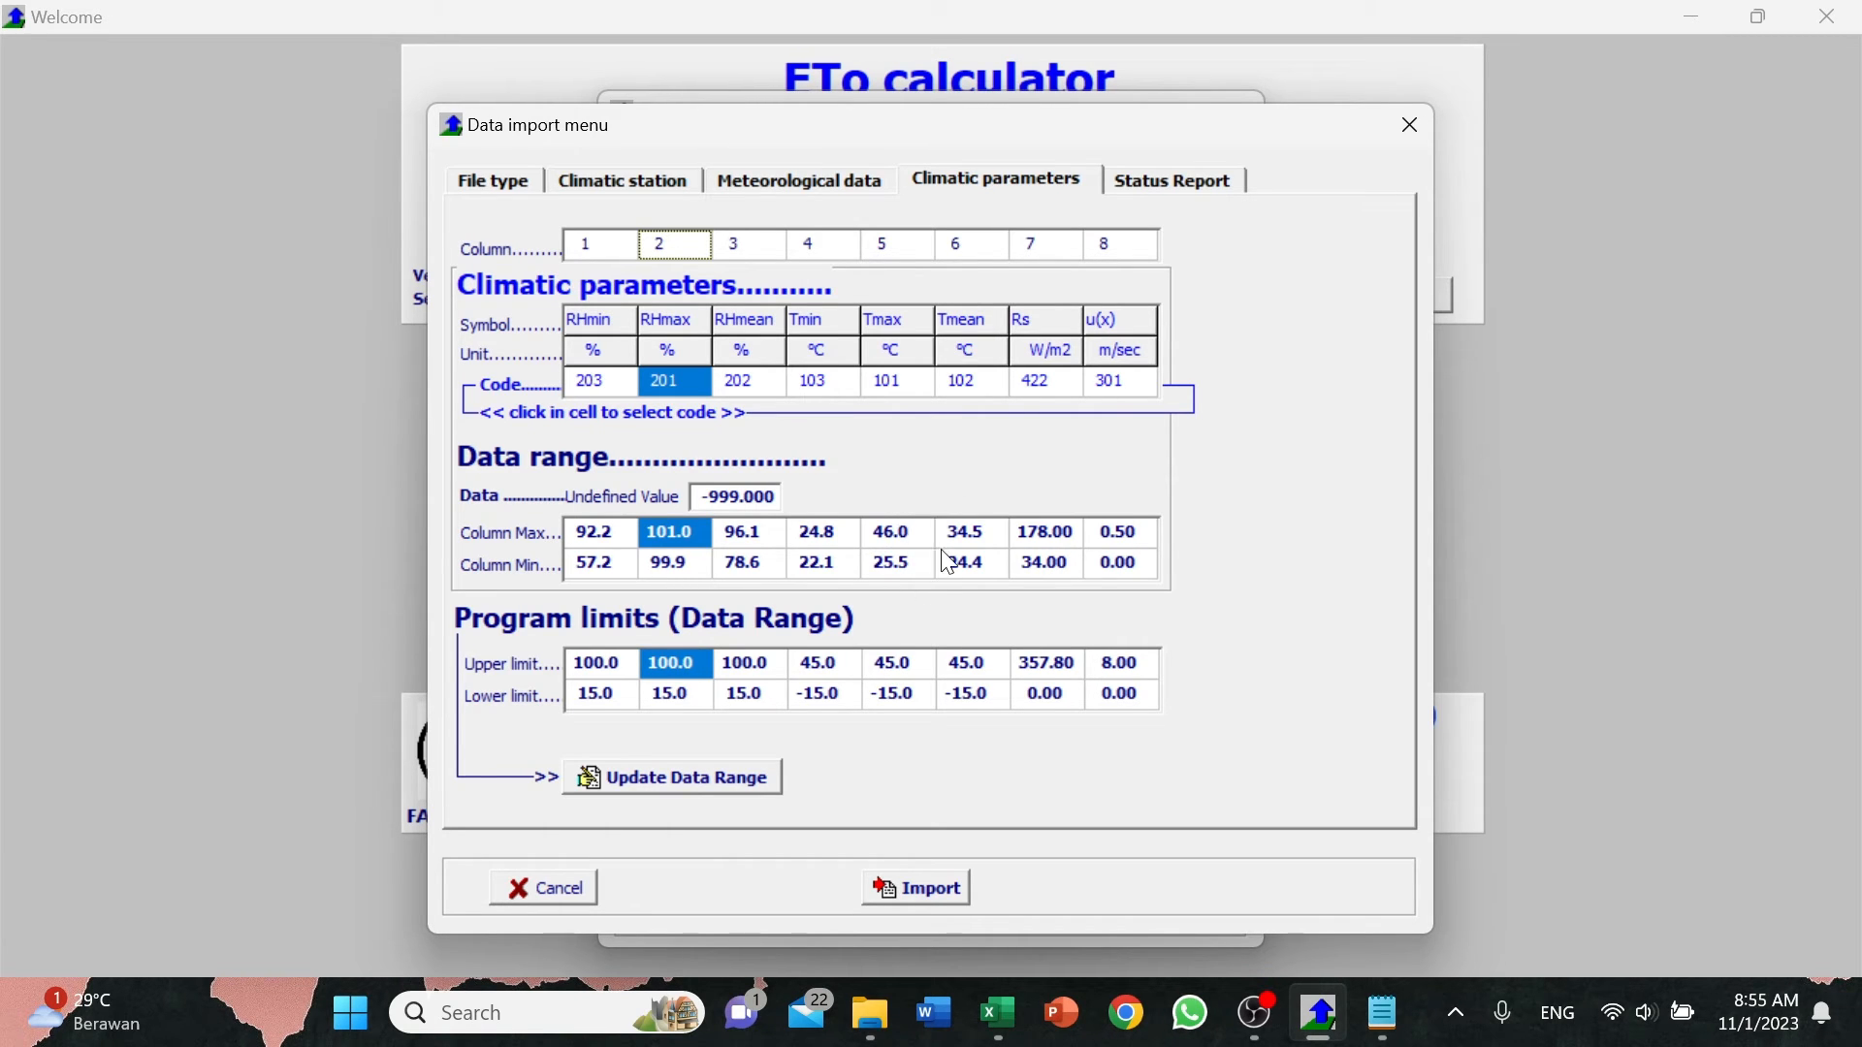
pyautogui.click(1183, 184)
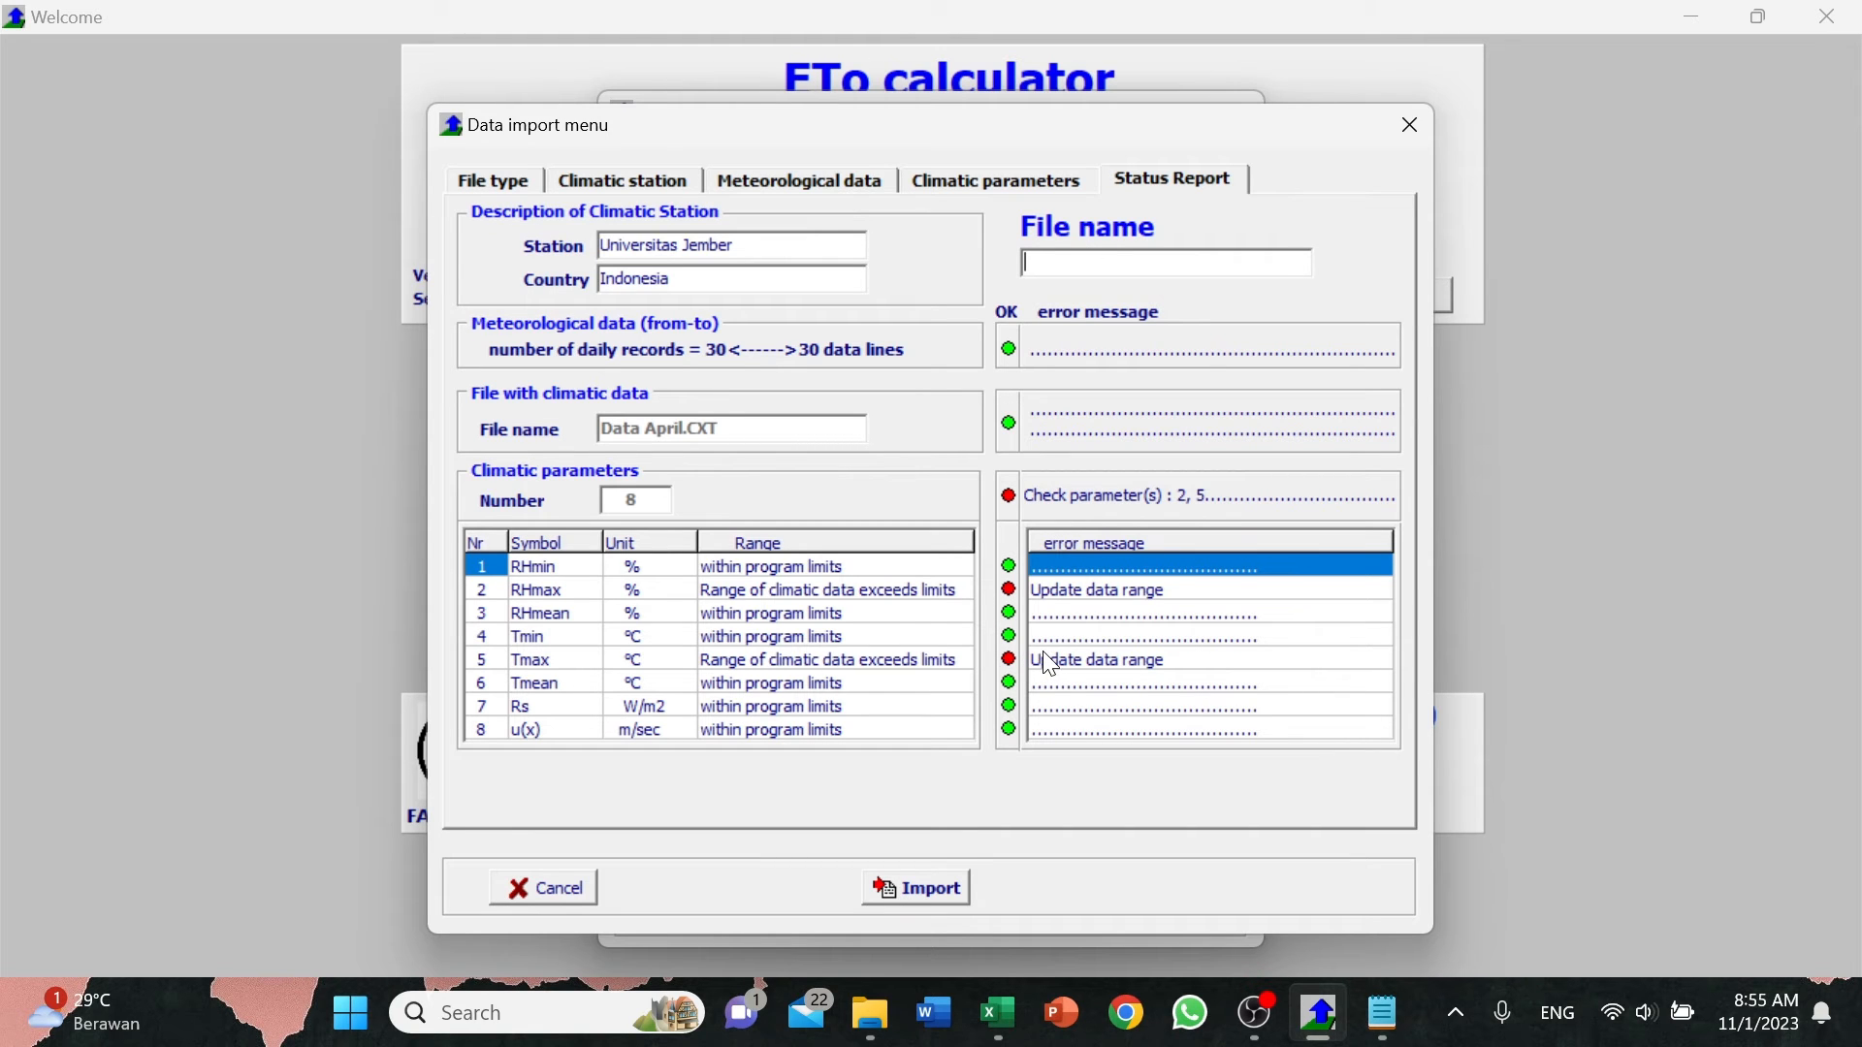
pyautogui.click(622, 184)
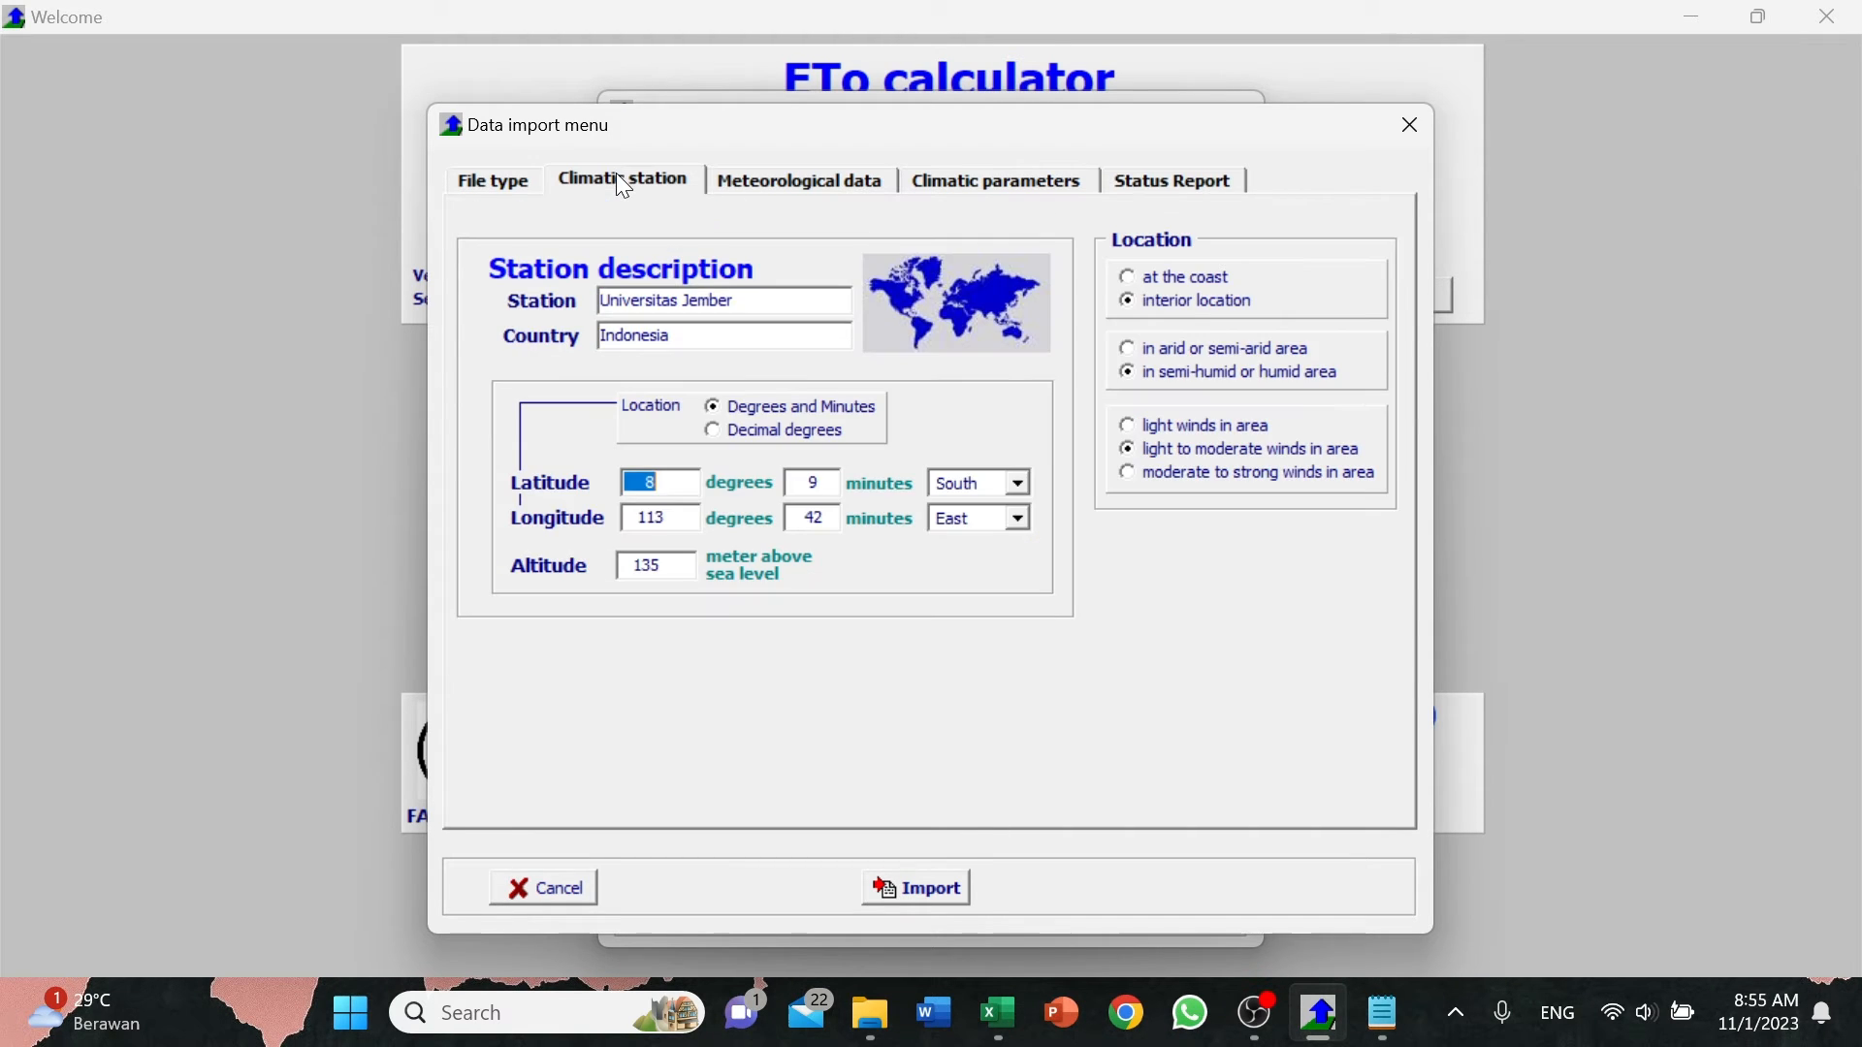
# Try setting the time range's last day to 29 April and check its effect in the status report.
pyautogui.click(797, 182)
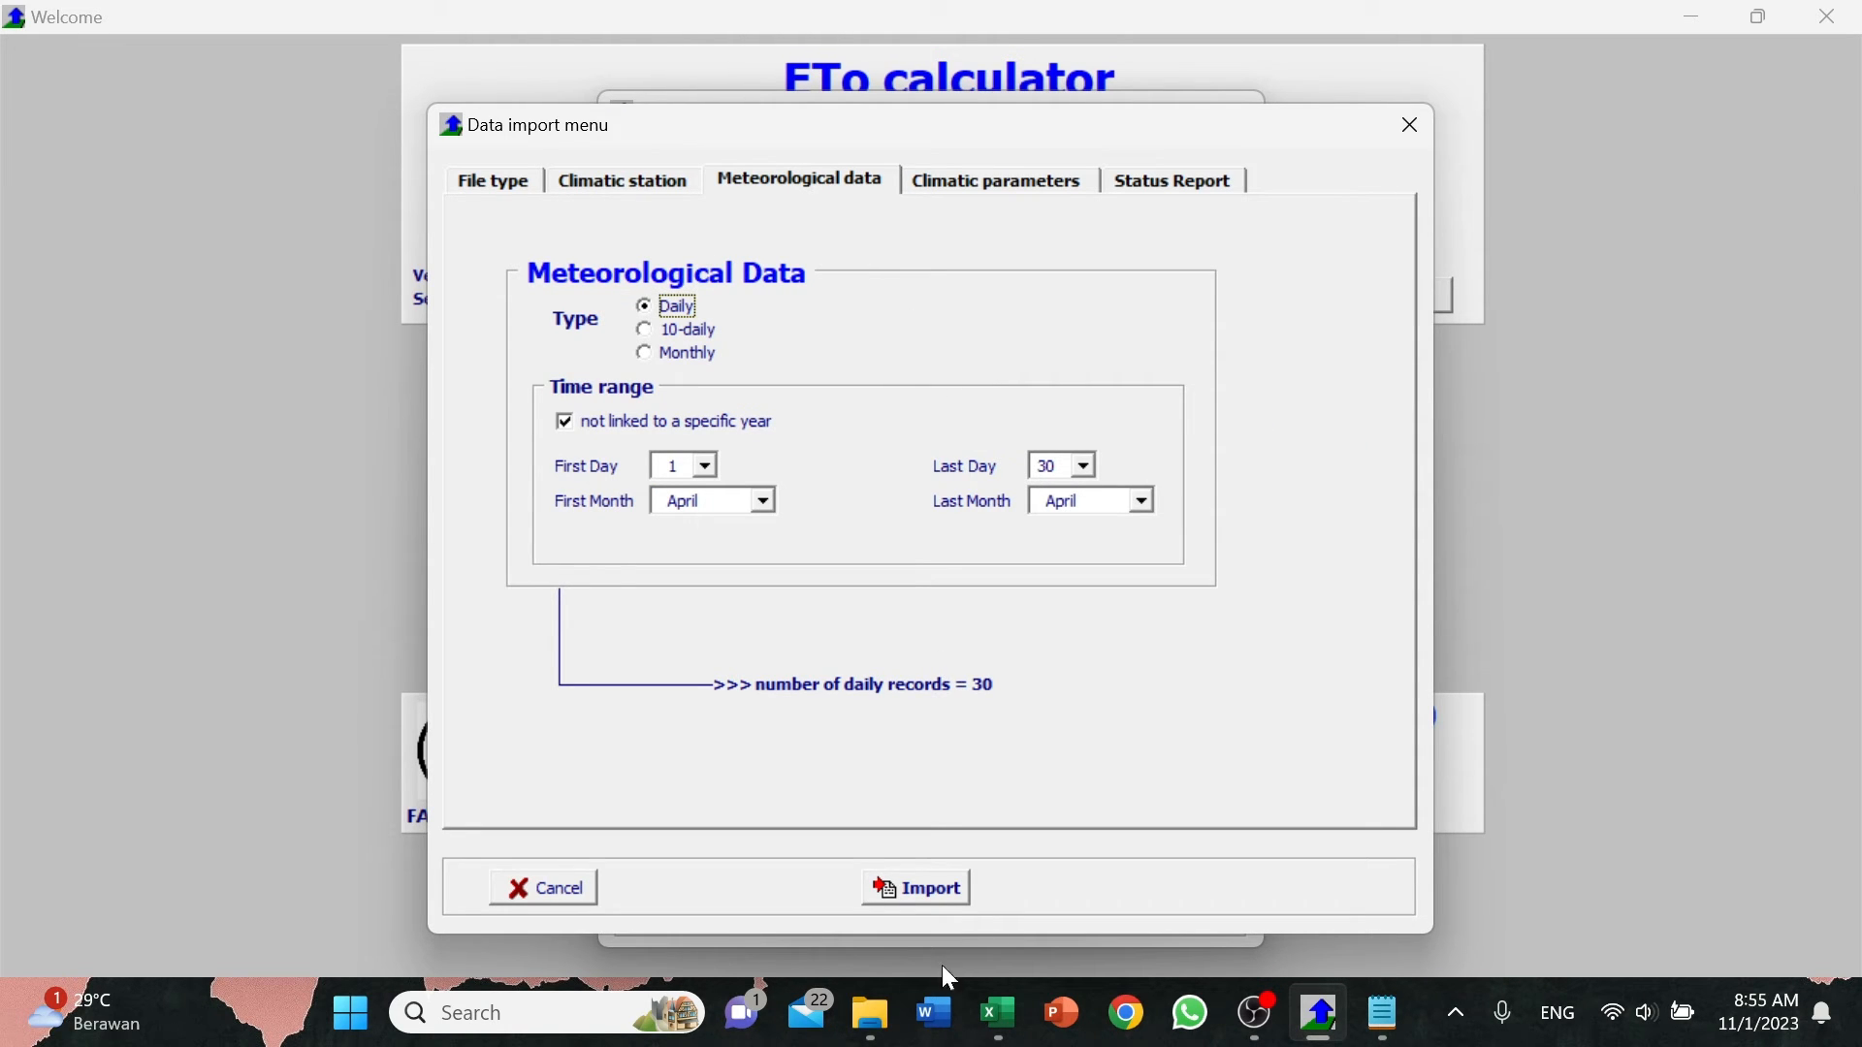
pyautogui.moveTo(979, 1041)
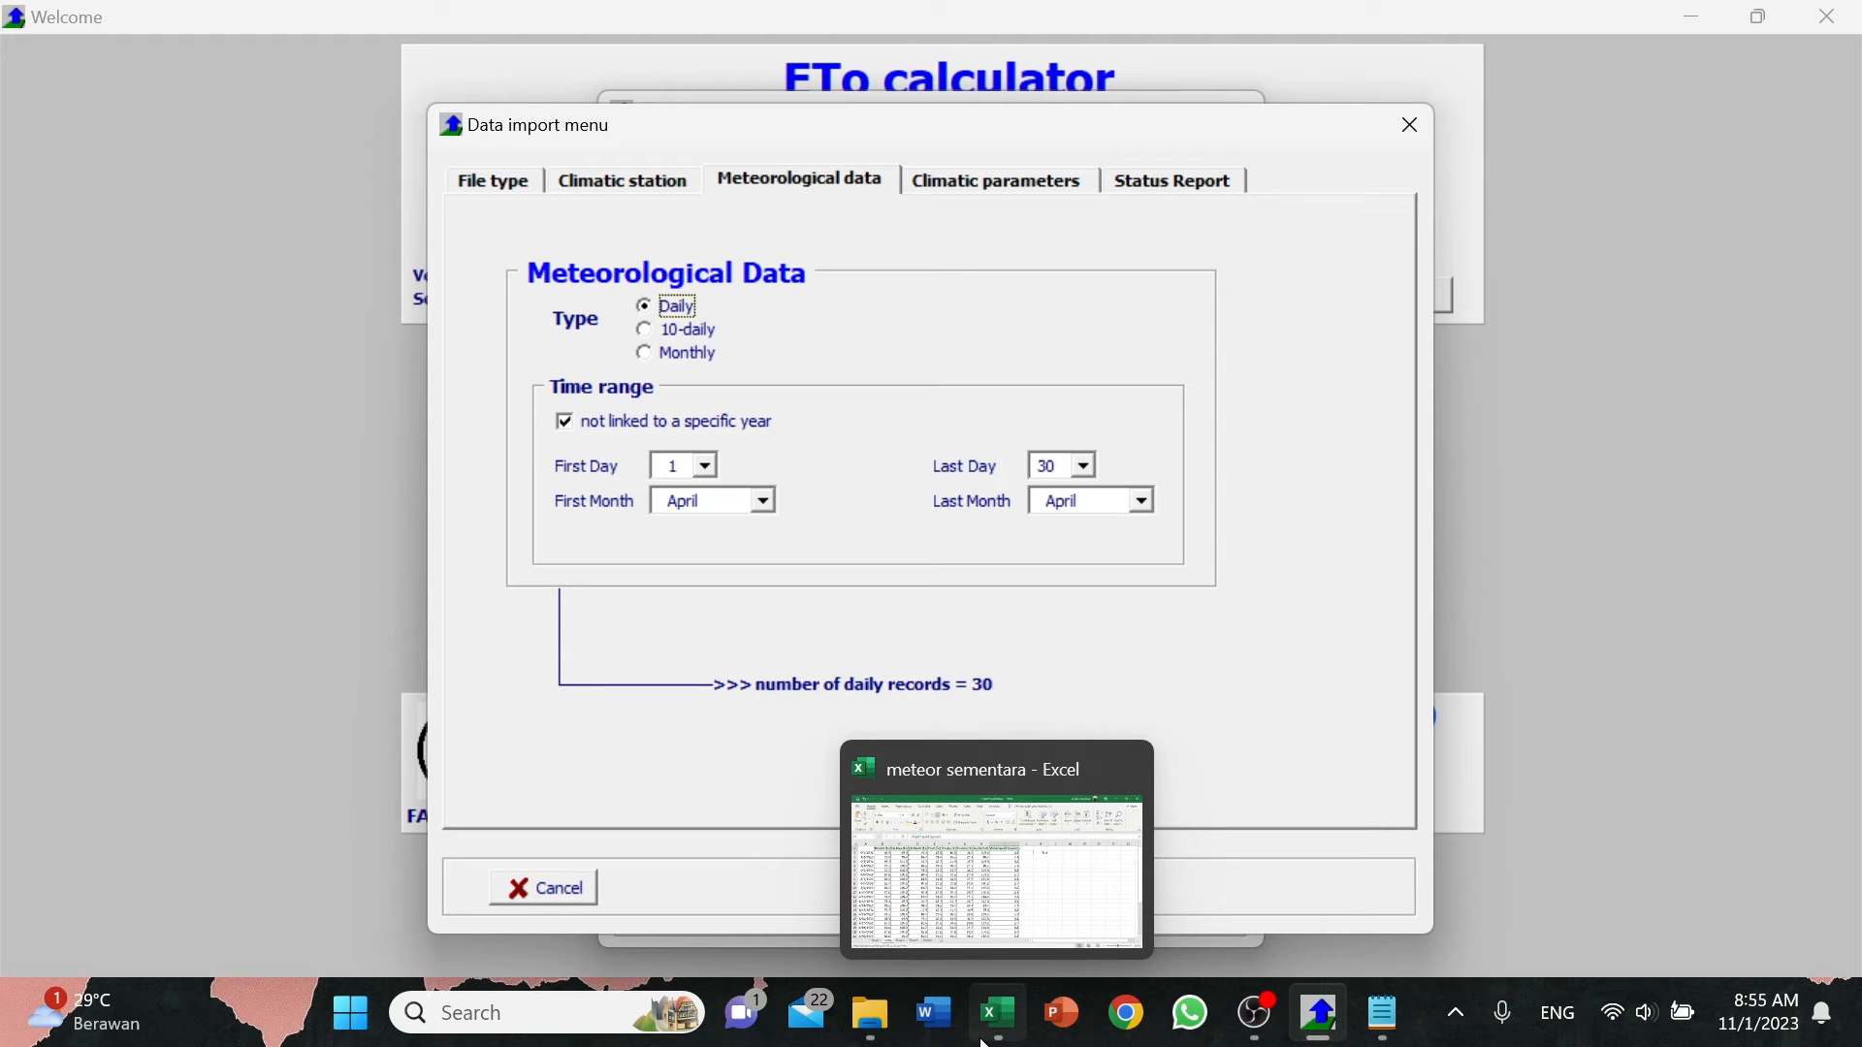
pyautogui.click(1086, 468)
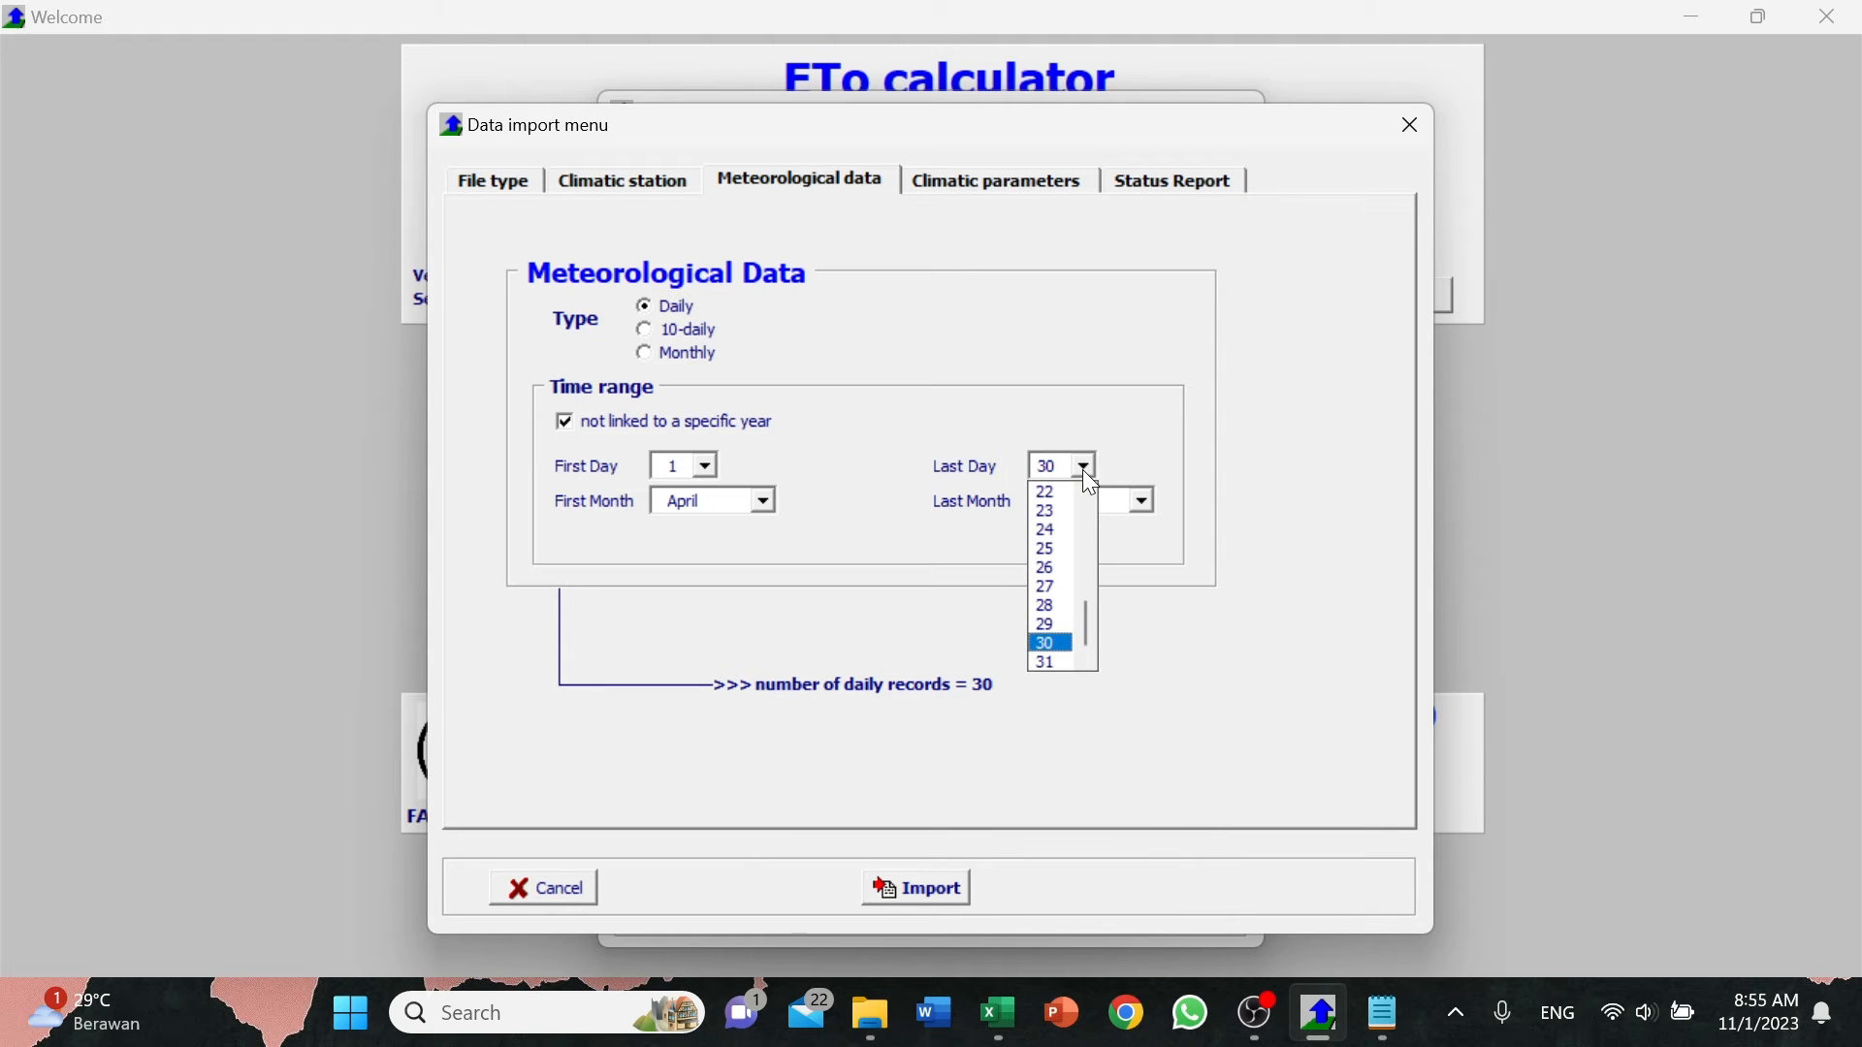
pyautogui.click(1047, 627)
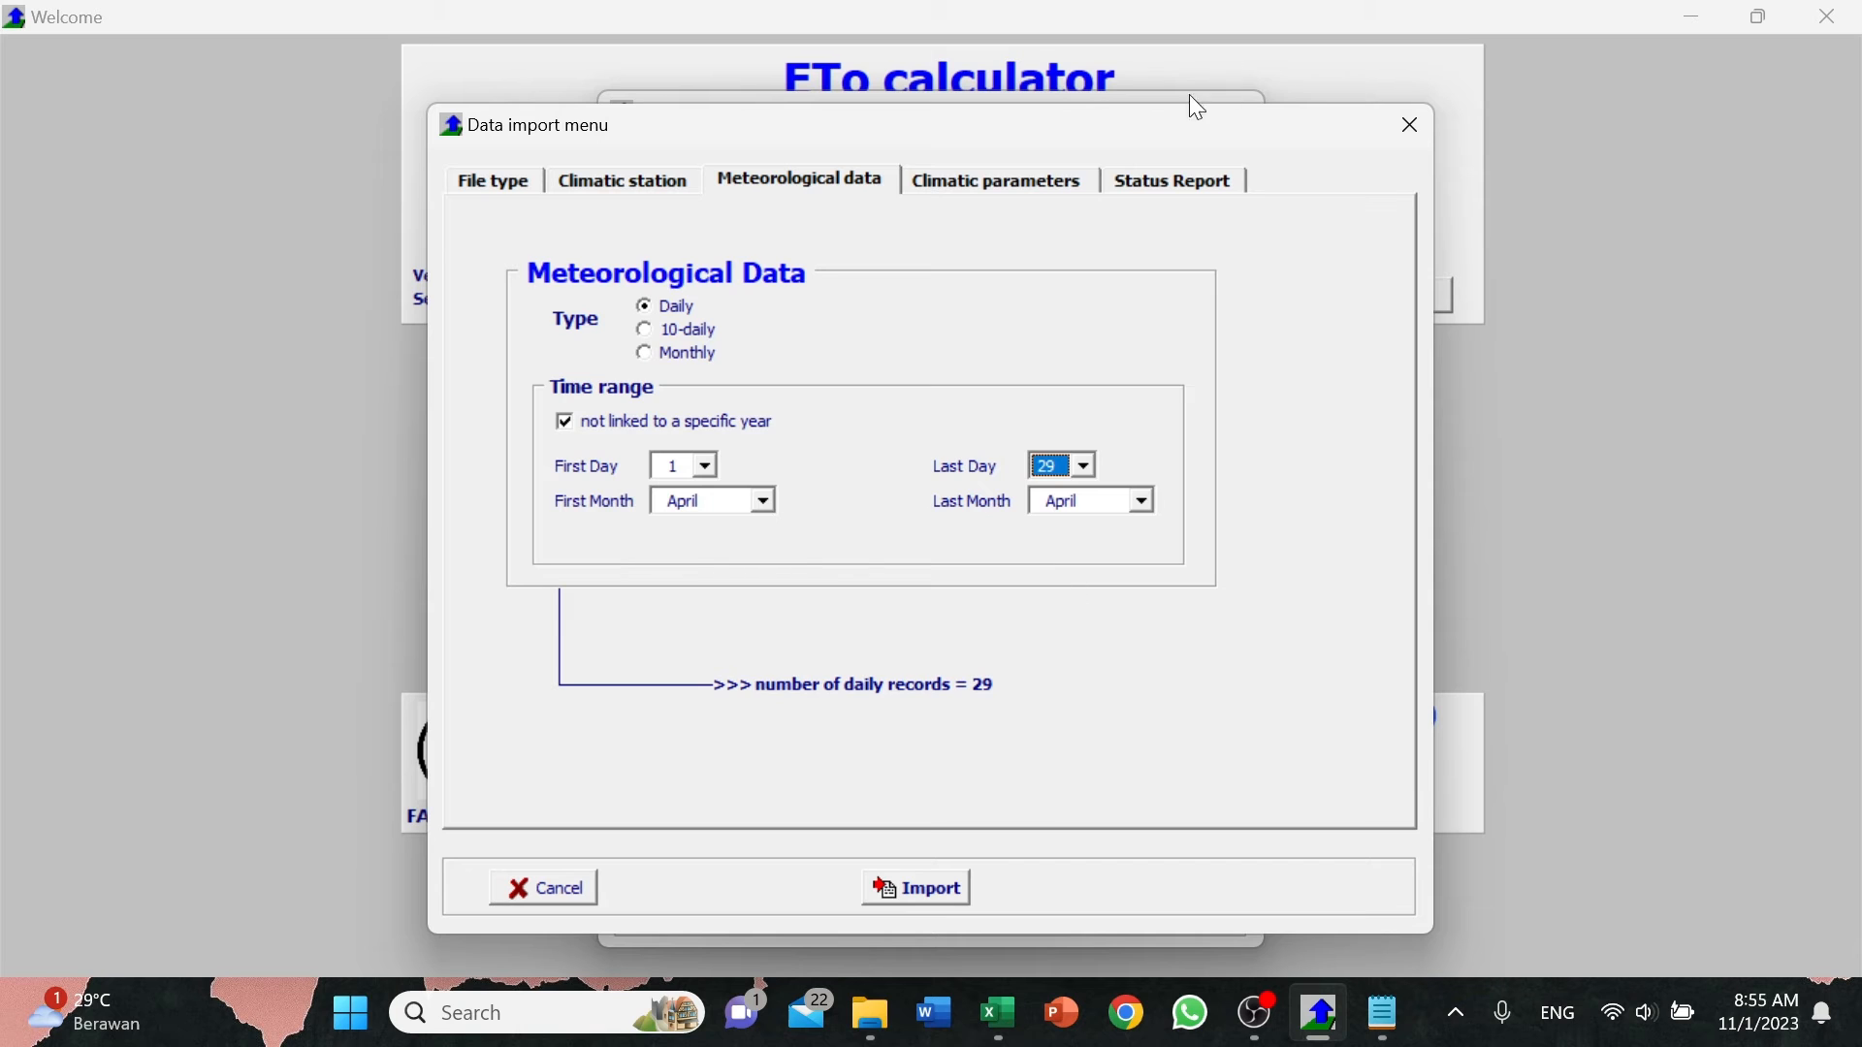
pyautogui.click(1177, 178)
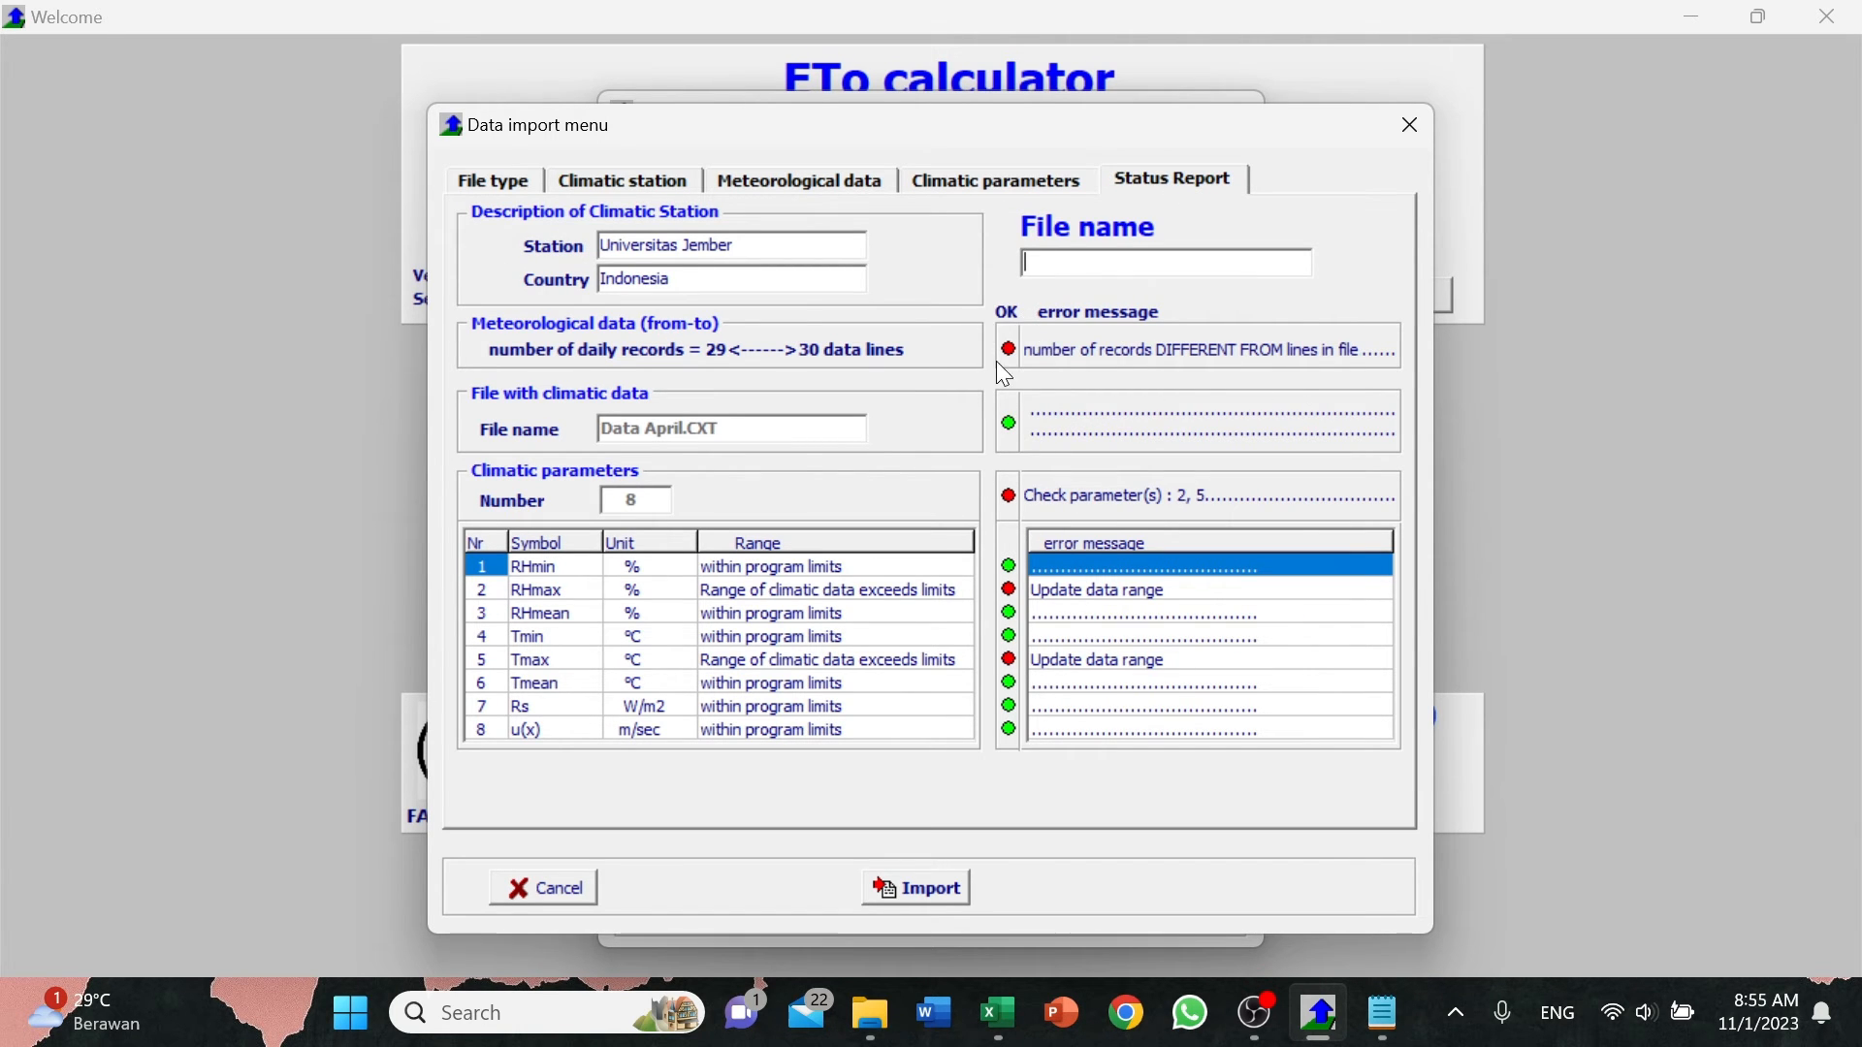
# Set the time range's last day back to 30 April and return to the climatic parameter settings.
pyautogui.click(787, 177)
pyautogui.click(1067, 466)
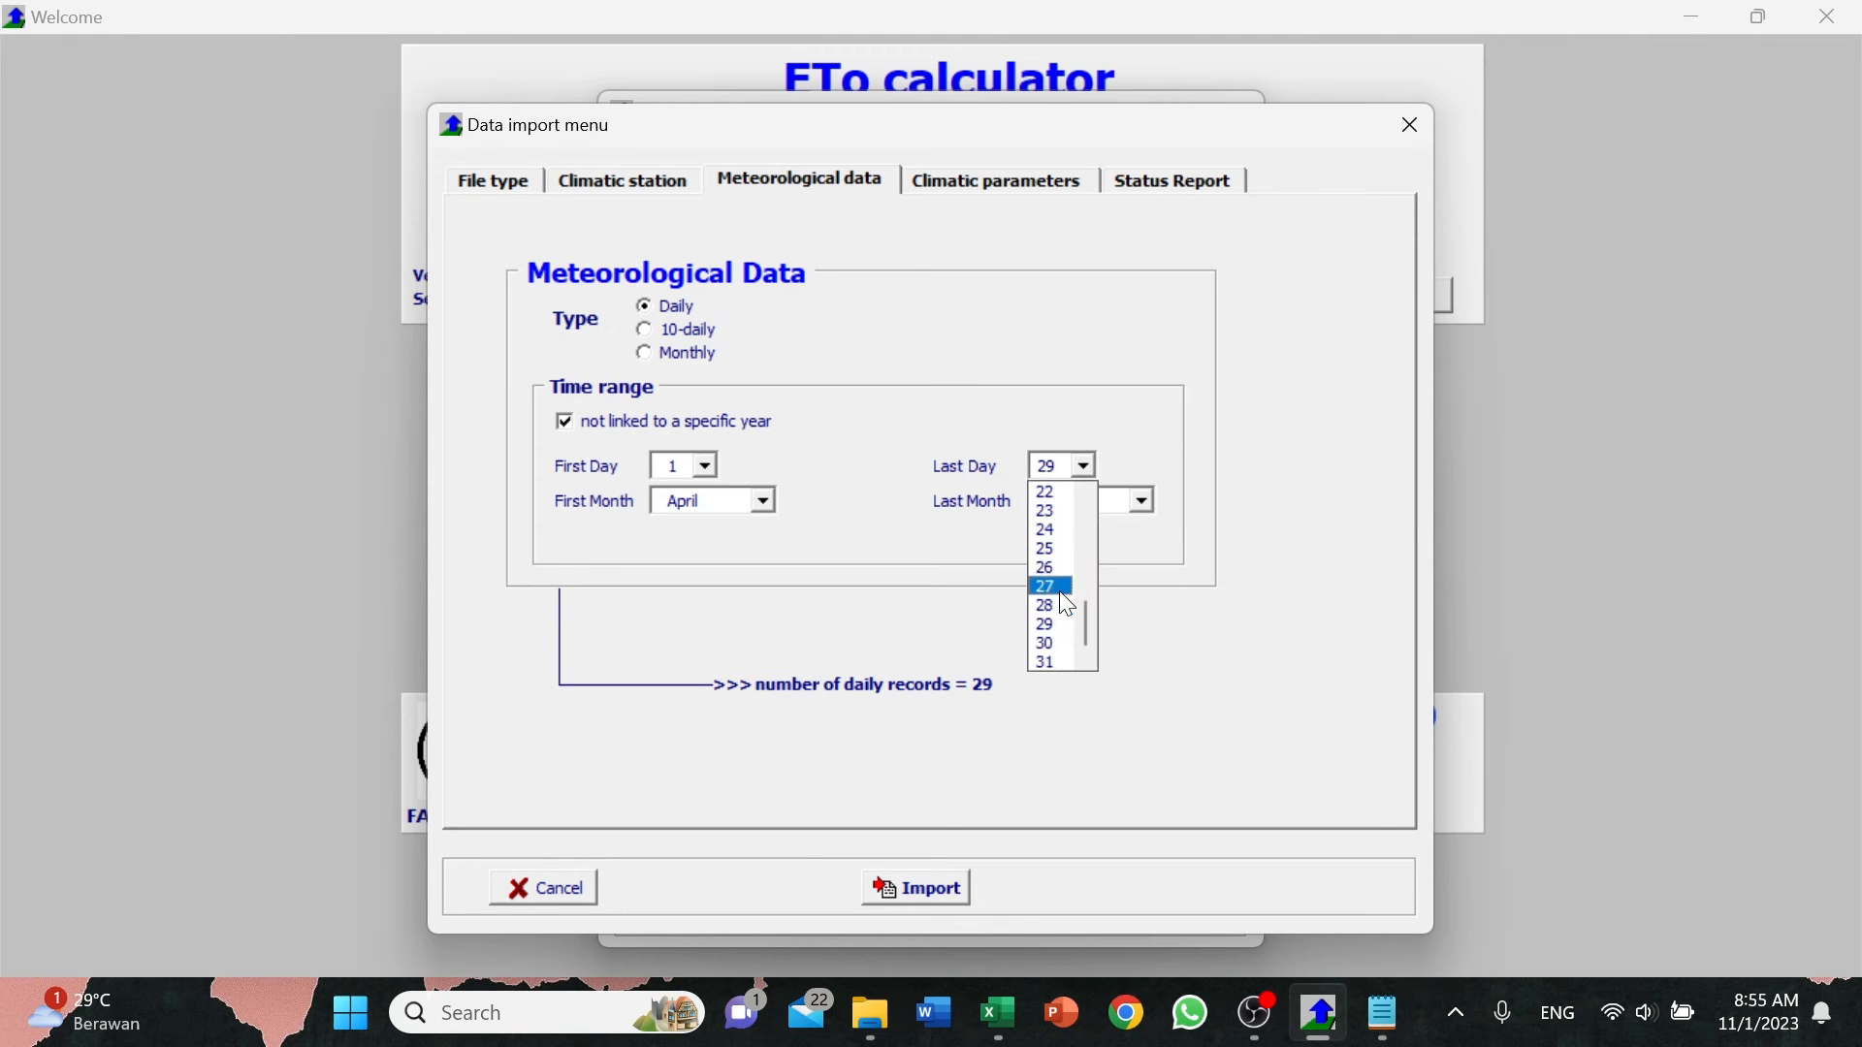
pyautogui.click(1055, 646)
pyautogui.click(1036, 187)
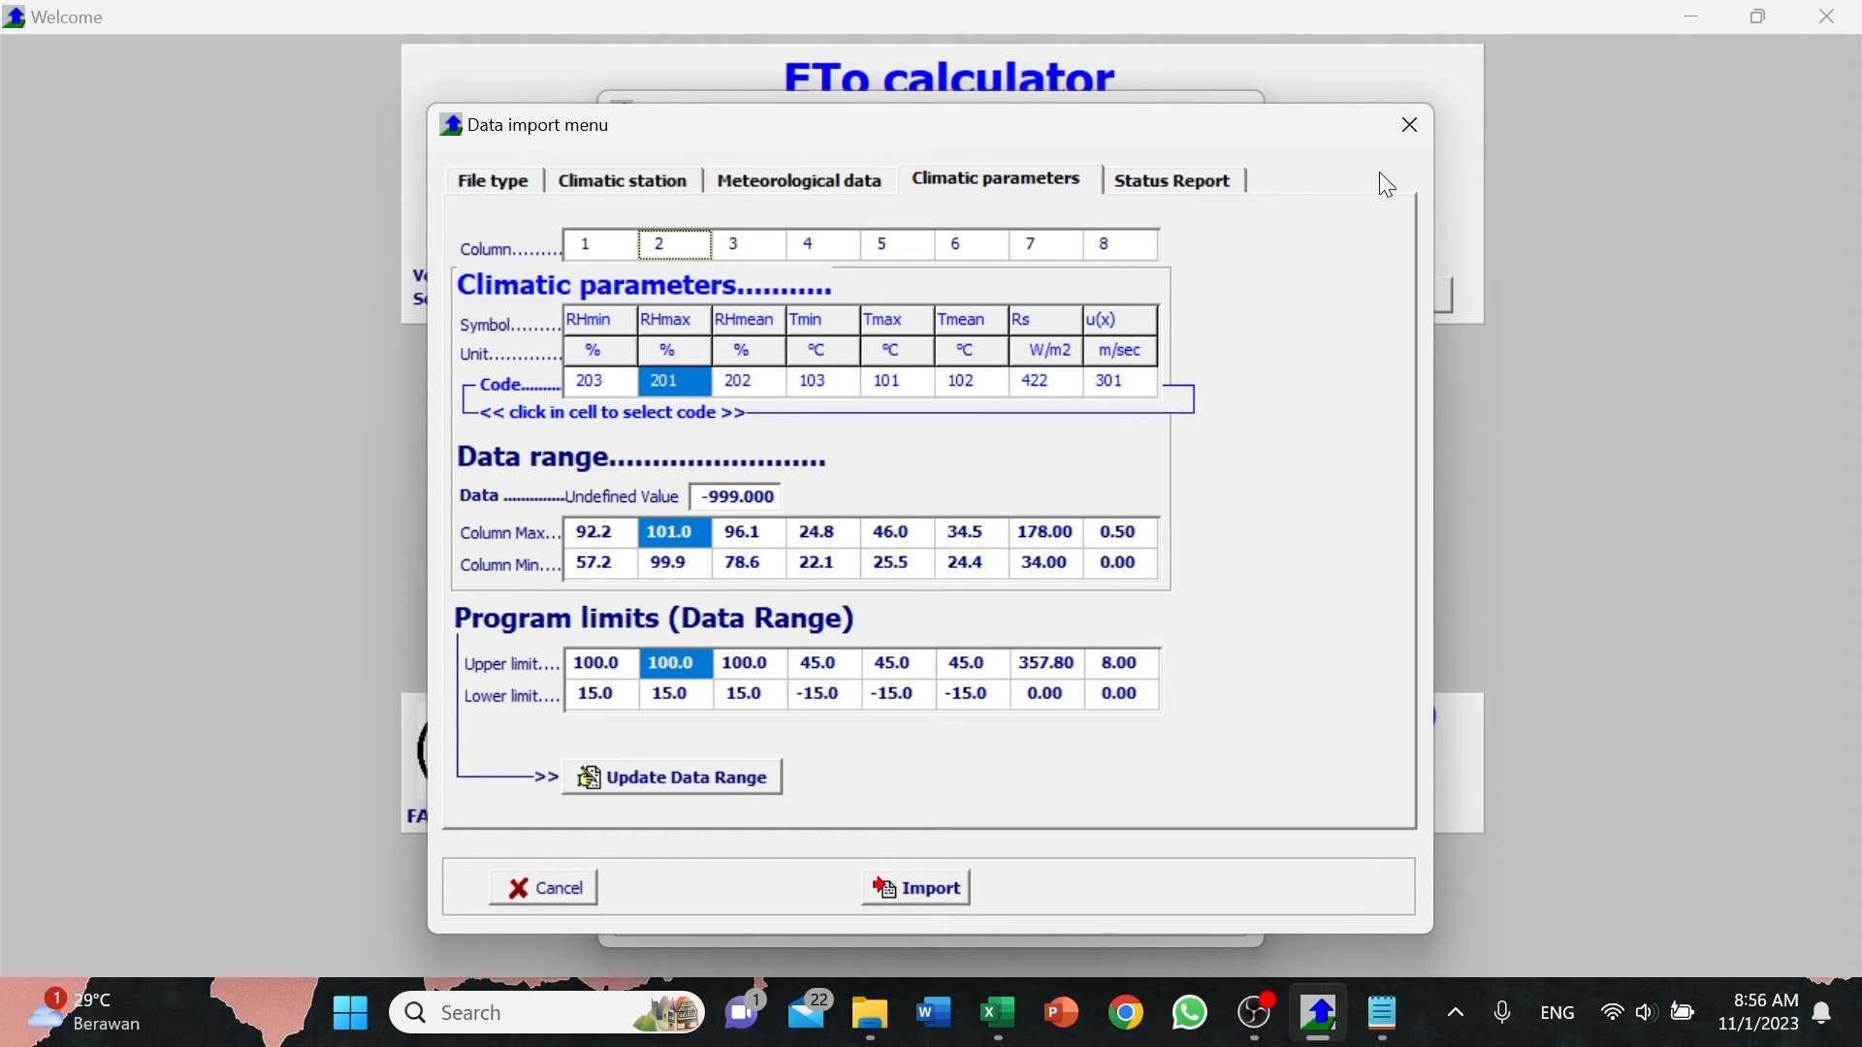
# Close the data import and ETo Calculator, and switch to the weather data workbook in Excel.
pyautogui.click(1428, 114)
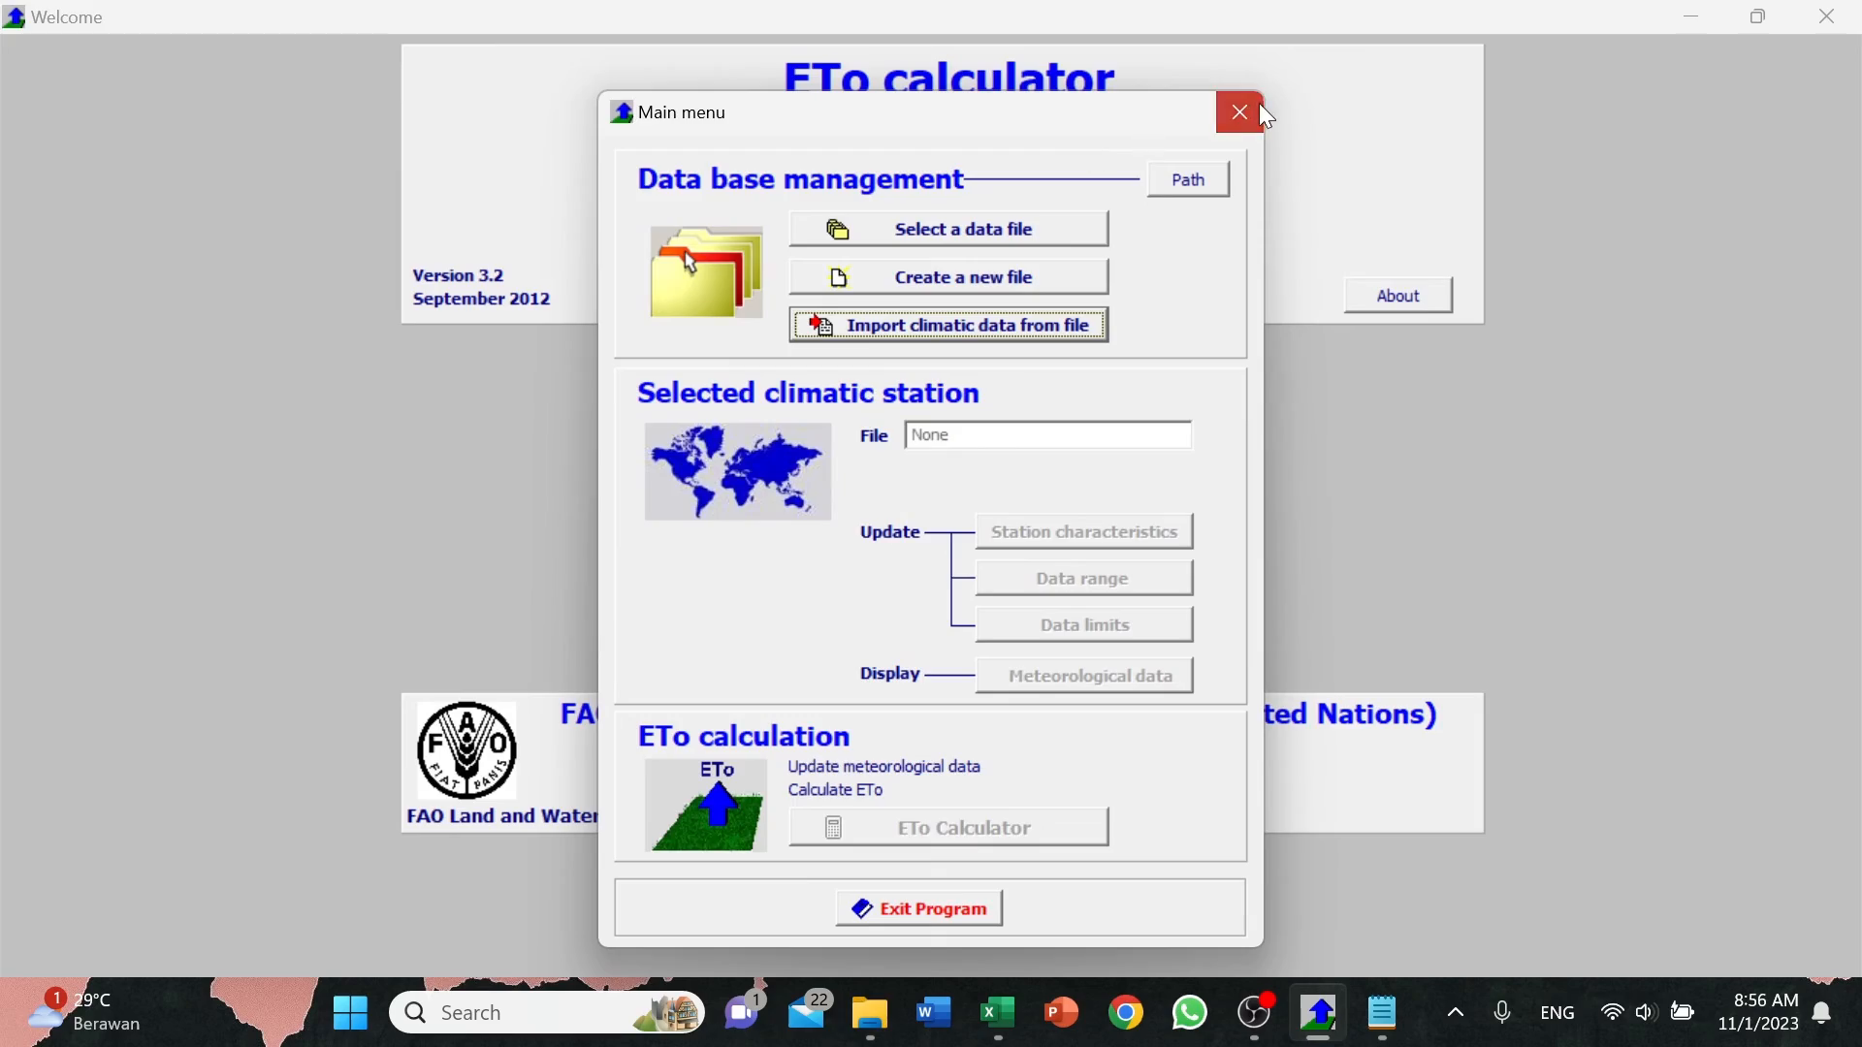
pyautogui.click(1260, 108)
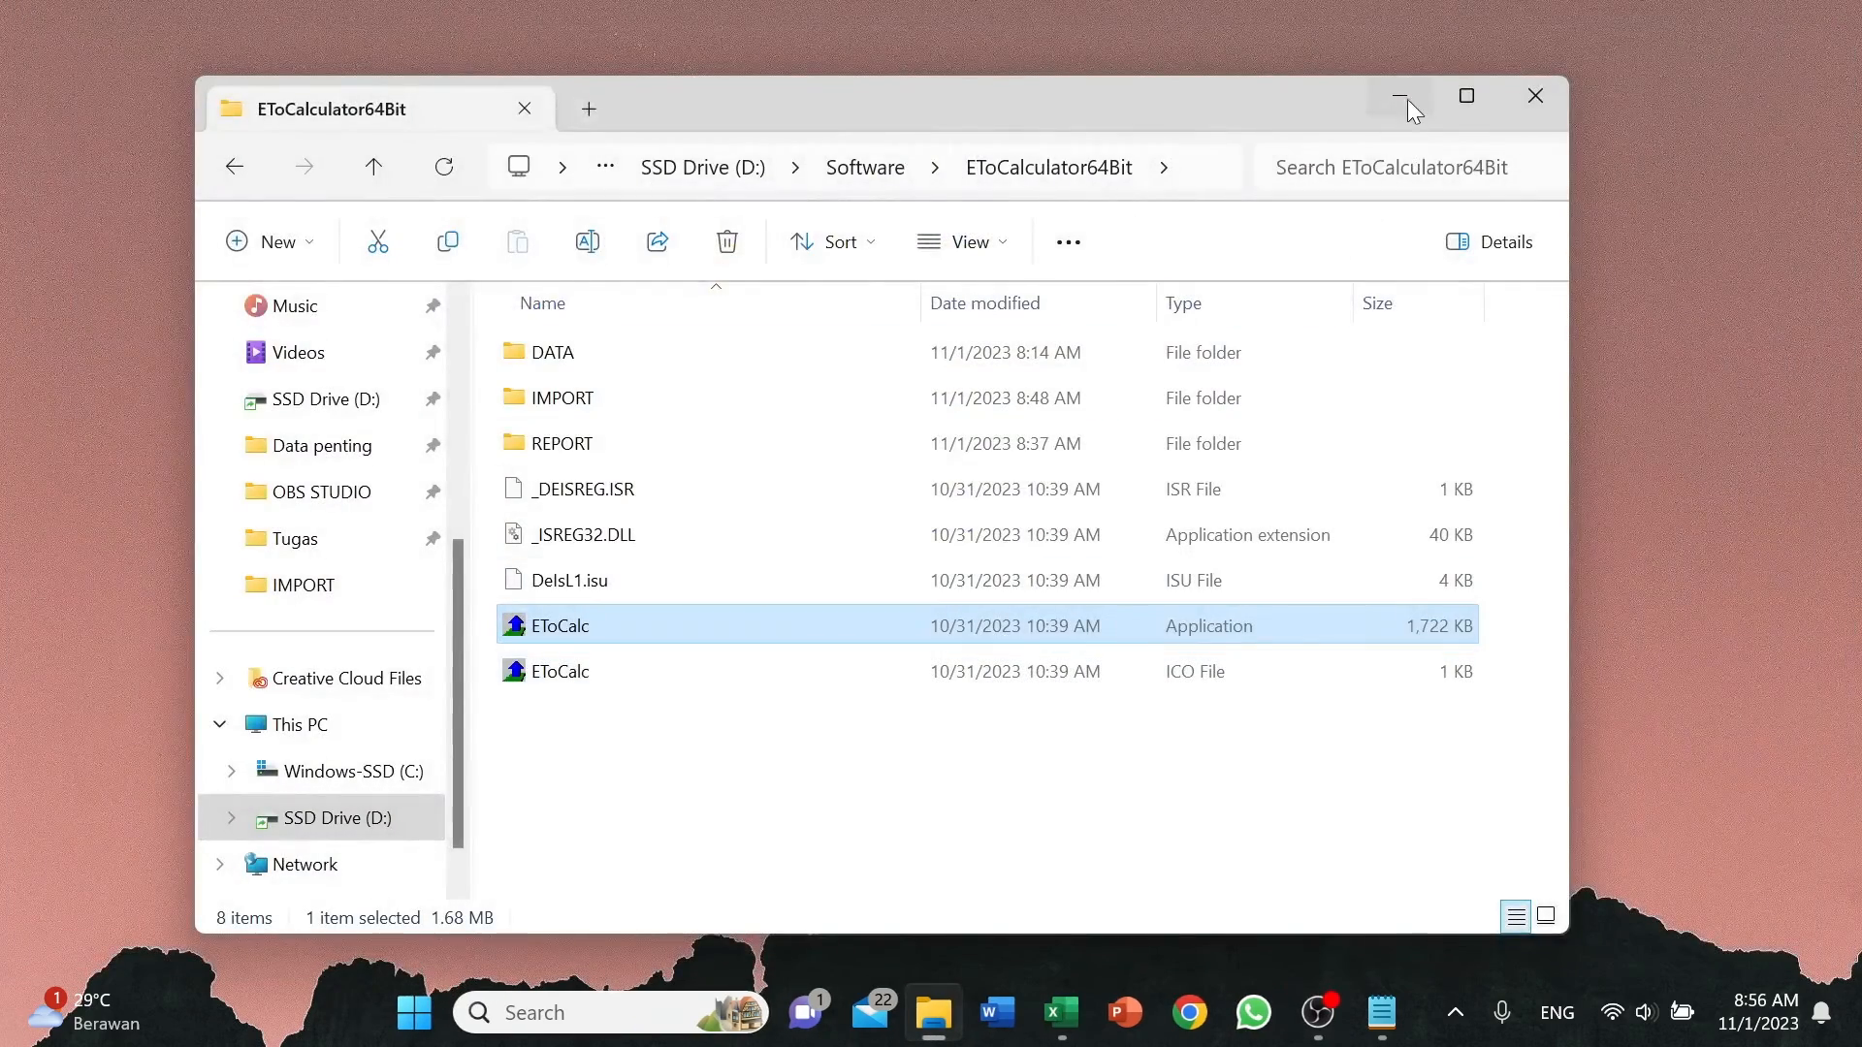
pyautogui.click(1399, 97)
pyautogui.click(1061, 1012)
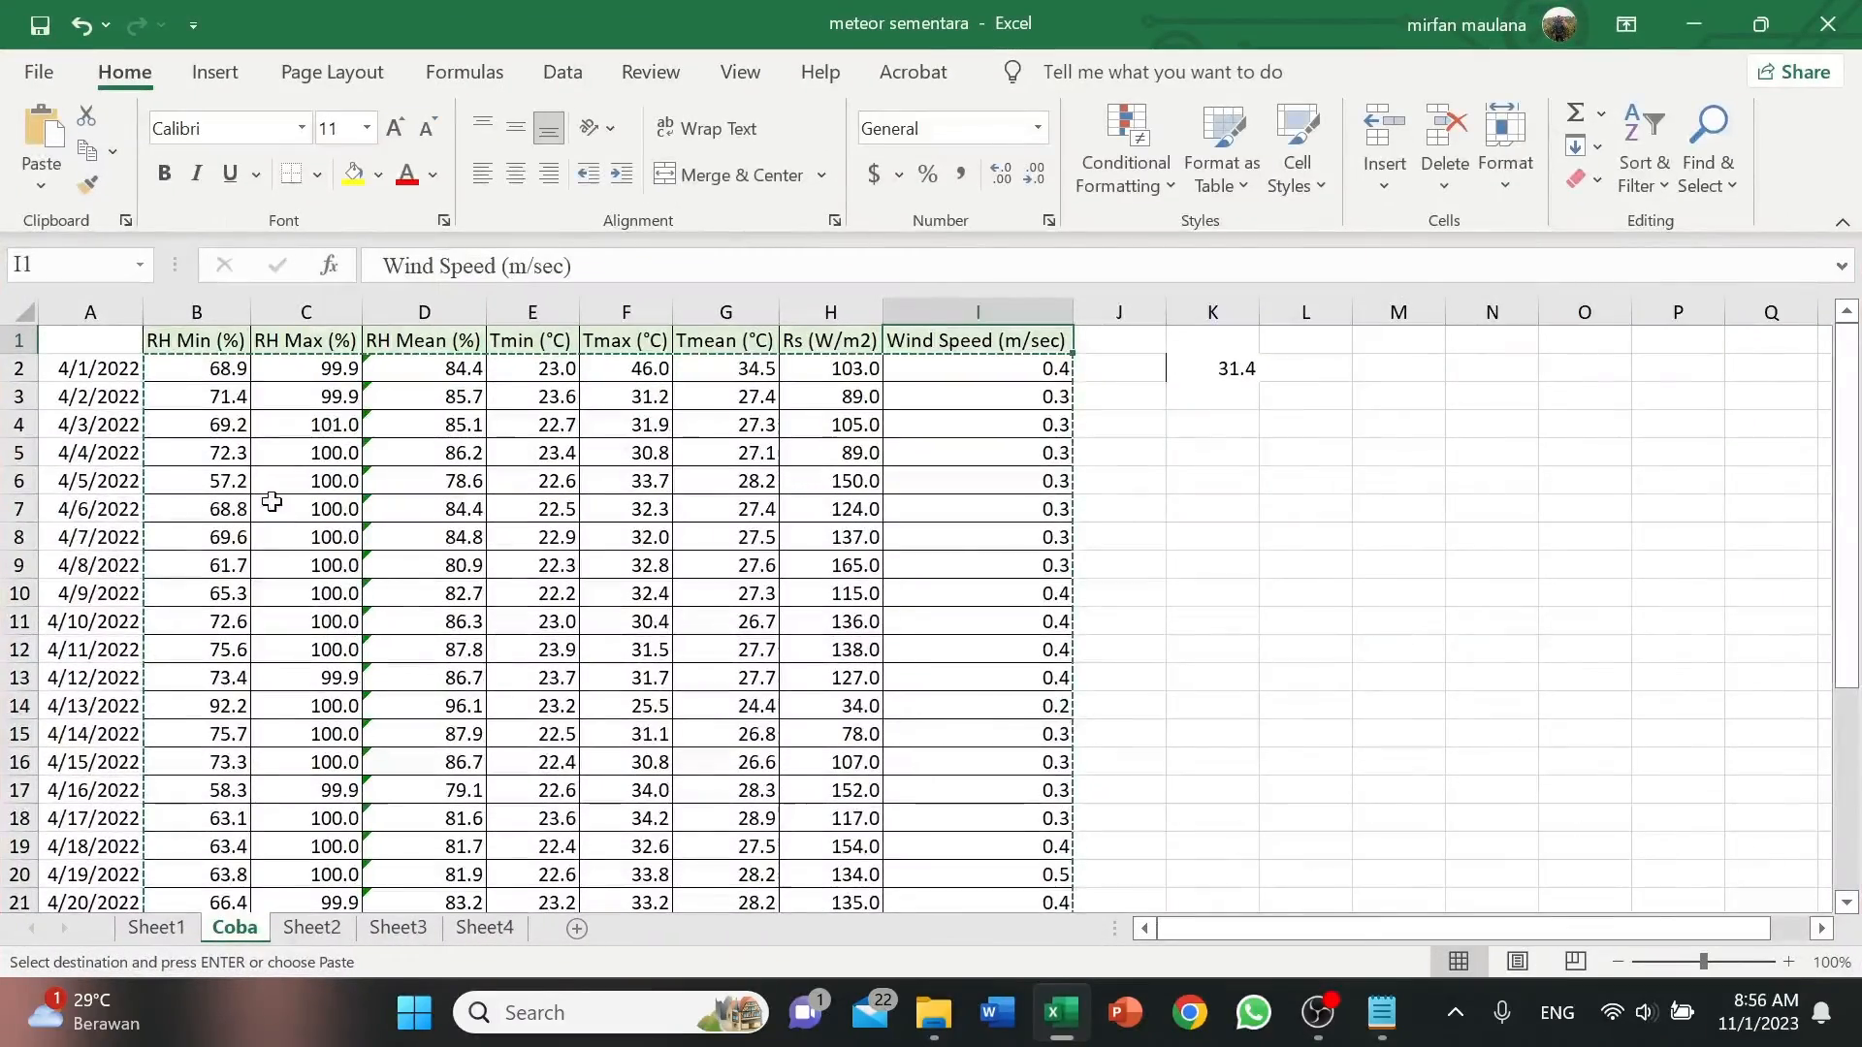
# Correct the RH Max value for 4/3/2022 in cell C4 to 100.
pyautogui.click(308, 419)
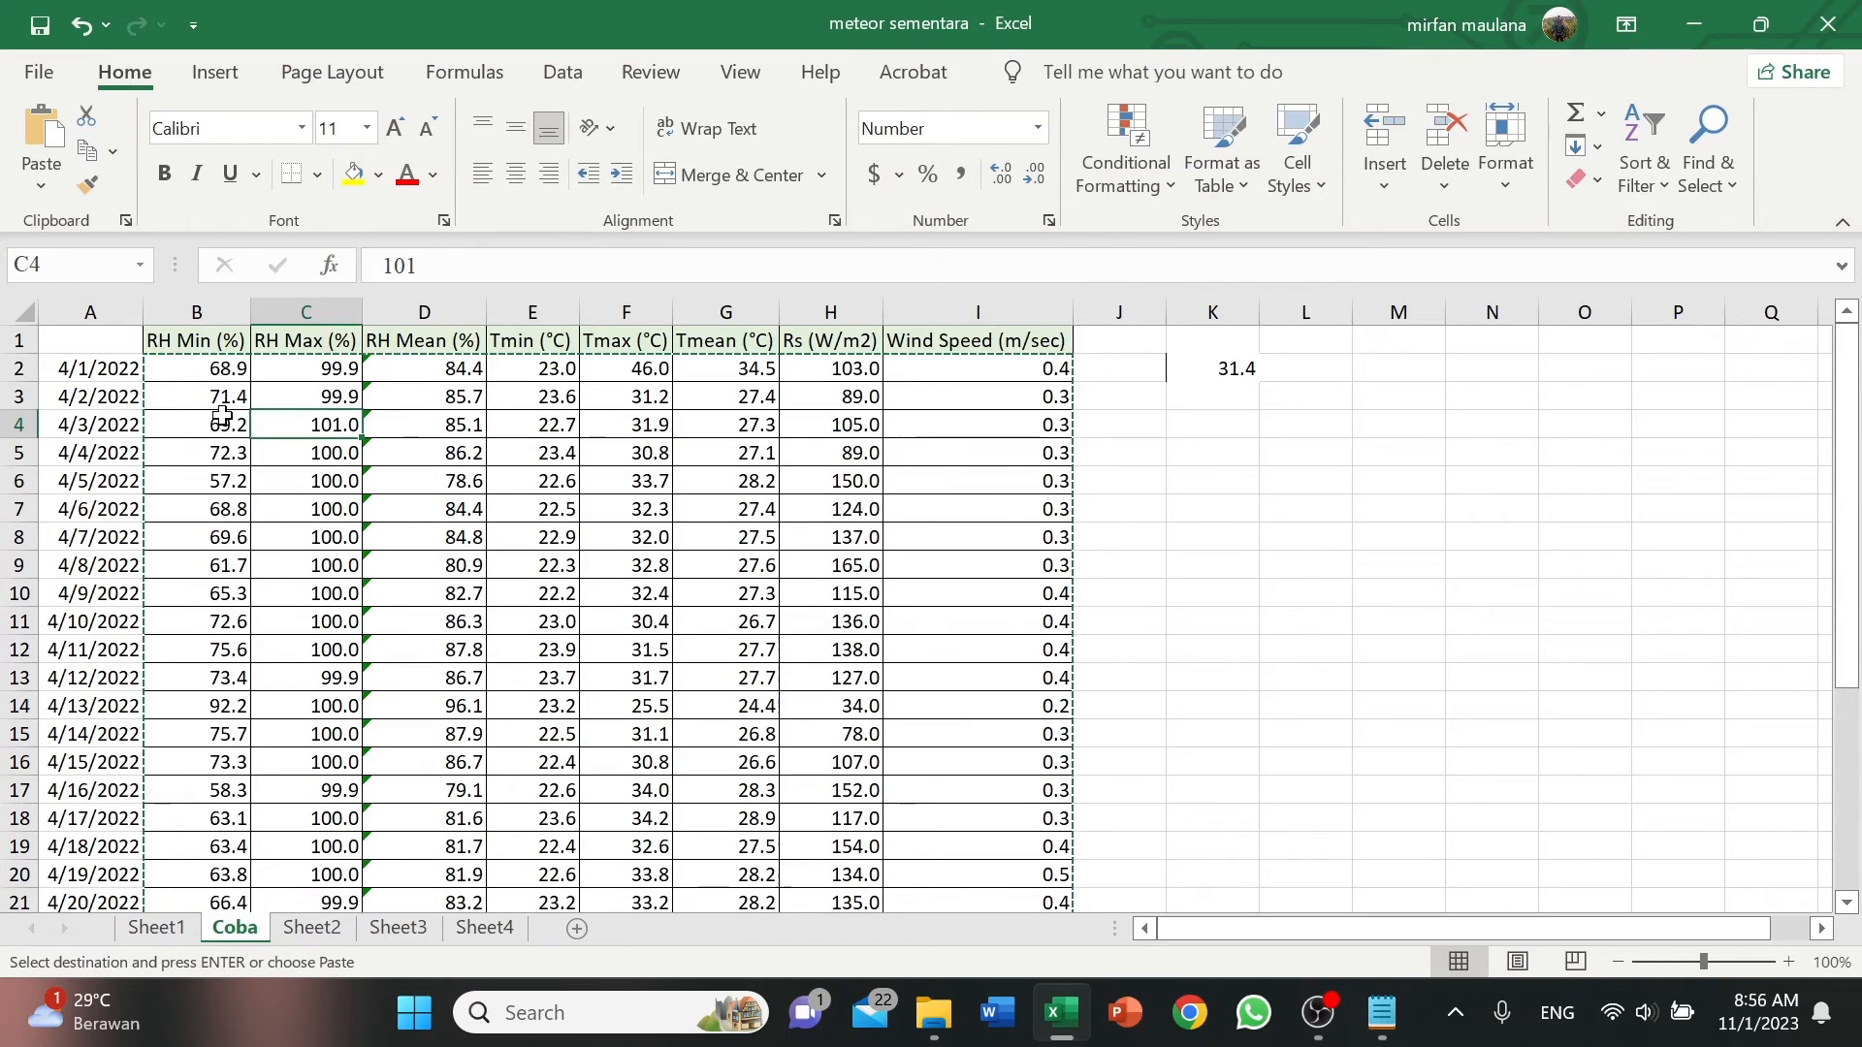
pyautogui.doubleClick(337, 427)
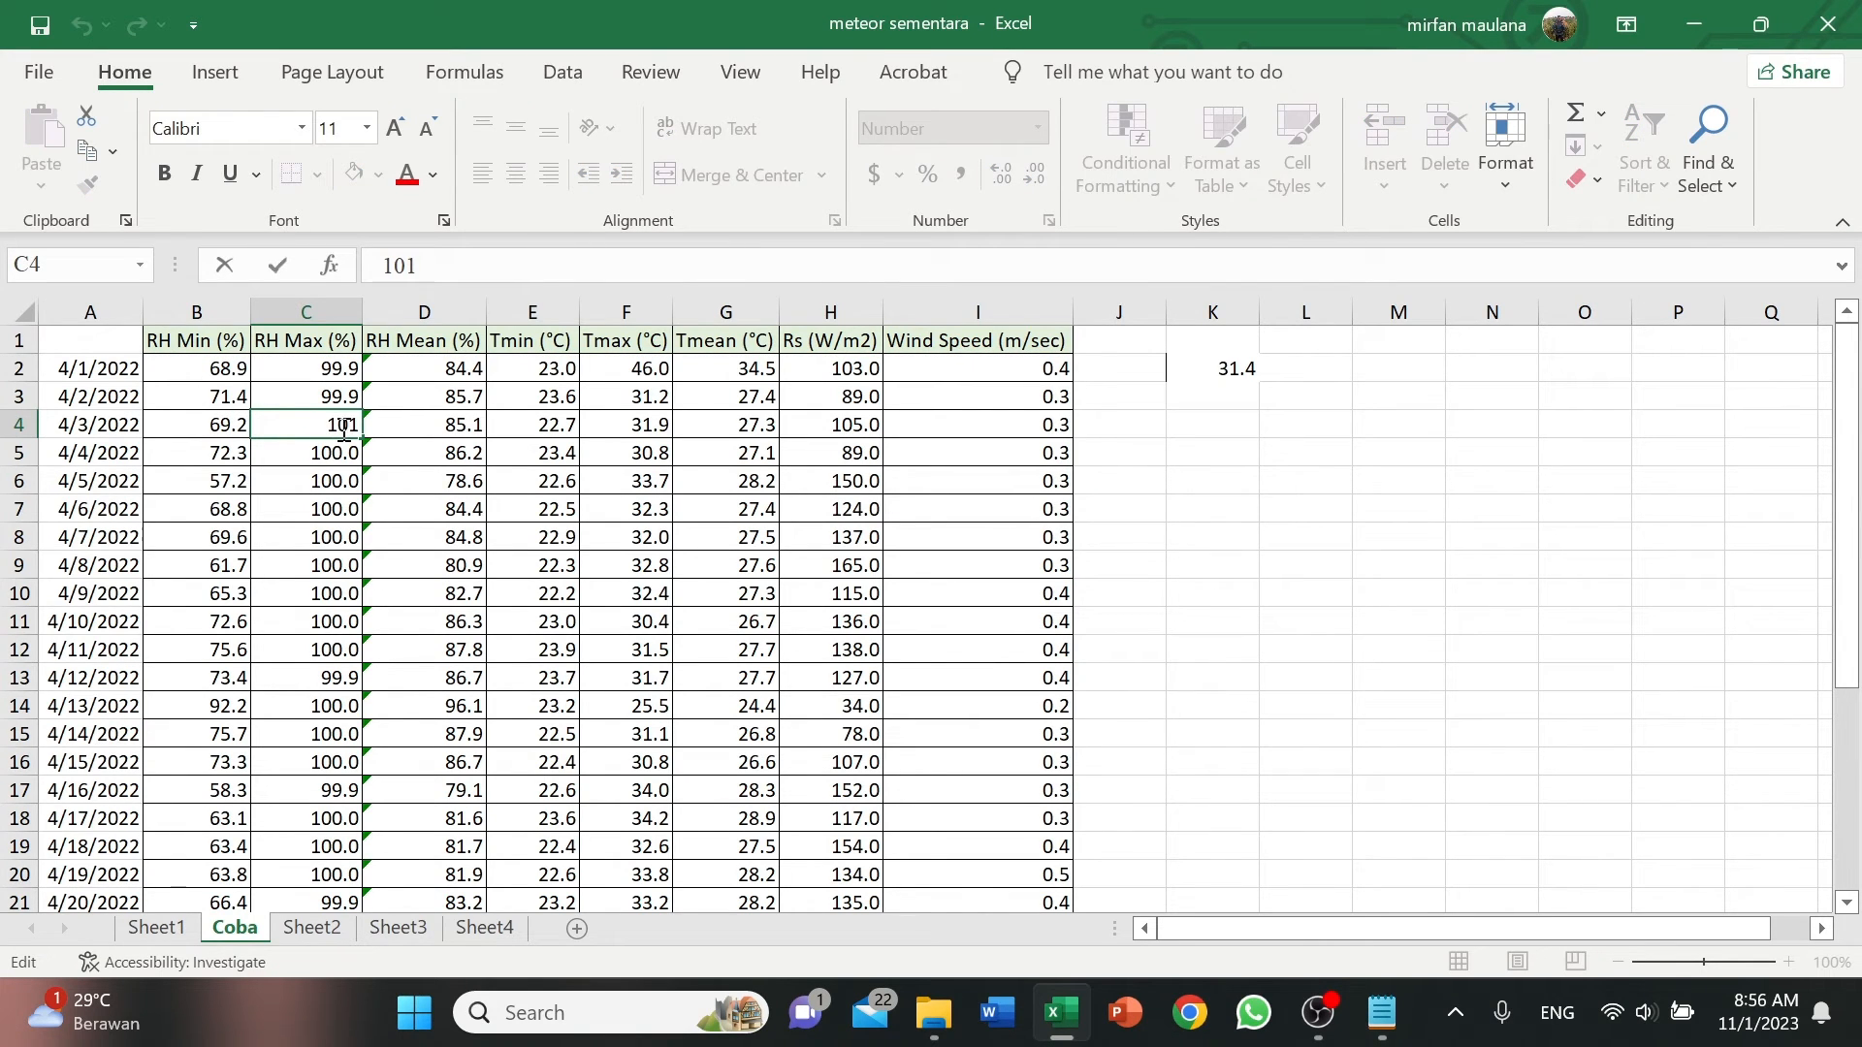
pyautogui.press('BackSpace')
pyautogui.write('0')
pyautogui.click(528, 394)
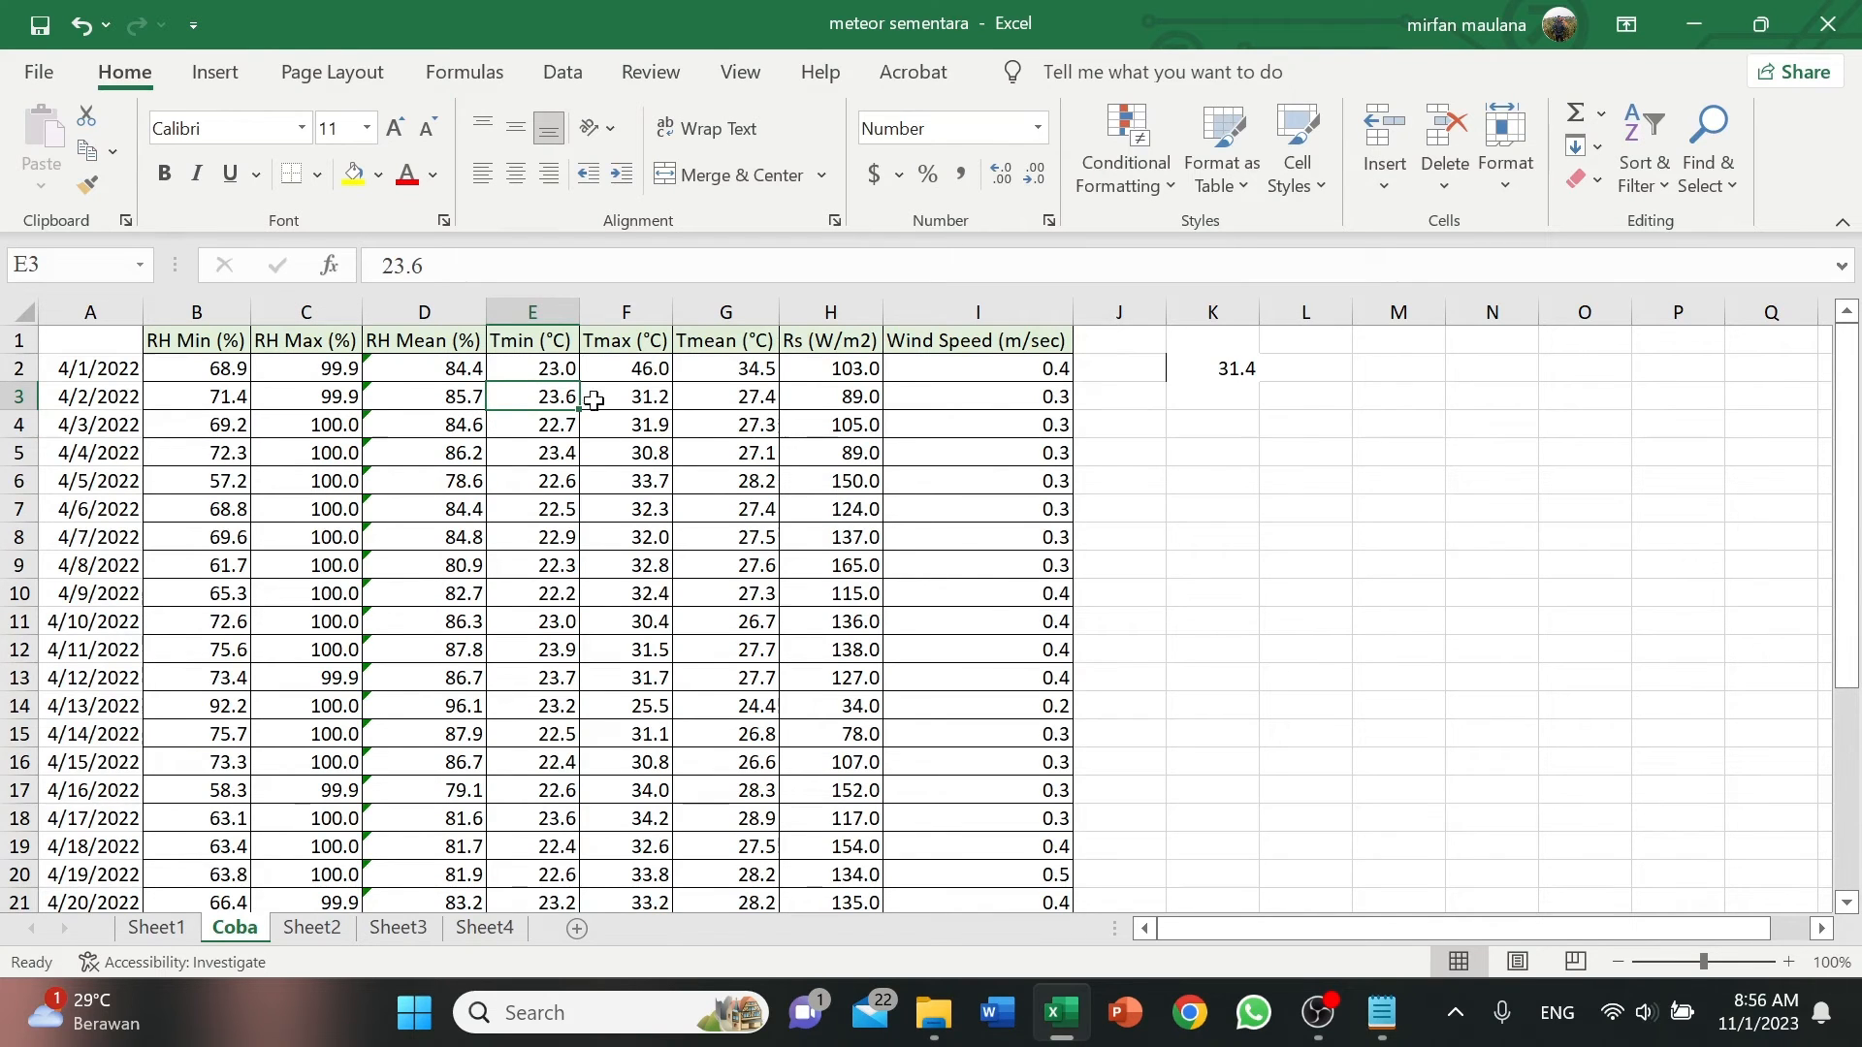
# Replace the Tmax value for 4/1/2022 in cell F2 with a copy of the 31.4 stored in K2.
pyautogui.click(645, 373)
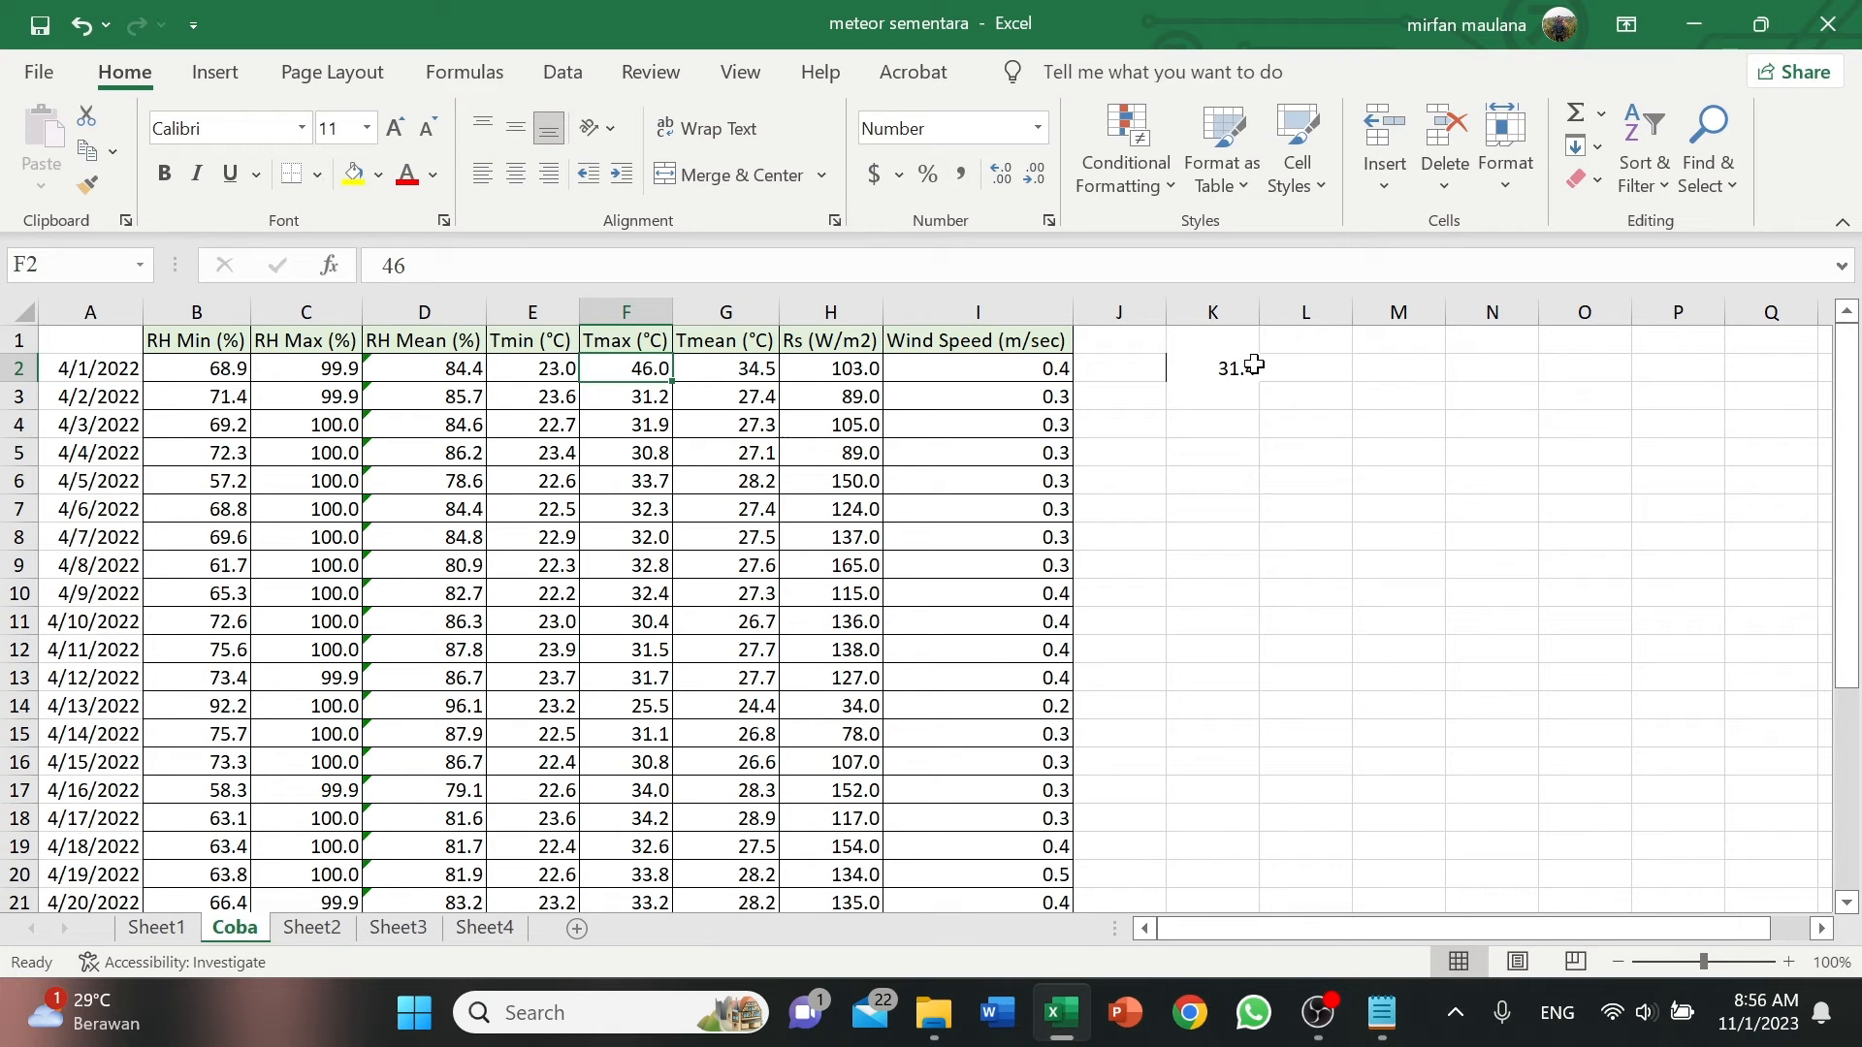
pyautogui.click(1225, 373)
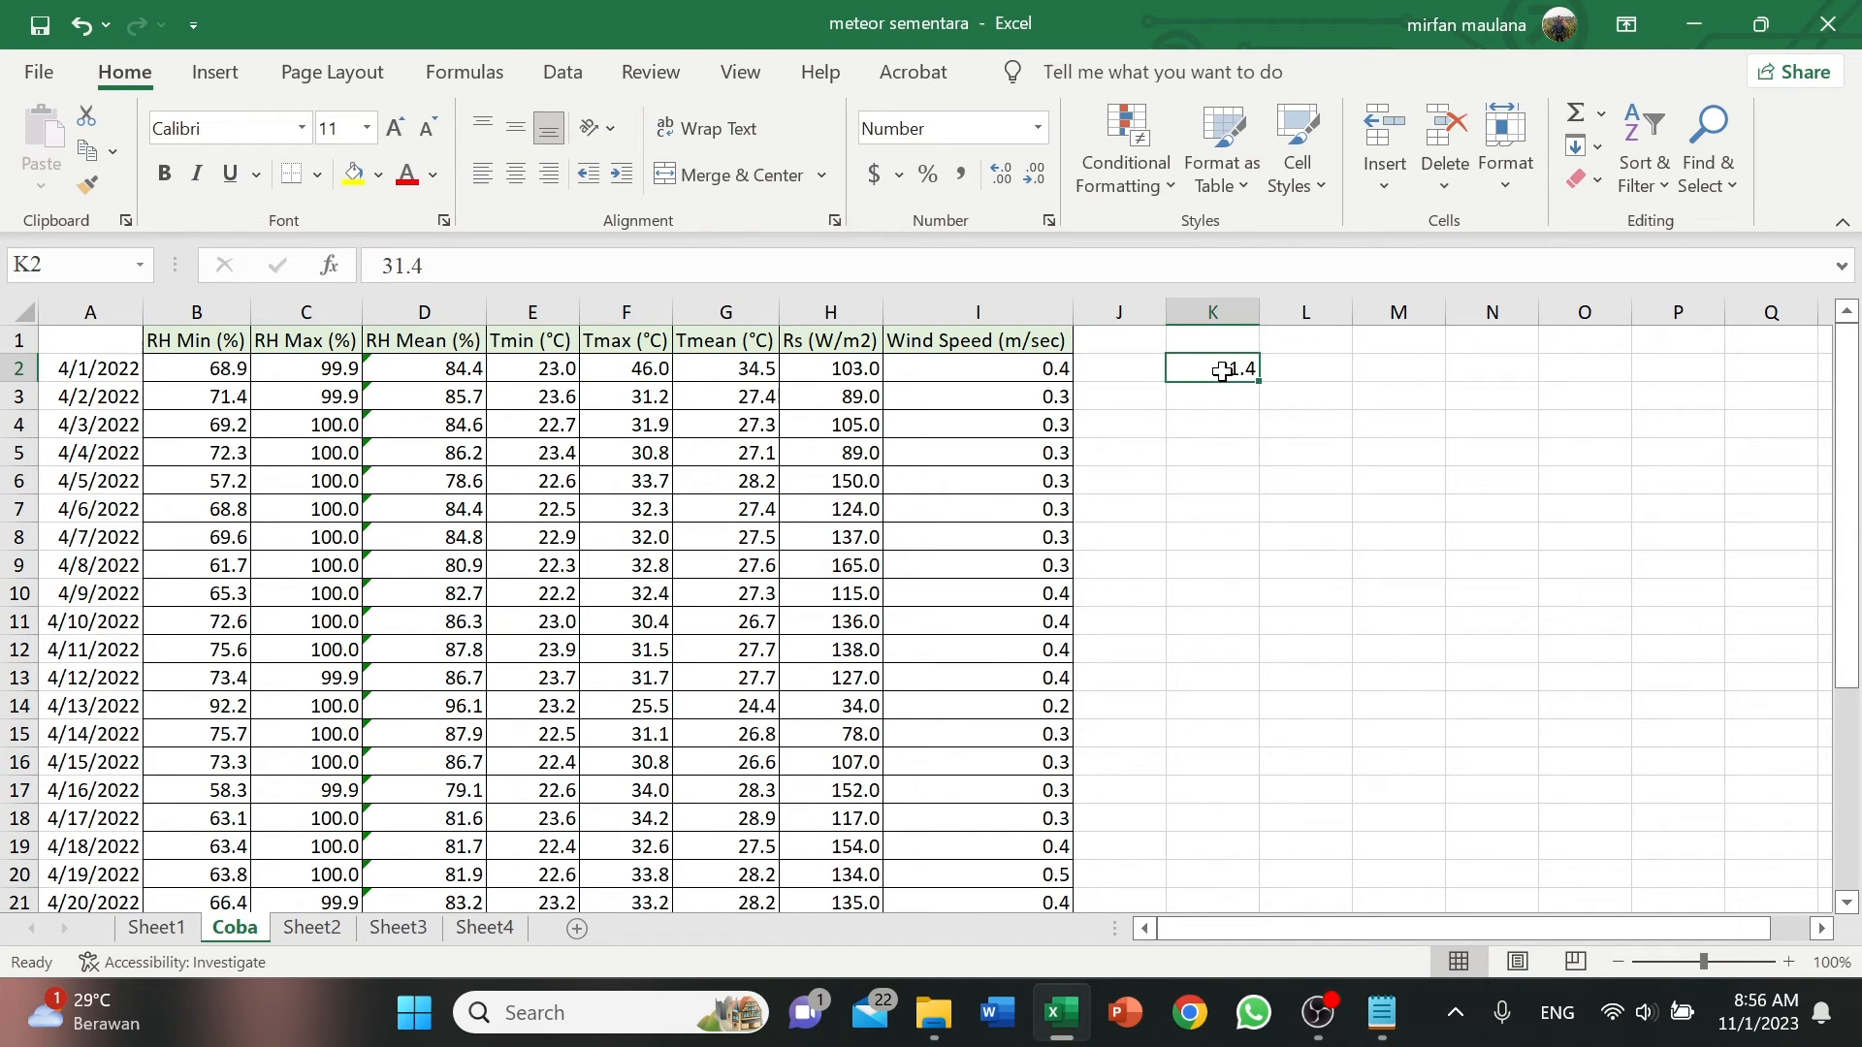
pyautogui.hotkey('ctrl', 'c')
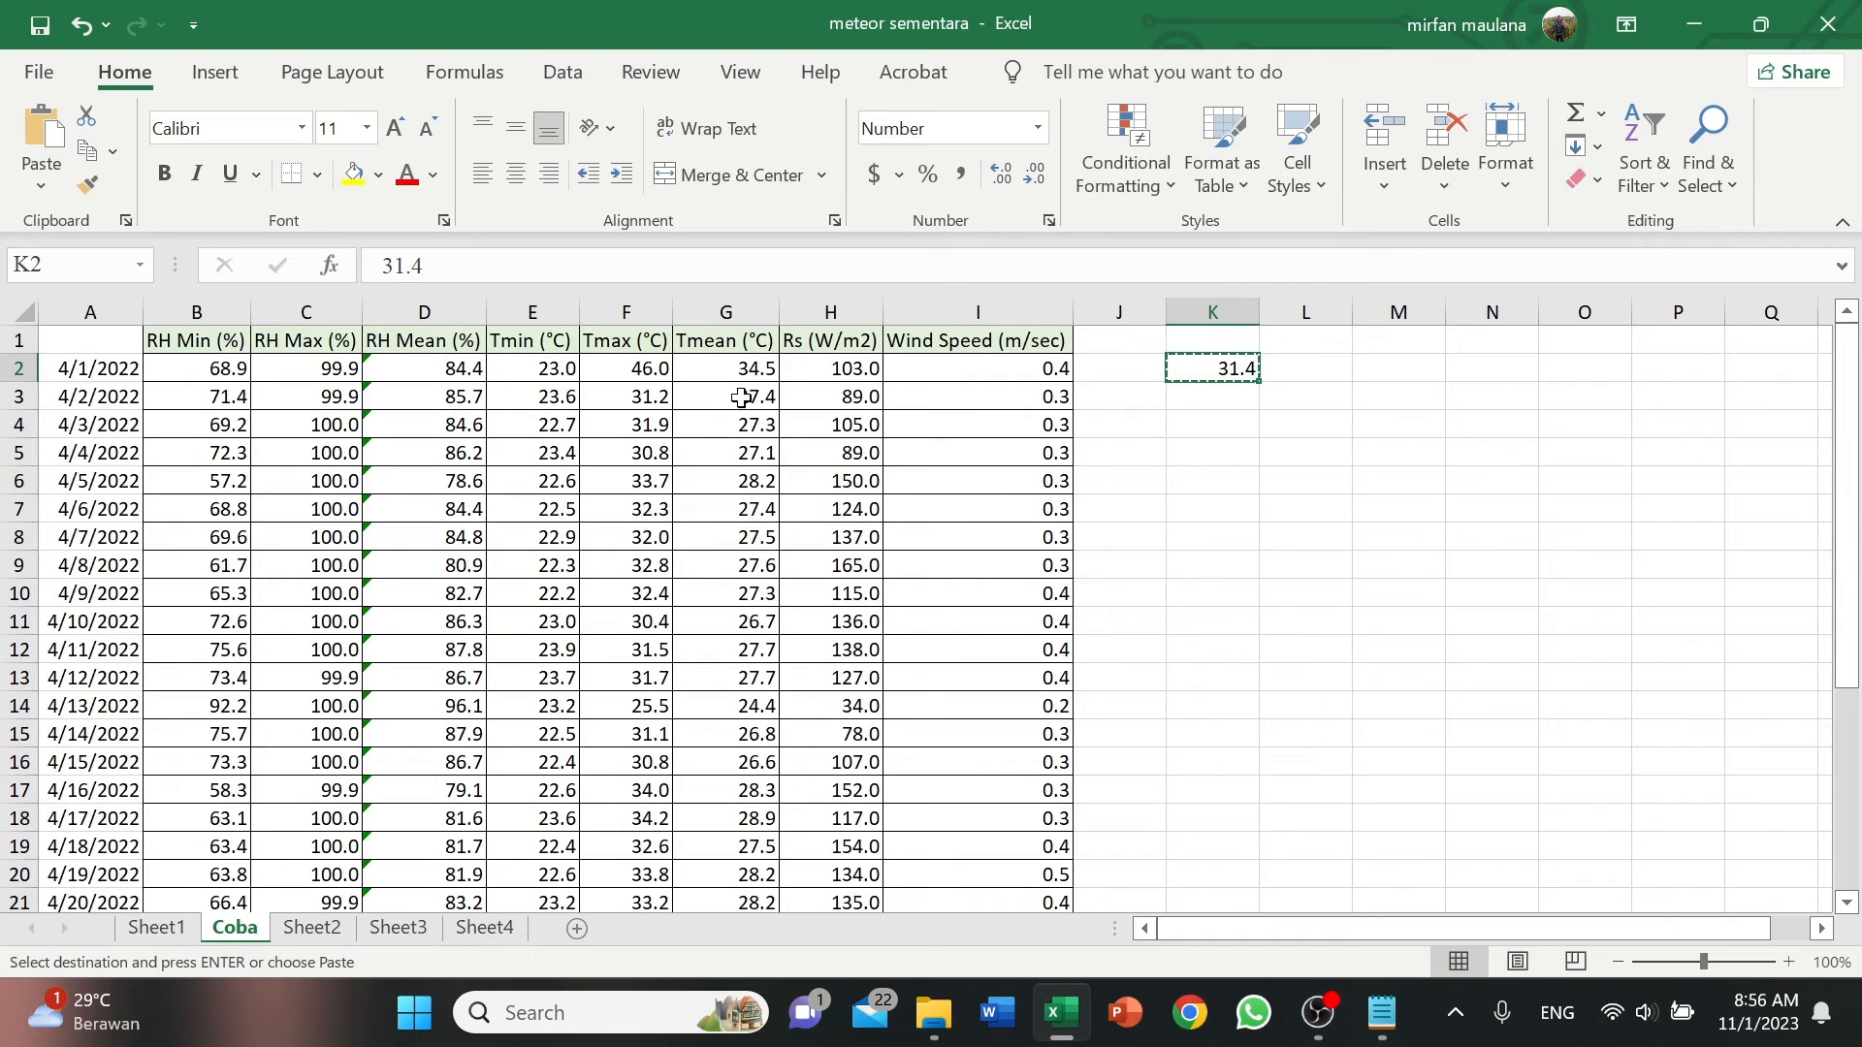
pyautogui.click(659, 374)
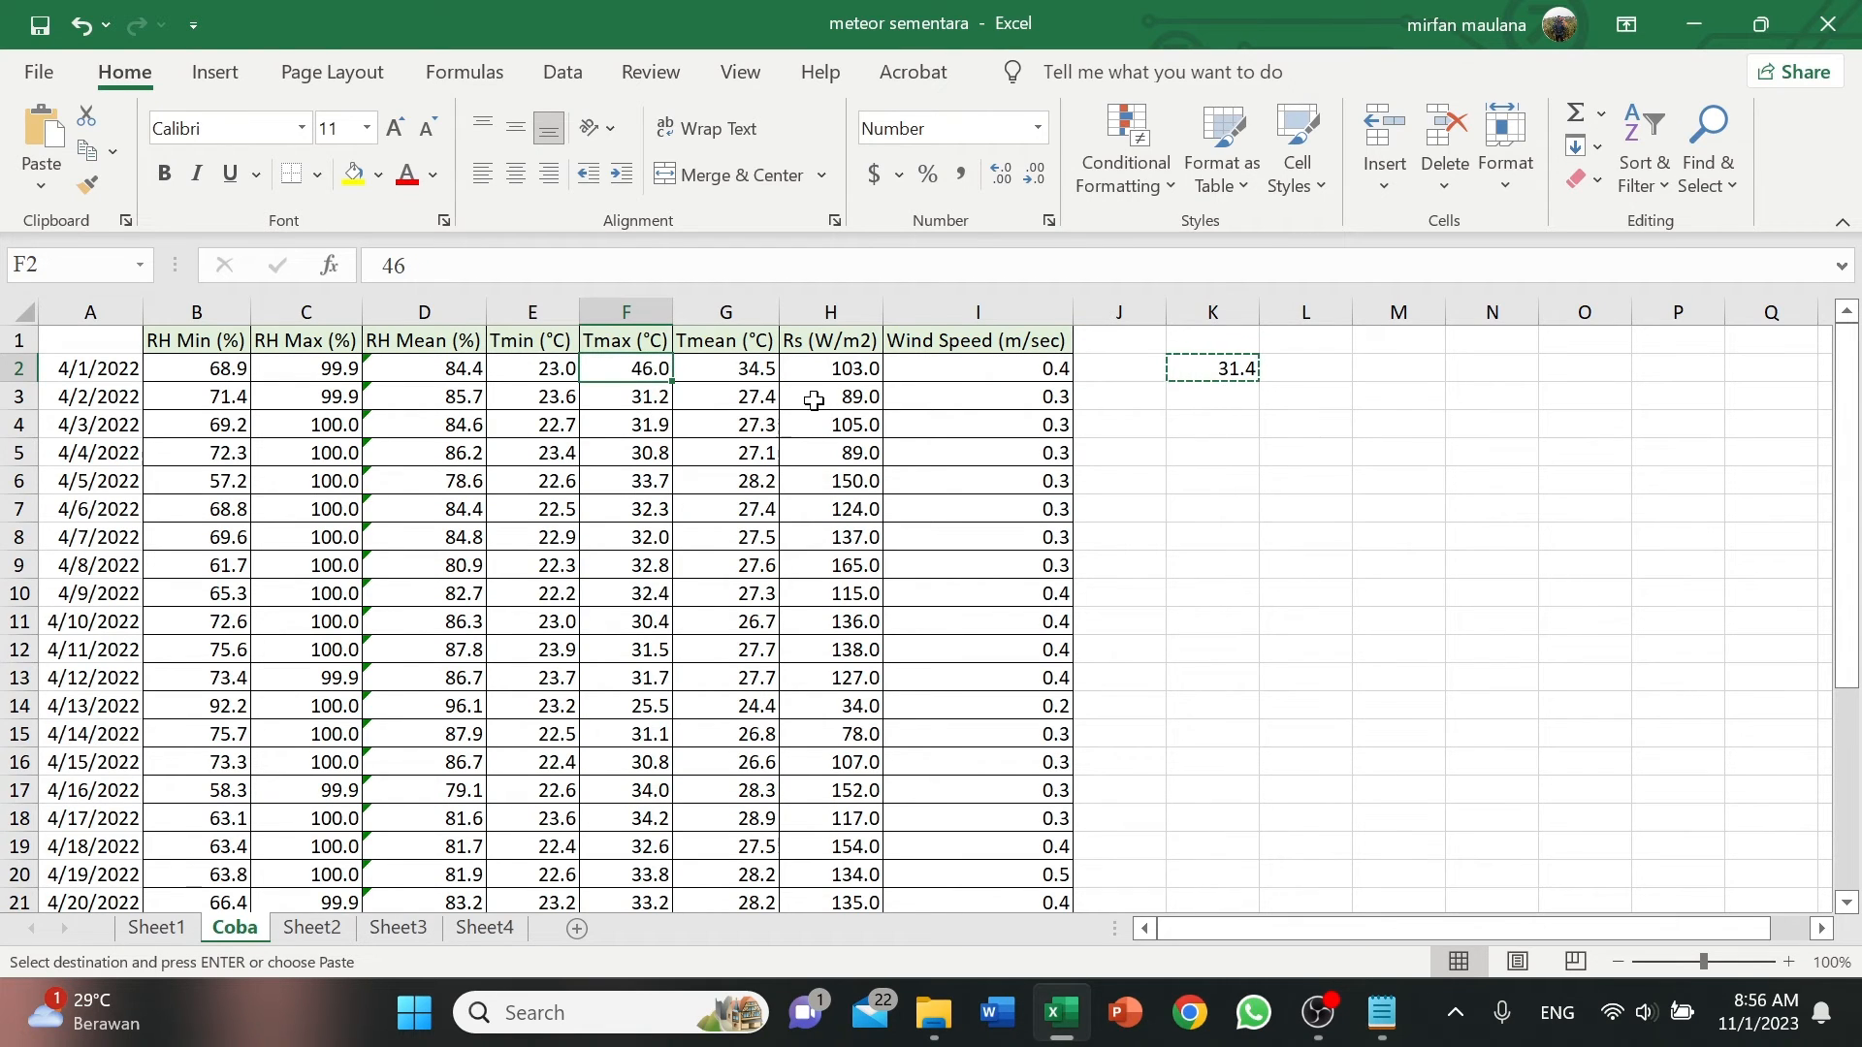
pyautogui.hotkey('ctrl', 'v')
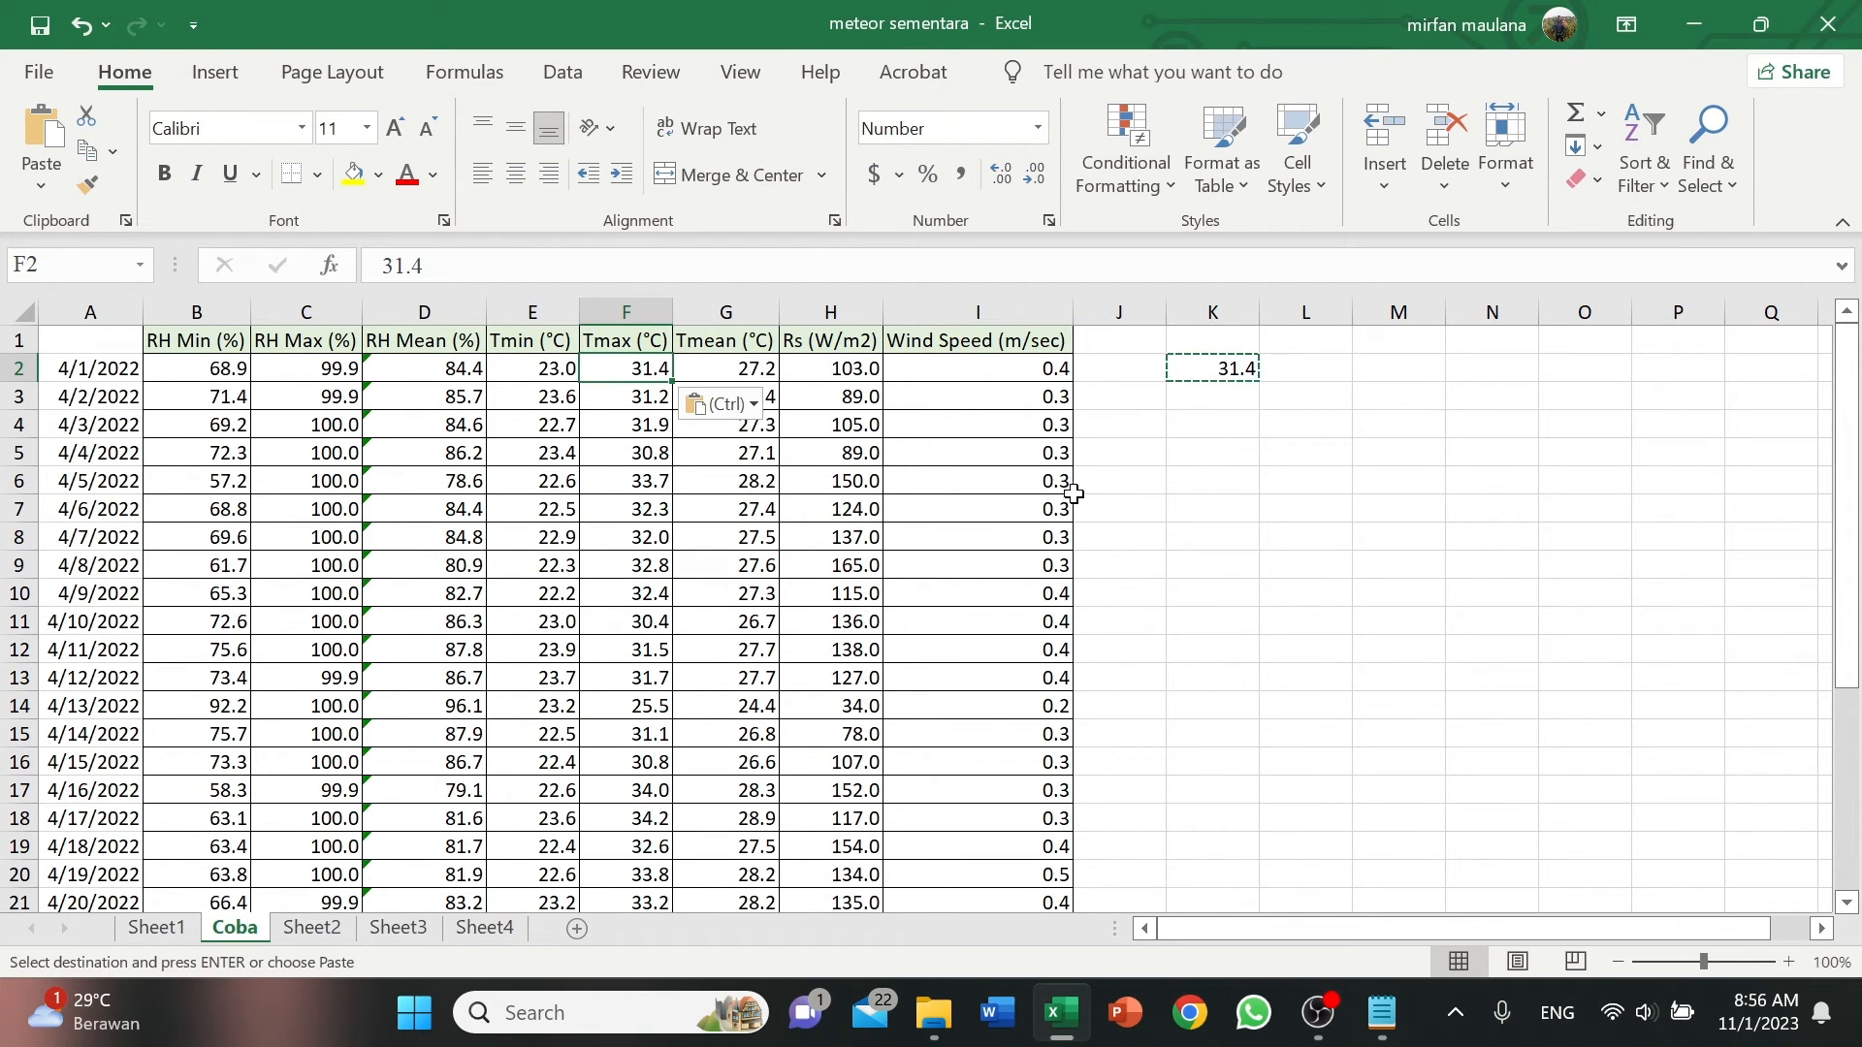
pyautogui.click(1220, 481)
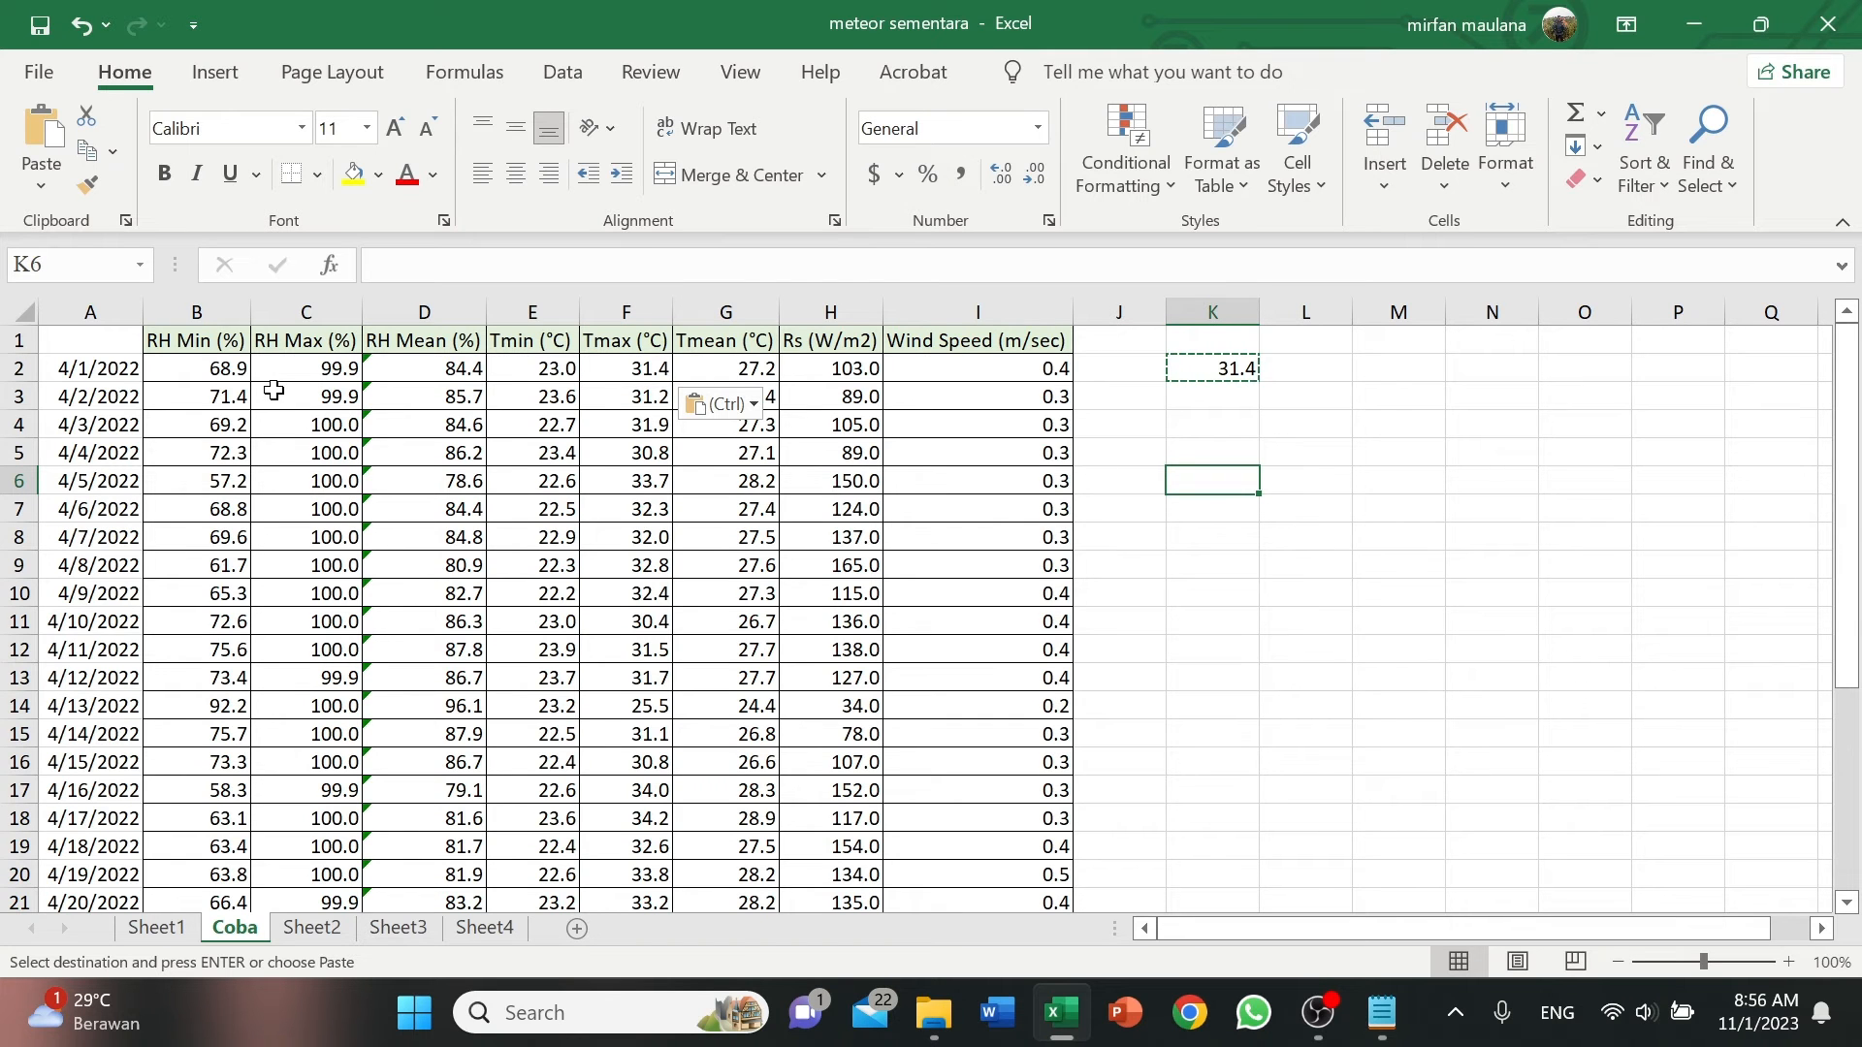
# Copy the corrected daily data B2:I31 and overwrite the whole content of Data April.CXT in Notepad with it.
pyautogui.moveTo(237, 368); pyautogui.dragTo(985, 869)
pyautogui.hotkey('ctrl', 'c')
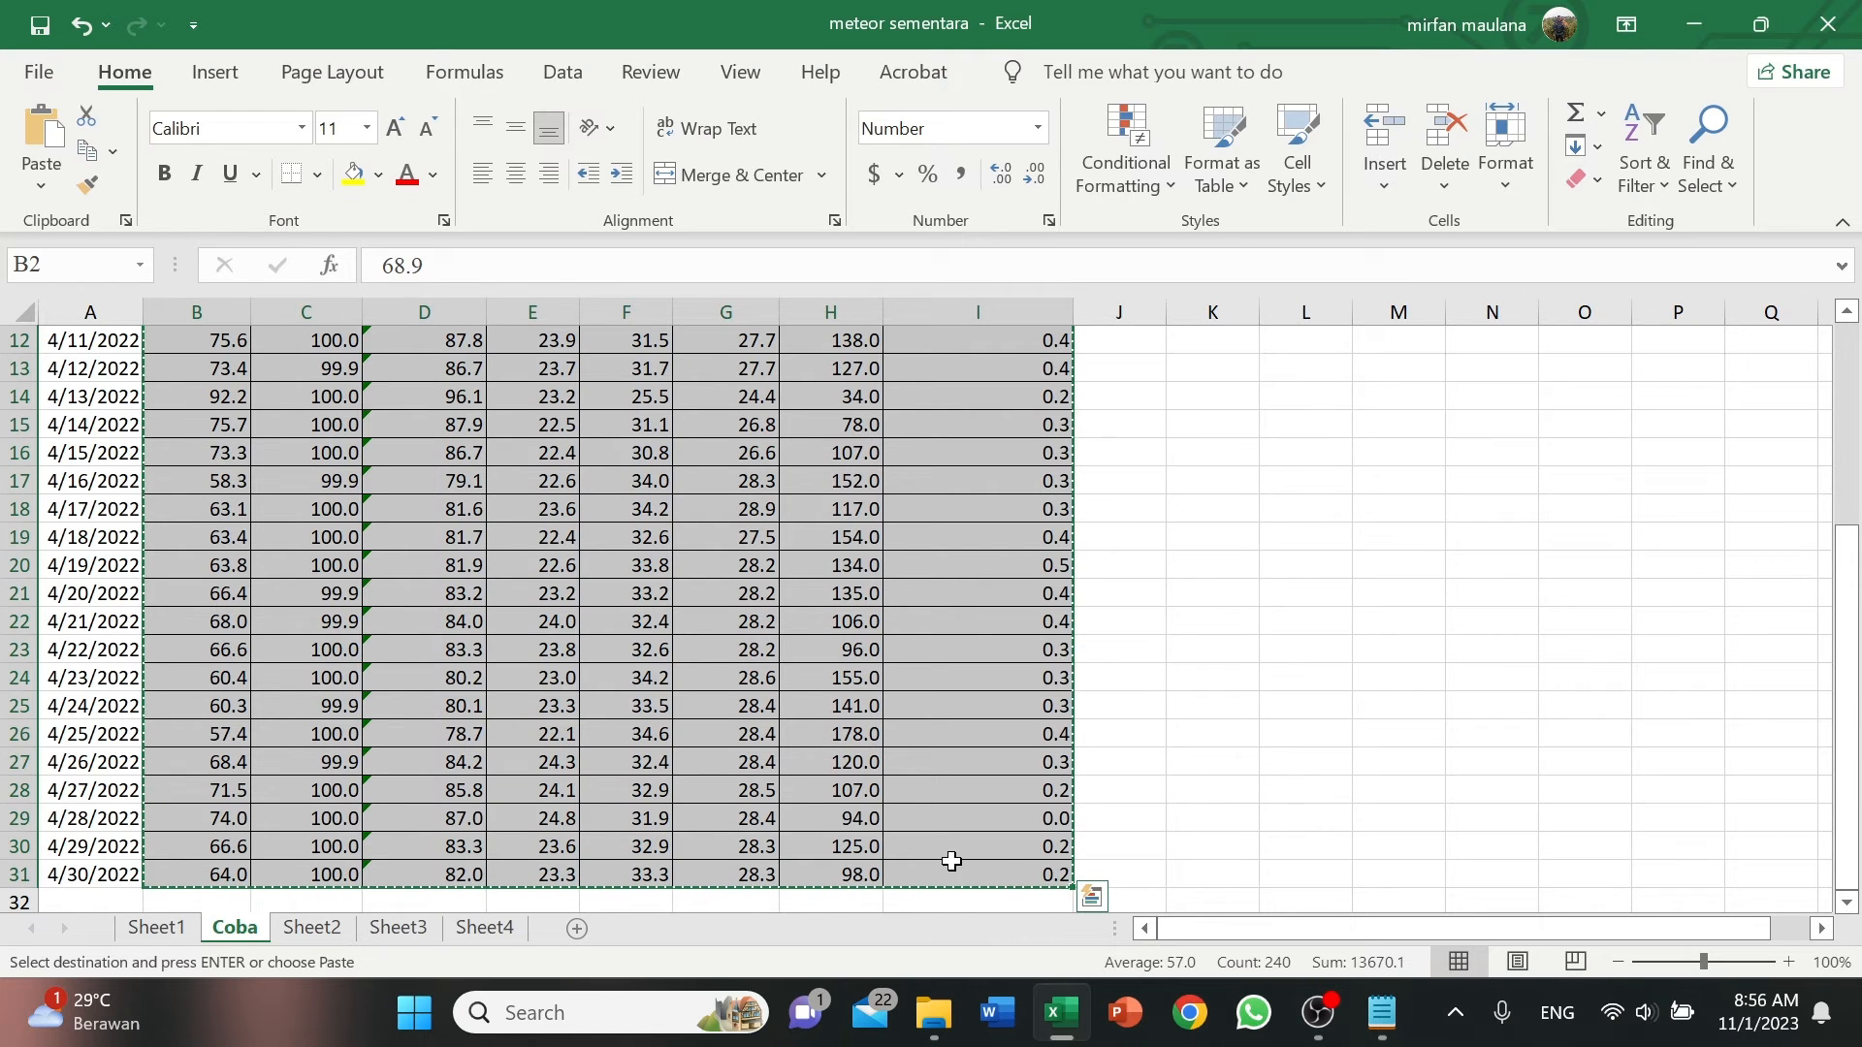
pyautogui.click(1382, 1012)
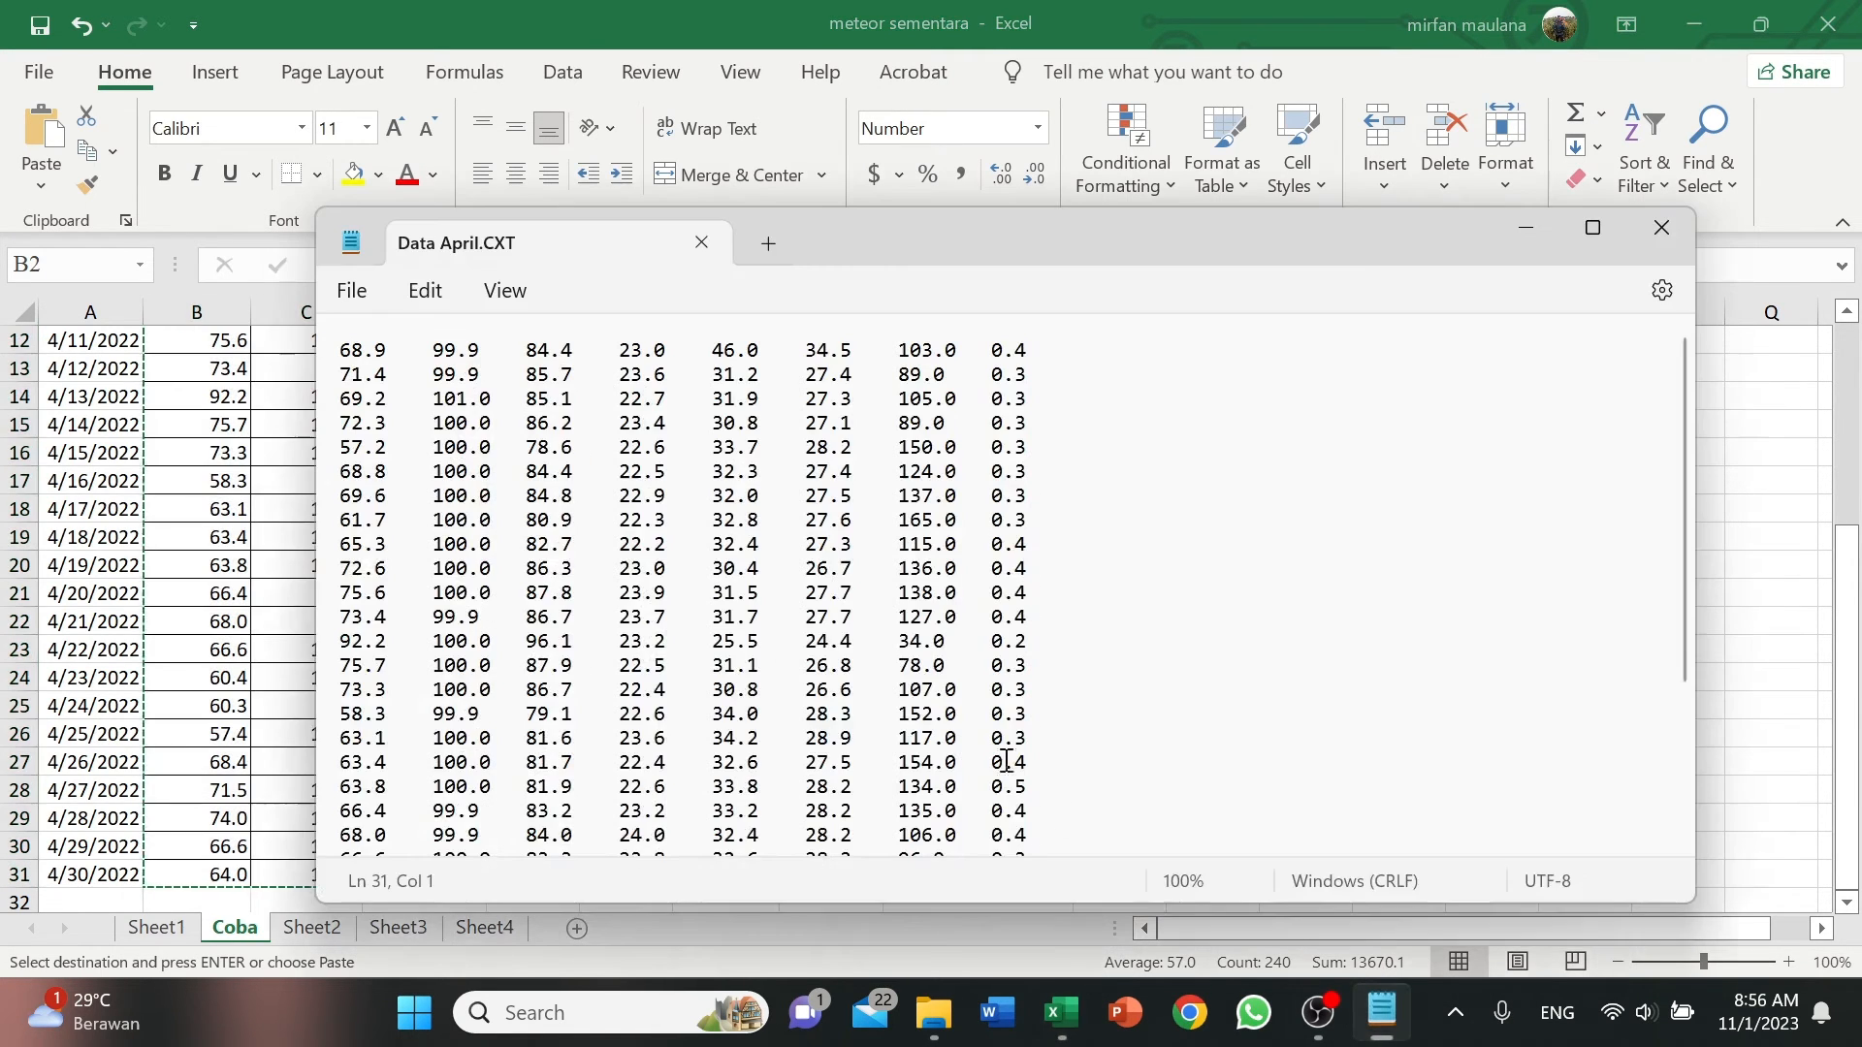
pyautogui.hotkey('ctrl', 'a')
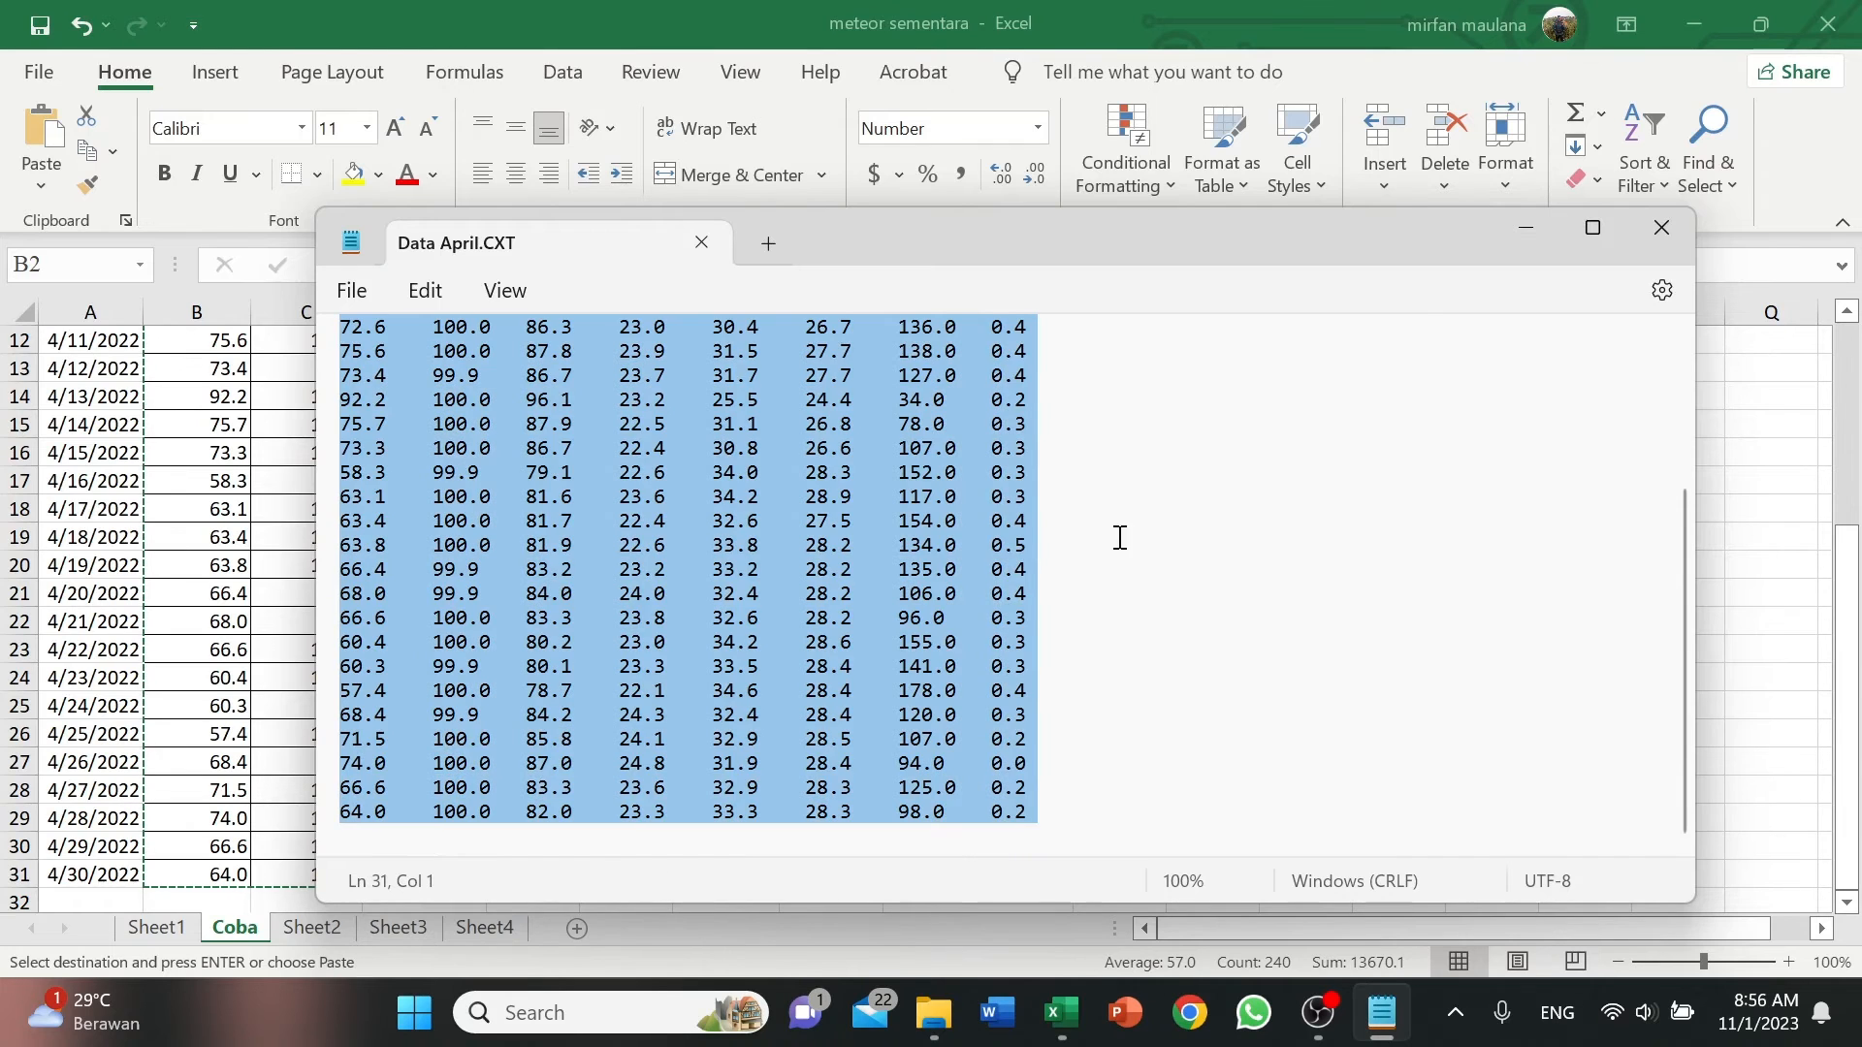
pyautogui.scroll(3, 1089, 578)
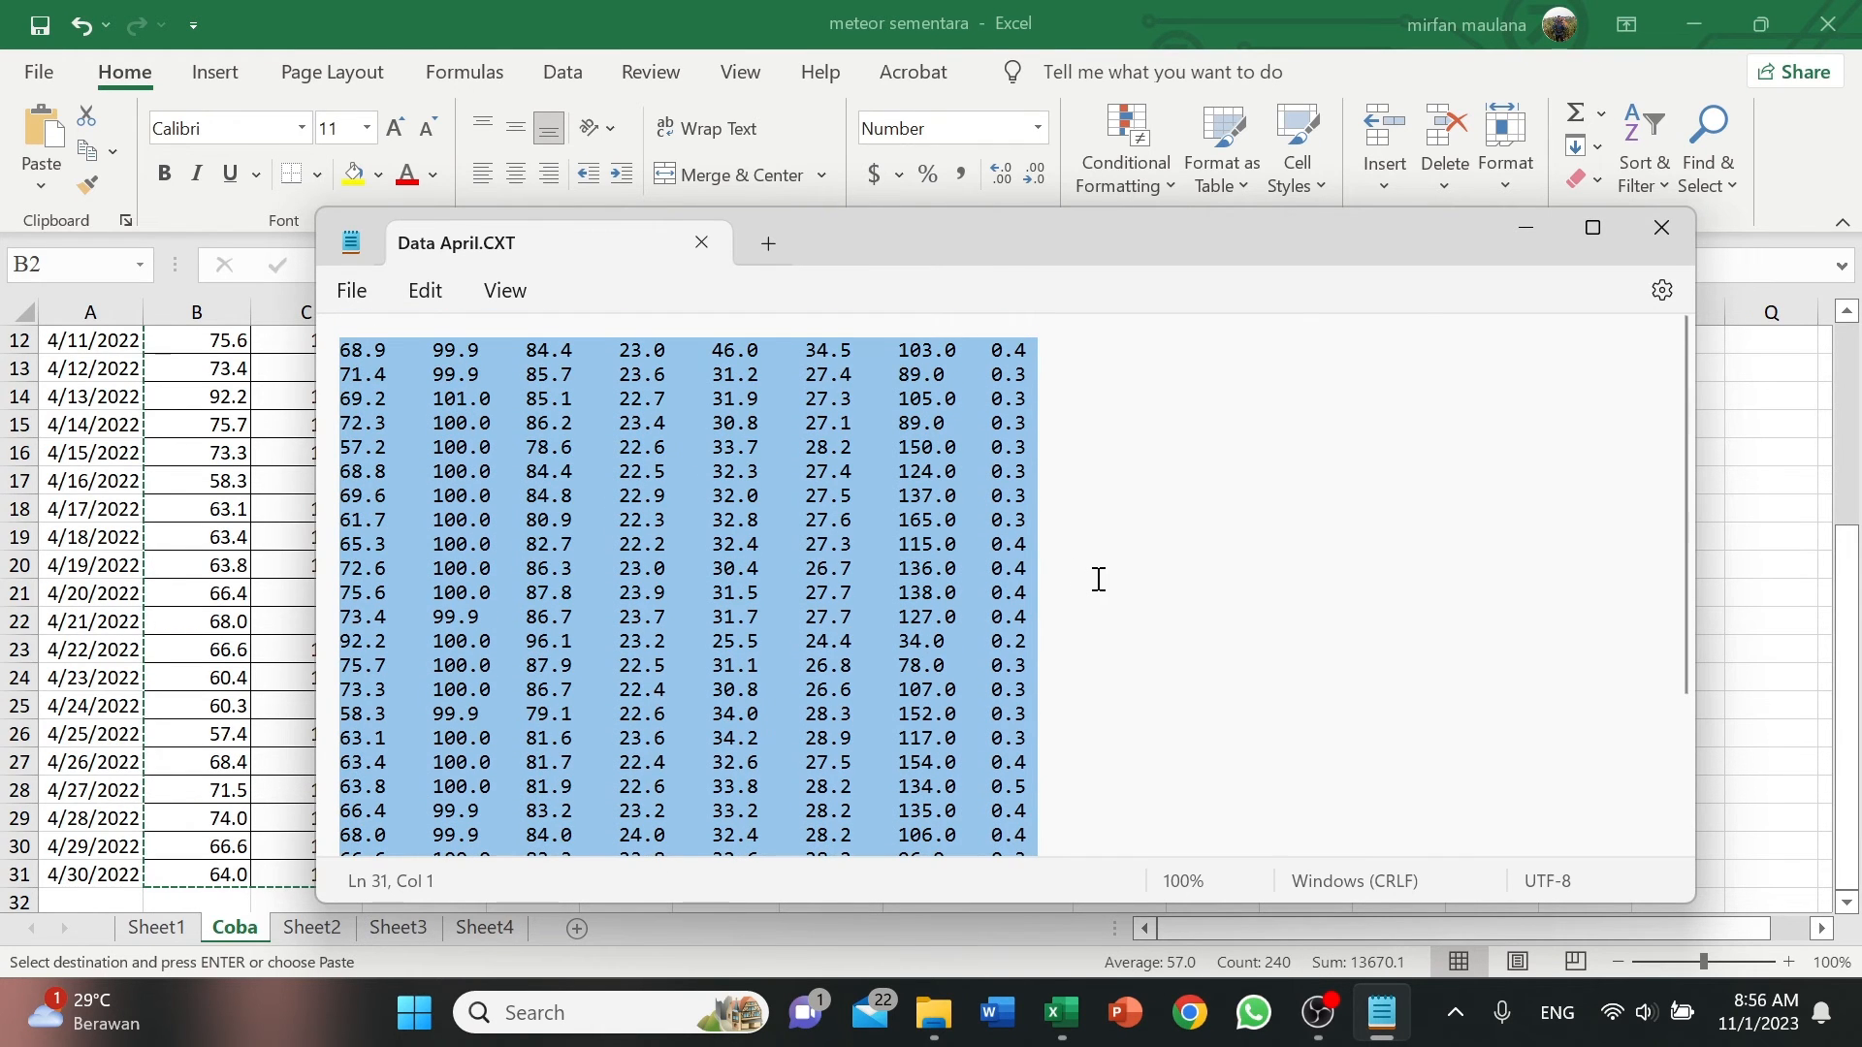
pyautogui.hotkey('ctrl', 'v')
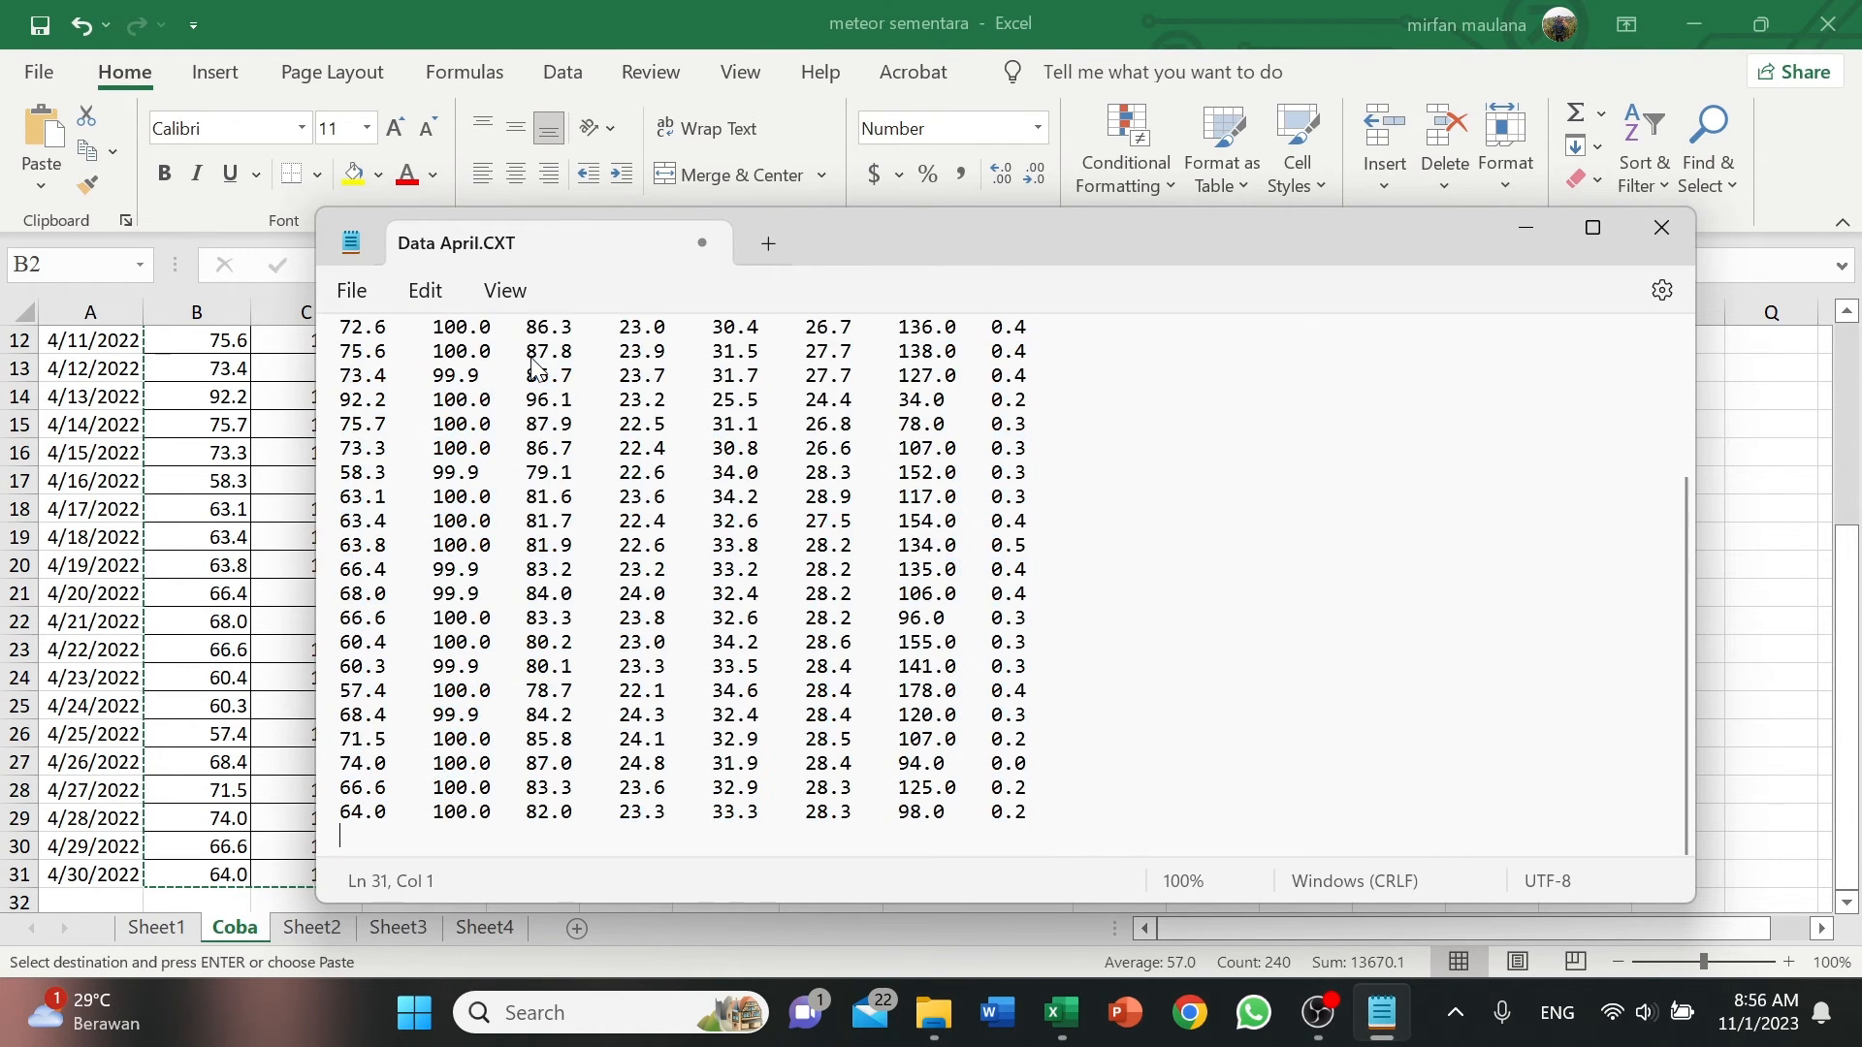
pyautogui.scroll(4, 541, 446)
# Save the text file as Data April2.CXT in the IMPORT folder, using the All files type.
pyautogui.click(342, 291)
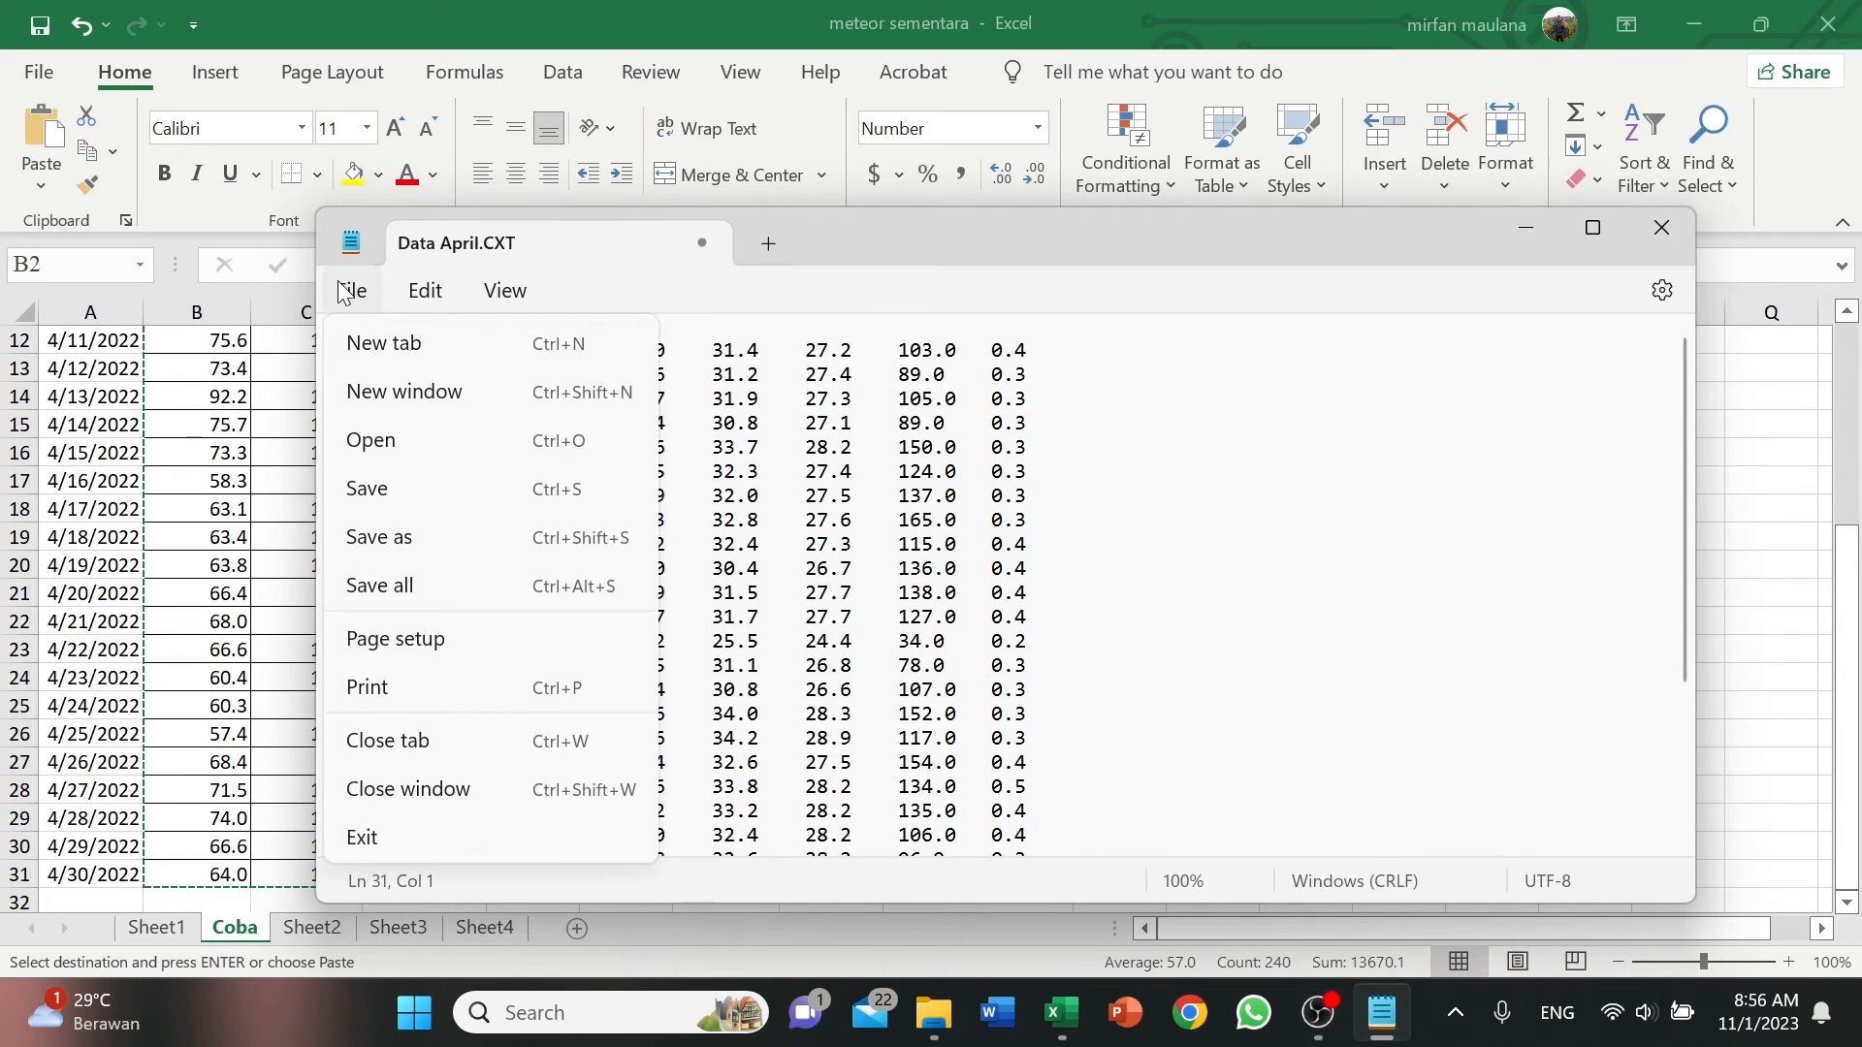
pyautogui.click(486, 546)
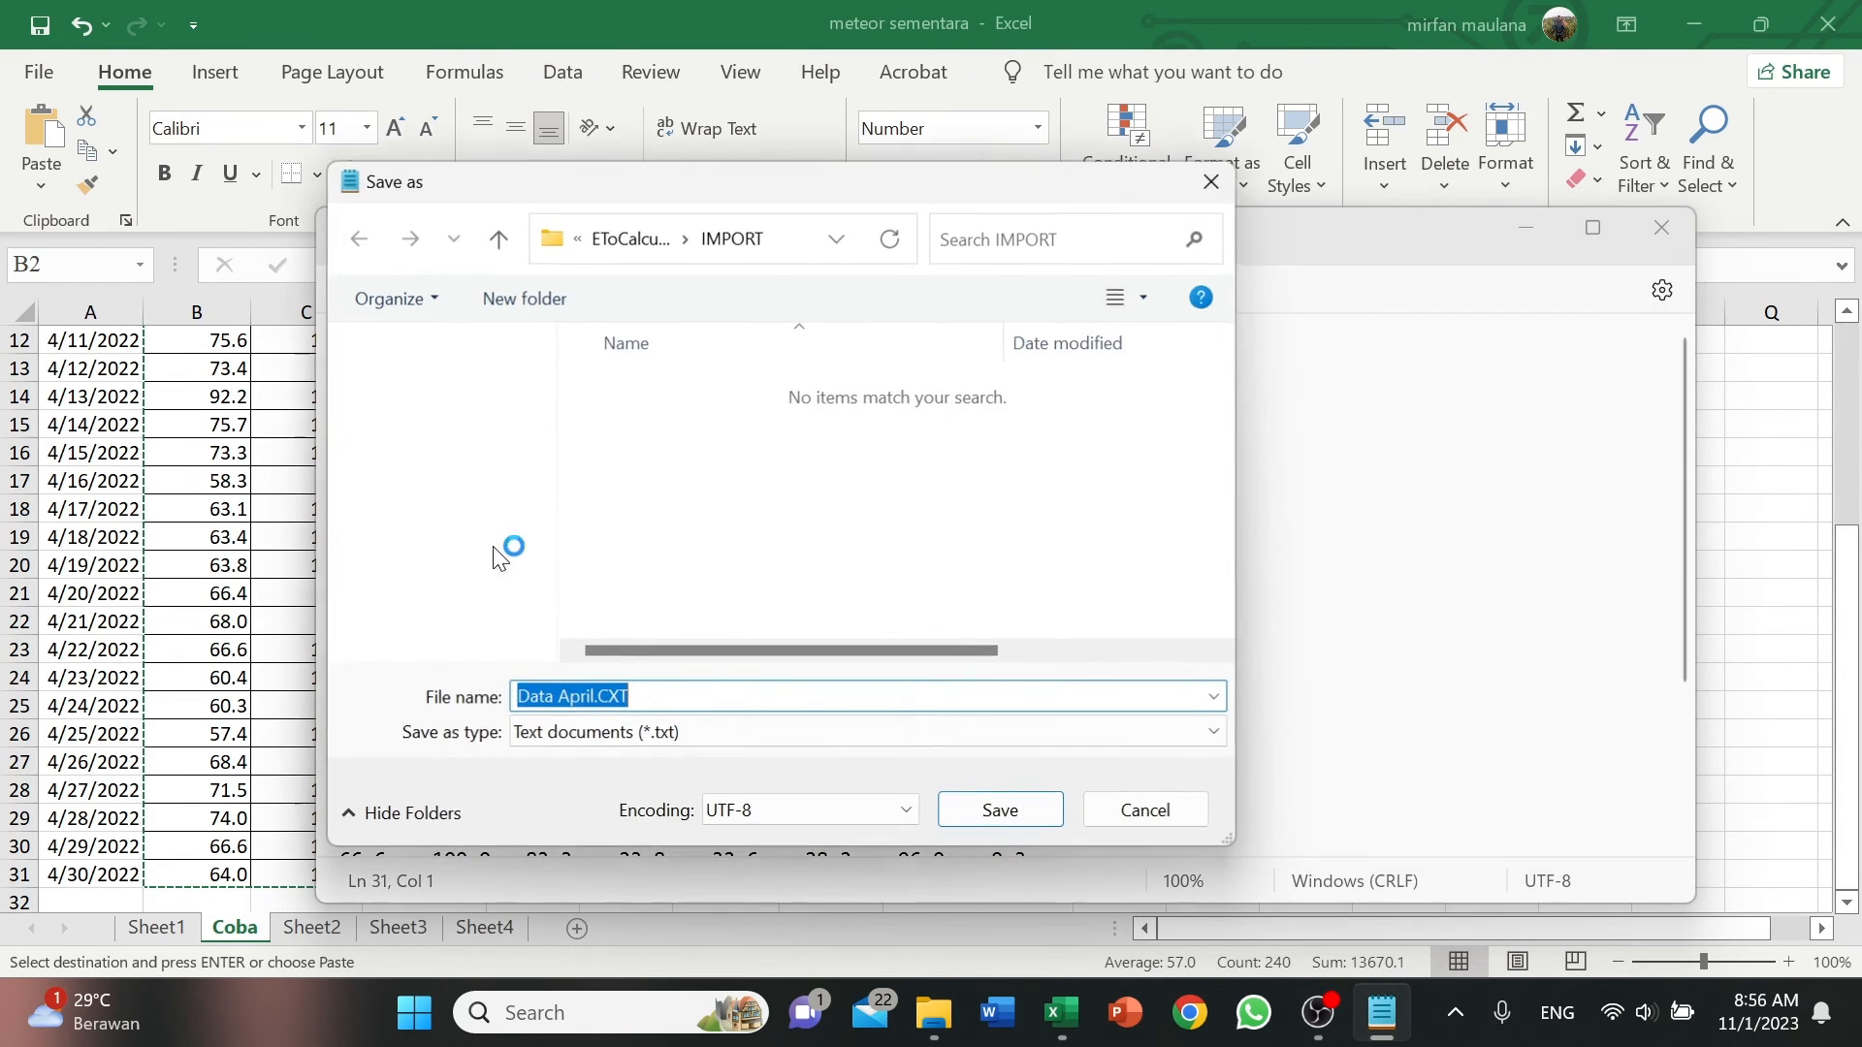
pyautogui.click(607, 700)
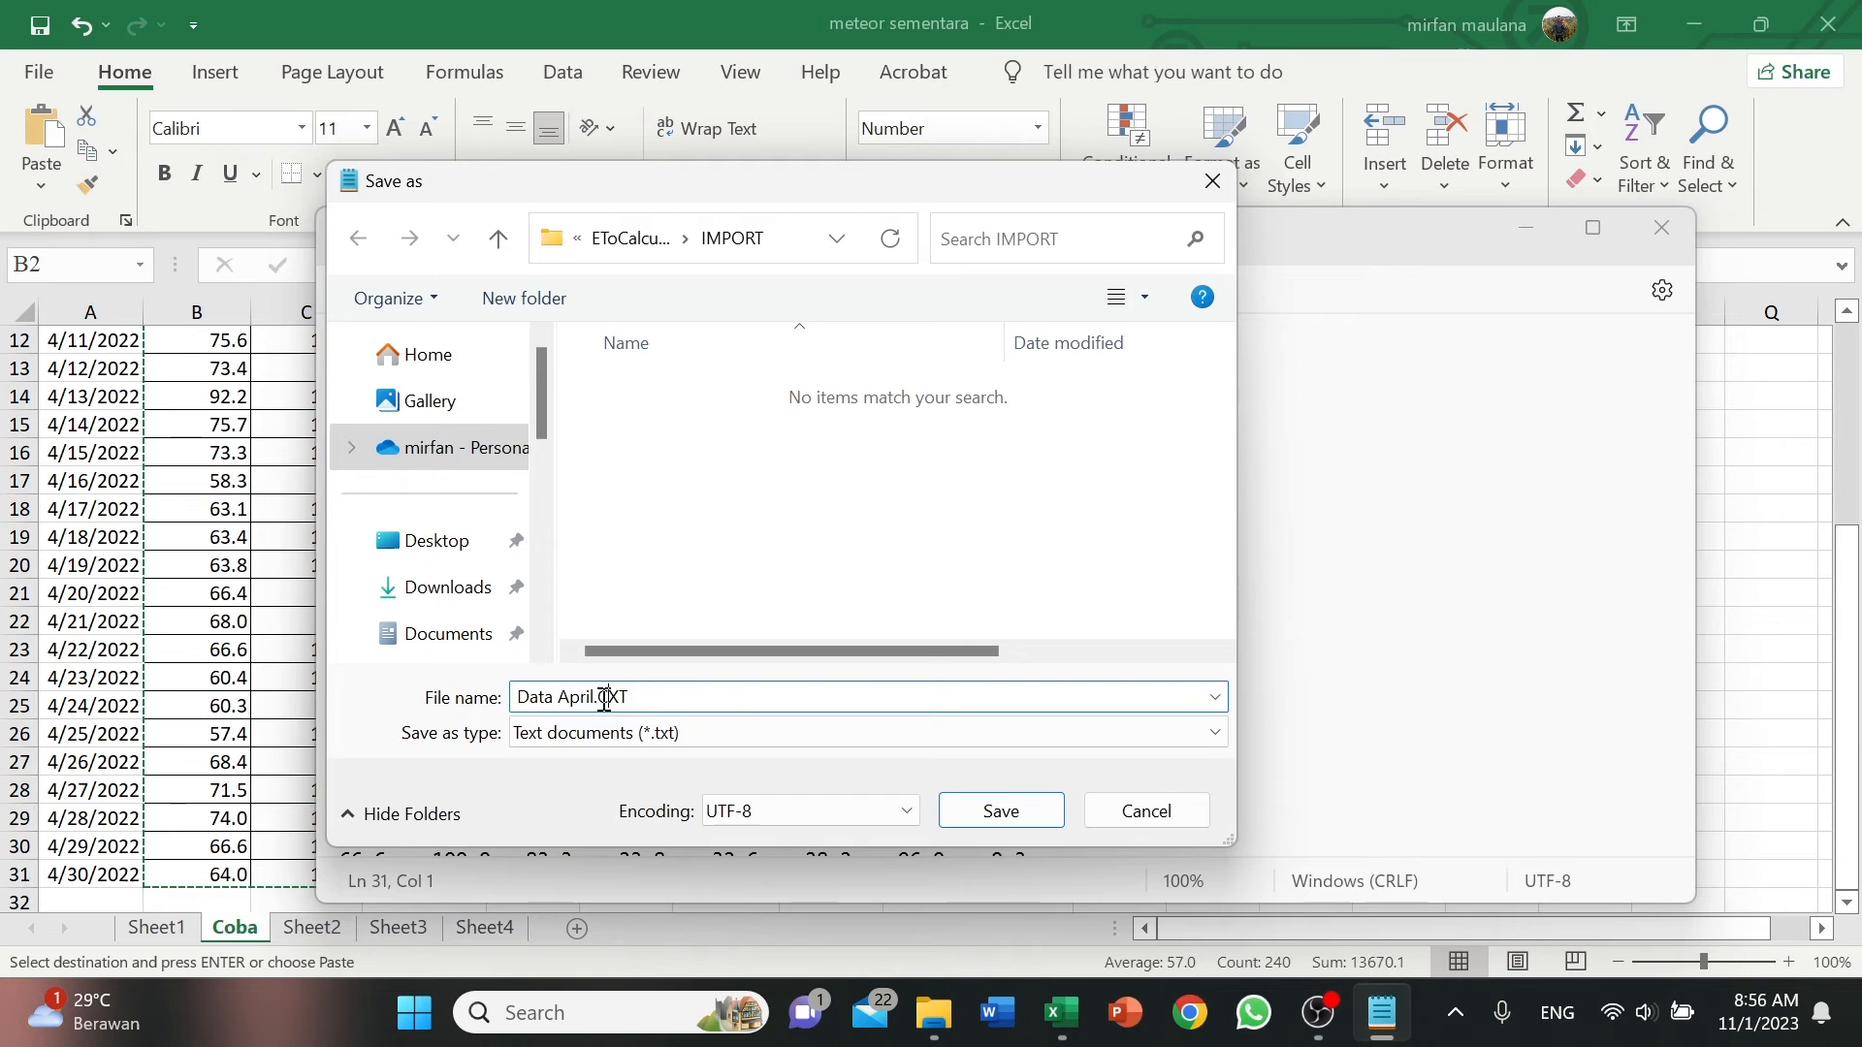
pyautogui.write('2')
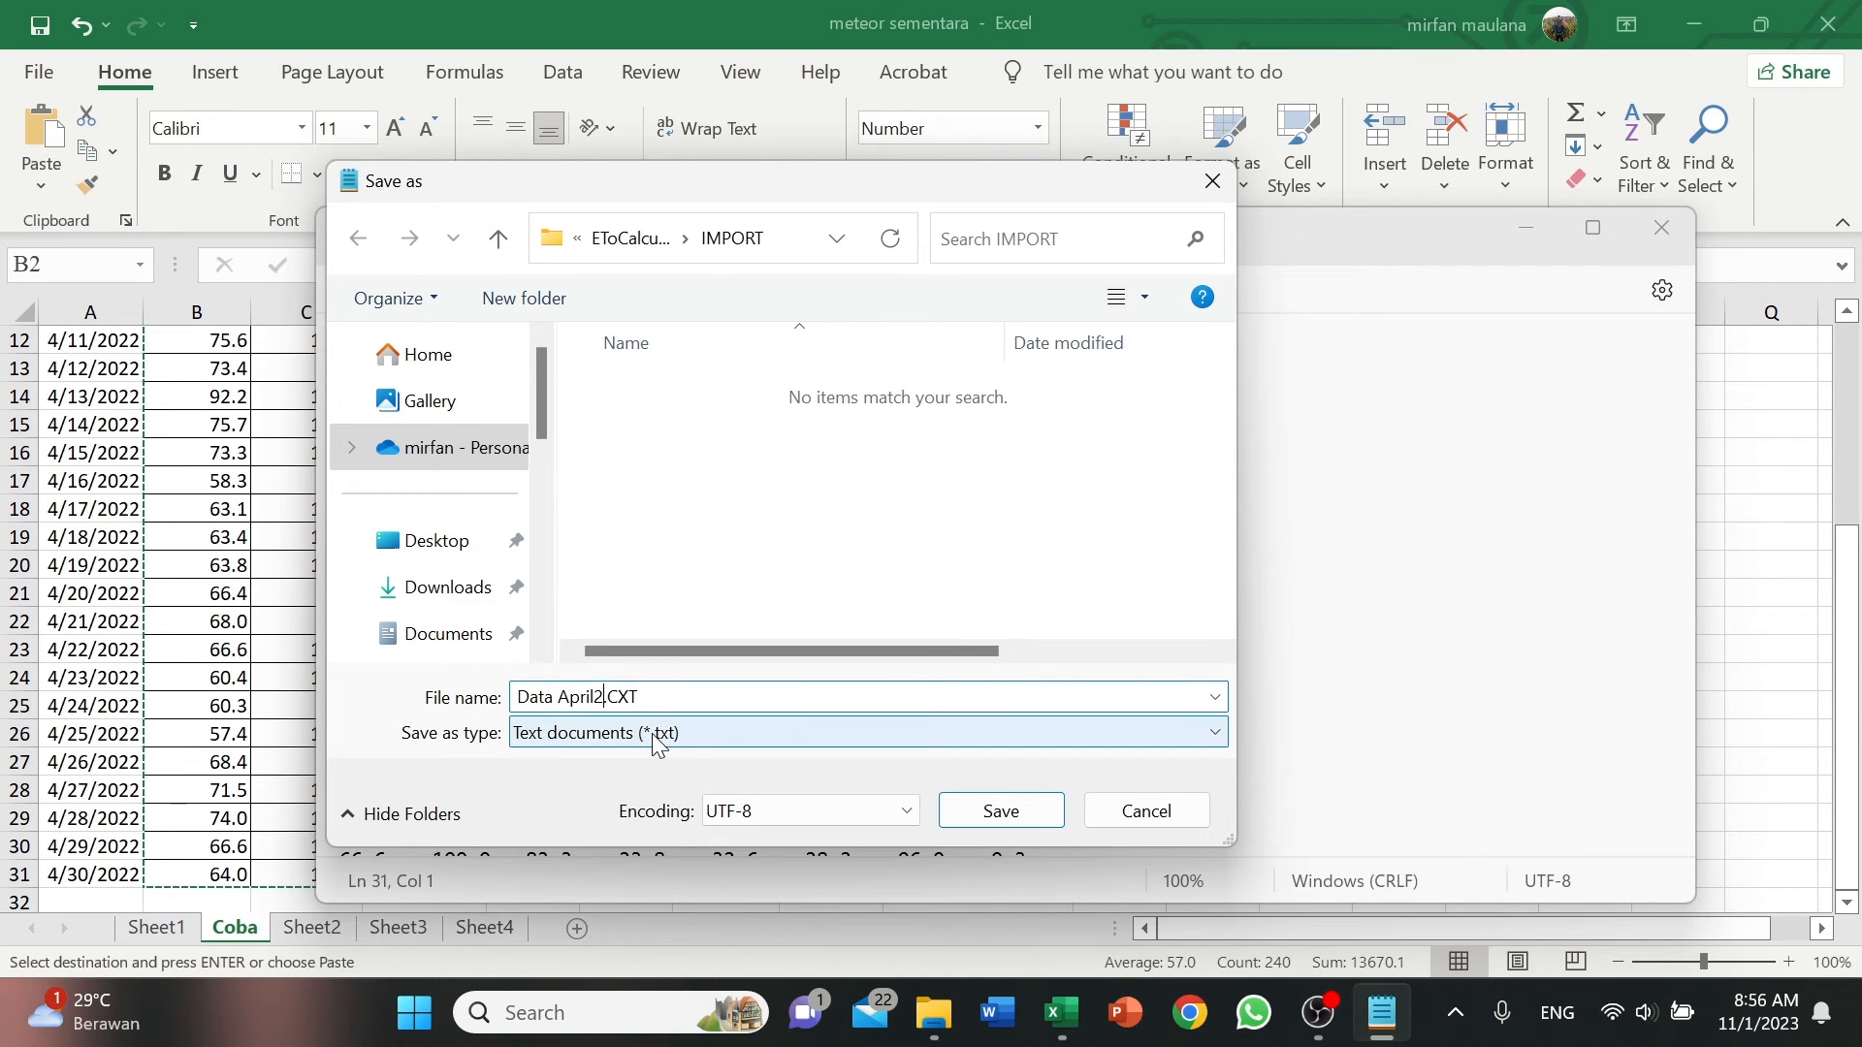
pyautogui.click(628, 742)
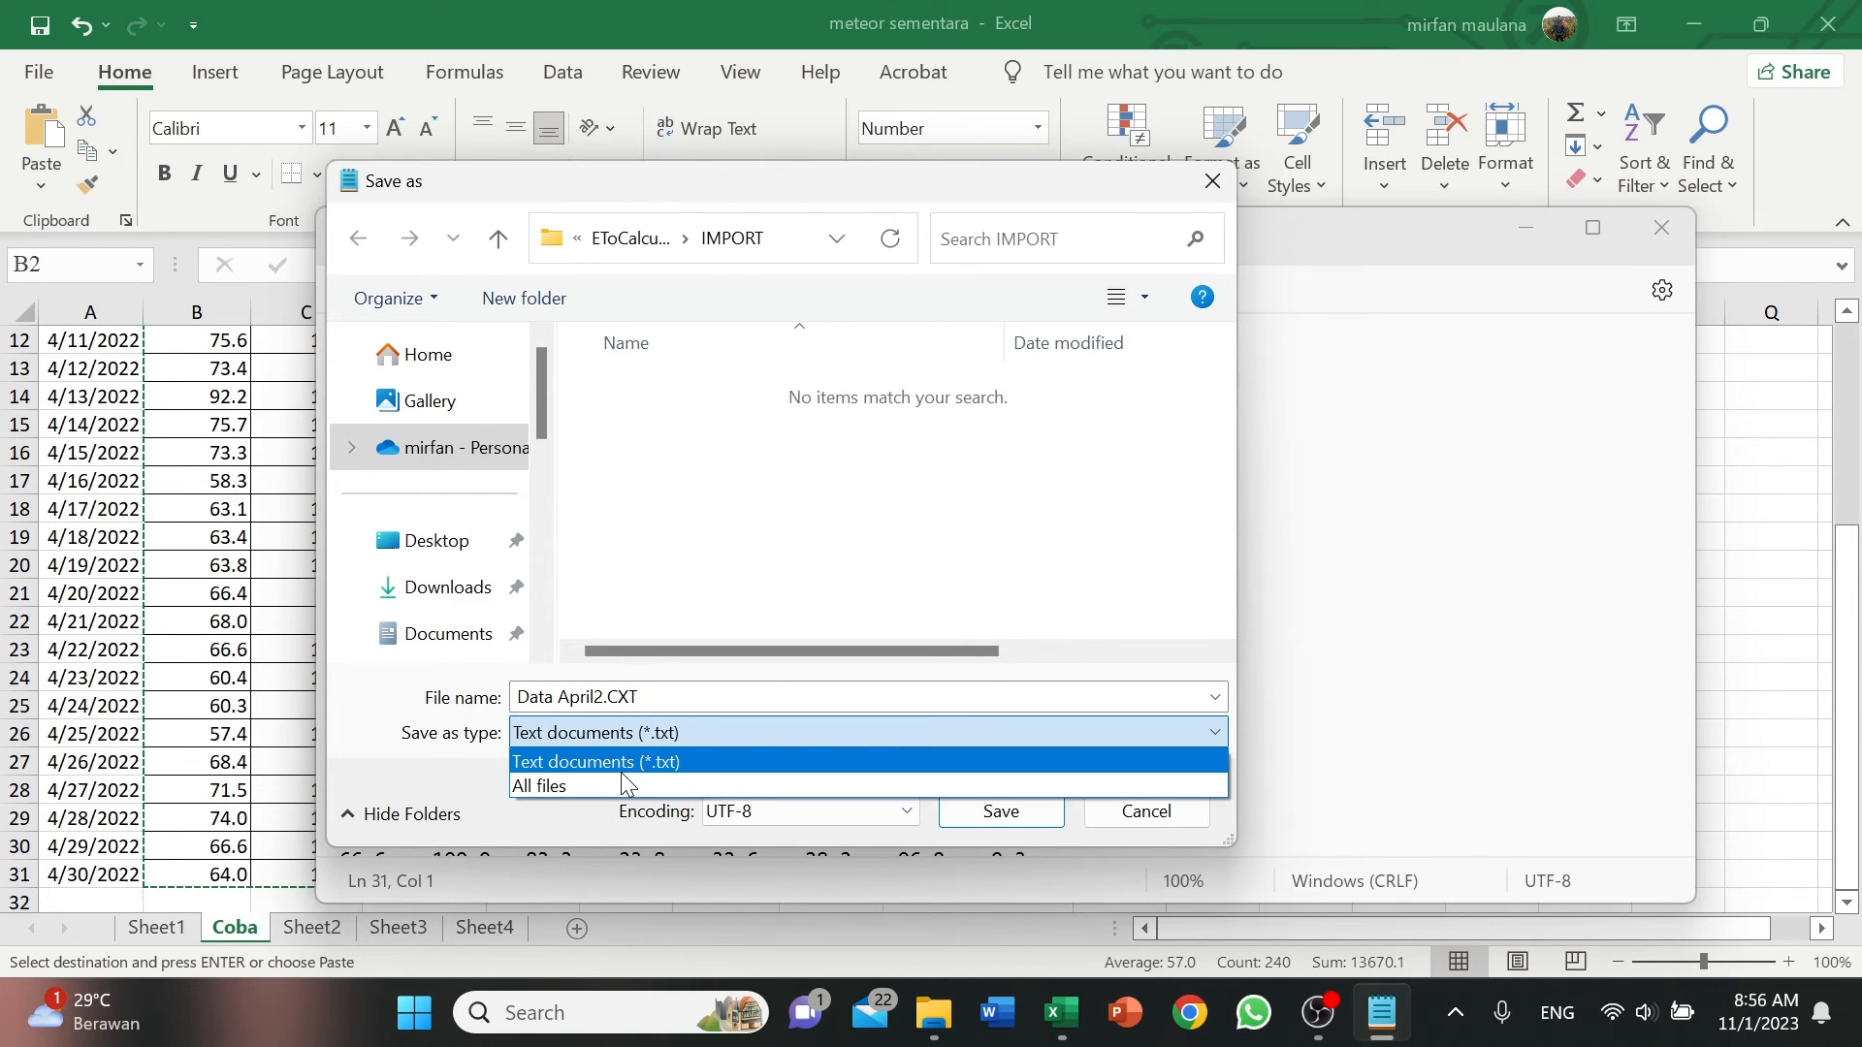
pyautogui.click(625, 785)
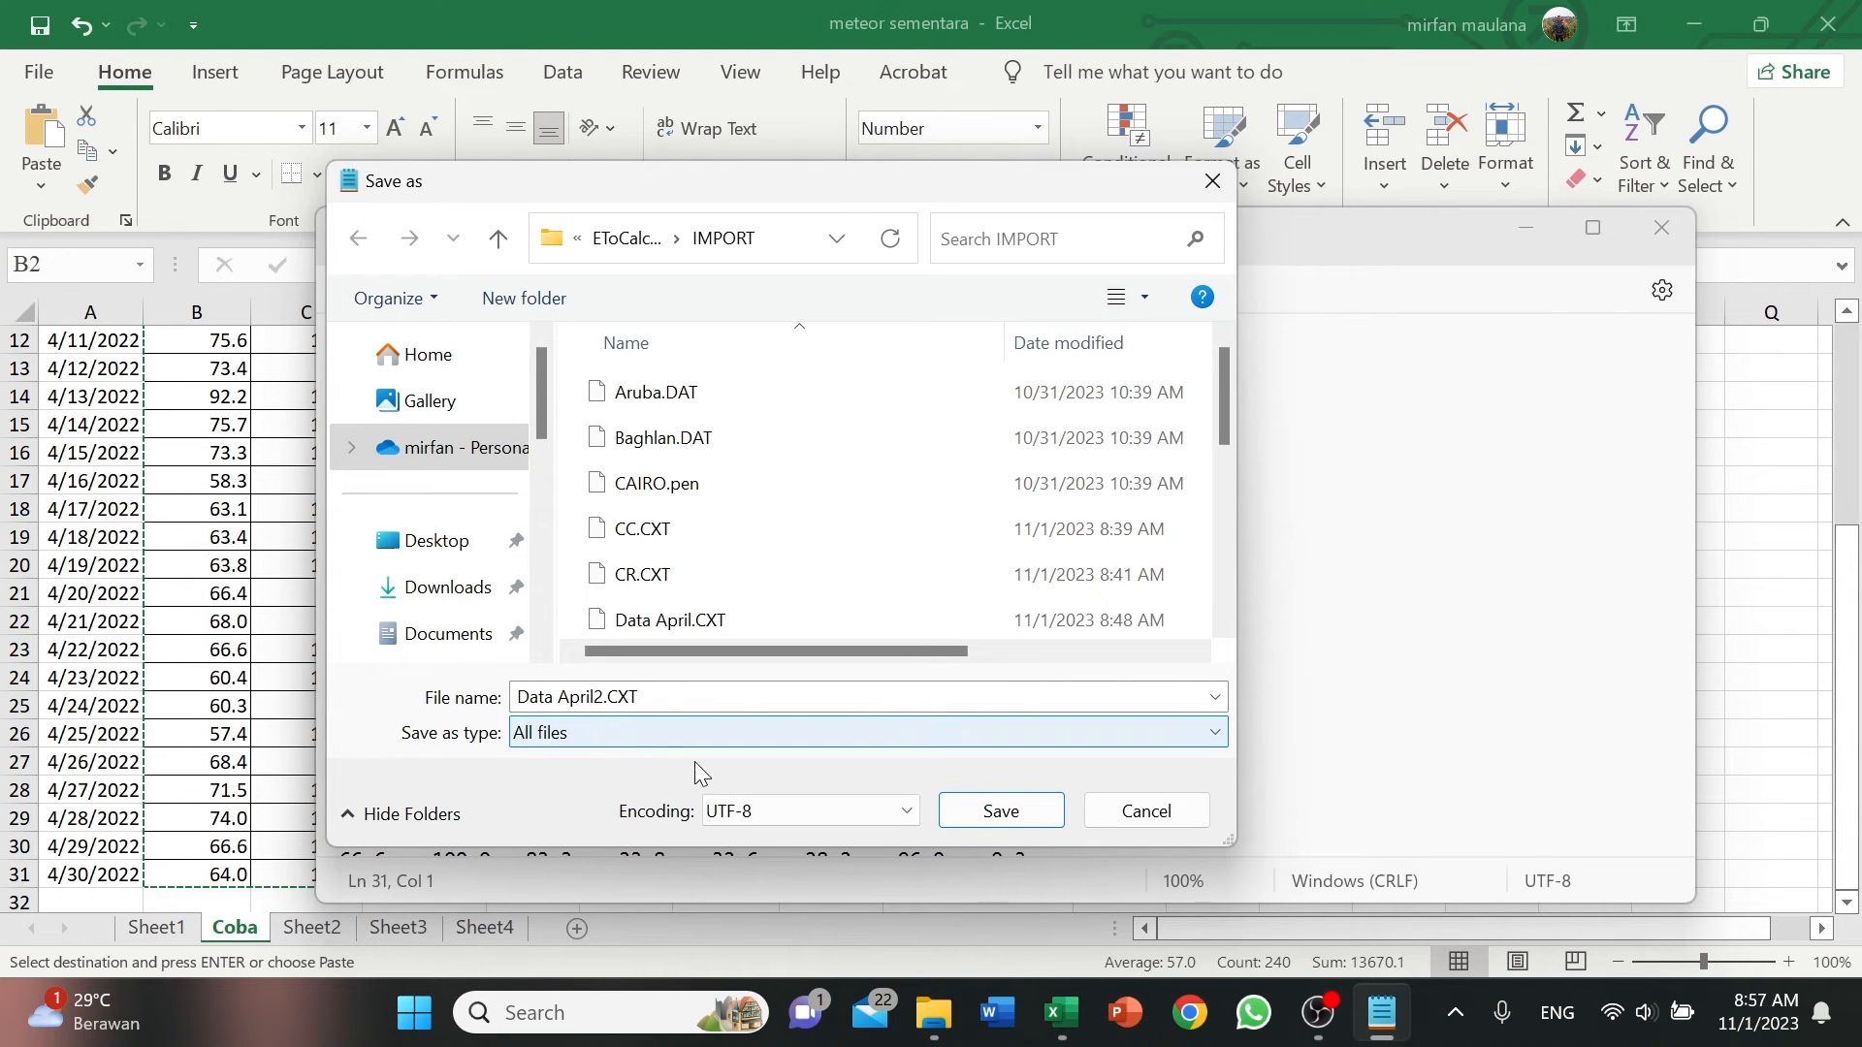
pyautogui.click(999, 814)
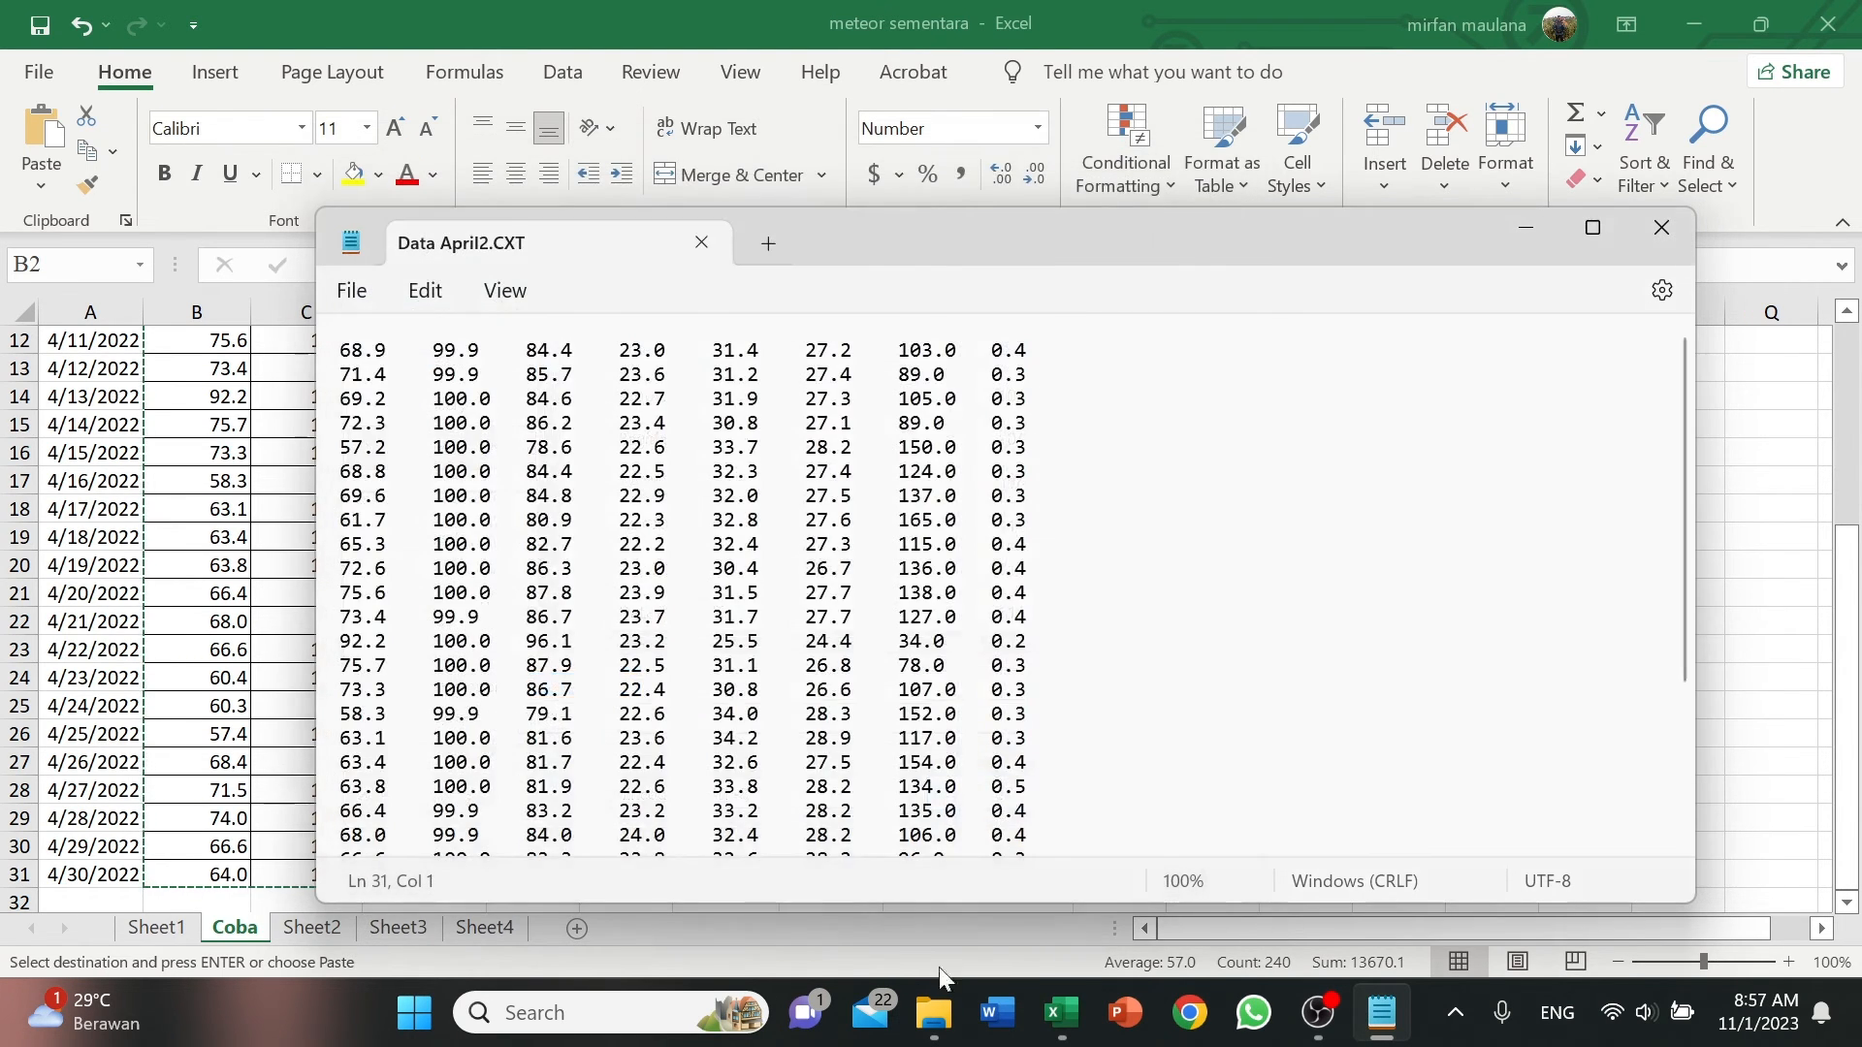
# Relaunch EToCalc from the EToCalculator64Bit folder, start a climatic data import and select Data April2.CXT as the source file.
pyautogui.click(1526, 227)
pyautogui.click(1028, 780)
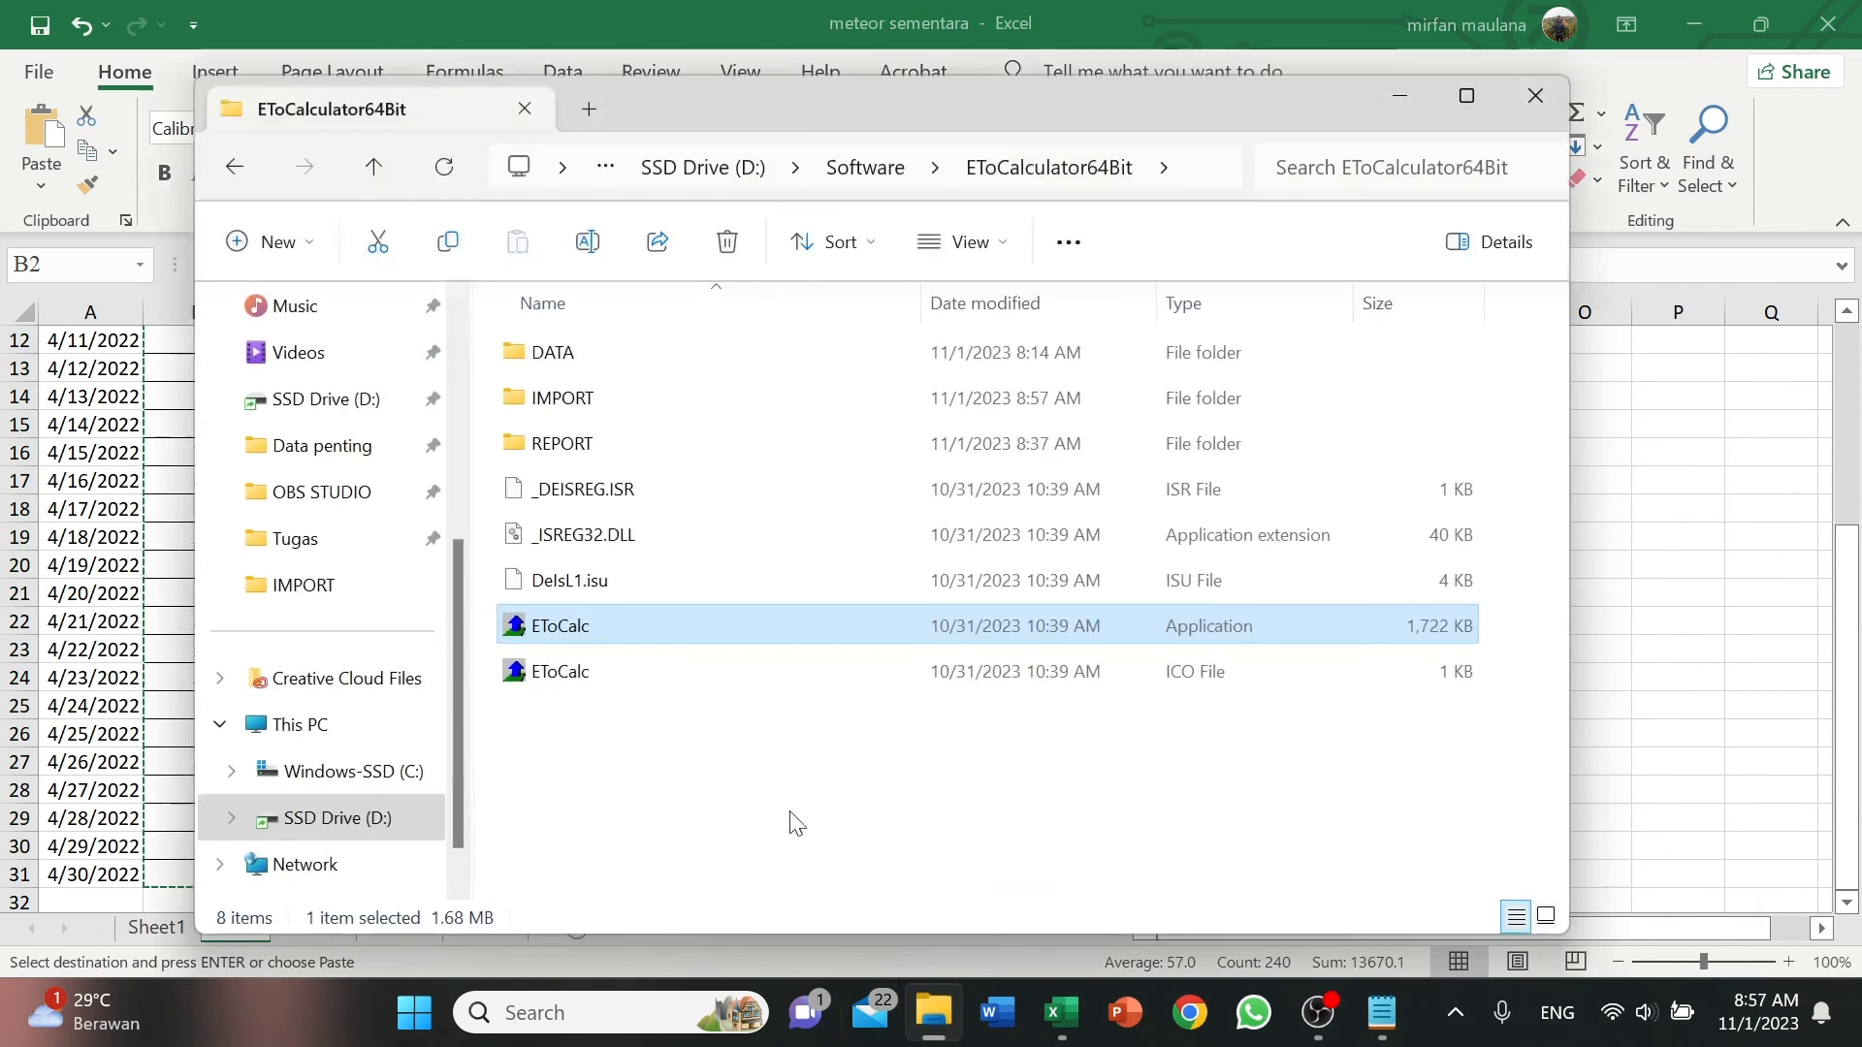
pyautogui.doubleClick(633, 626)
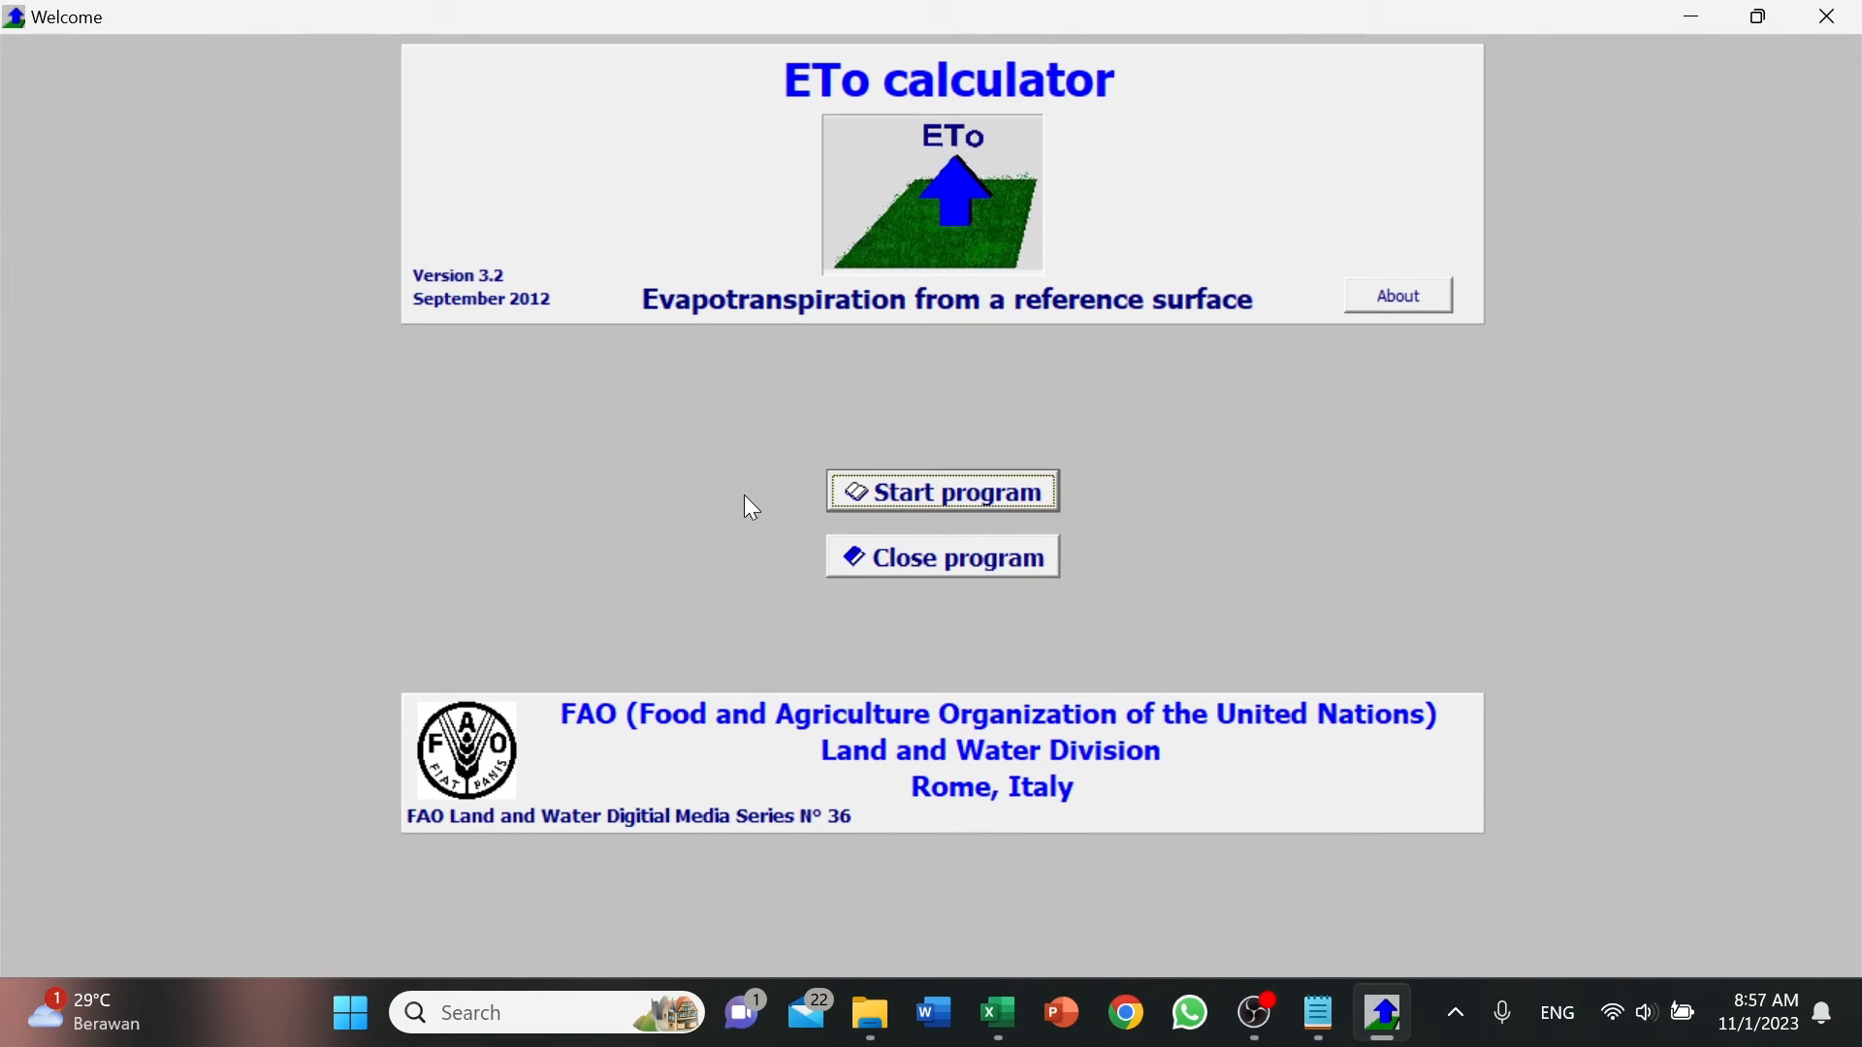
pyautogui.click(906, 495)
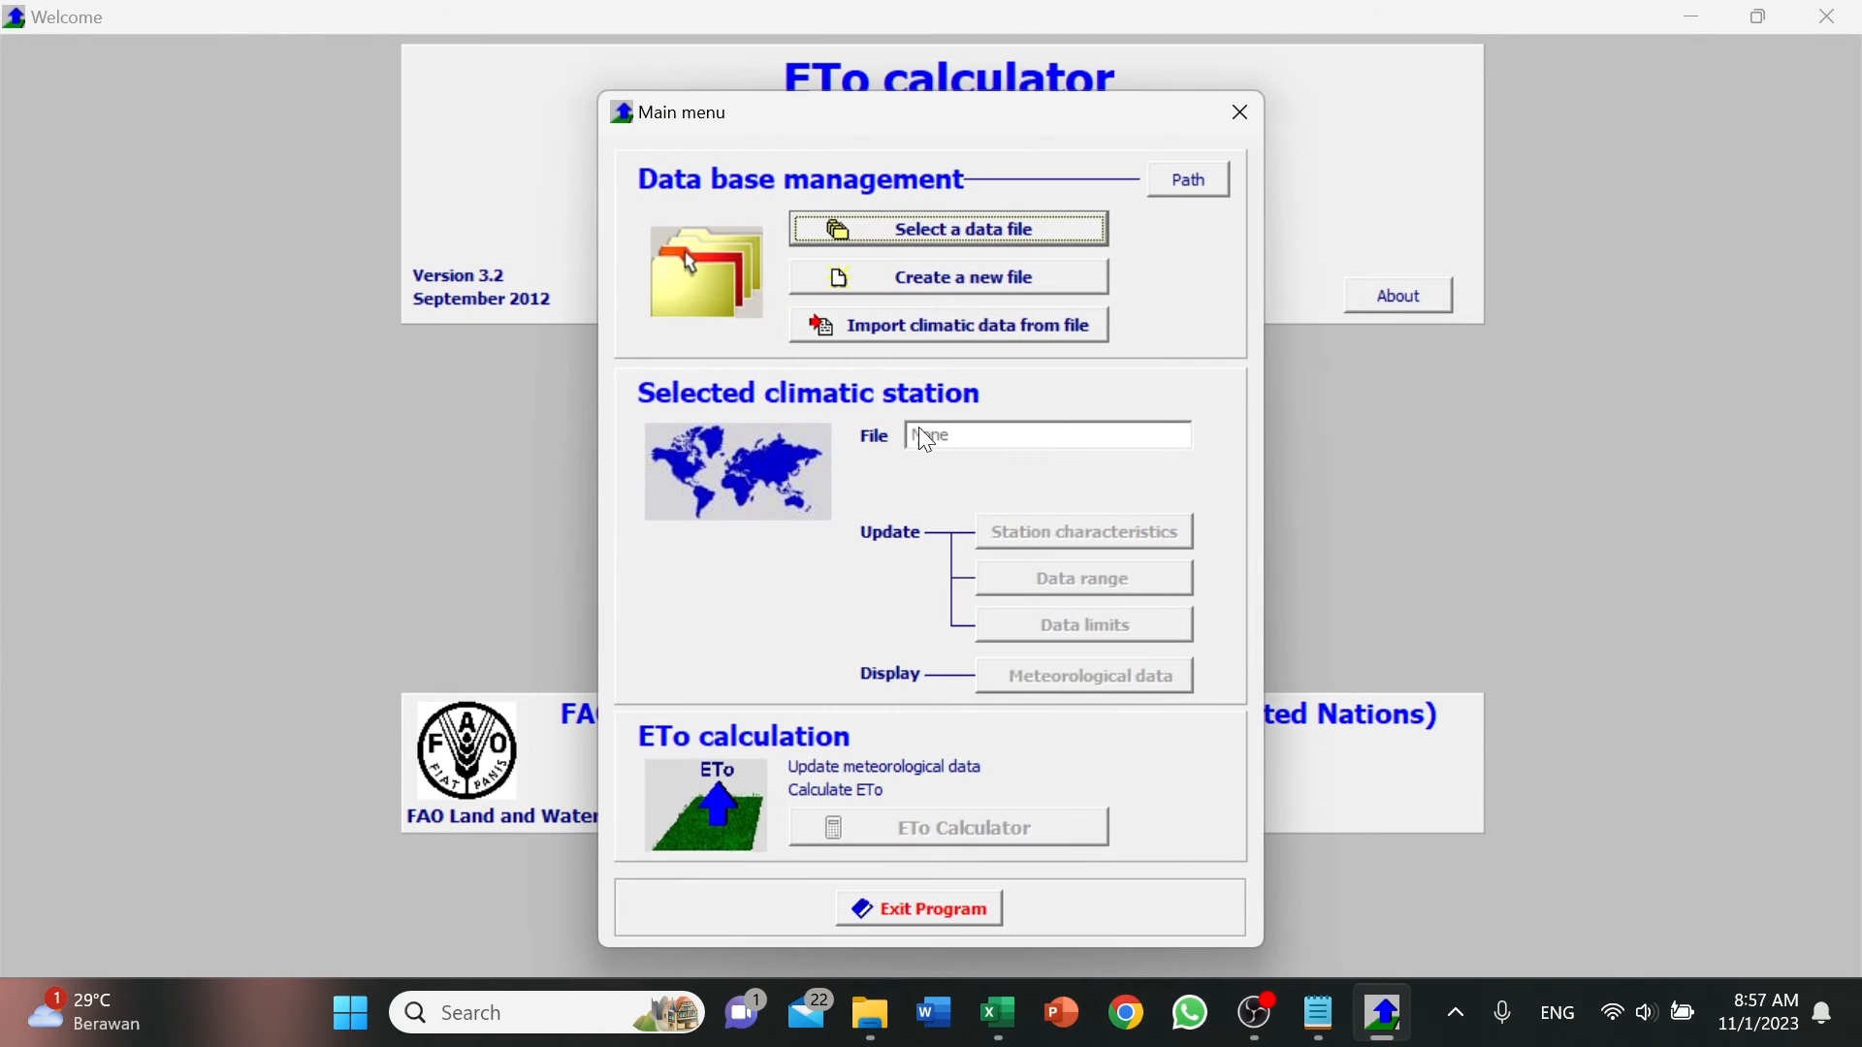
pyautogui.click(967, 327)
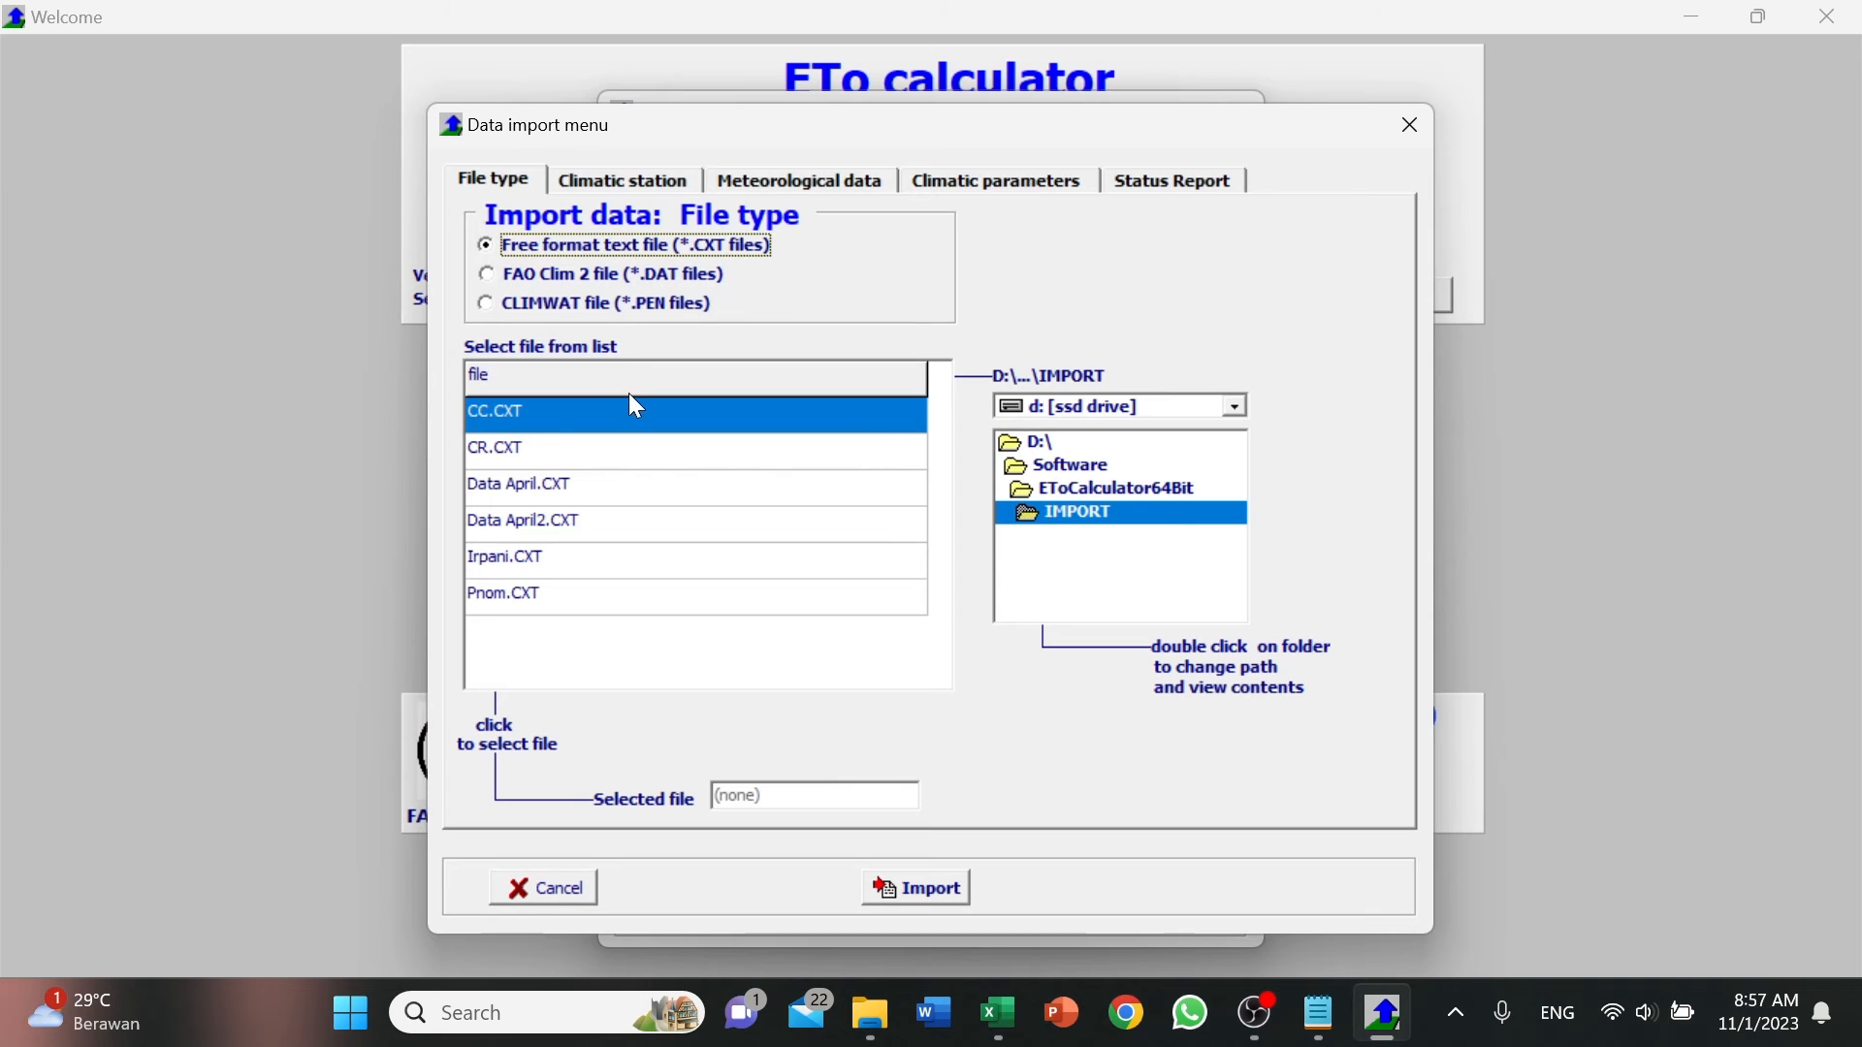
pyautogui.click(640, 522)
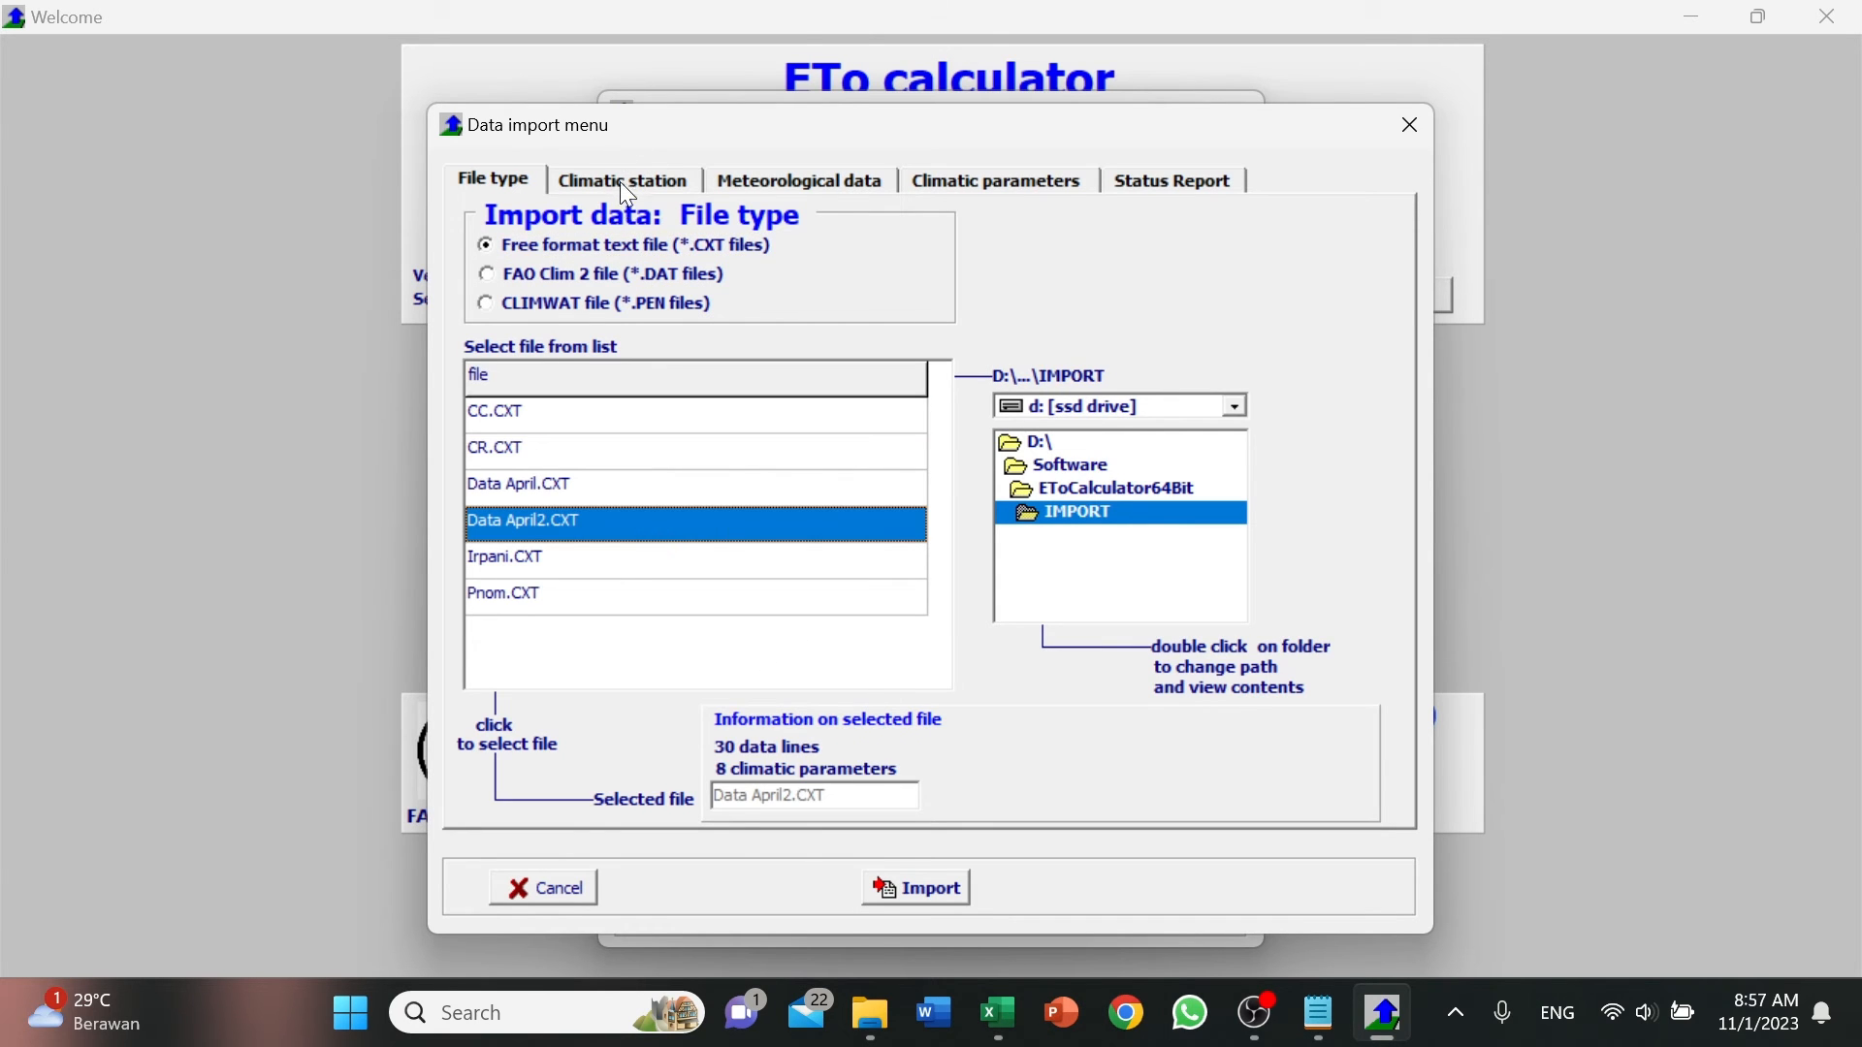
# Fill in the climatic station description with station Universitas Jember and country Indonesia.
pyautogui.click(624, 180)
pyautogui.click(698, 303)
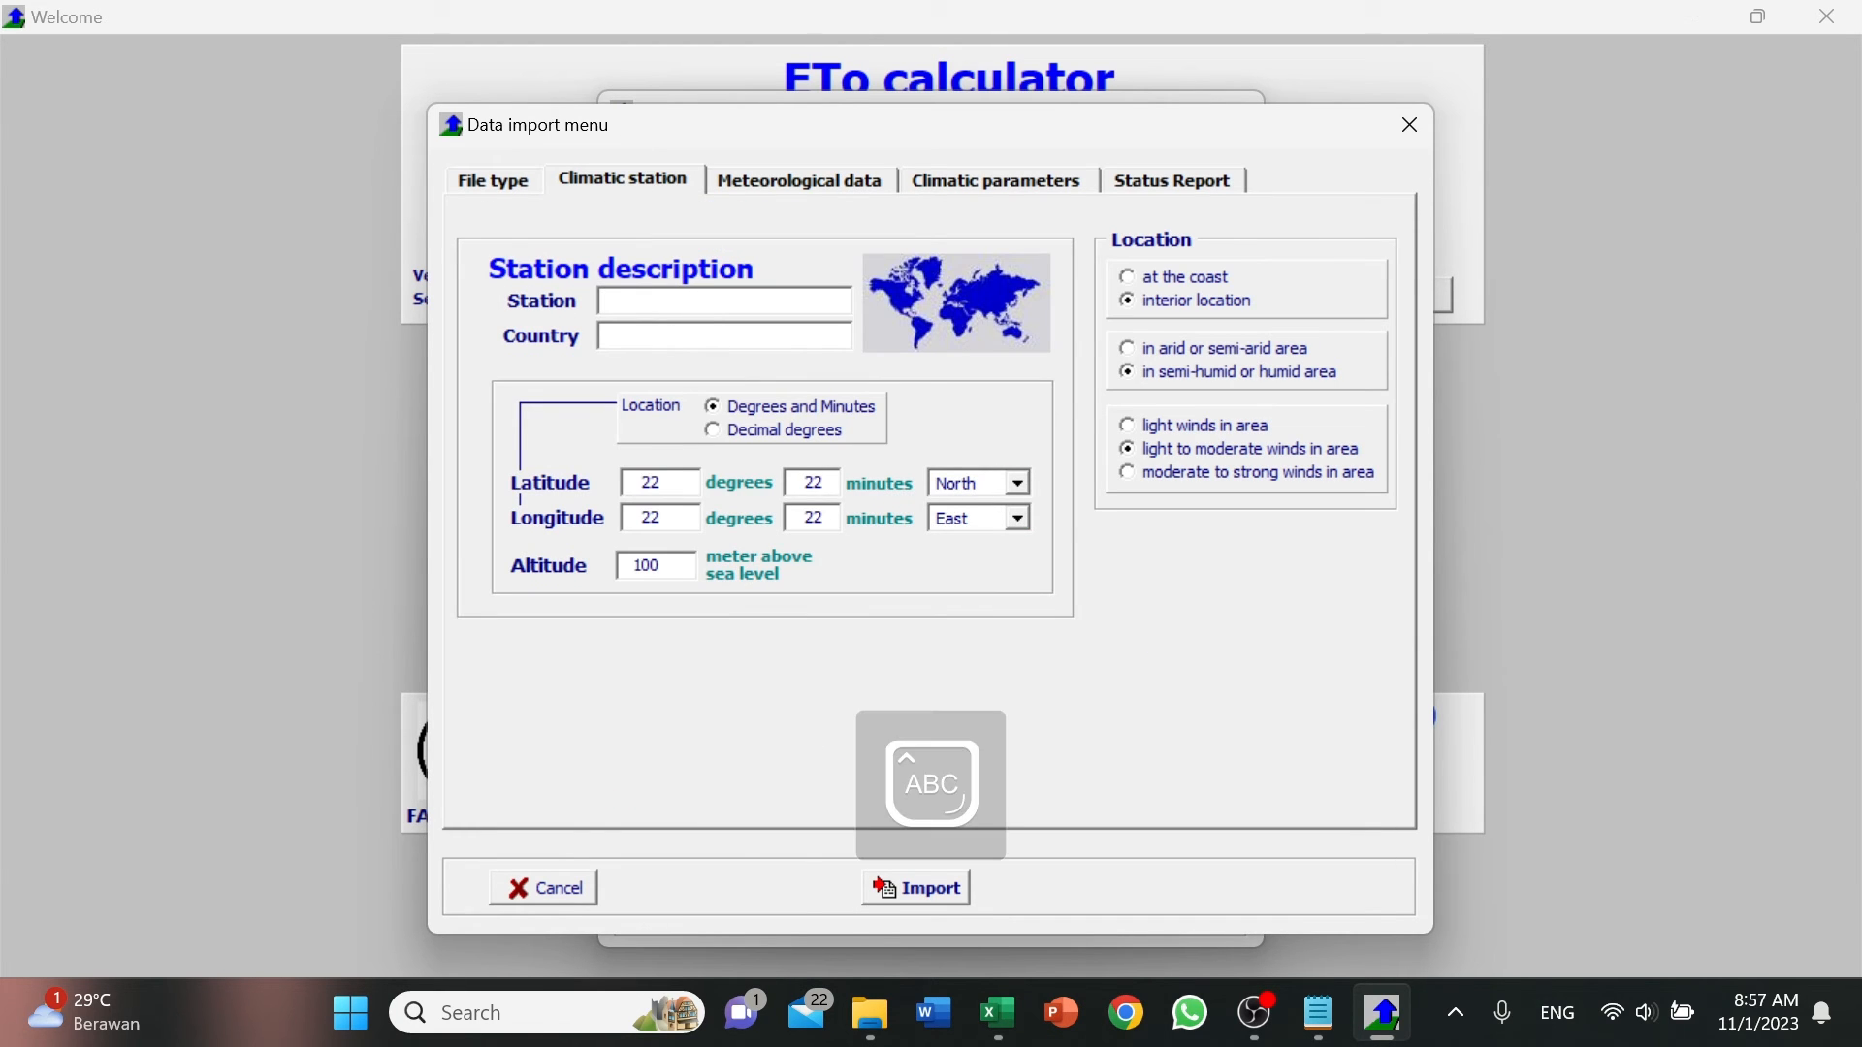
pyautogui.write('Universitas Jember')
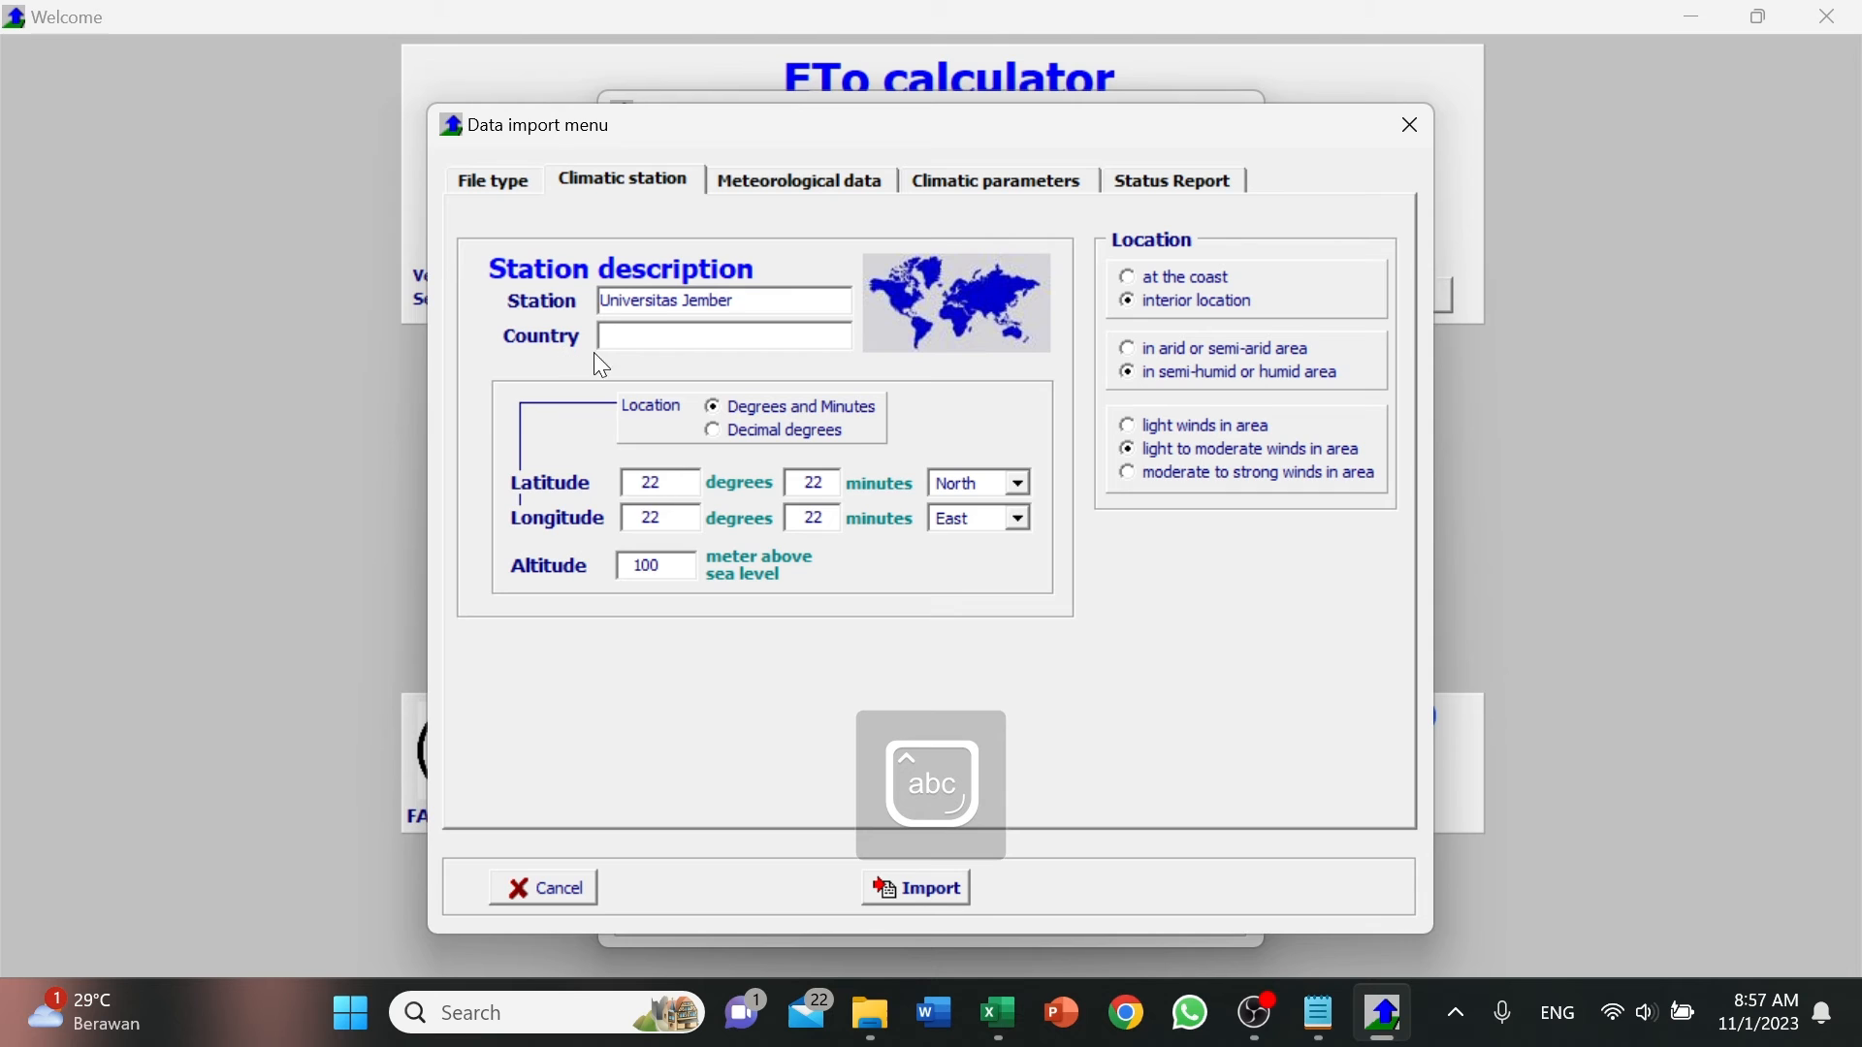
pyautogui.click(602, 339)
pyautogui.write('Indonesia')
# Set the station's latitude to 8 degrees 9 minutes South and its longitude to 113 degrees 42 minutes East.
pyautogui.doubleClick(679, 487)
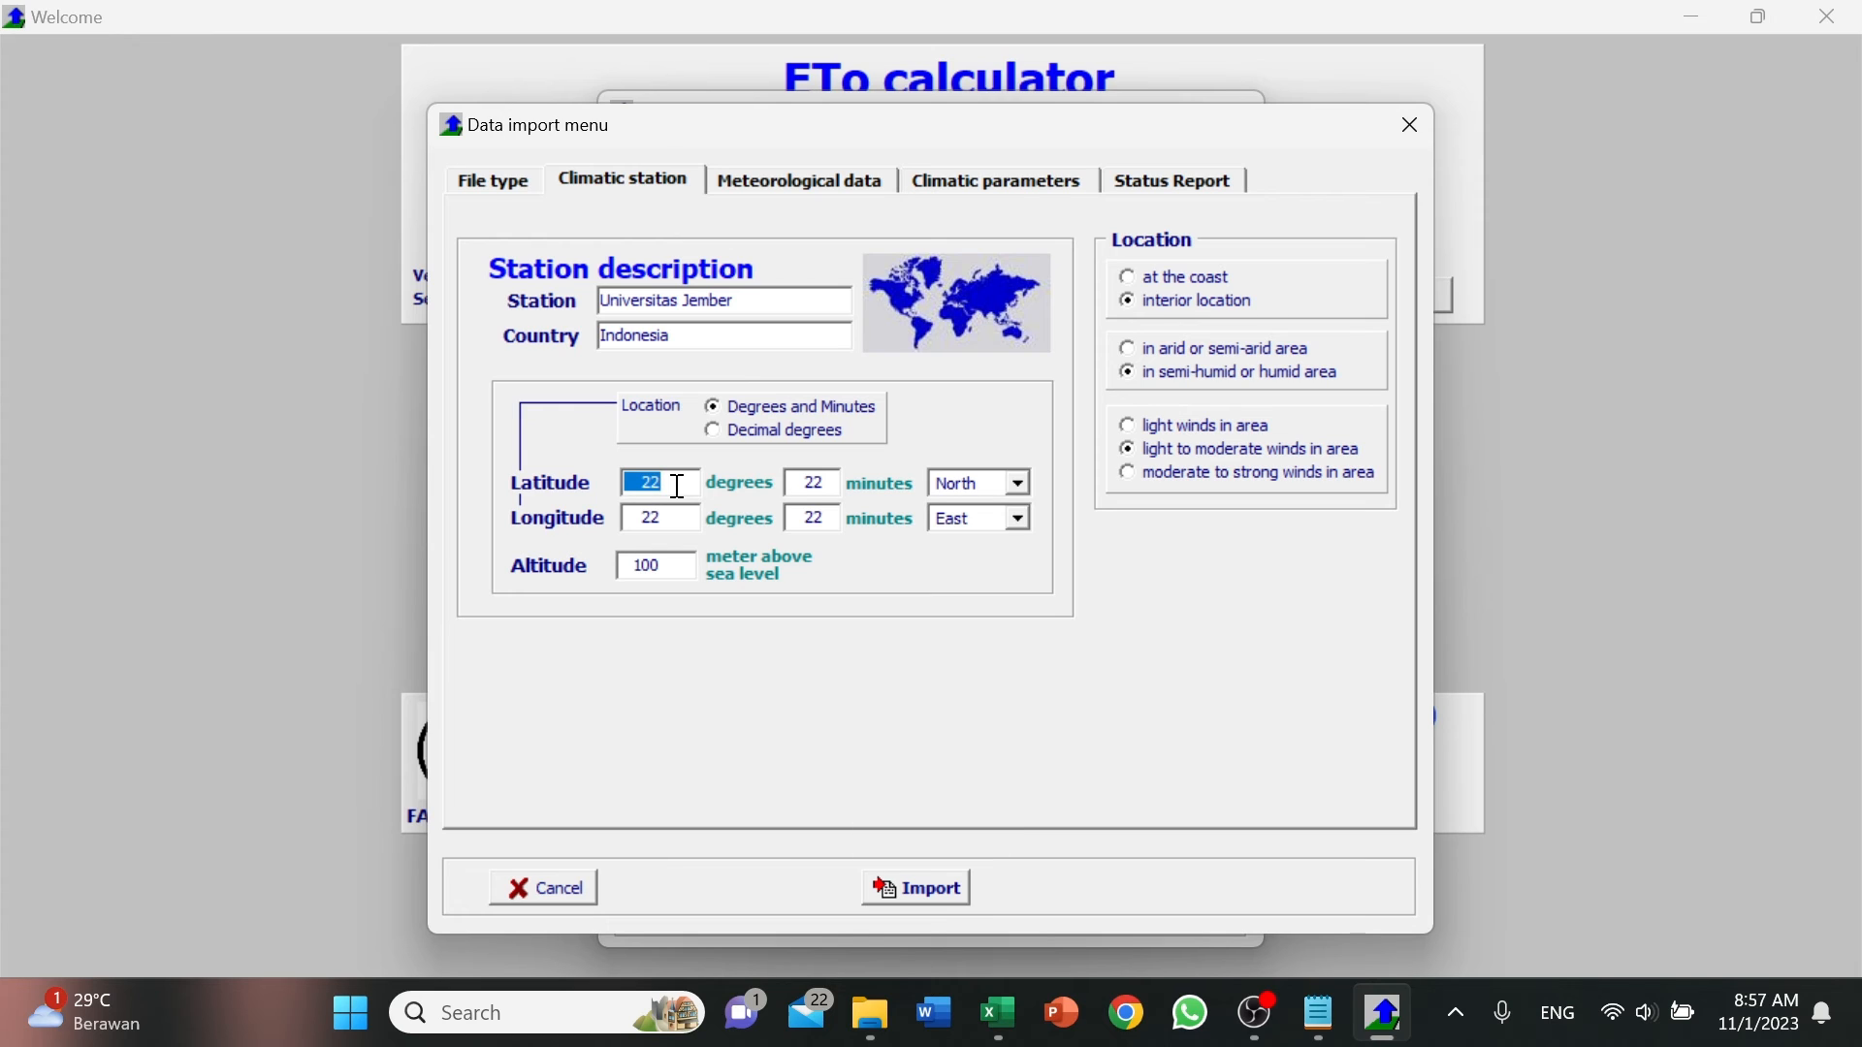
pyautogui.write('8')
pyautogui.press('Tab')
pyautogui.write('9')
pyautogui.press('Tab')
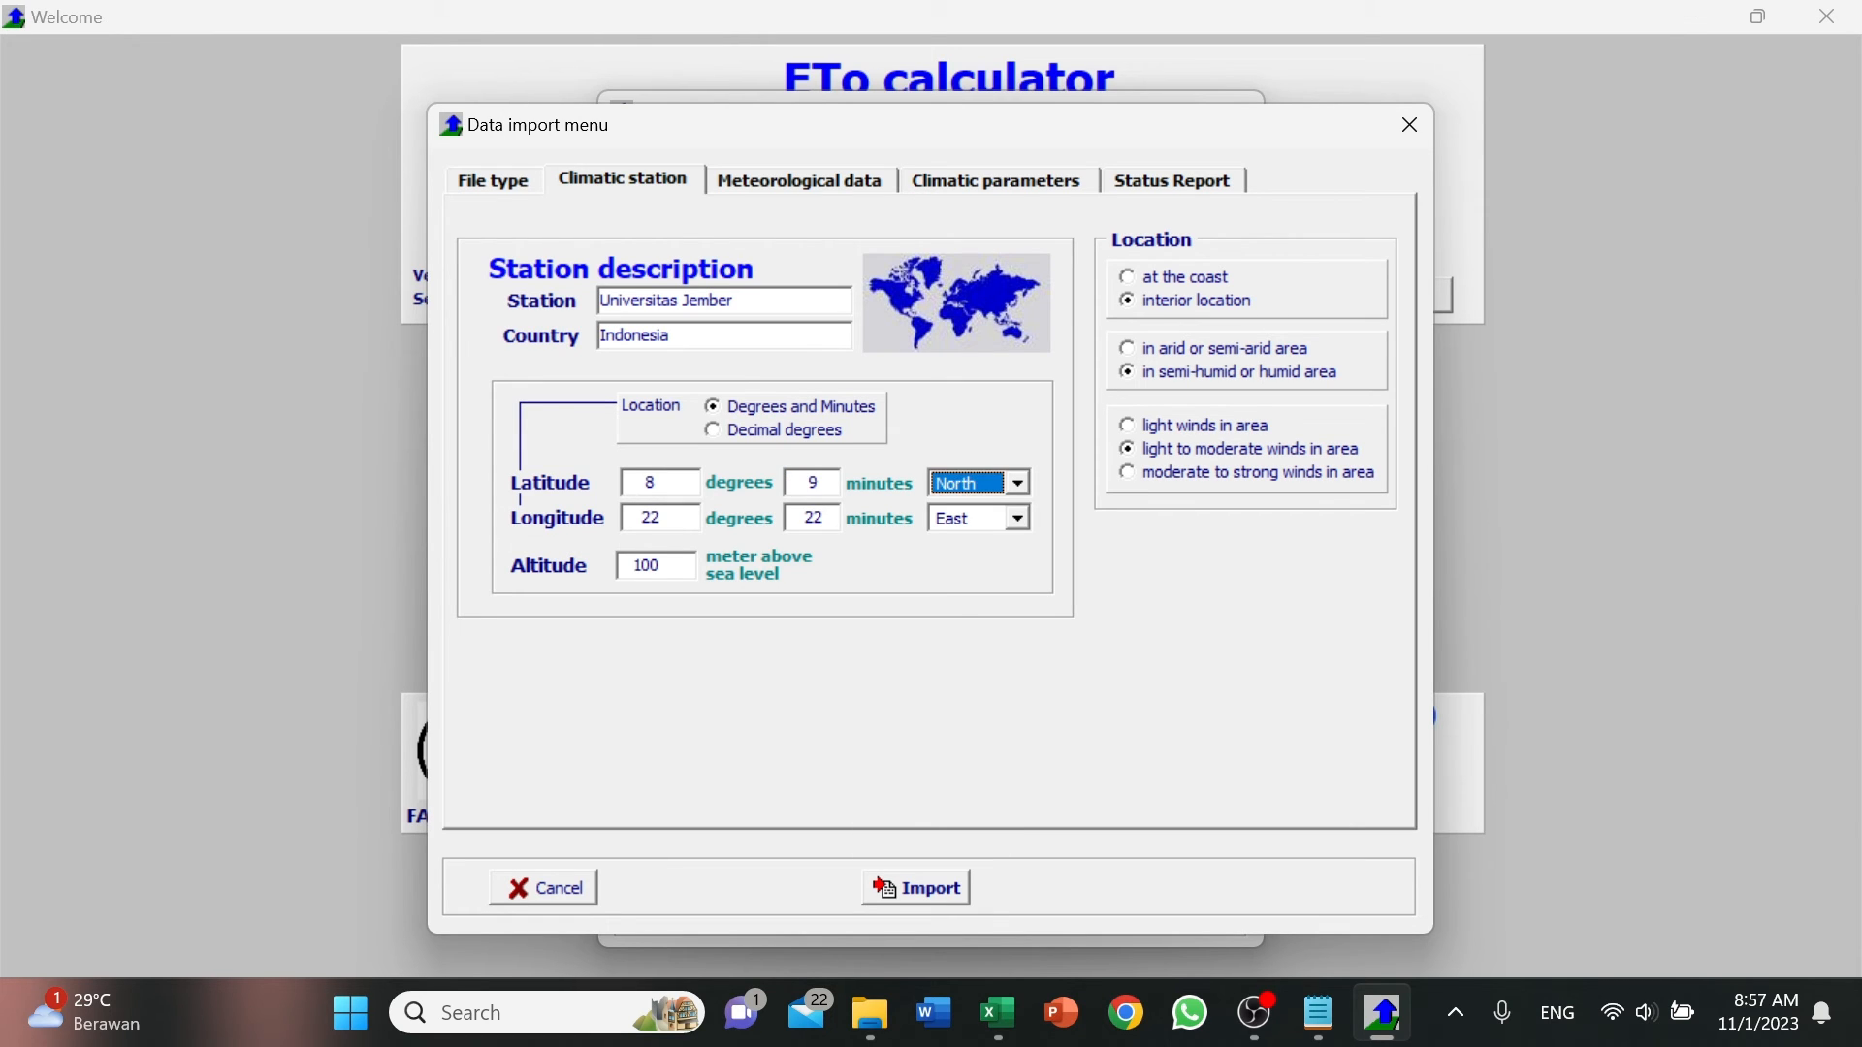
pyautogui.press('s')
pyautogui.press('Tab')
pyautogui.write('113')
pyautogui.press('Tab')
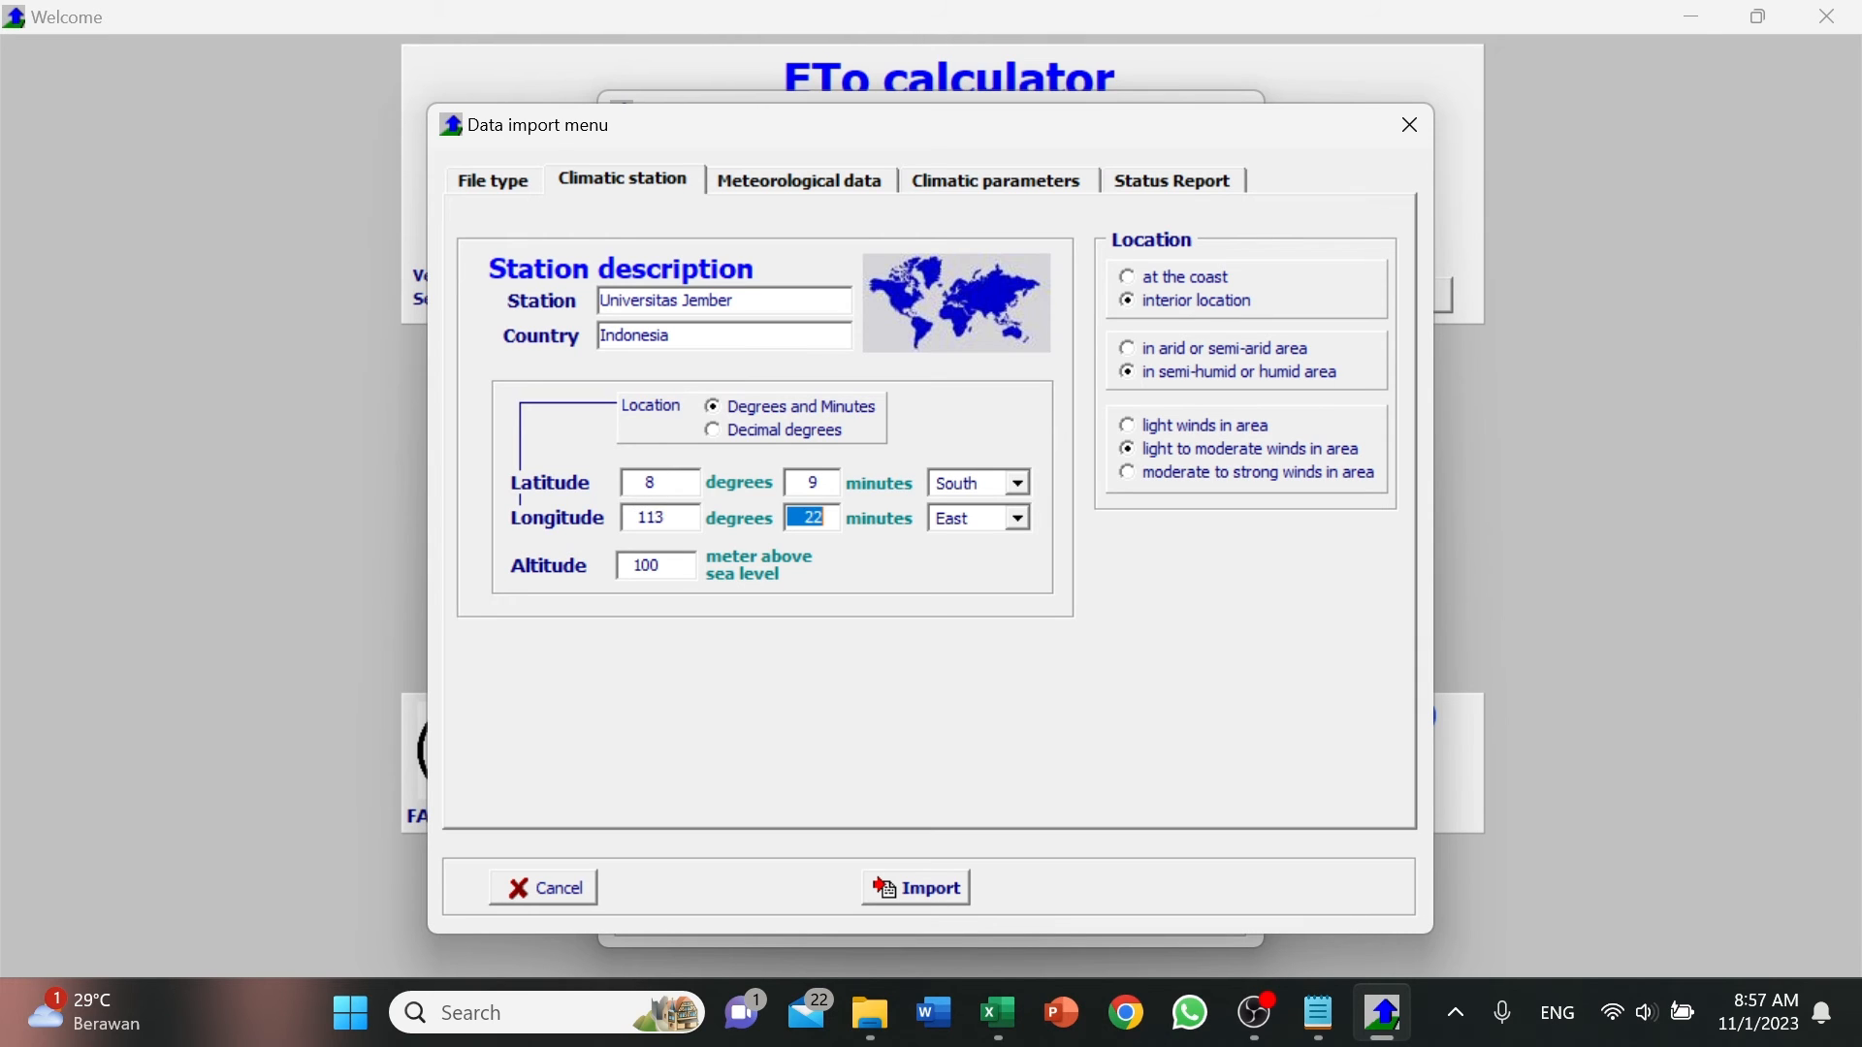
pyautogui.write('42')
pyautogui.press('Tab')
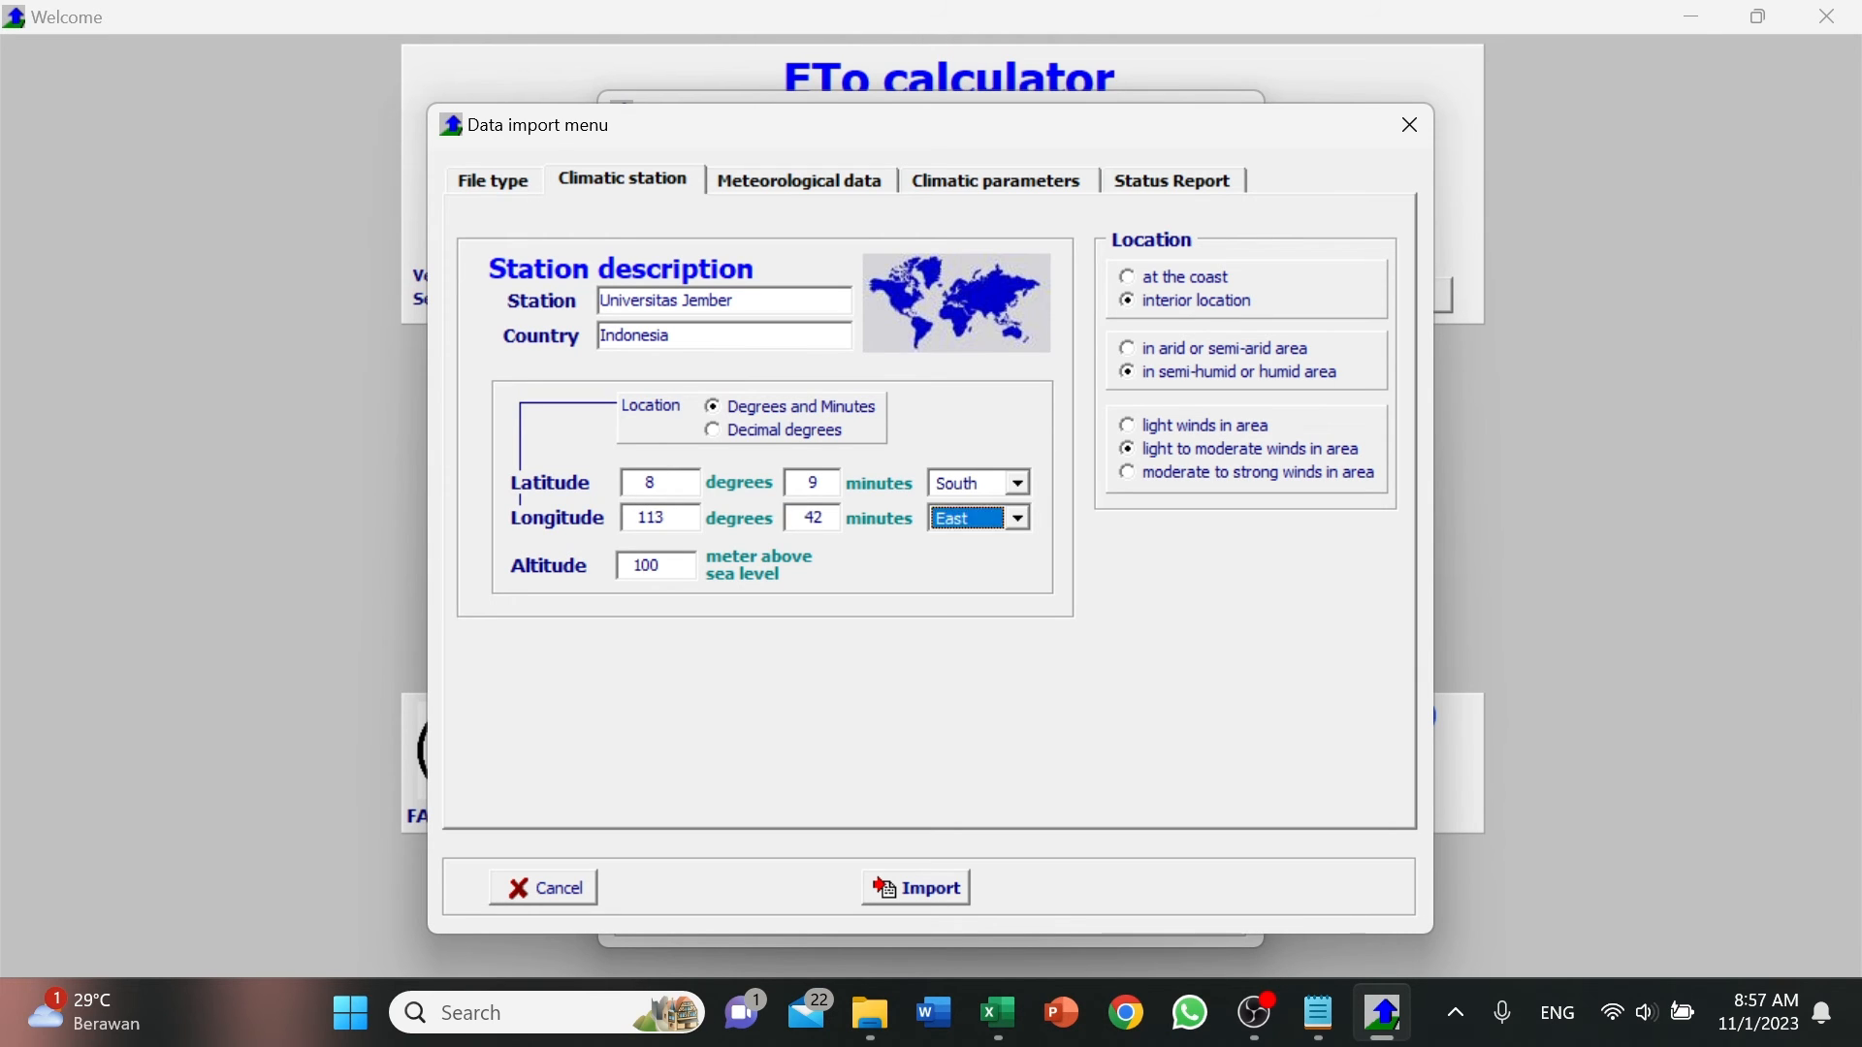
# Set the station altitude to 135 m and the daily data's time range to 1 April through 30 April, not linked to a specific year.
pyautogui.press('Tab')
pyautogui.write('135')
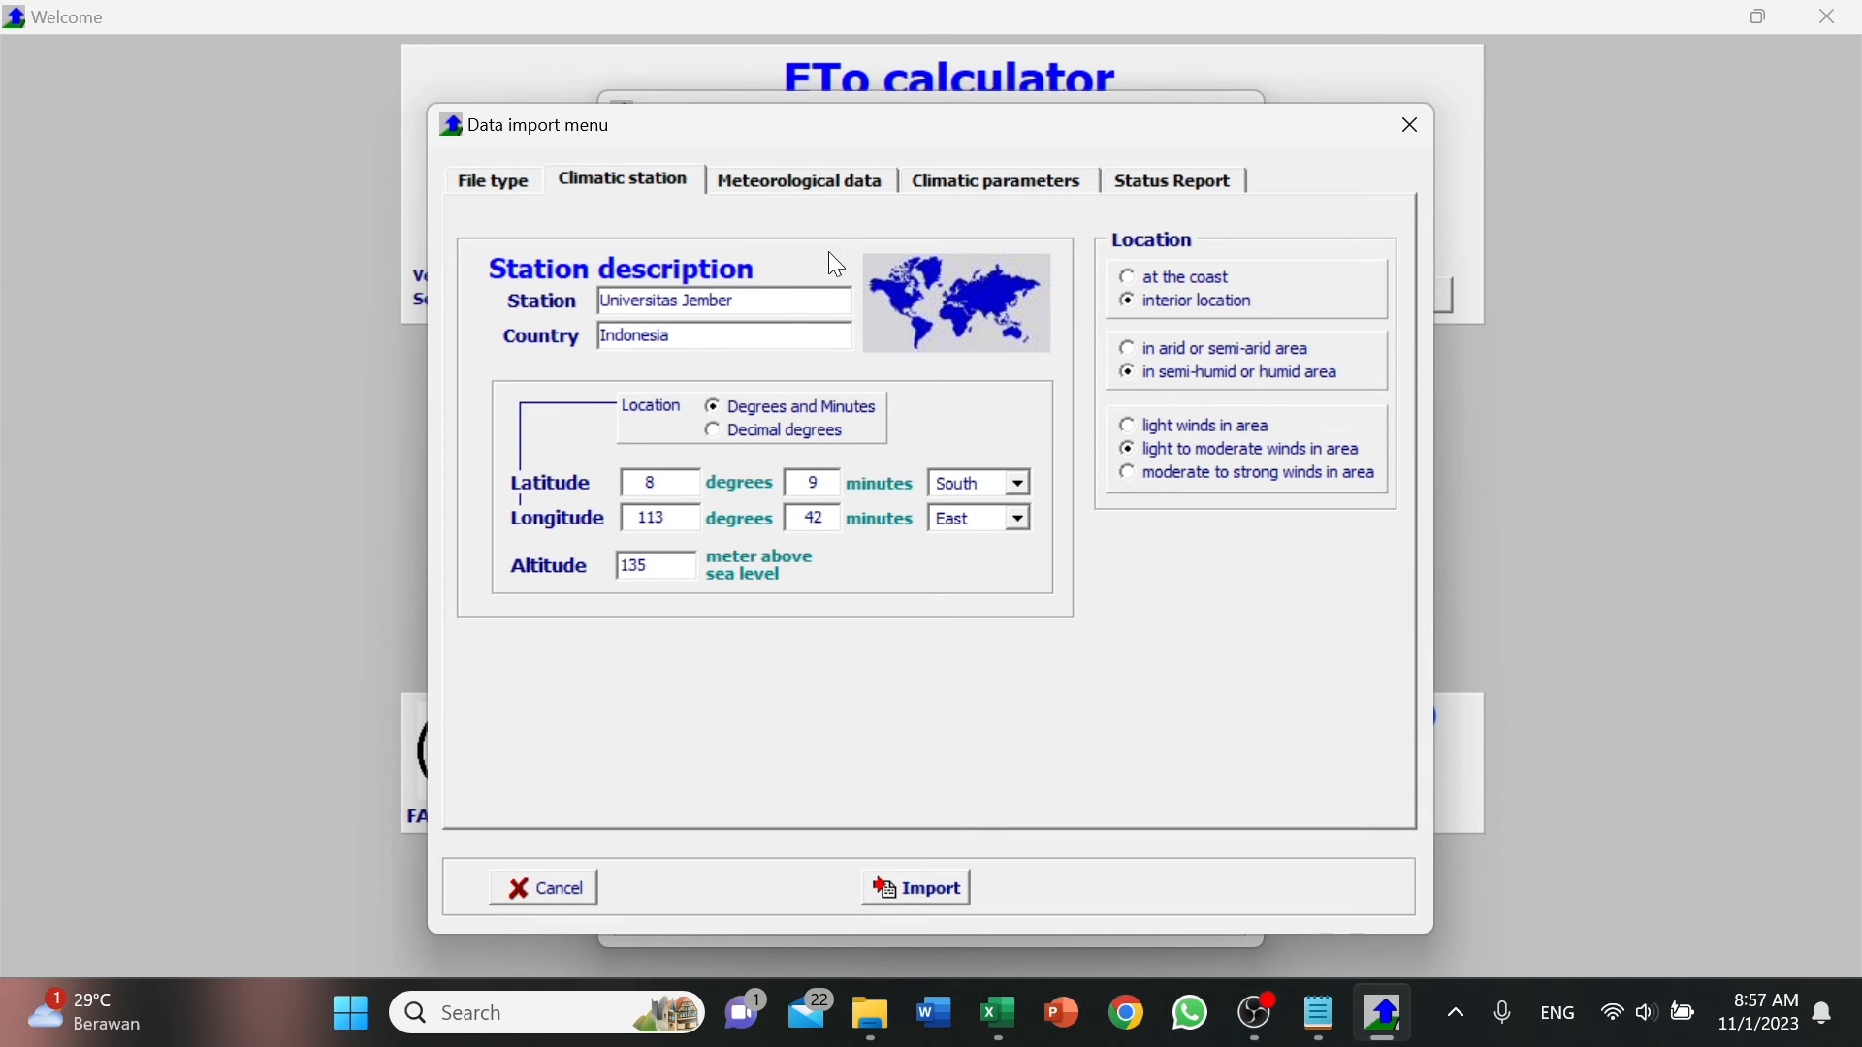
pyautogui.click(860, 187)
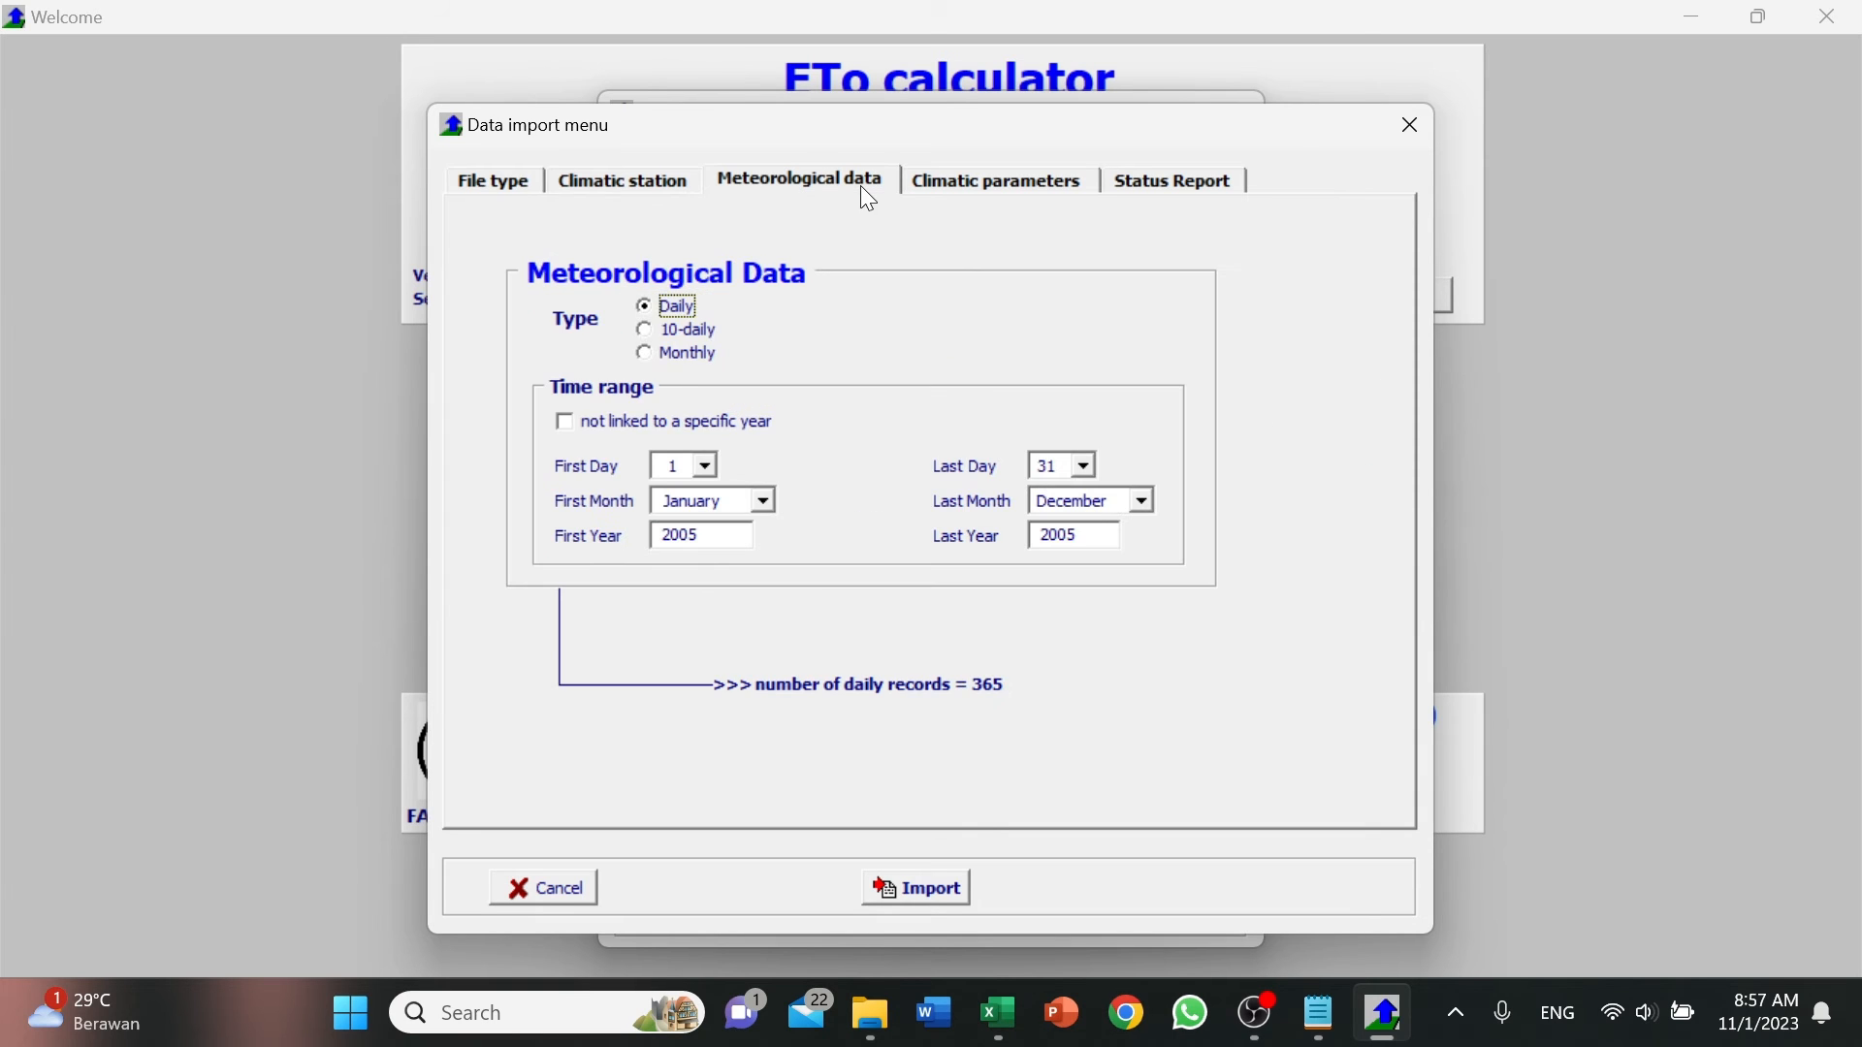
pyautogui.click(566, 425)
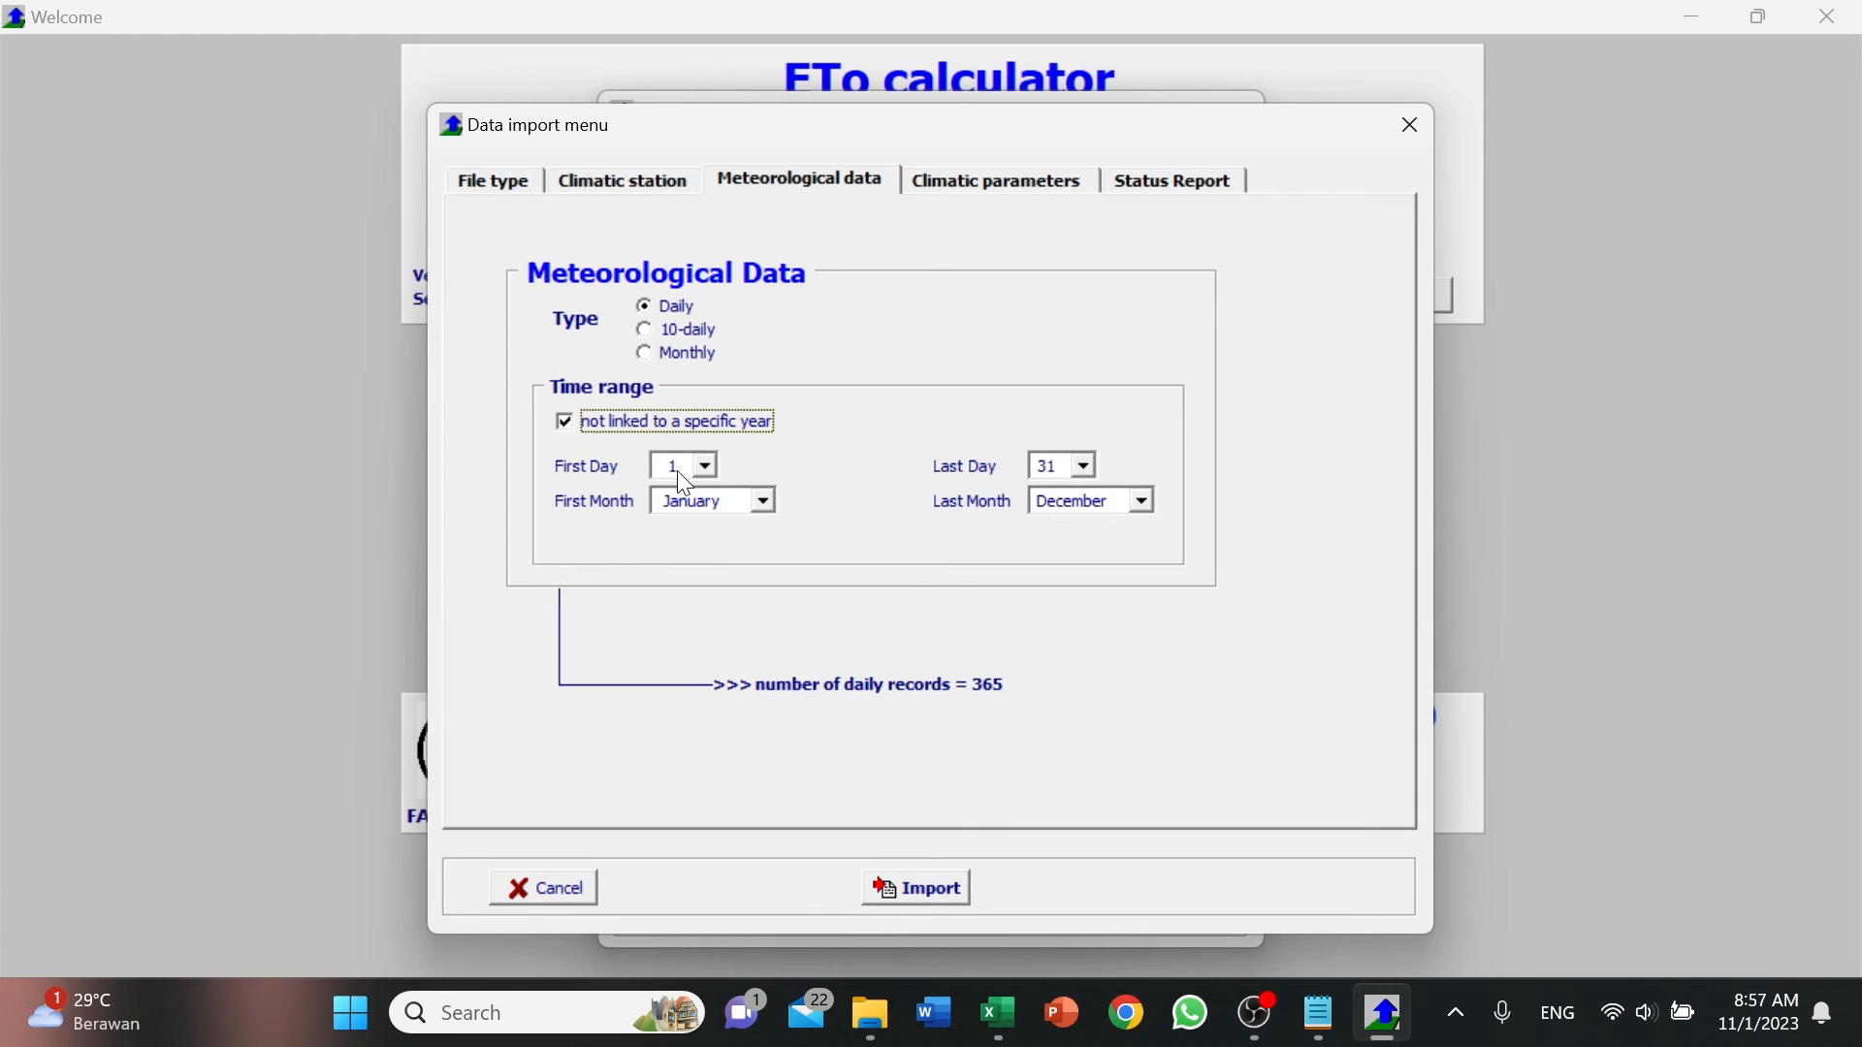
pyautogui.click(764, 503)
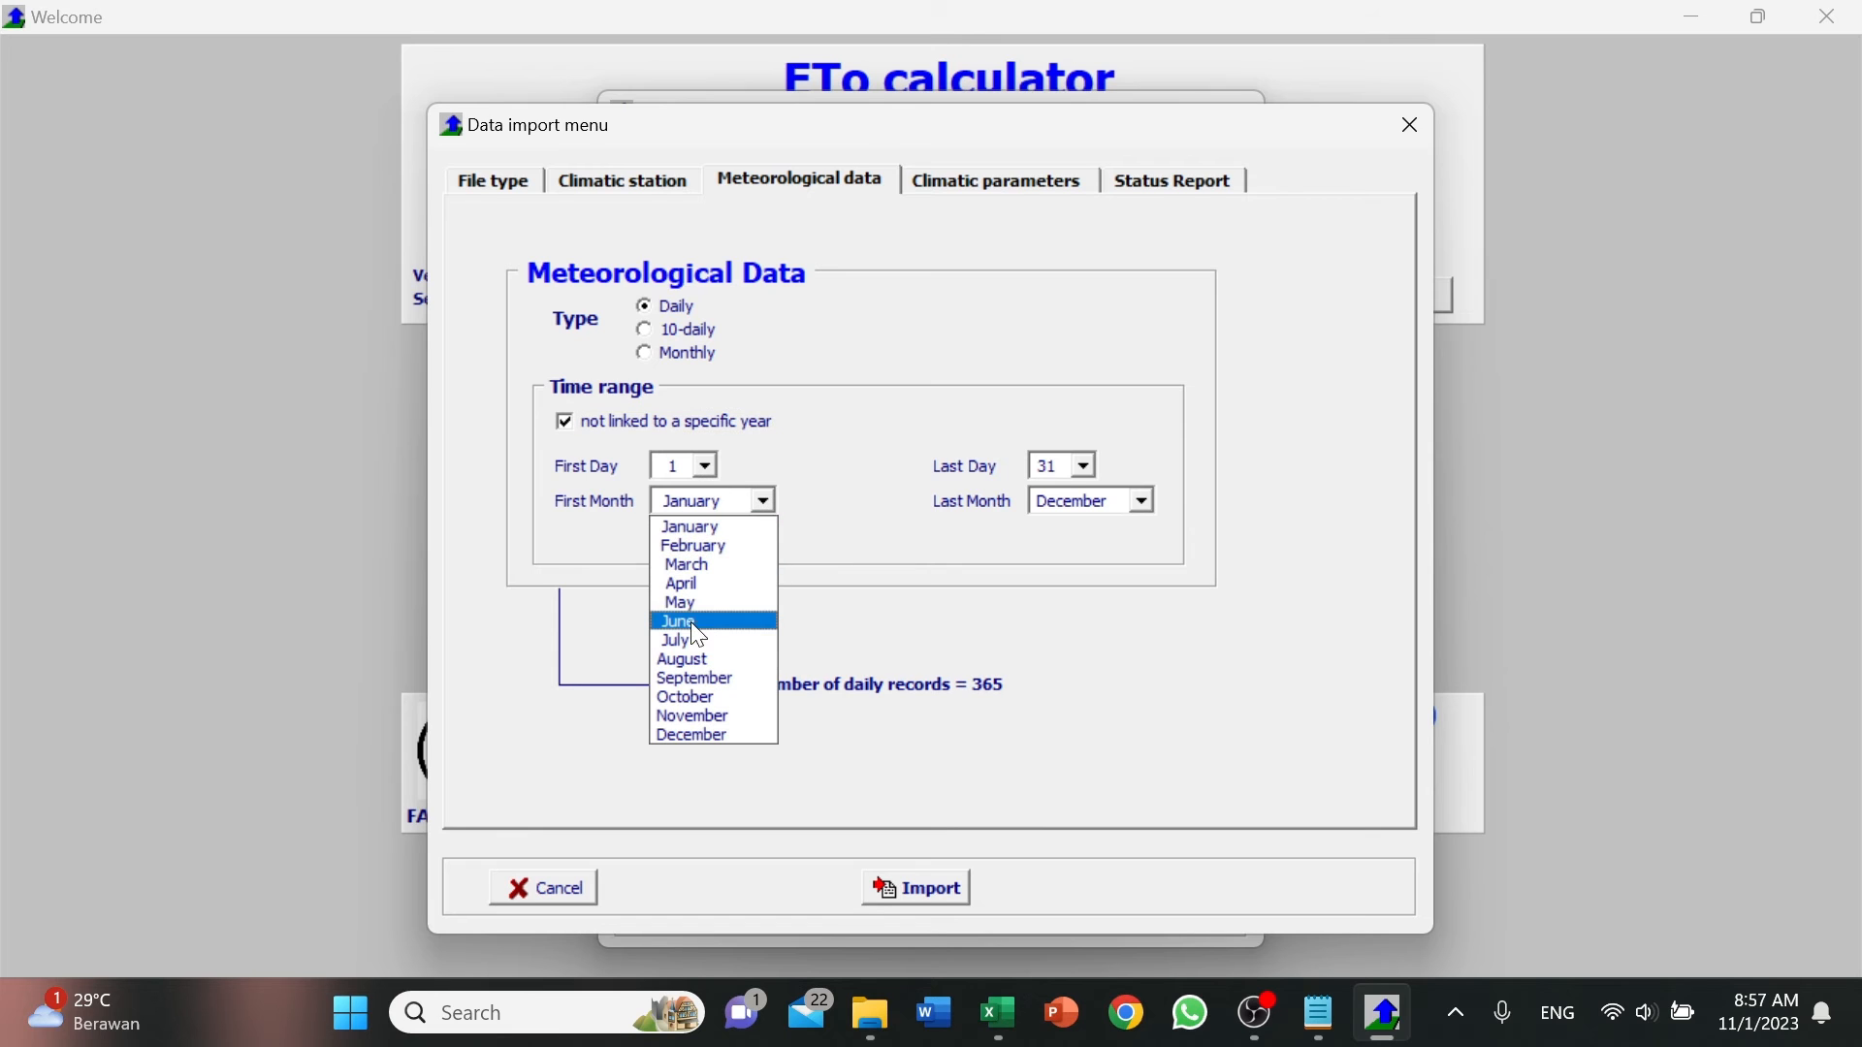
pyautogui.click(700, 587)
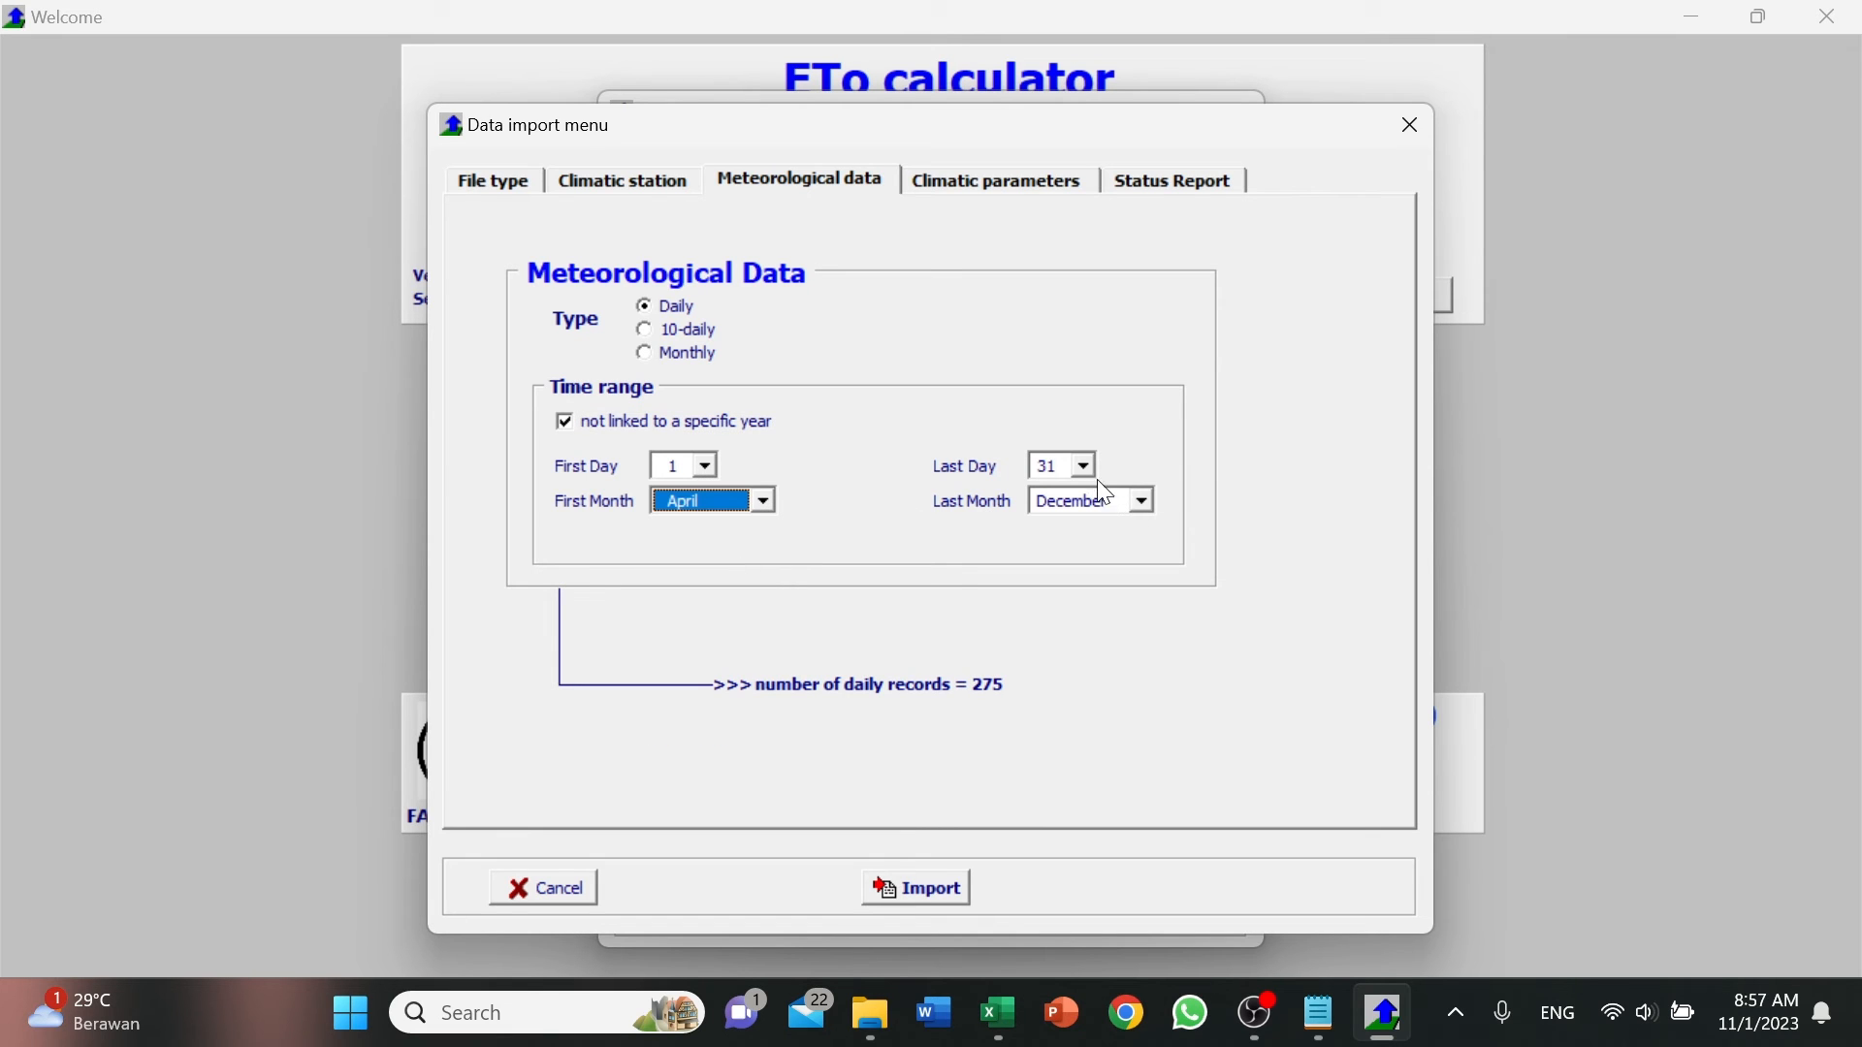
pyautogui.click(1087, 467)
pyautogui.click(1055, 645)
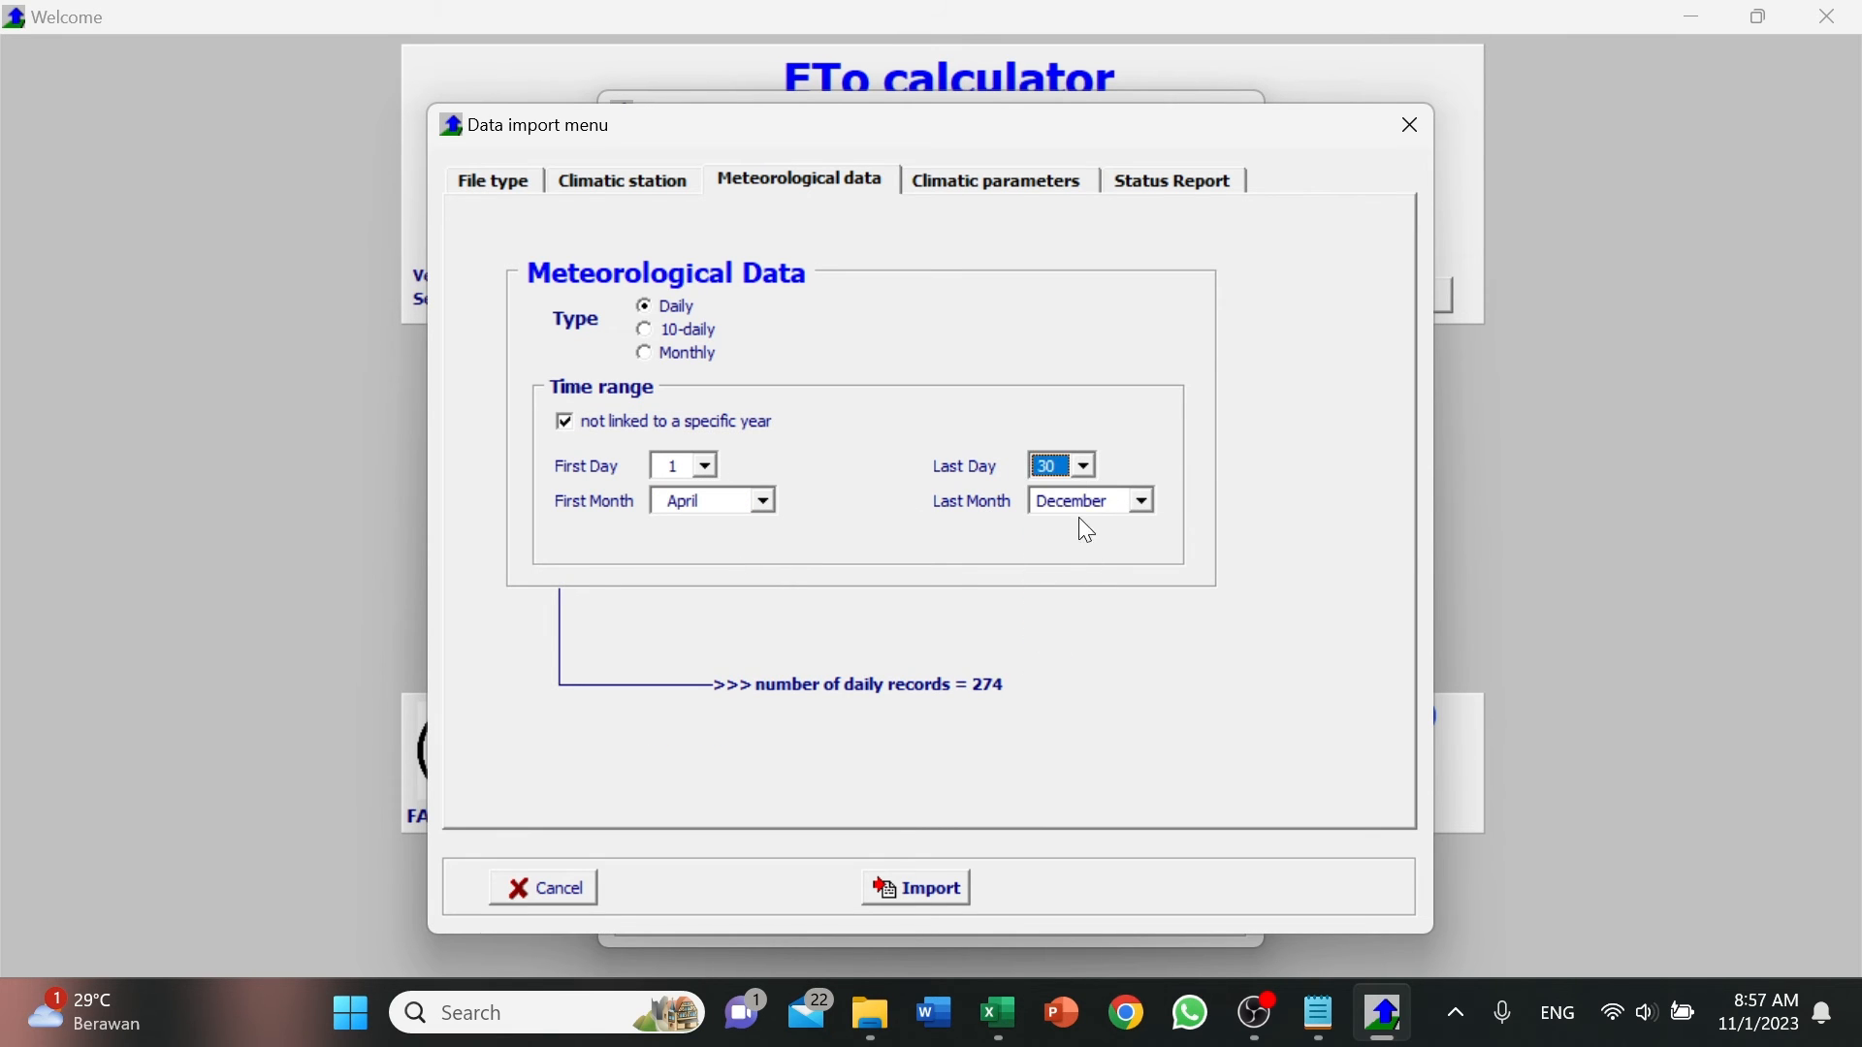
pyautogui.click(1078, 509)
pyautogui.click(1084, 591)
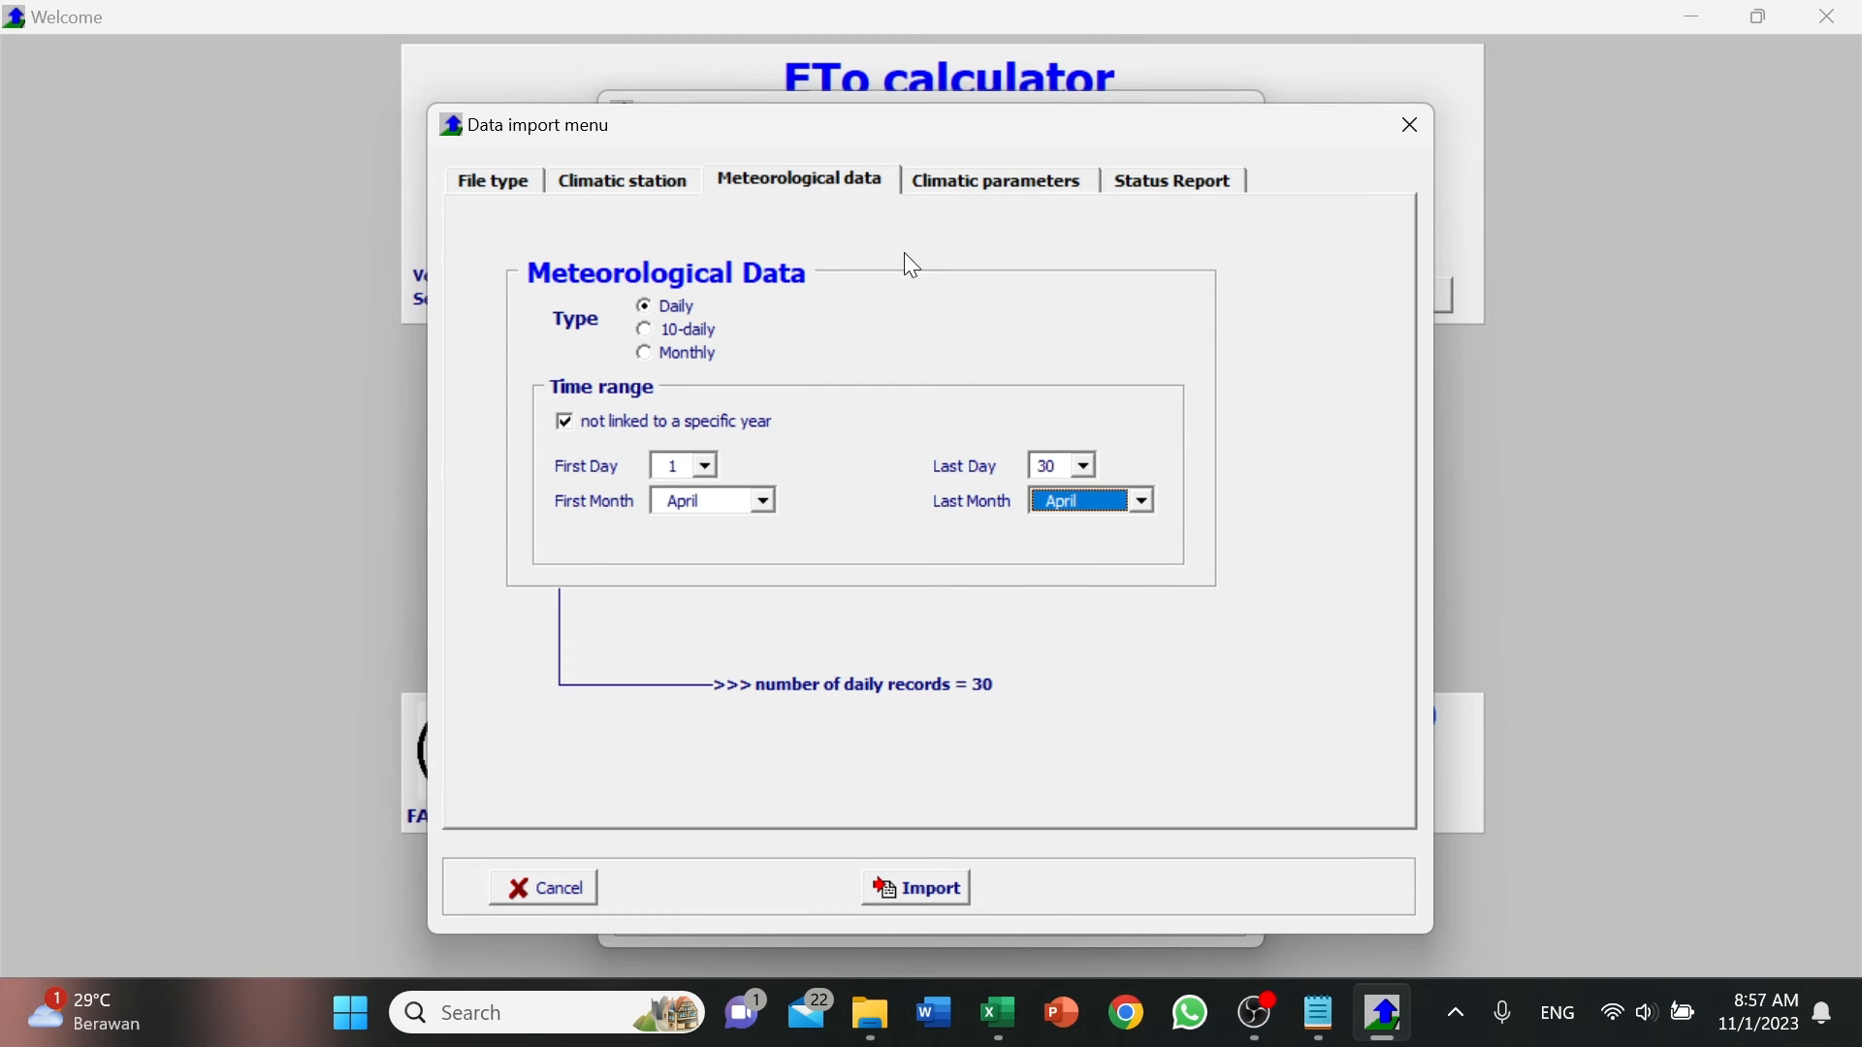
# Assign the humidity codes 201 (RHmax), 203 (RHmin) and 202 (RHmean) to data columns 1, 2 and 3.
pyautogui.click(1022, 189)
pyautogui.click(602, 245)
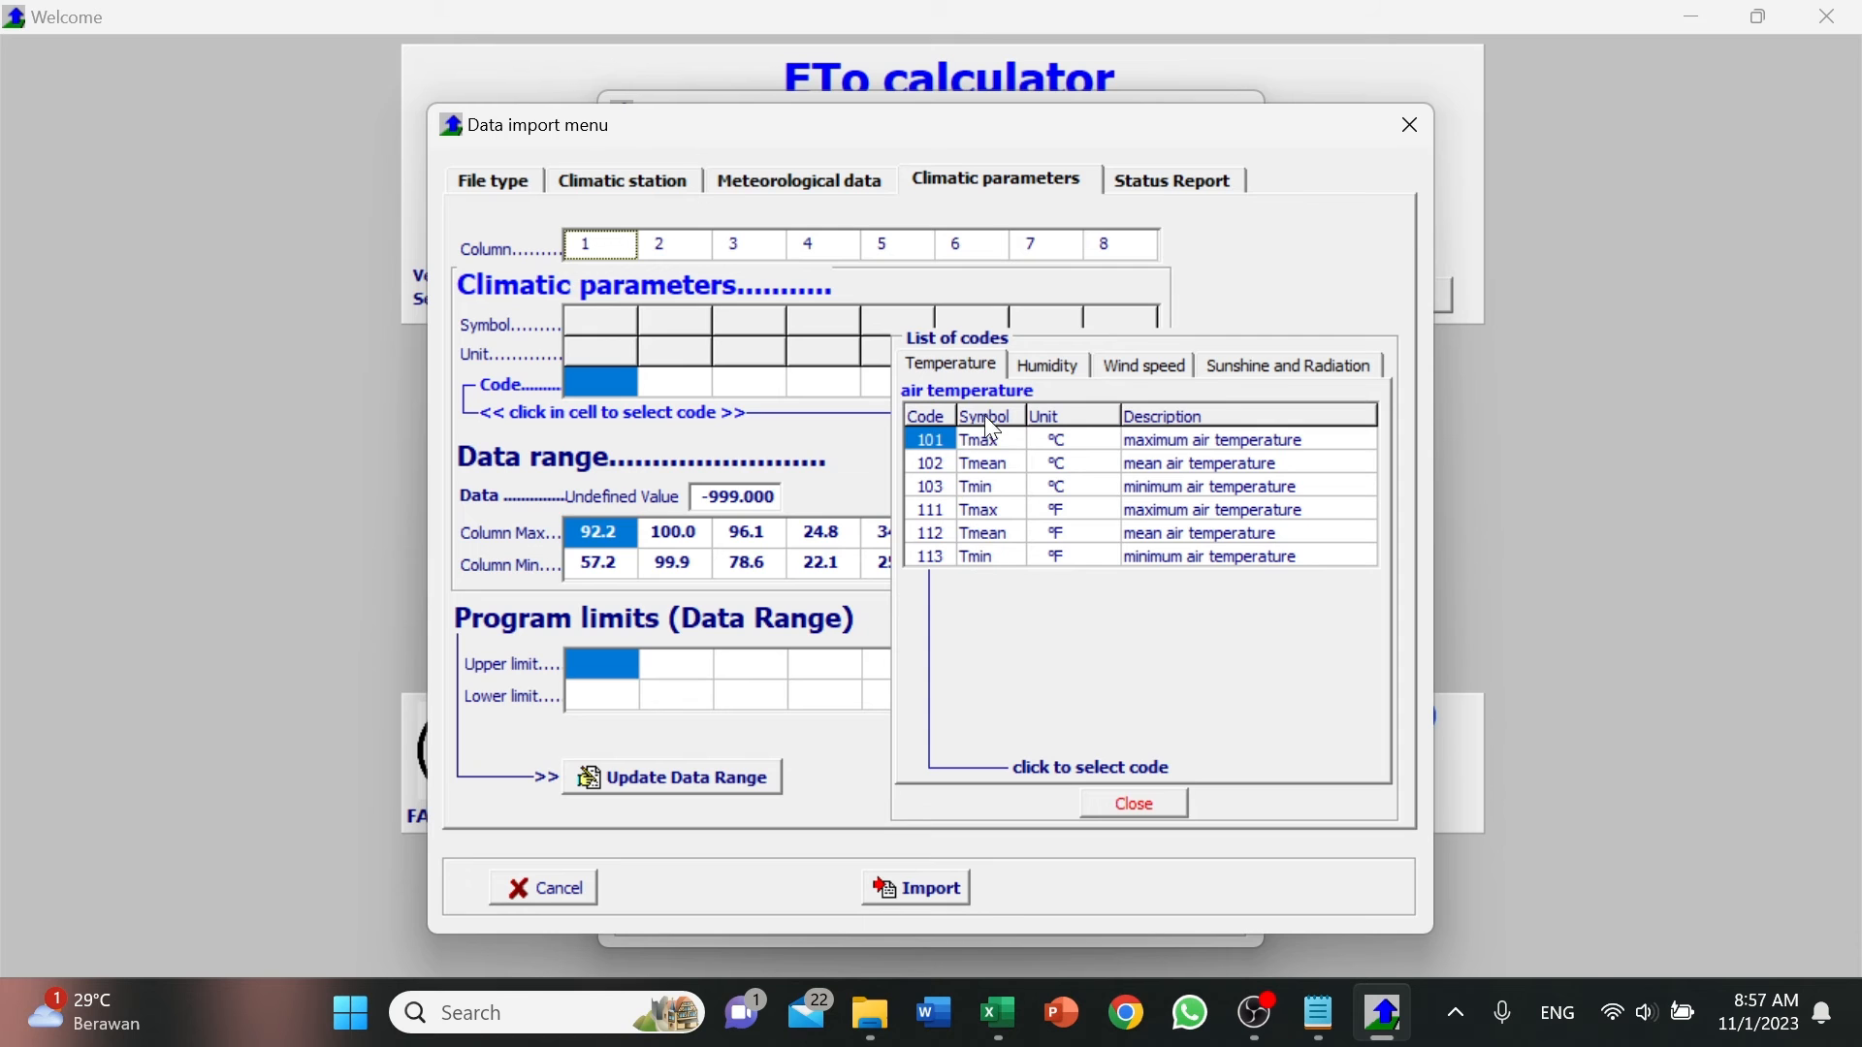
pyautogui.click(1048, 366)
pyautogui.click(956, 446)
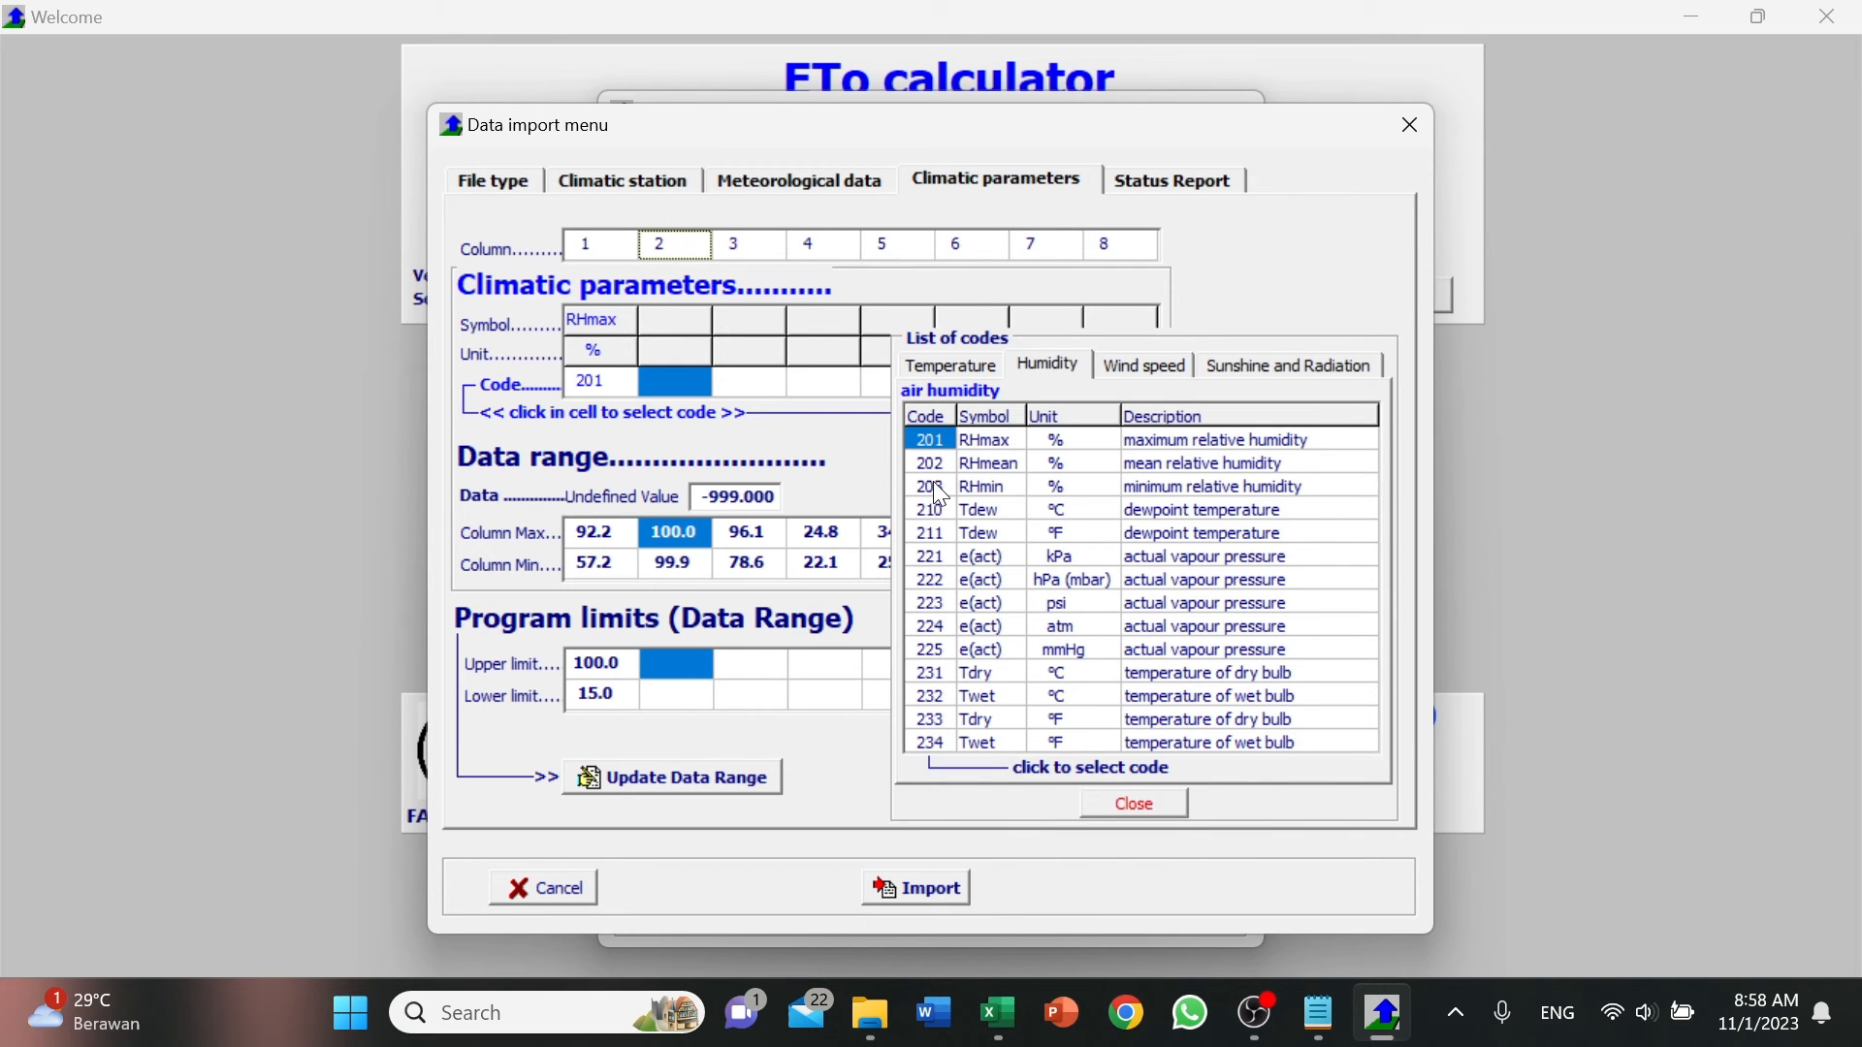
pyautogui.click(939, 488)
pyautogui.click(766, 254)
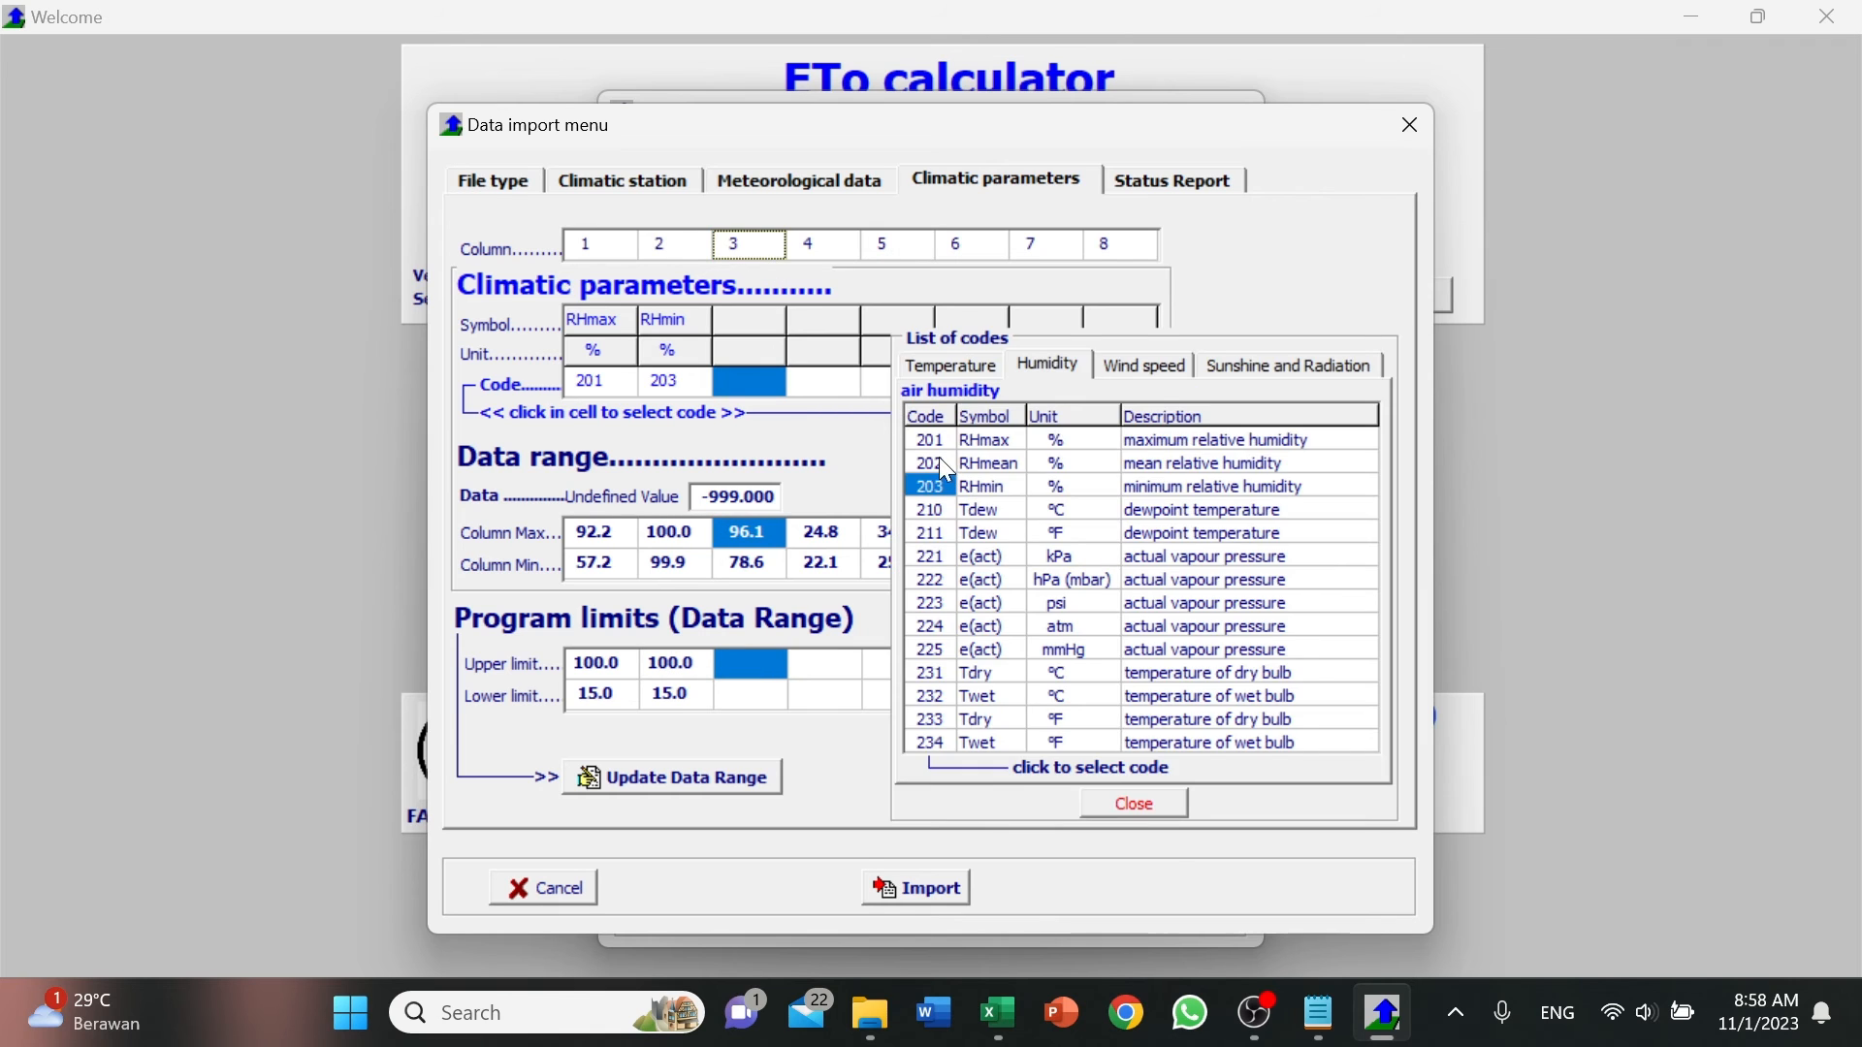
pyautogui.click(946, 465)
# Assign the Celsius air temperature codes 101 (Tmax), 103 (Tmin) and 102 (Tmean) to data columns 4, 5 and 6.
pyautogui.click(831, 250)
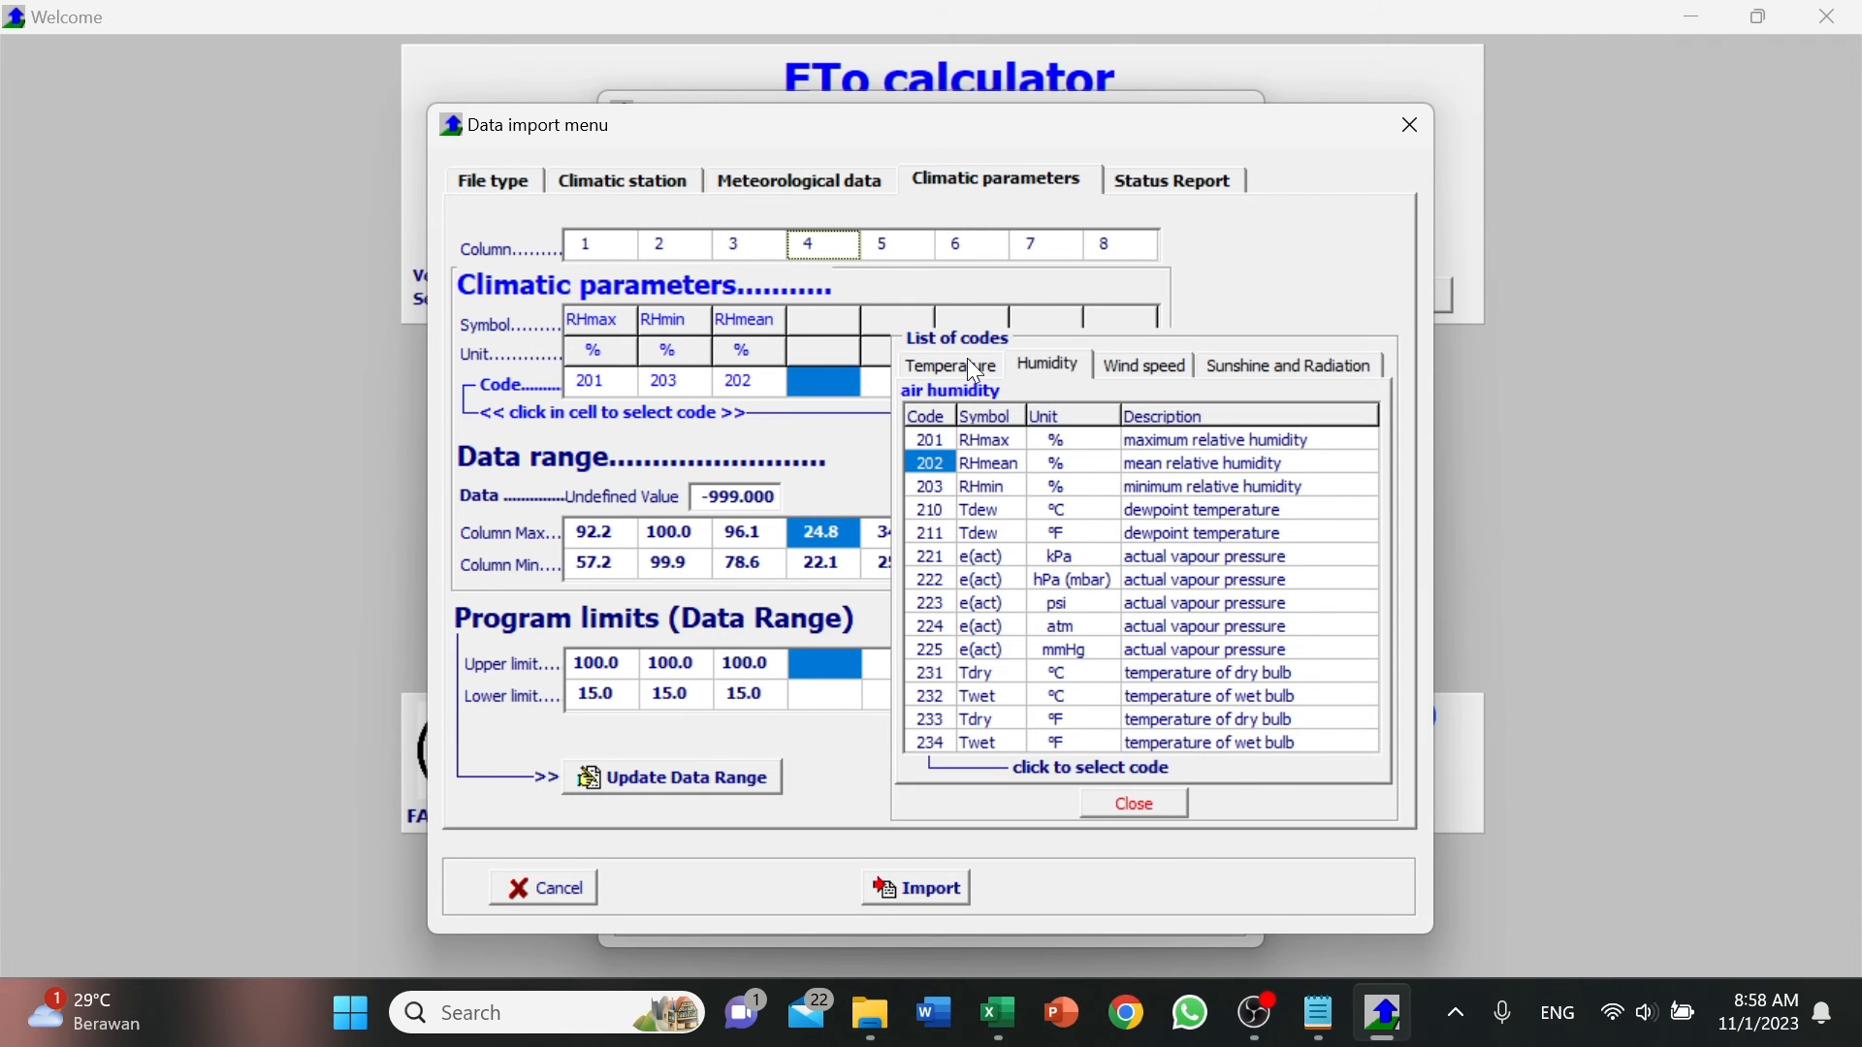
pyautogui.click(975, 369)
pyautogui.click(925, 441)
pyautogui.click(902, 245)
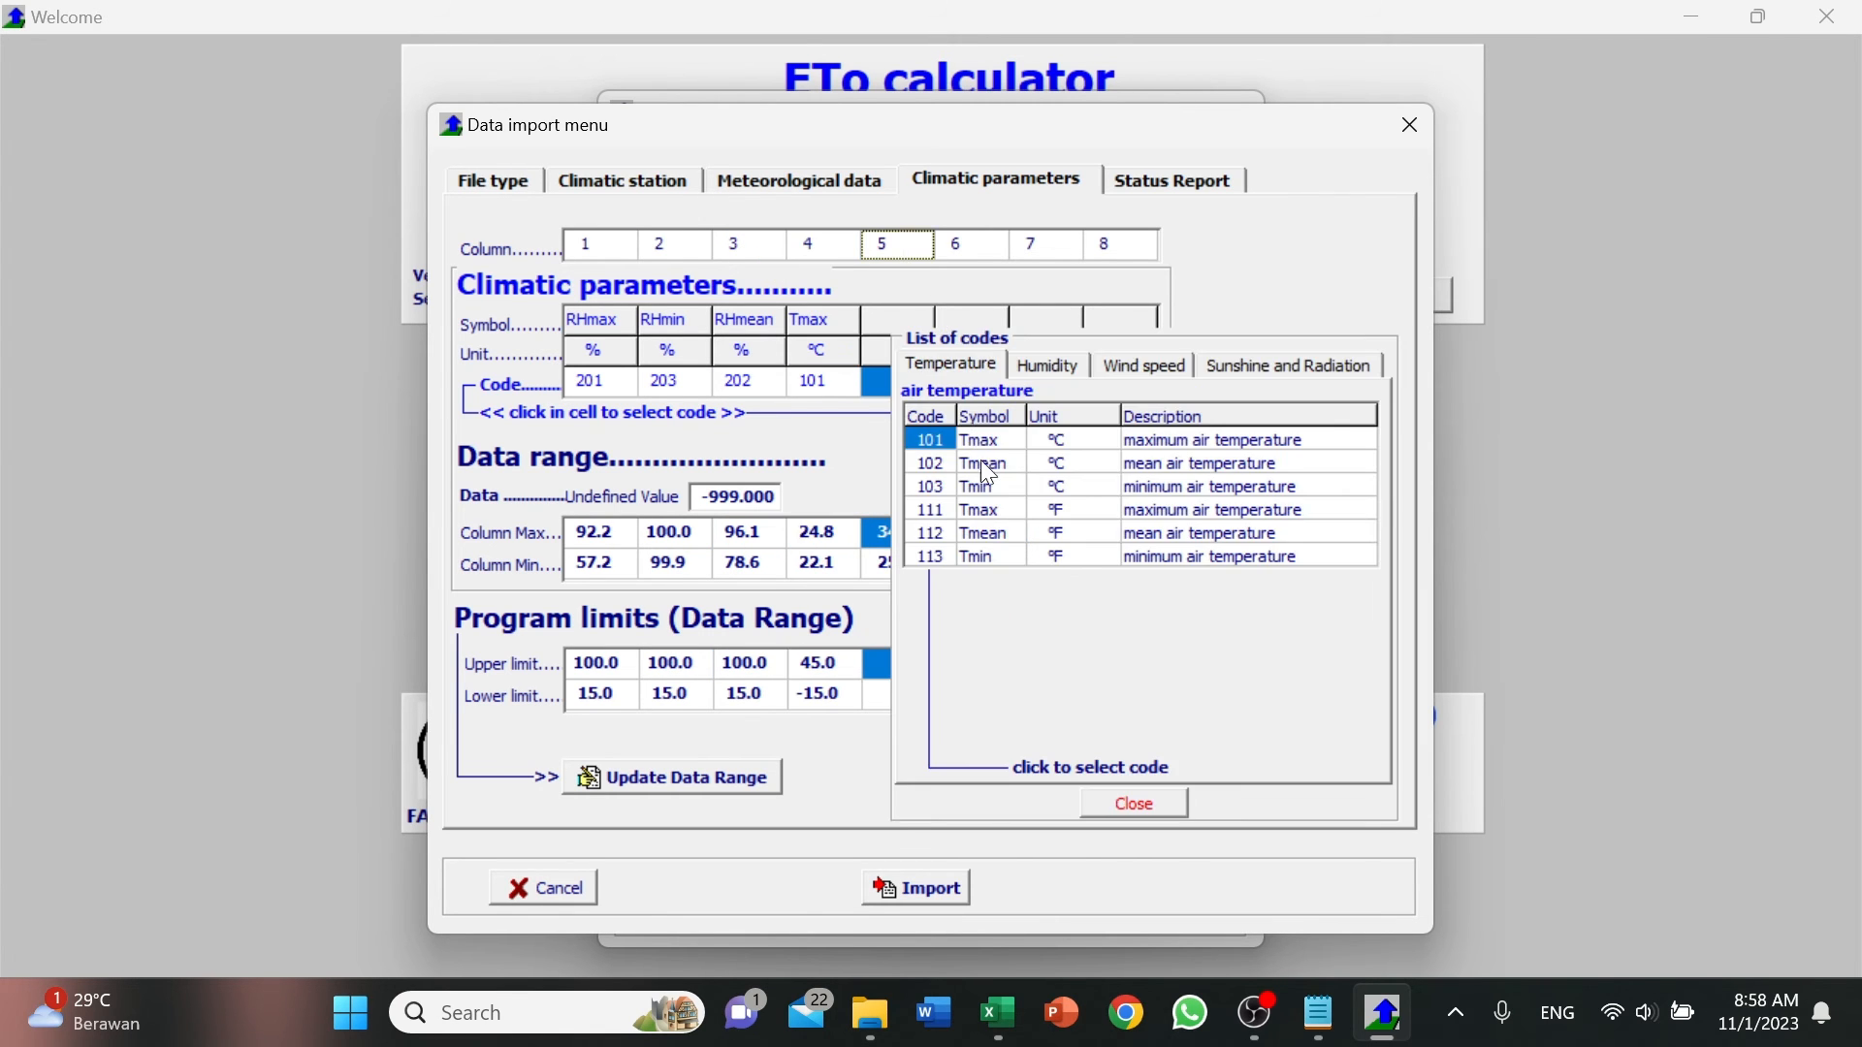
pyautogui.click(955, 488)
pyautogui.click(973, 246)
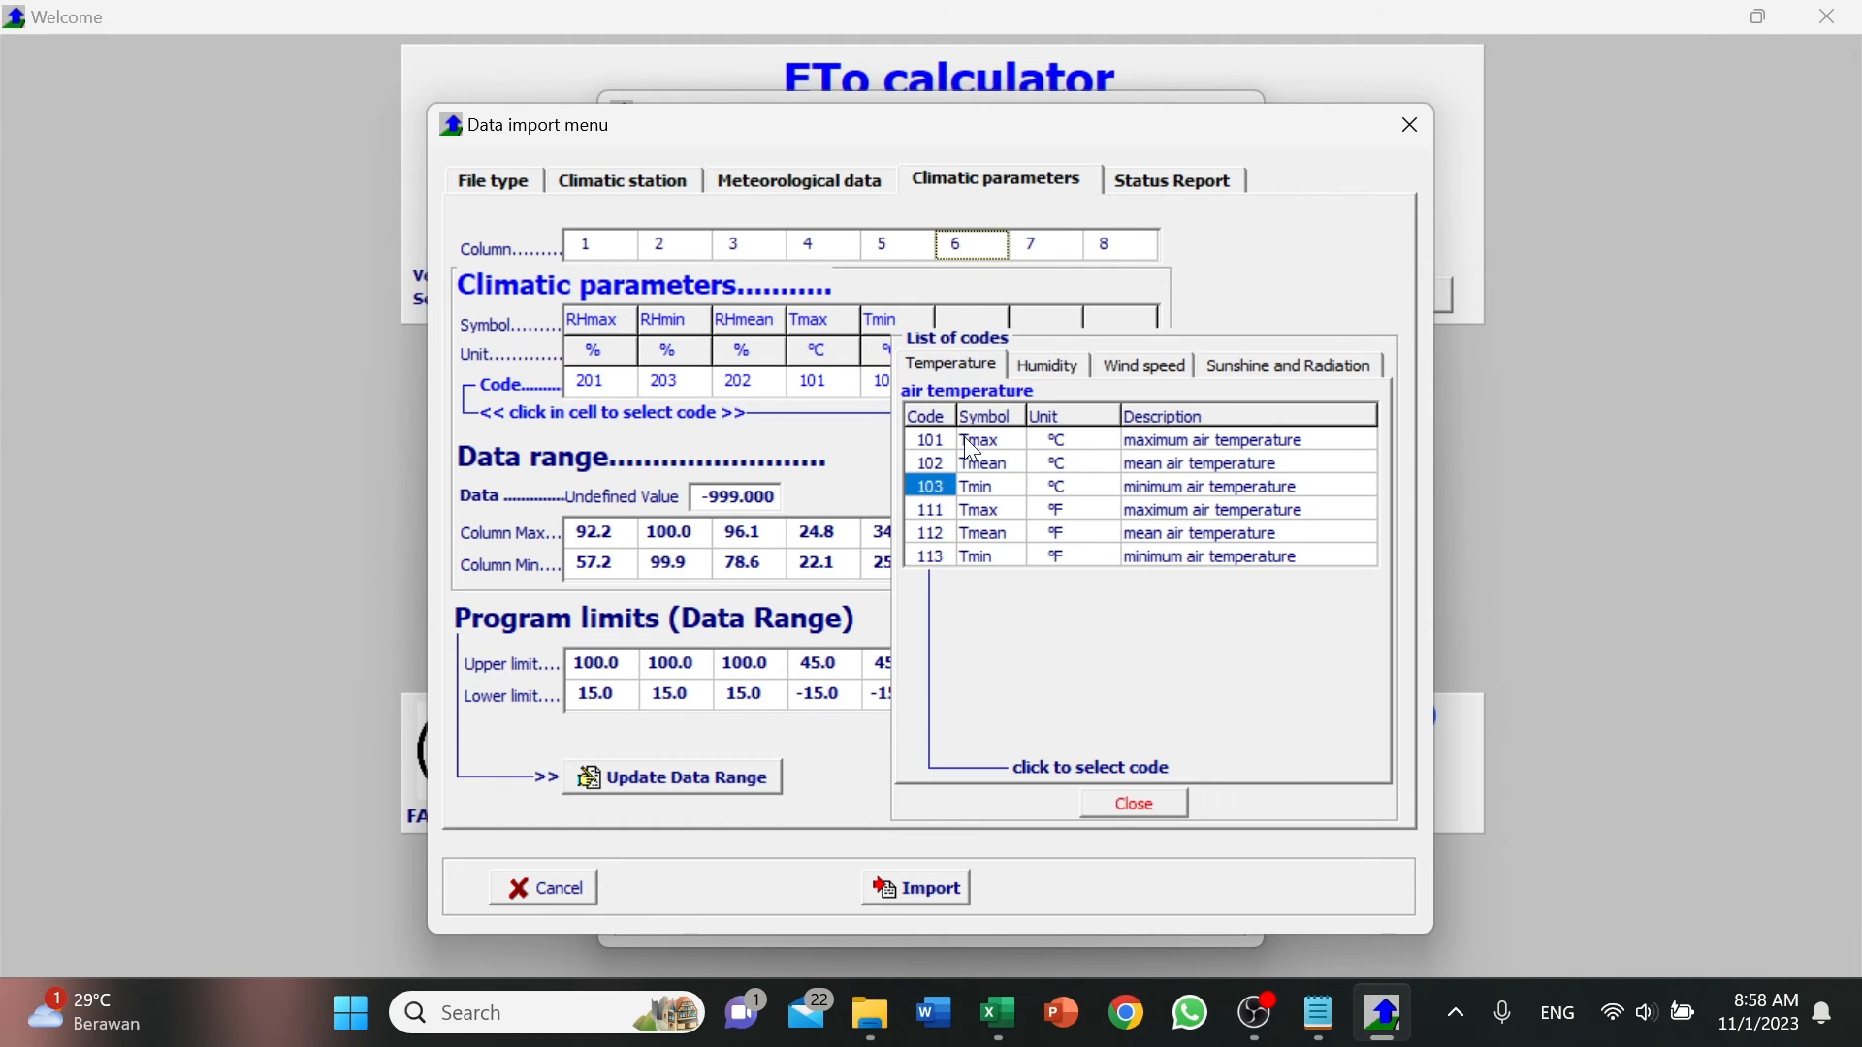
pyautogui.click(943, 460)
# Assign code 422 (solar radiation in W/m2) to column 7 and code 301 (wind speed in m/sec) to column 8.
pyautogui.click(1038, 244)
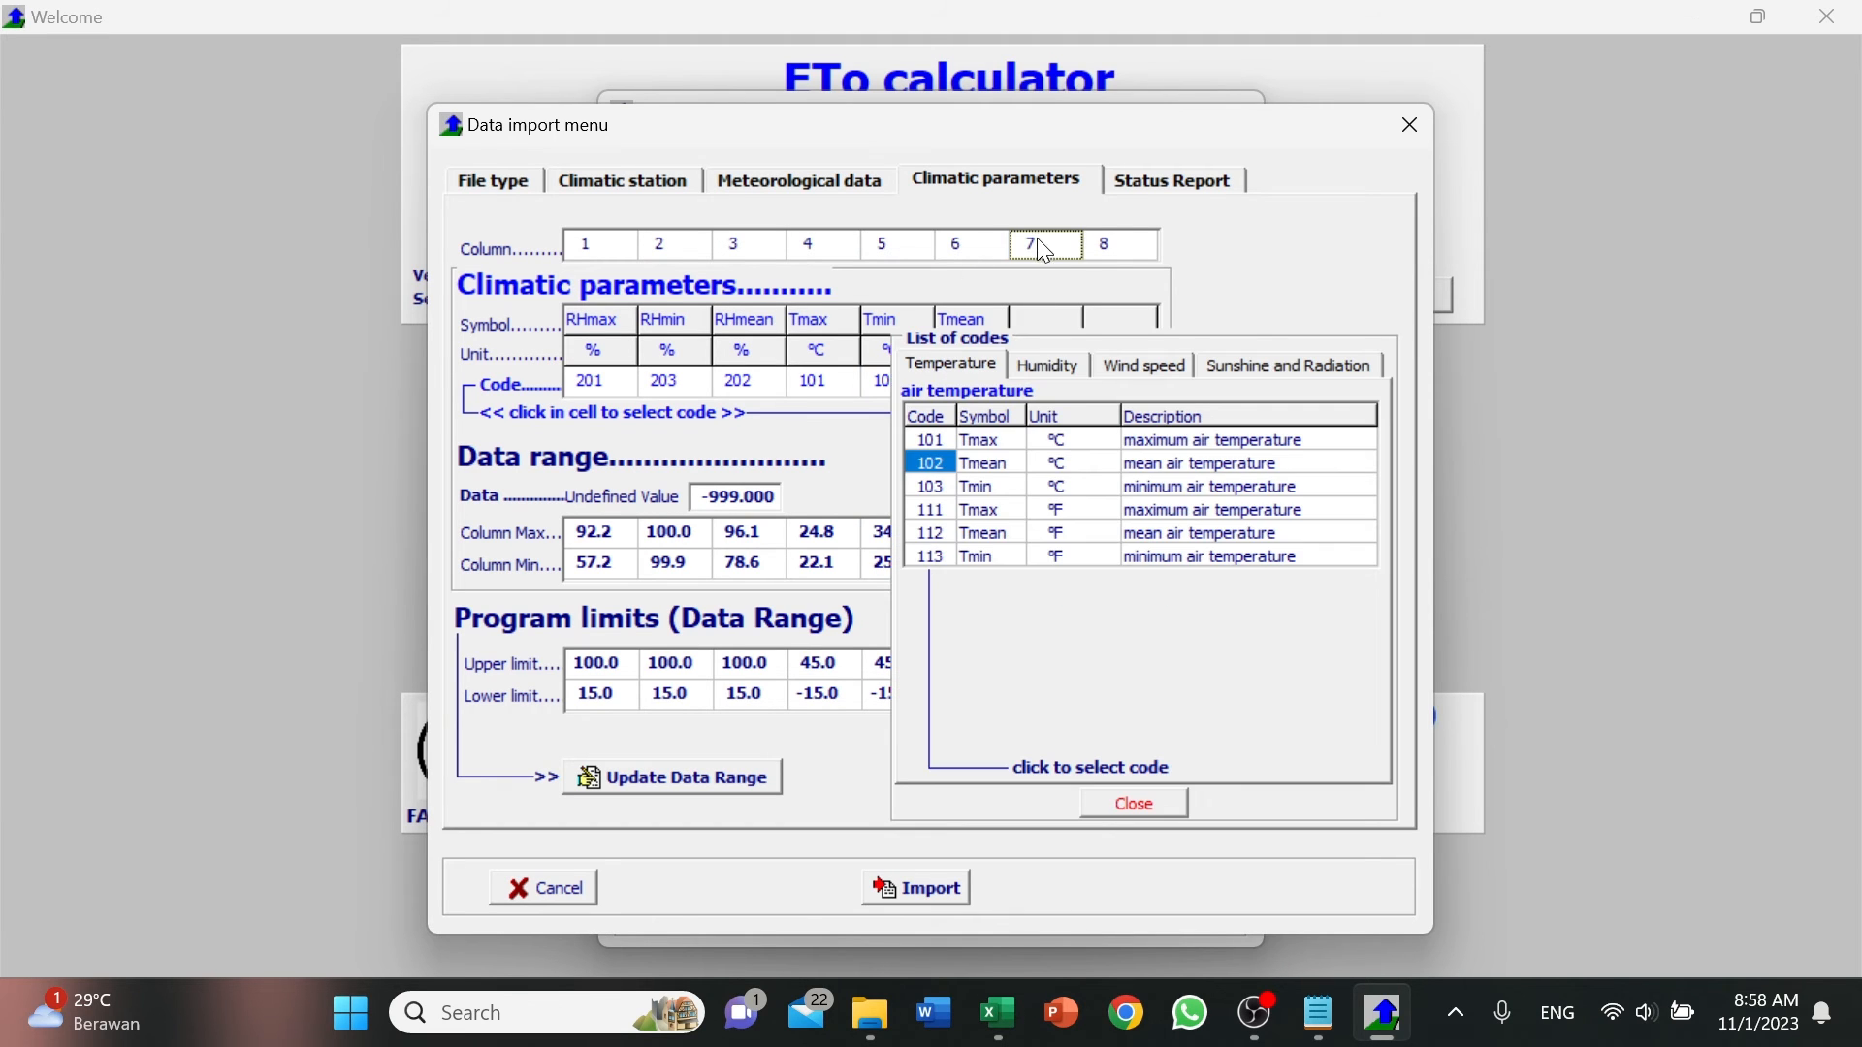
pyautogui.click(1289, 369)
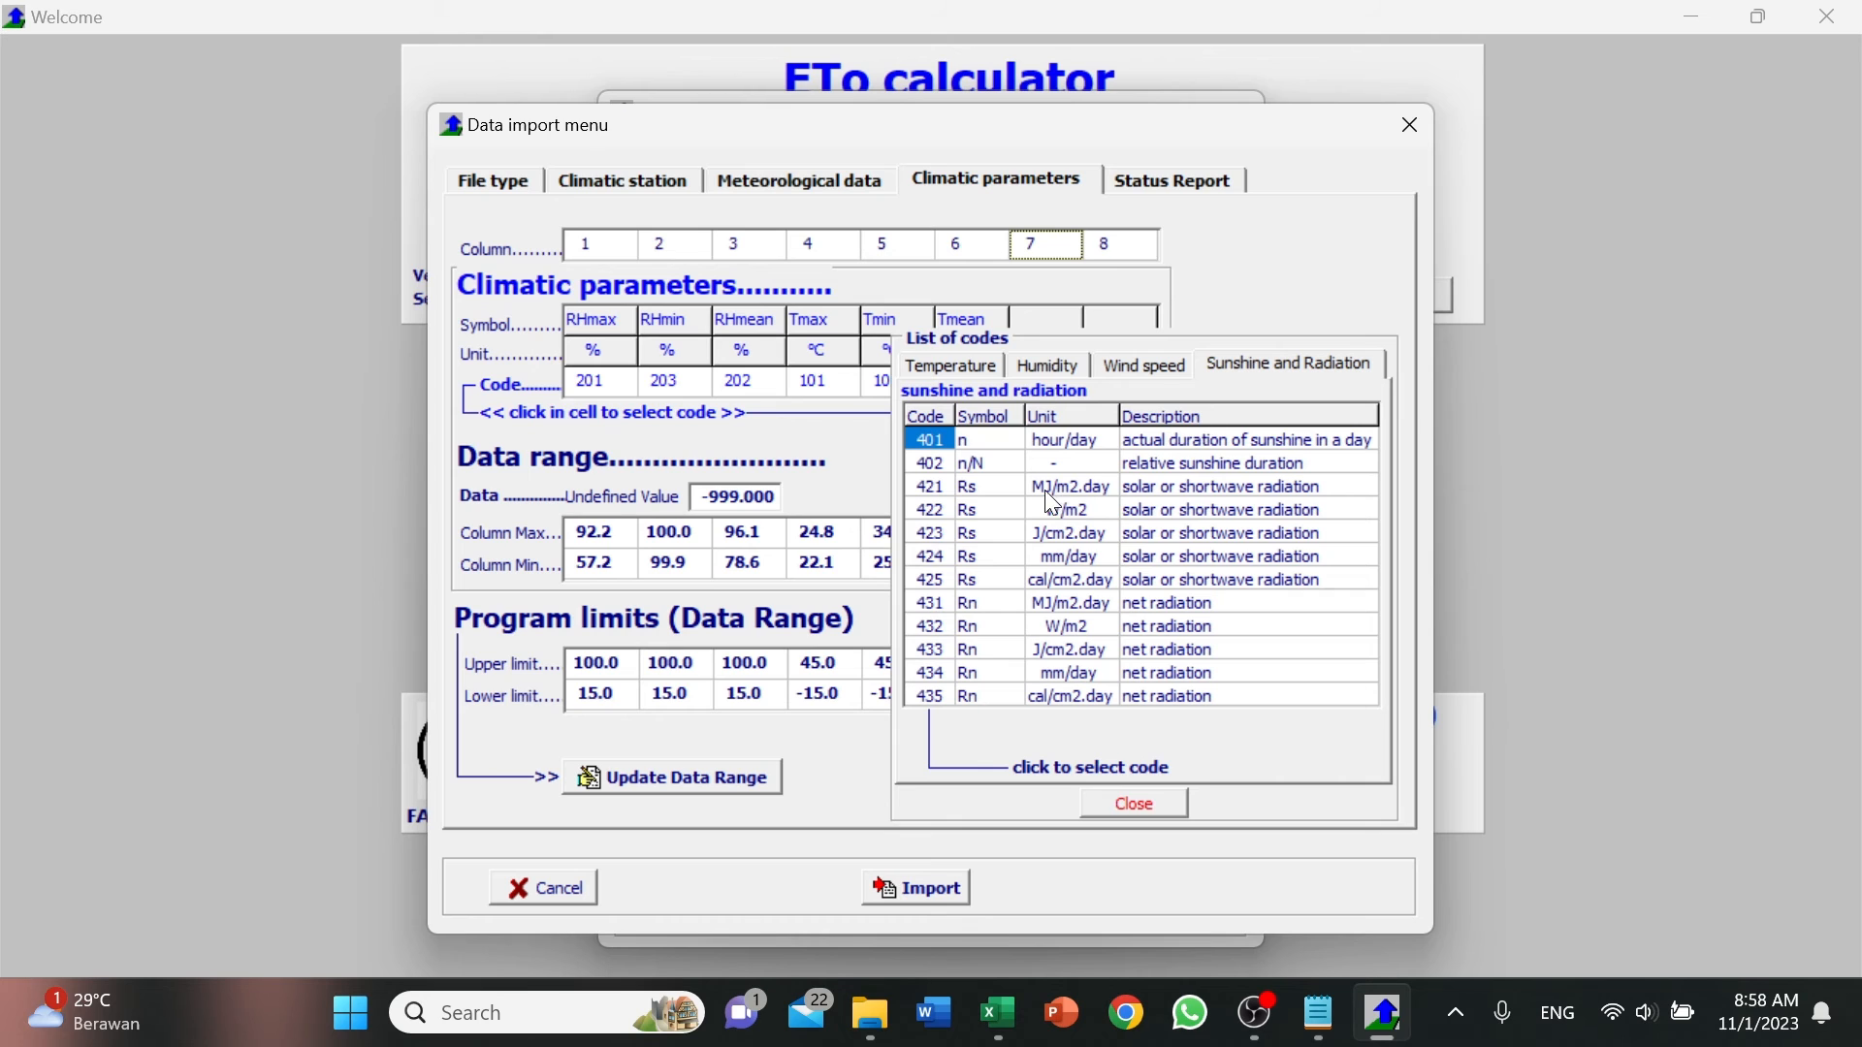
pyautogui.click(923, 510)
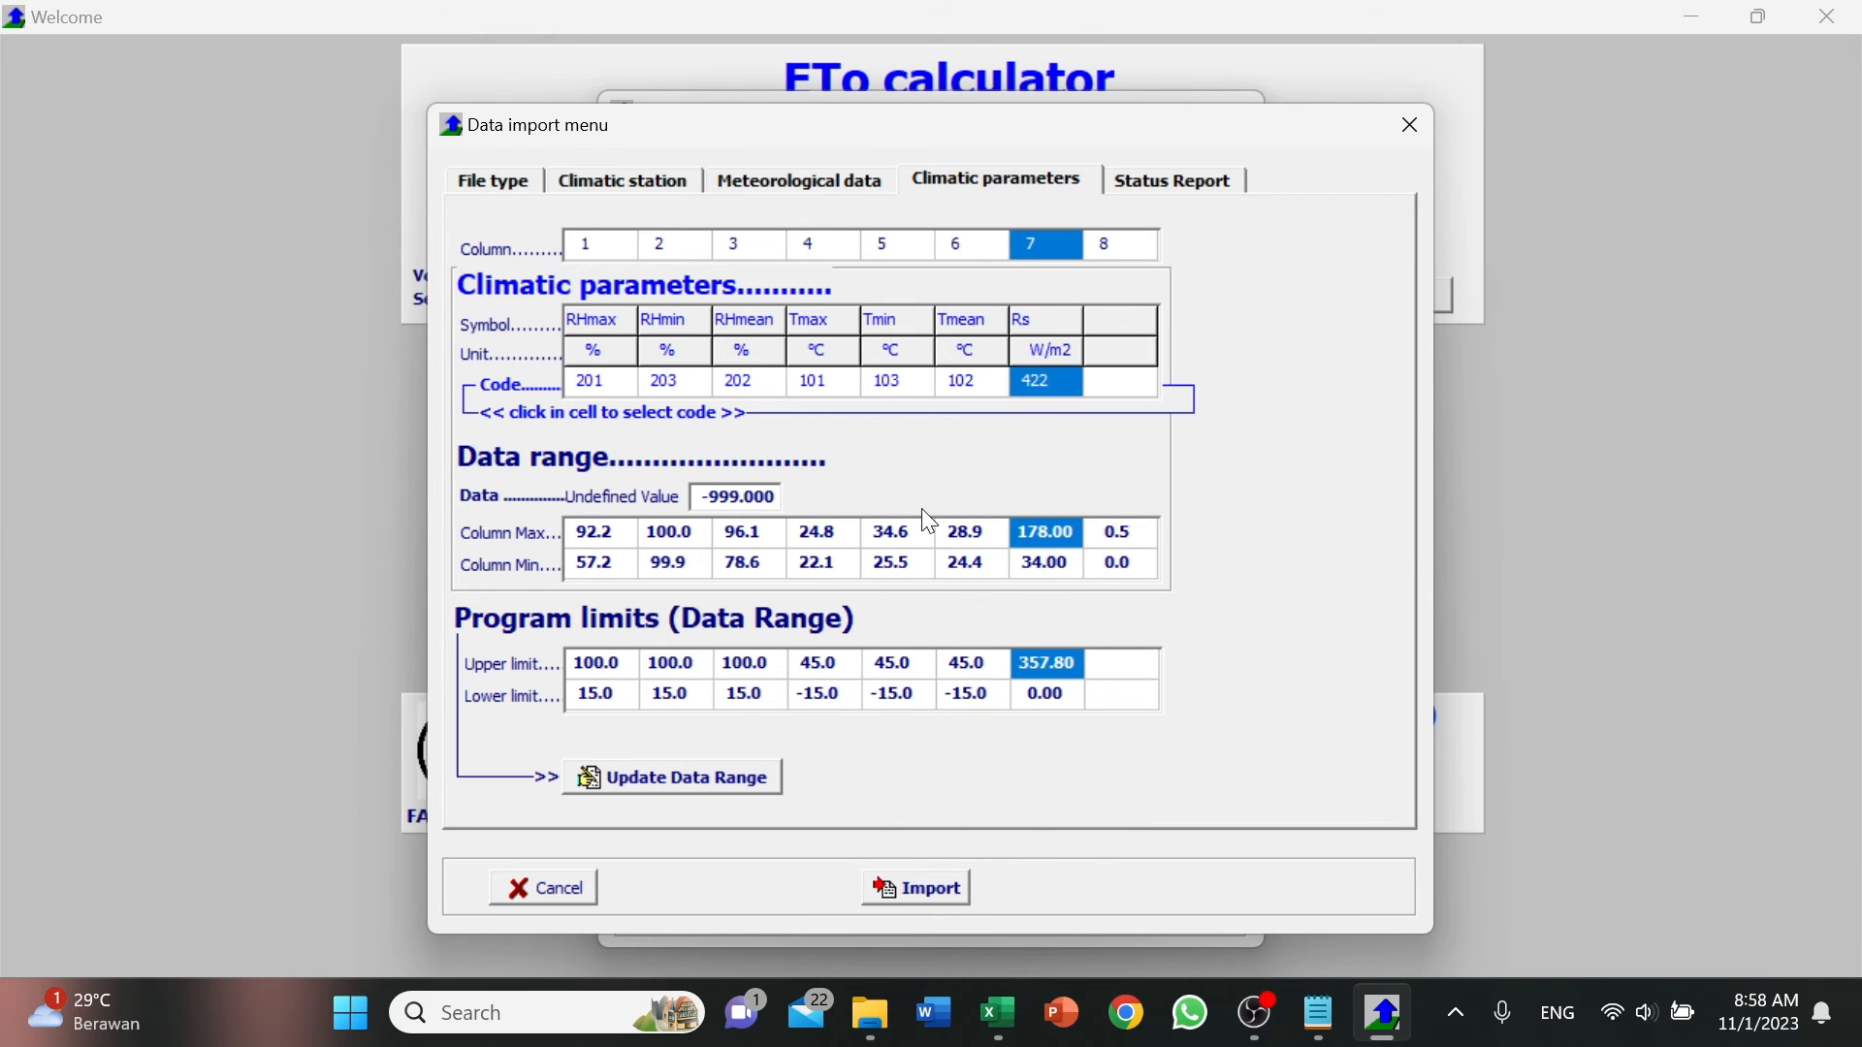
pyautogui.click(1134, 256)
pyautogui.click(1143, 365)
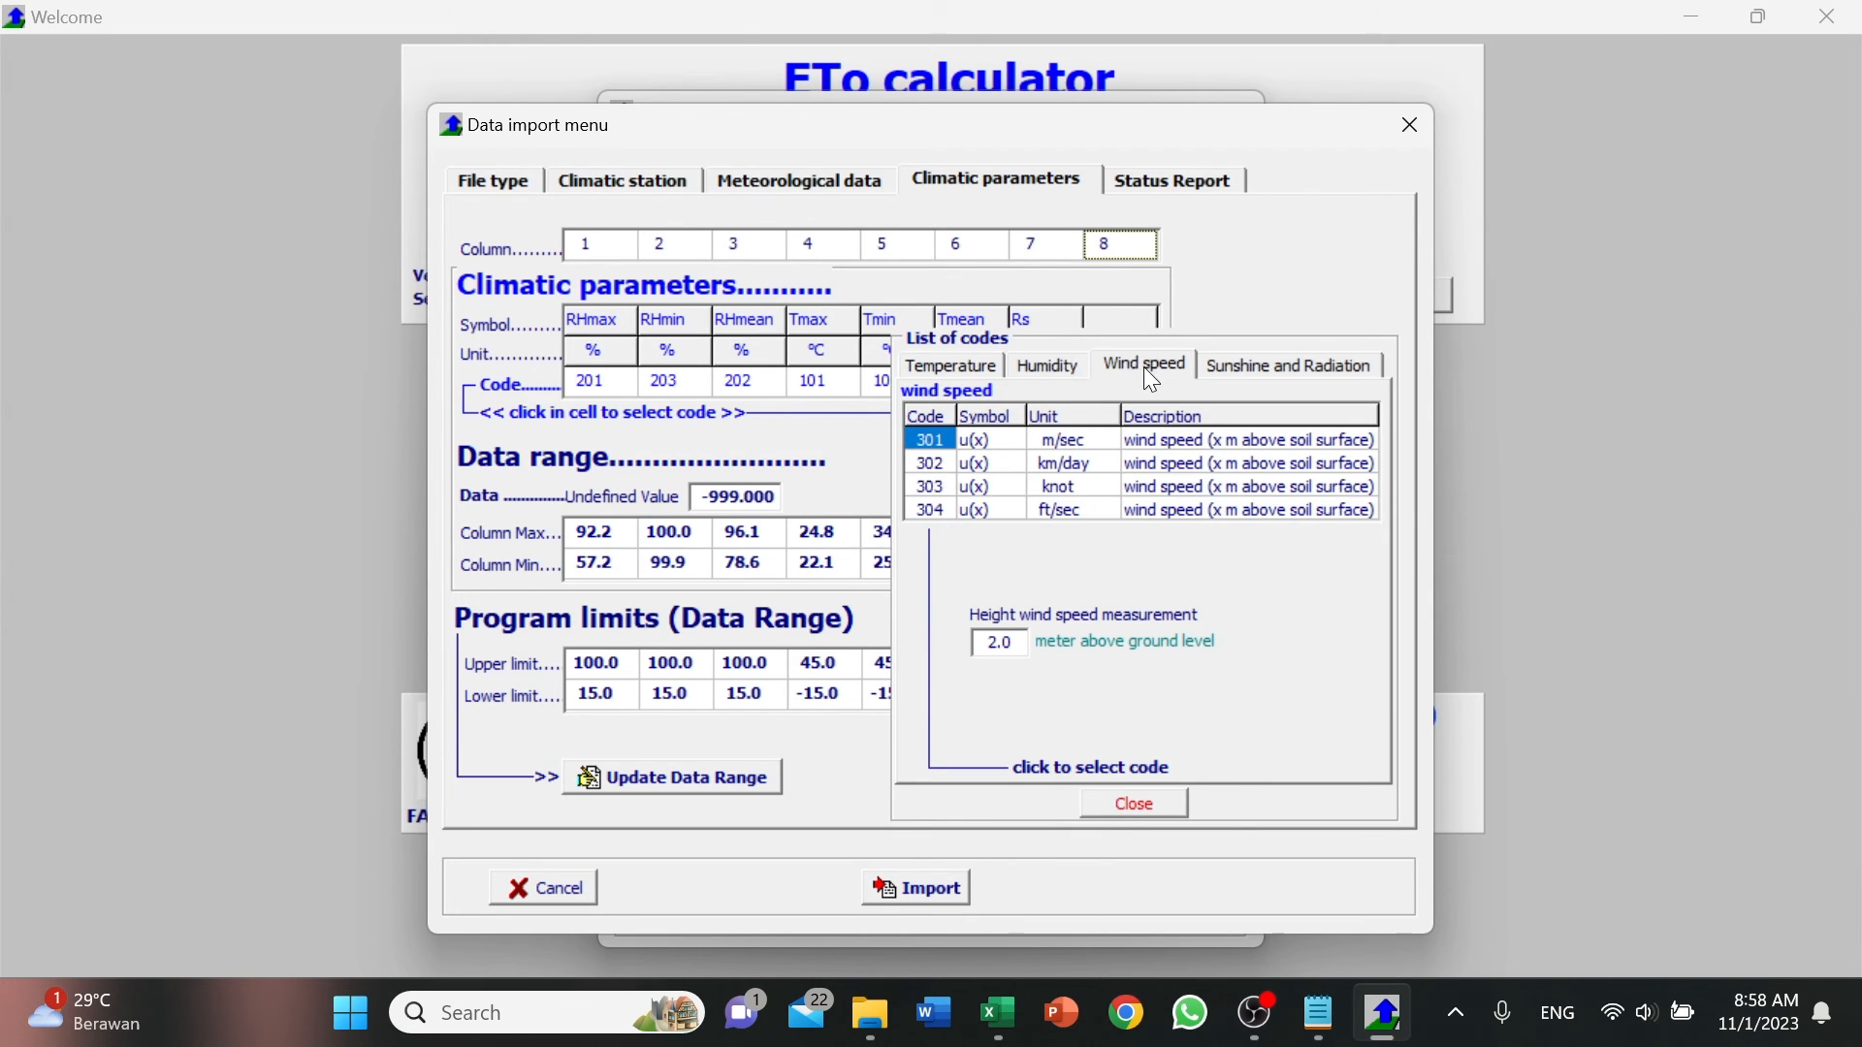
pyautogui.click(933, 442)
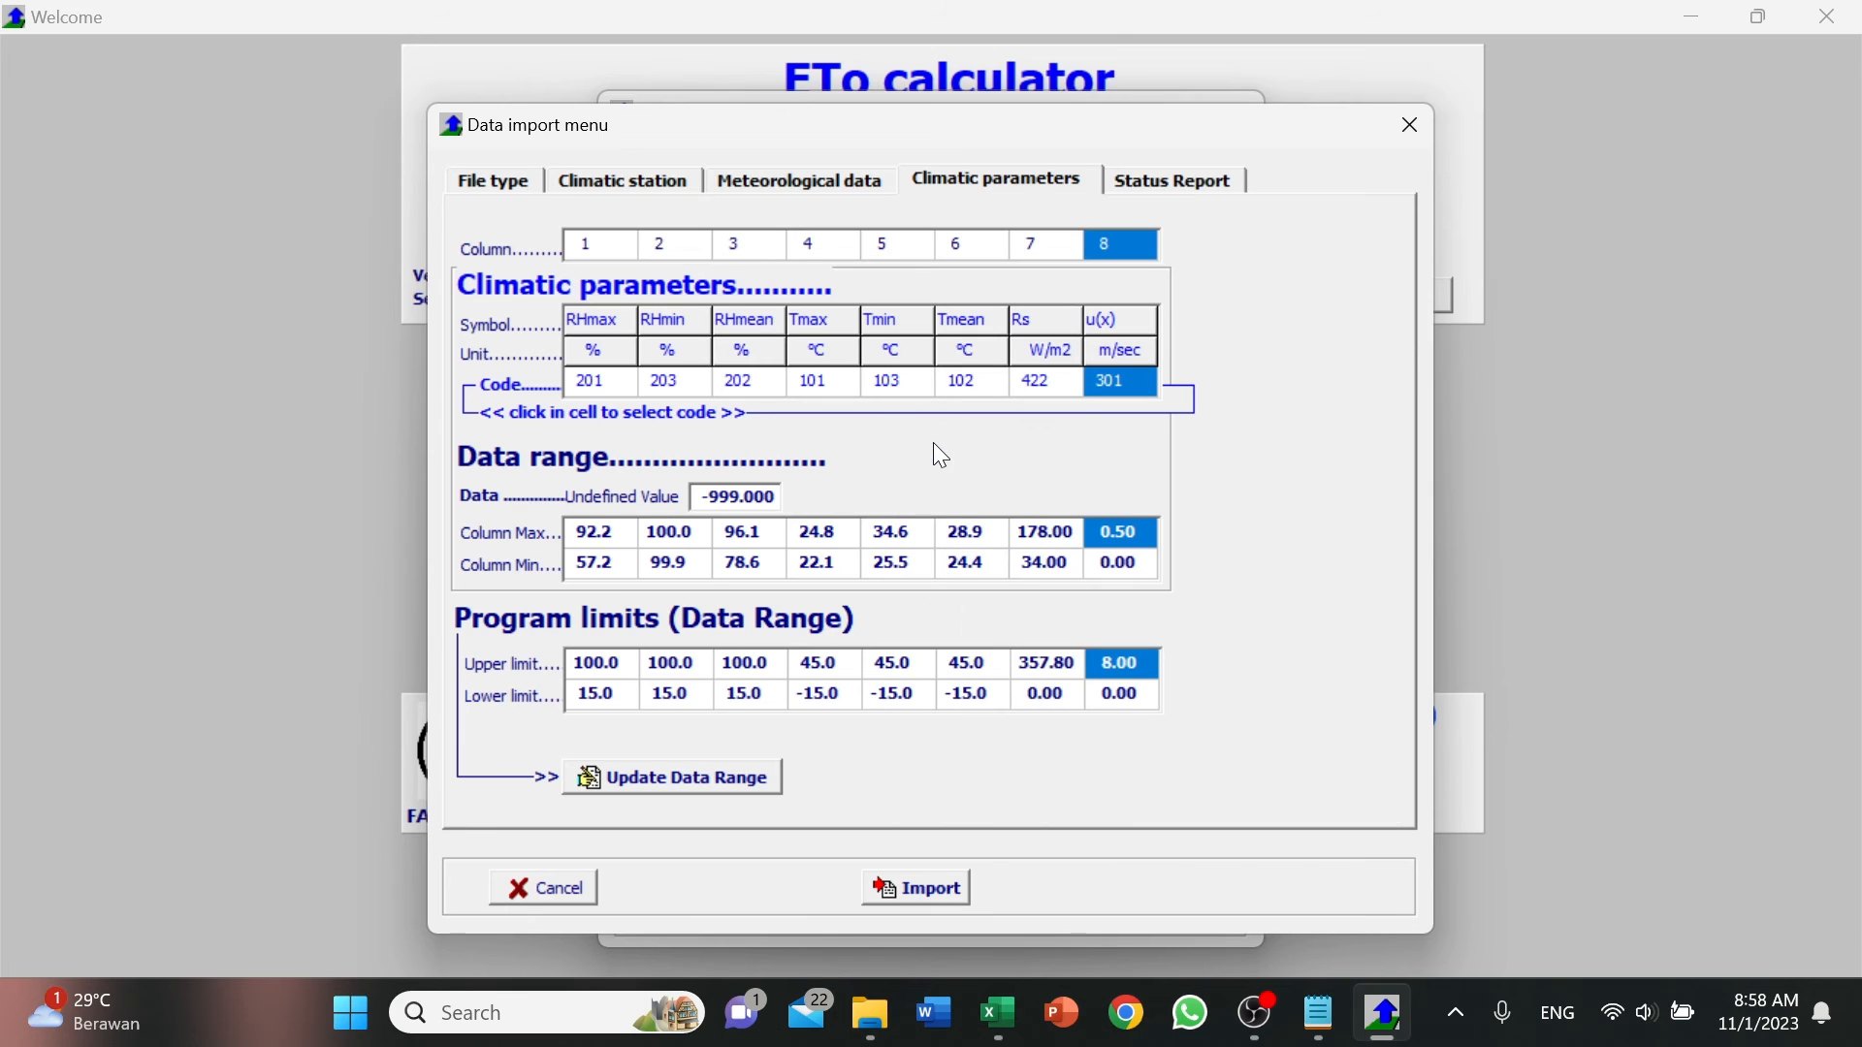
# Check the import status report, name the output file ETo Bulan April 22 and import the climatic data.
pyautogui.click(1175, 185)
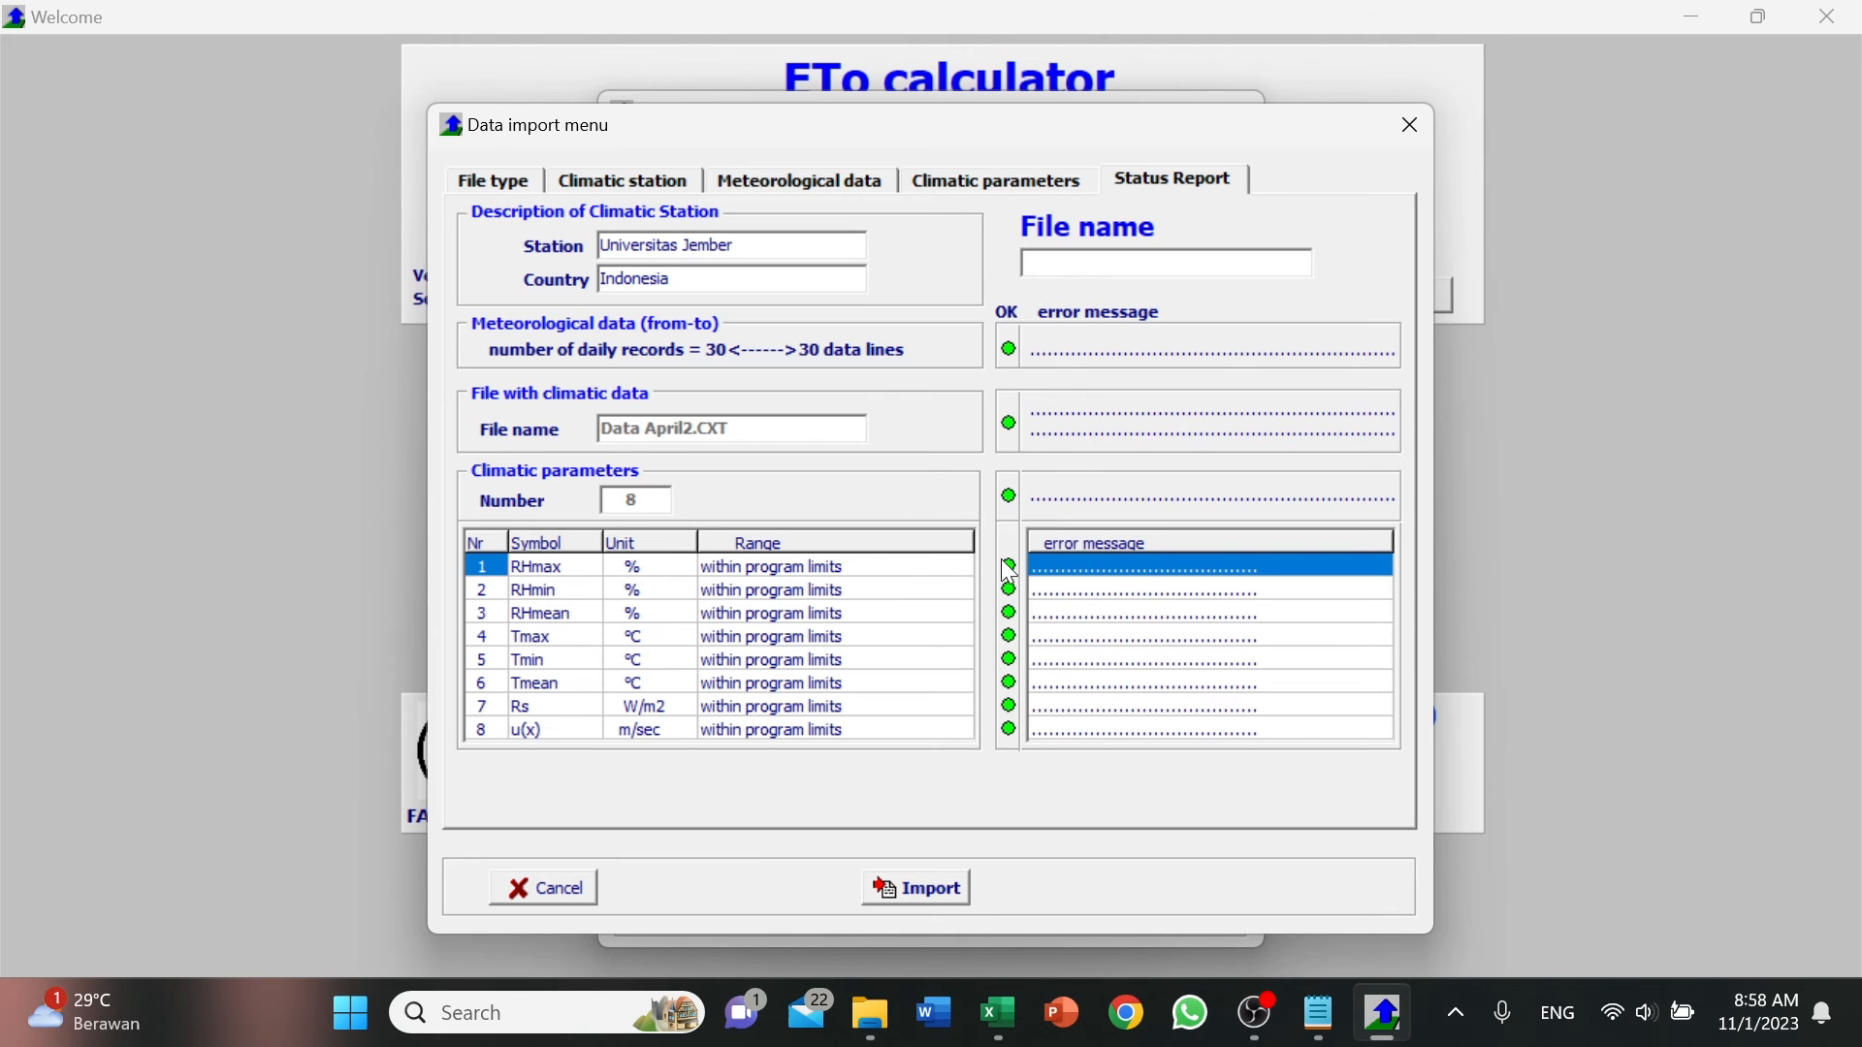
pyautogui.click(1166, 268)
pyautogui.press('capslock')
pyautogui.write('E')
pyautogui.press('capslock')
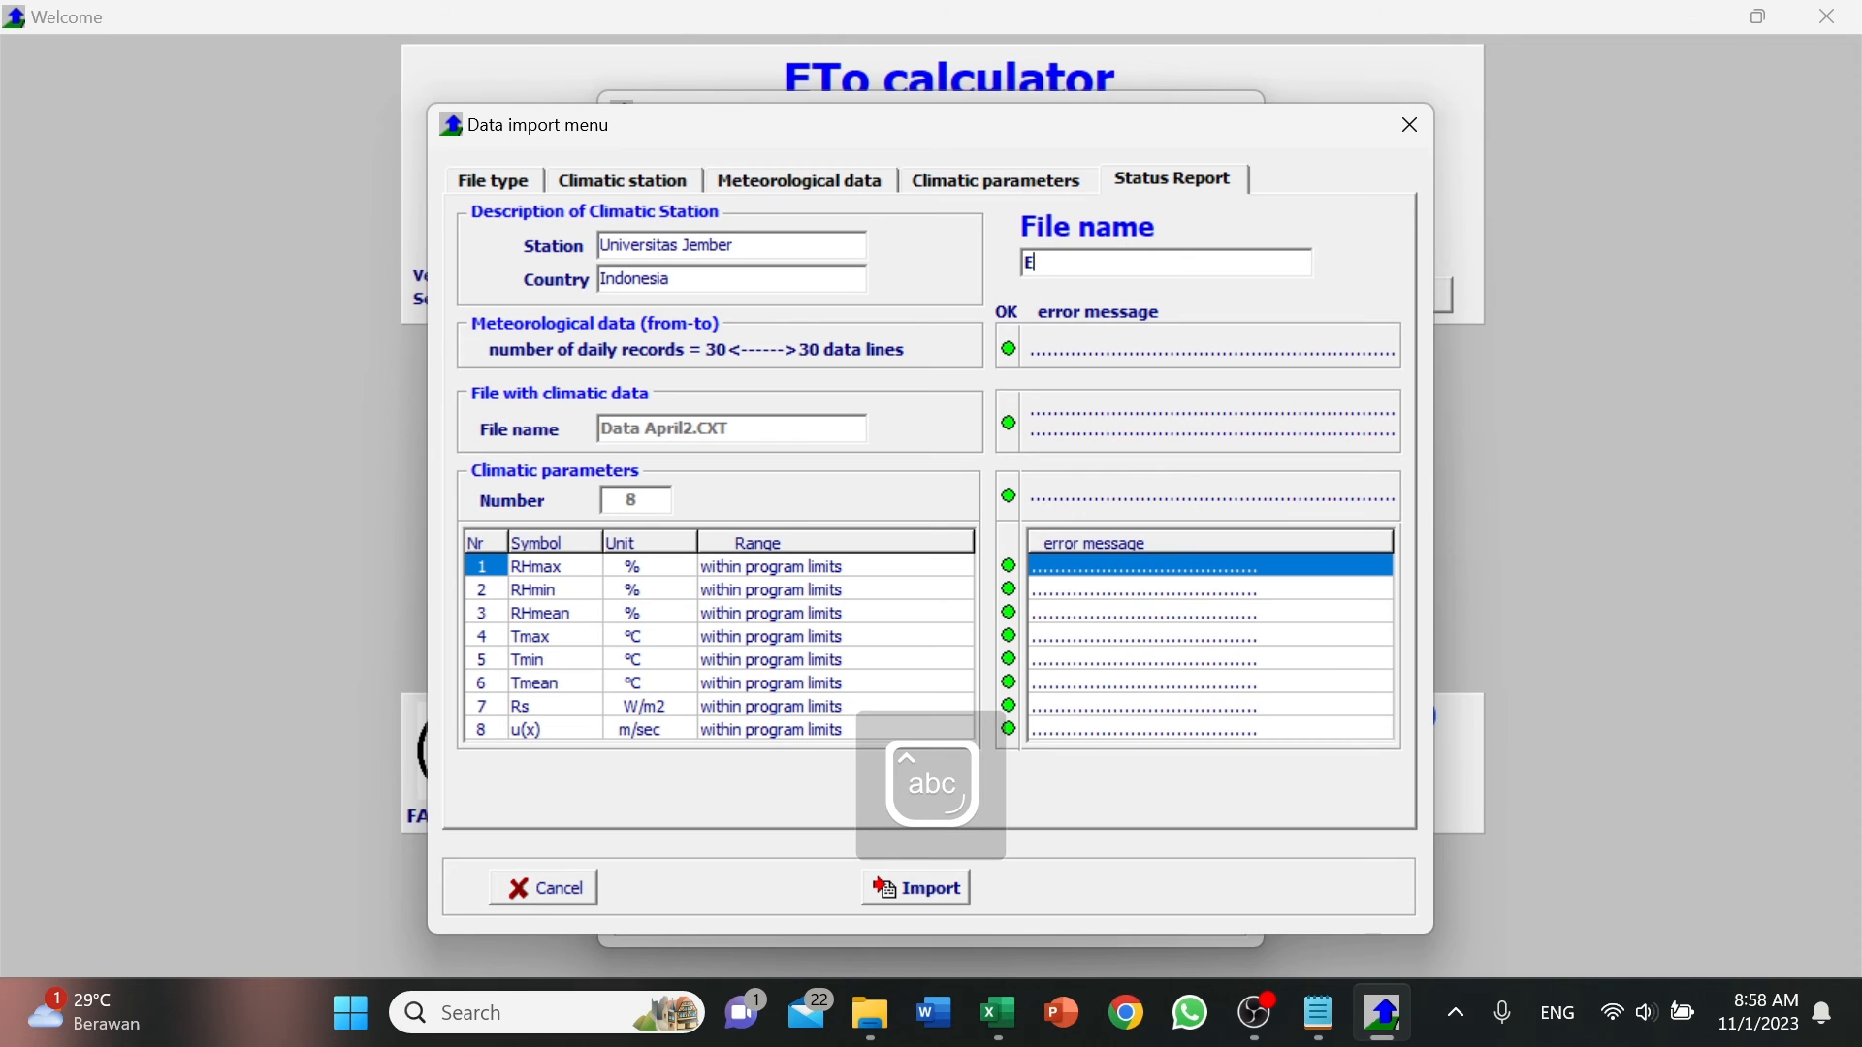
pyautogui.press('capslock')
pyautogui.write('T')
pyautogui.press('capslock')
pyautogui.write('o')
pyautogui.press('capslock')
pyautogui.write('B')
pyautogui.press('capslock')
pyautogui.write('ulan')
pyautogui.press('capslock')
pyautogui.write('A')
pyautogui.press('capslock')
pyautogui.write('pril 22')
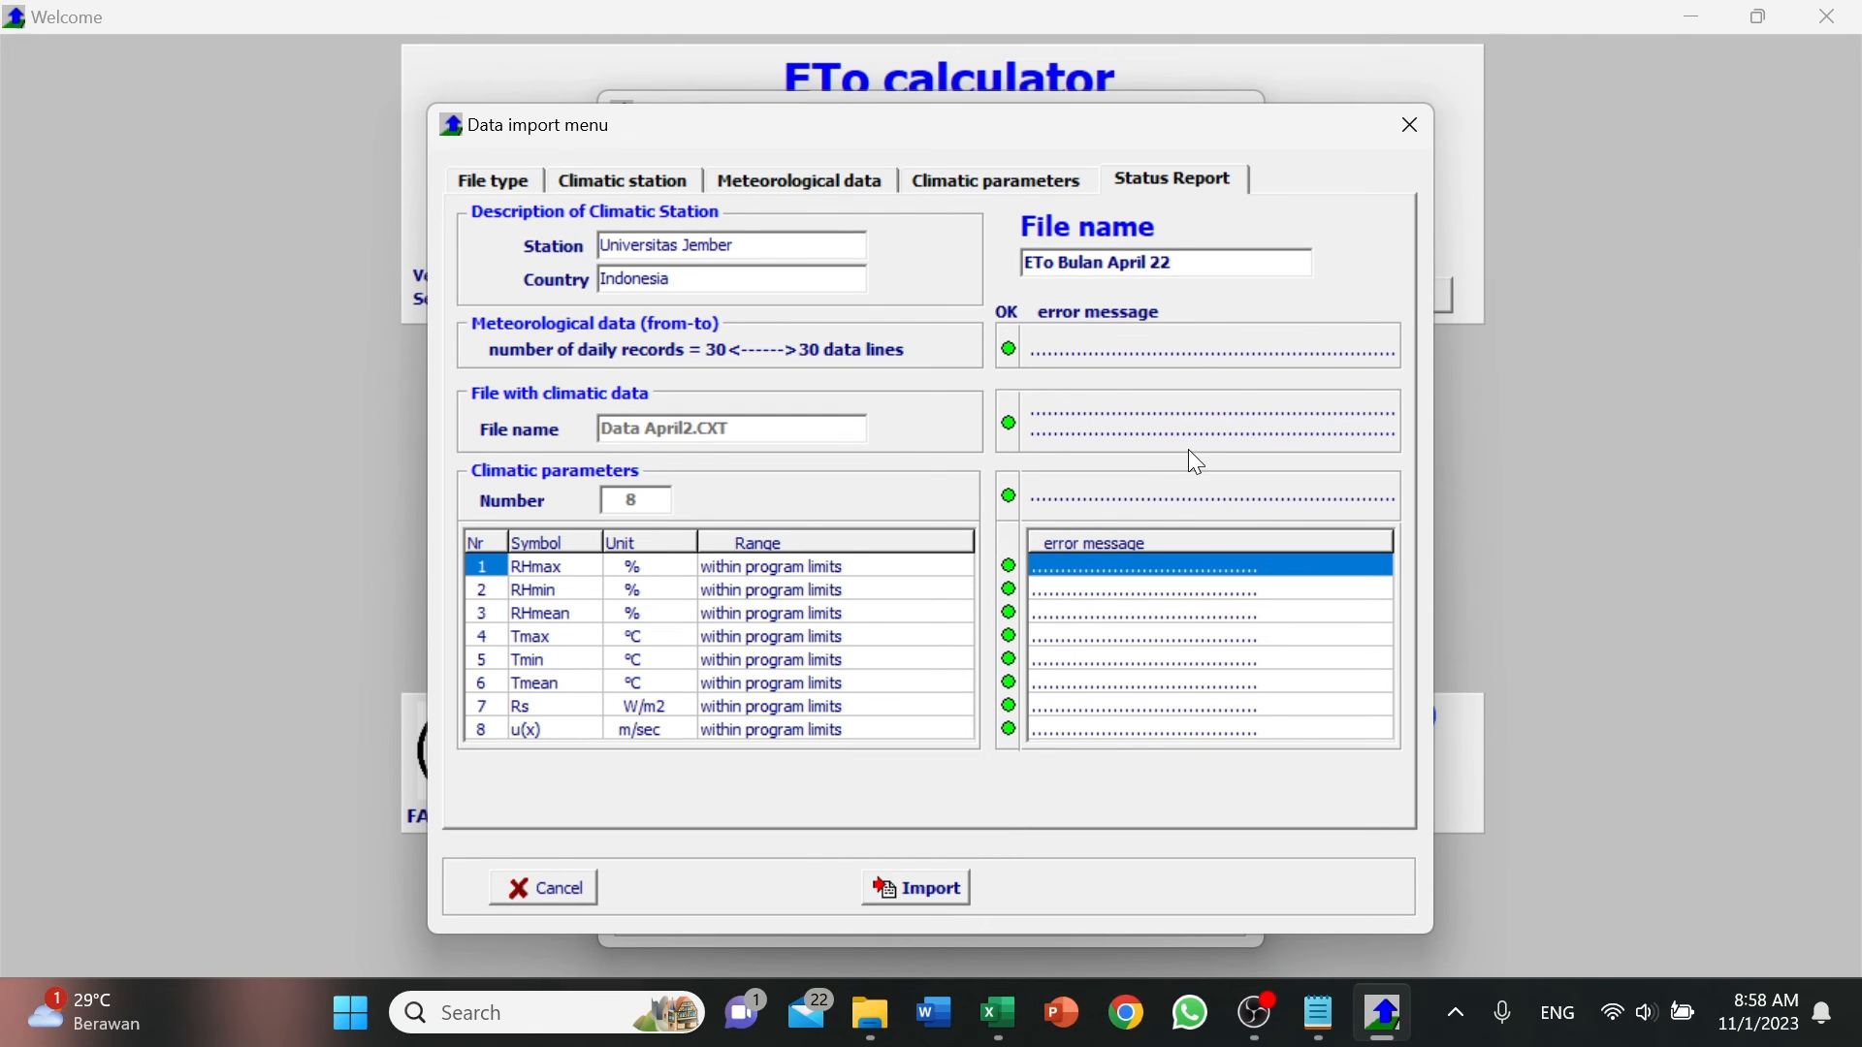
pyautogui.click(929, 890)
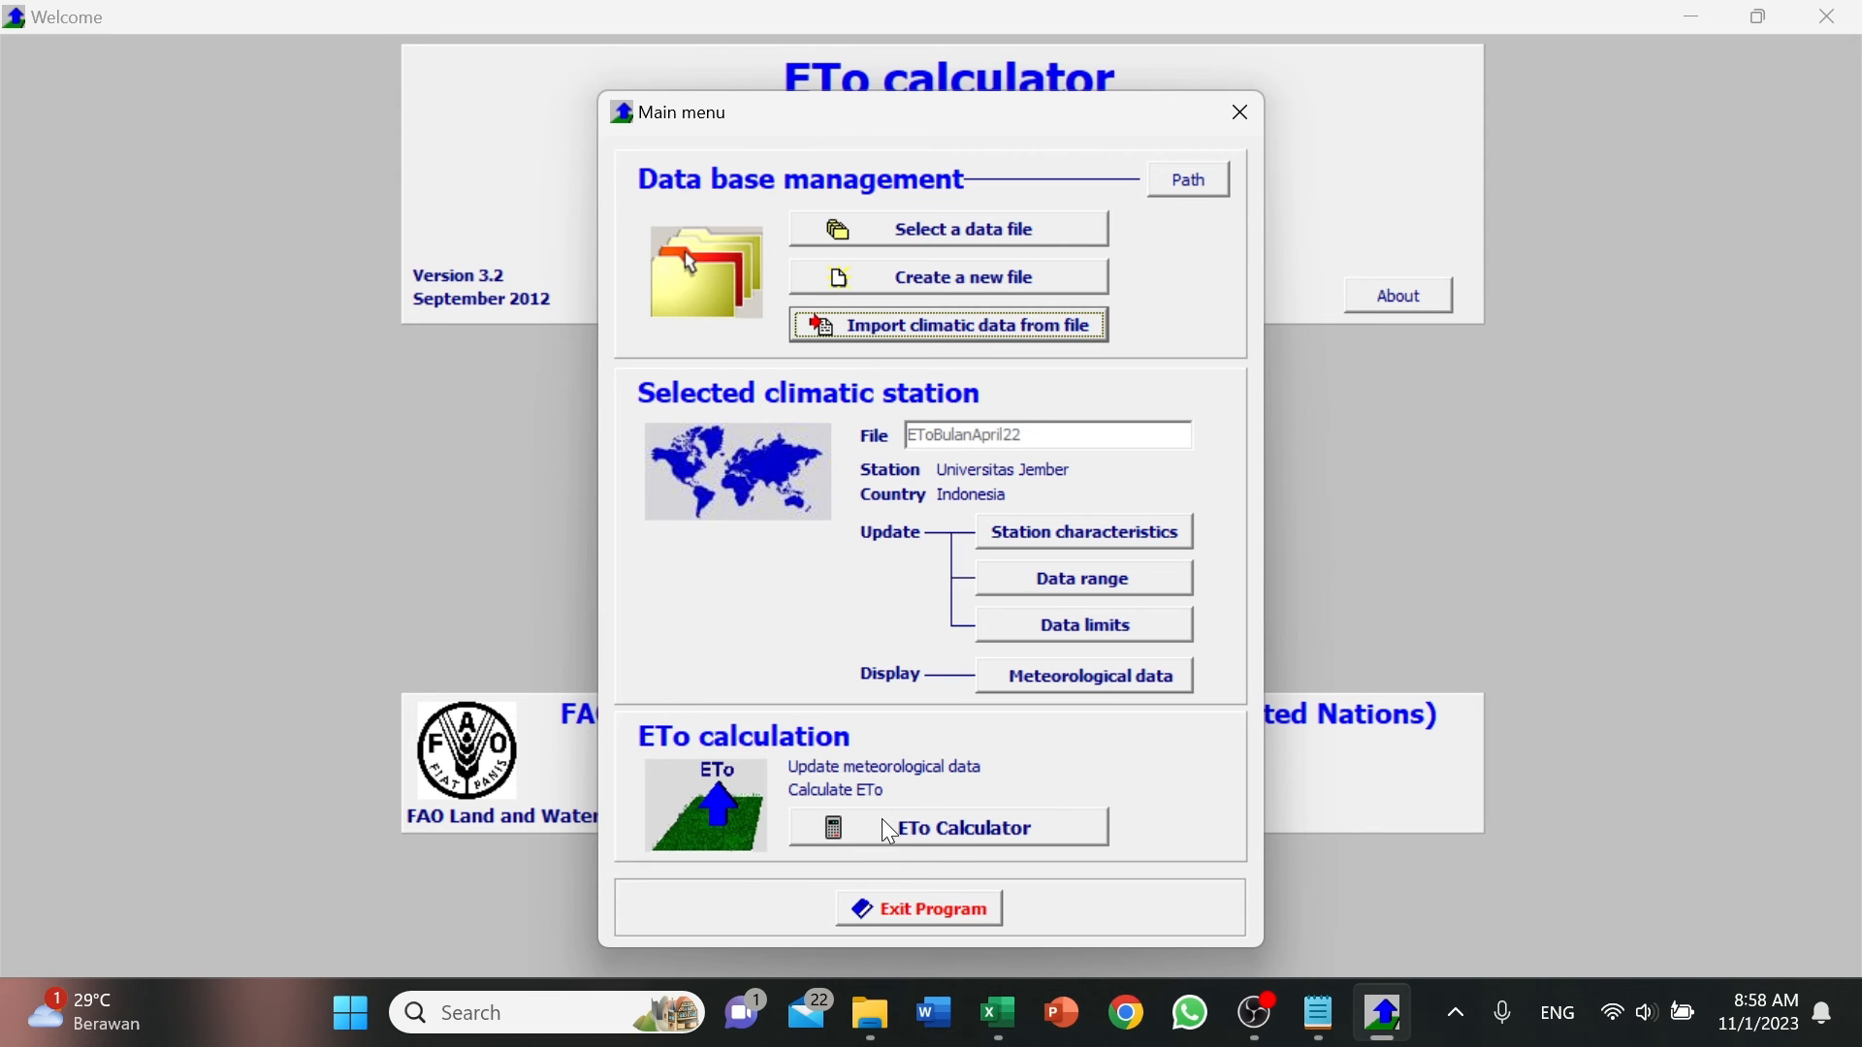
# Run the ETo calculation for the imported station and examine the daily meteorological data, ETo values and ETo plot.
pyautogui.click(952, 827)
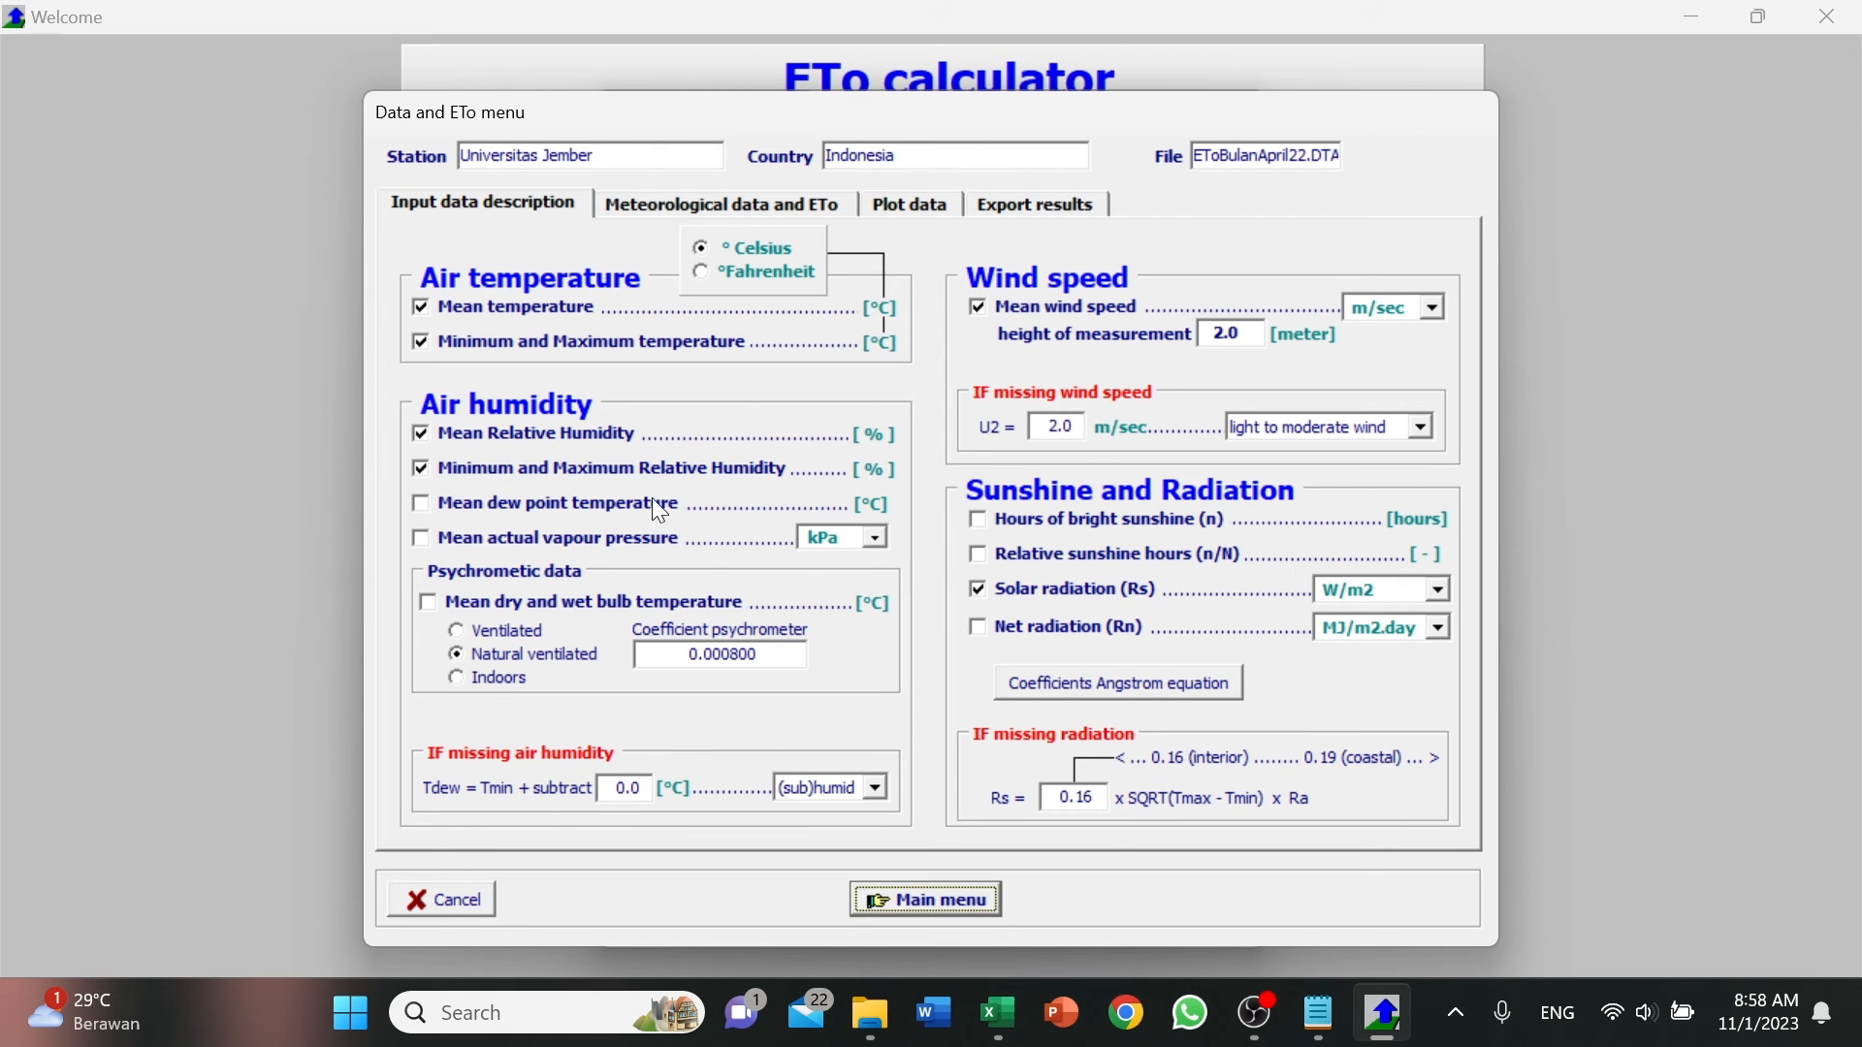
pyautogui.click(697, 205)
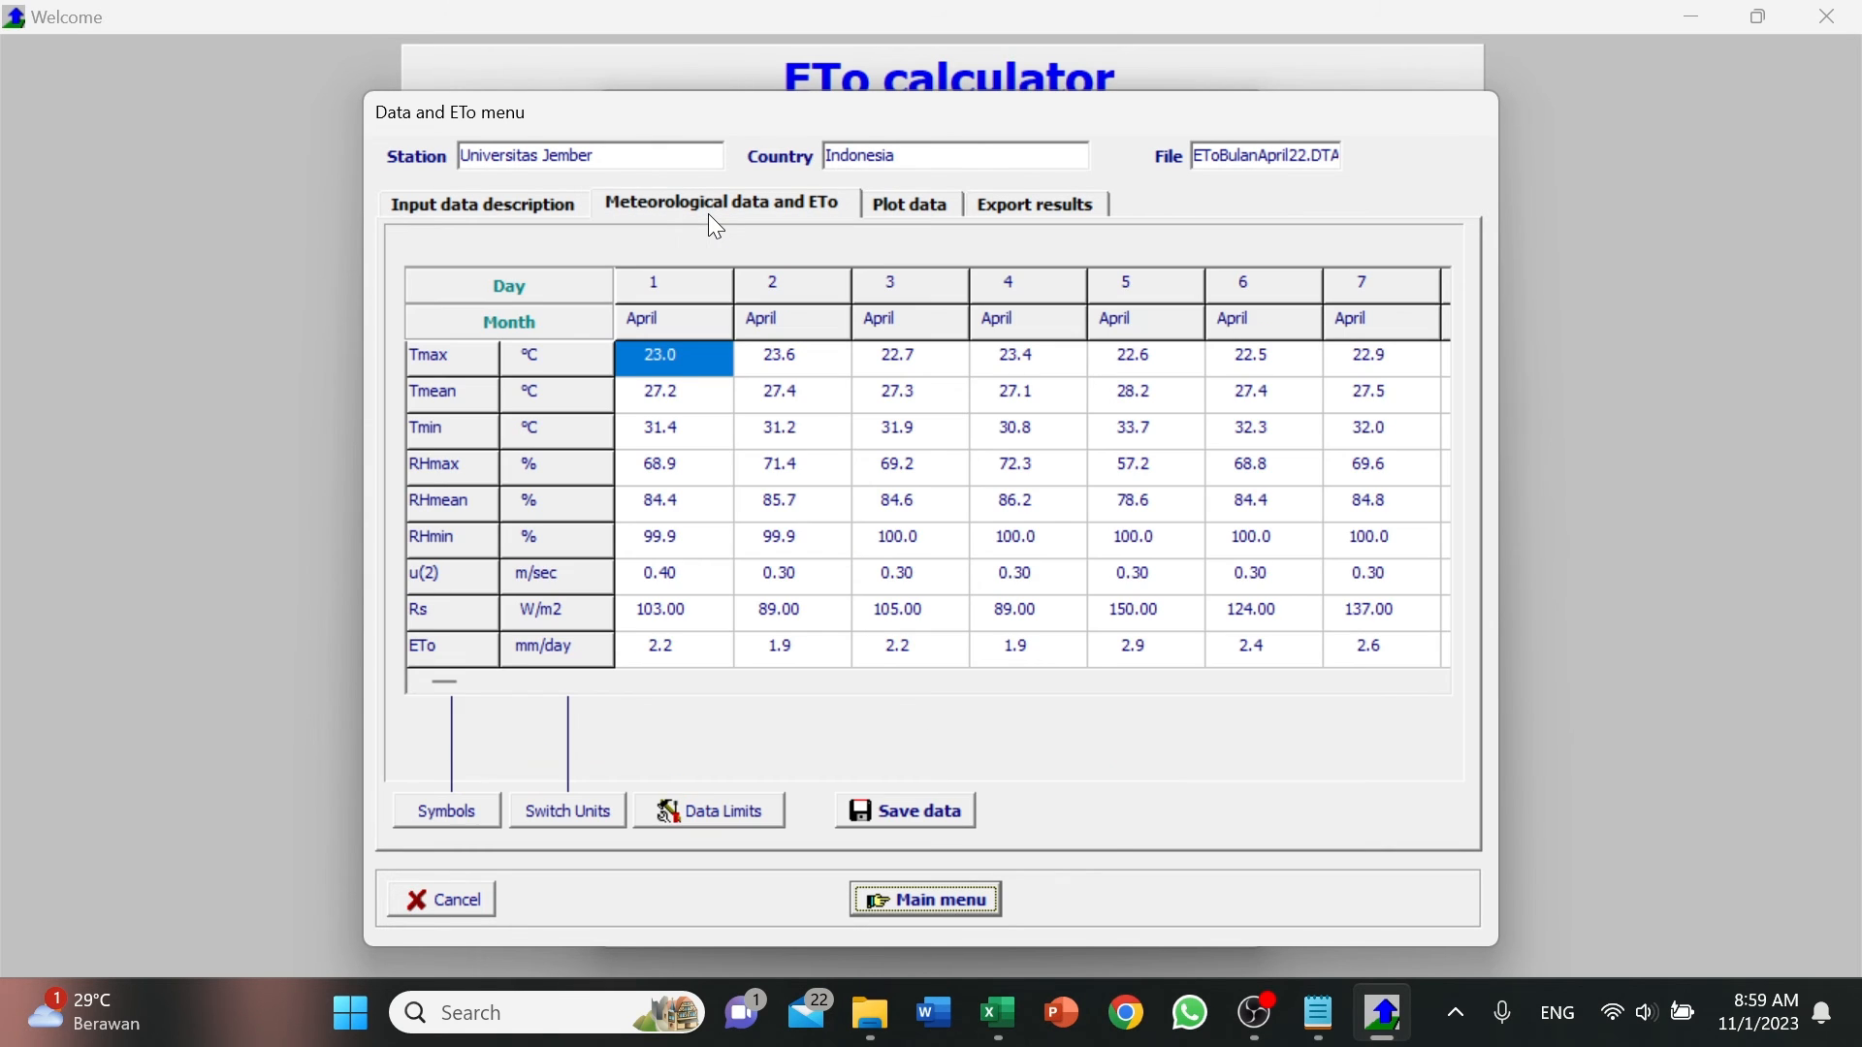
pyautogui.click(881, 206)
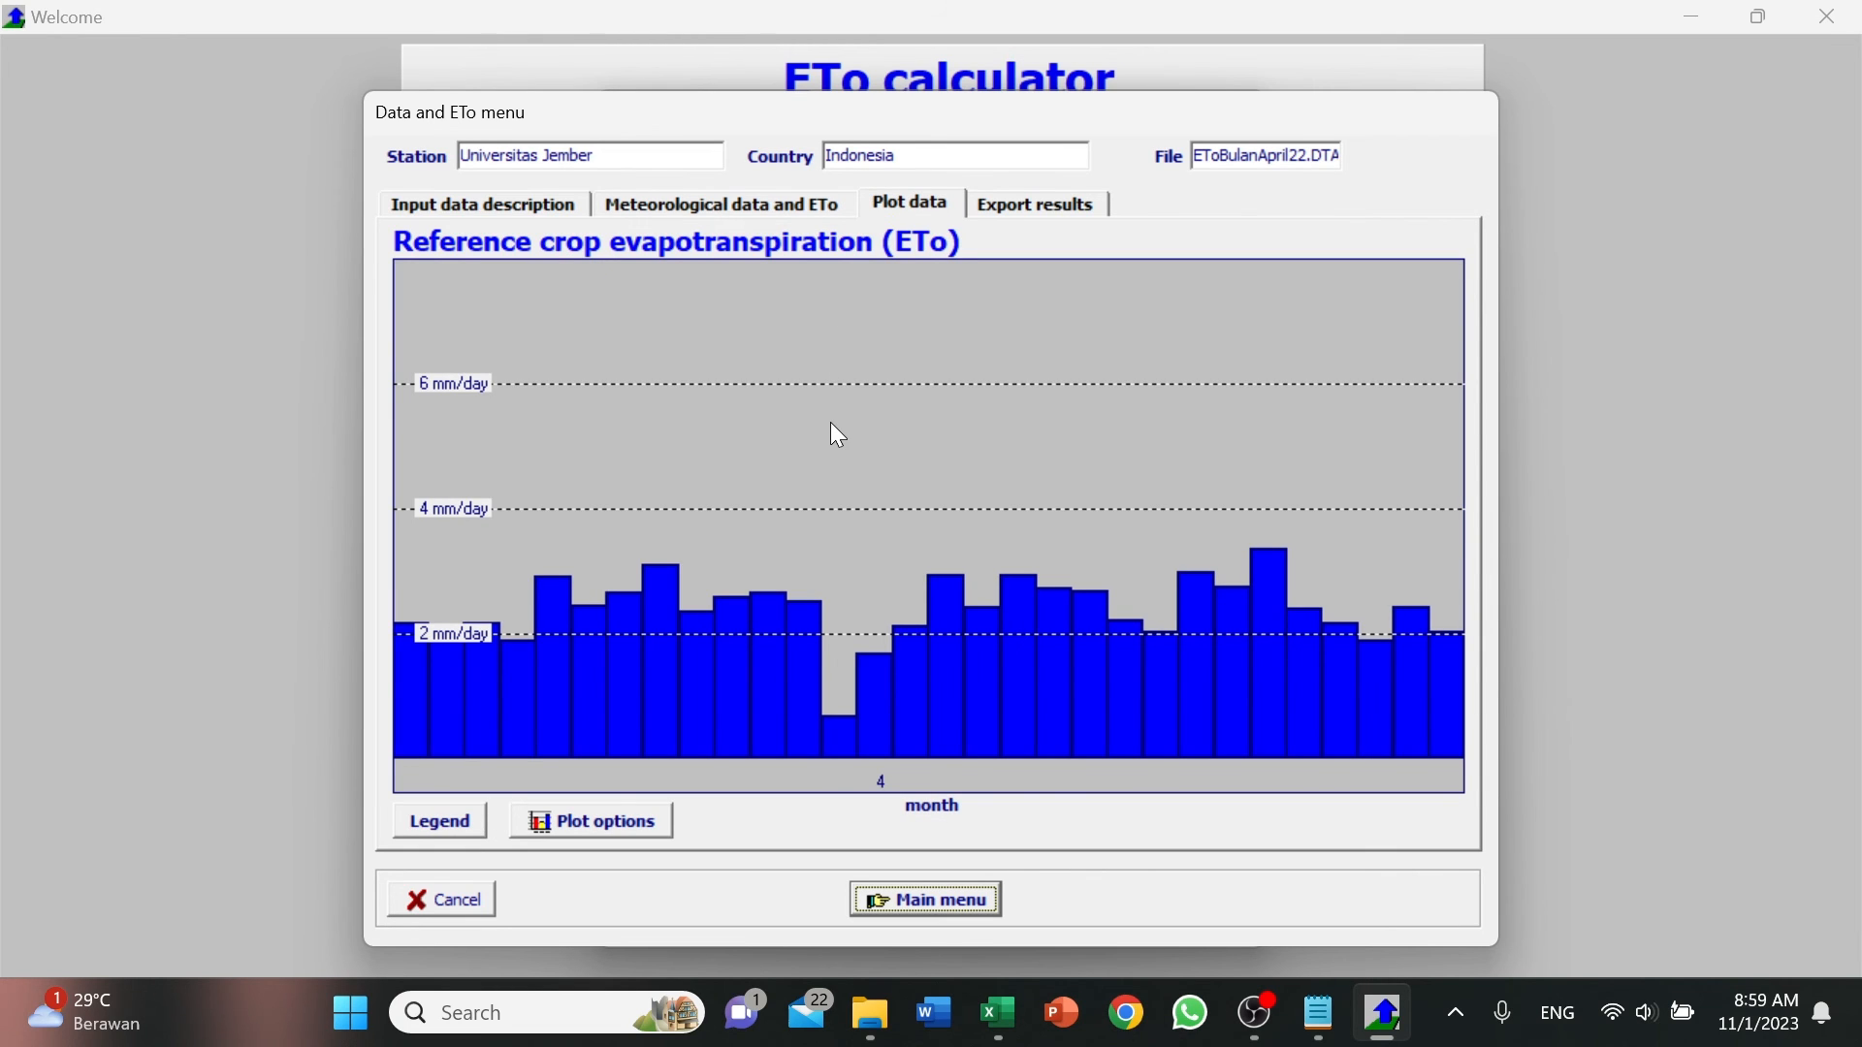
# Export the EToBulanApril22 ETo and temperature climate files to the REPORT folder.
pyautogui.click(1030, 205)
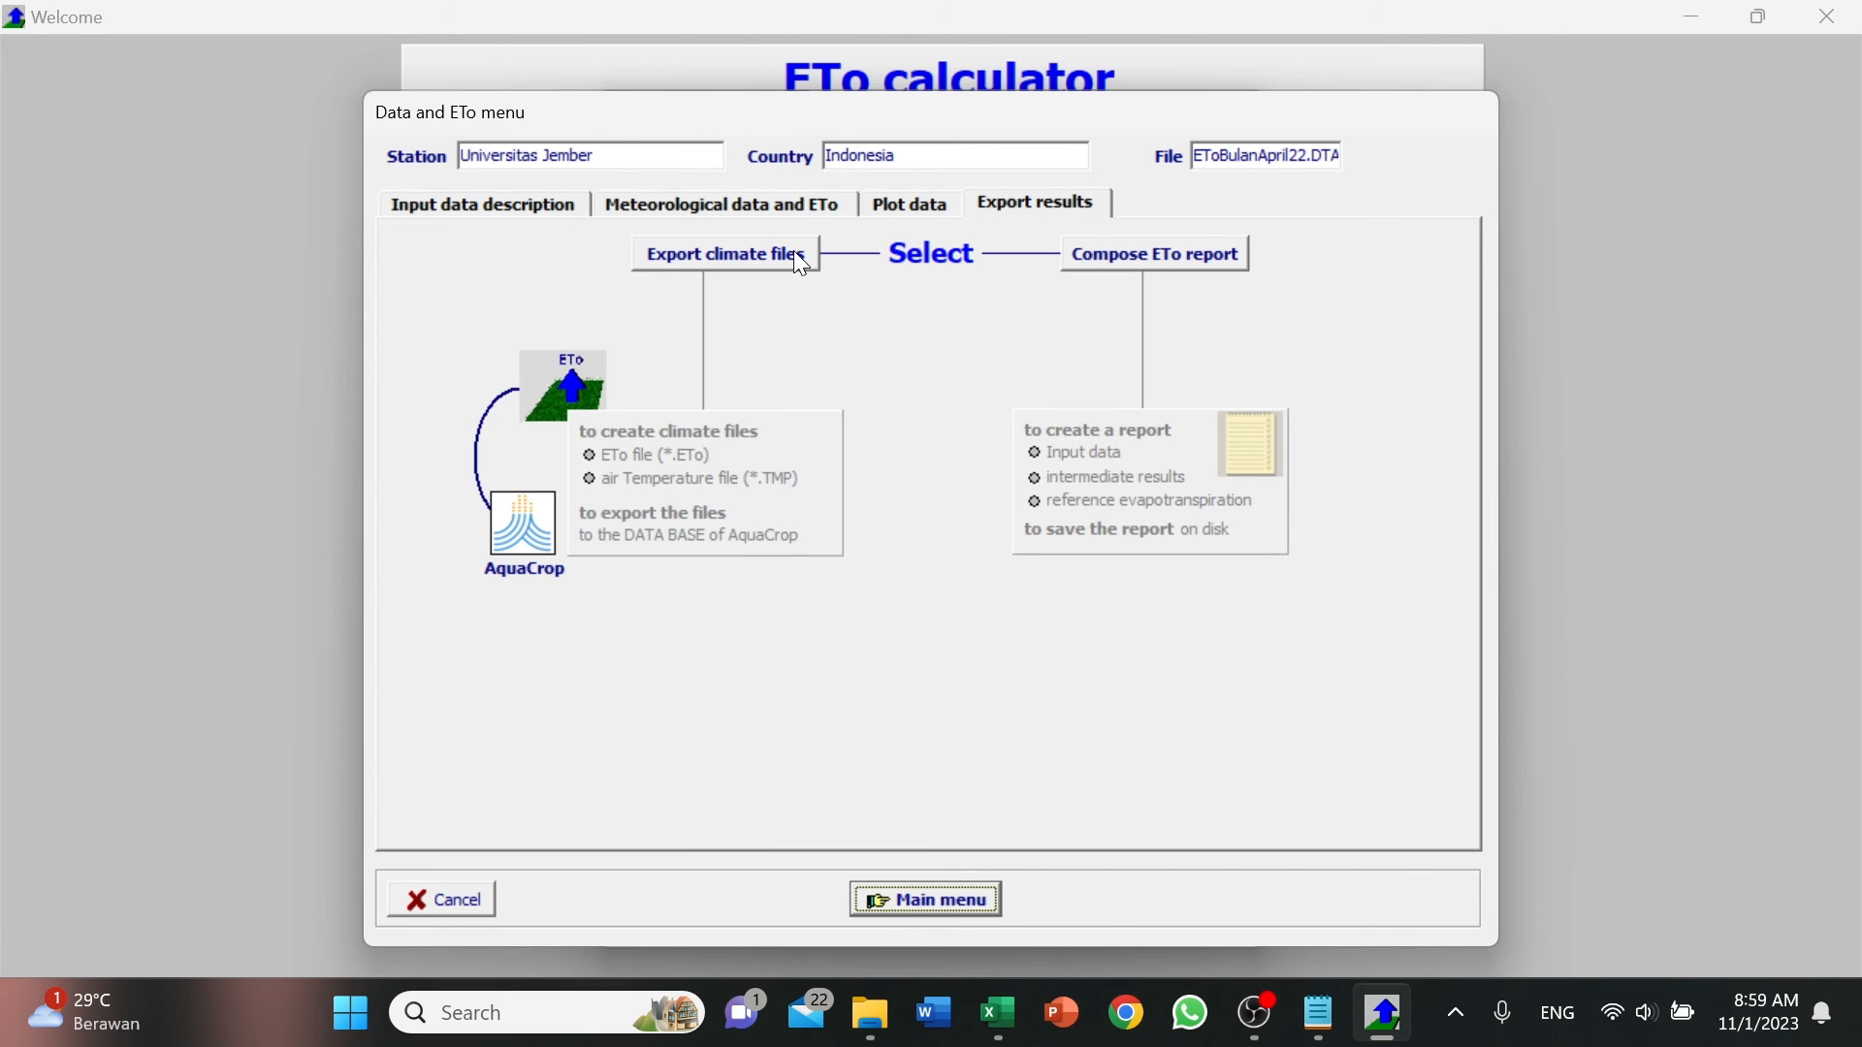
pyautogui.click(691, 260)
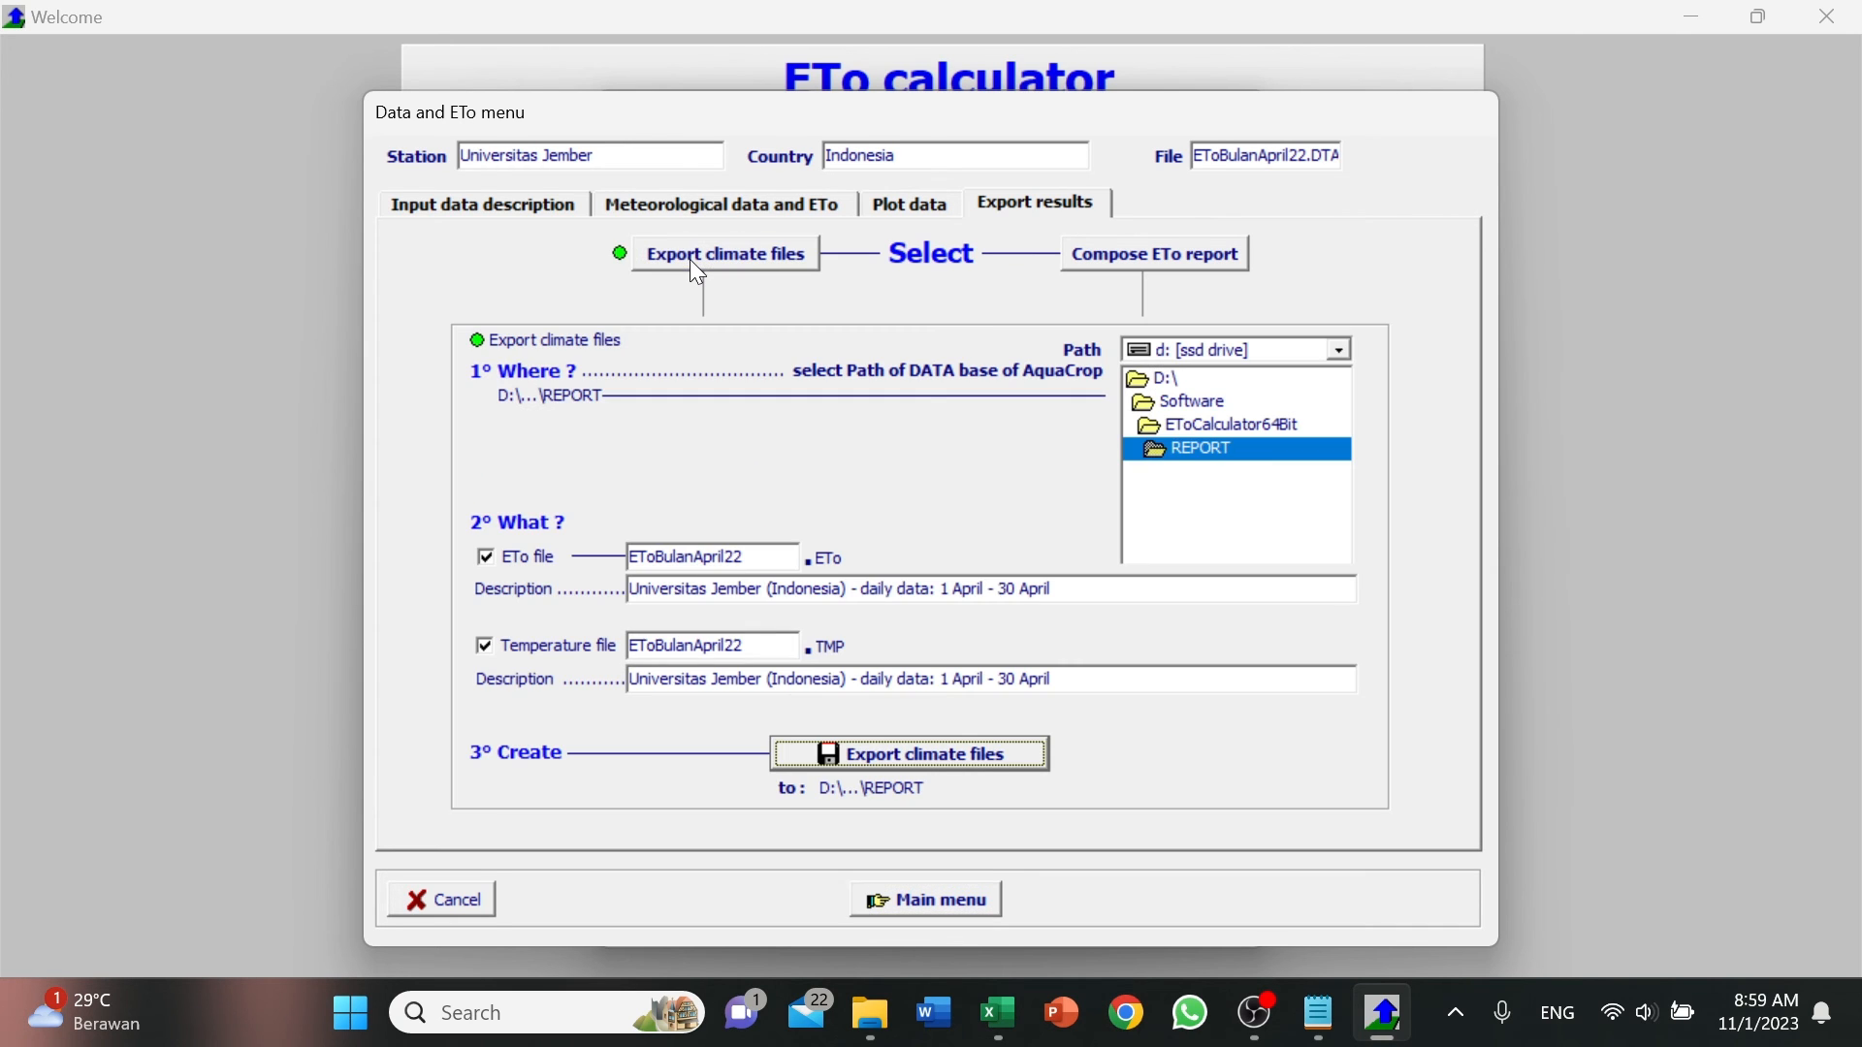
pyautogui.click(1194, 442)
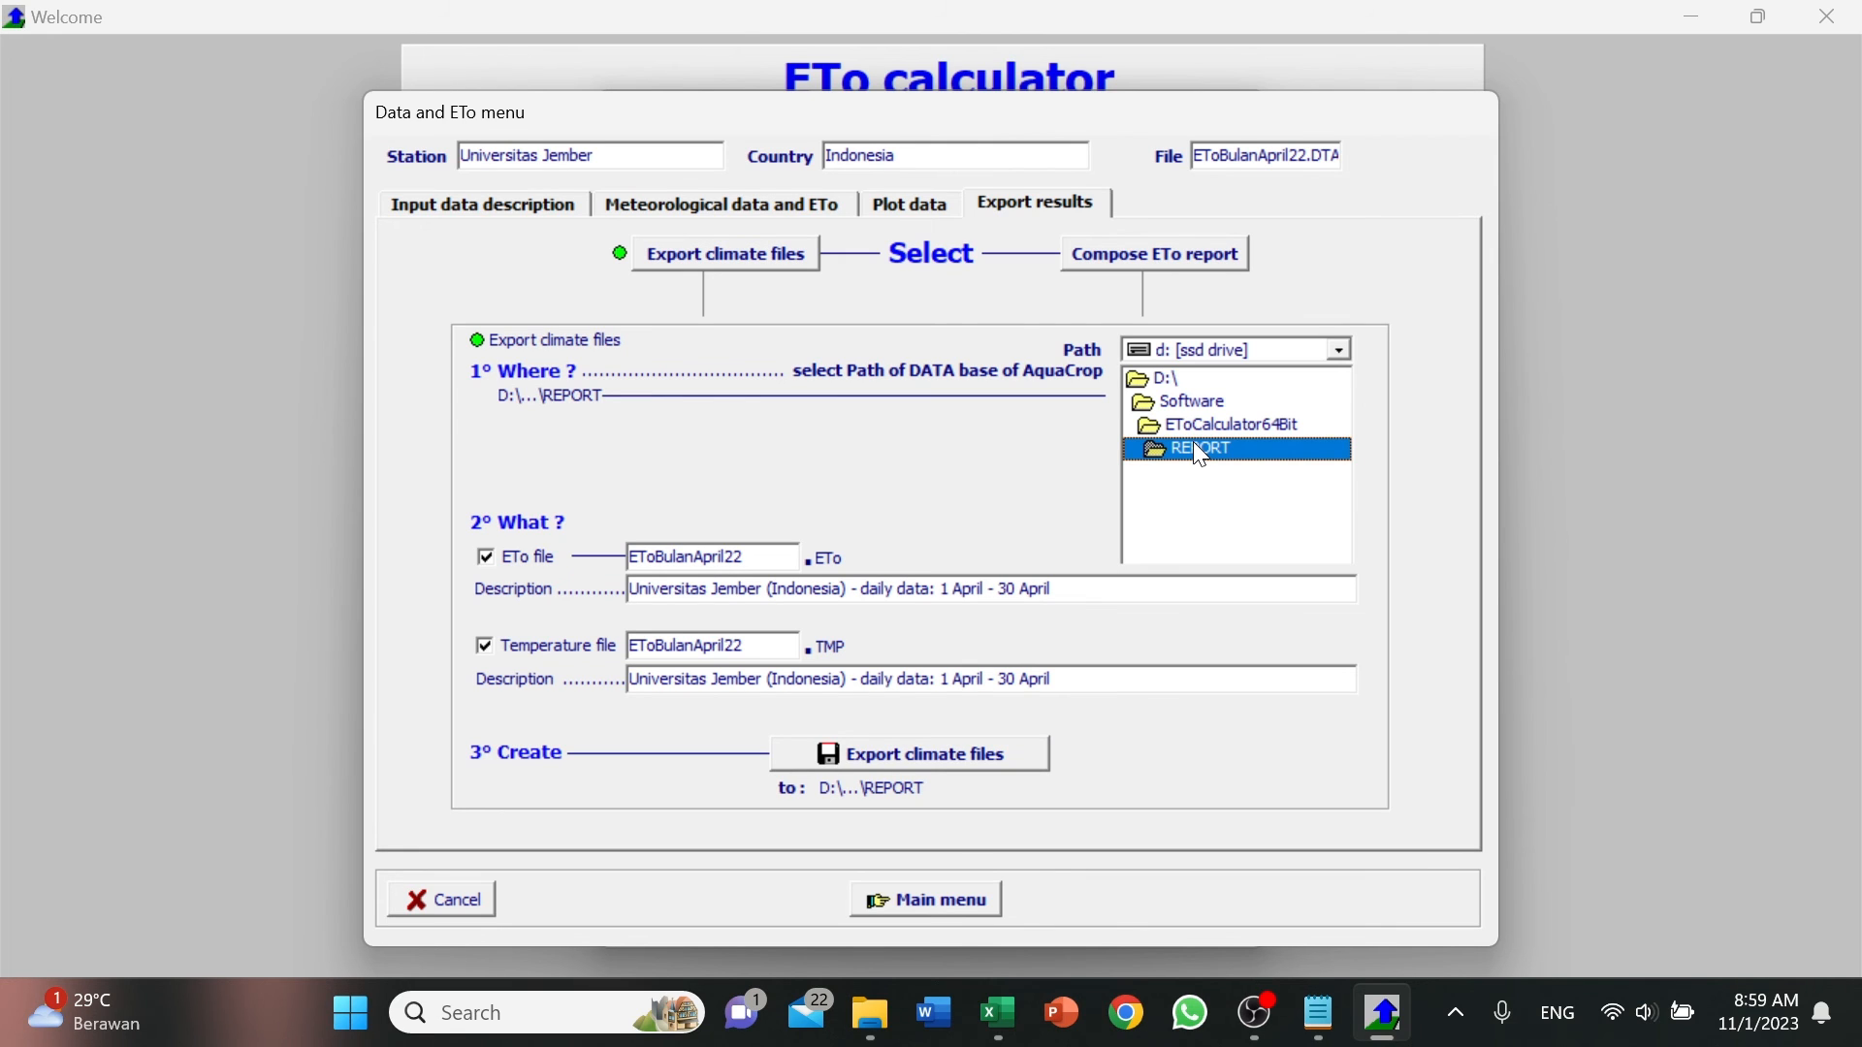
pyautogui.click(996, 774)
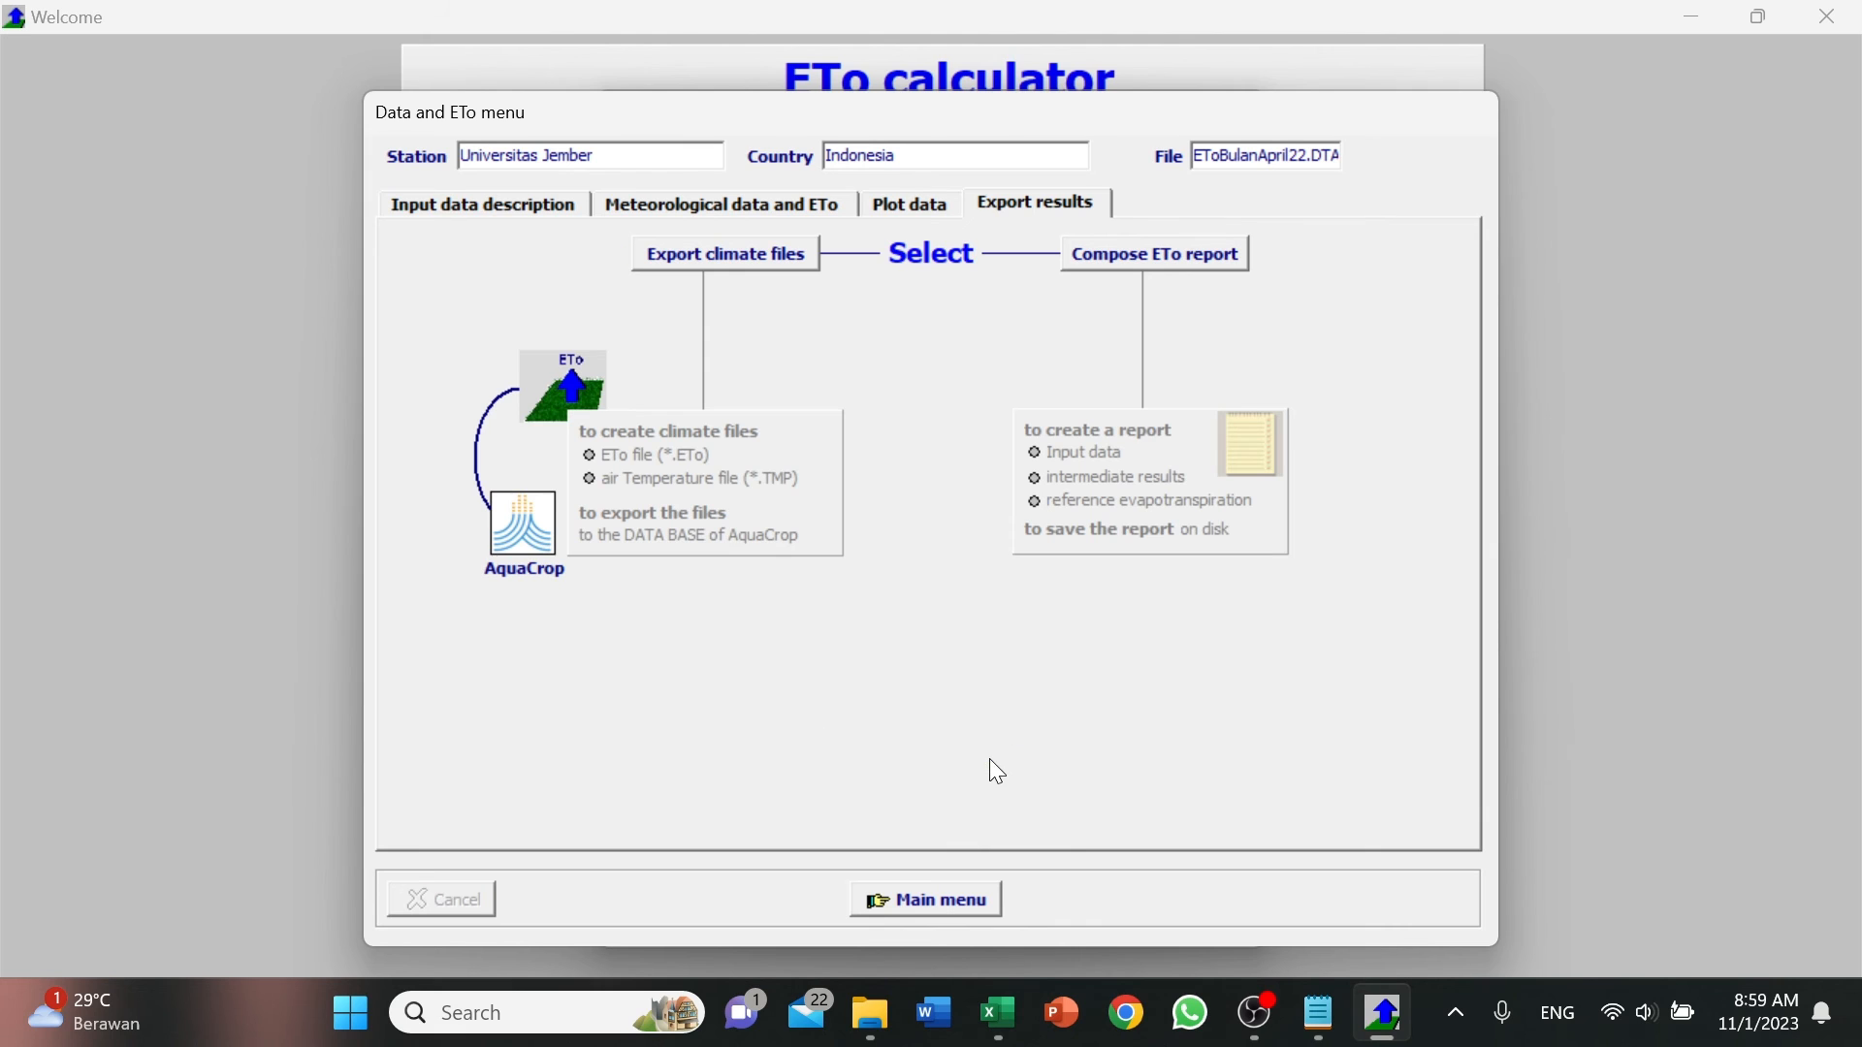
# Compose the ETo report, save it as EToBulanApril22 in the REPORT folder and return to the main menu.
pyautogui.click(1153, 262)
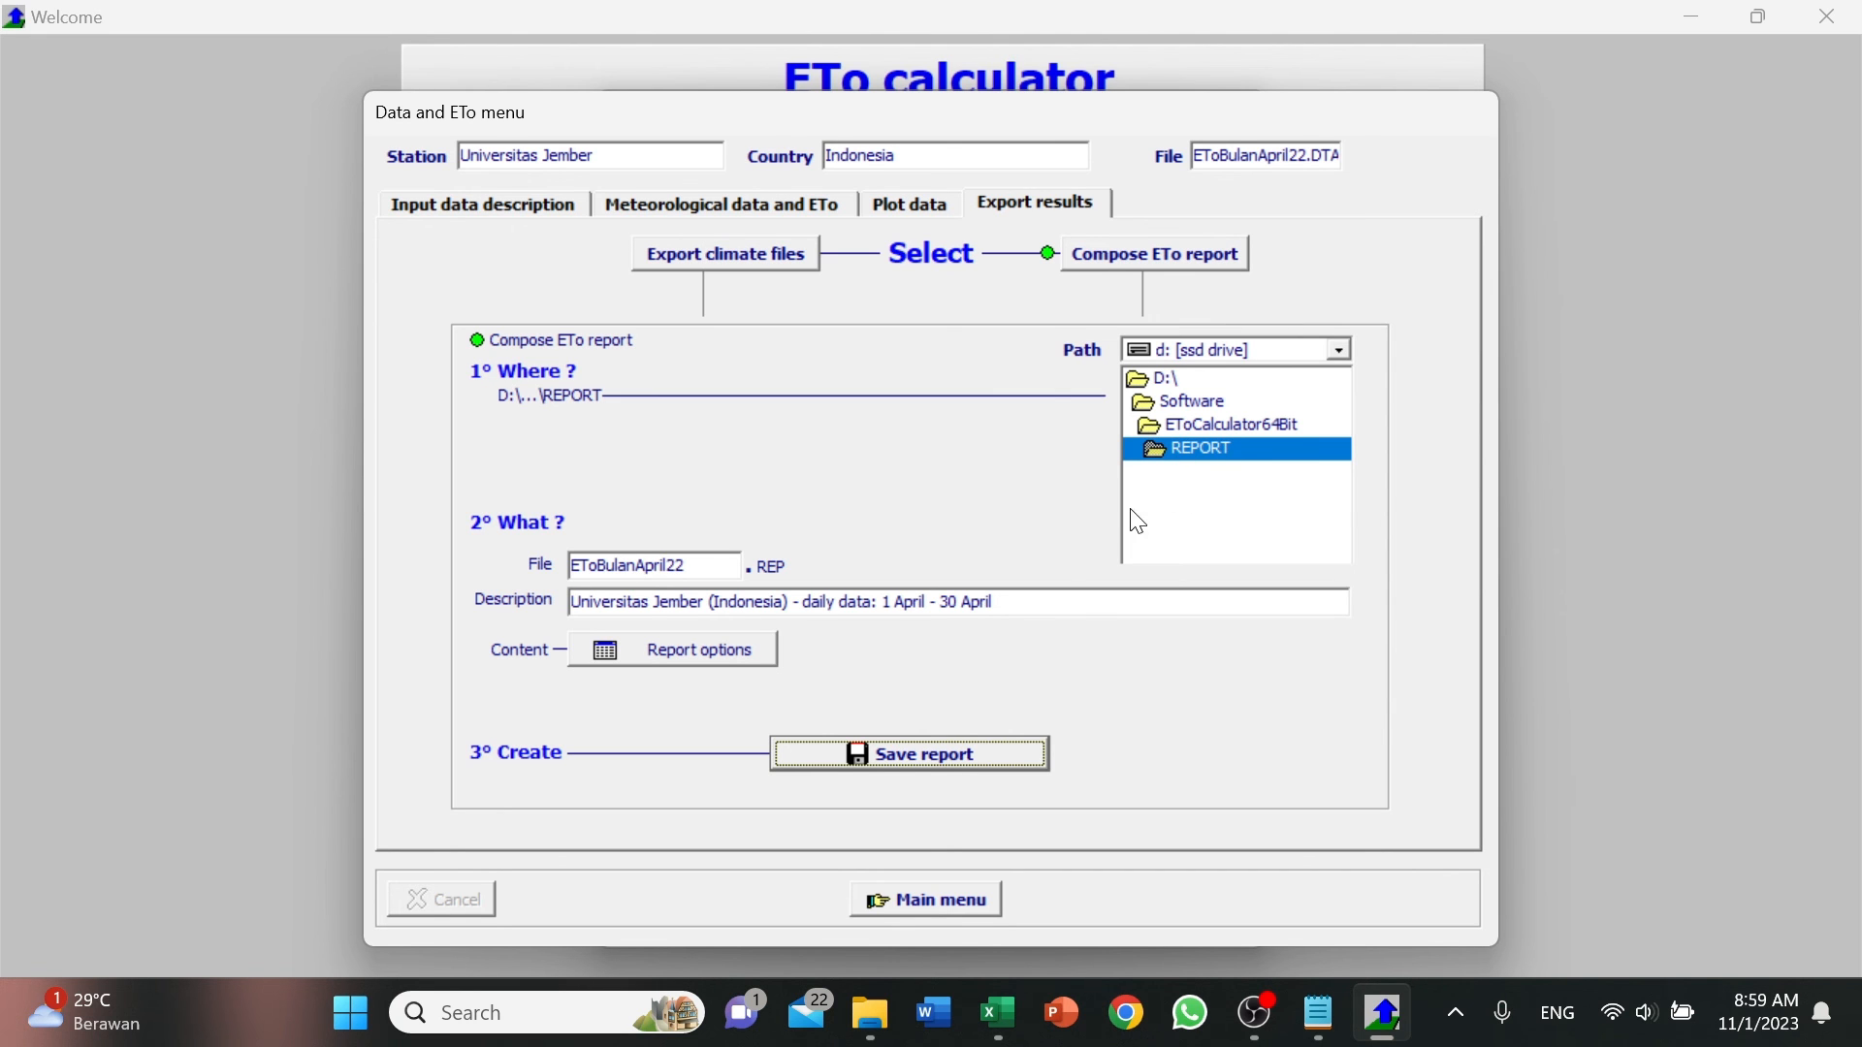
pyautogui.click(989, 757)
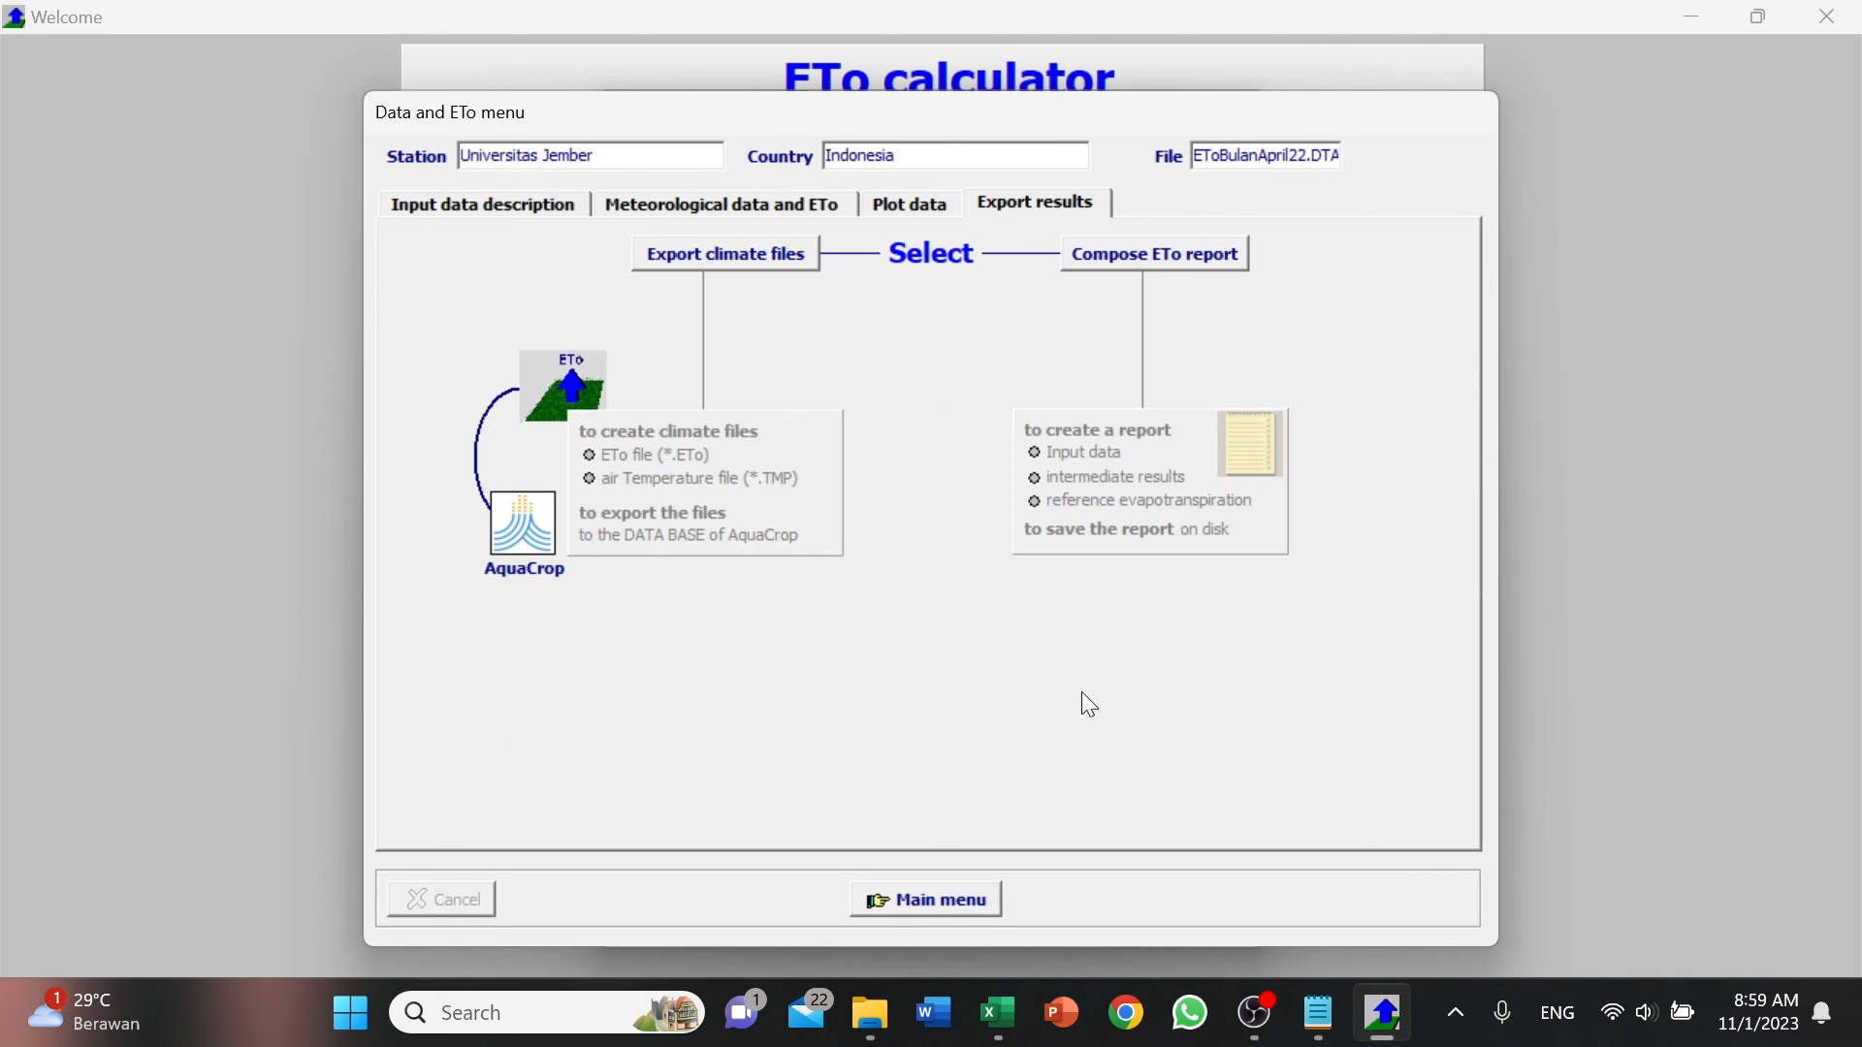
pyautogui.click(931, 898)
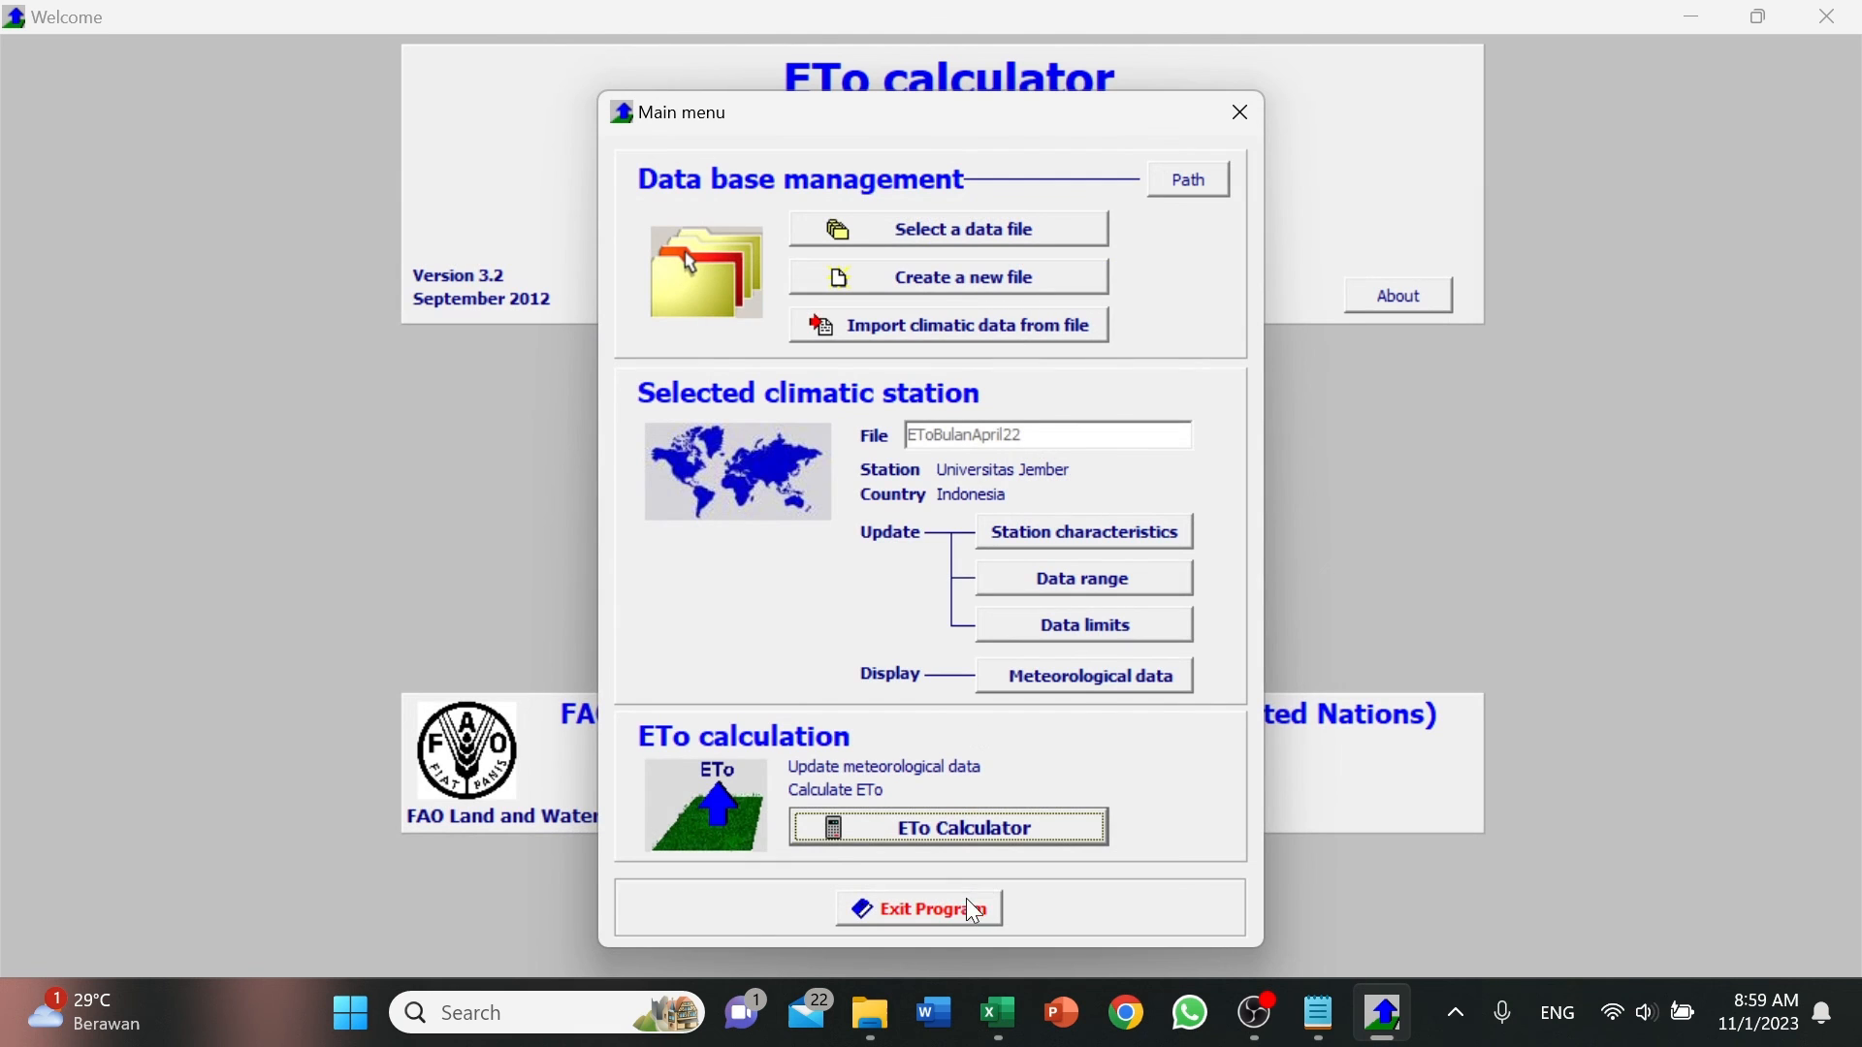
# Exit the ETo calculator and return to the EToCalculator64Bit folder in File Explorer.
pyautogui.click(975, 916)
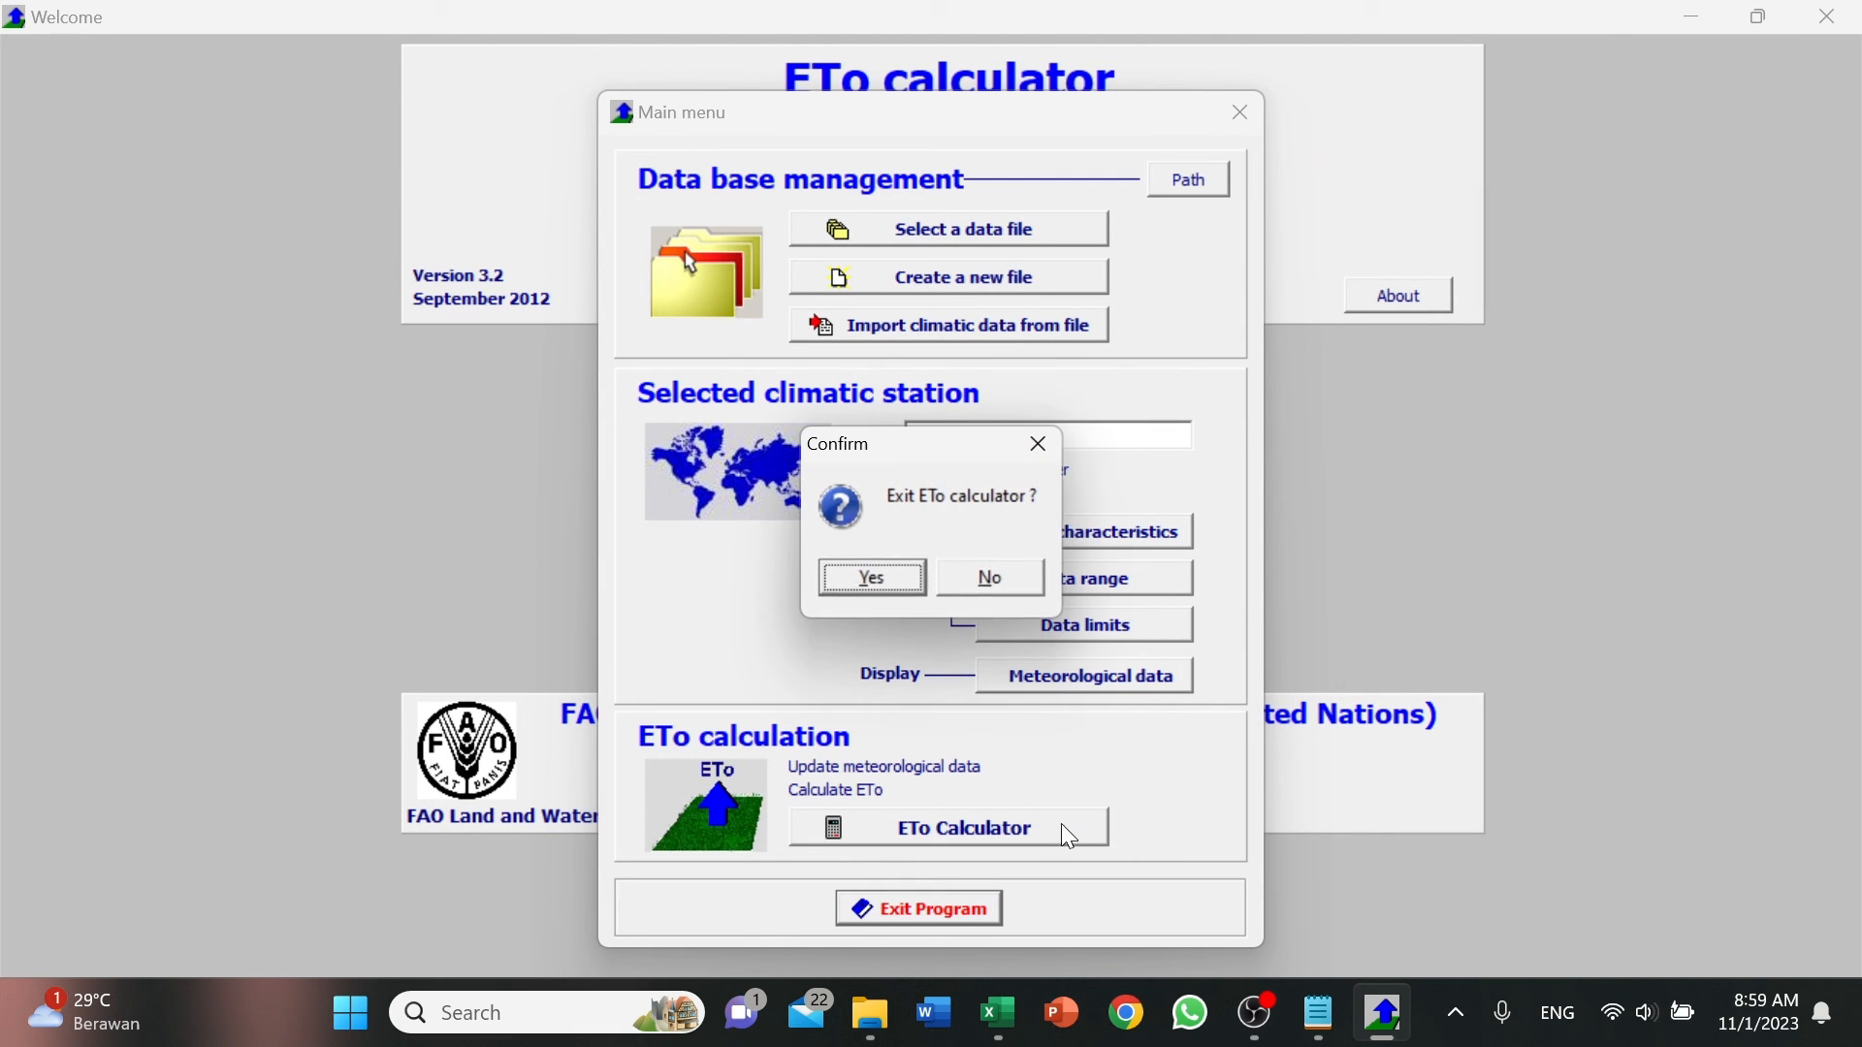
pyautogui.click(886, 584)
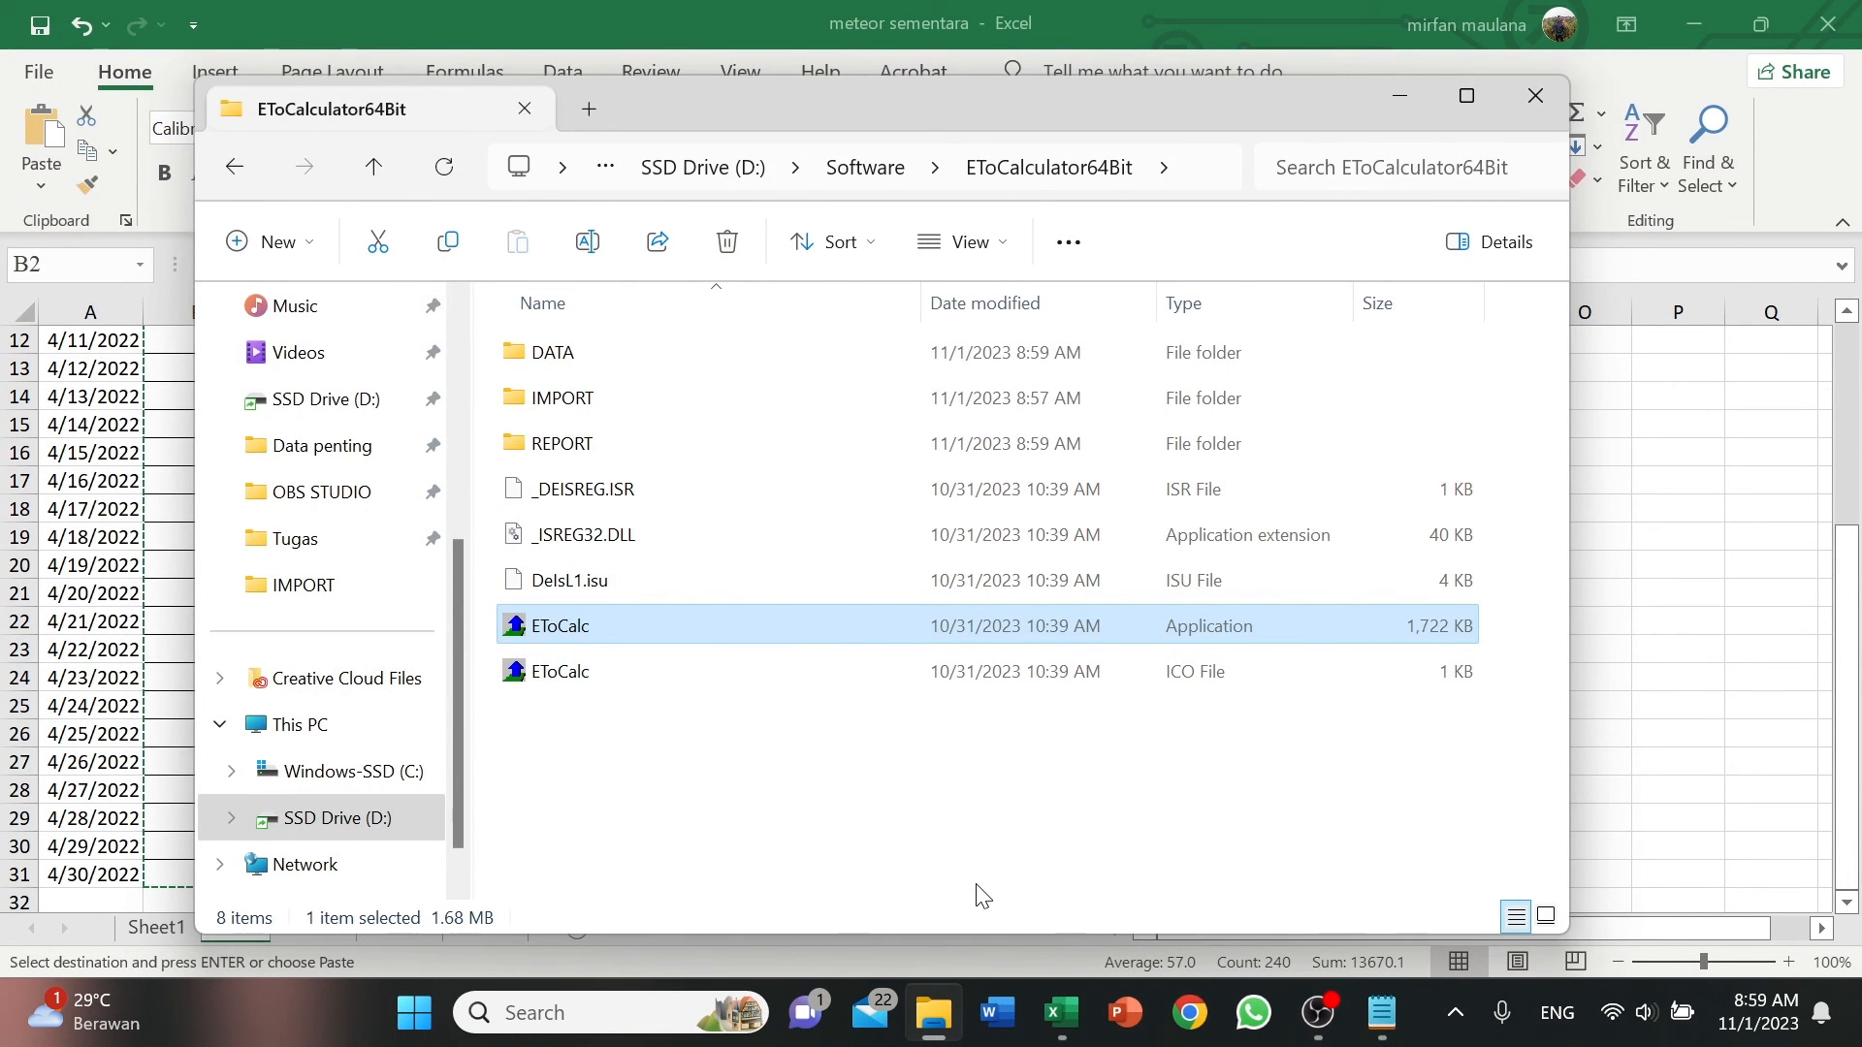
pyautogui.click(947, 836)
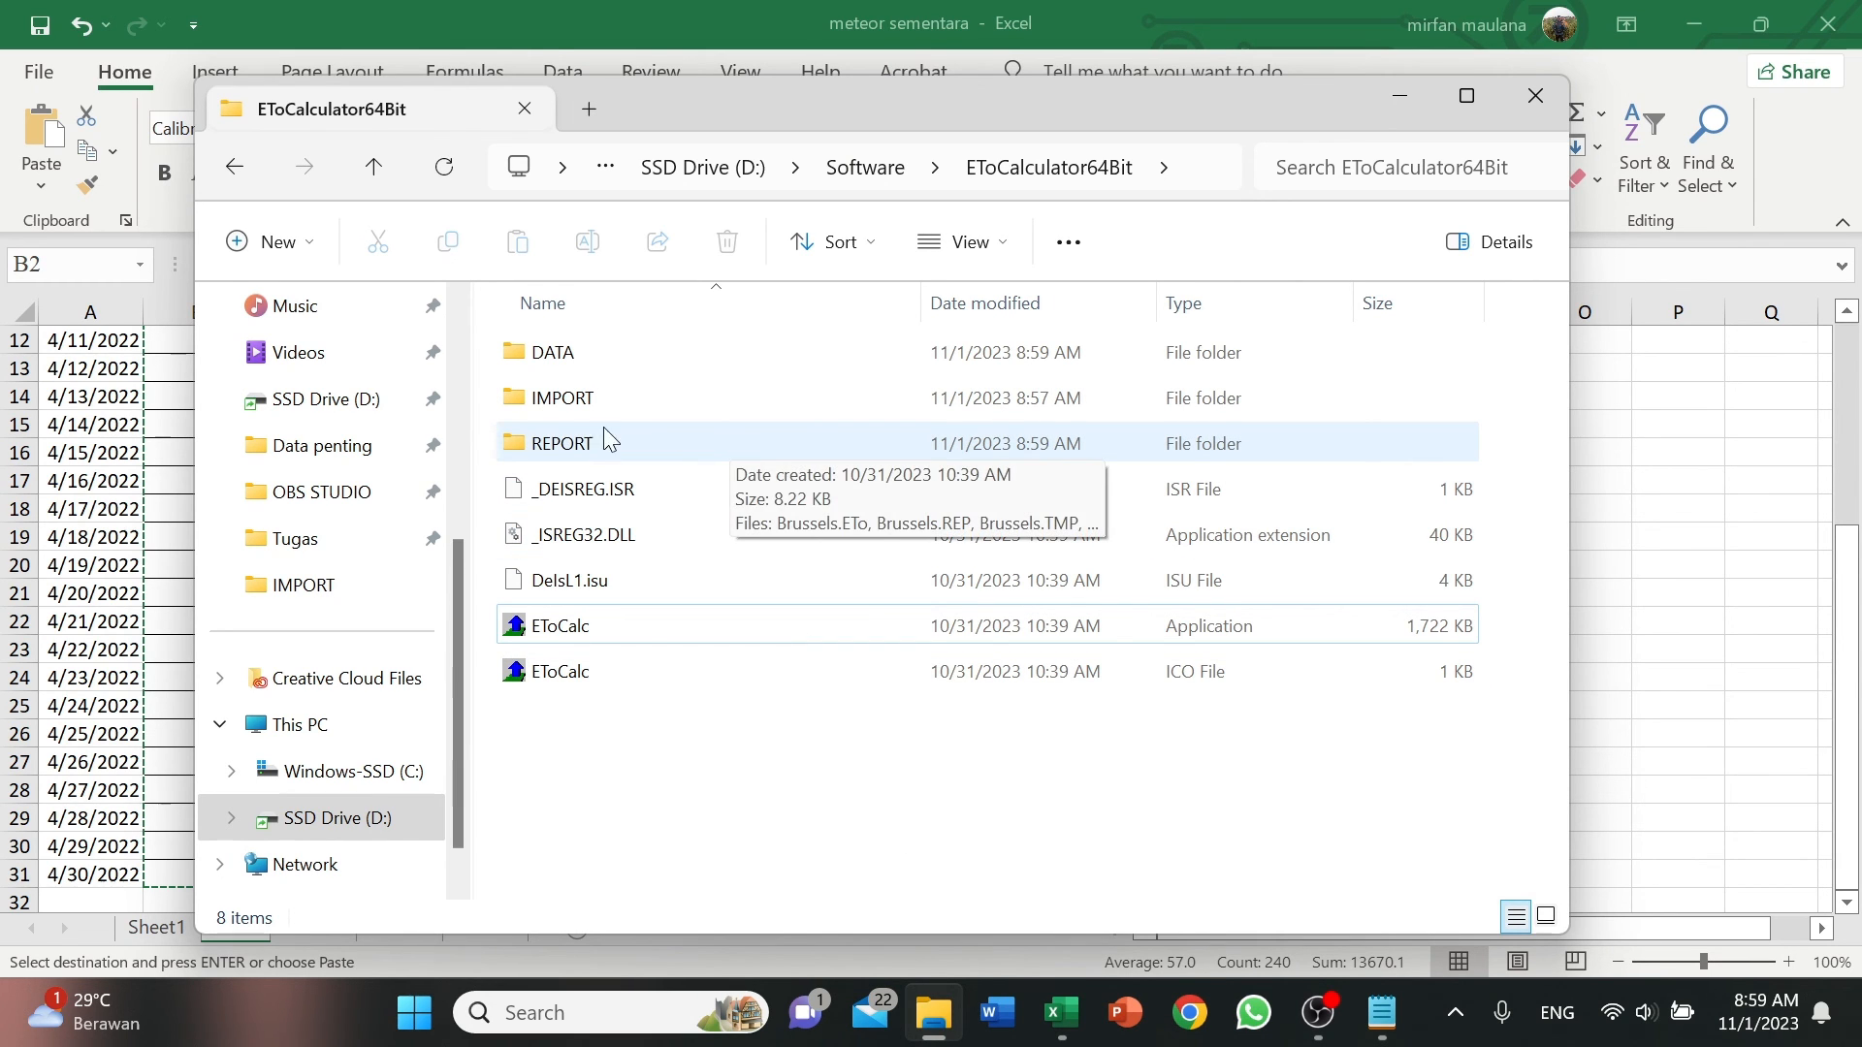
# Open EToBulanApril22.ETo from the REPORT folder in Notepad, using it just once, and view the average ETo list.
pyautogui.doubleClick(683, 438)
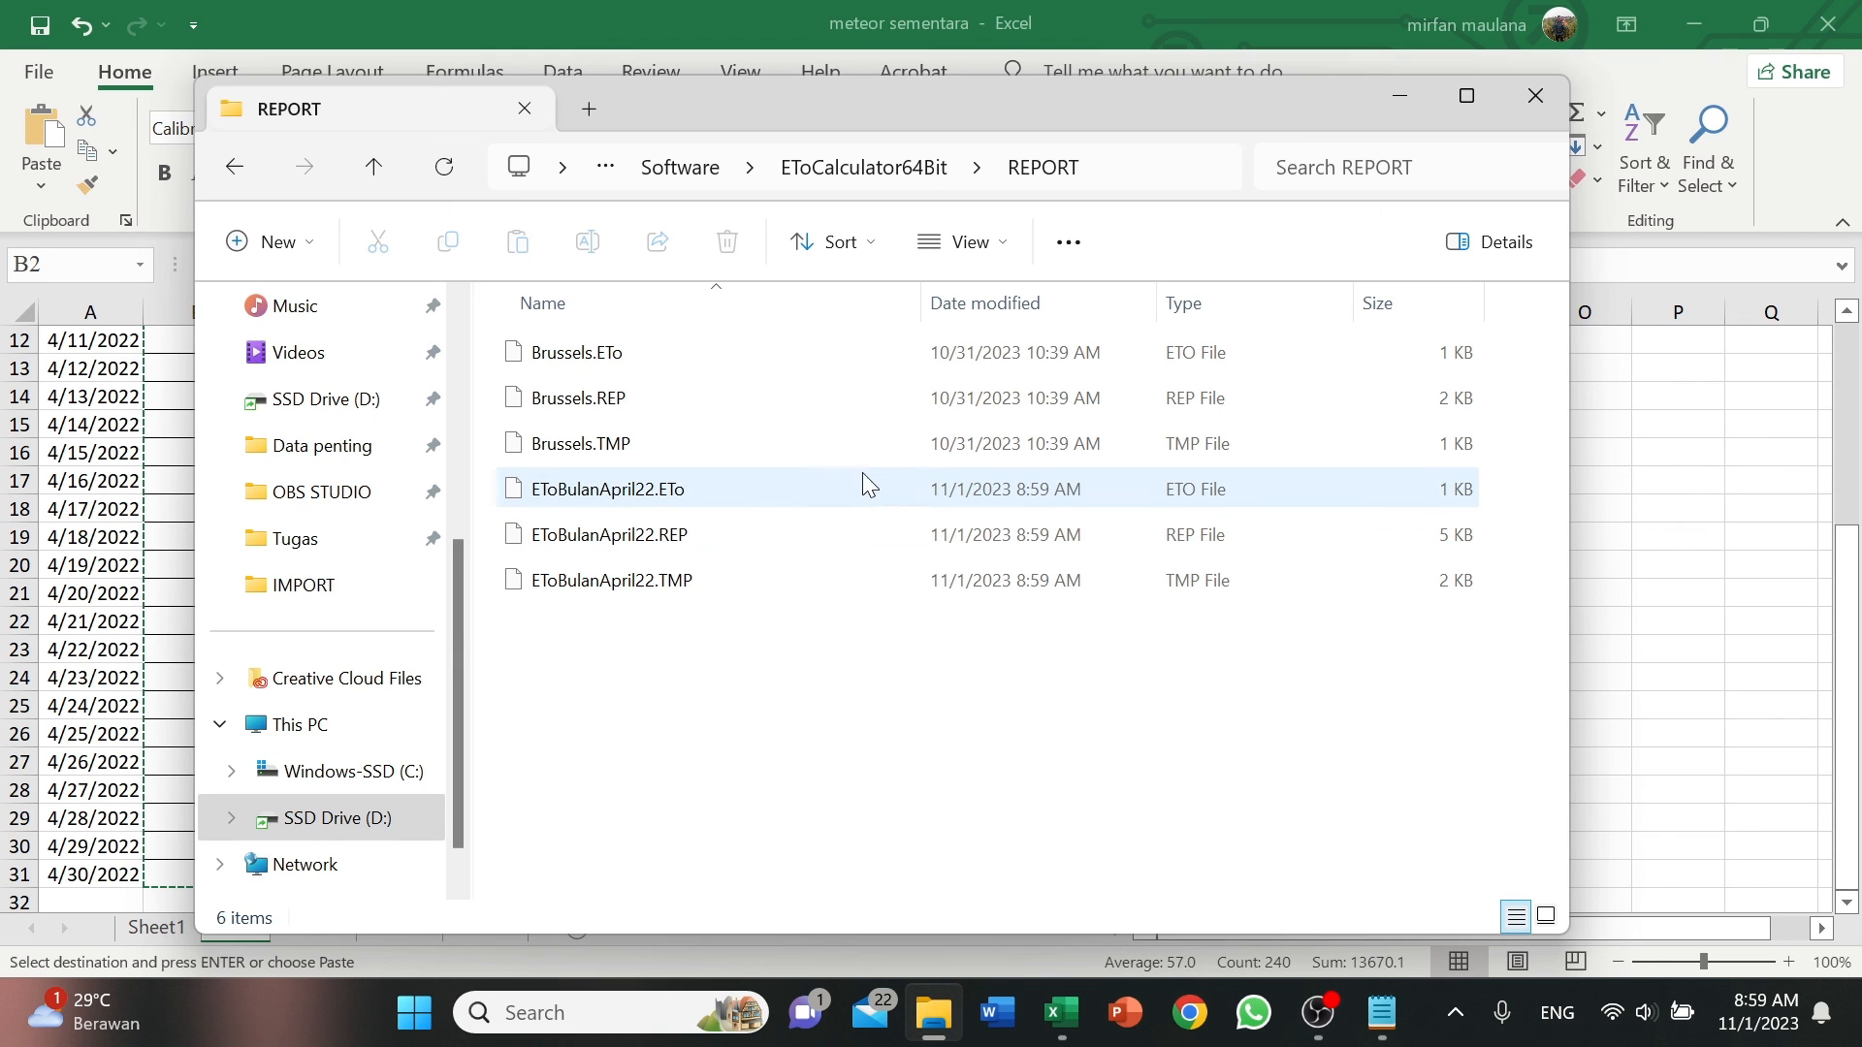
pyautogui.click(744, 491)
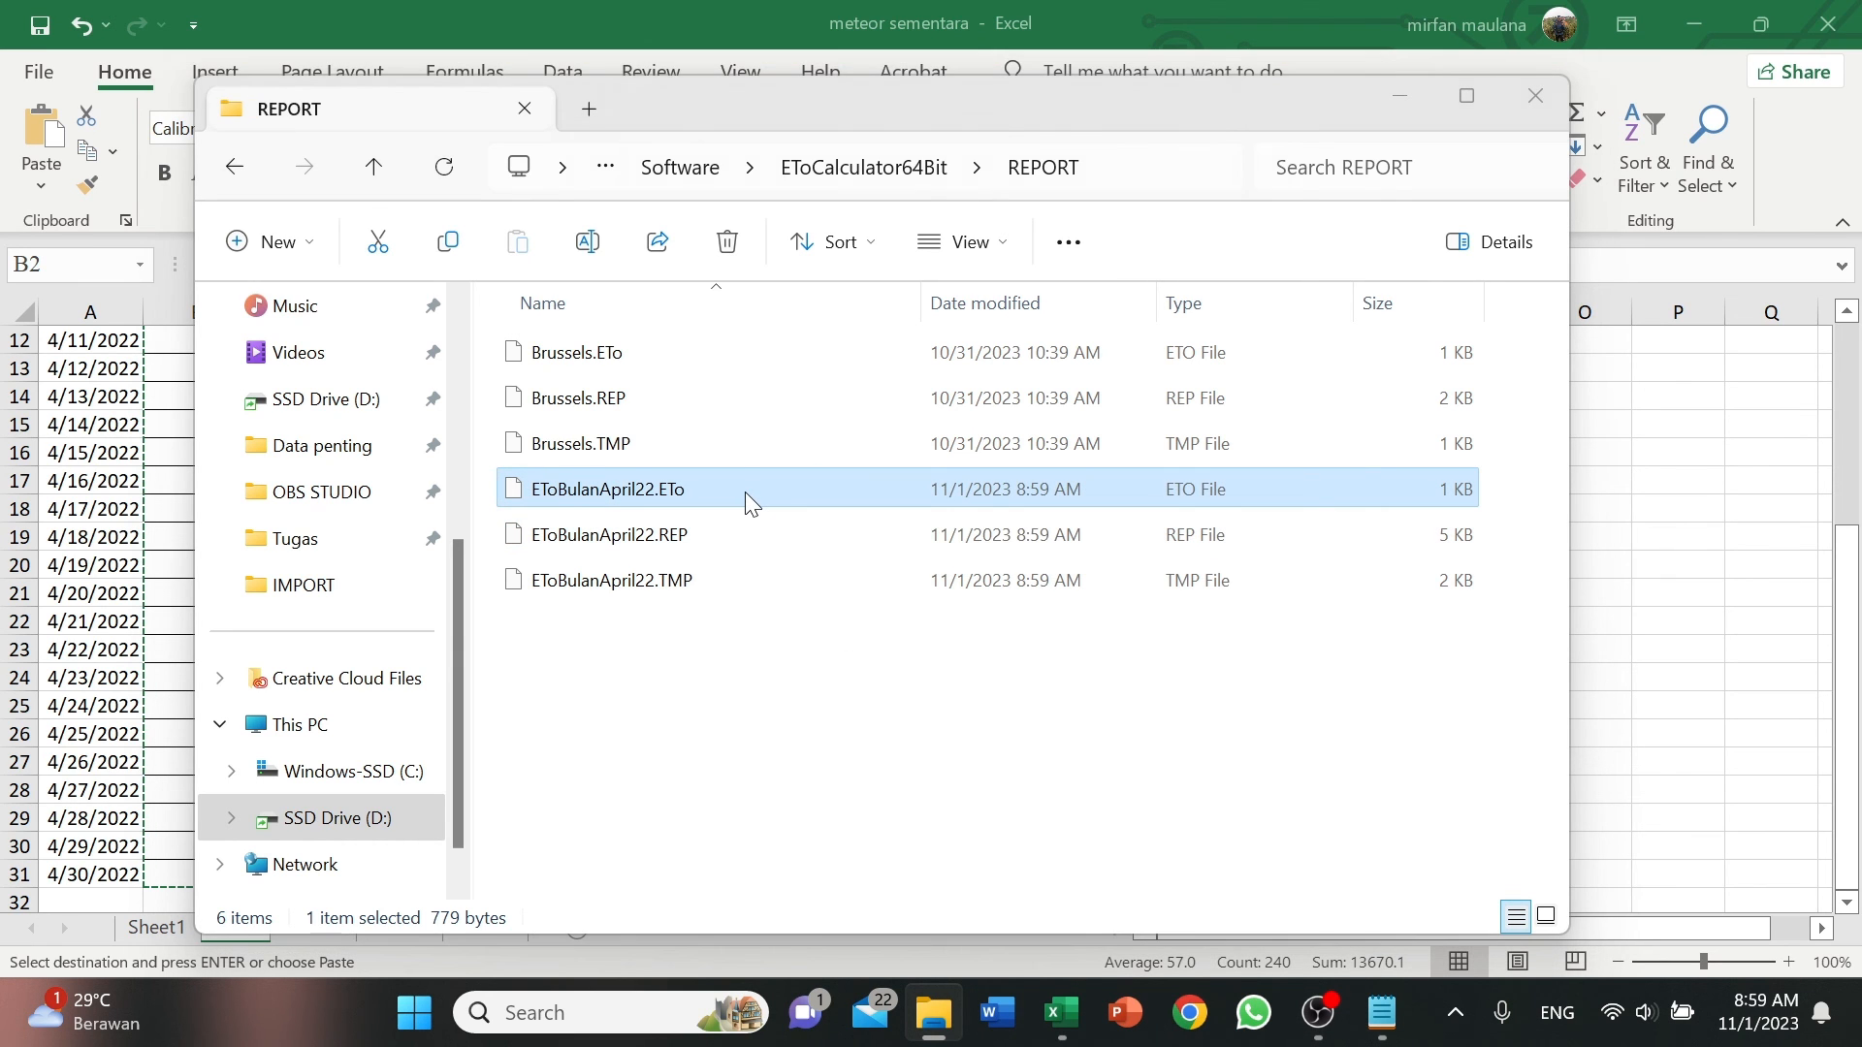
pyautogui.doubleClick(745, 492)
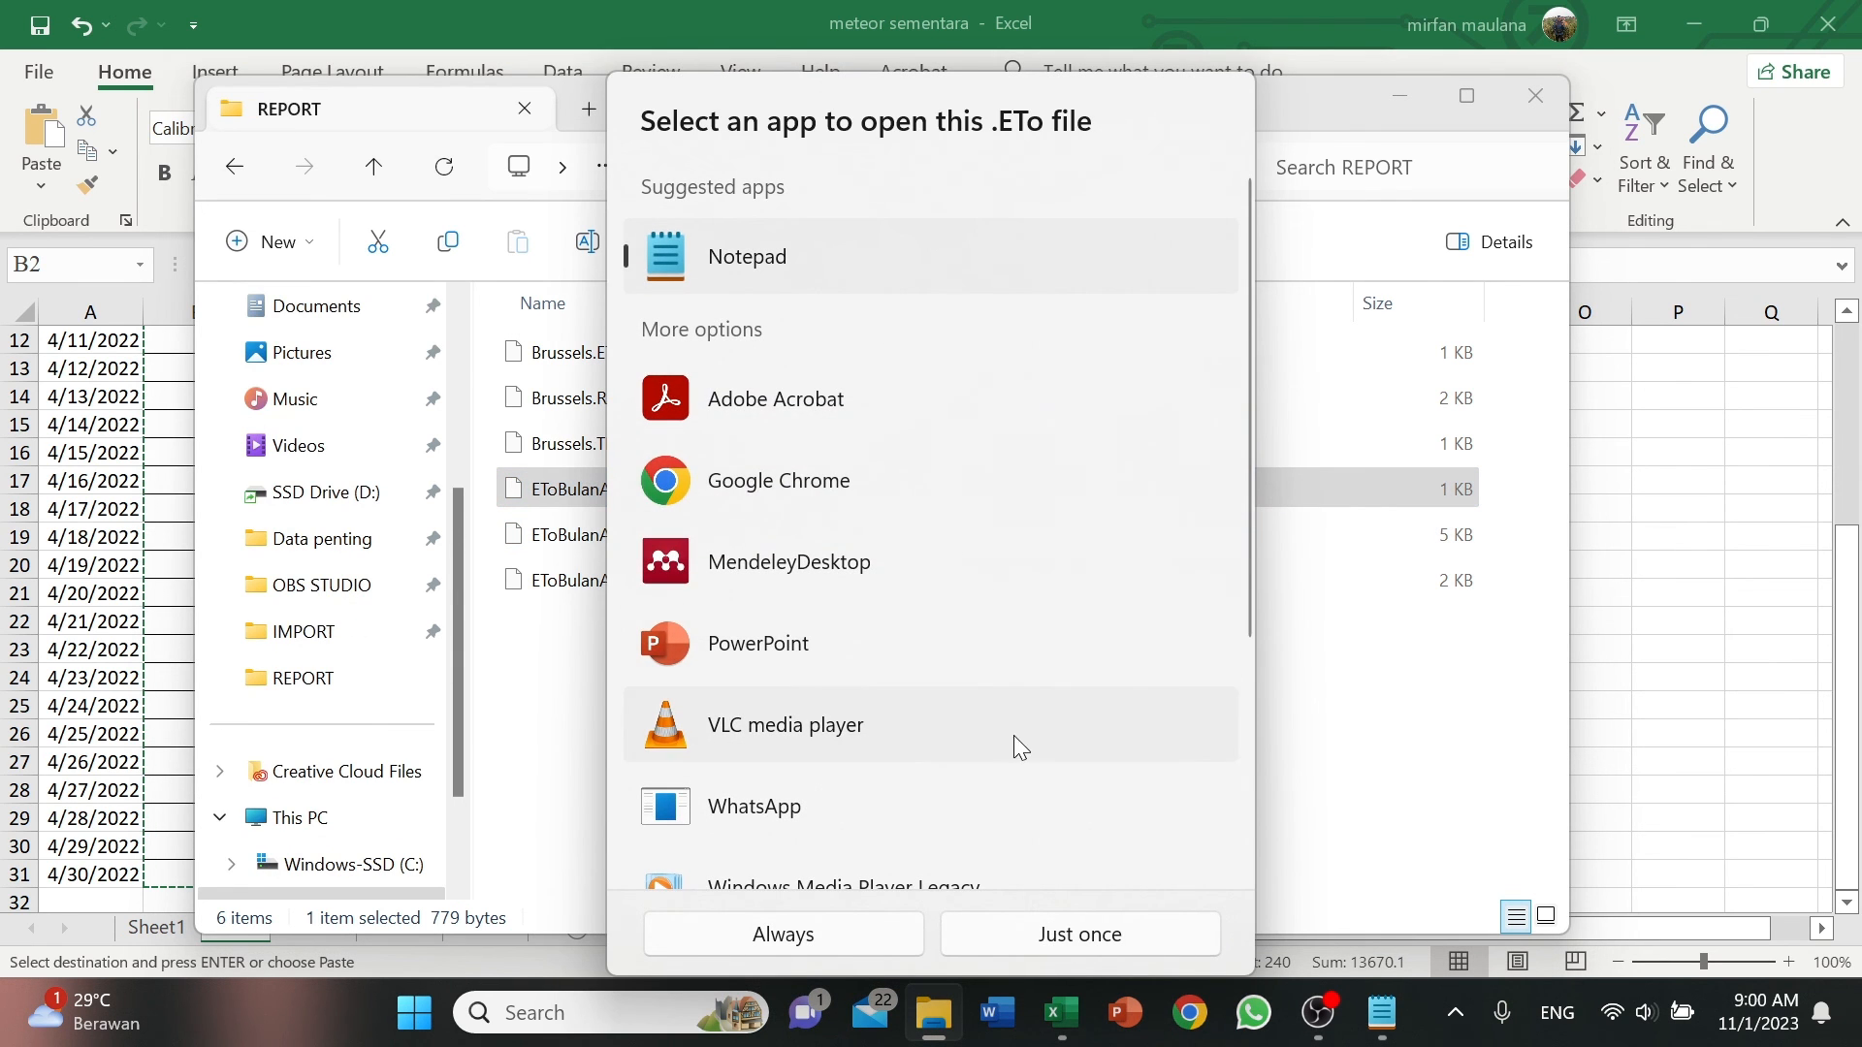
pyautogui.click(1090, 944)
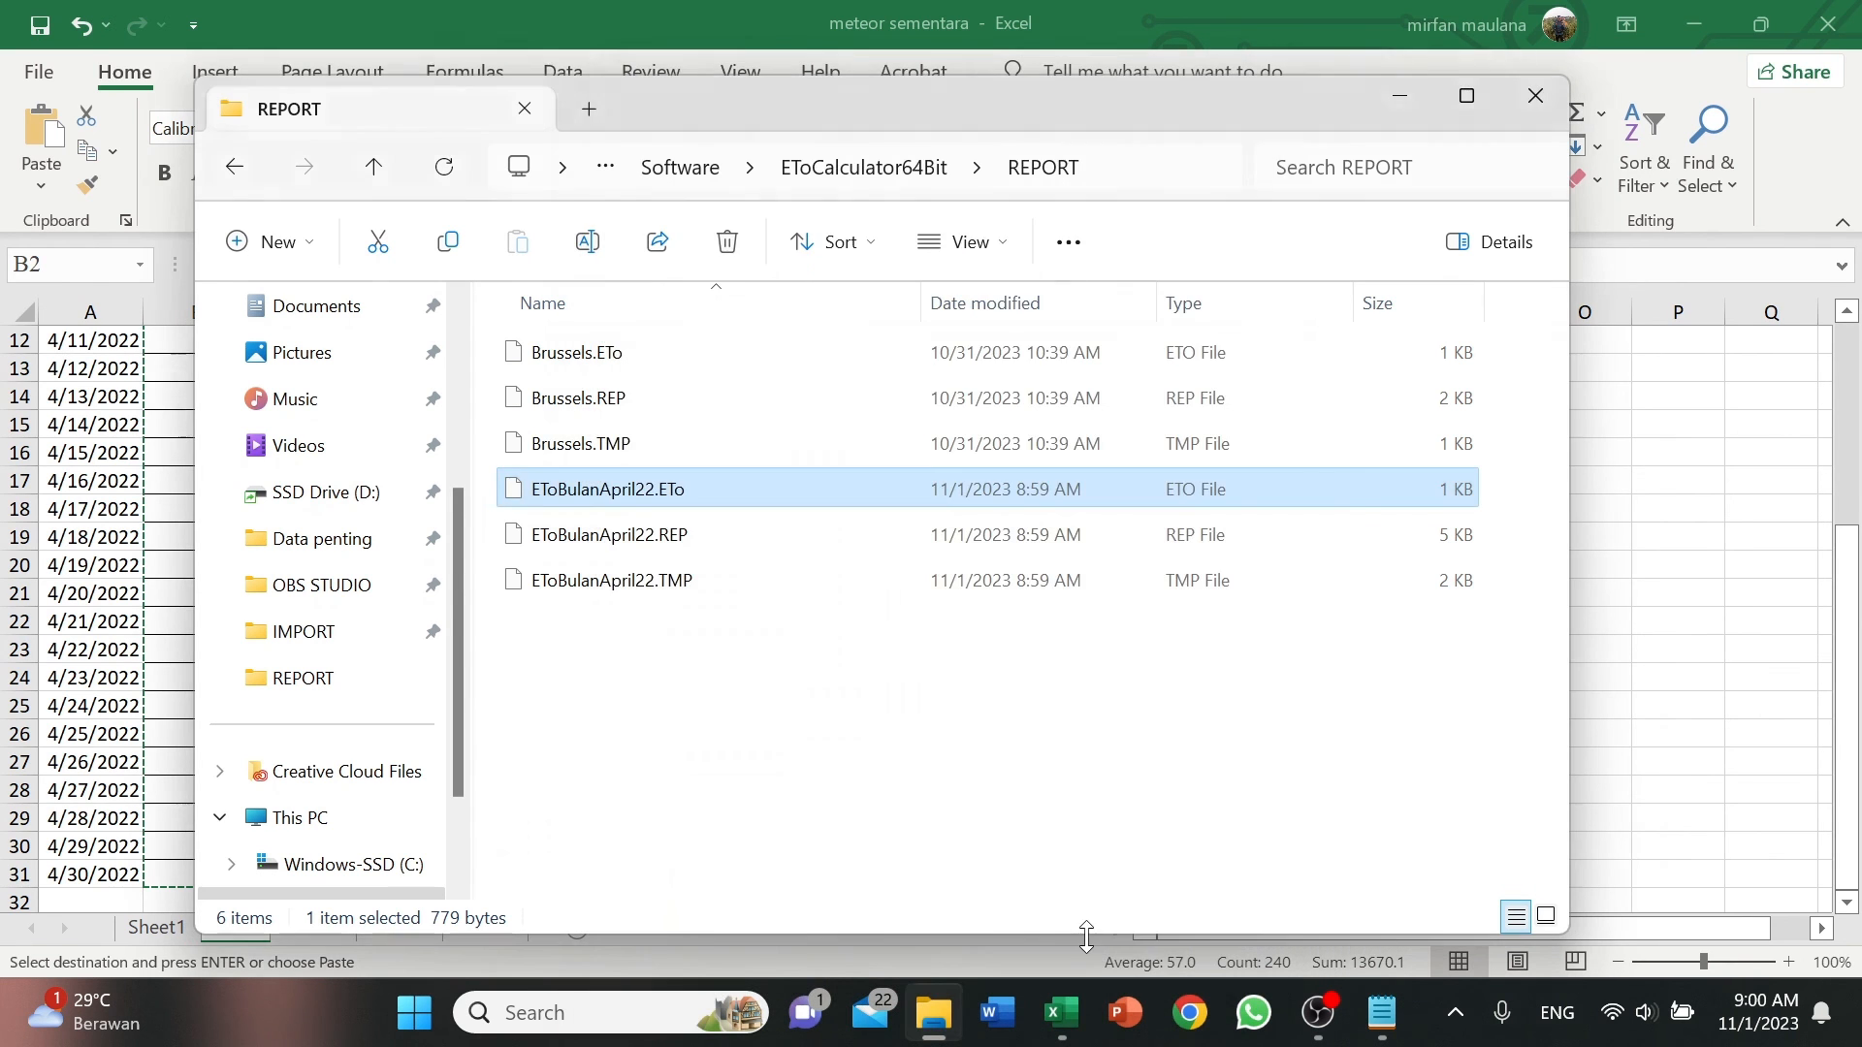
pyautogui.scroll(-6, 707, 728)
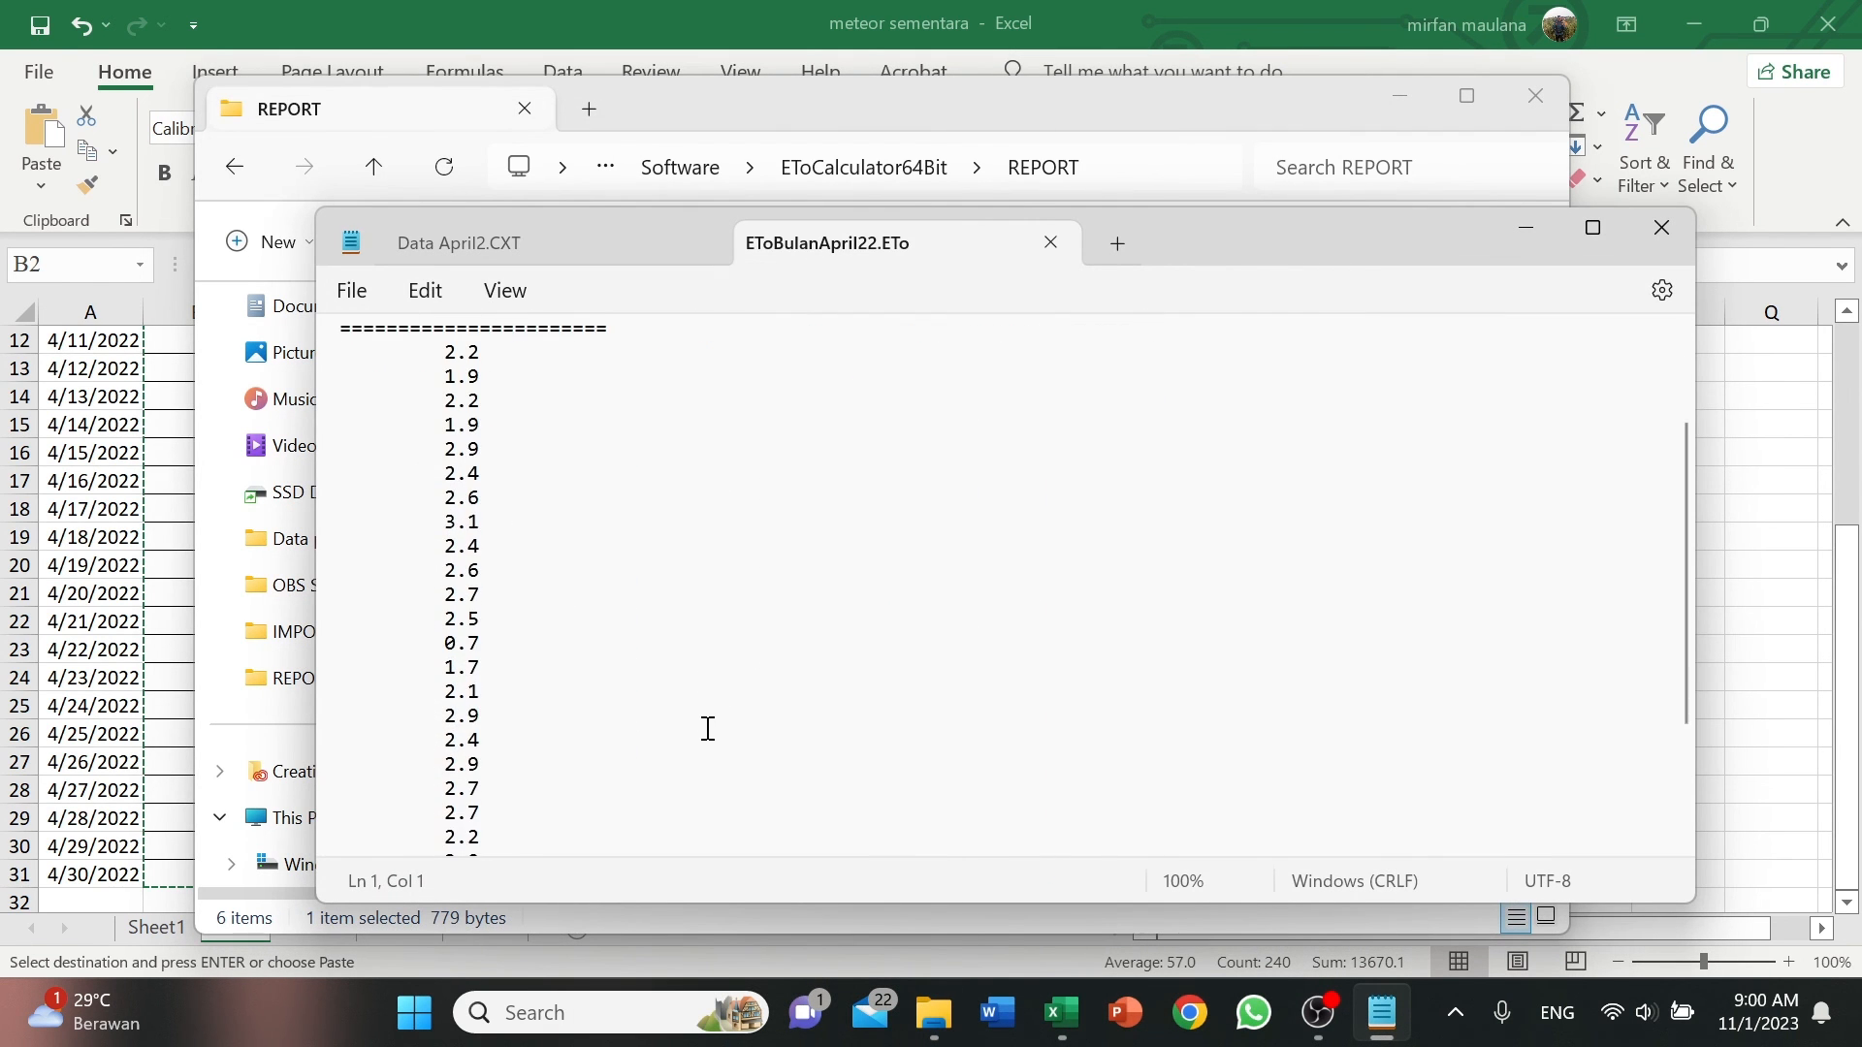
pyautogui.scroll(5, 720, 732)
pyautogui.scroll(1, 679, 698)
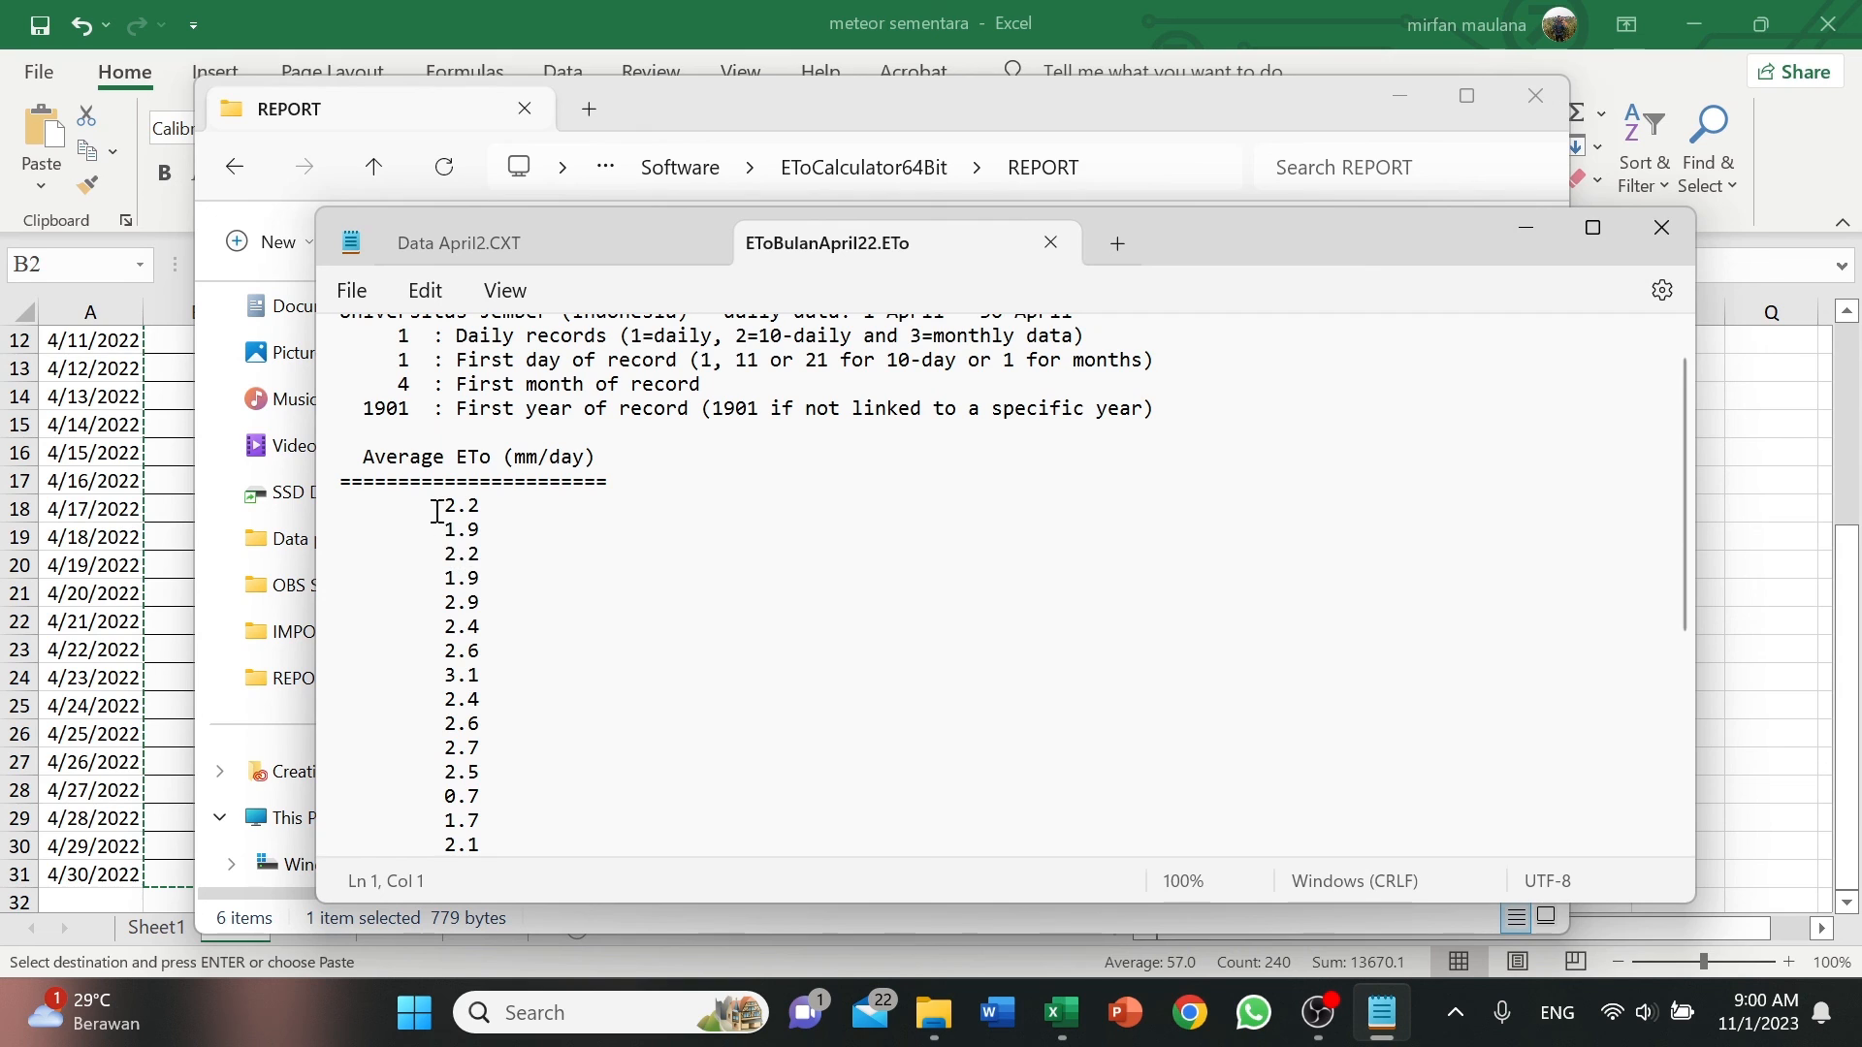
# Copy all the daily average ETo values and paste them into the Coba sheet in Excel from cell J2 down.
pyautogui.moveTo(436, 505); pyautogui.dragTo(649, 905)
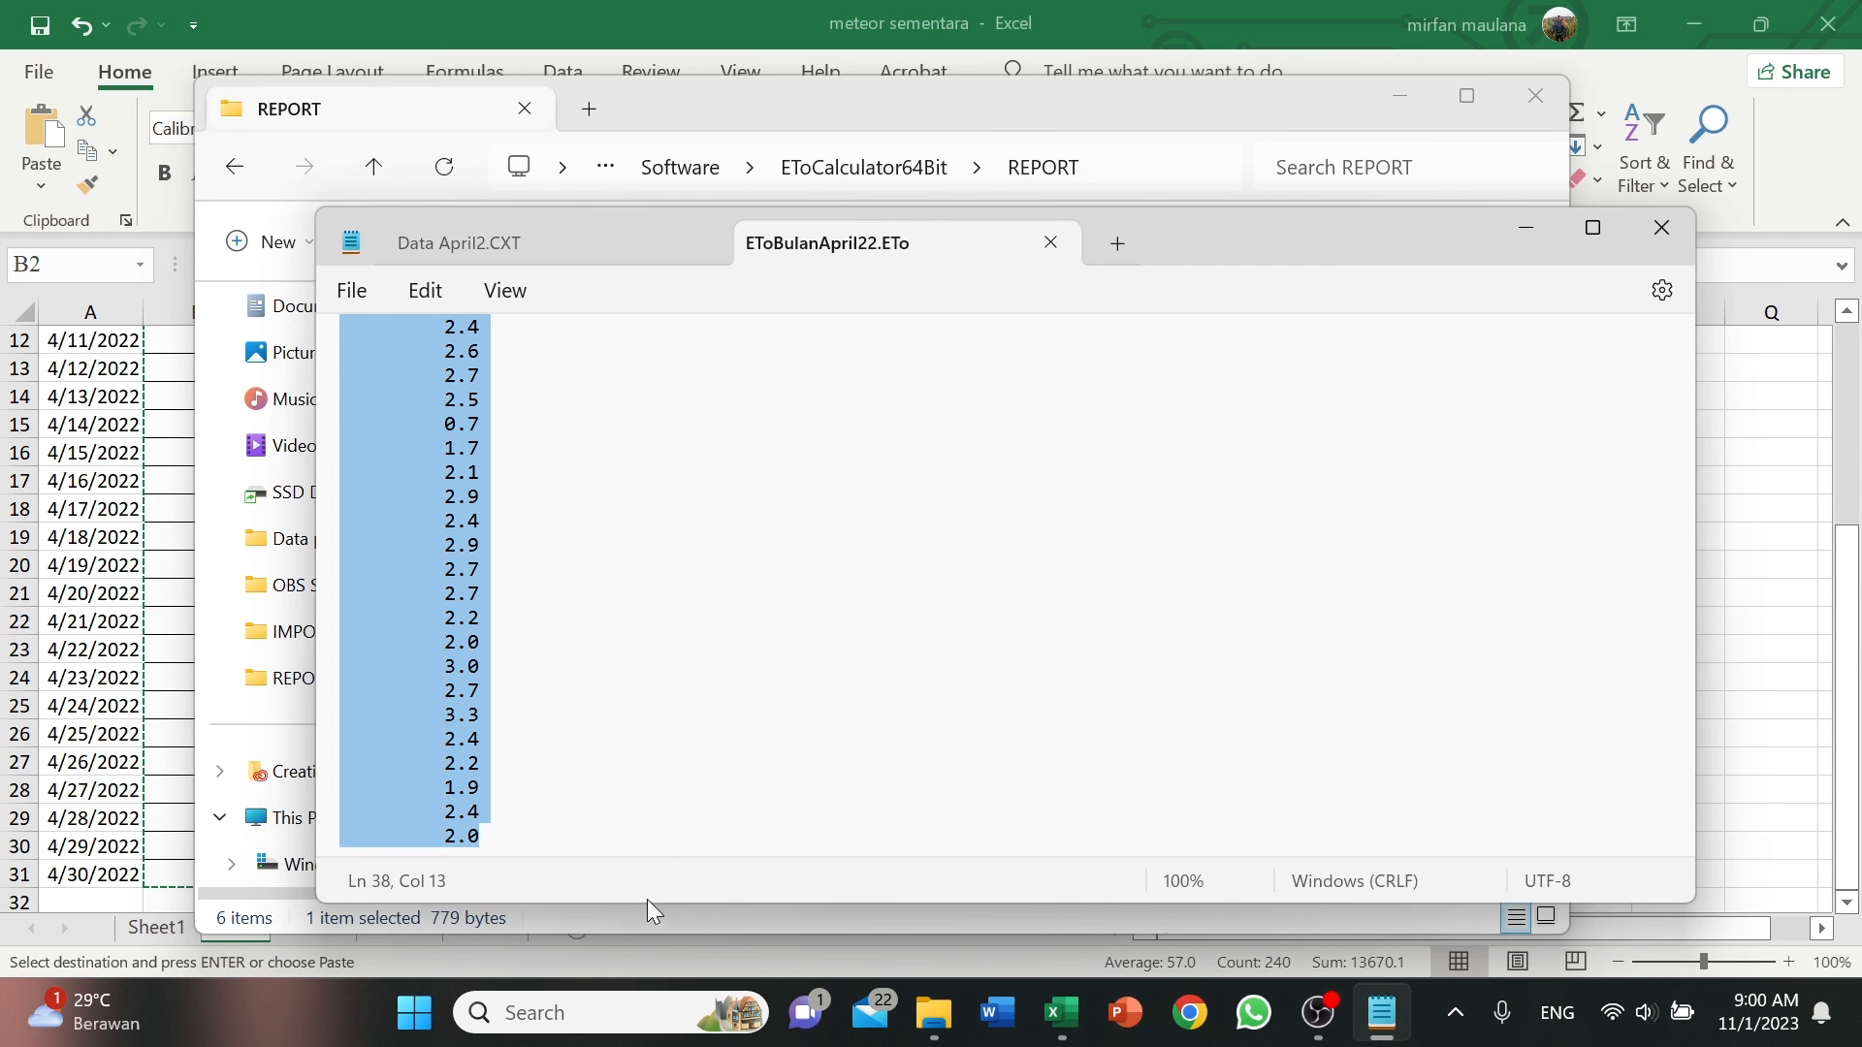
pyautogui.scroll(6, 742, 689)
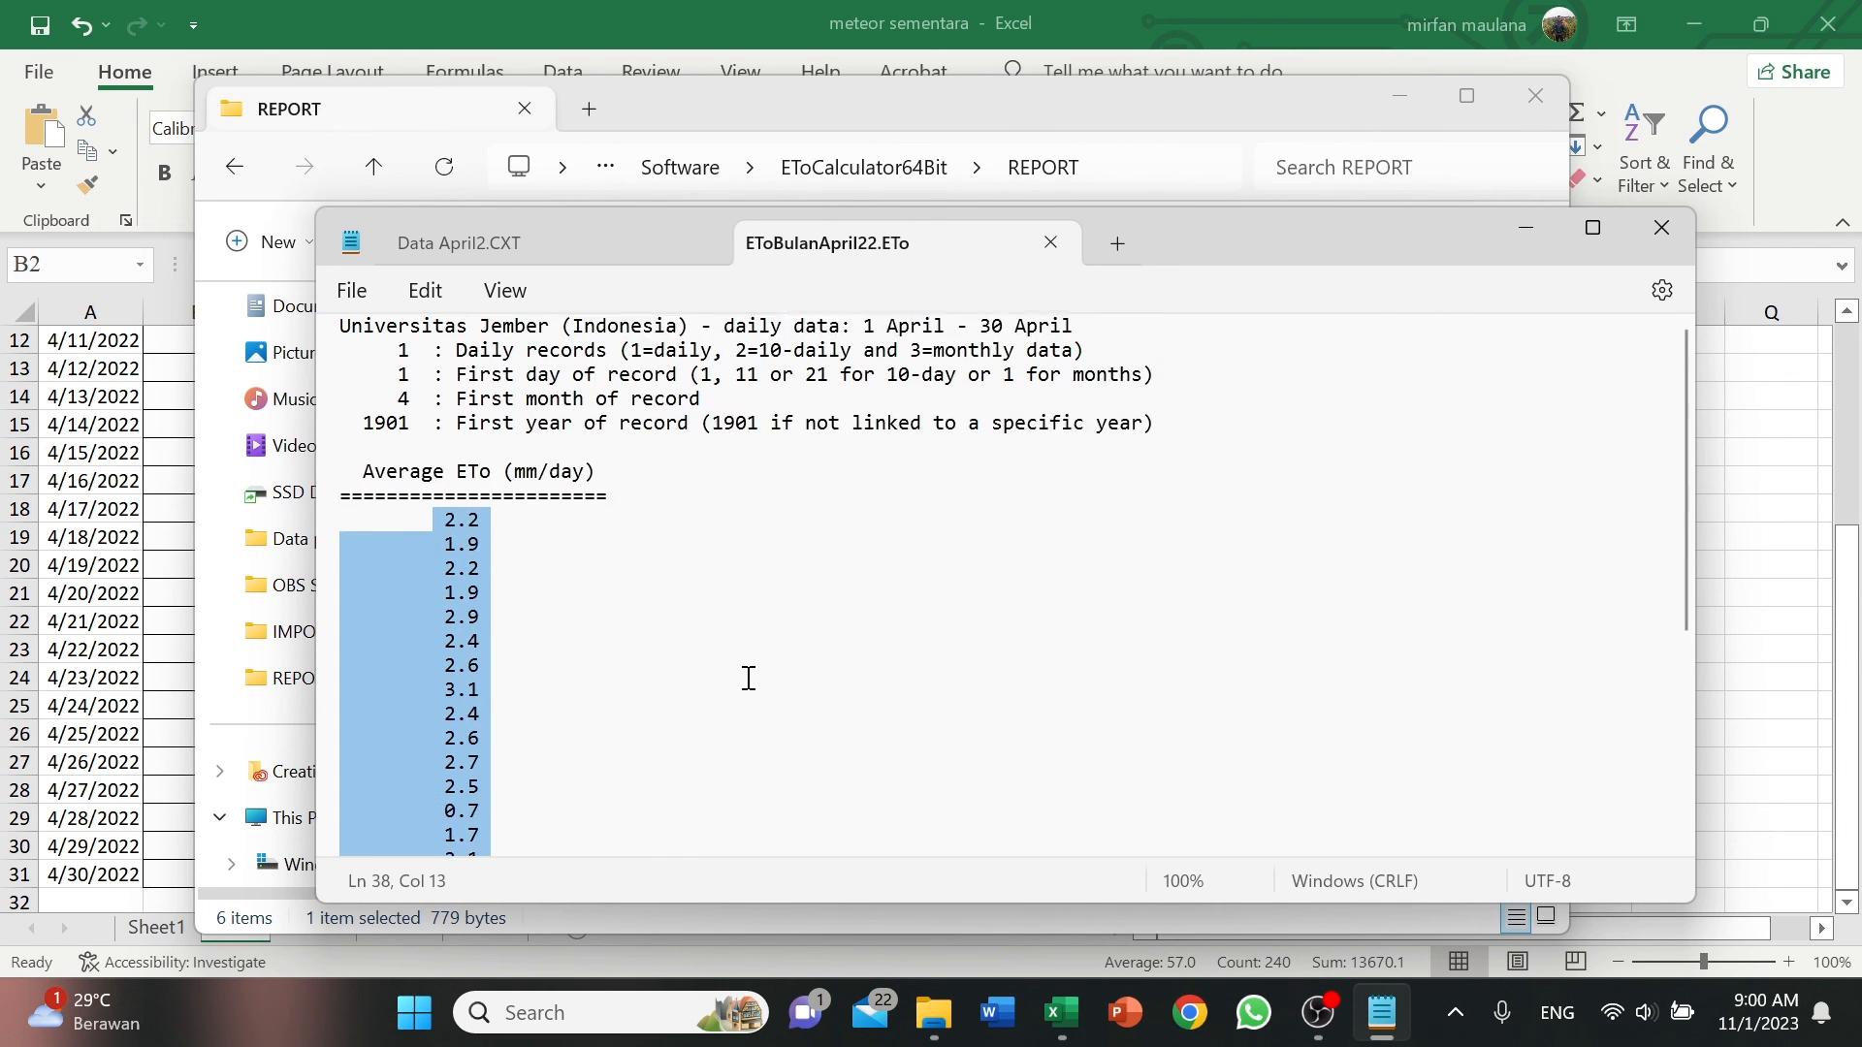
pyautogui.click(1062, 1012)
pyautogui.scroll(4, 1006, 701)
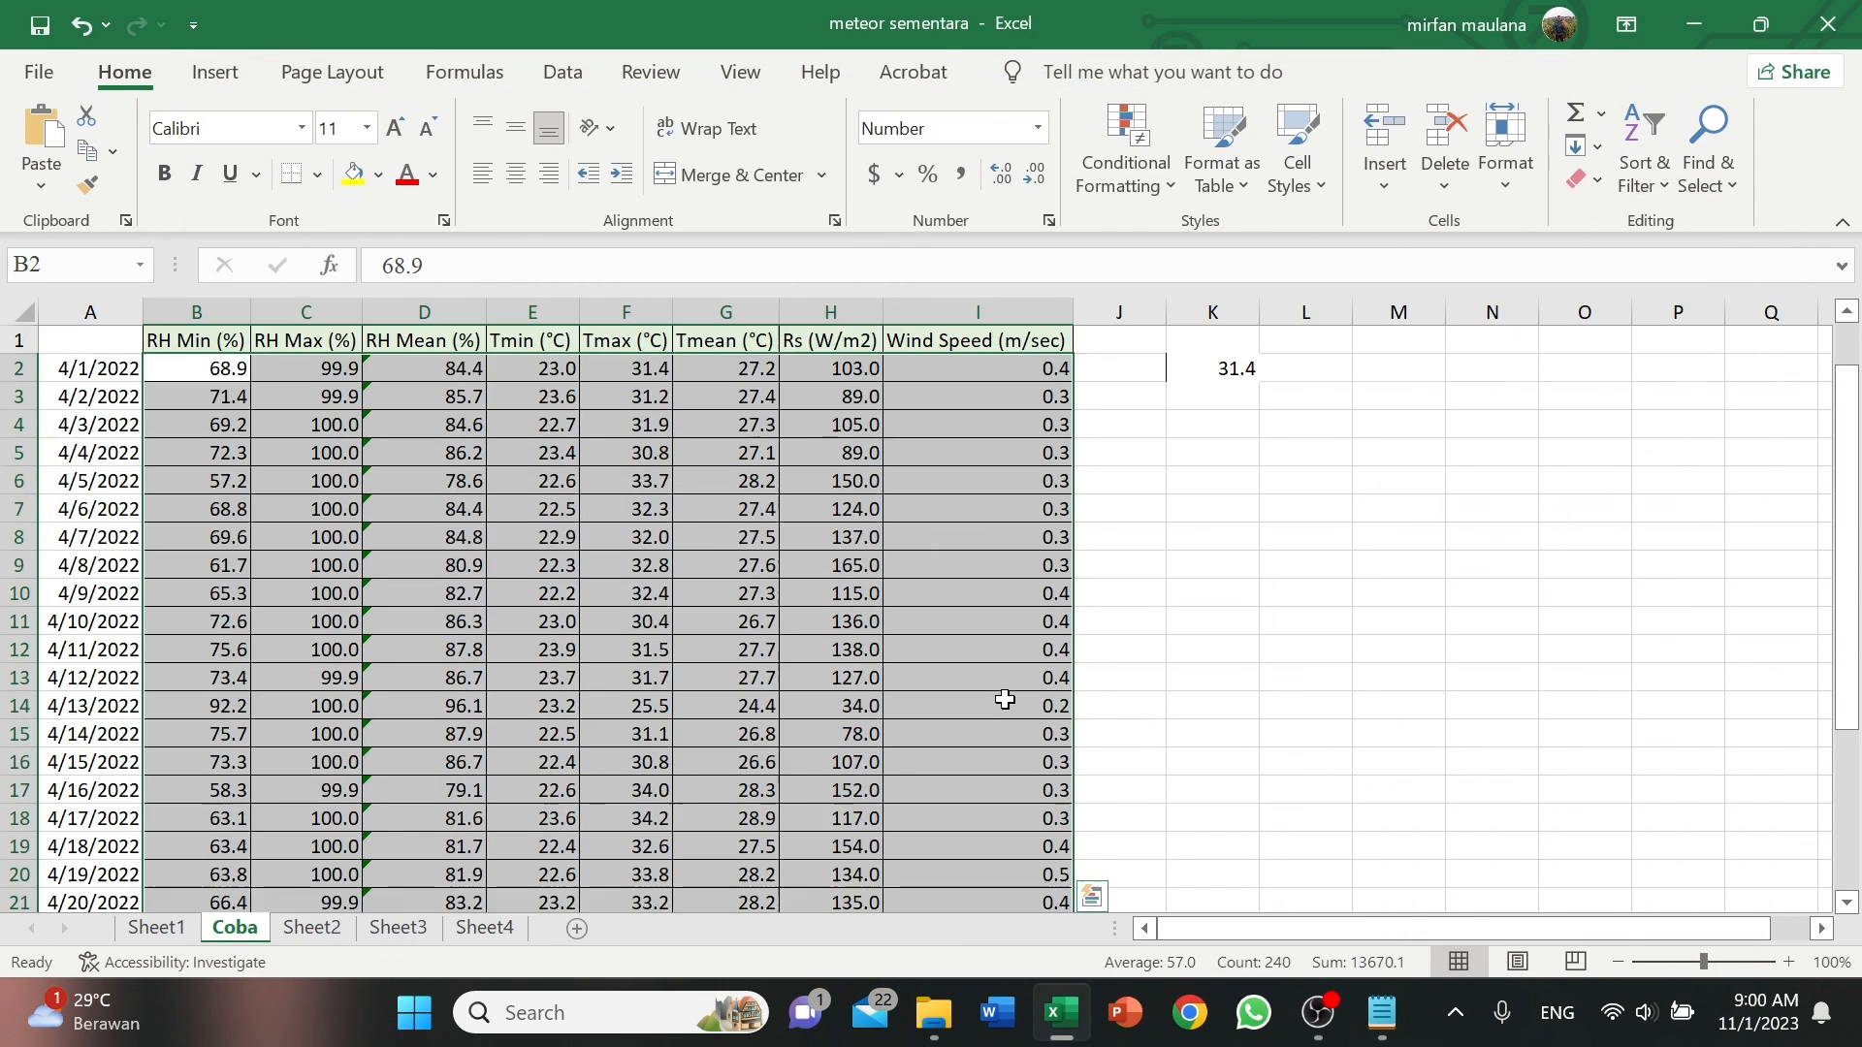
pyautogui.click(1136, 361)
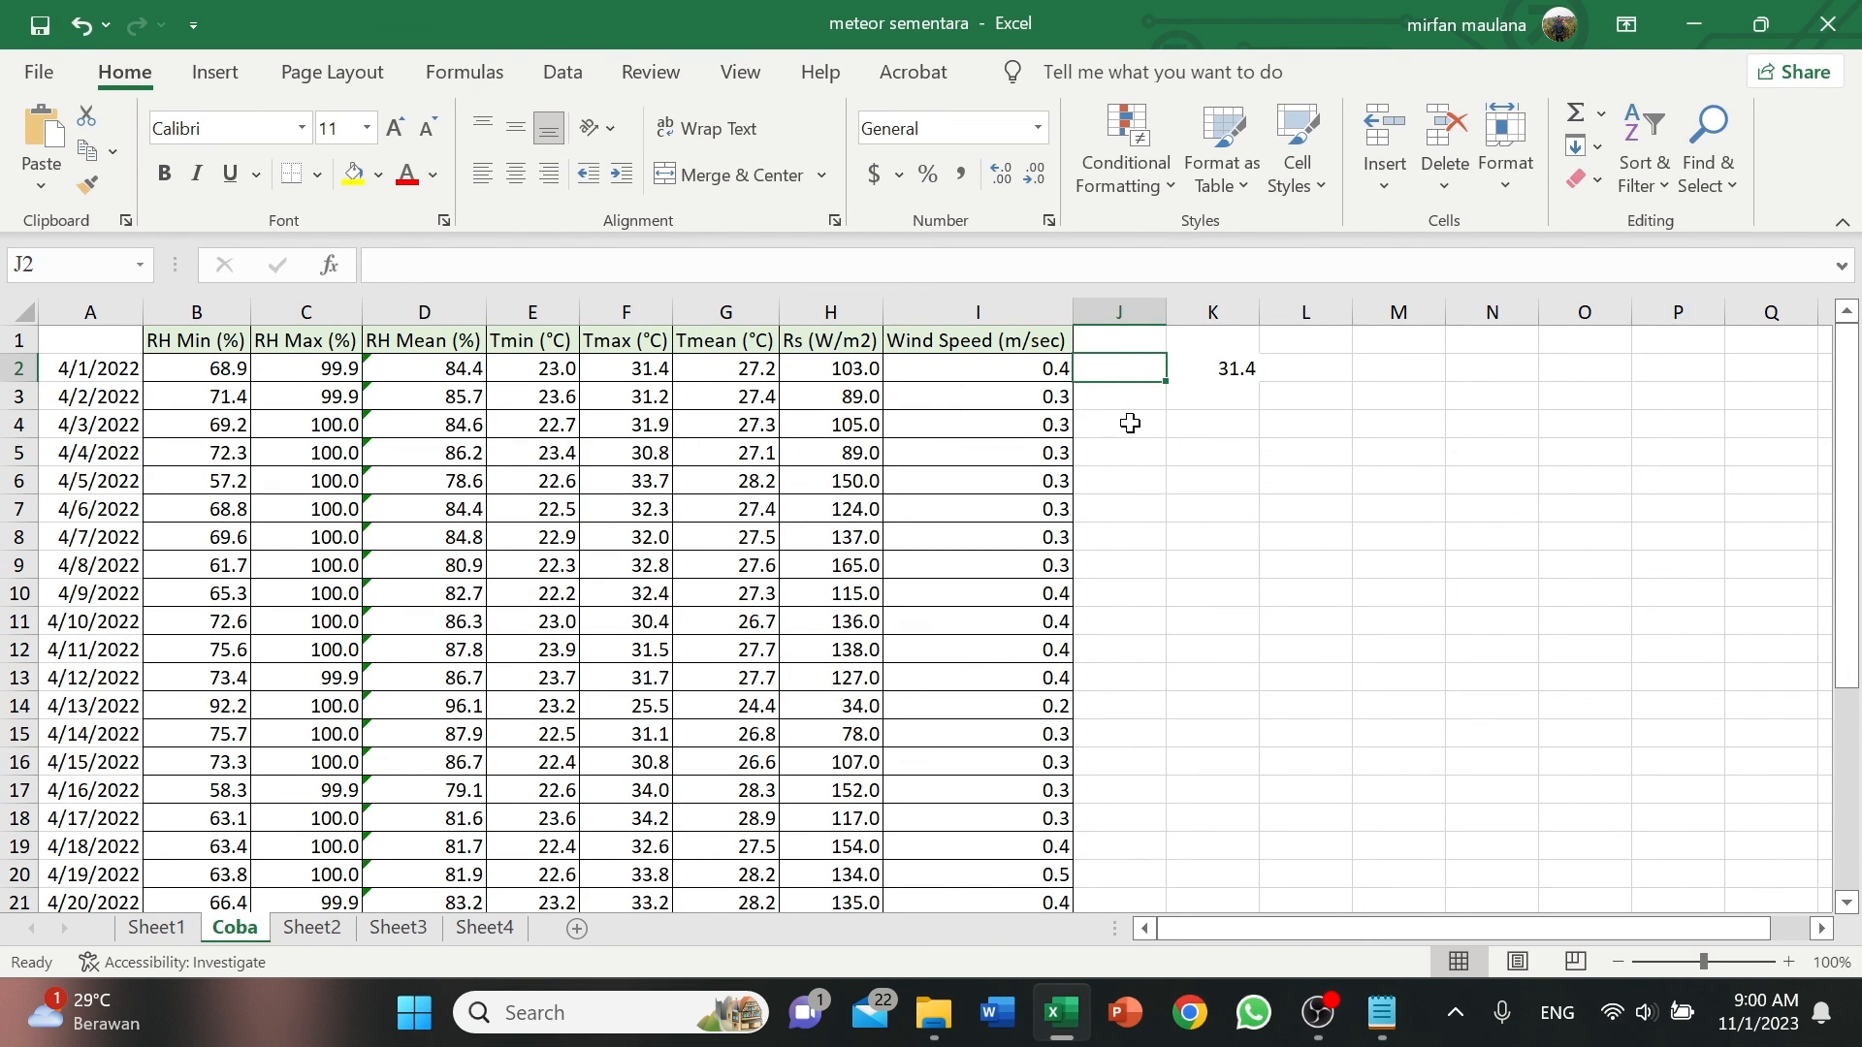
pyautogui.hotkey('ctrl', 'v')
pyautogui.scroll(-5, 1173, 553)
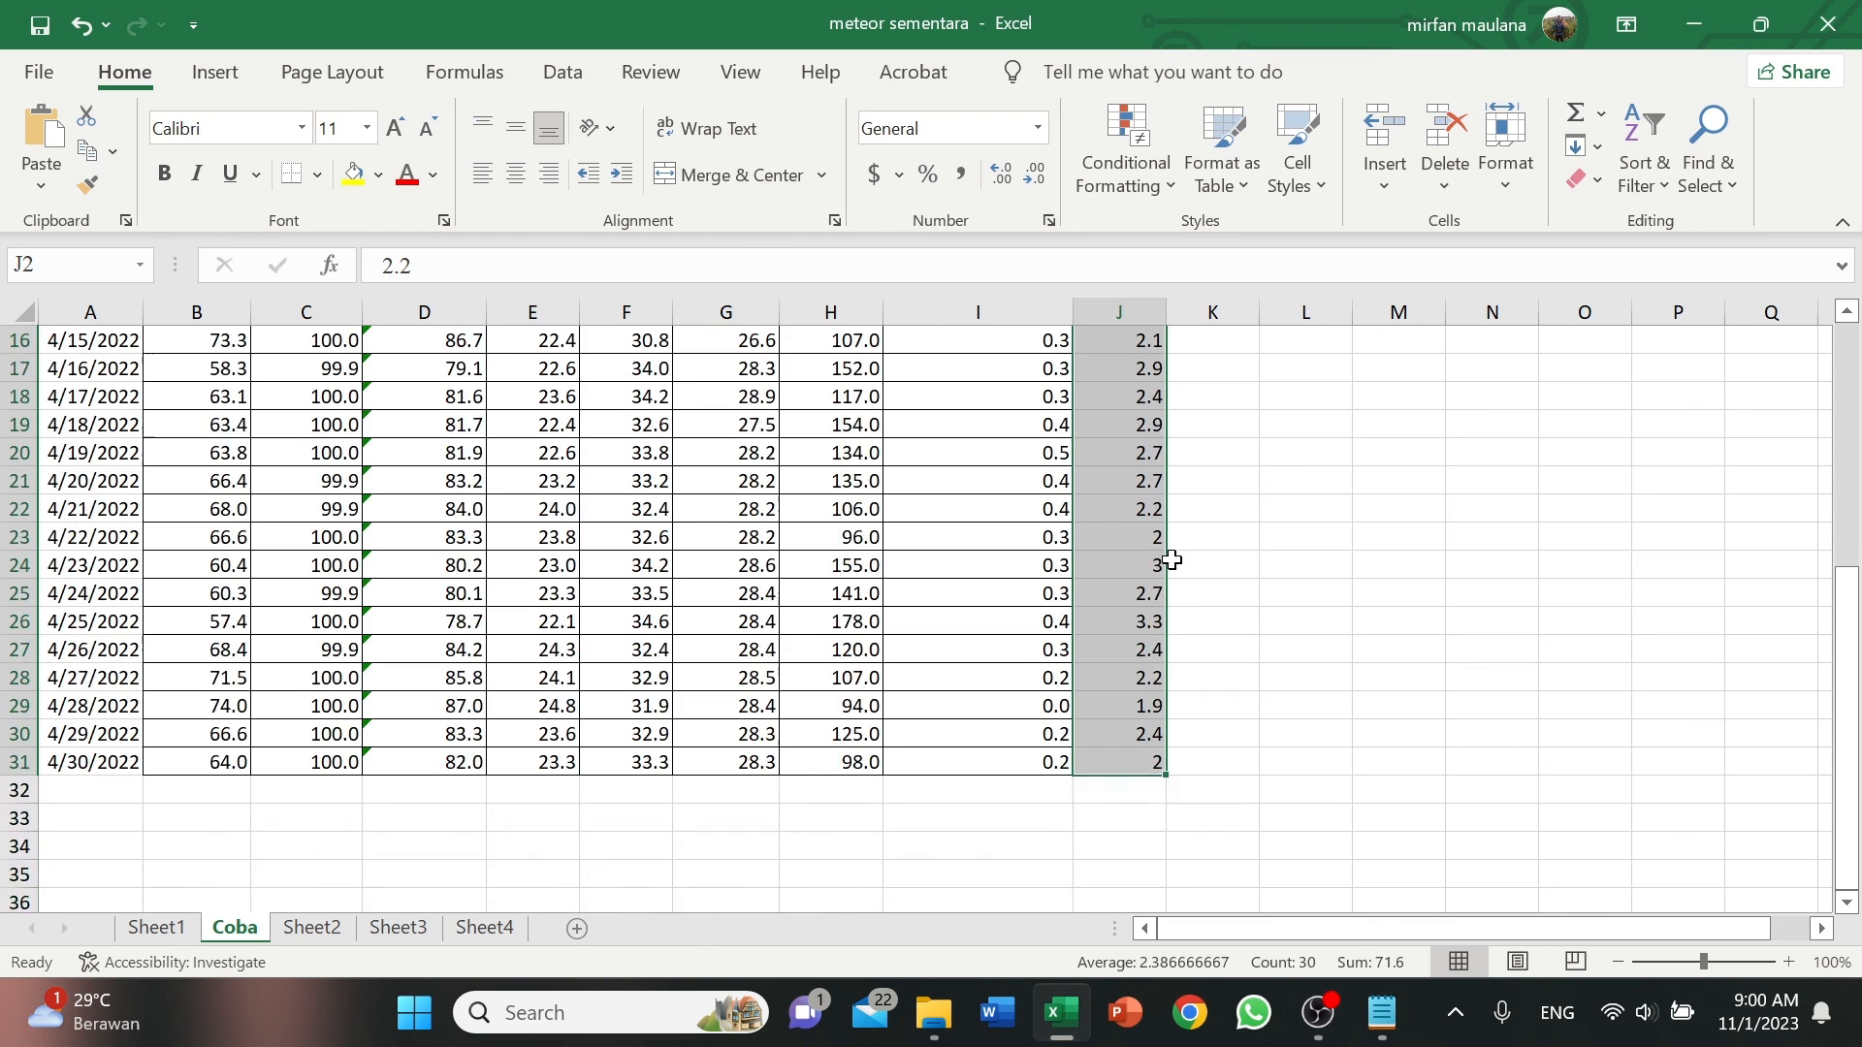
pyautogui.scroll(5, 1171, 560)
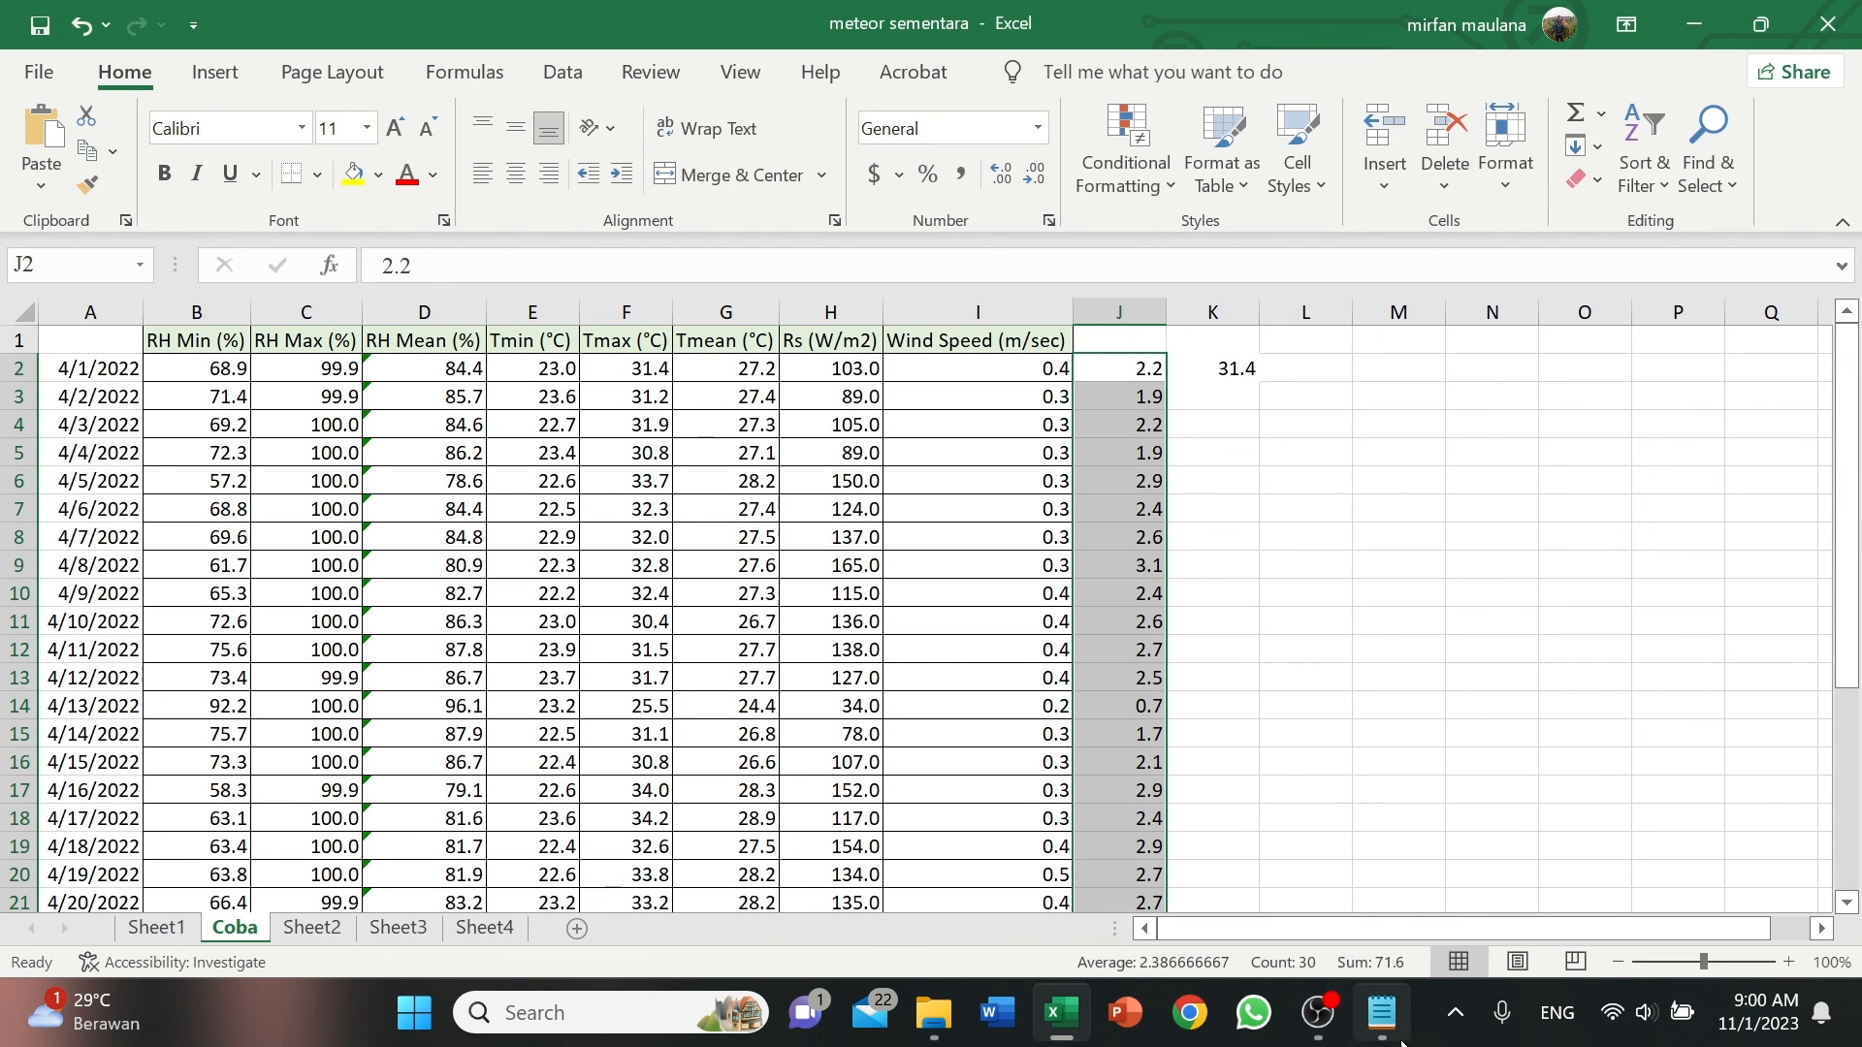
# Compare the ETo values in the Notepad file with the pasted column, then return to the Excel sheet.
pyautogui.click(1228, 945)
pyautogui.click(391, 549)
pyautogui.moveTo(439, 544); pyautogui.dragTo(521, 612)
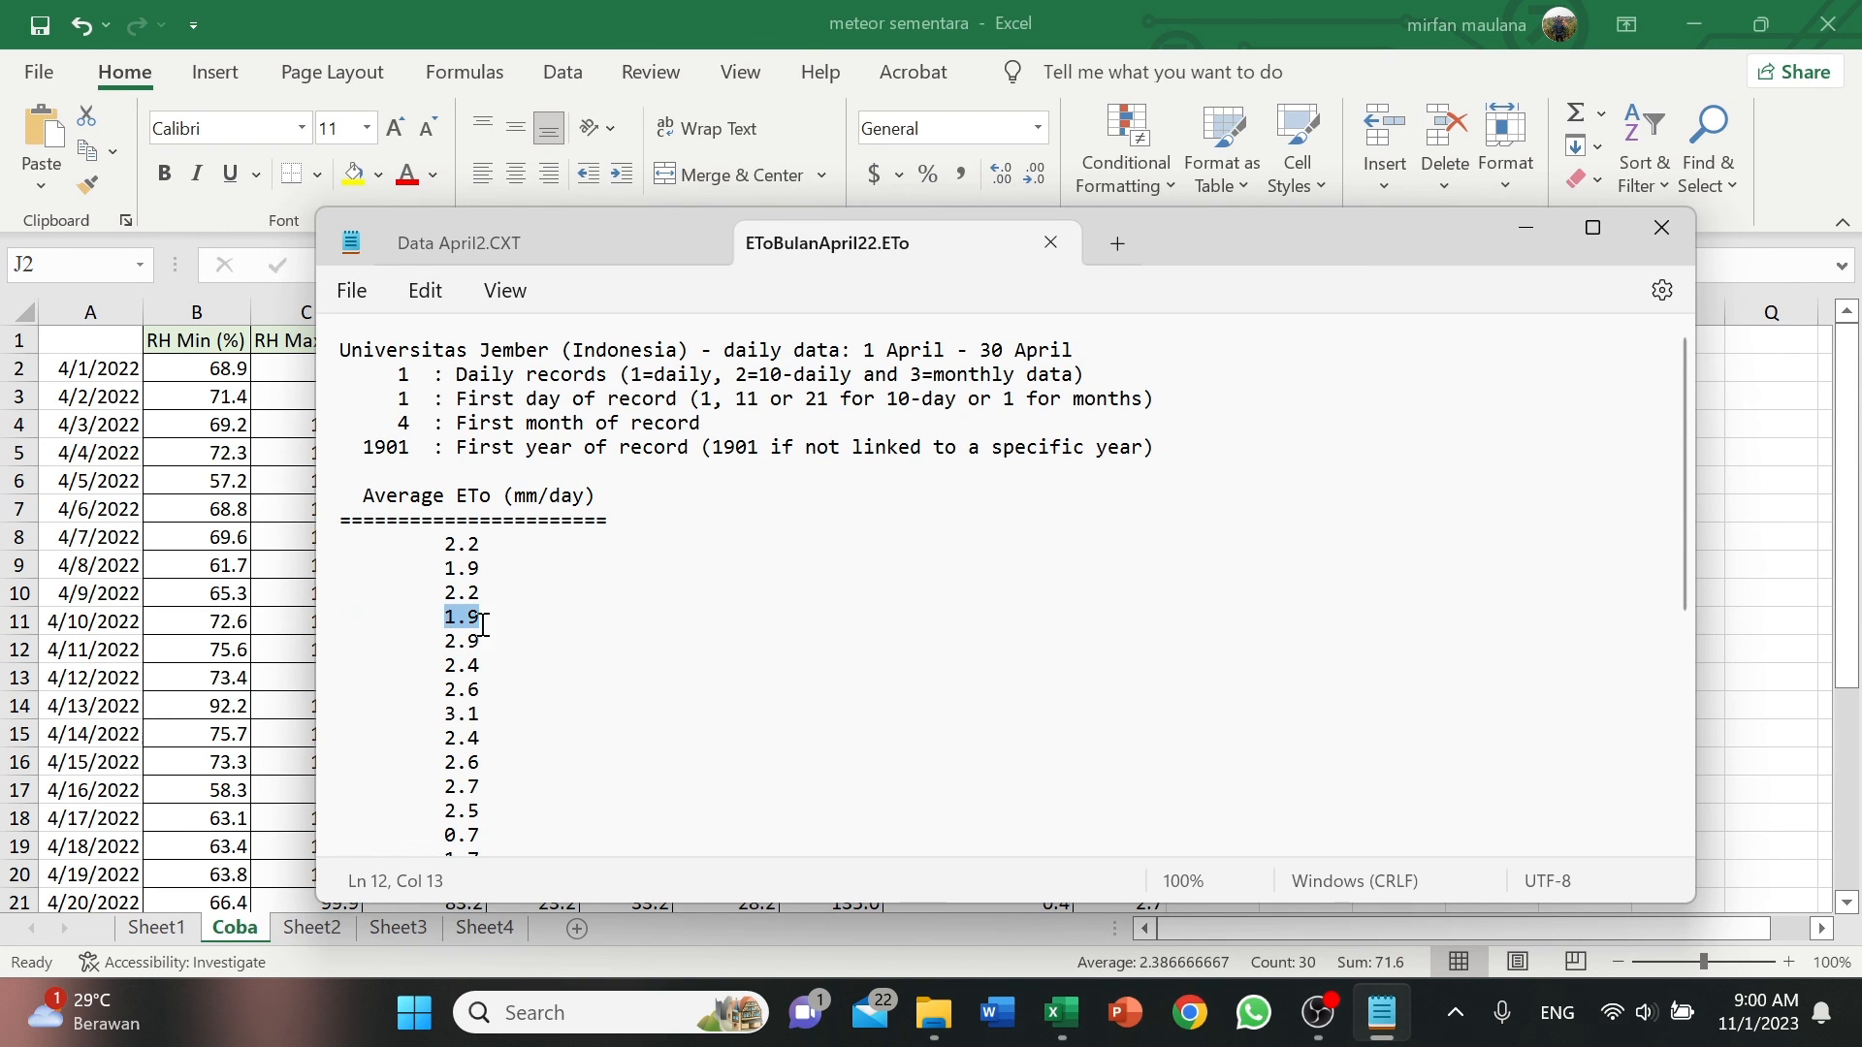
pyautogui.click(483, 623)
pyautogui.scroll(-1, 502, 660)
pyautogui.scroll(-5, 495, 663)
pyautogui.moveTo(441, 820); pyautogui.dragTo(482, 821)
pyautogui.click(1527, 229)
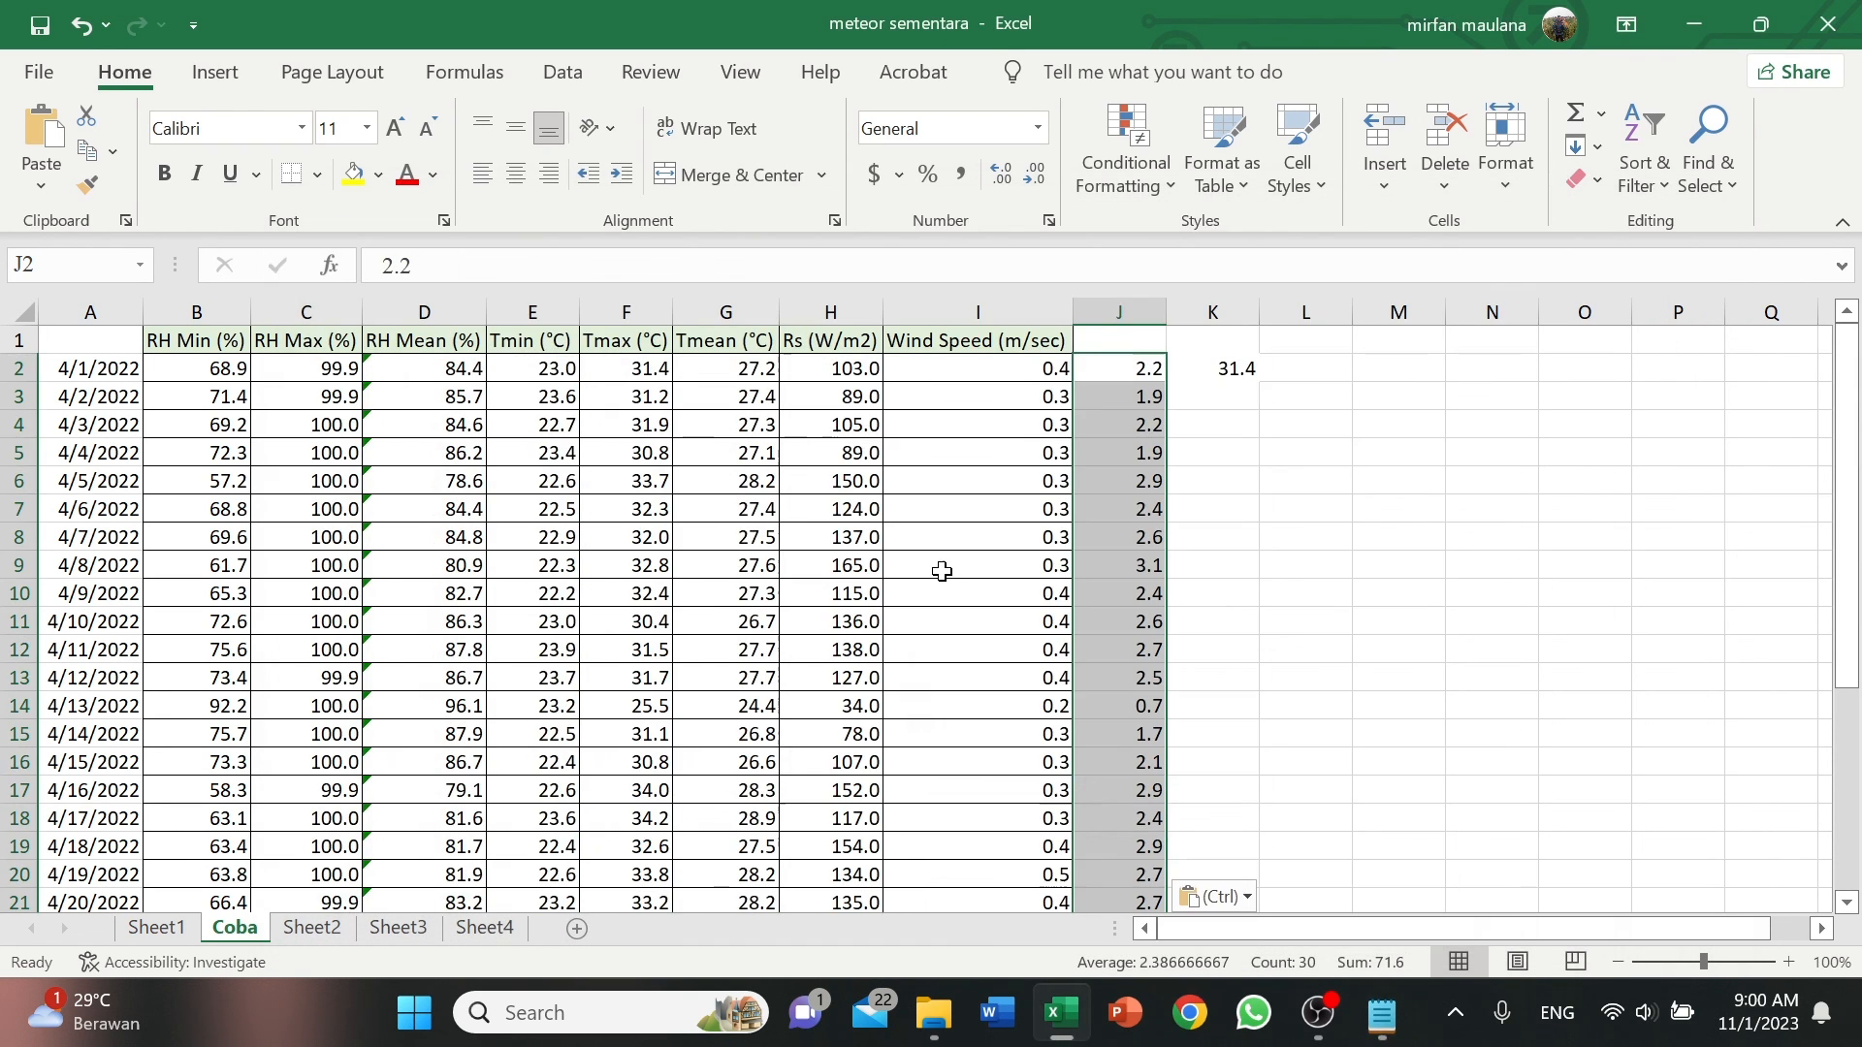
# Enter the header "Eto (mm/day)" in cell J1 and fit column J's width to its contents.
pyautogui.click(1246, 423)
pyautogui.click(1125, 340)
pyautogui.press('capslock')
pyautogui.write('E')
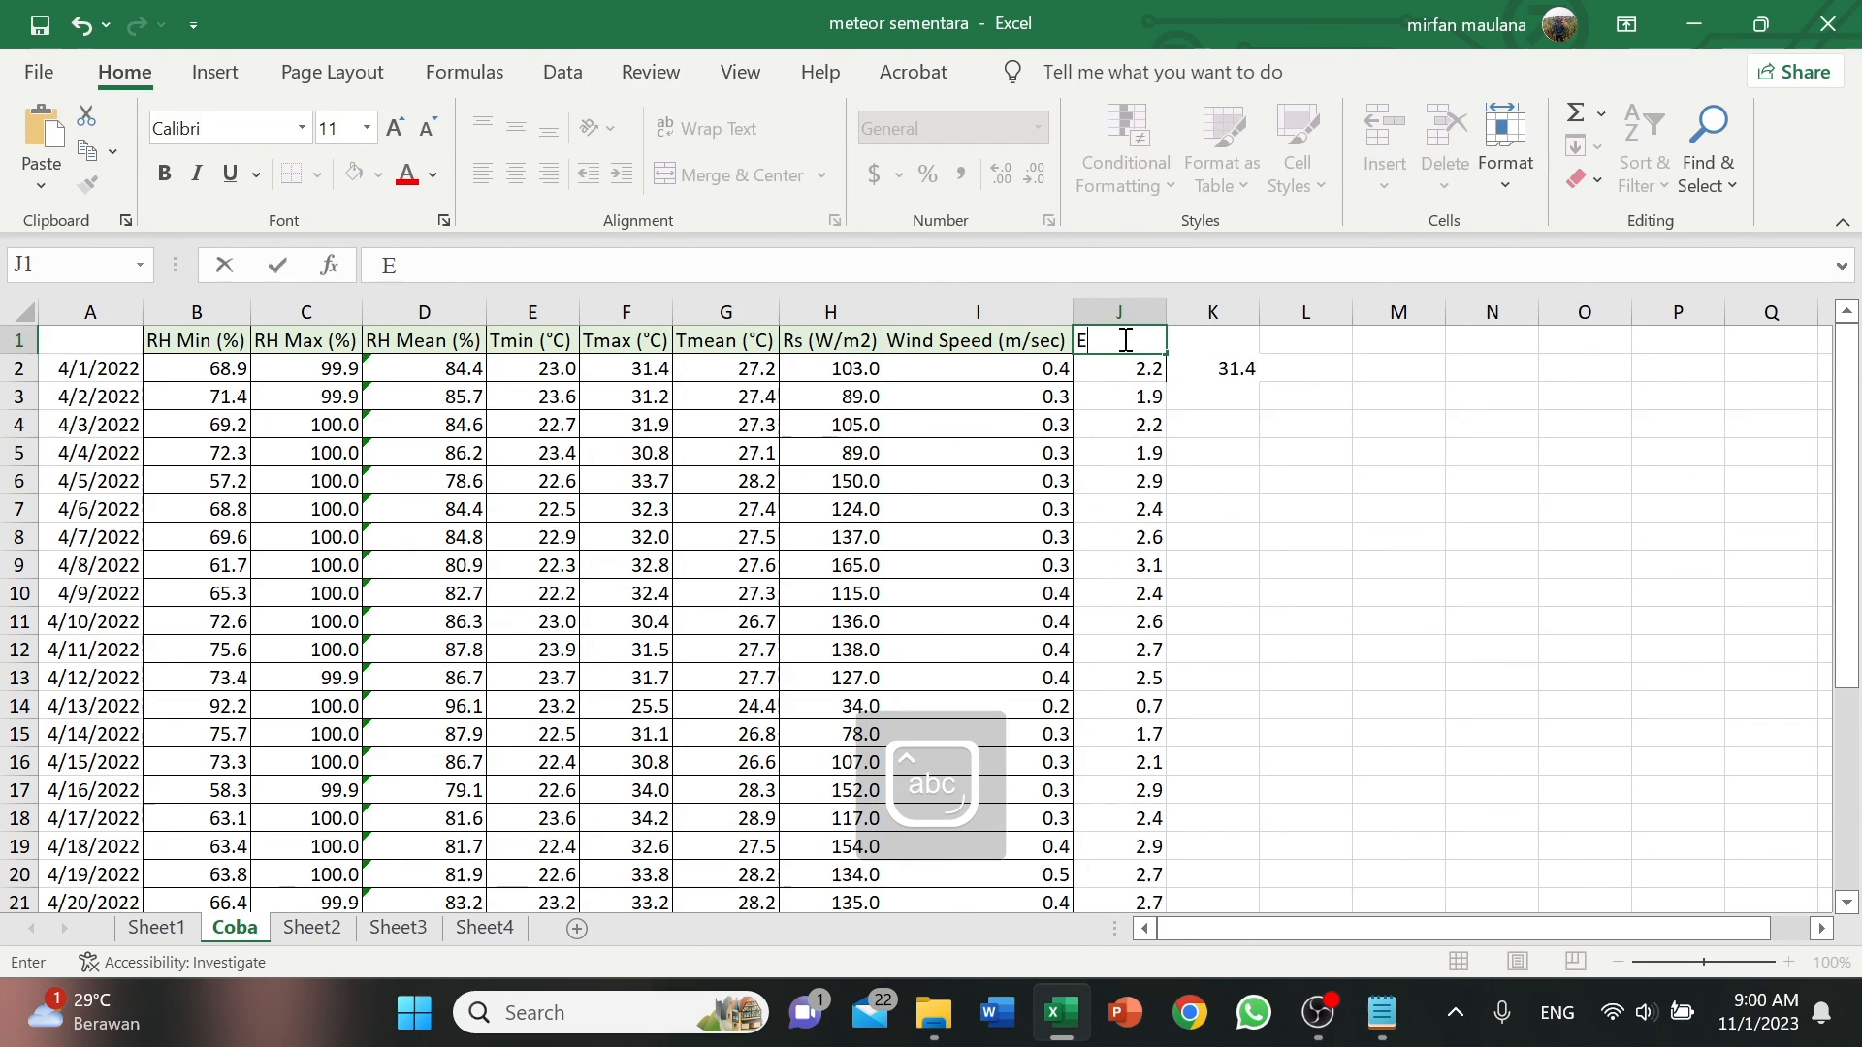
pyautogui.press('capslock')
pyautogui.write('to (mm')
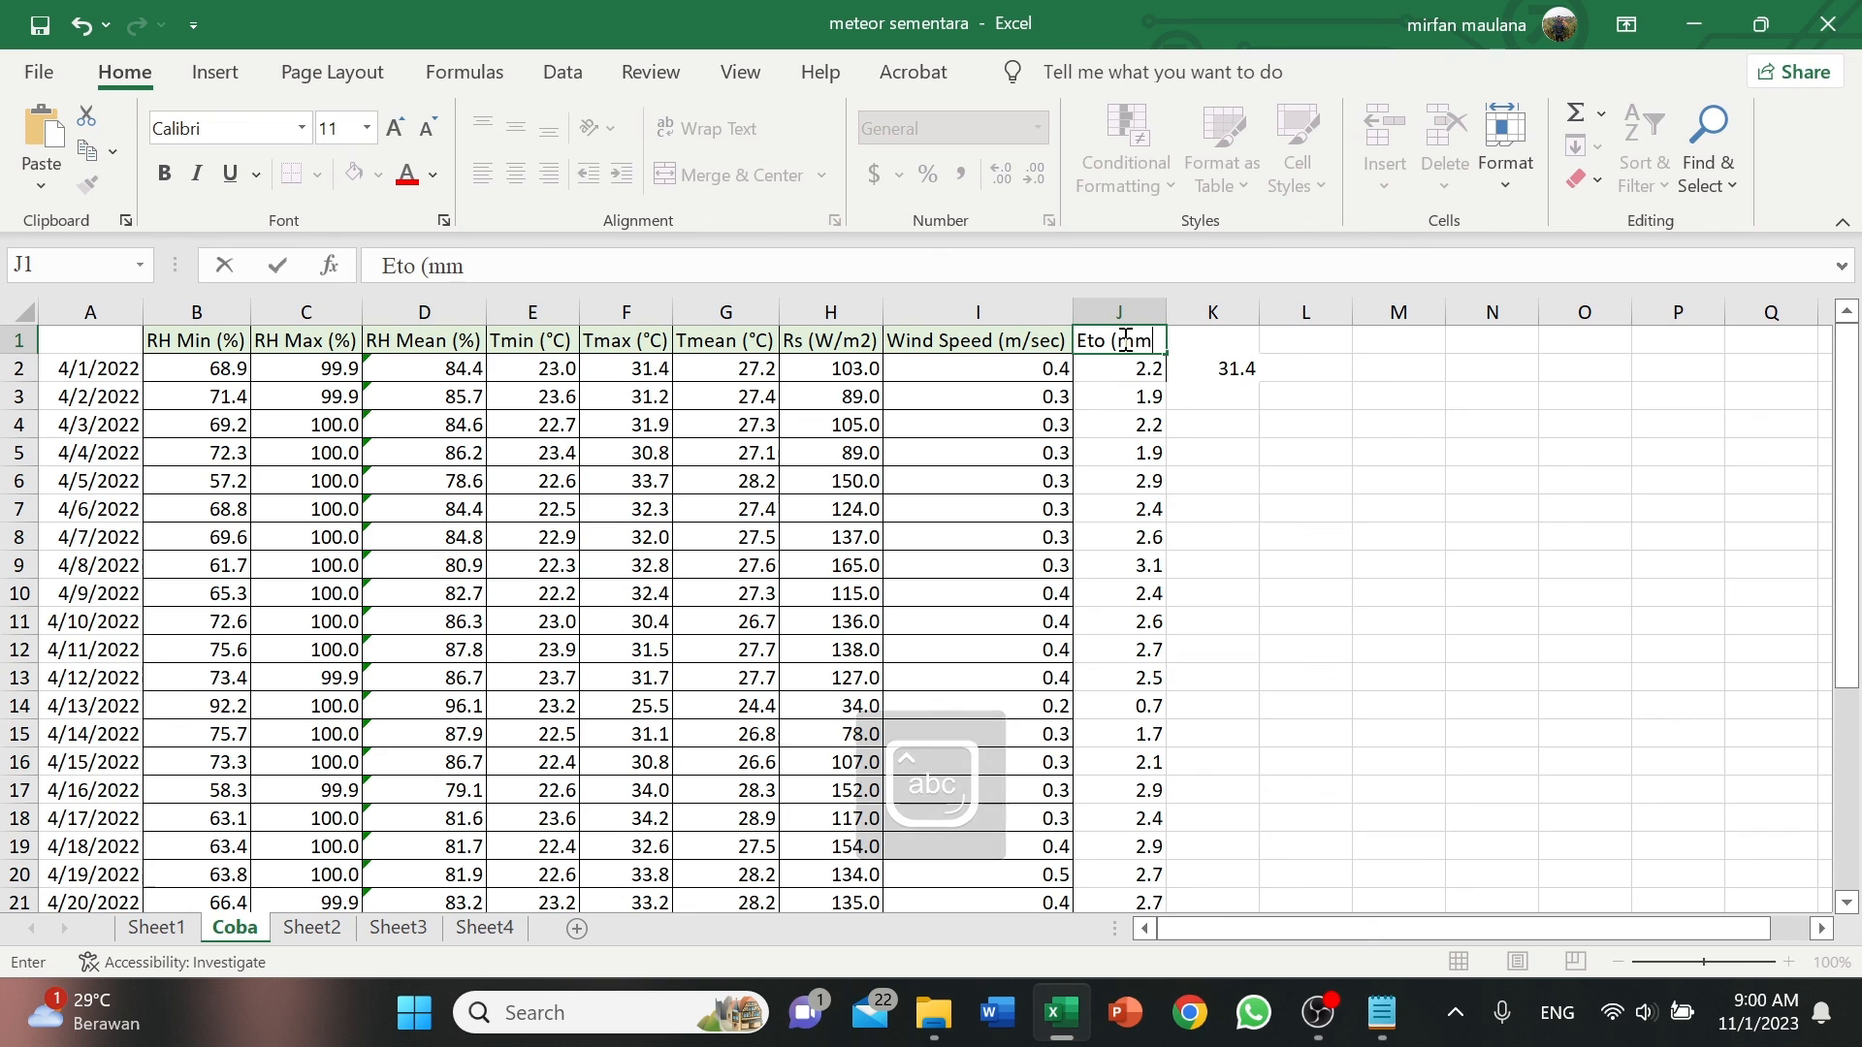
pyautogui.write('/day)')
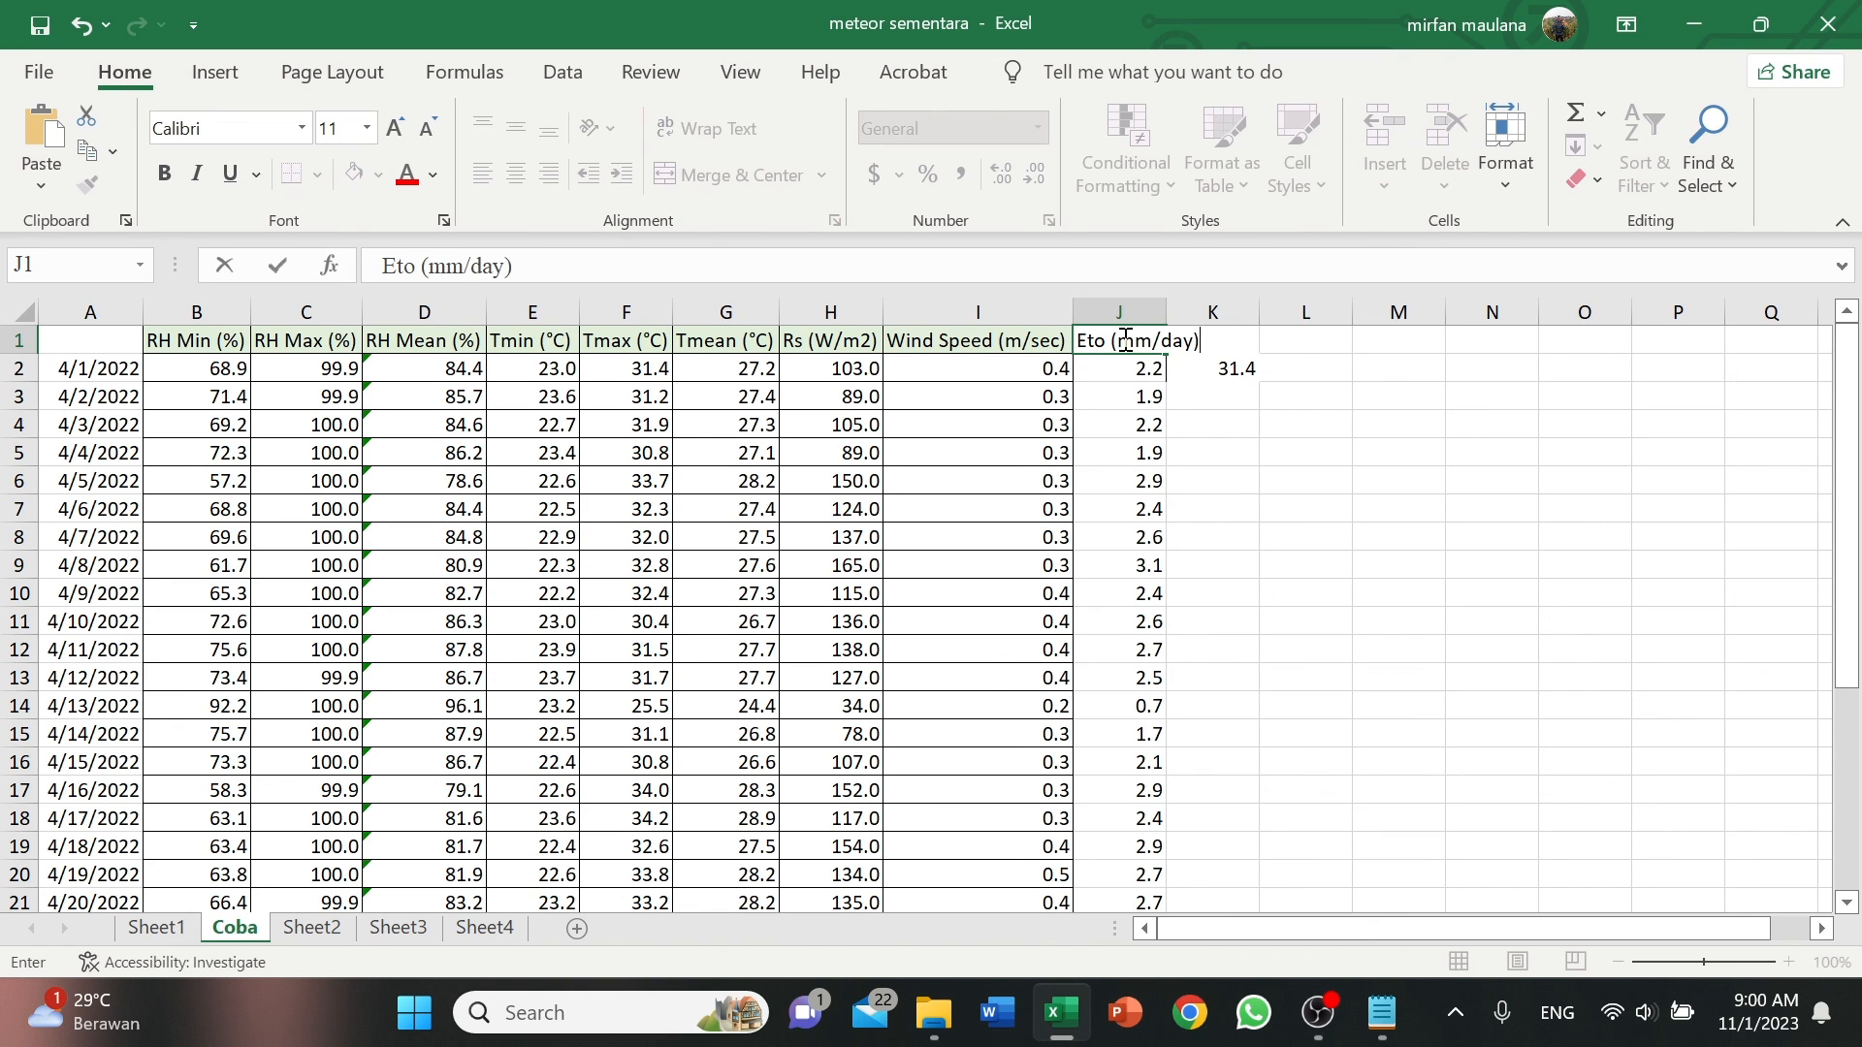
pyautogui.doubleClick(1166, 311)
pyautogui.click(1160, 306)
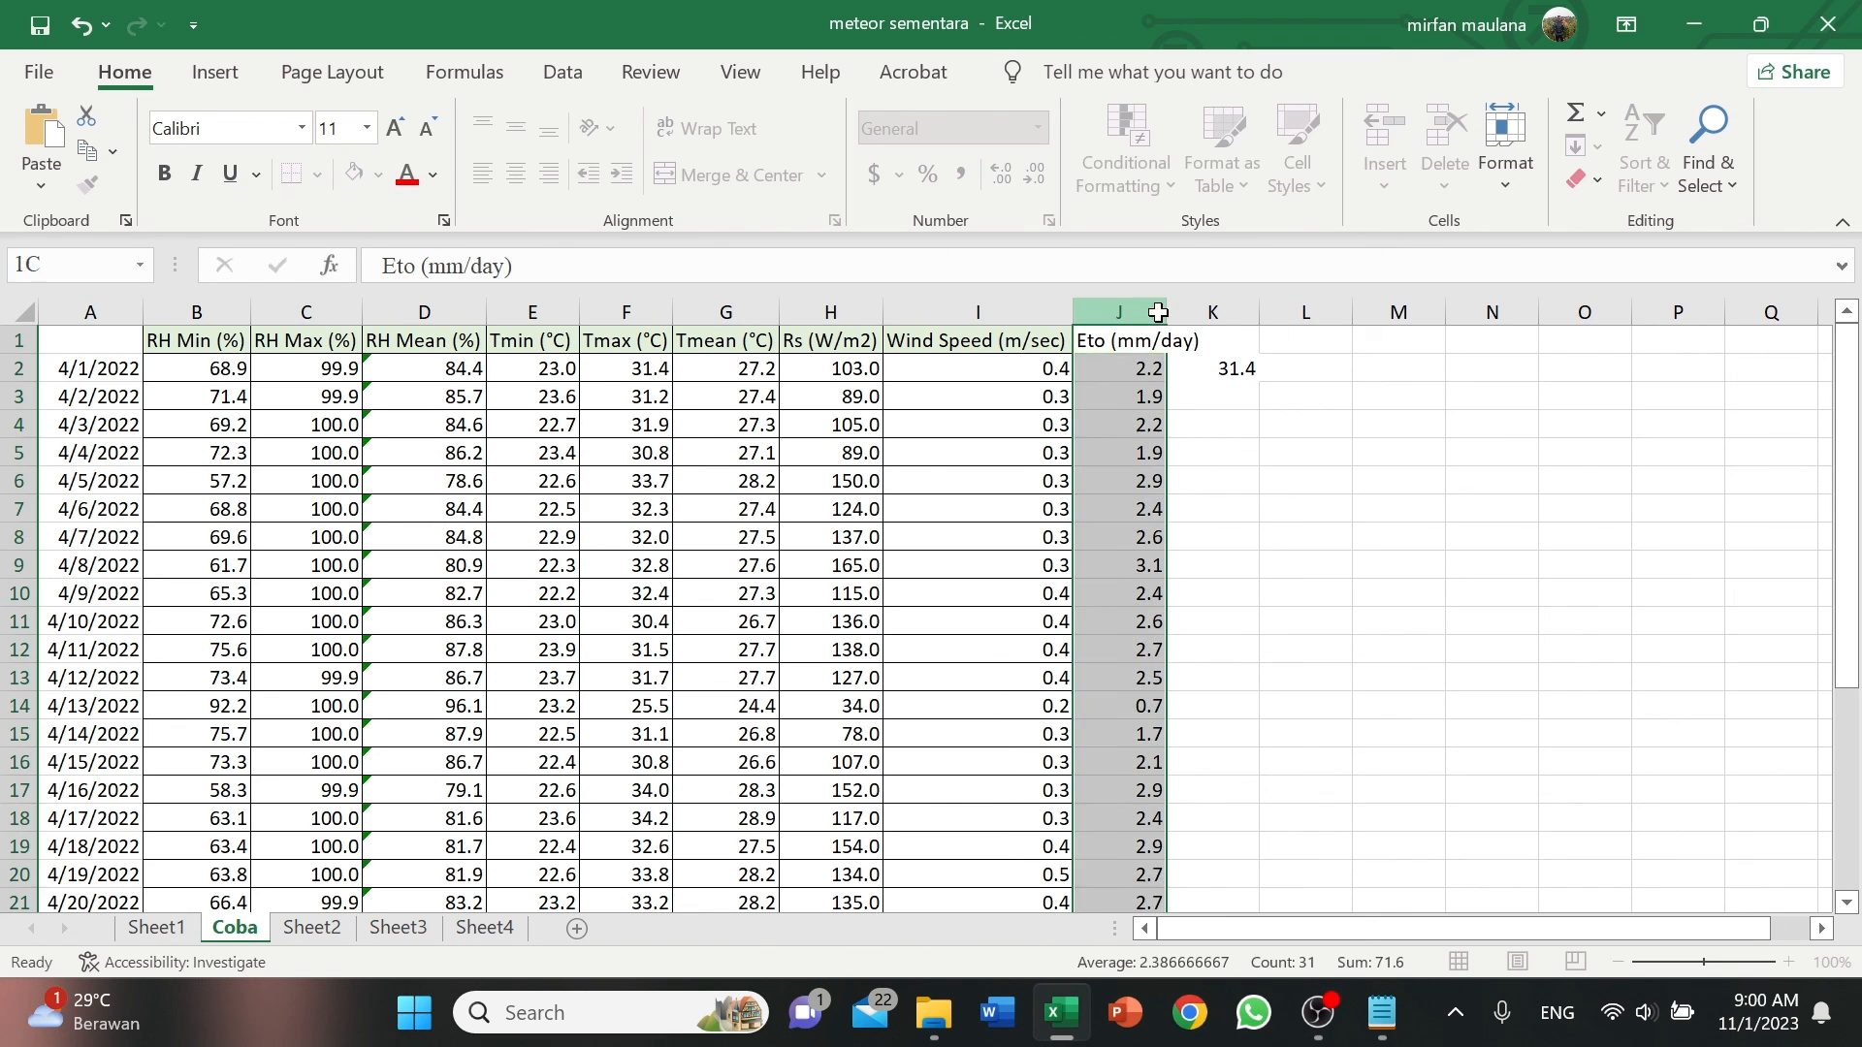
pyautogui.click(1290, 462)
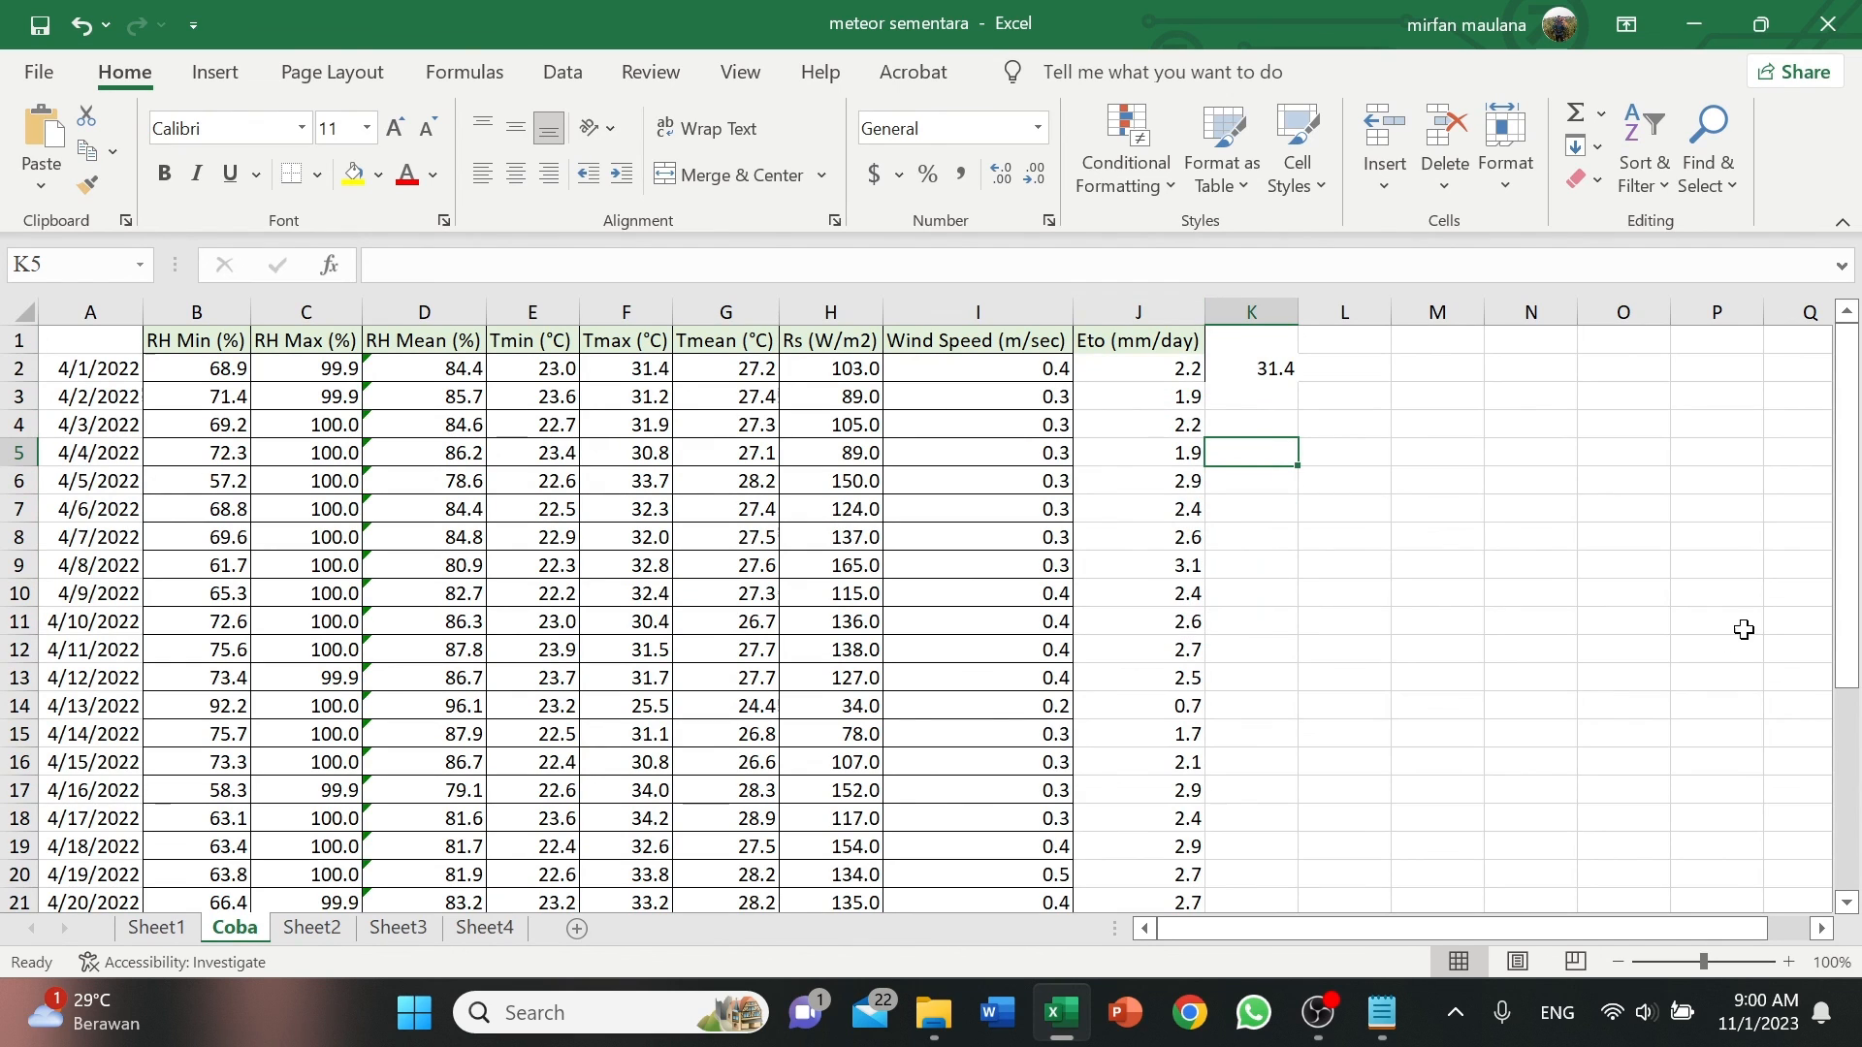
# Review the daily ETo values in column J against the dates from 4/1/2022 to 4/30/2022.
pyautogui.click(71, 368)
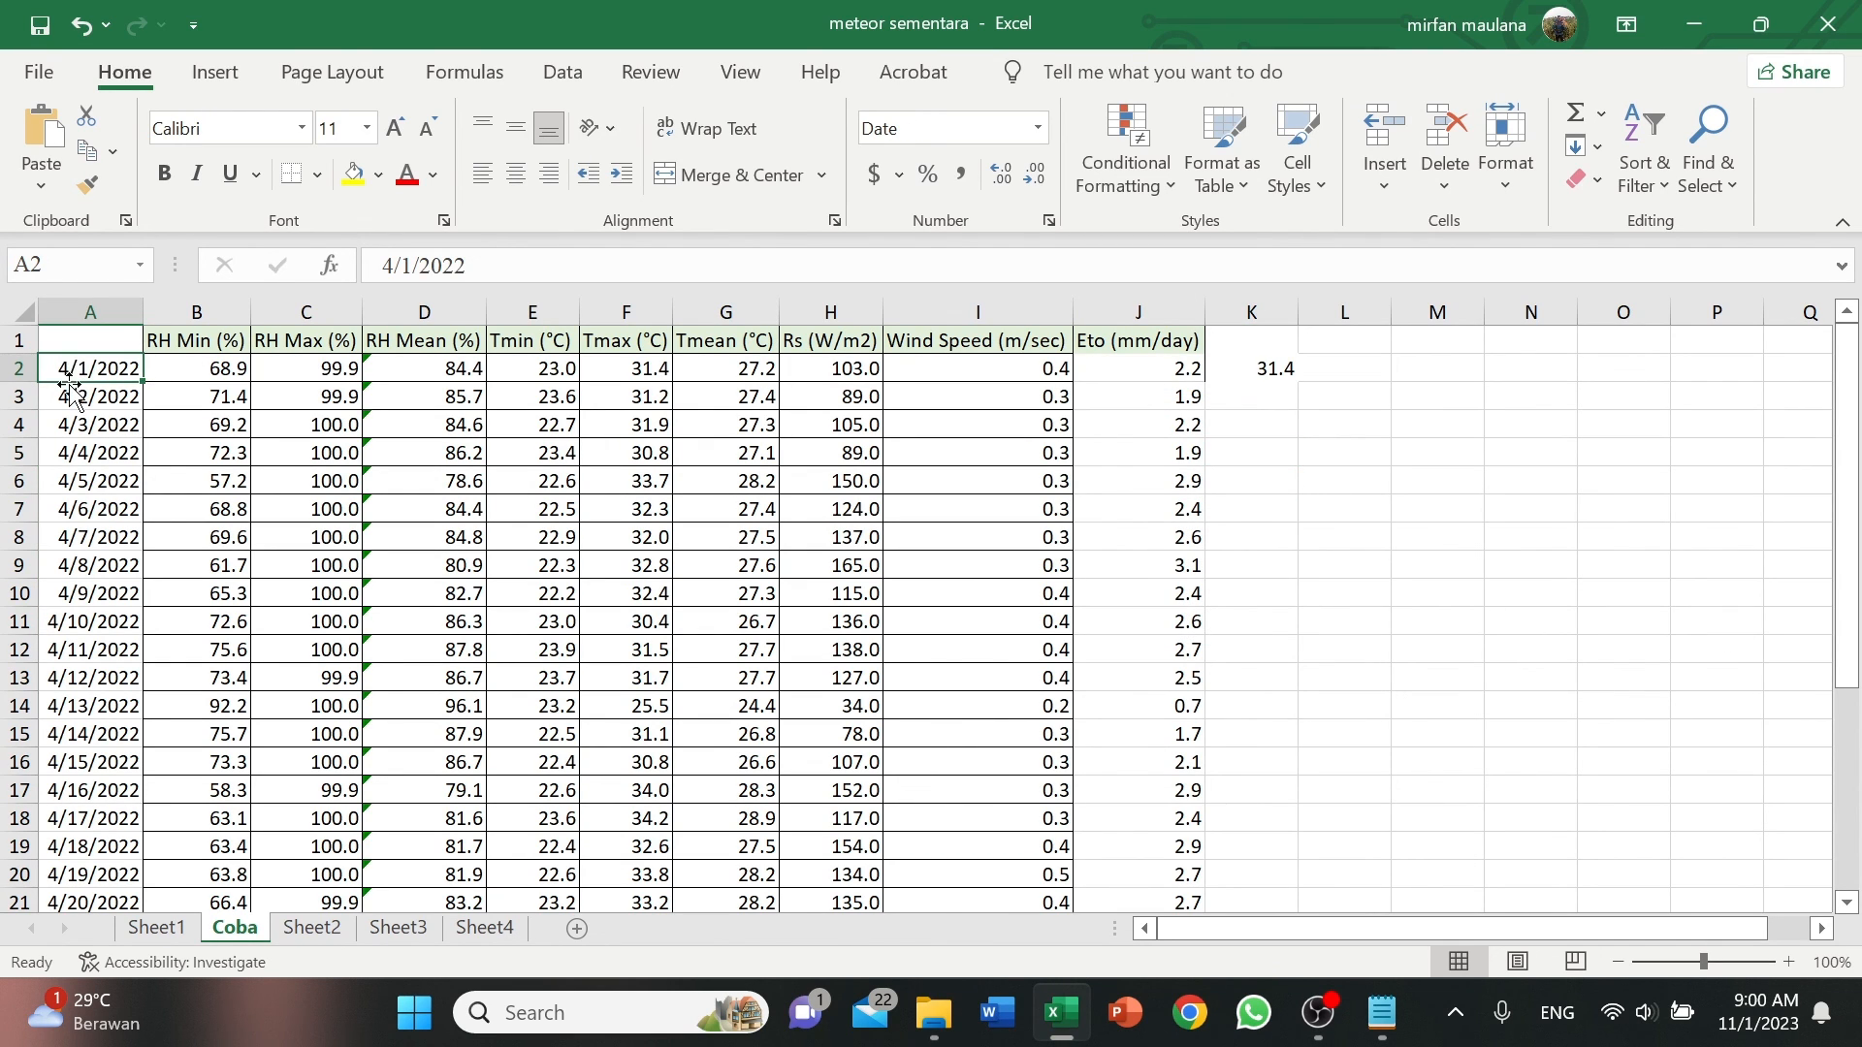
pyautogui.click(1114, 367)
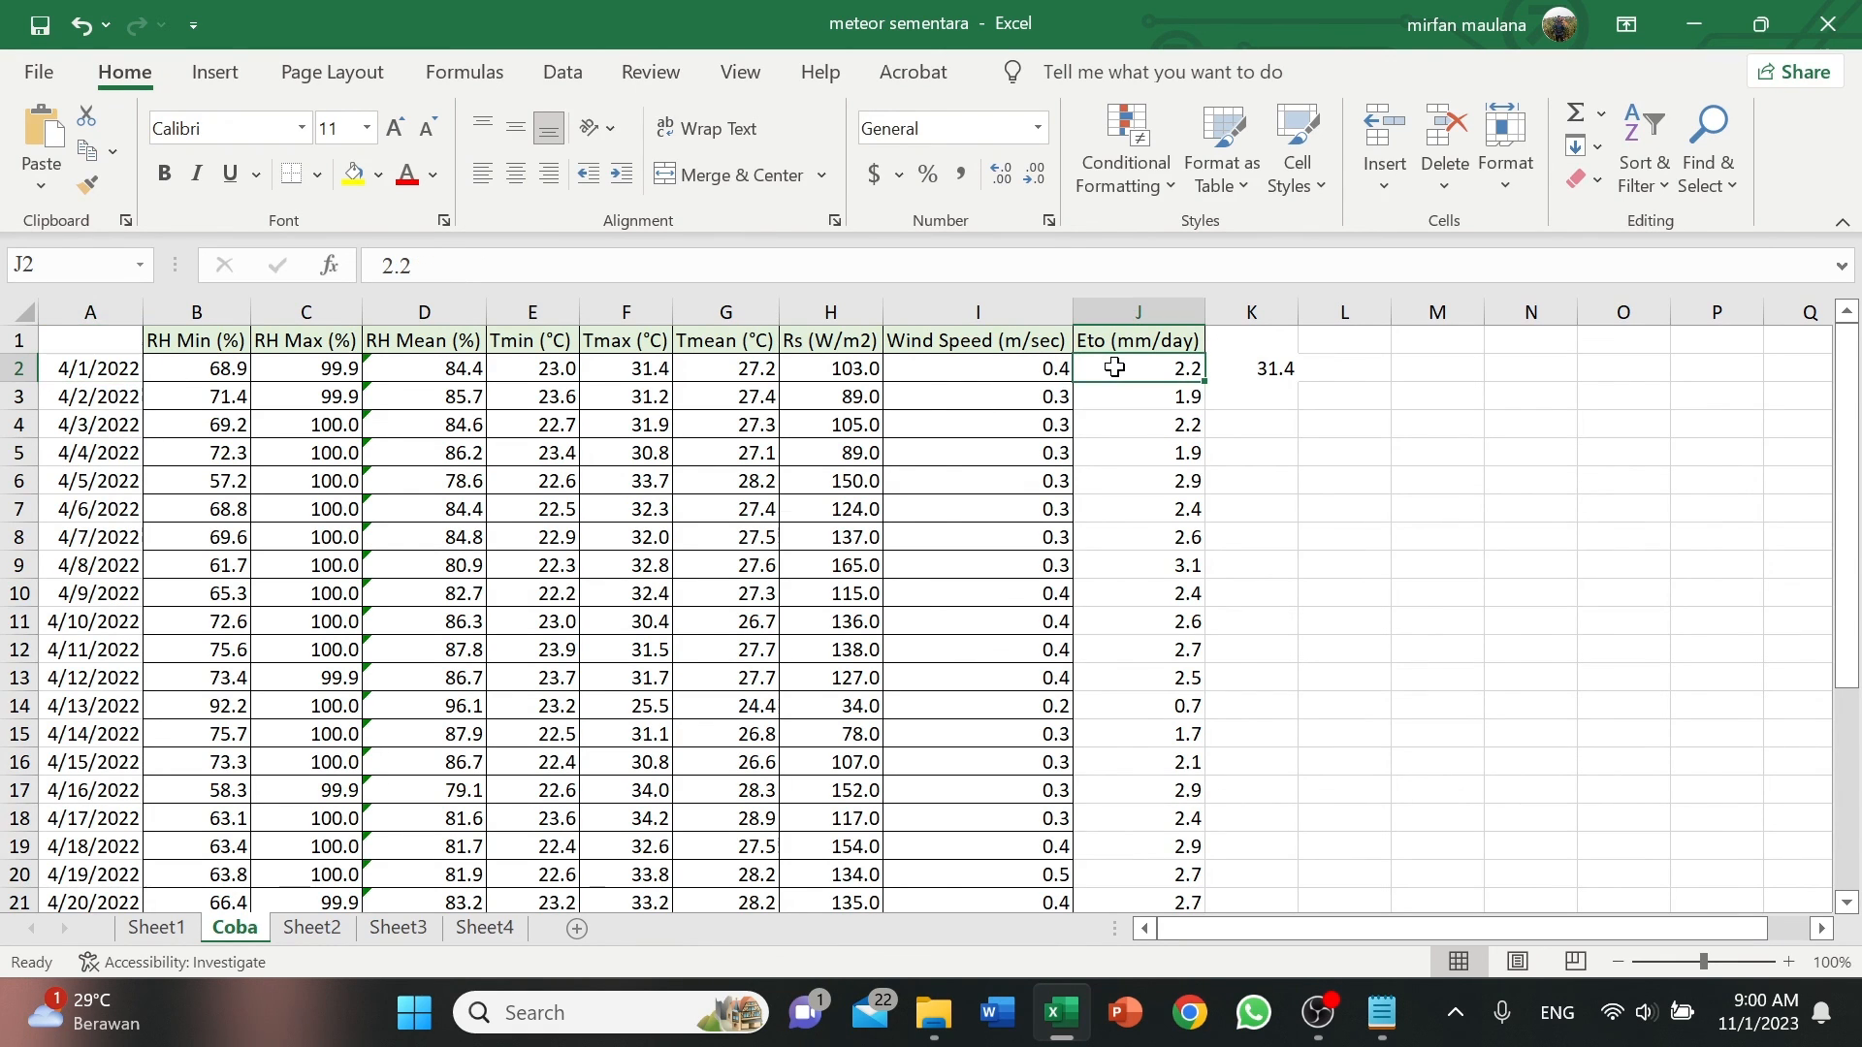
pyautogui.scroll(-6, 1181, 533)
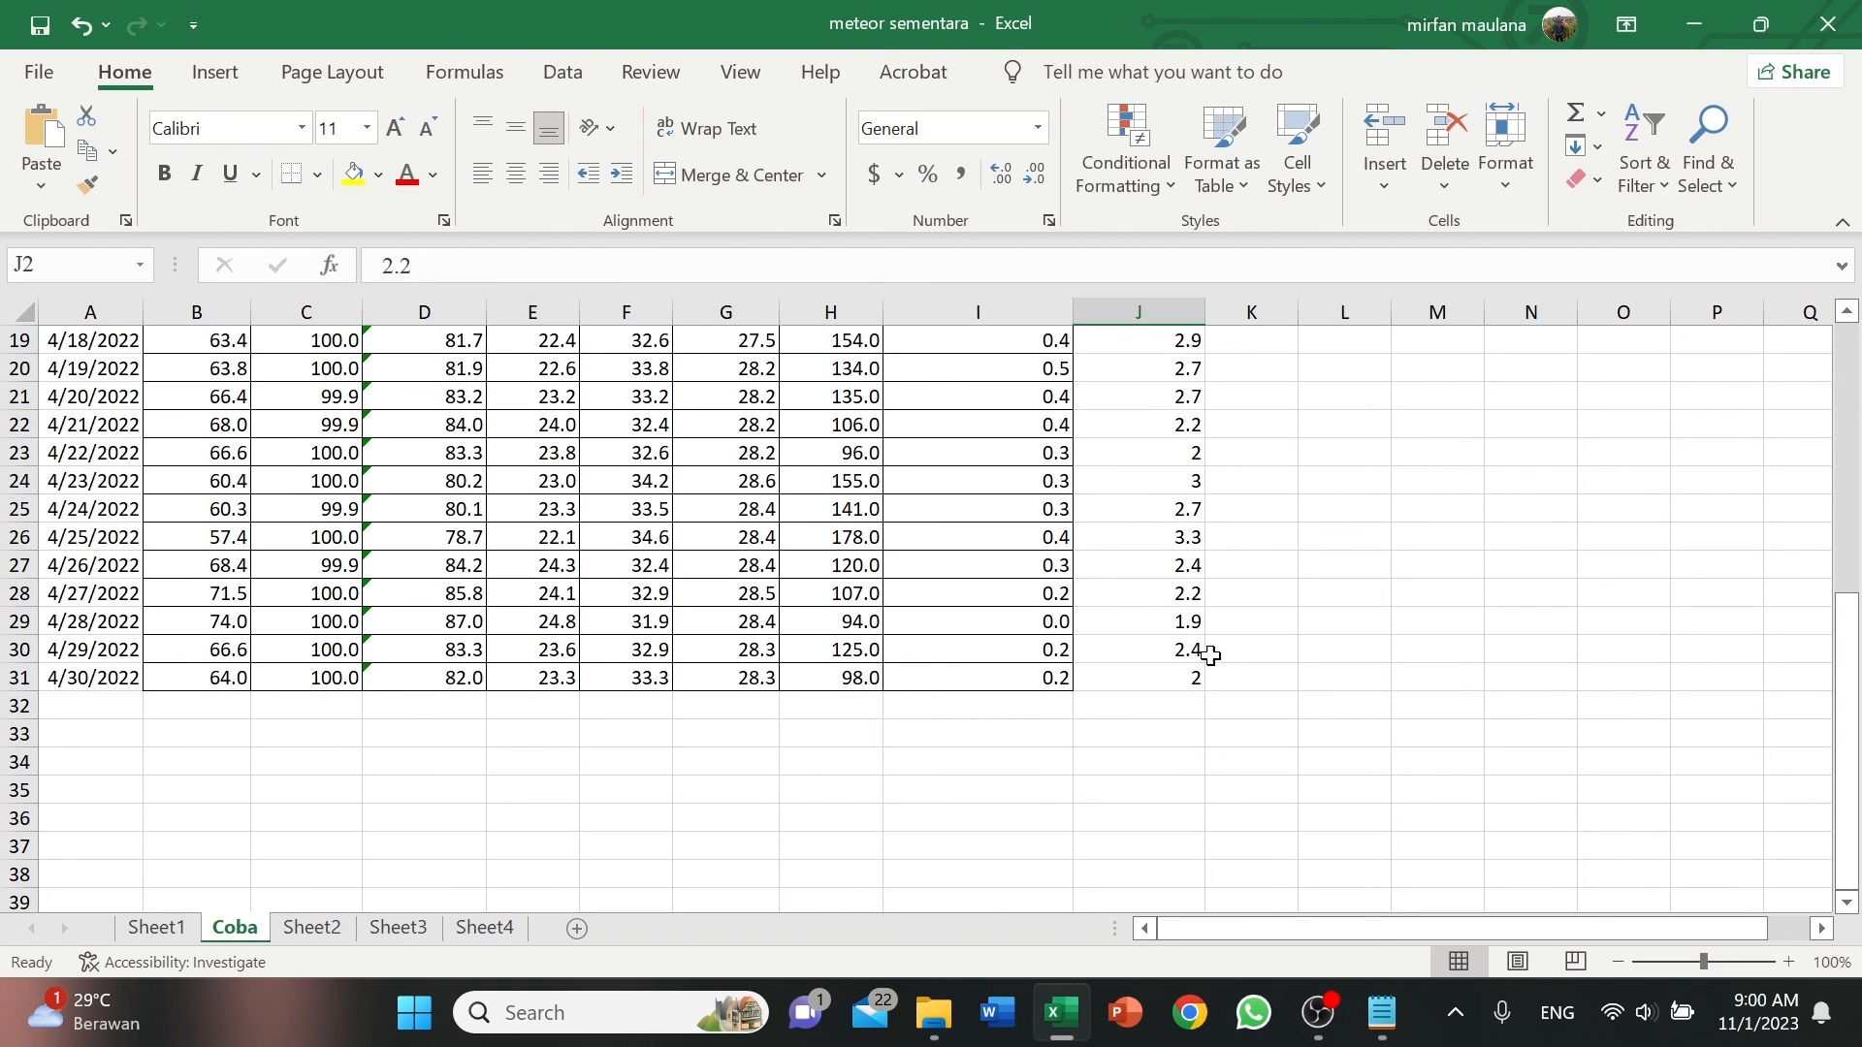
pyautogui.scroll(2, 1187, 659)
pyautogui.scroll(4, 1187, 662)
pyautogui.click(1343, 630)
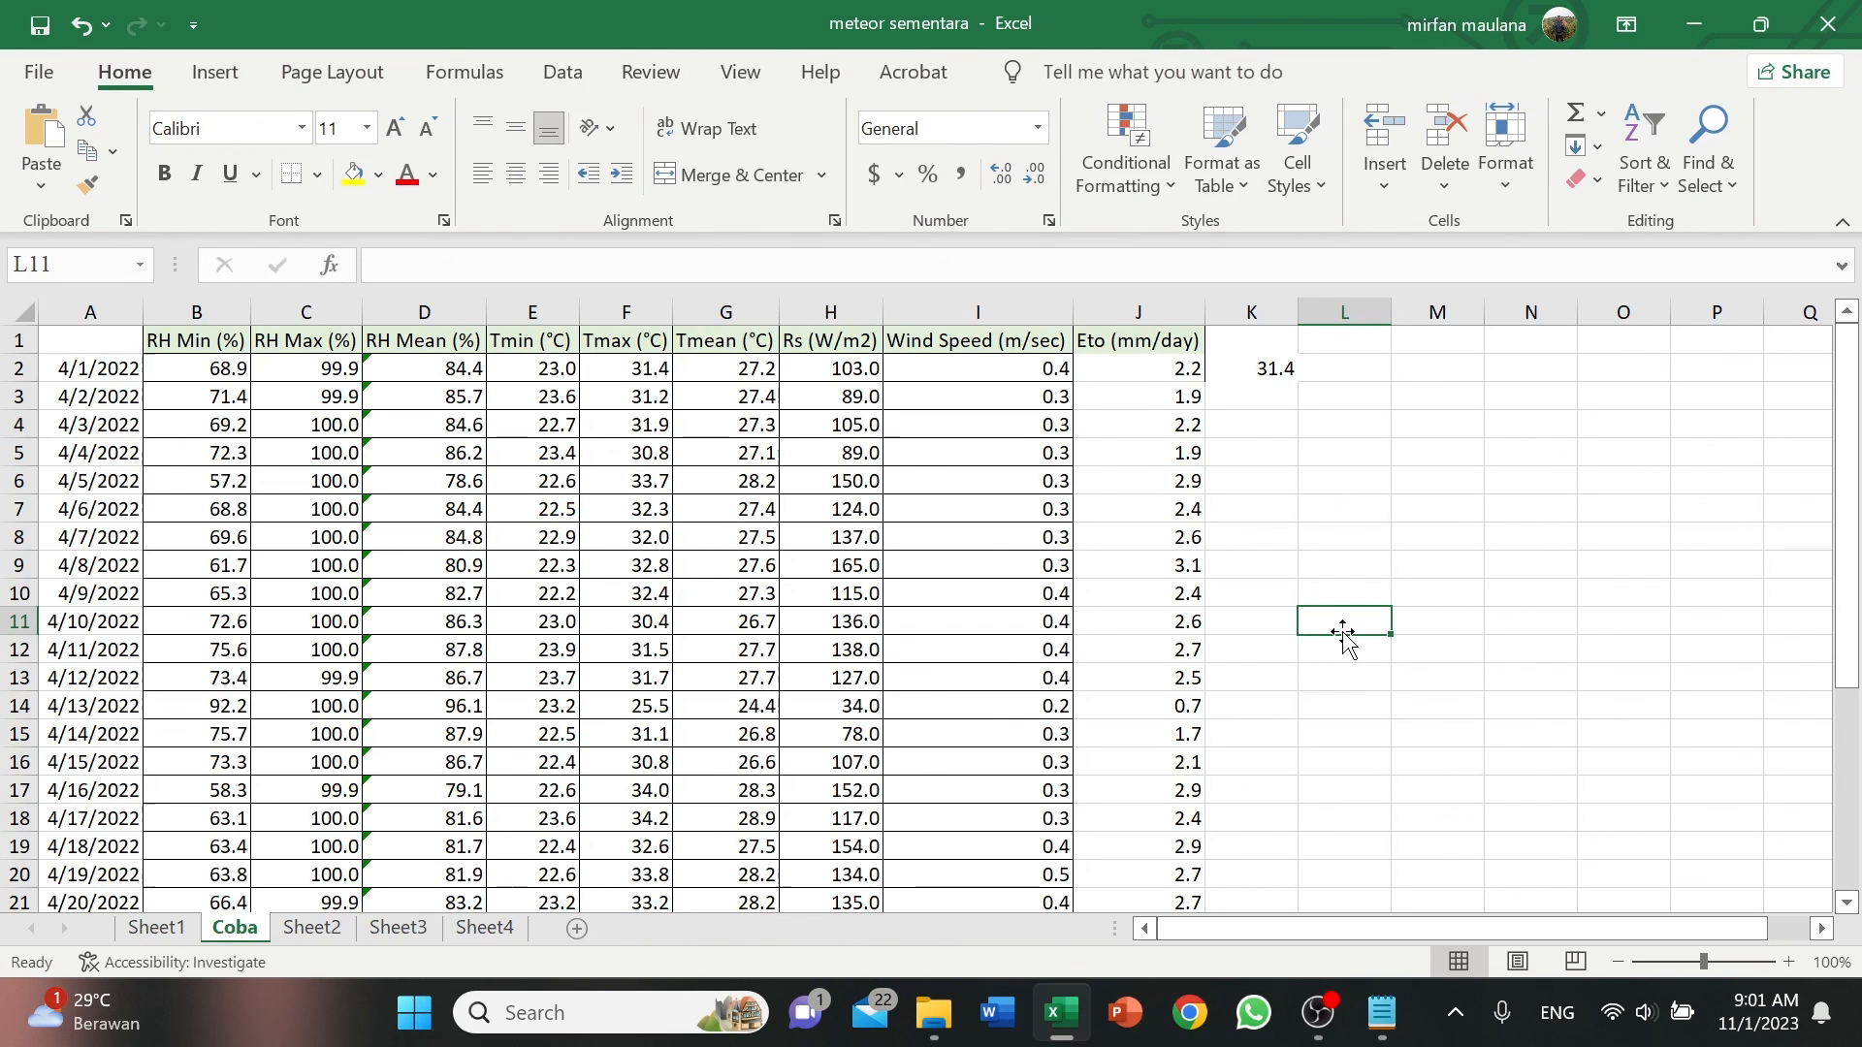
pyautogui.moveTo(1331, 994)
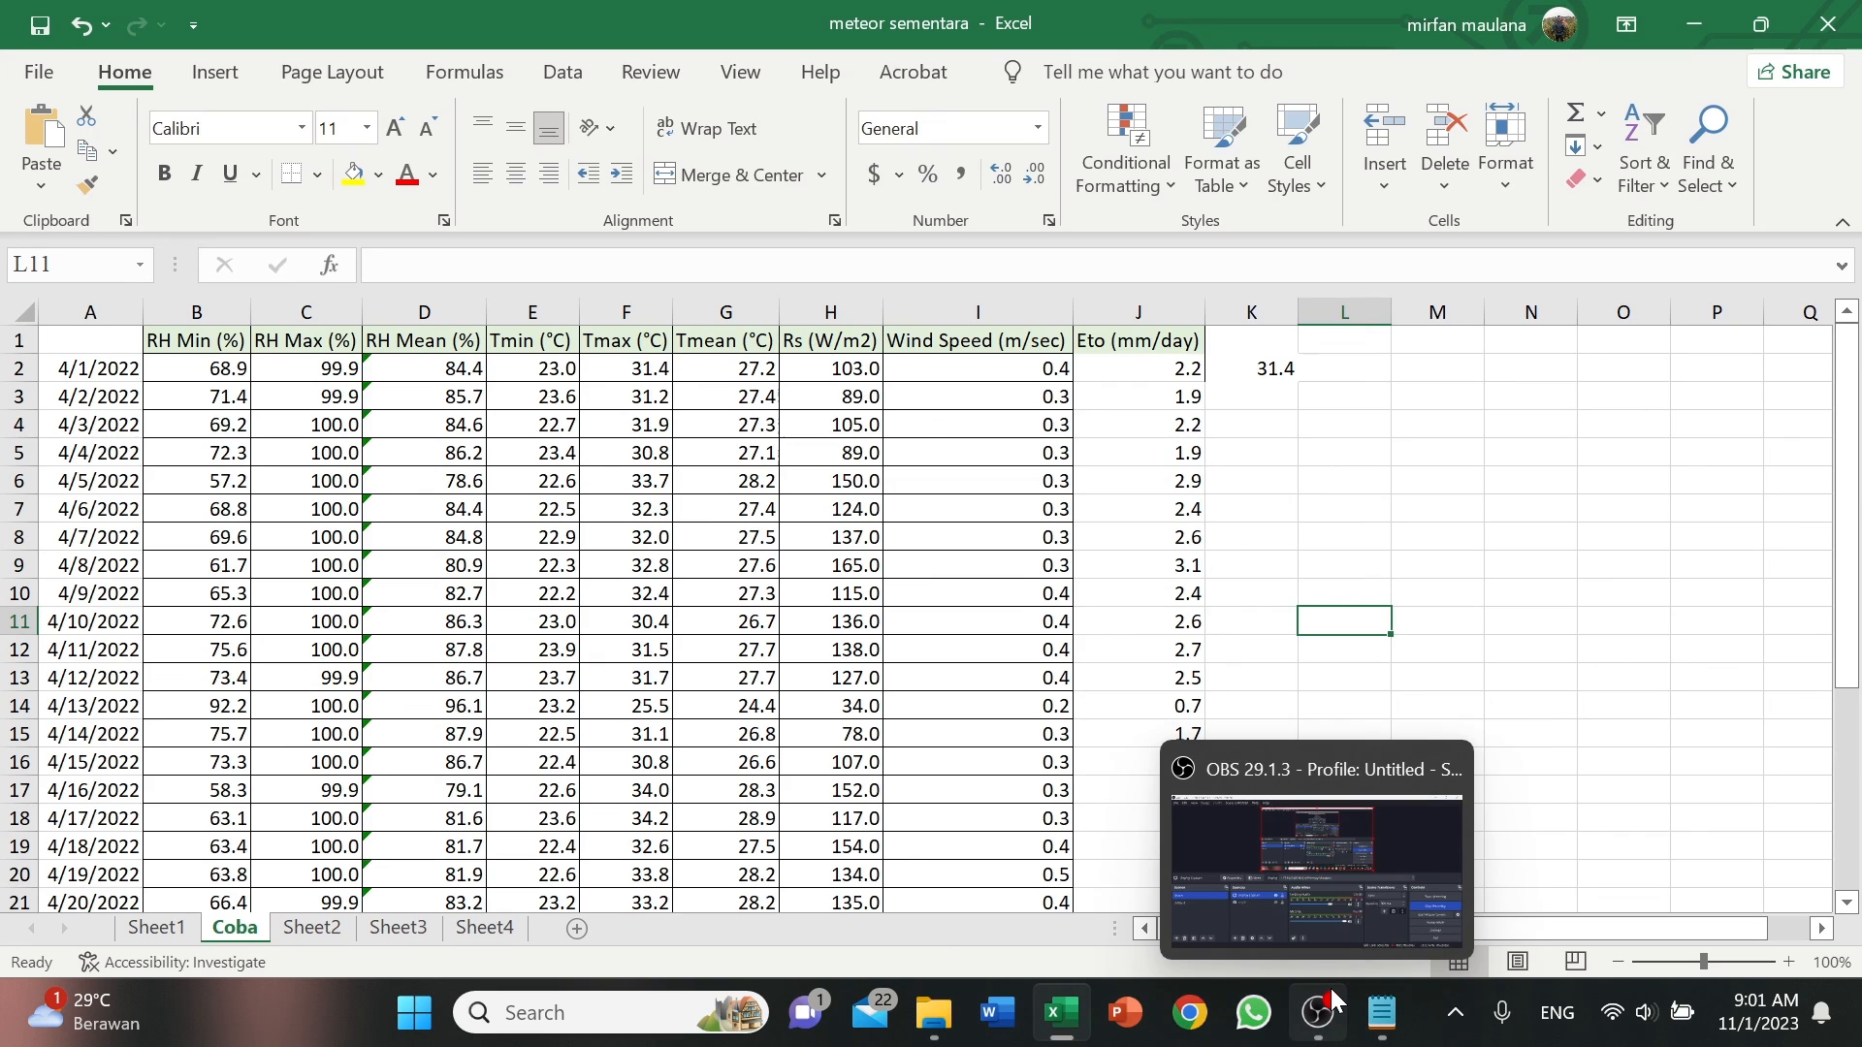